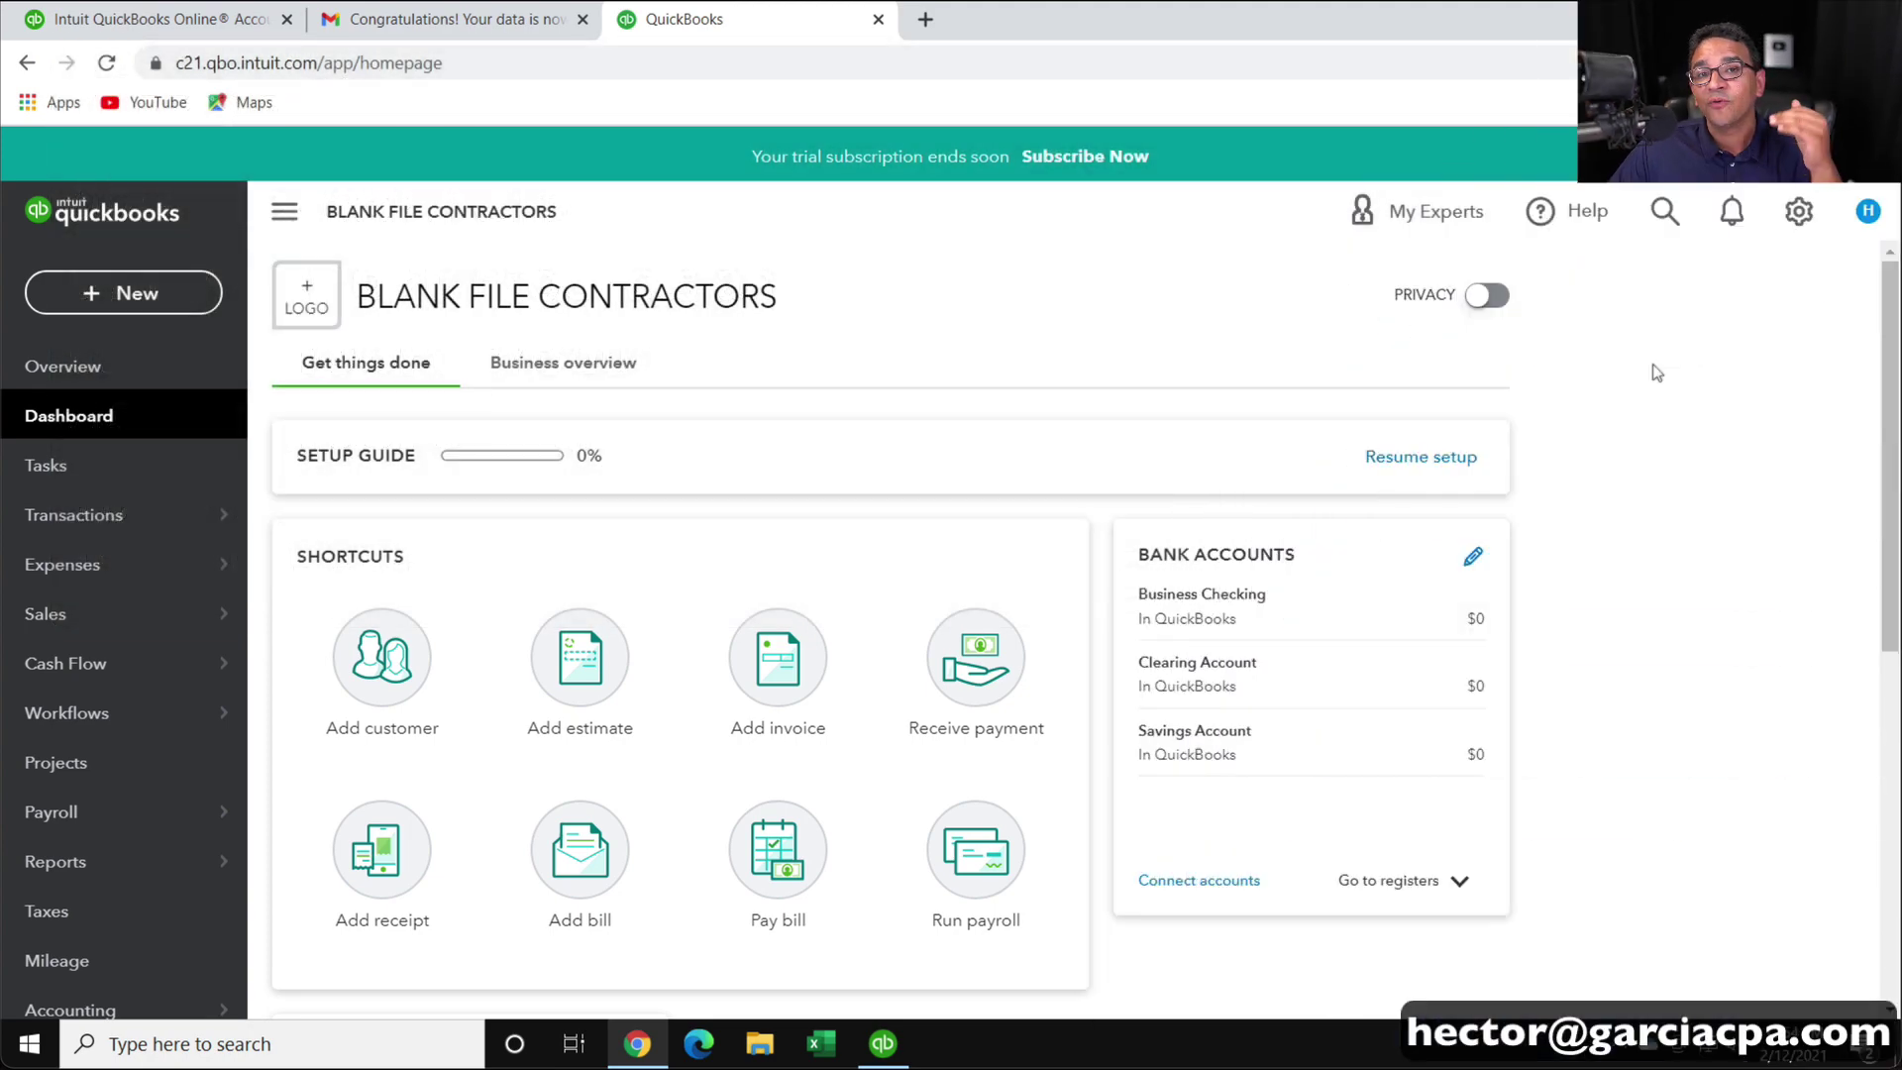
Step: Run the Account List report from the Chart of Accounts and export it to Excel
scroll(129, 832, down, 1)
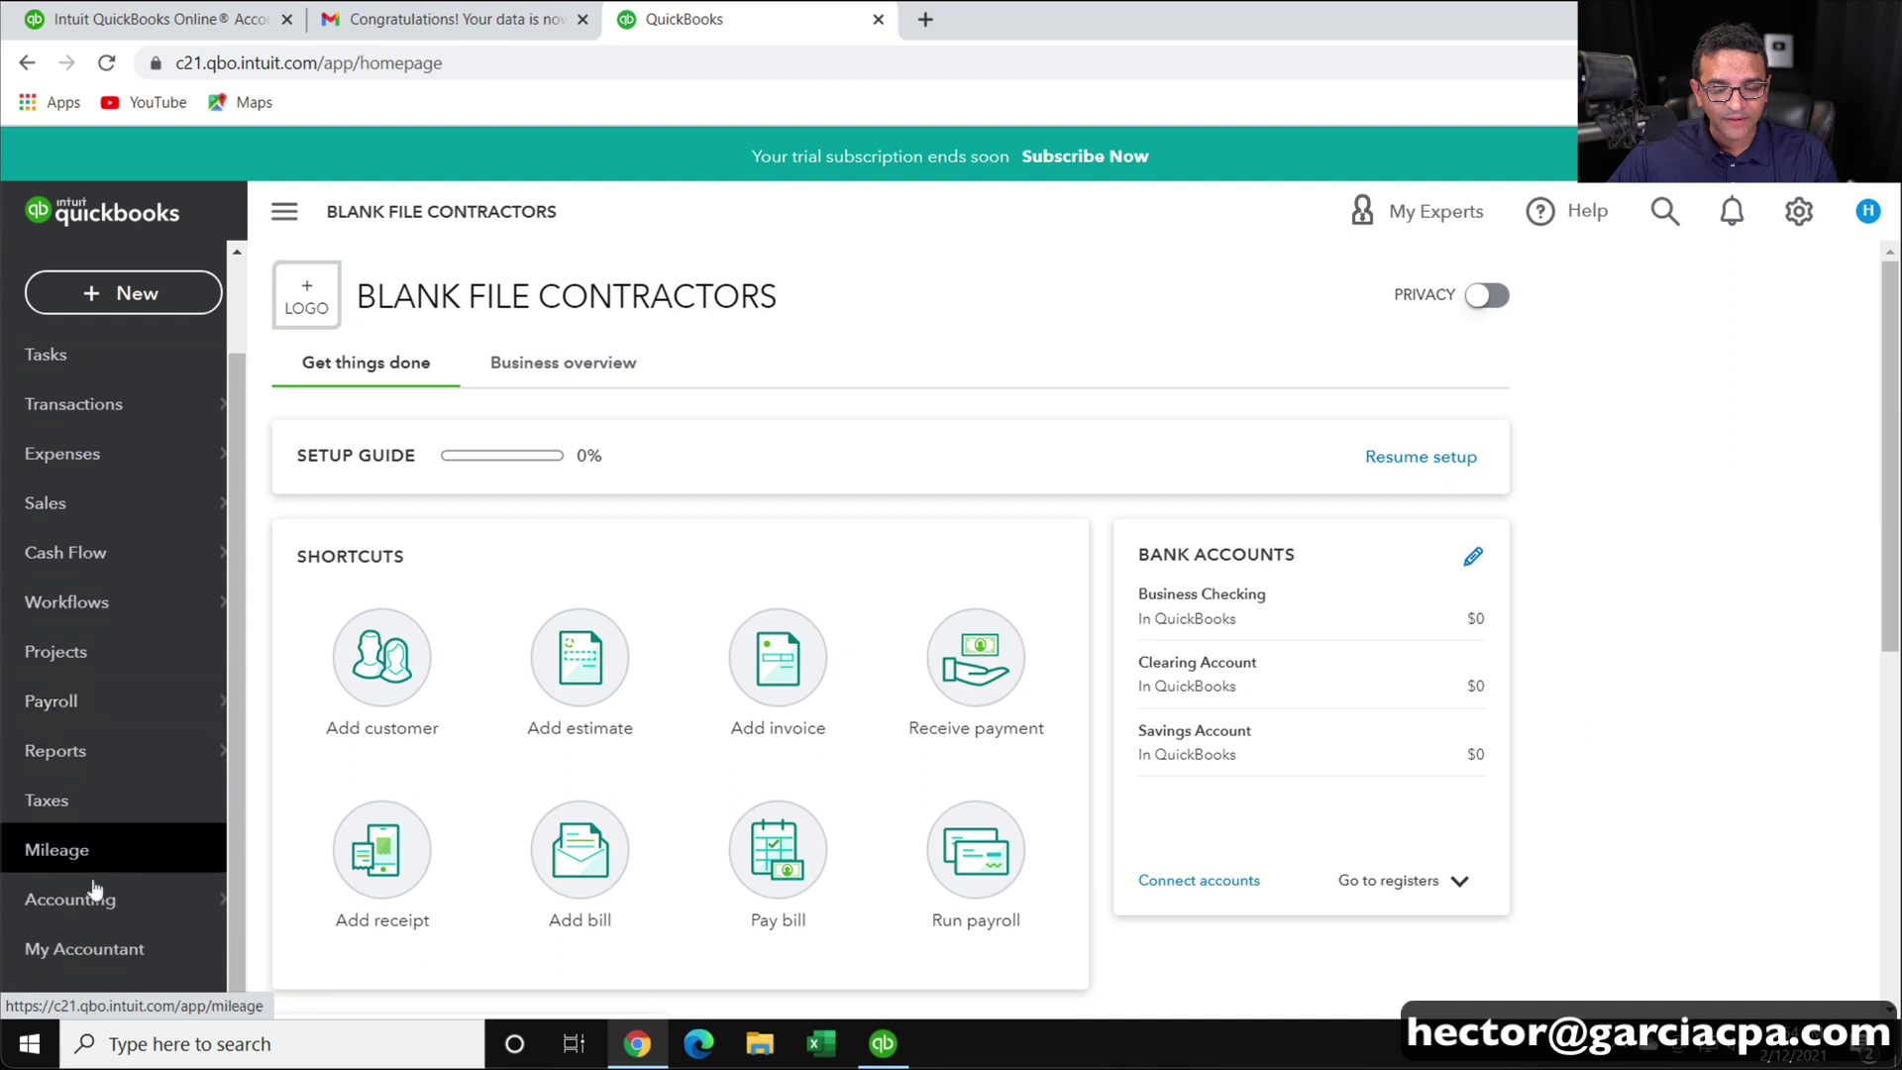
mouse_move(64, 897)
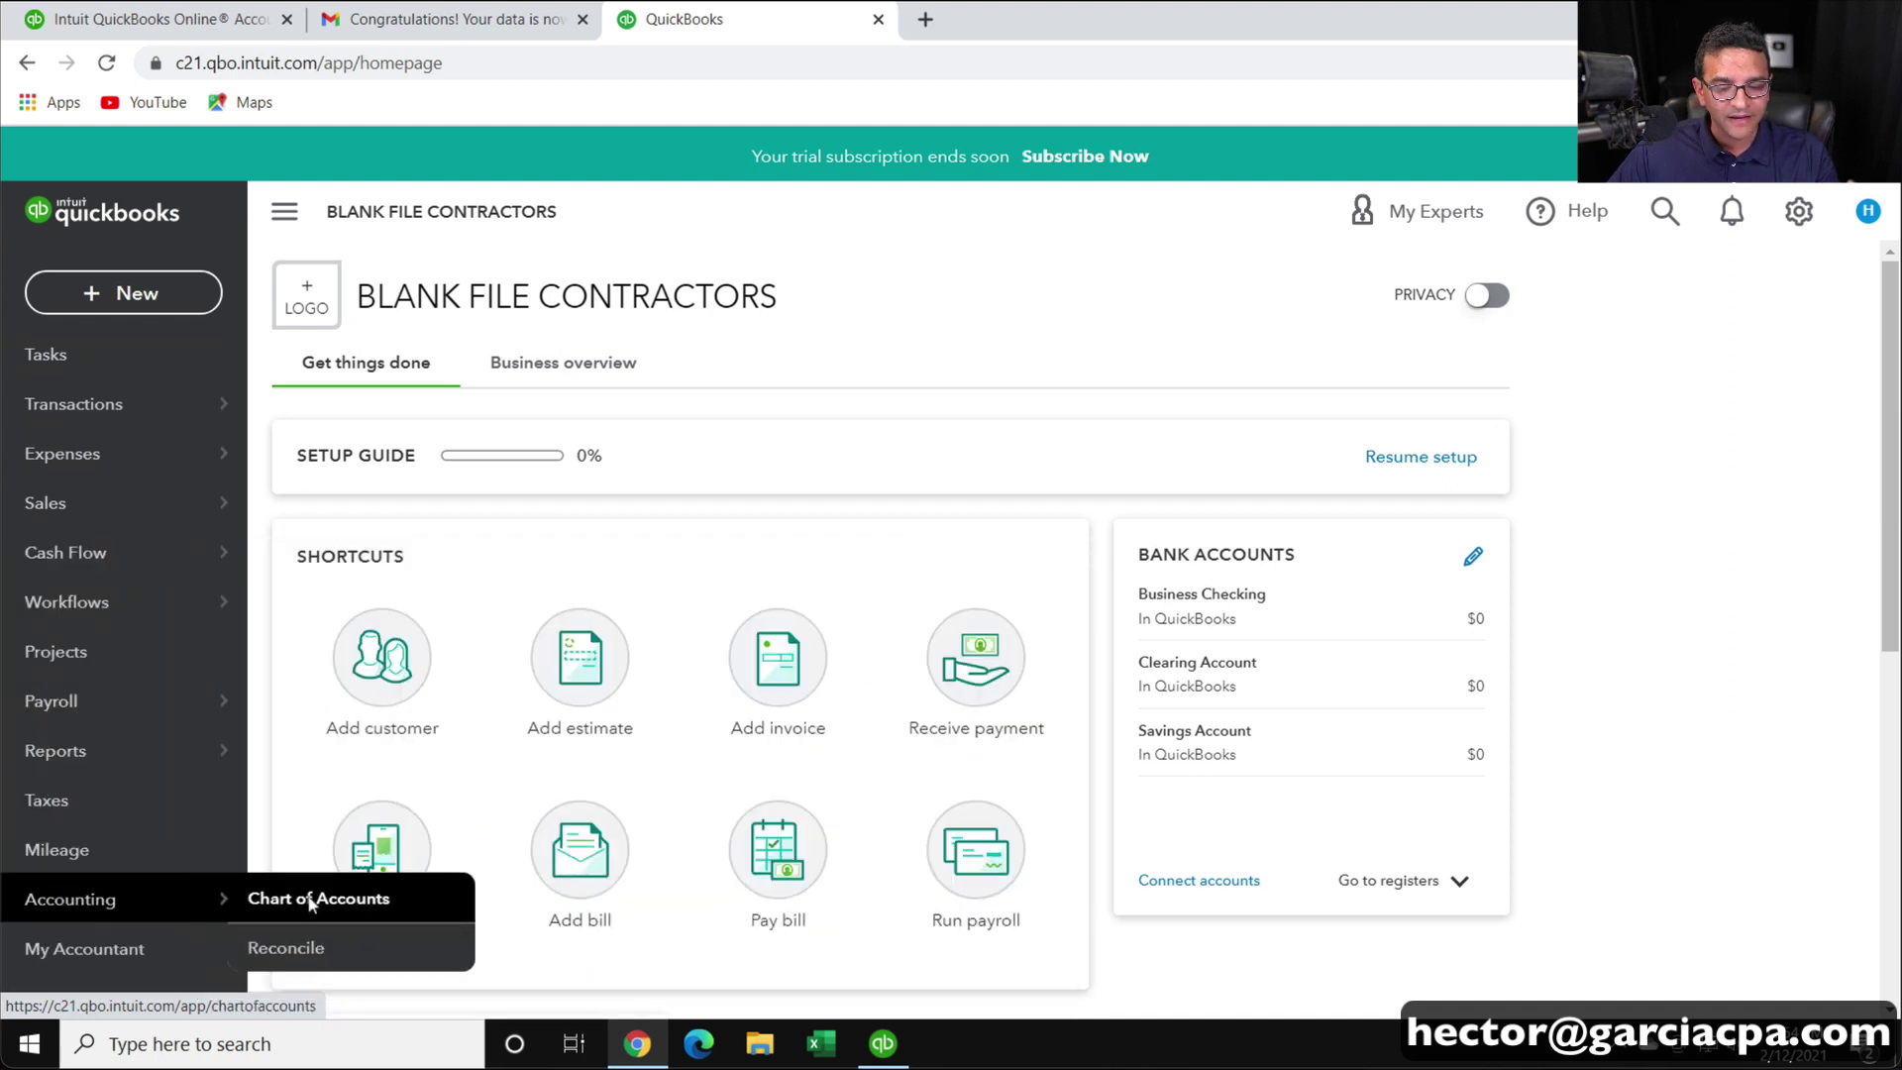
click(311, 902)
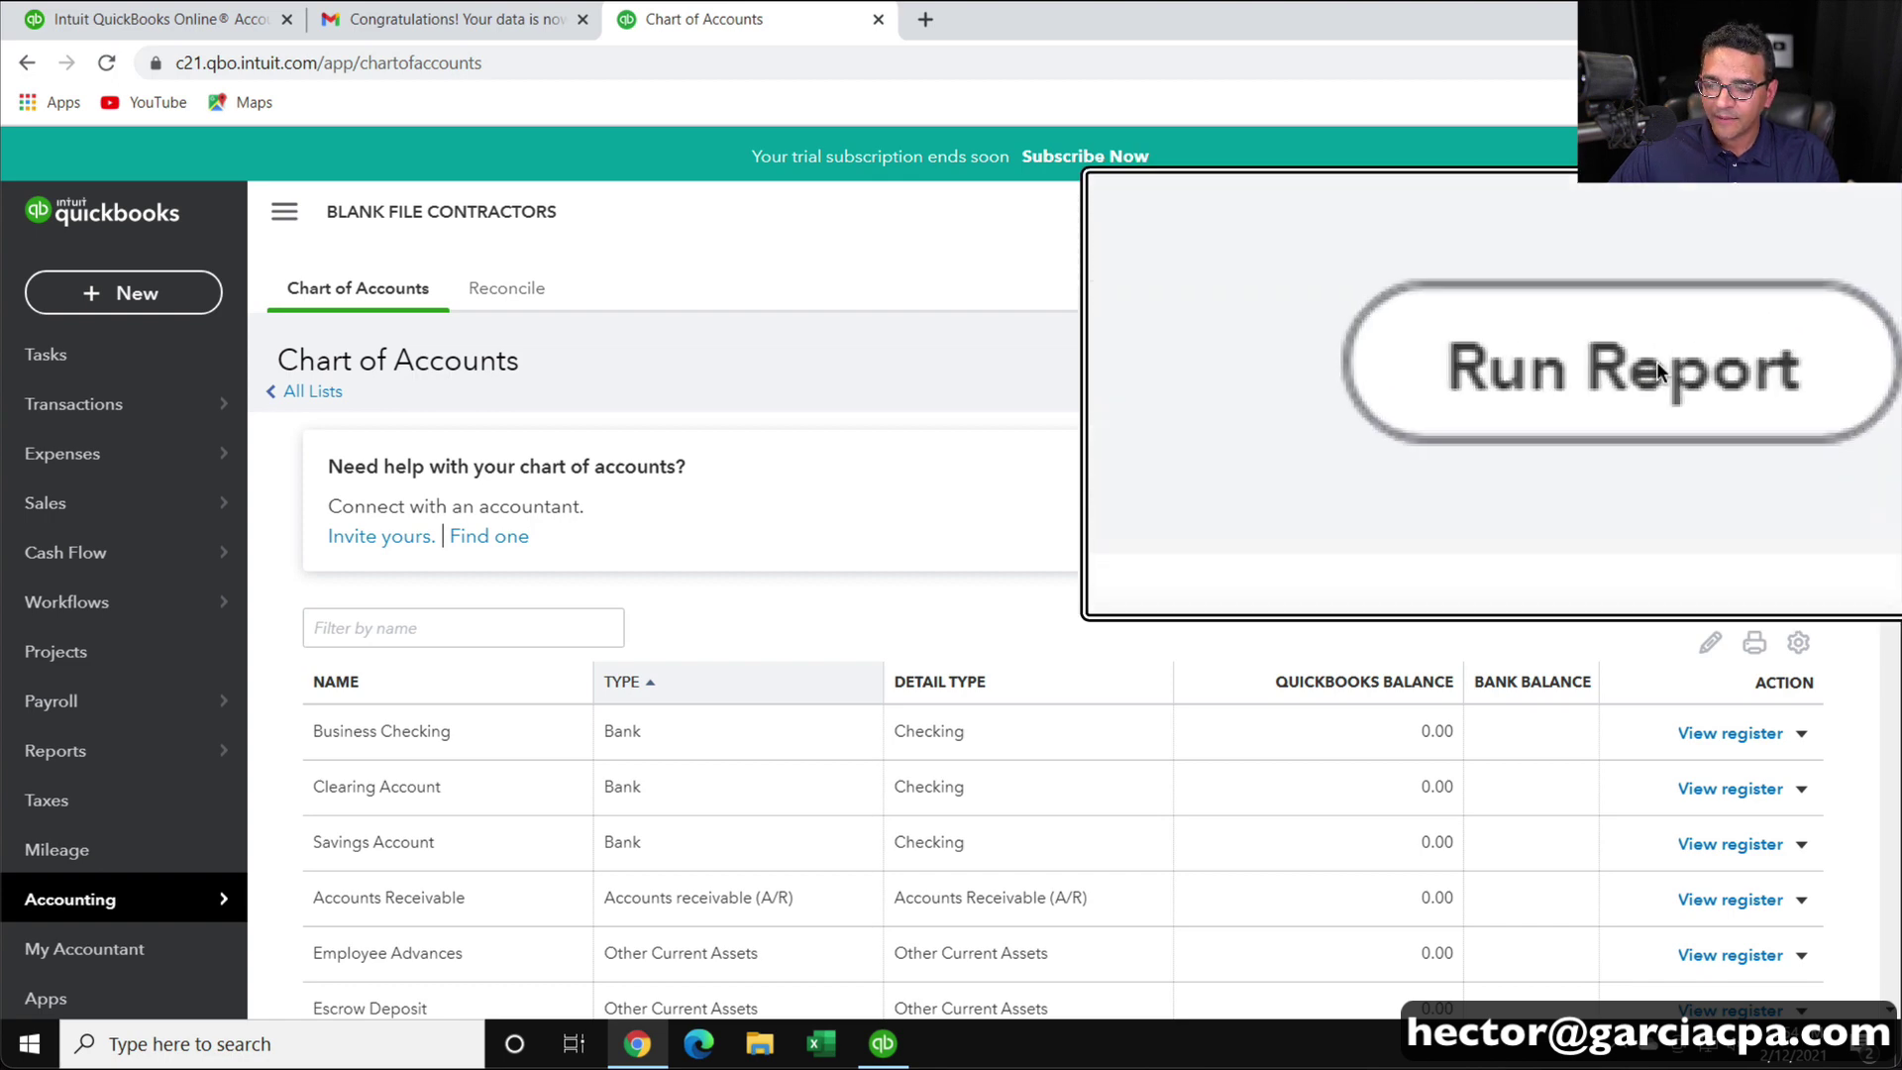
click(1651, 365)
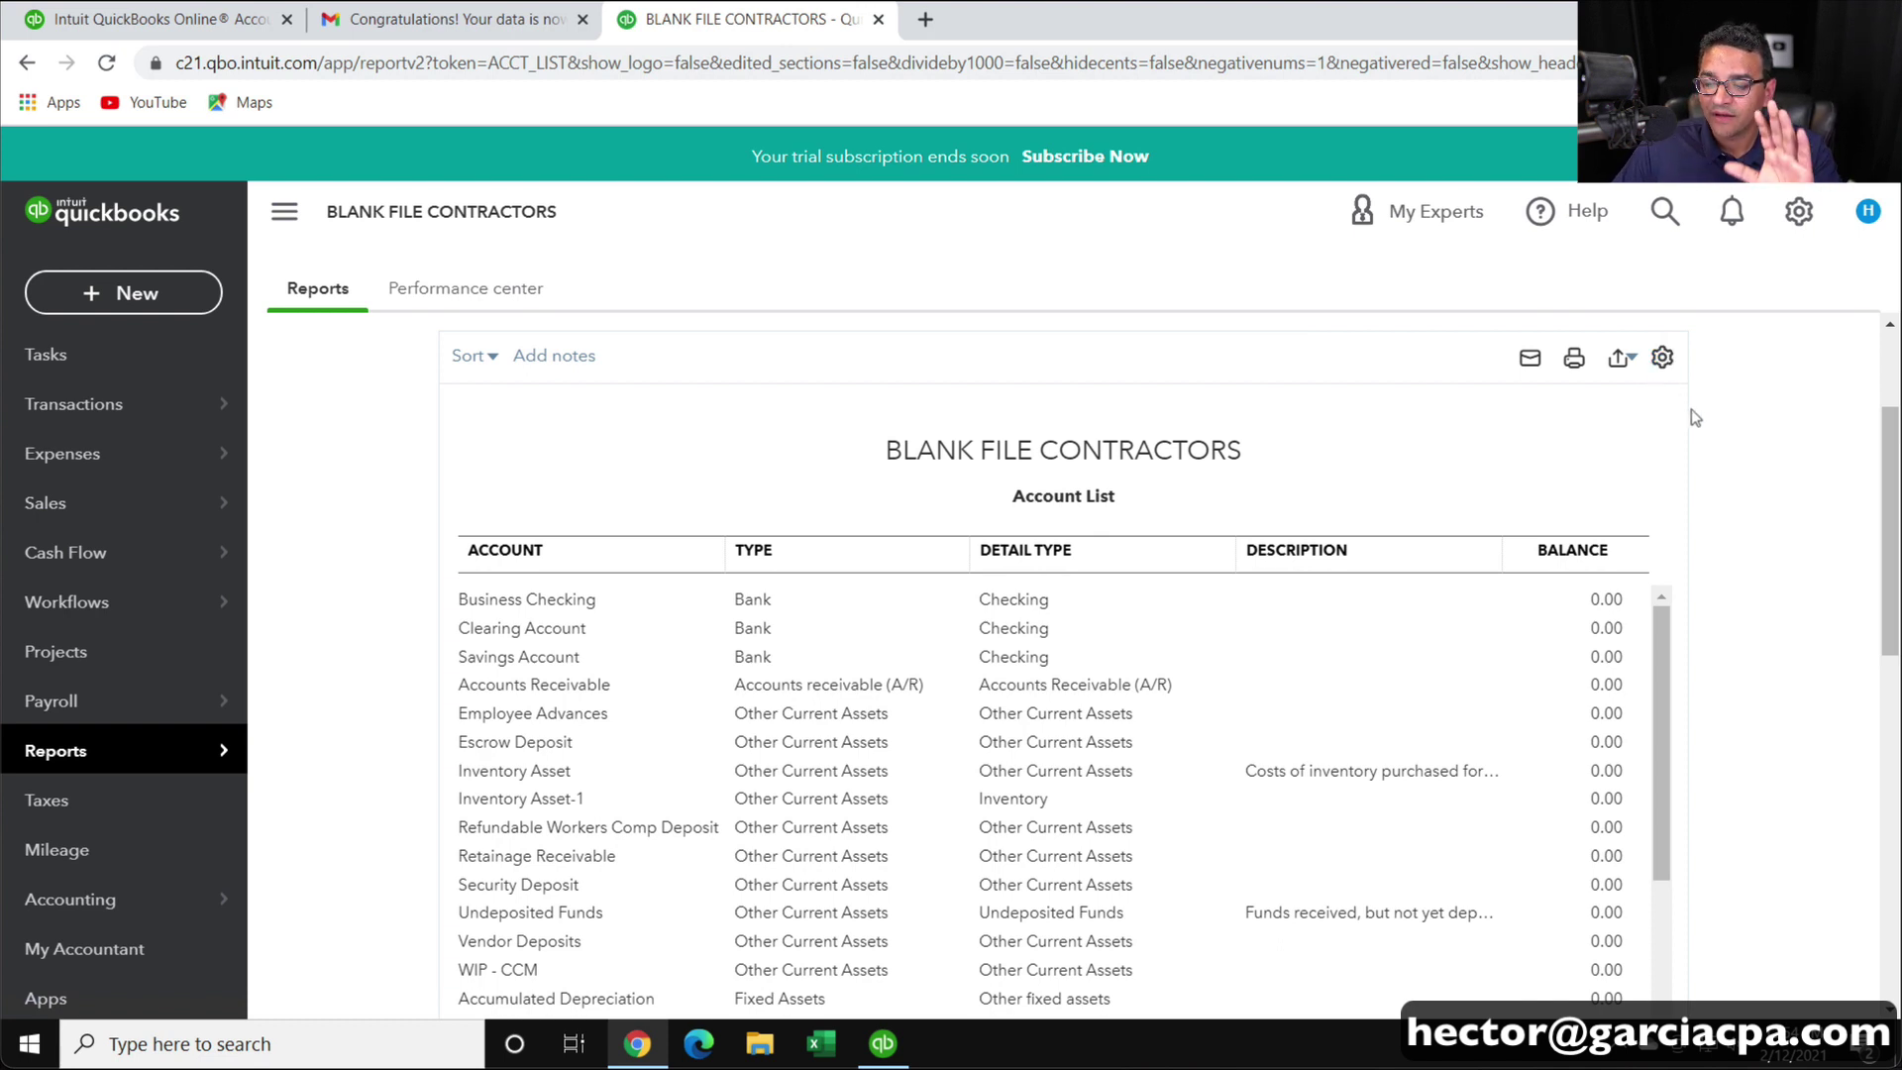
click(1619, 358)
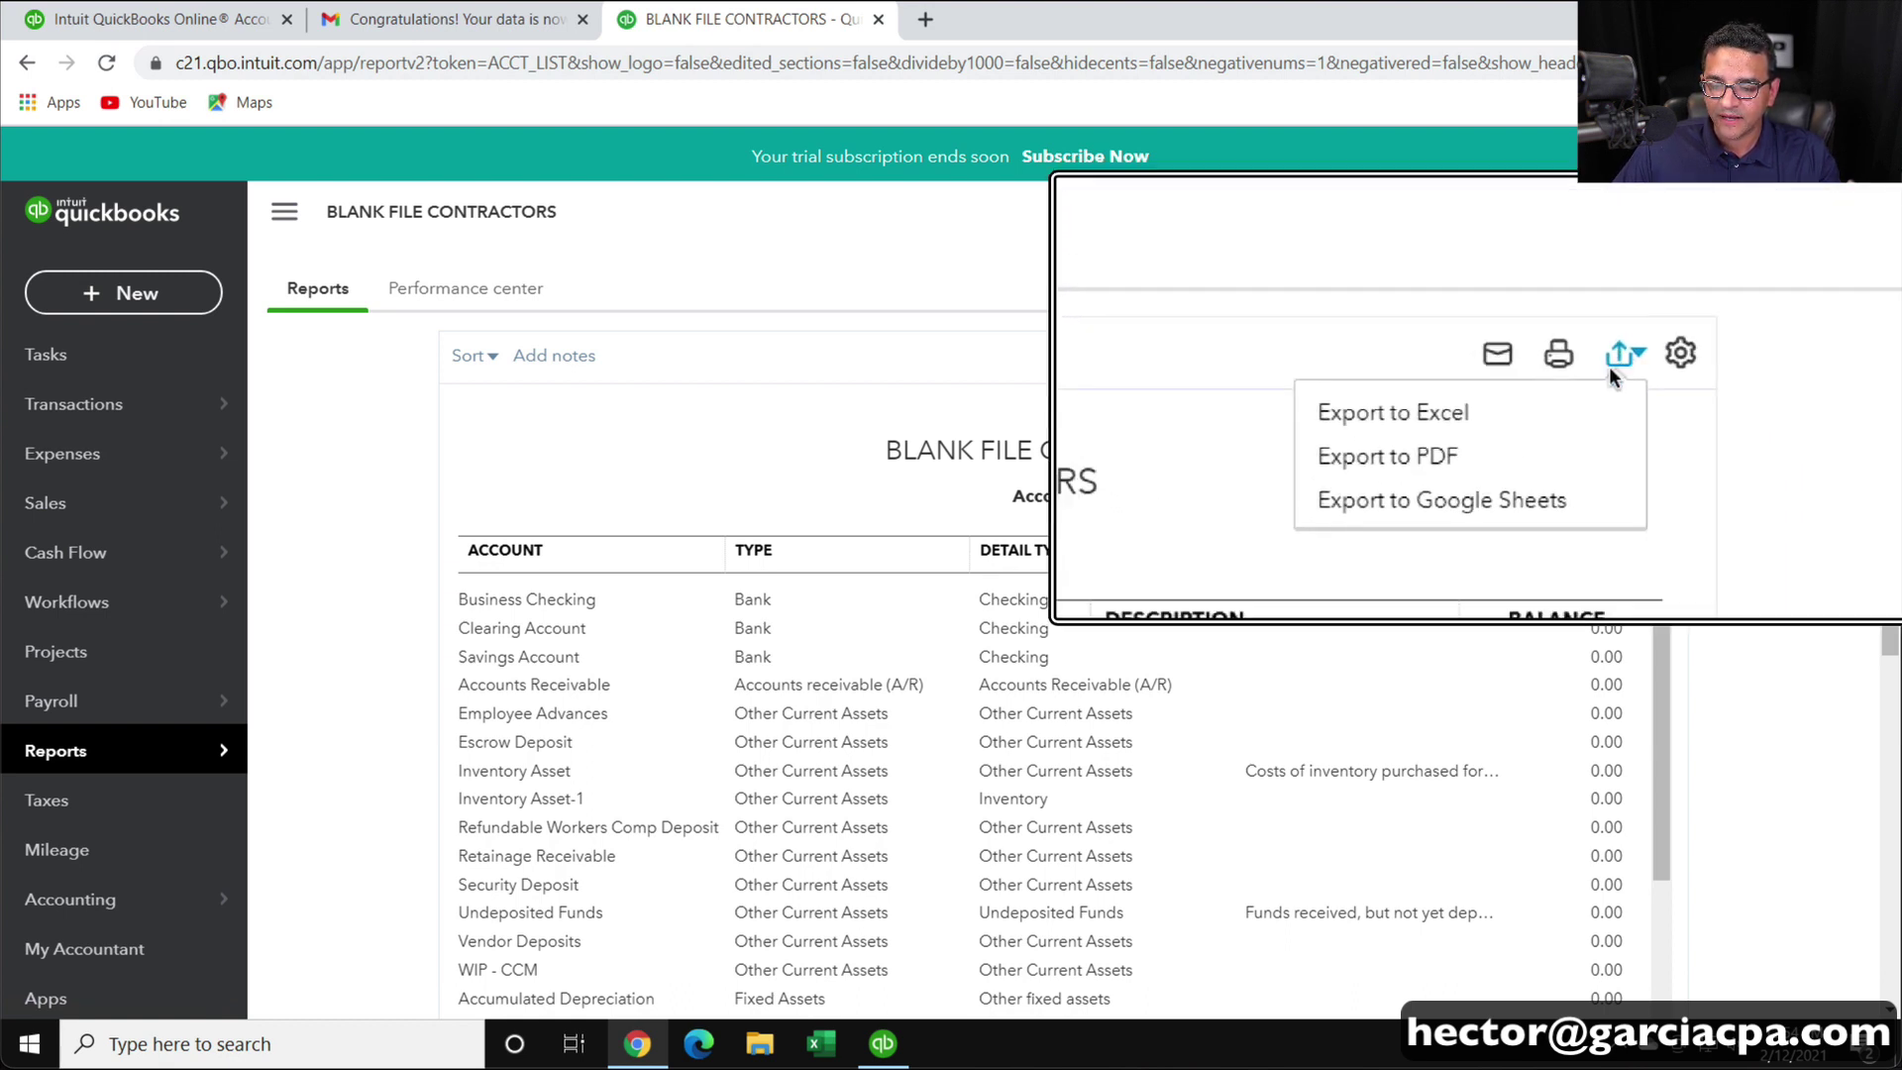
click(1452, 396)
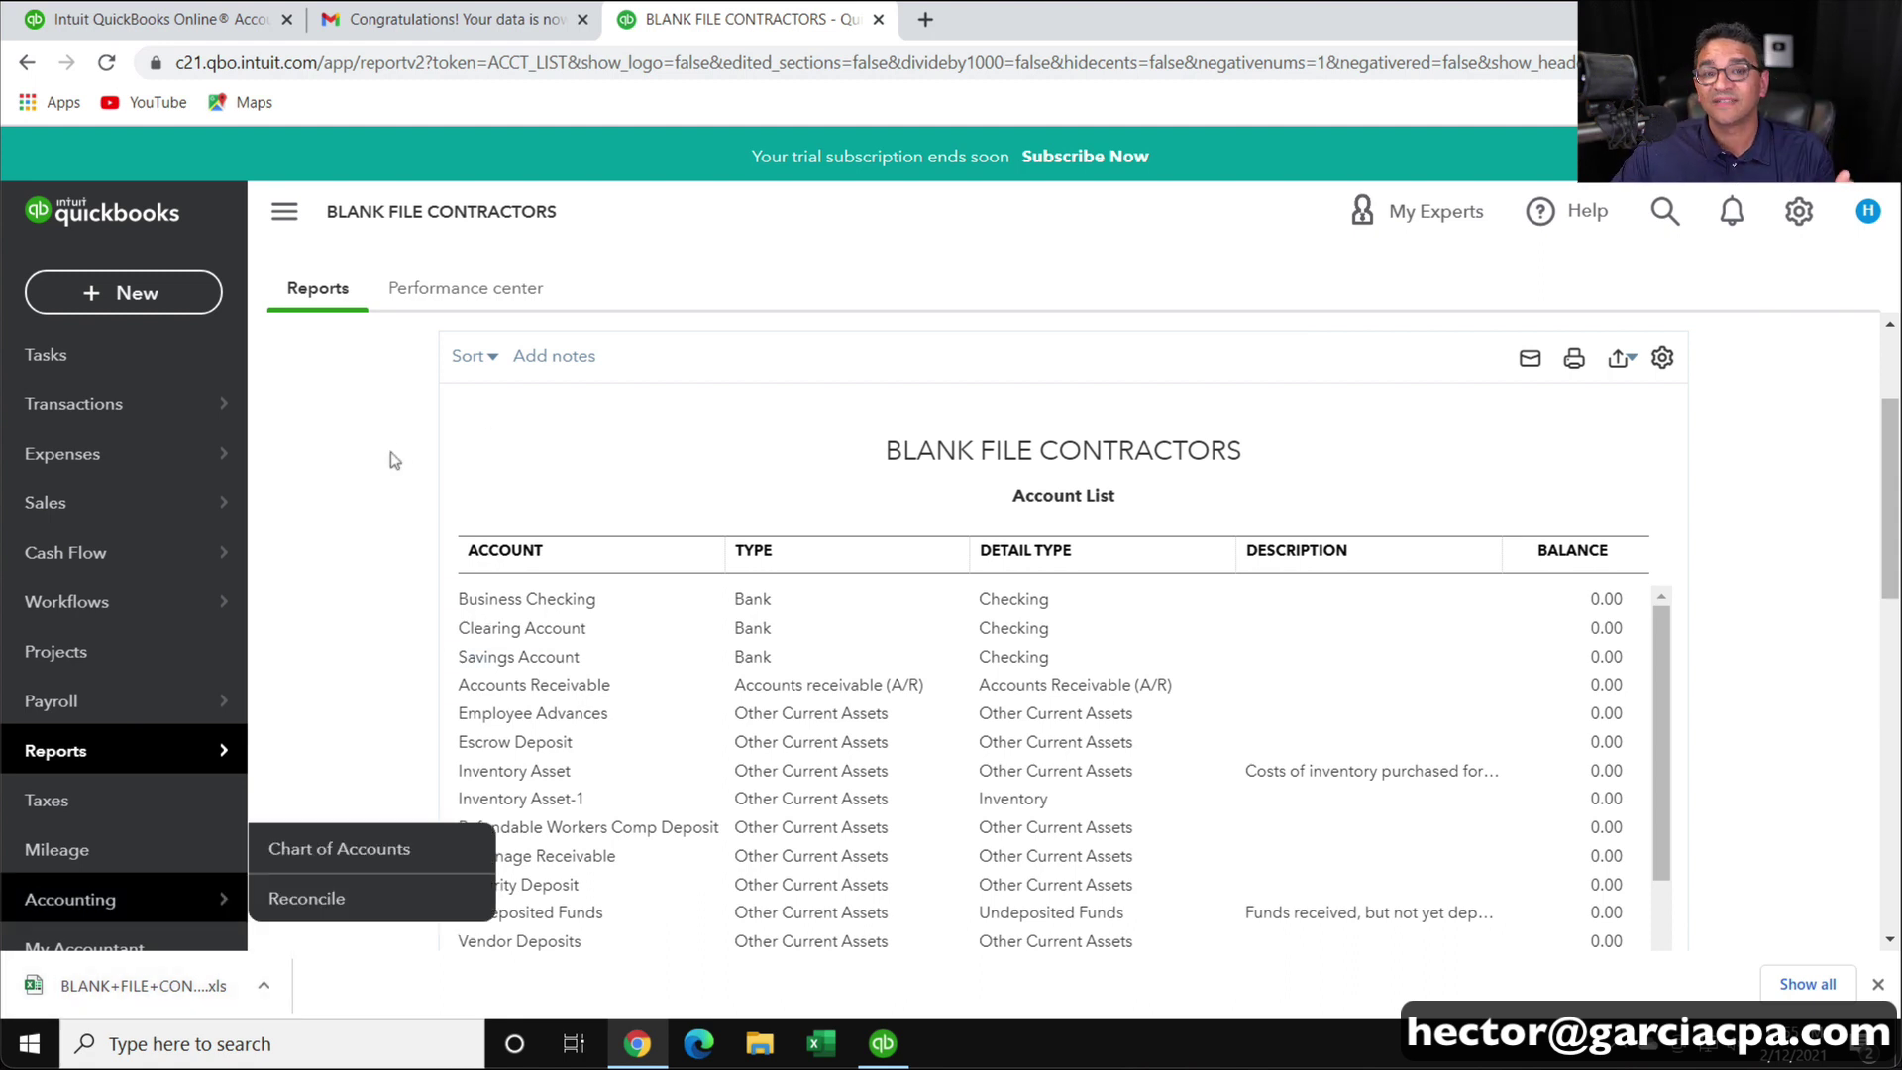
Step: Run the Product/Service List report from Products and Services and export it to Excel
mouse_move(44, 504)
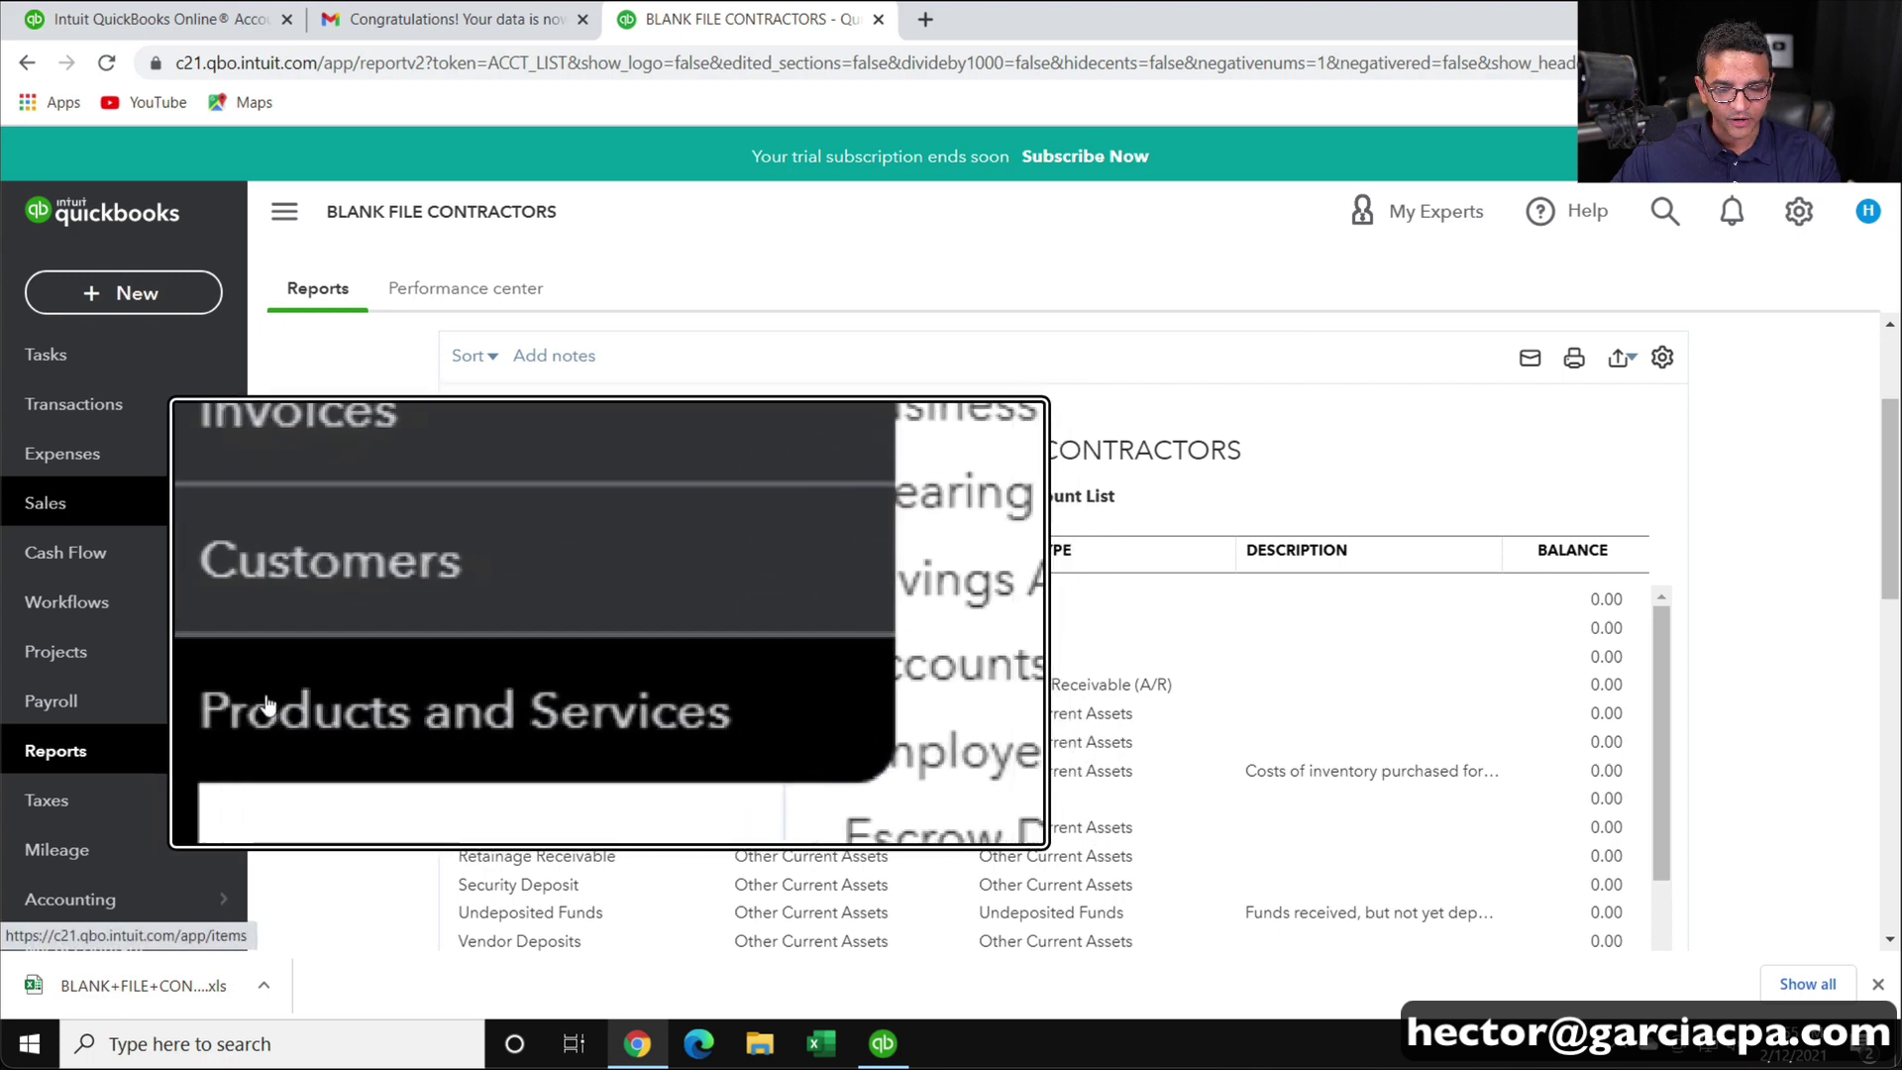
click(289, 697)
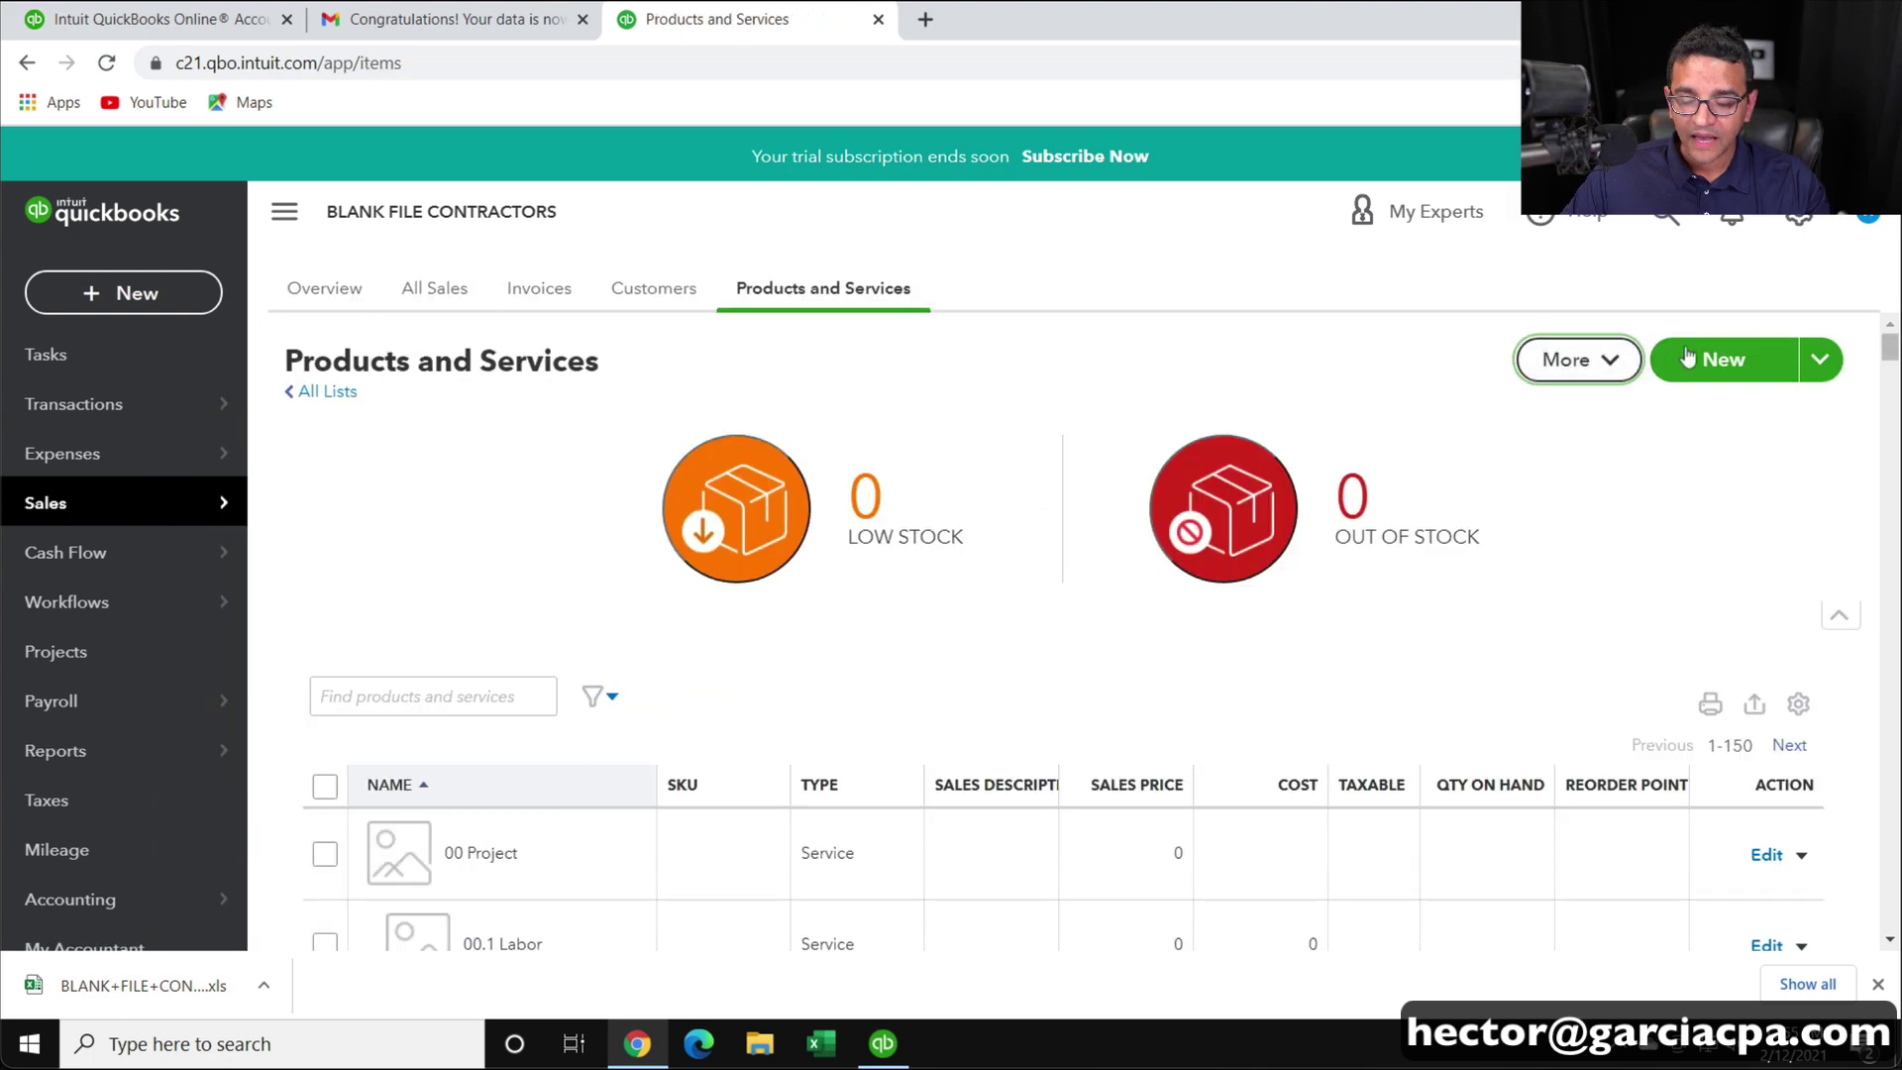
click(1629, 362)
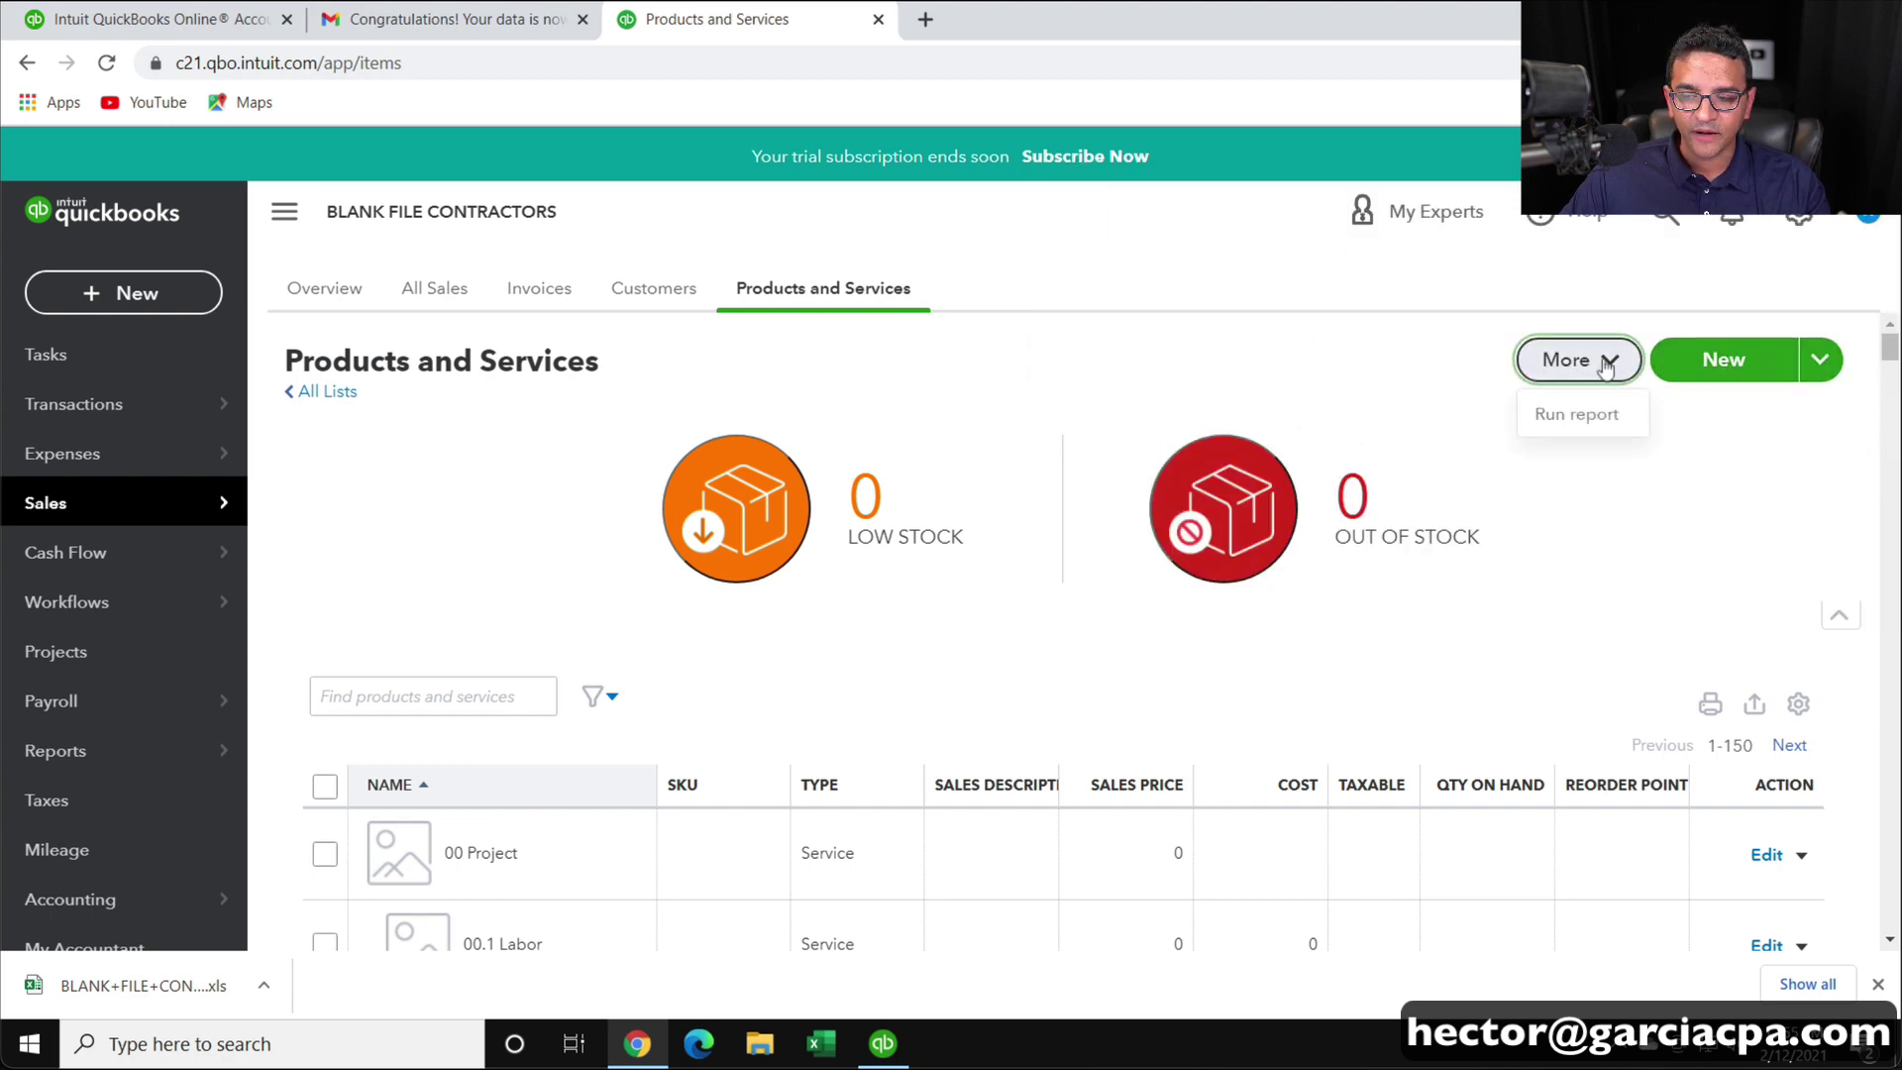
click(1585, 418)
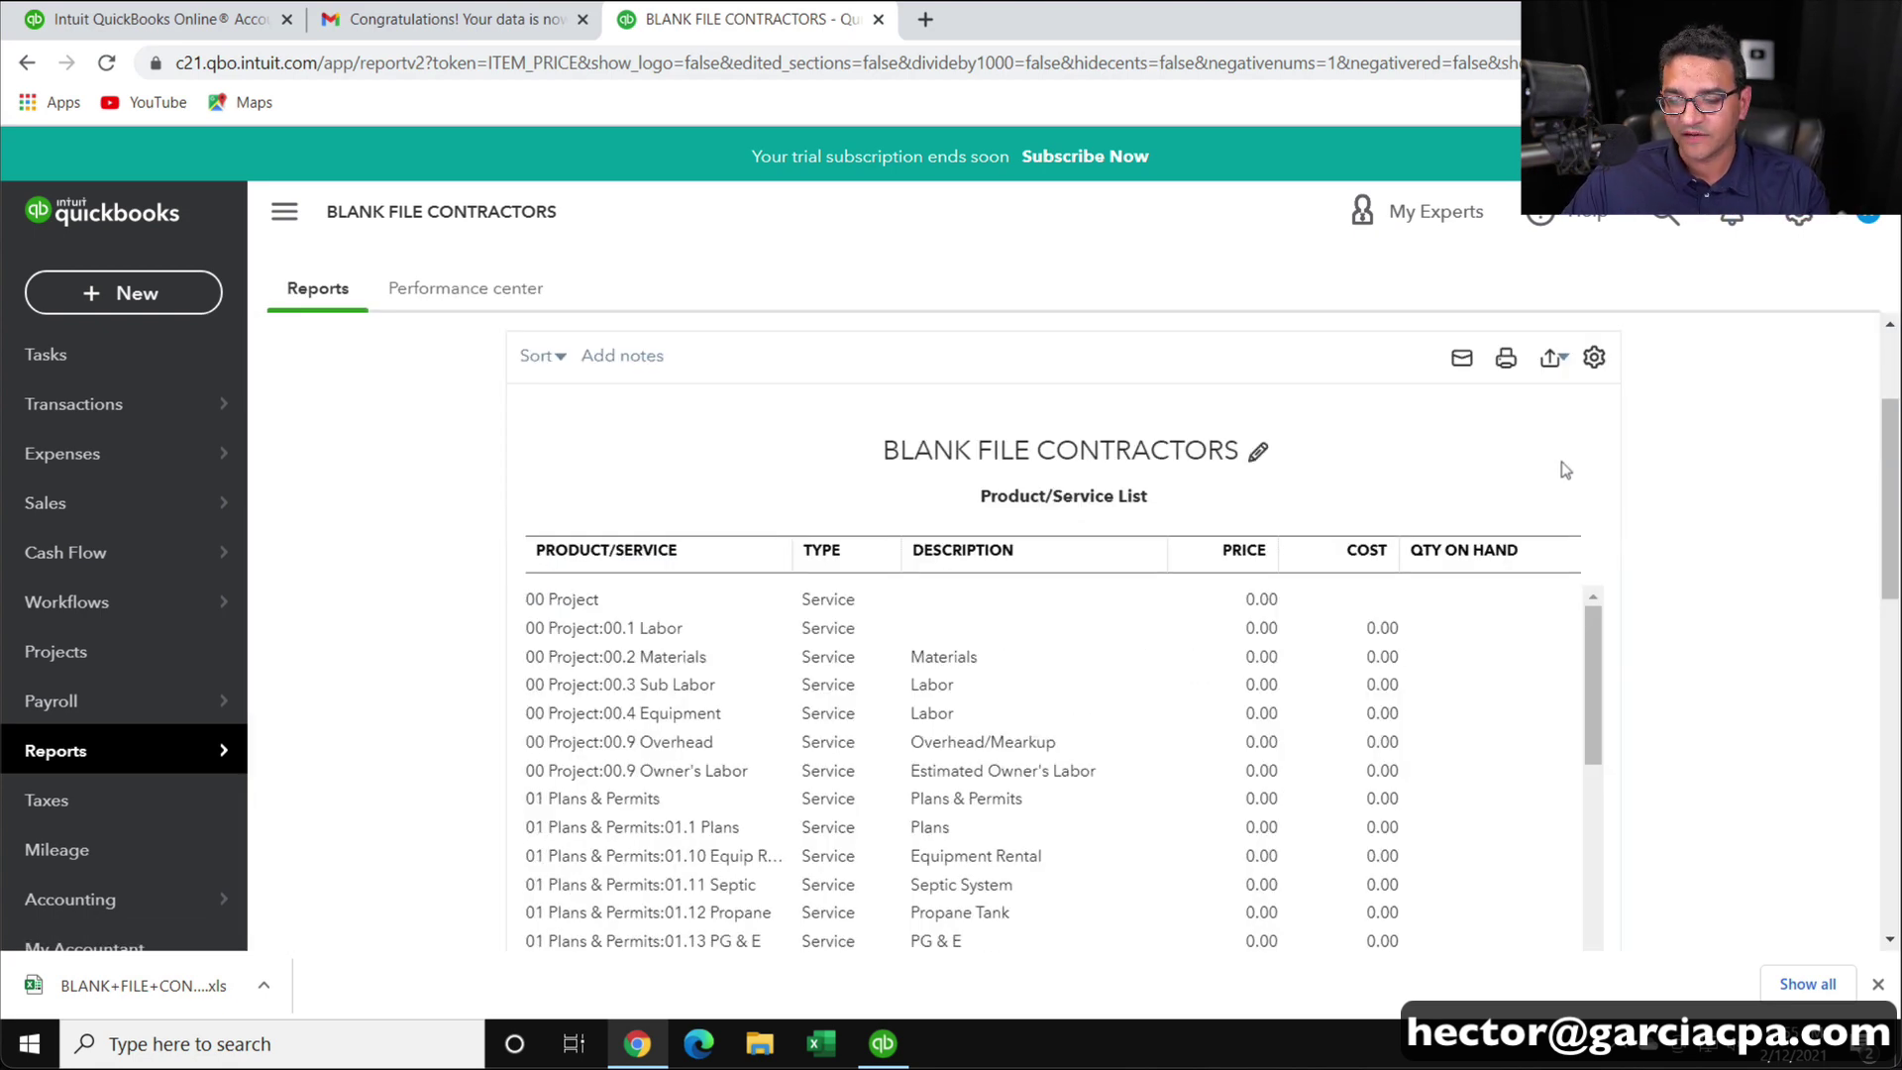
click(1549, 361)
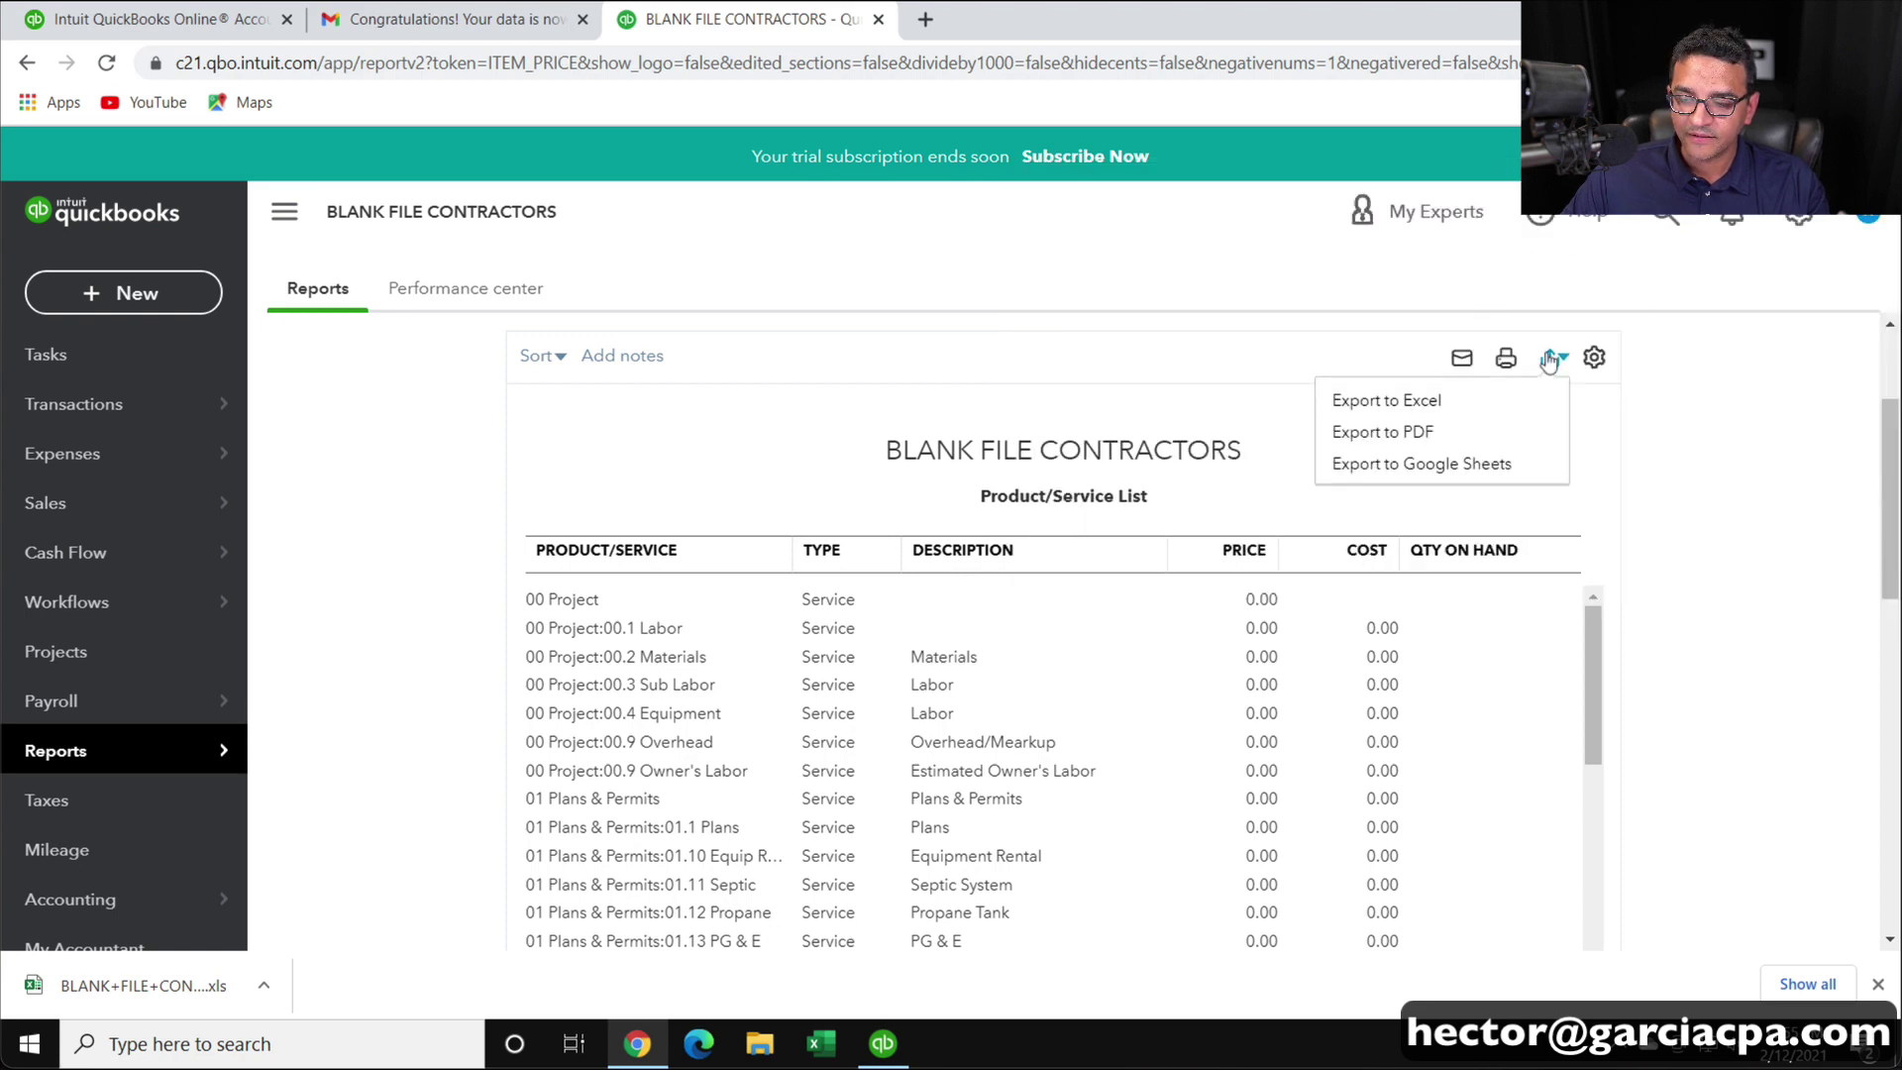
click(1407, 409)
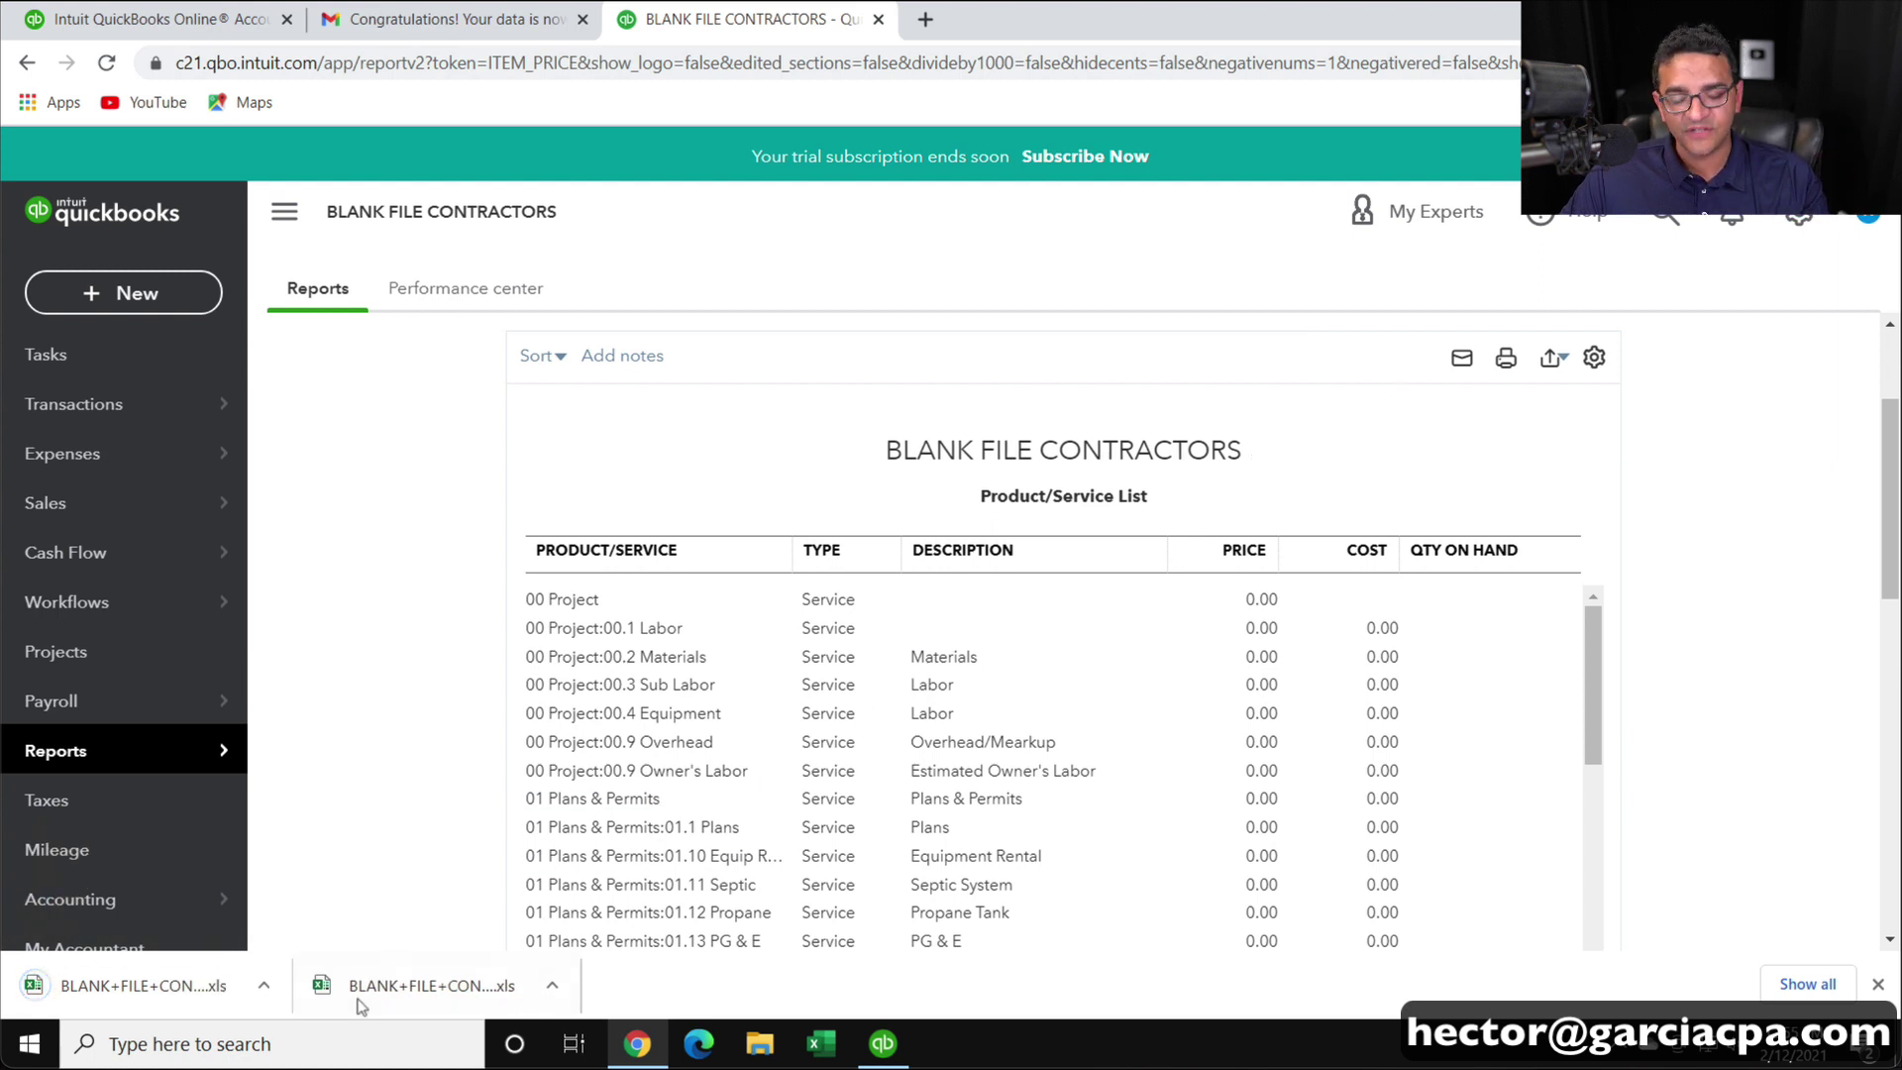
Step: Open the Account List export, enable editing, and delete the four title rows
click(450, 989)
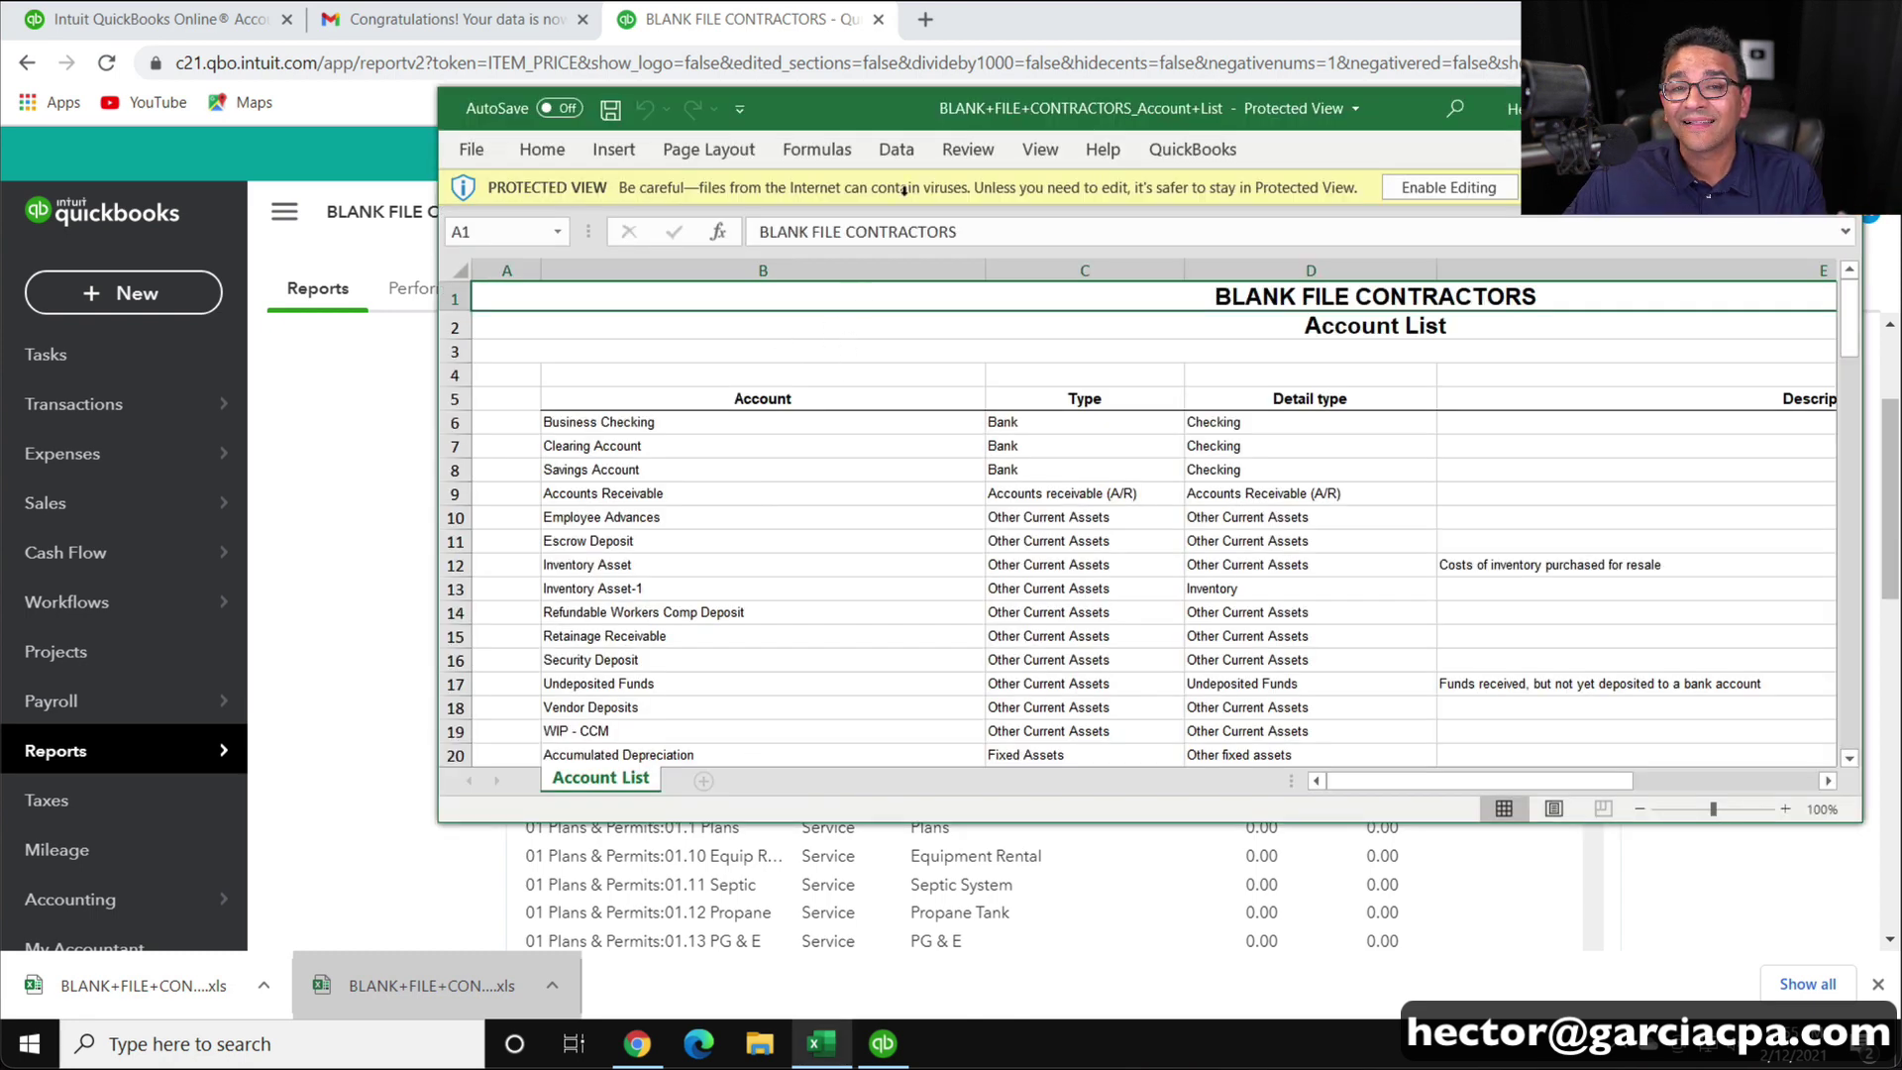
double_click(981, 106)
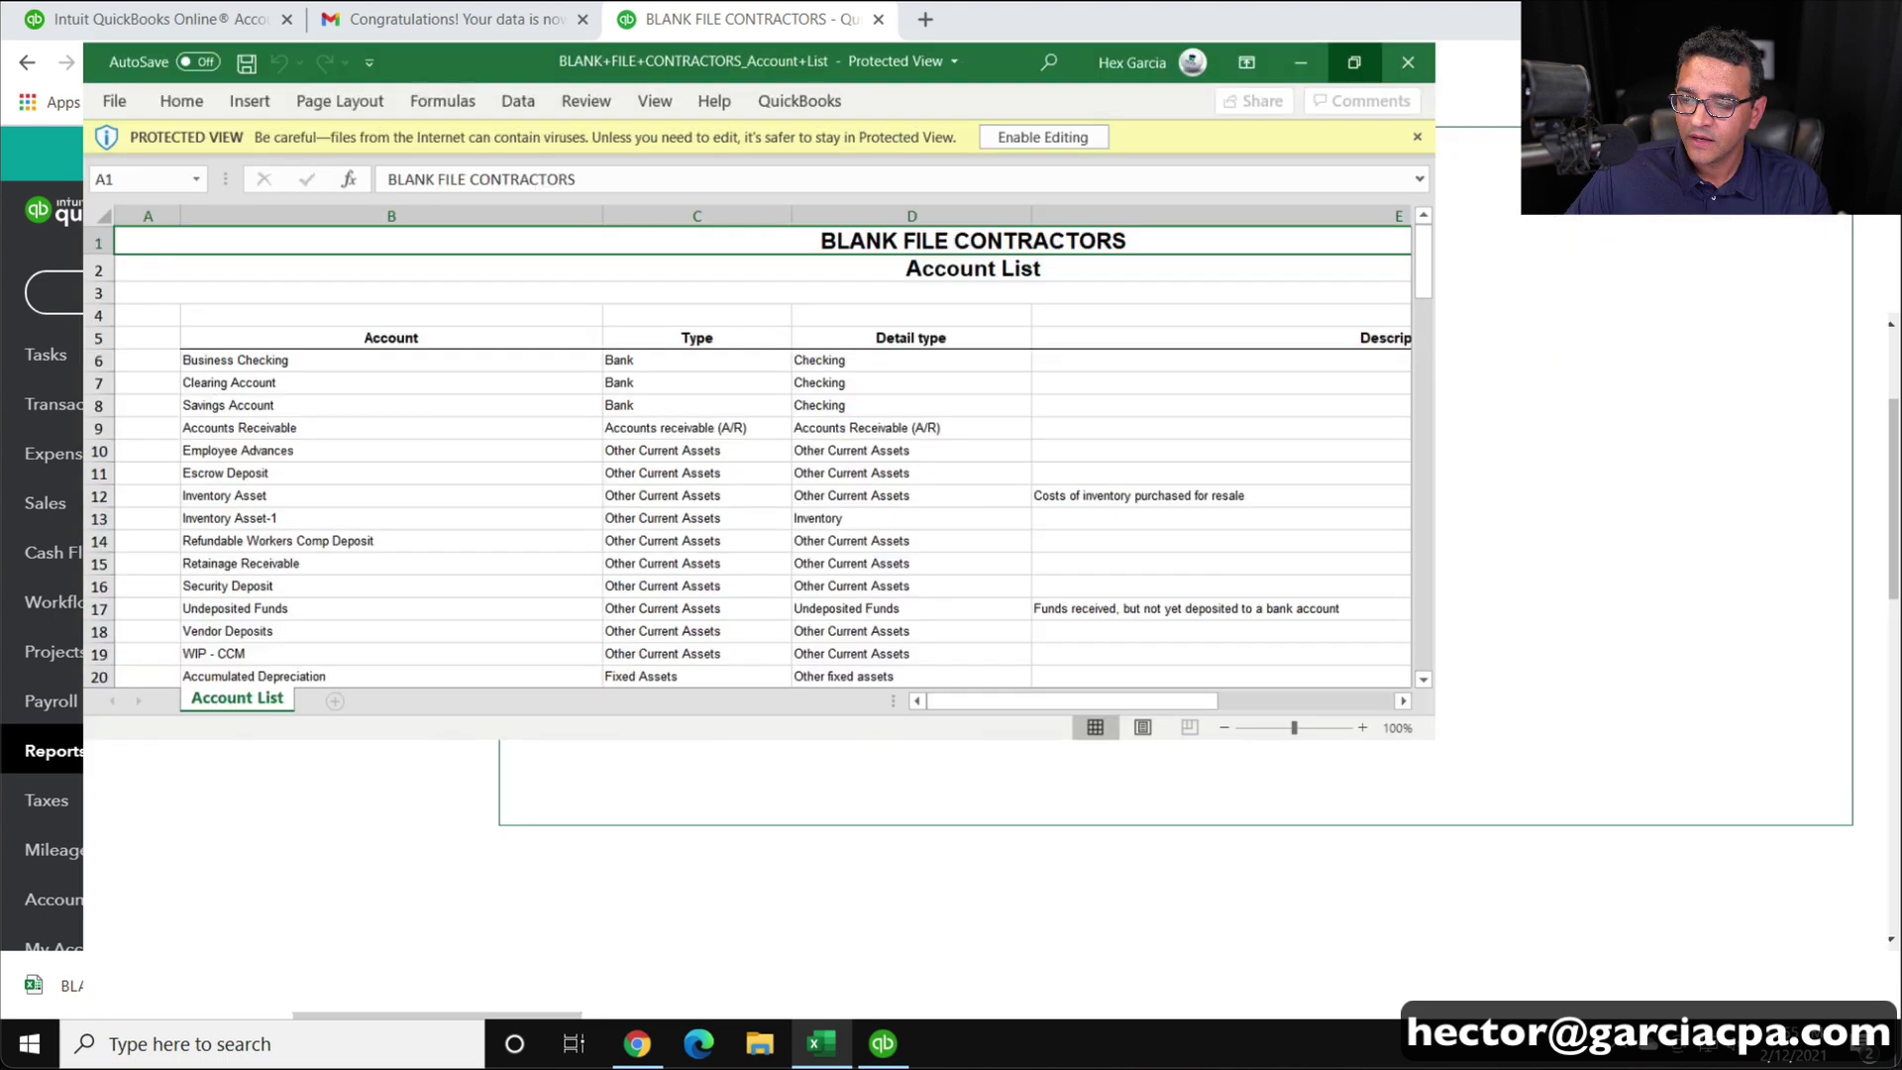
click(1006, 99)
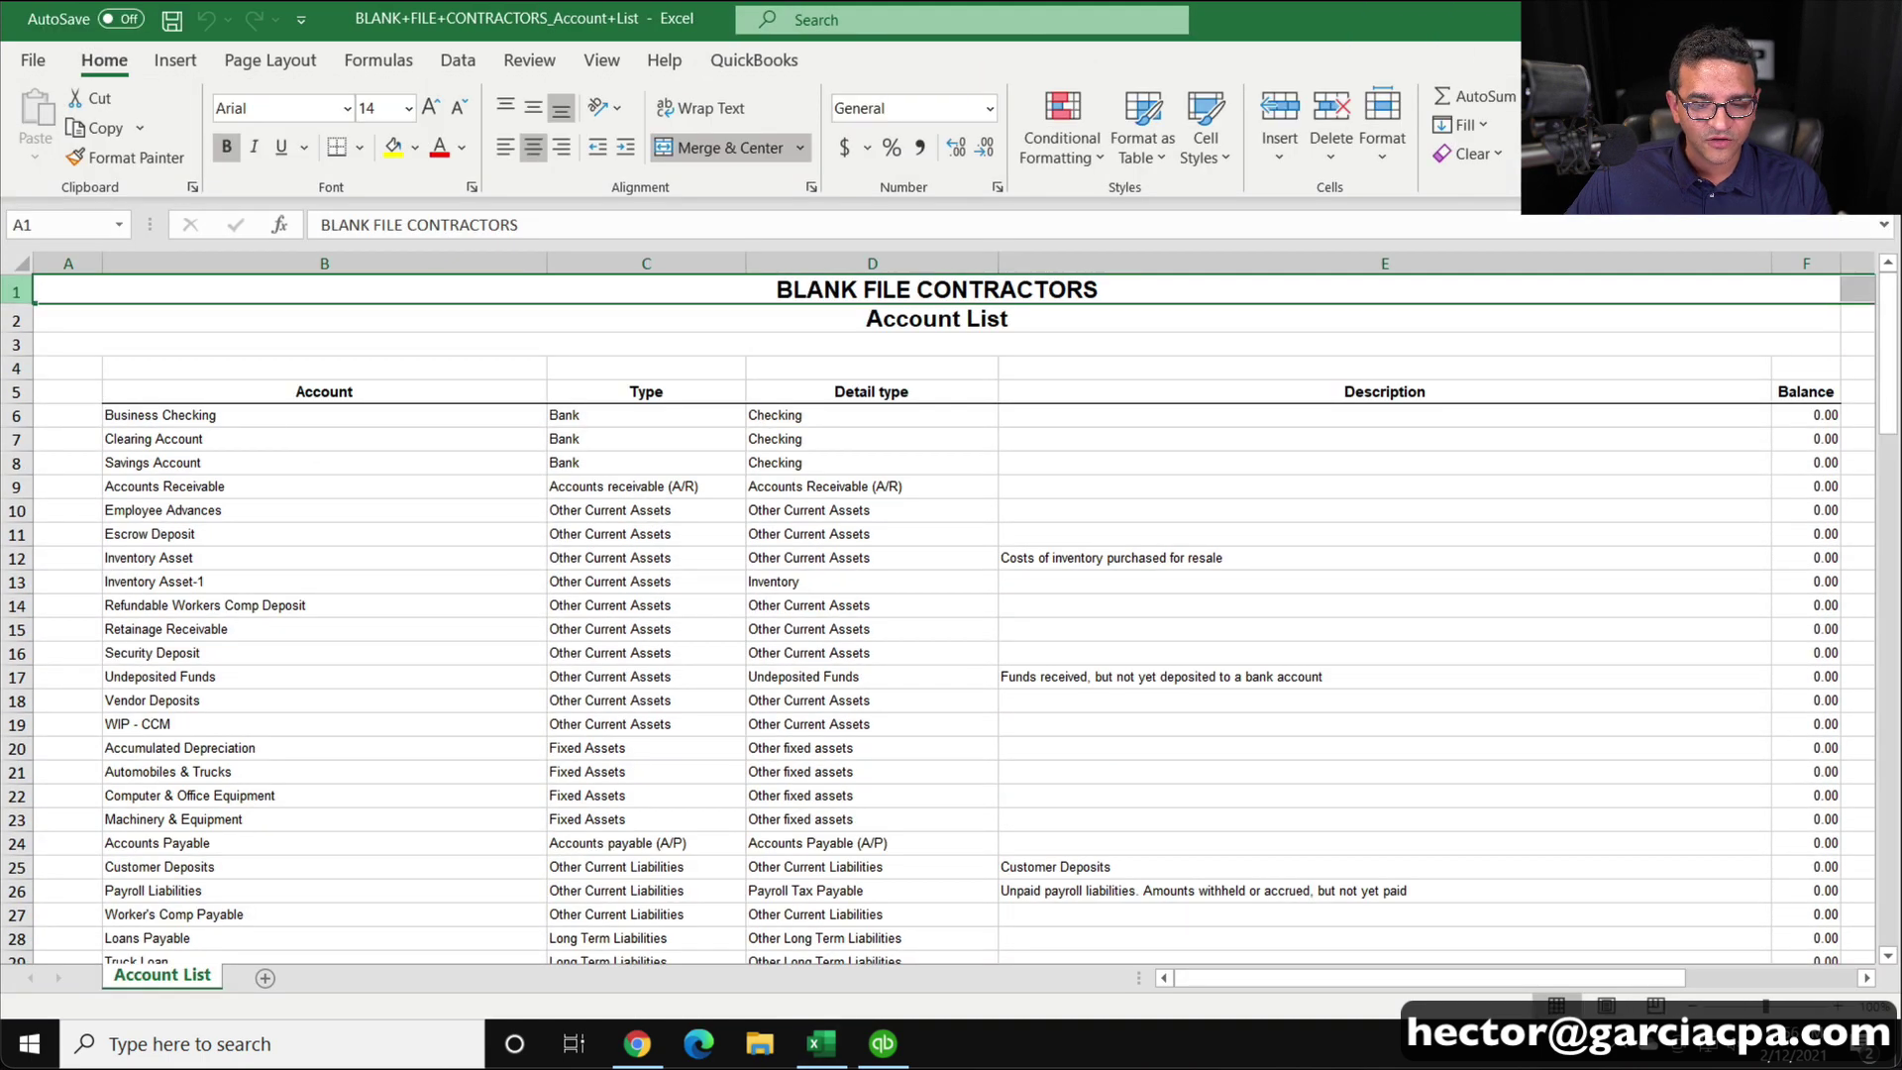
drag(11, 277, 16, 369)
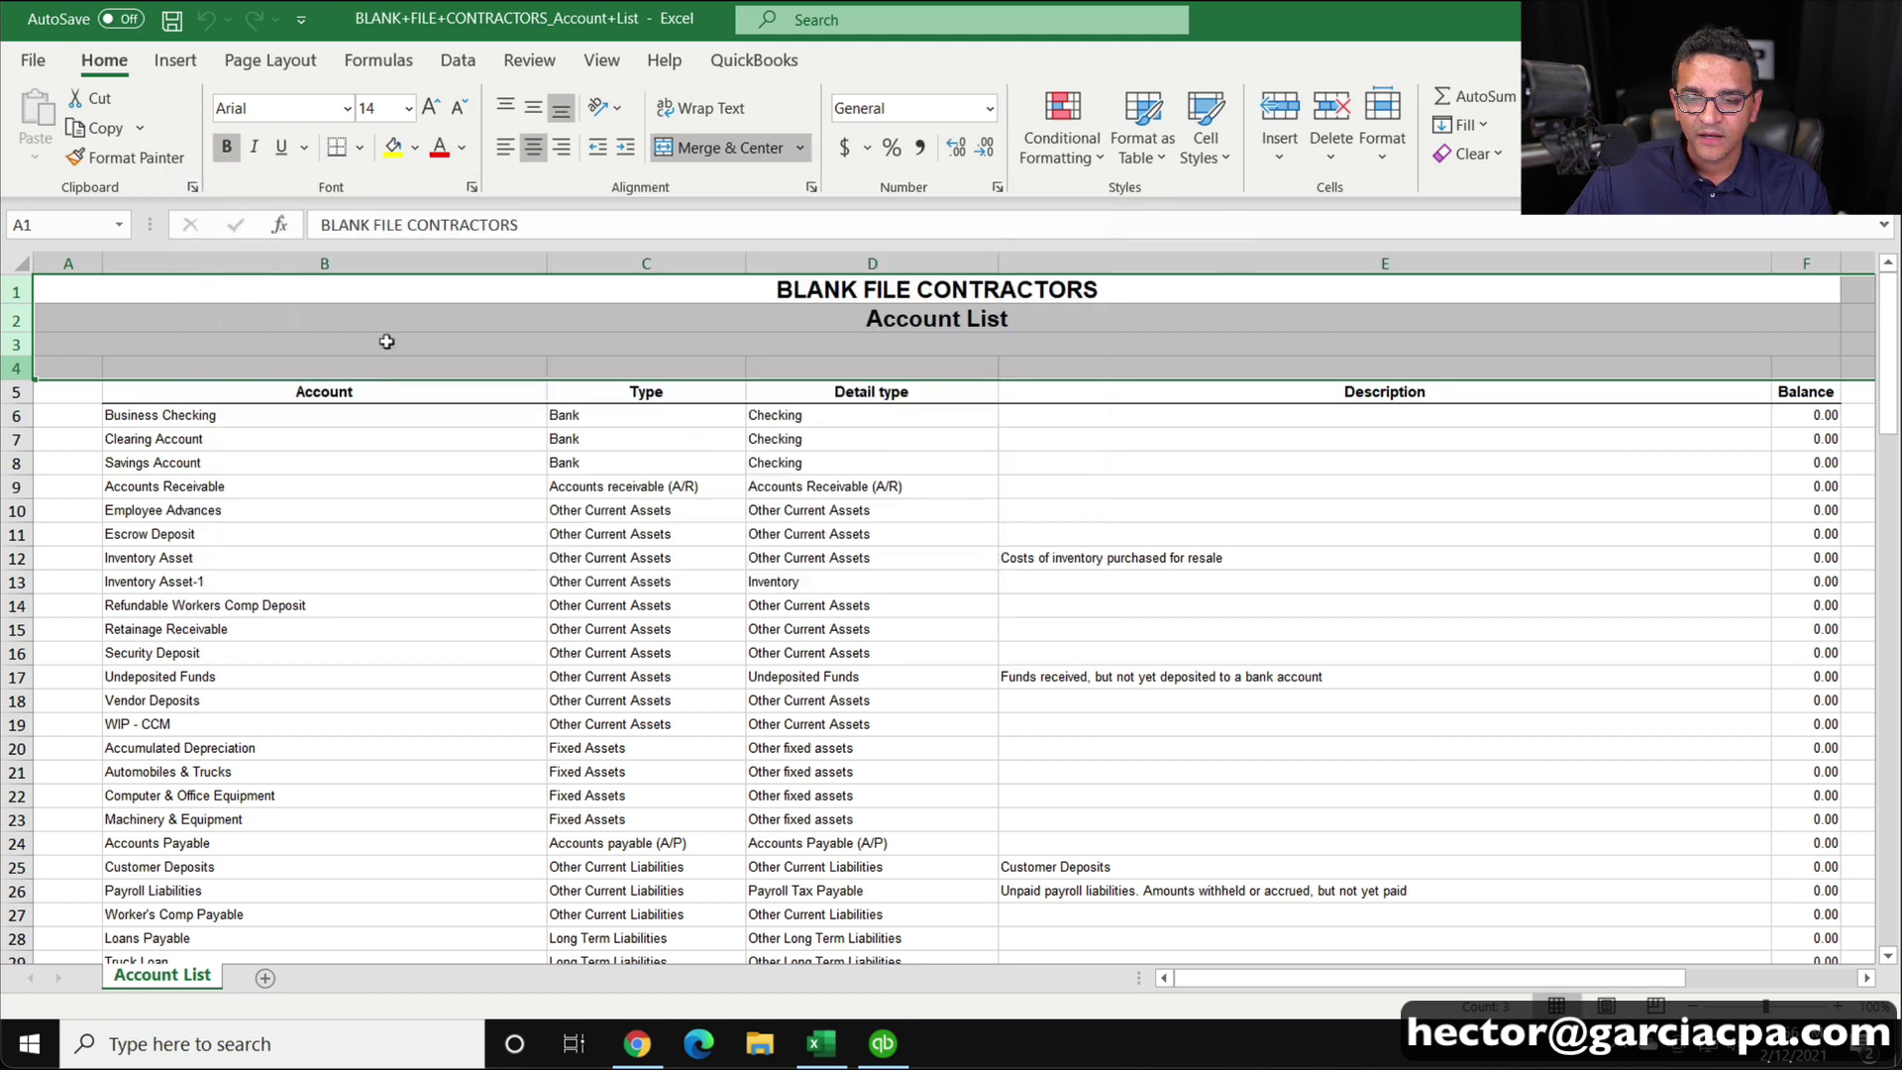
right_click(310, 337)
click(386, 566)
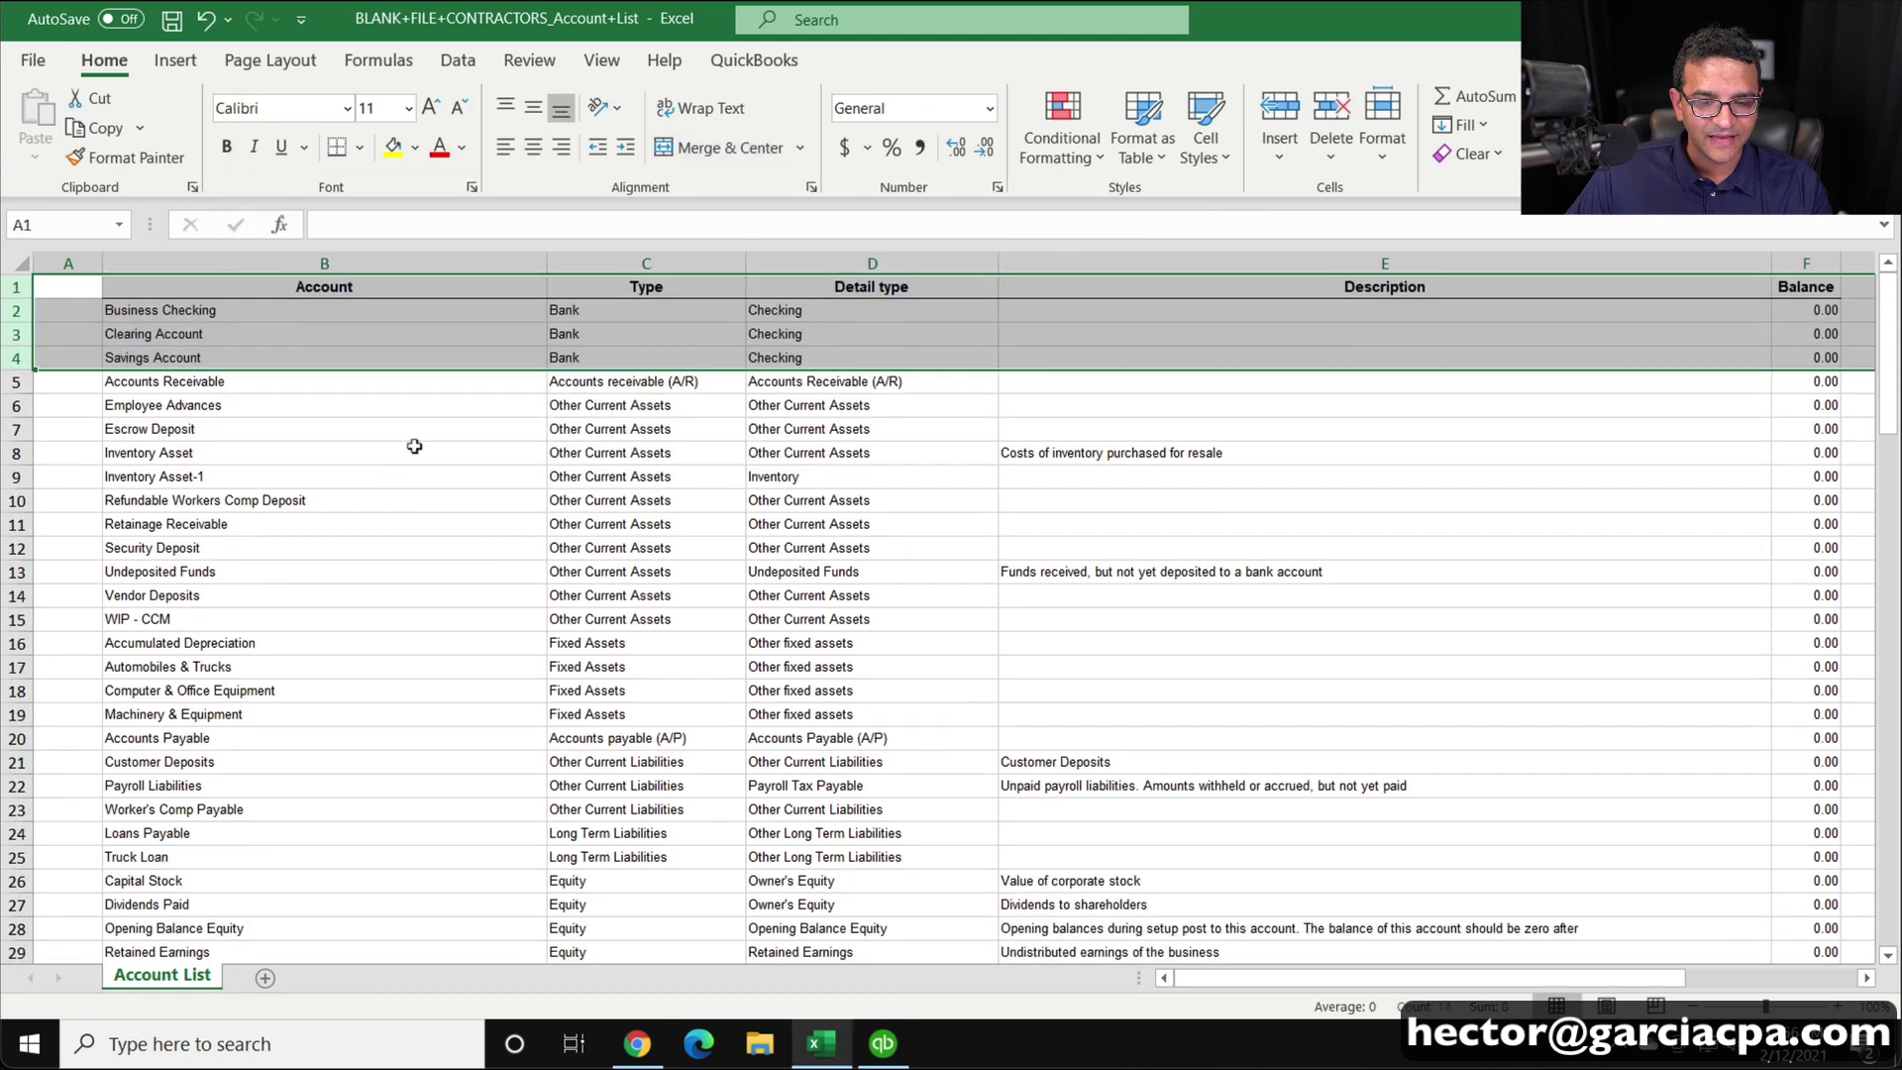
click(412, 450)
Step: Delete the empty column A so the headers start in A1
click(65, 263)
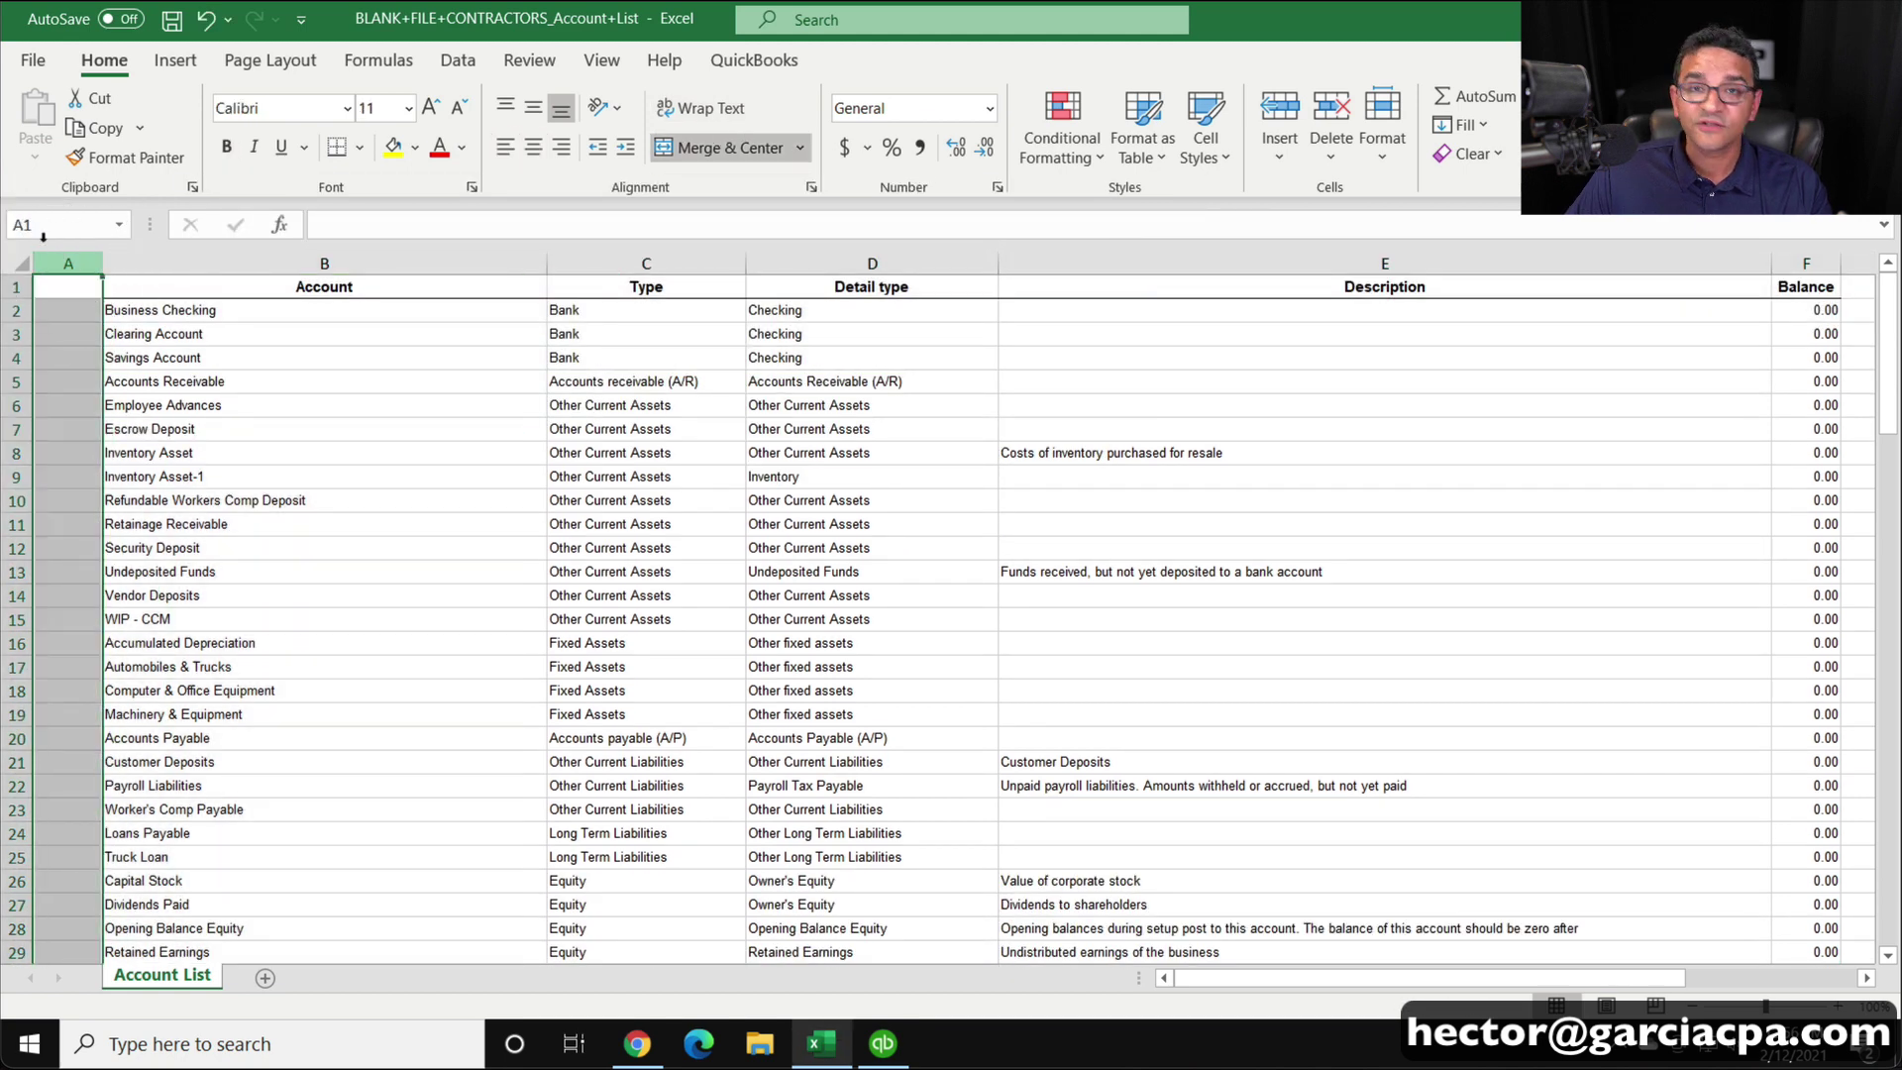
right_click(66, 263)
click(130, 507)
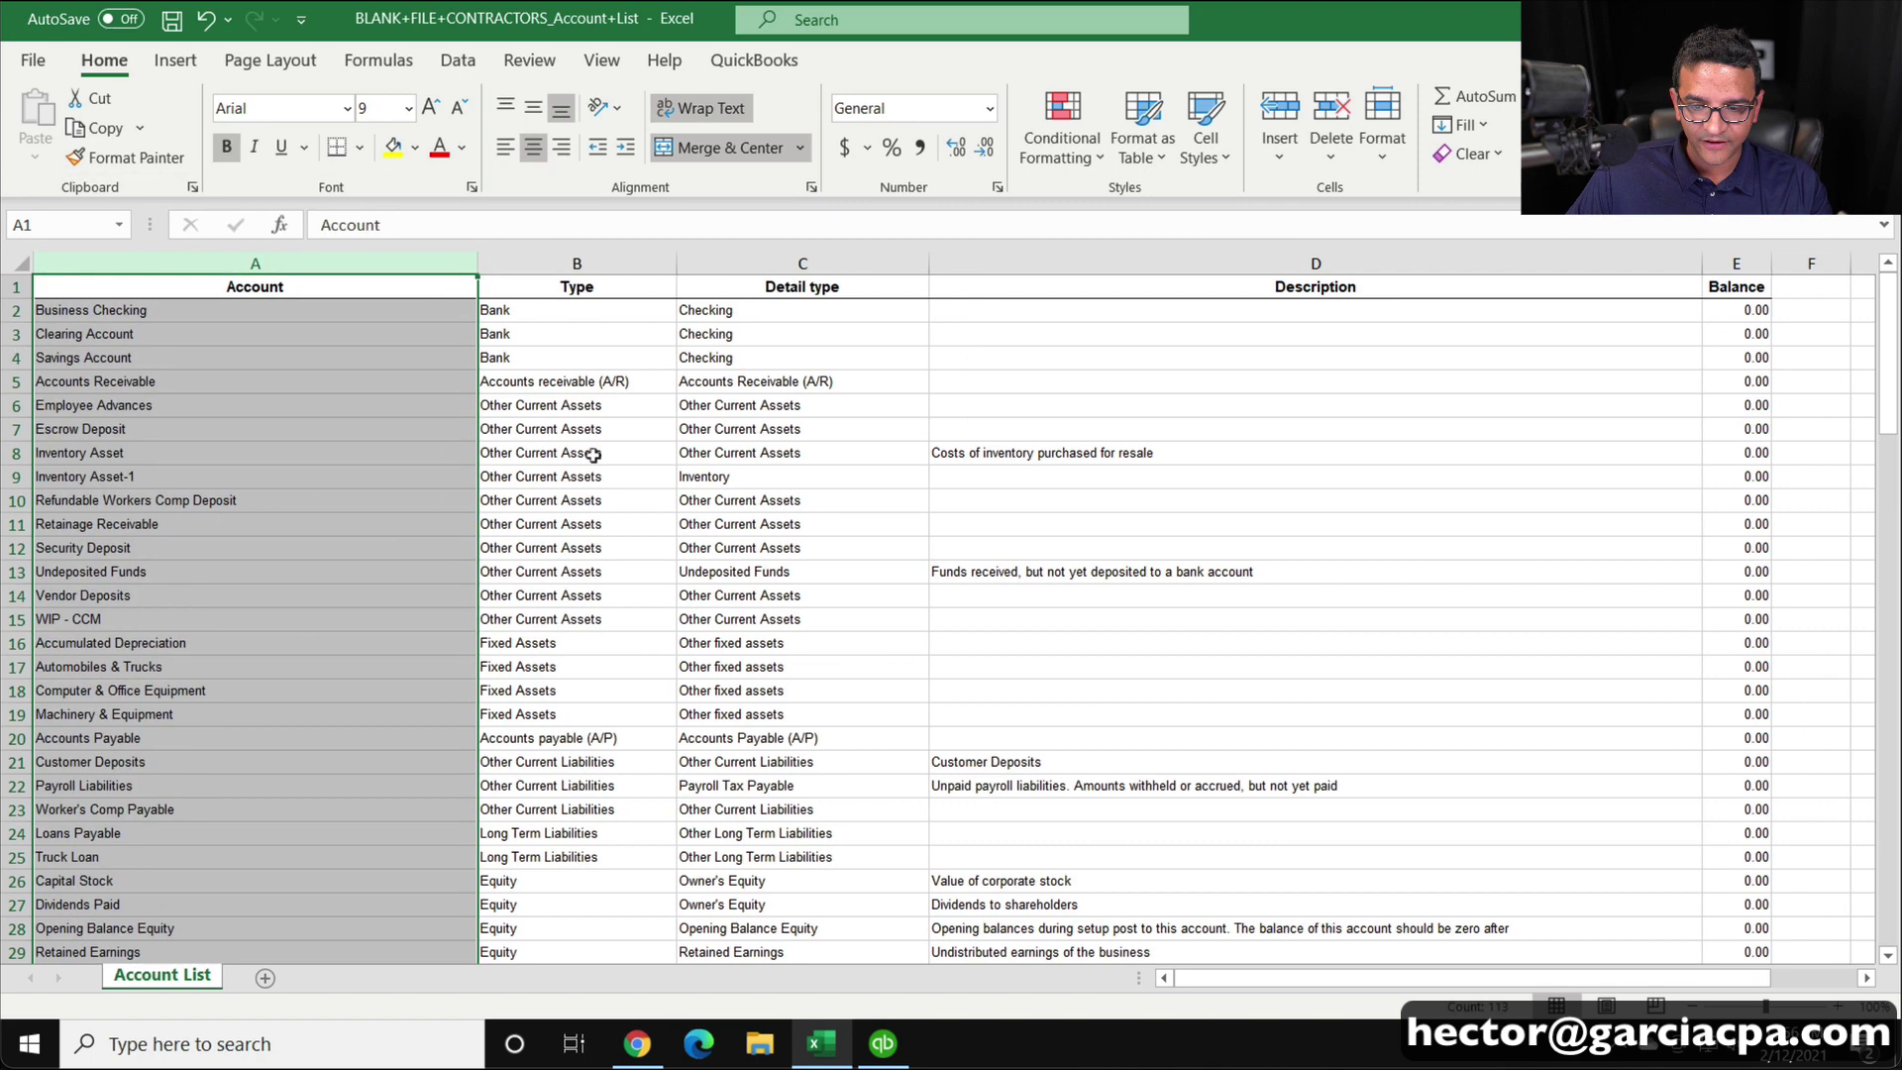
click(577, 453)
drag(149, 264, 1111, 269)
click(501, 570)
Step: Delete empty rows 114–126 below the accounts and return to QuickBooks
scroll(471, 568, down, 14)
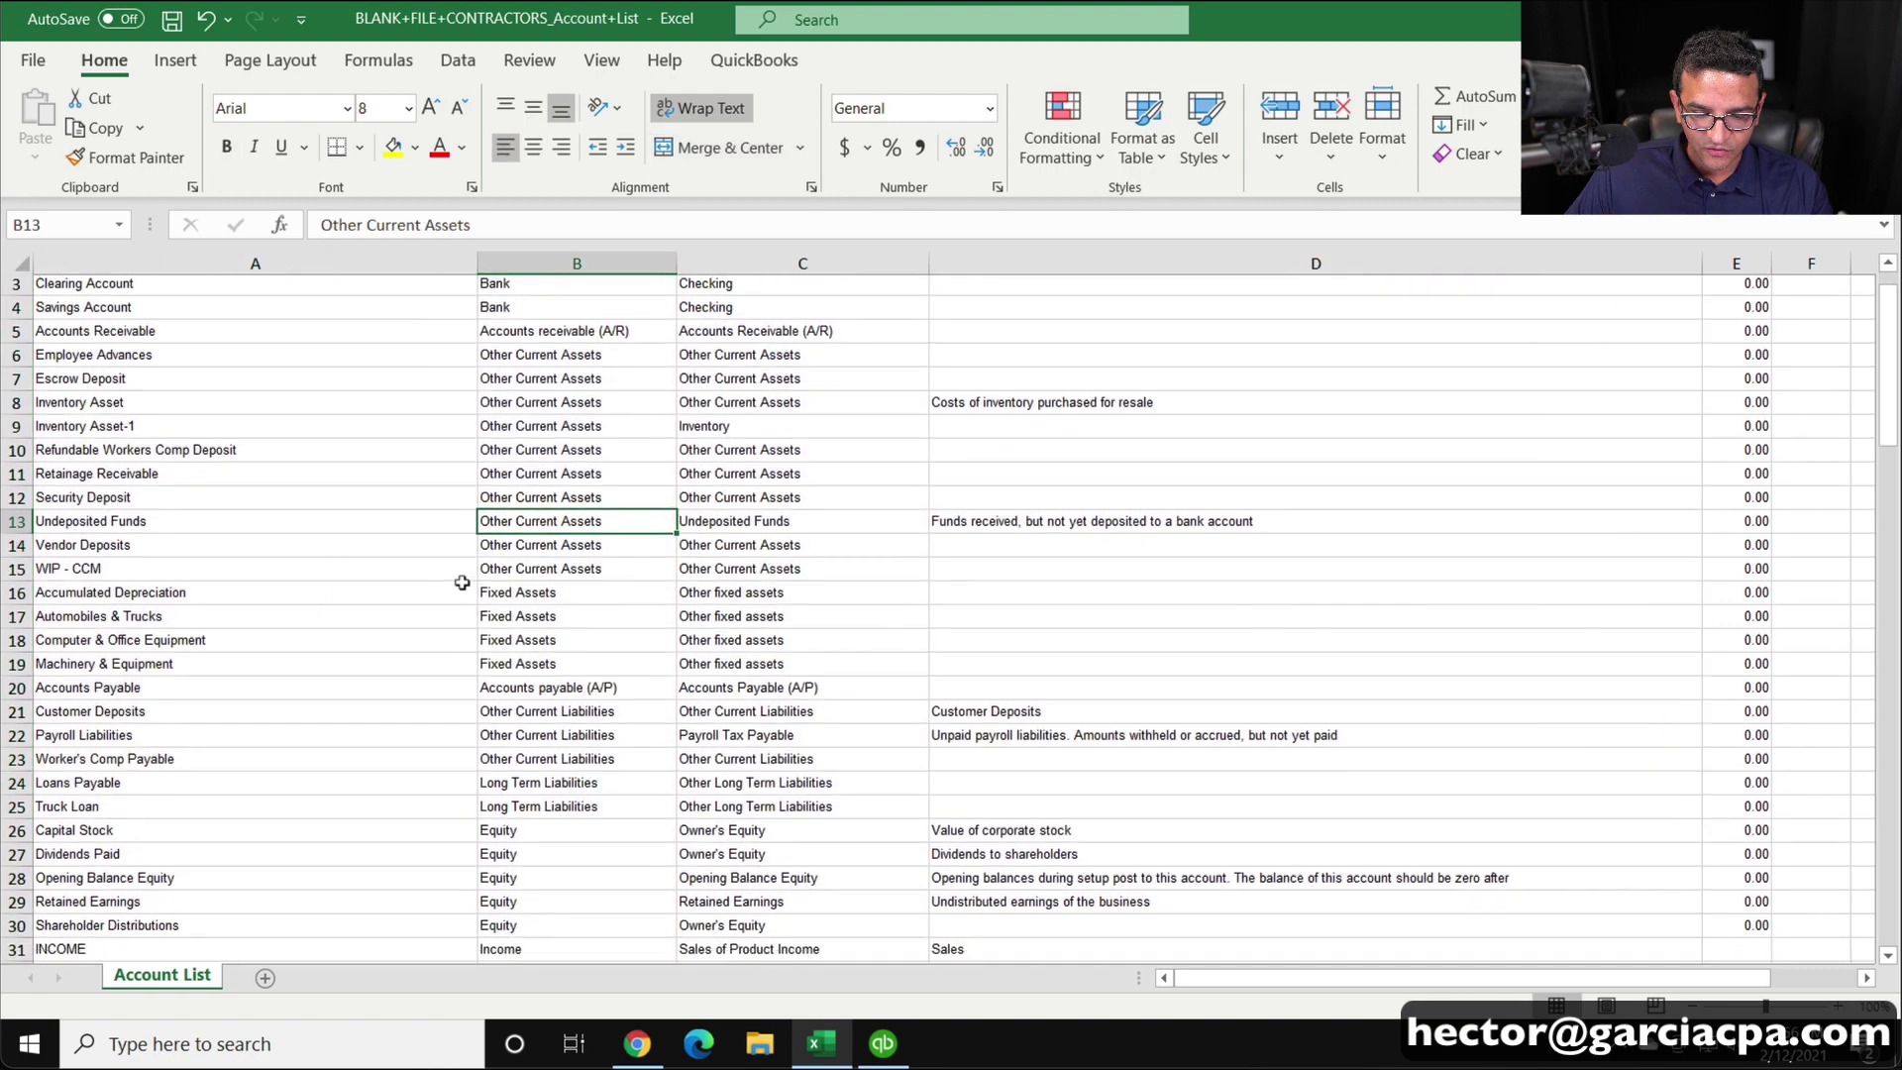
scroll(480, 550, down, 20)
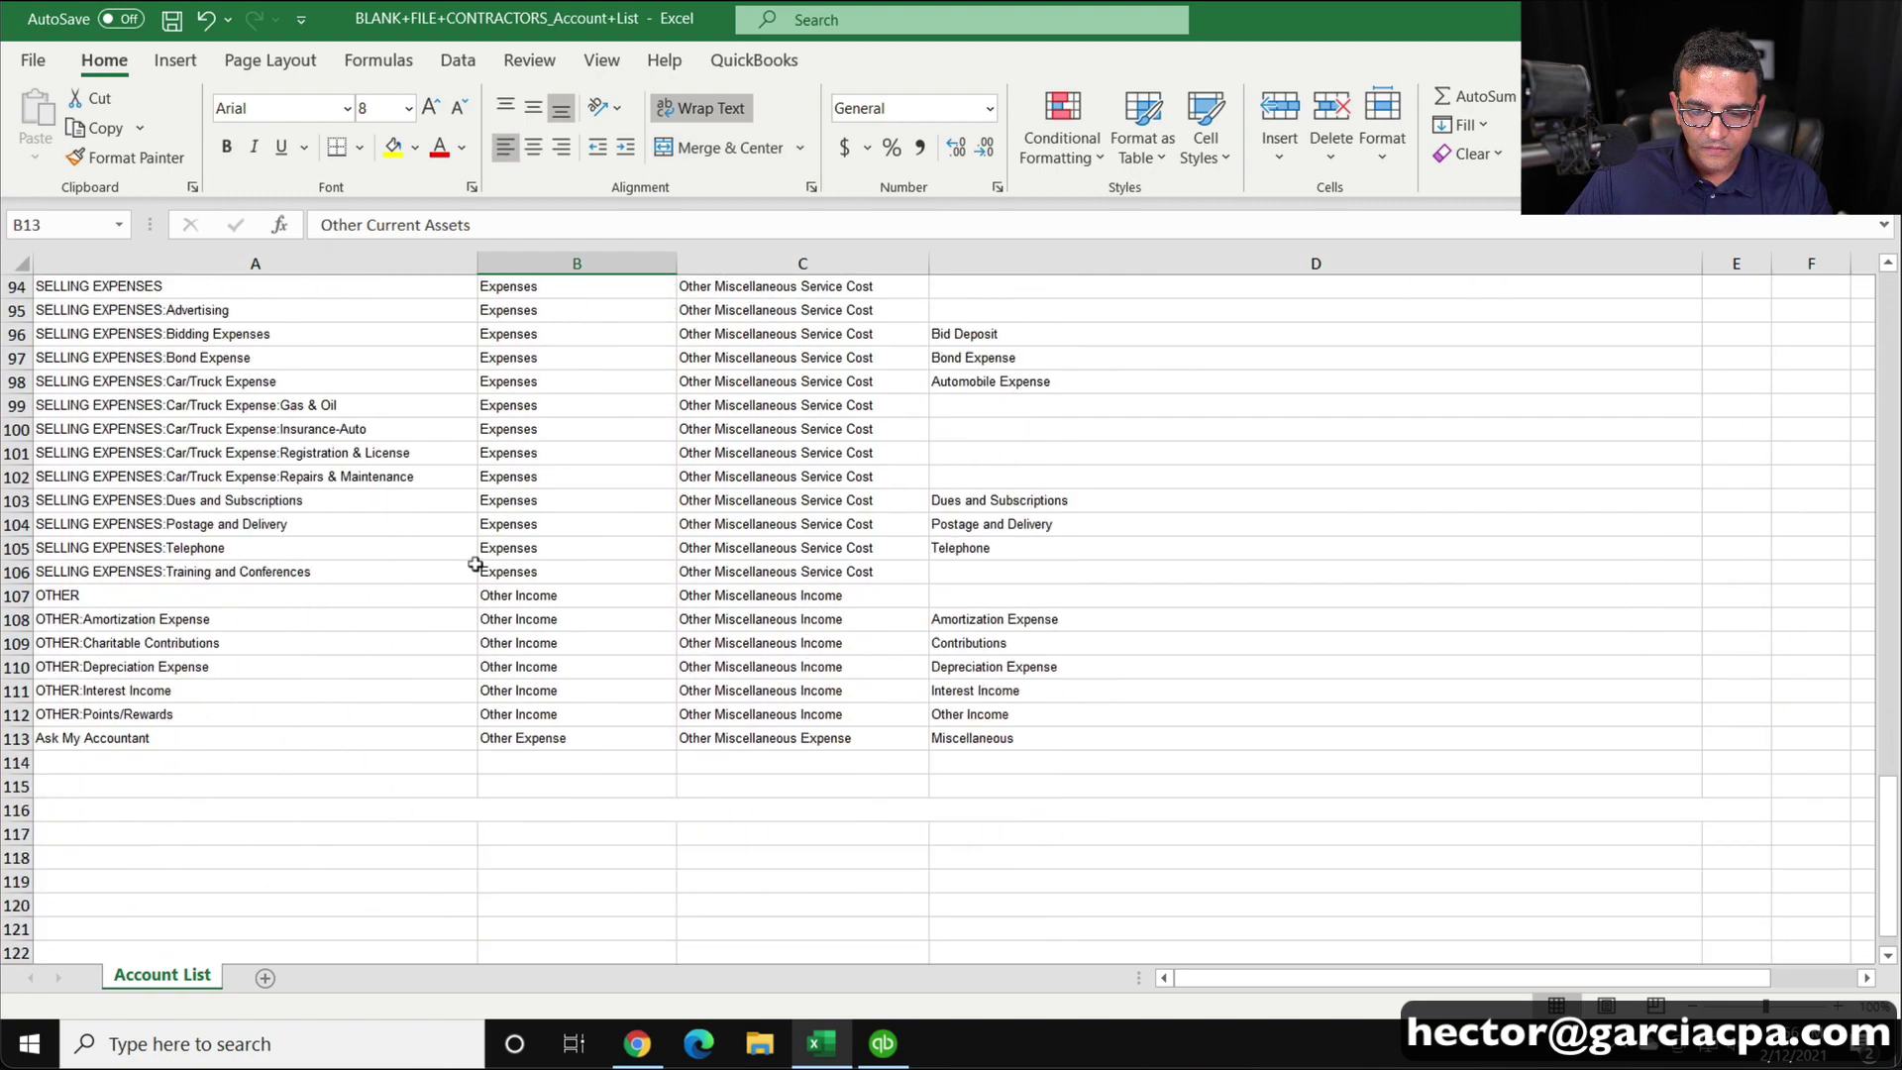
scroll(480, 544, up, 4)
click(535, 590)
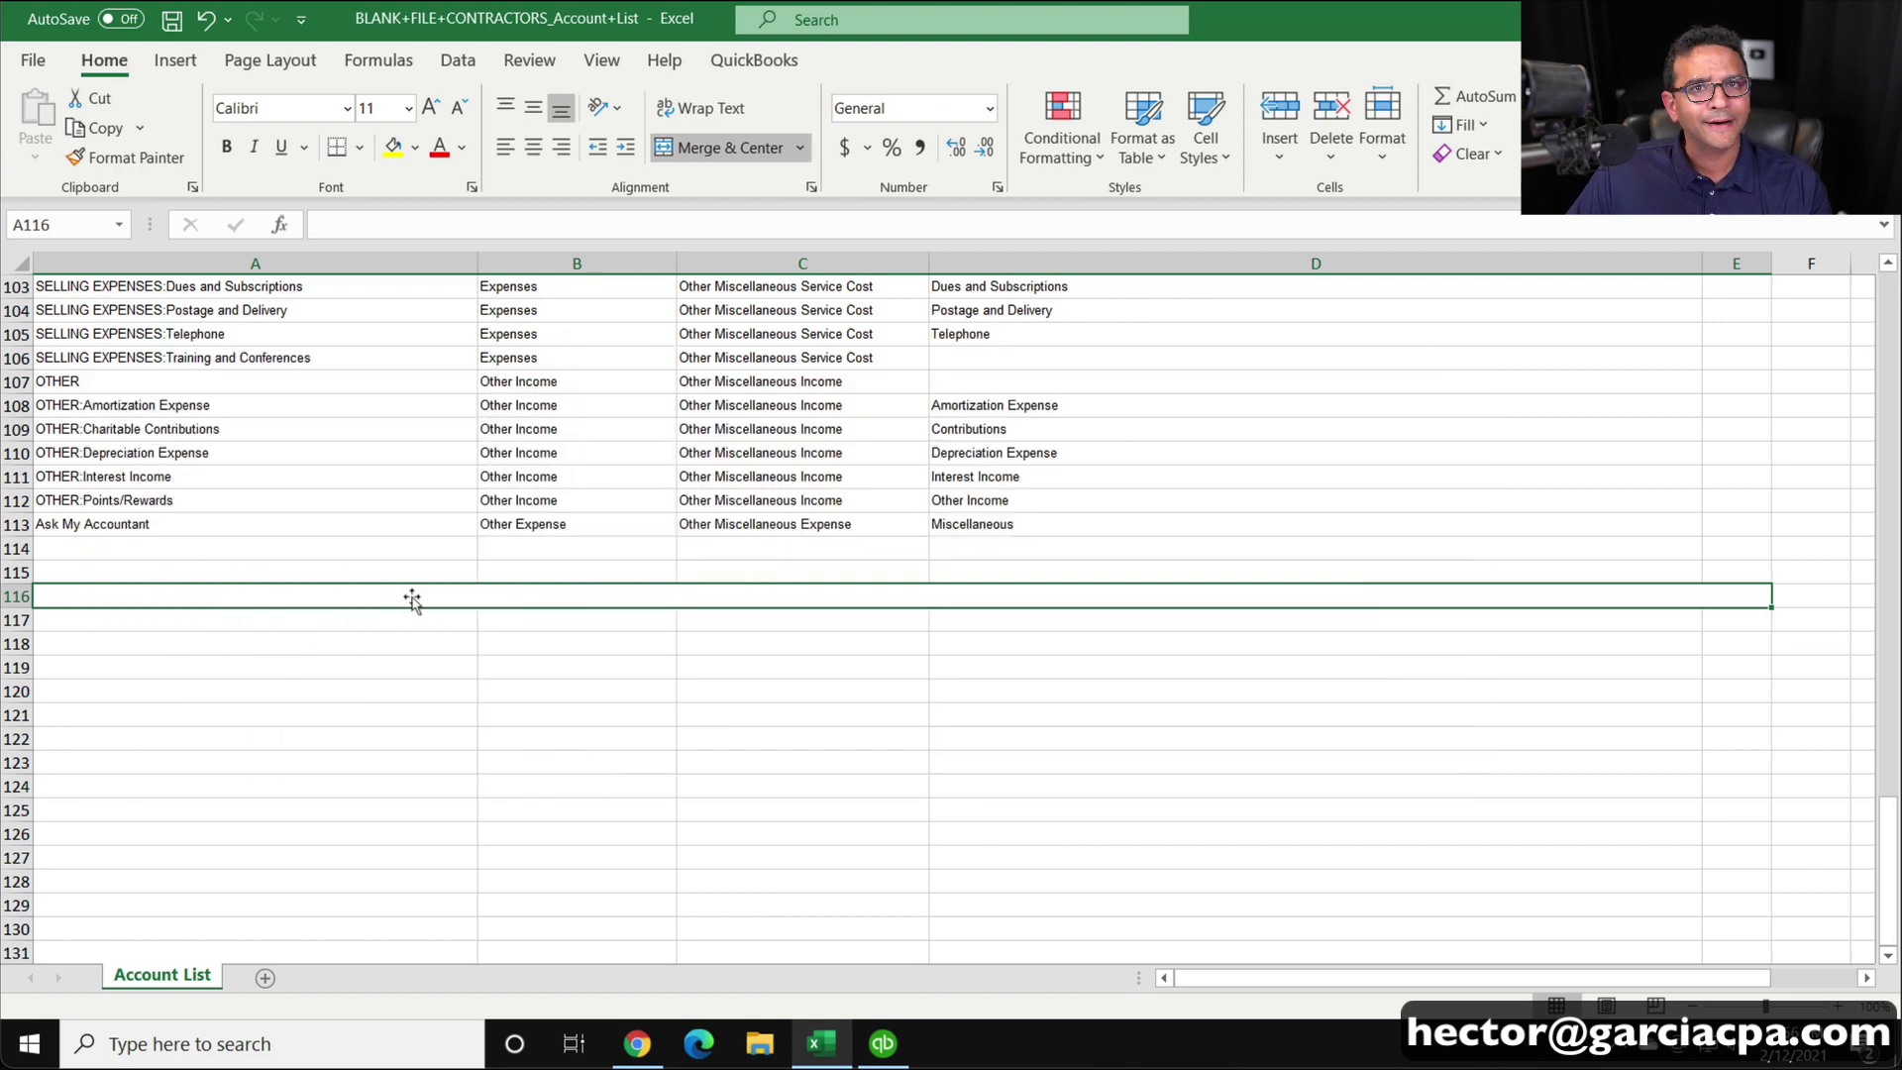
drag(17, 548, 16, 834)
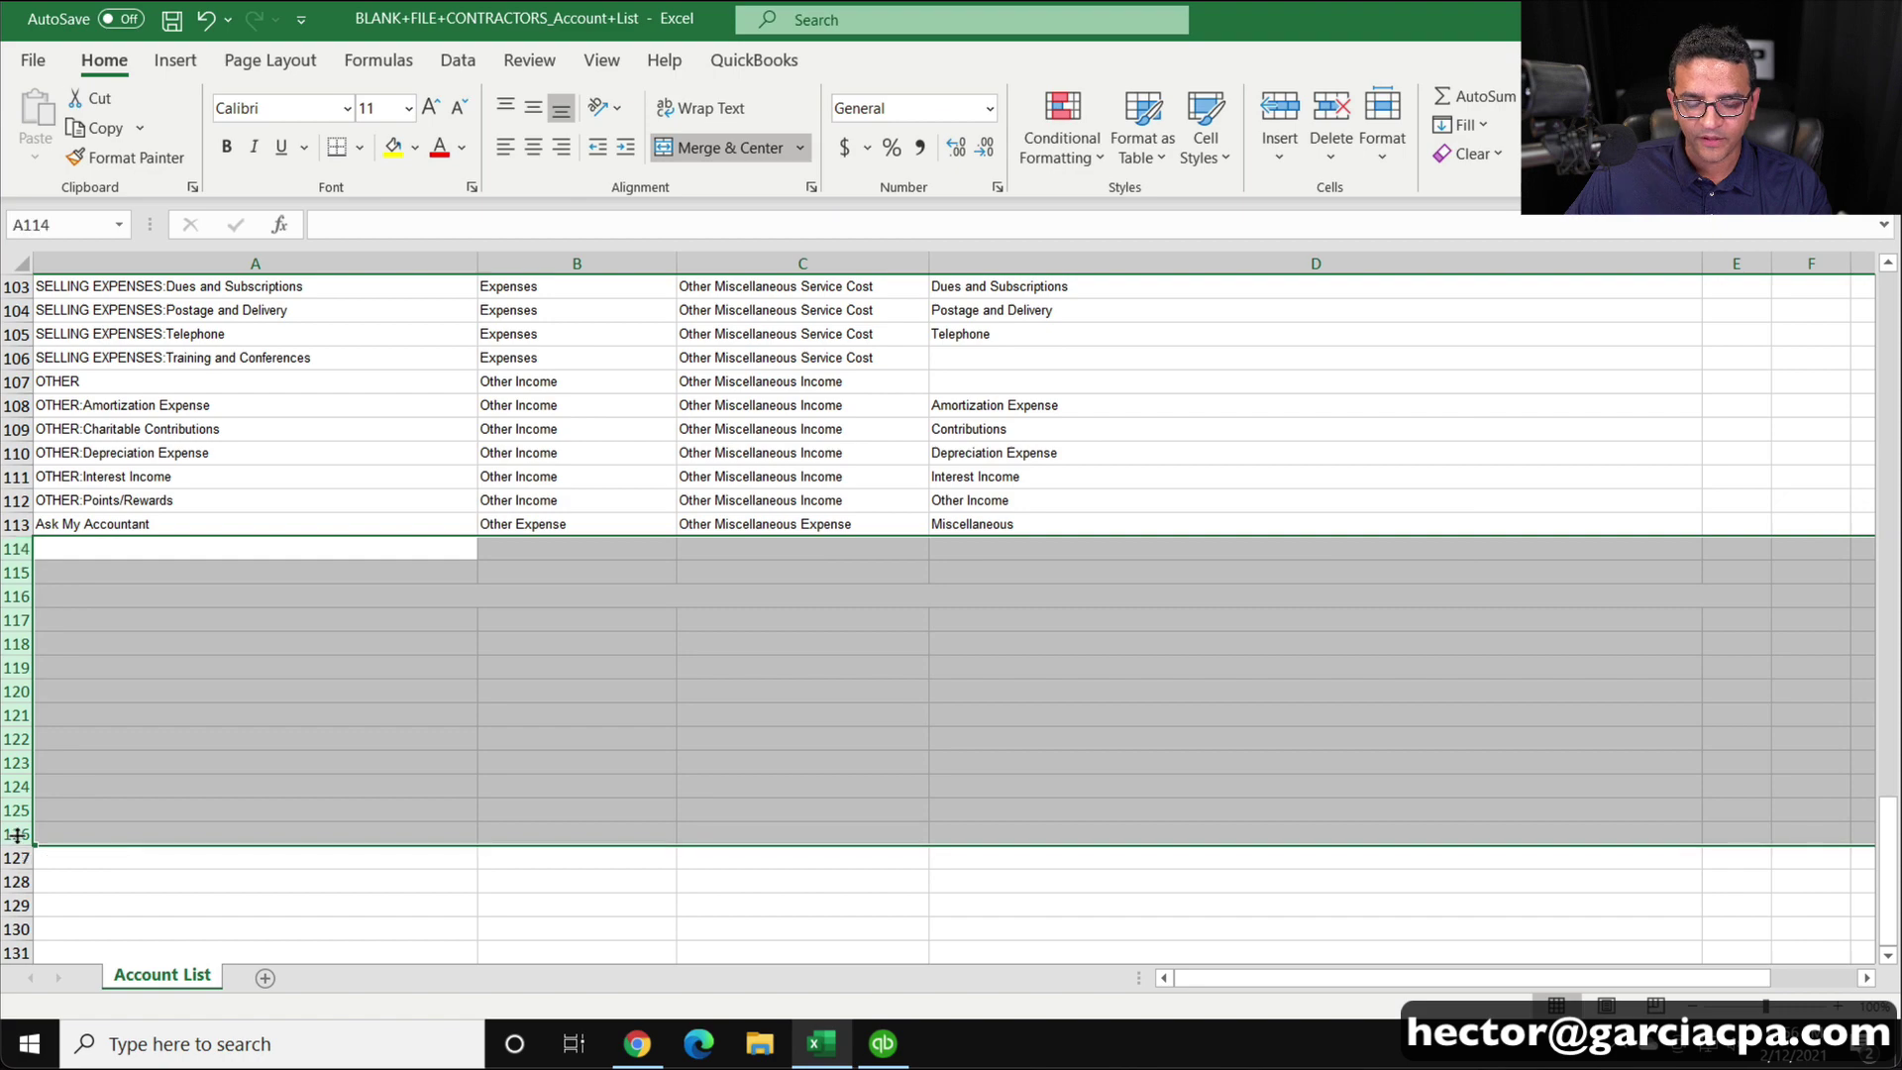
right_click(292, 635)
click(367, 438)
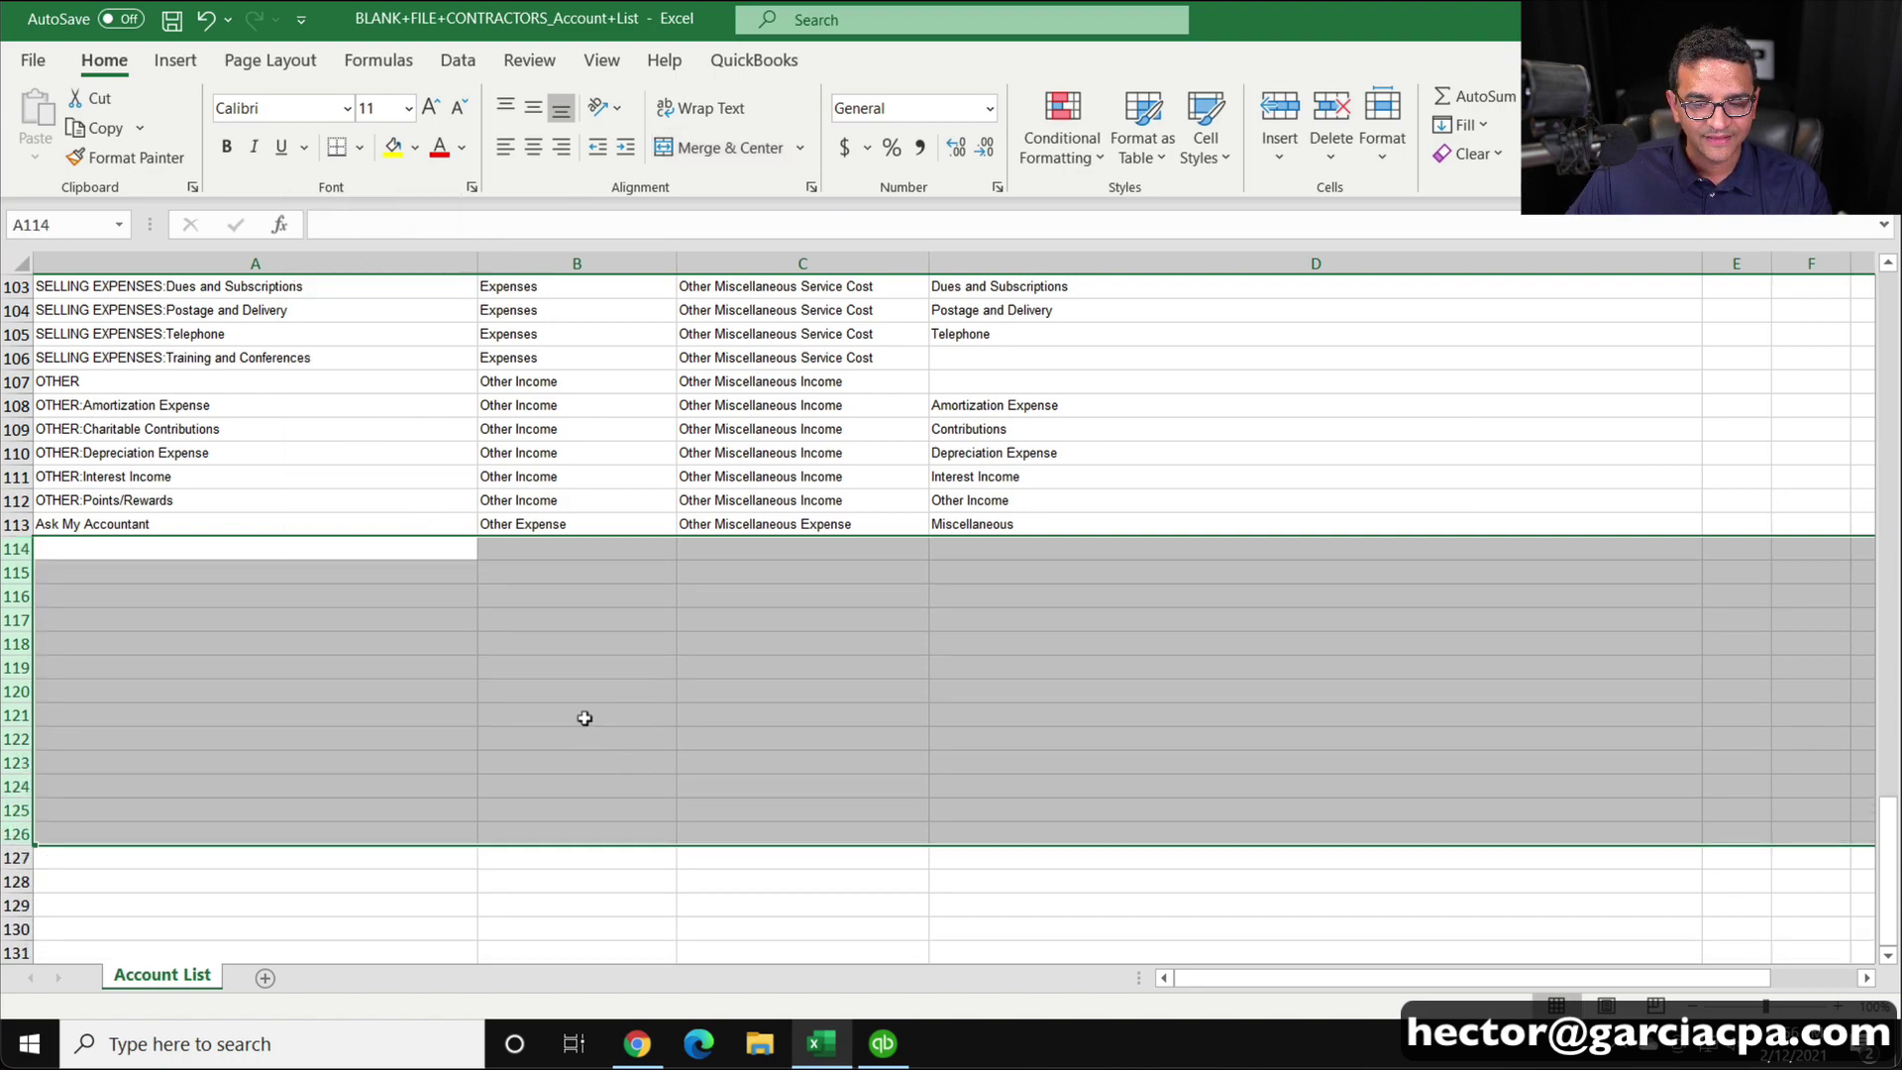
scroll(586, 714, up, 20)
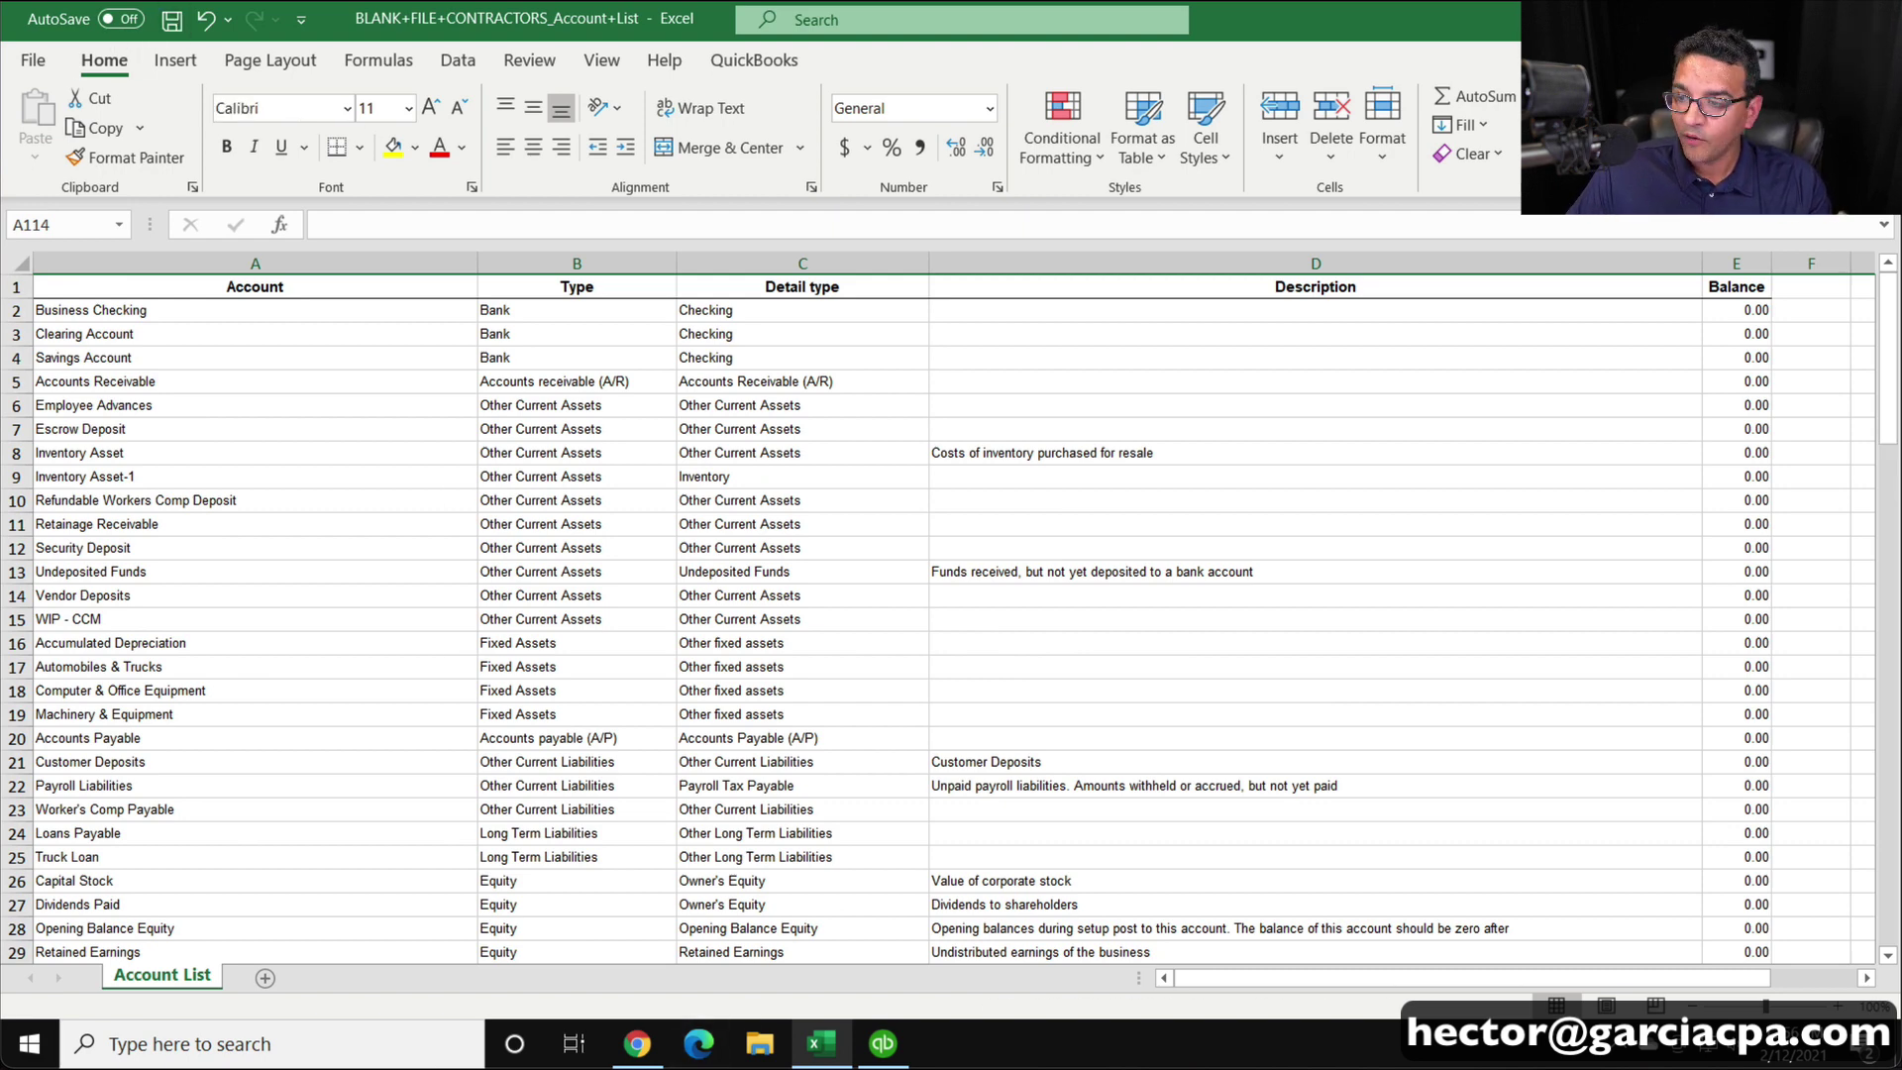
key(alt+Tab)
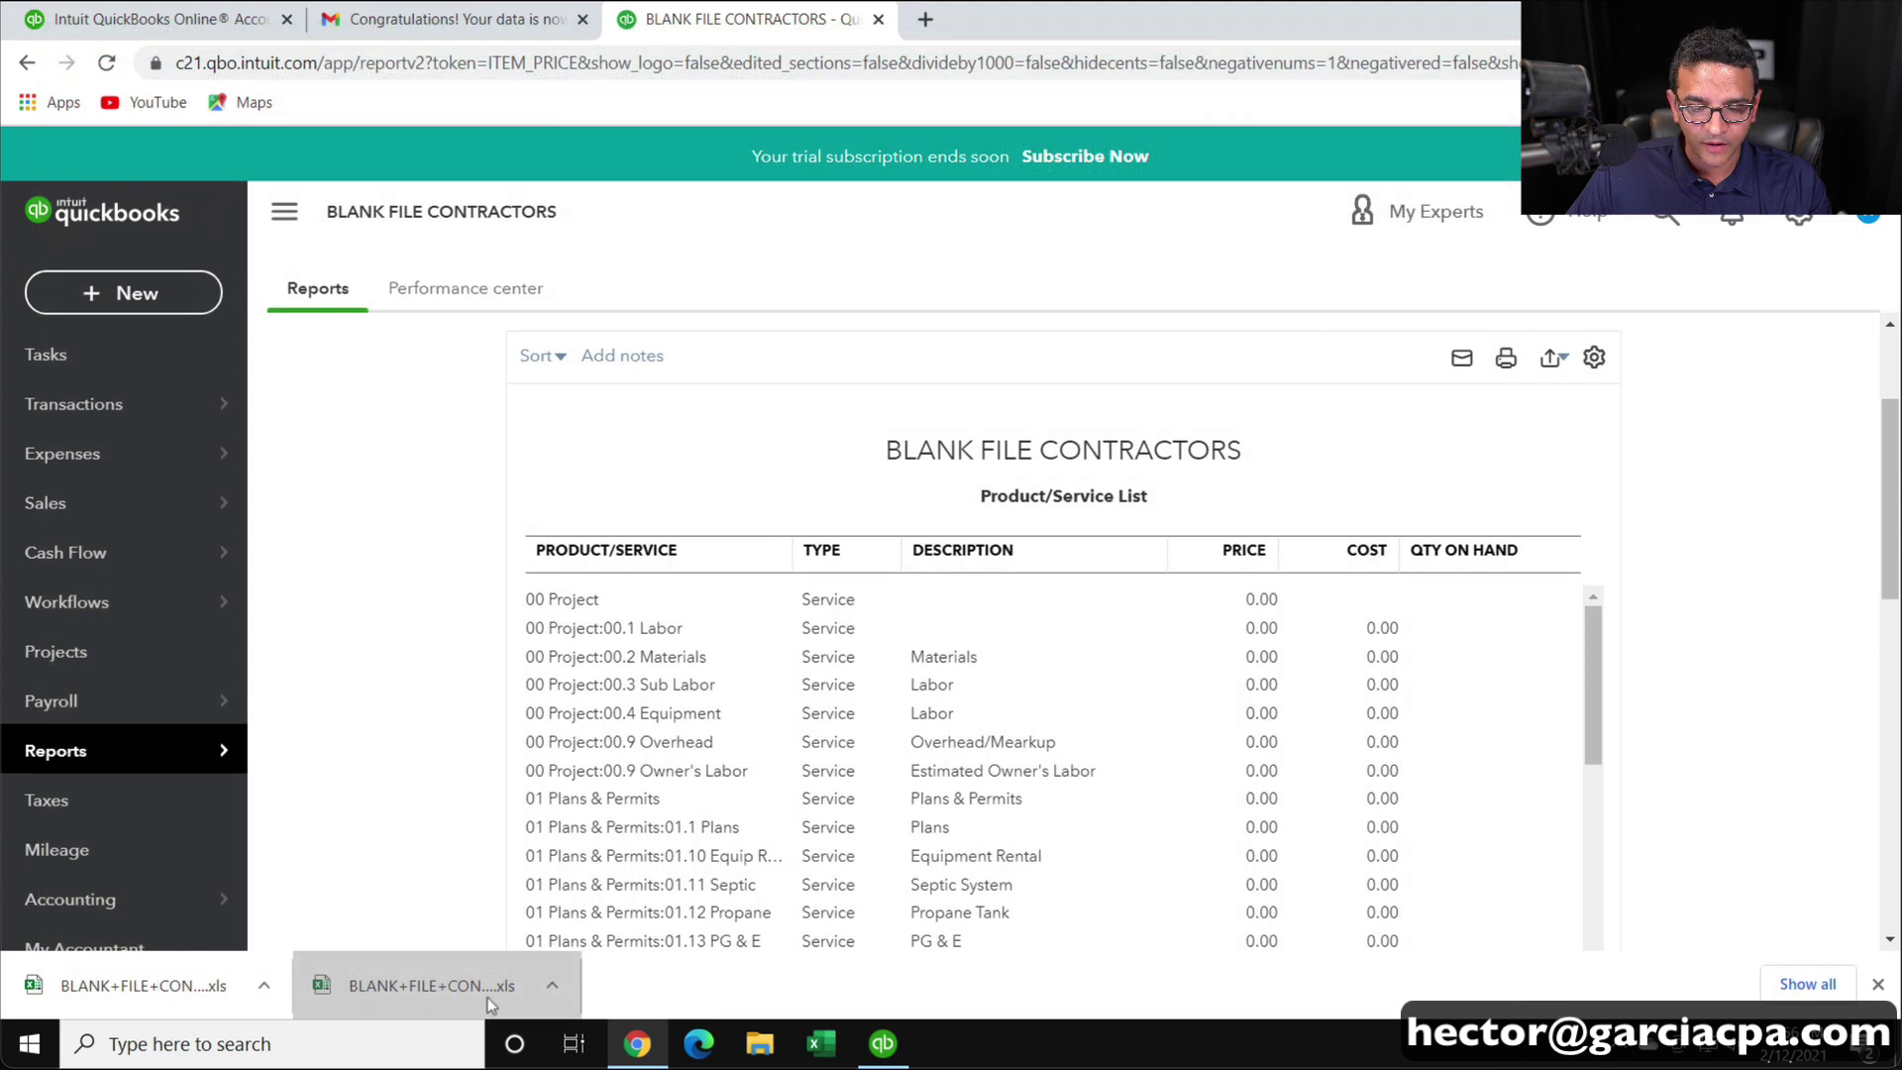
Step: Open the Product/Service List export, enable editing, and delete the four title rows and column A
click(128, 981)
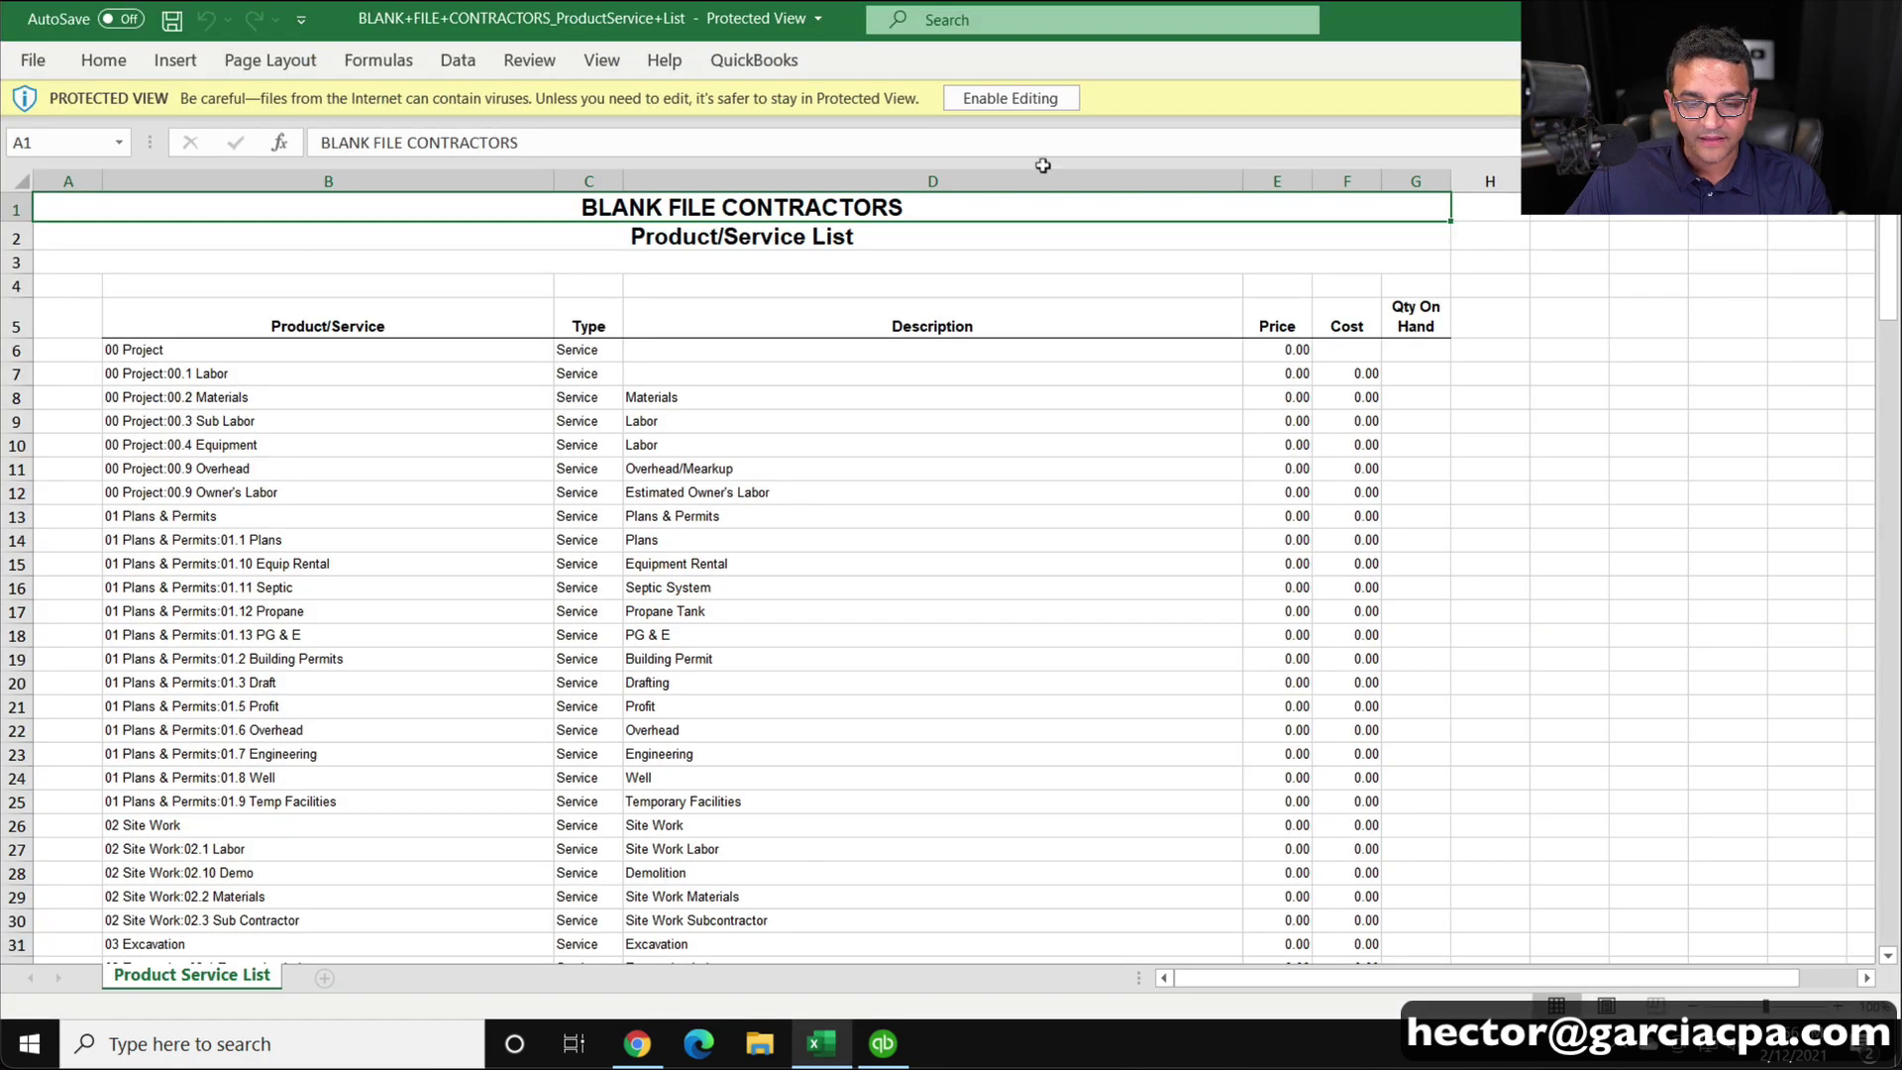
click(998, 98)
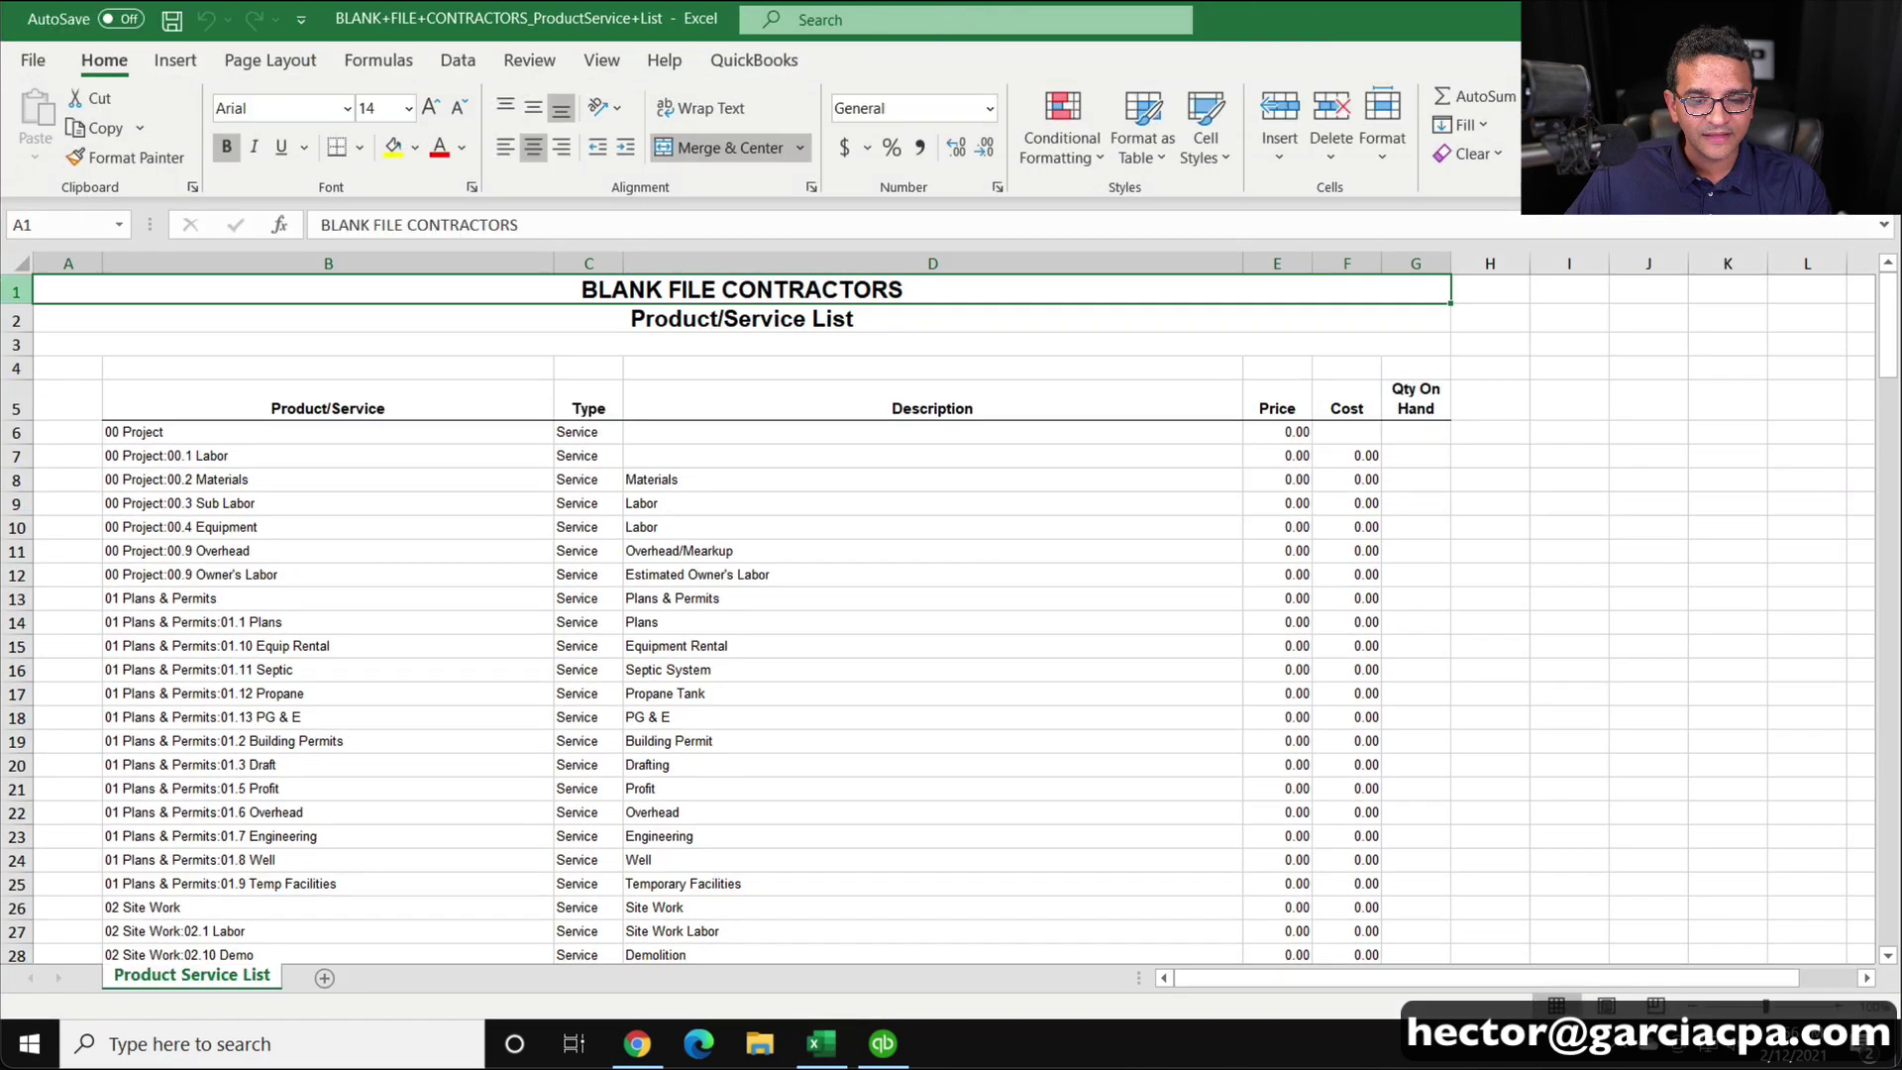
drag(15, 291, 8, 367)
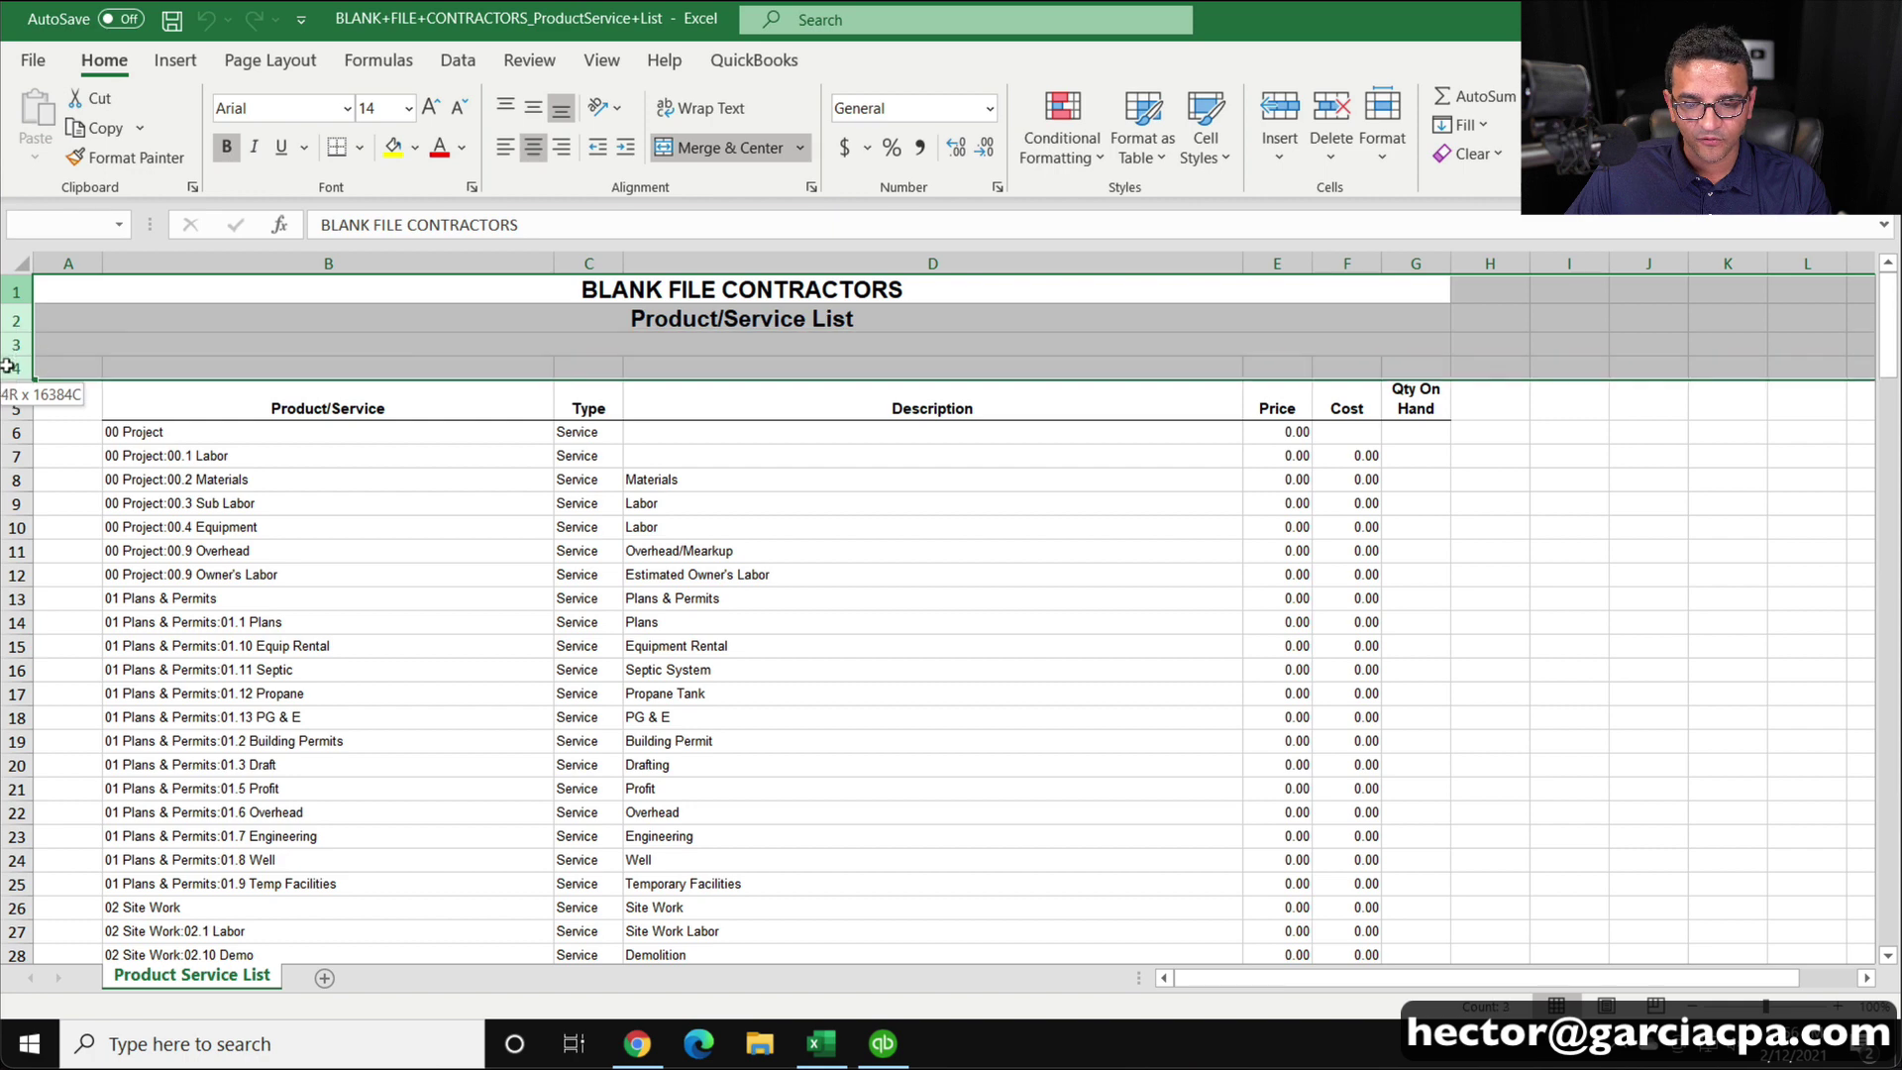
right_click(424, 332)
click(466, 572)
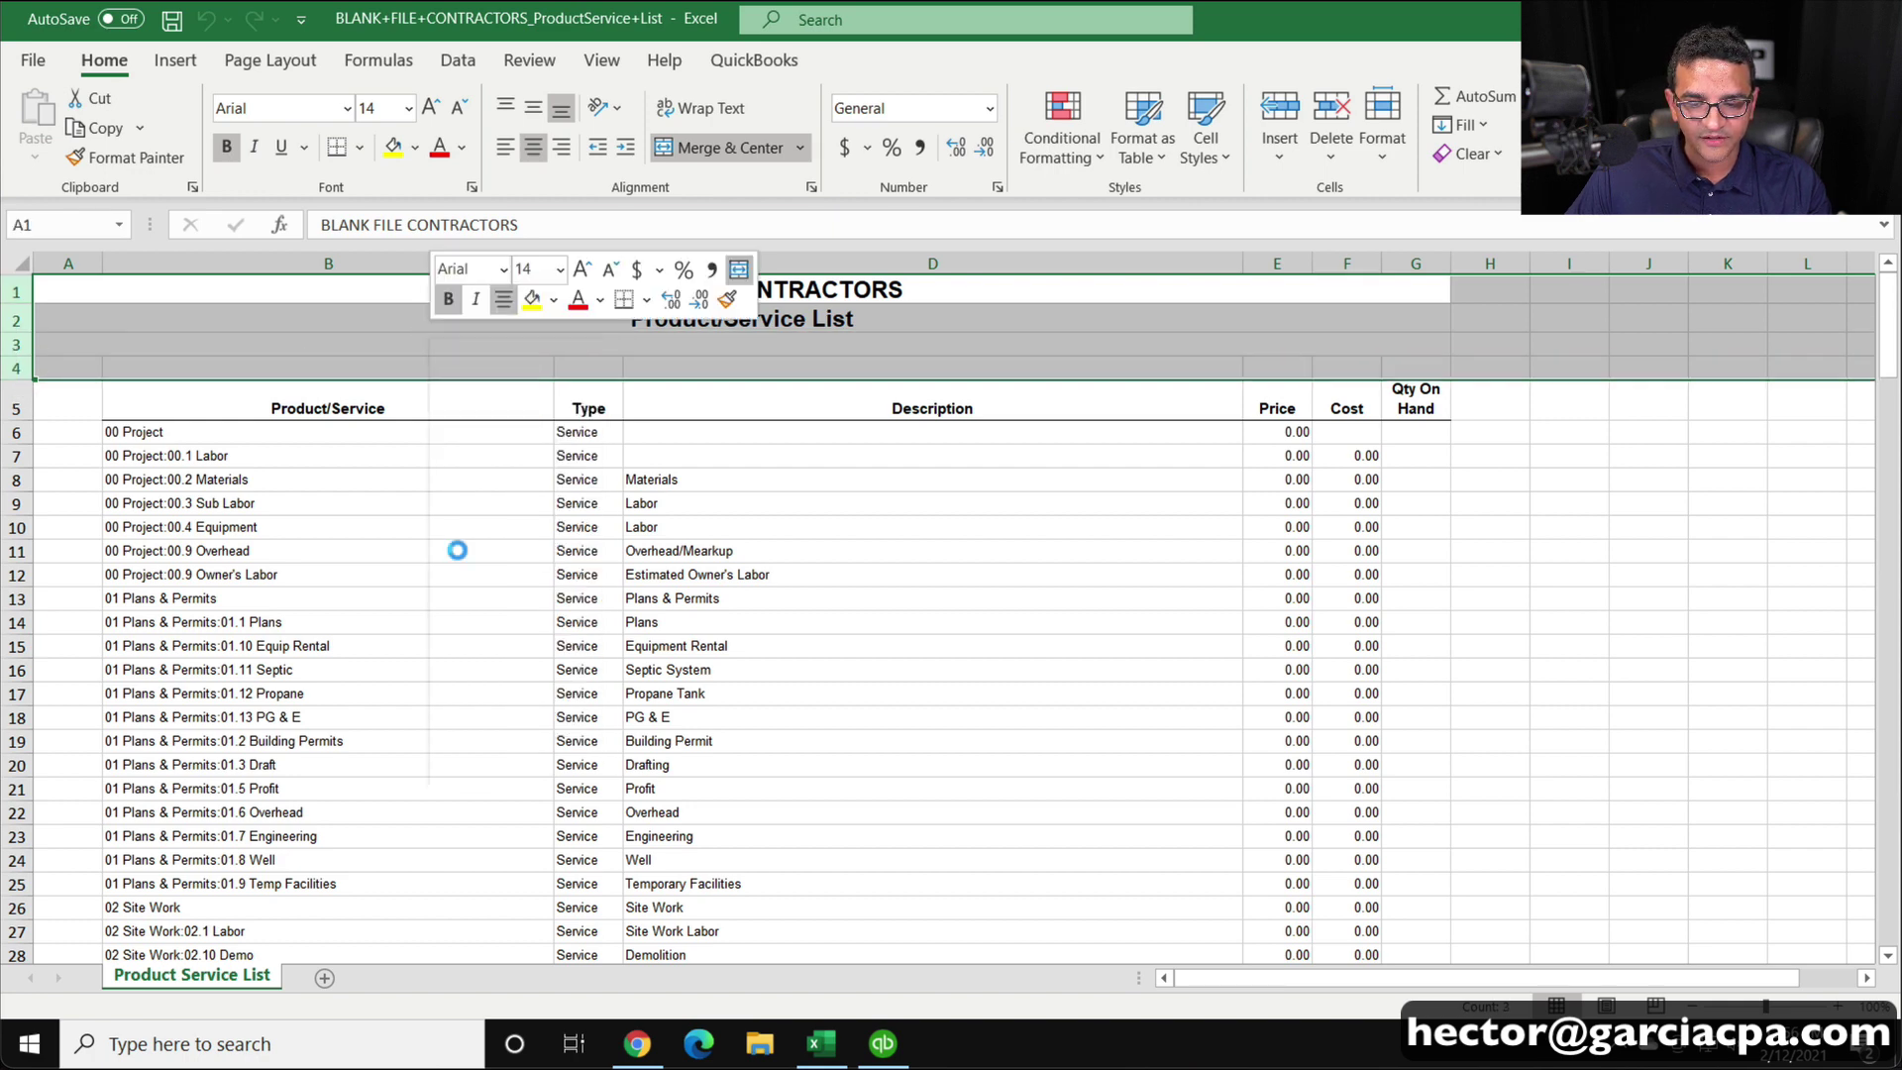
right_click(65, 262)
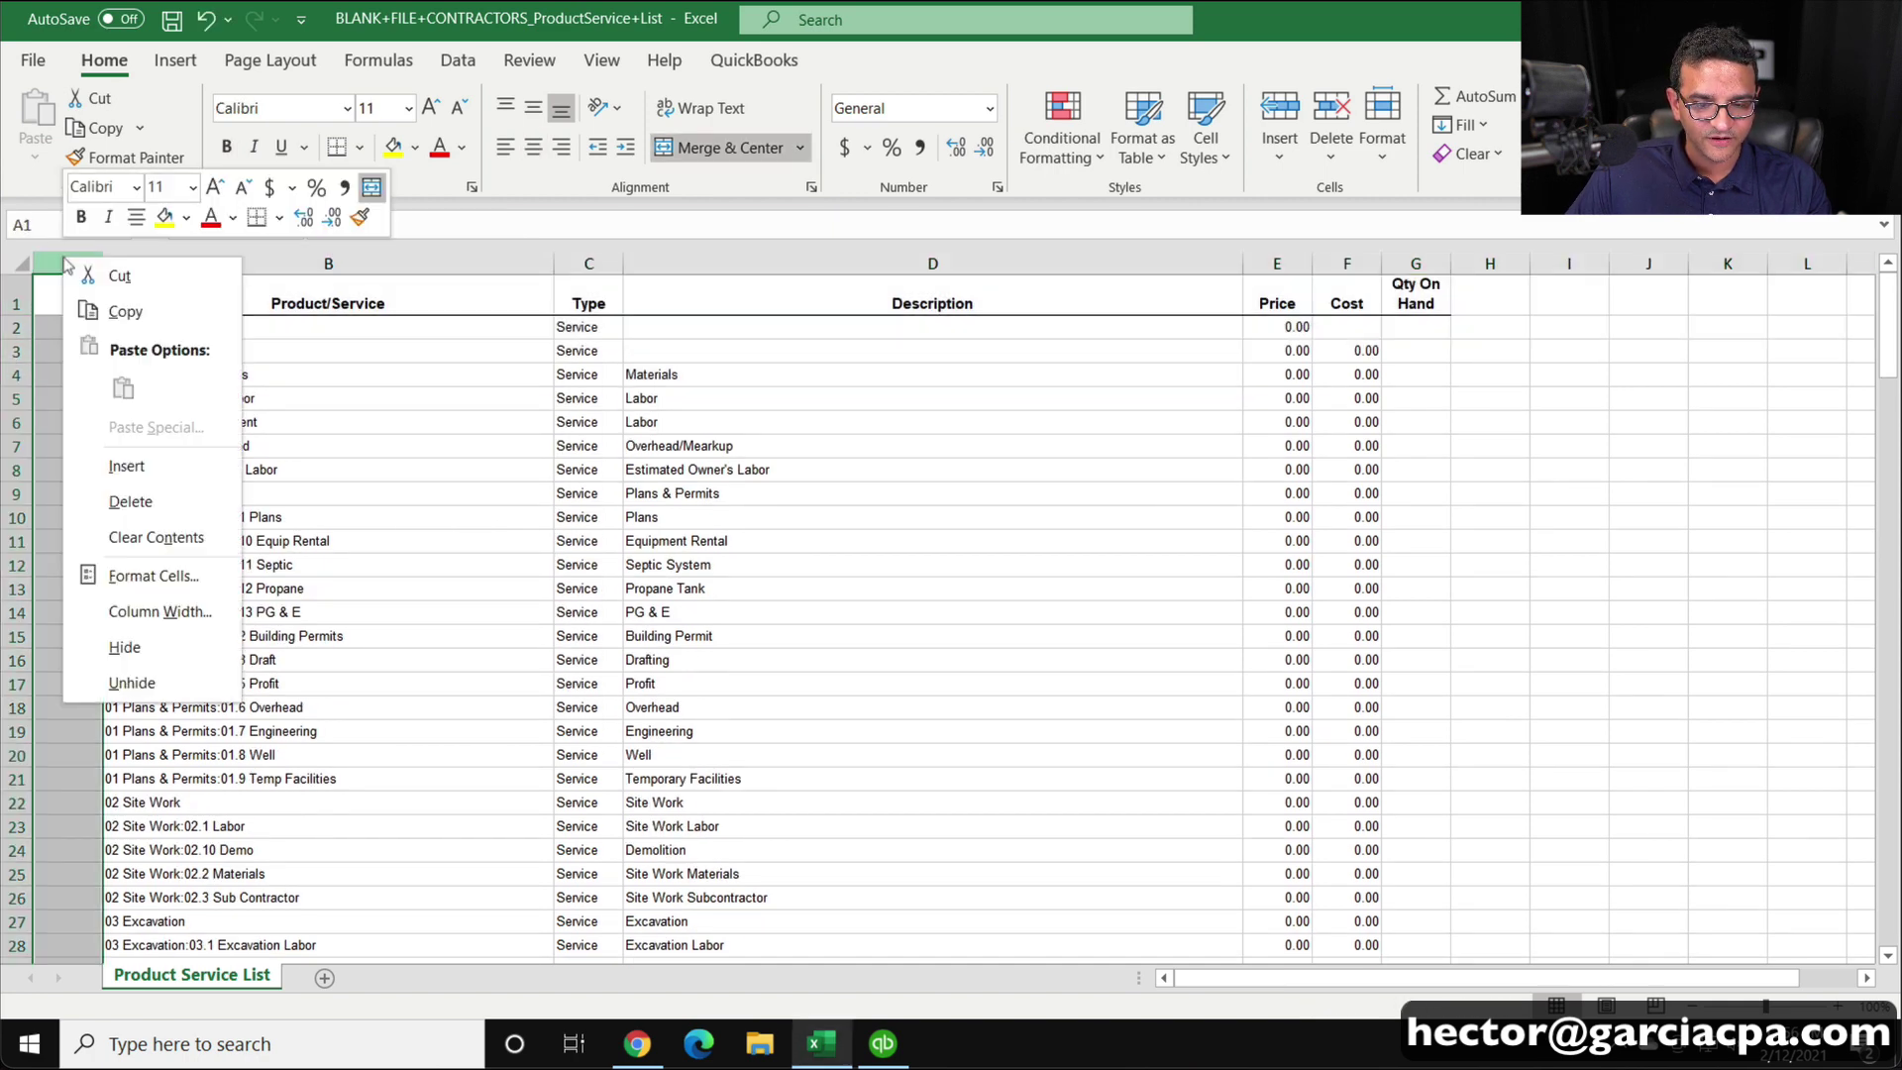
click(180, 503)
Step: Delete empty rows 178–187 below the last product
scroll(389, 524, down, 15)
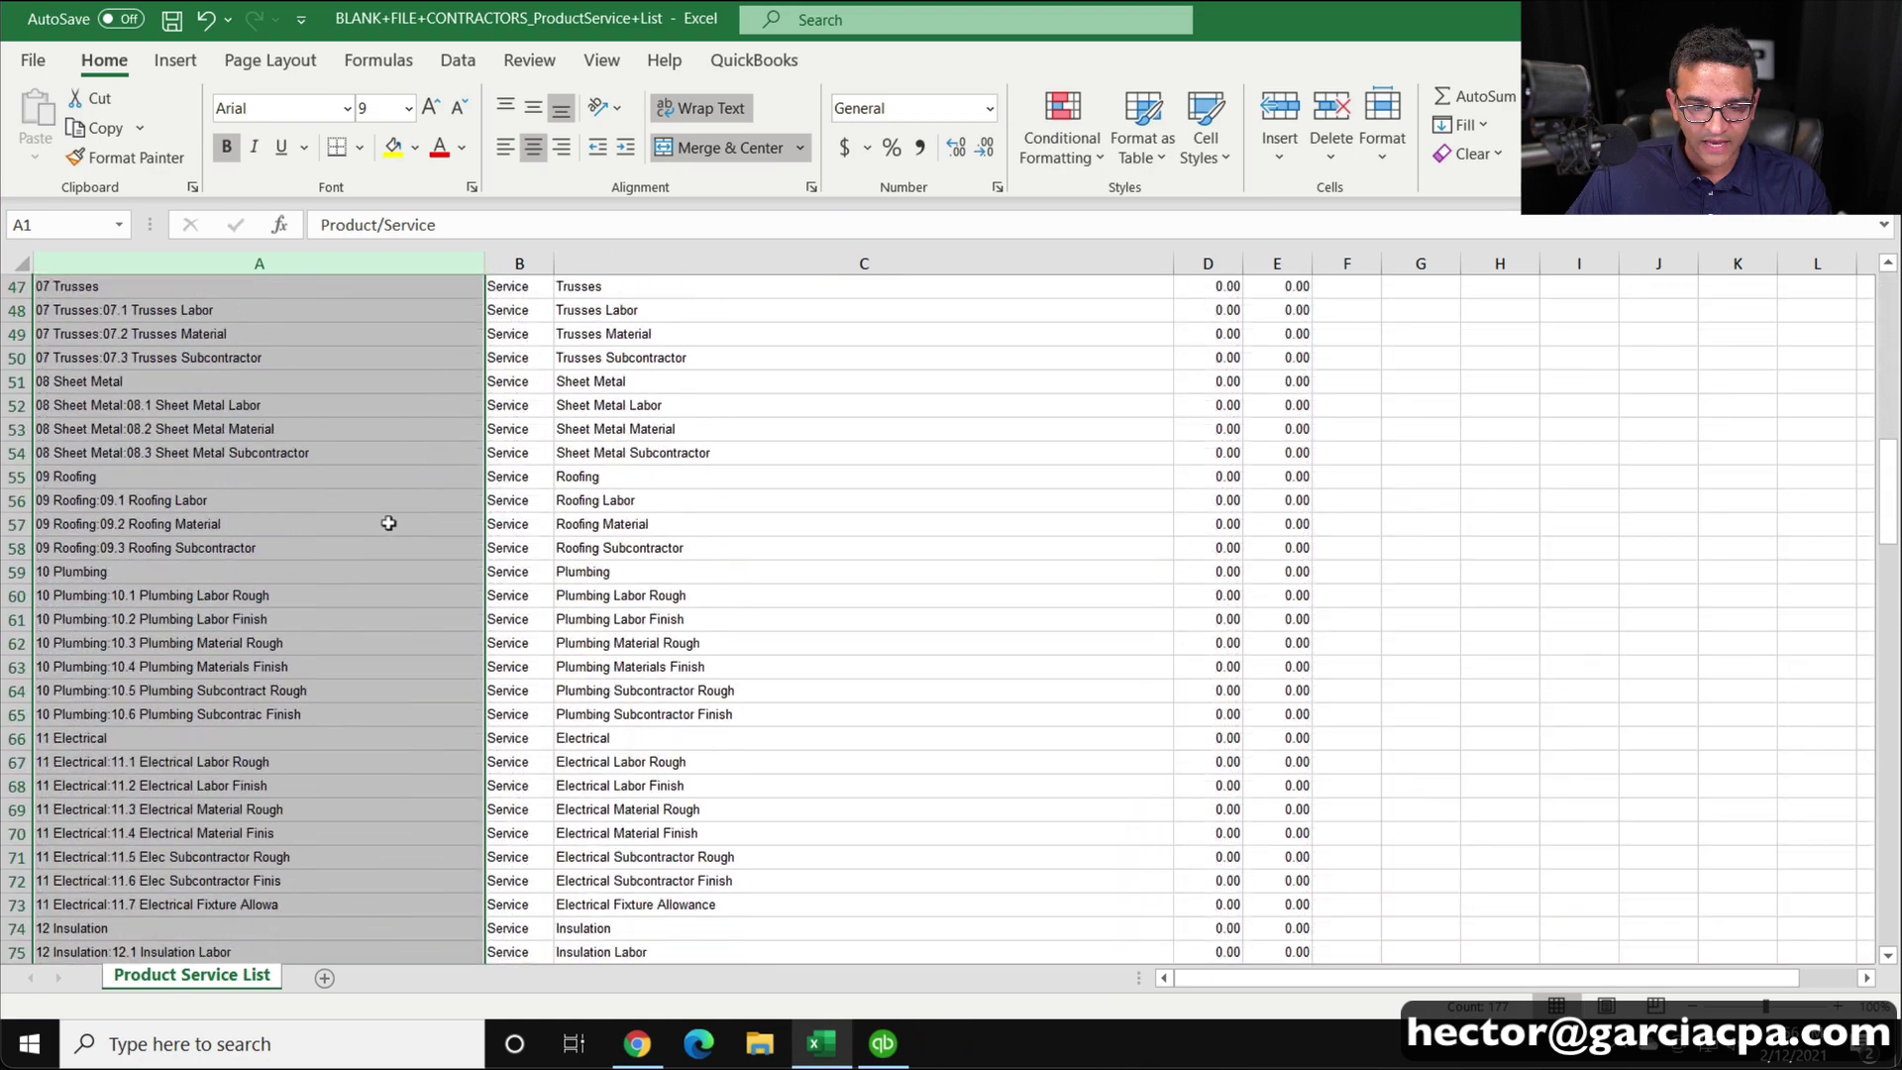
scroll(388, 523, down, 20)
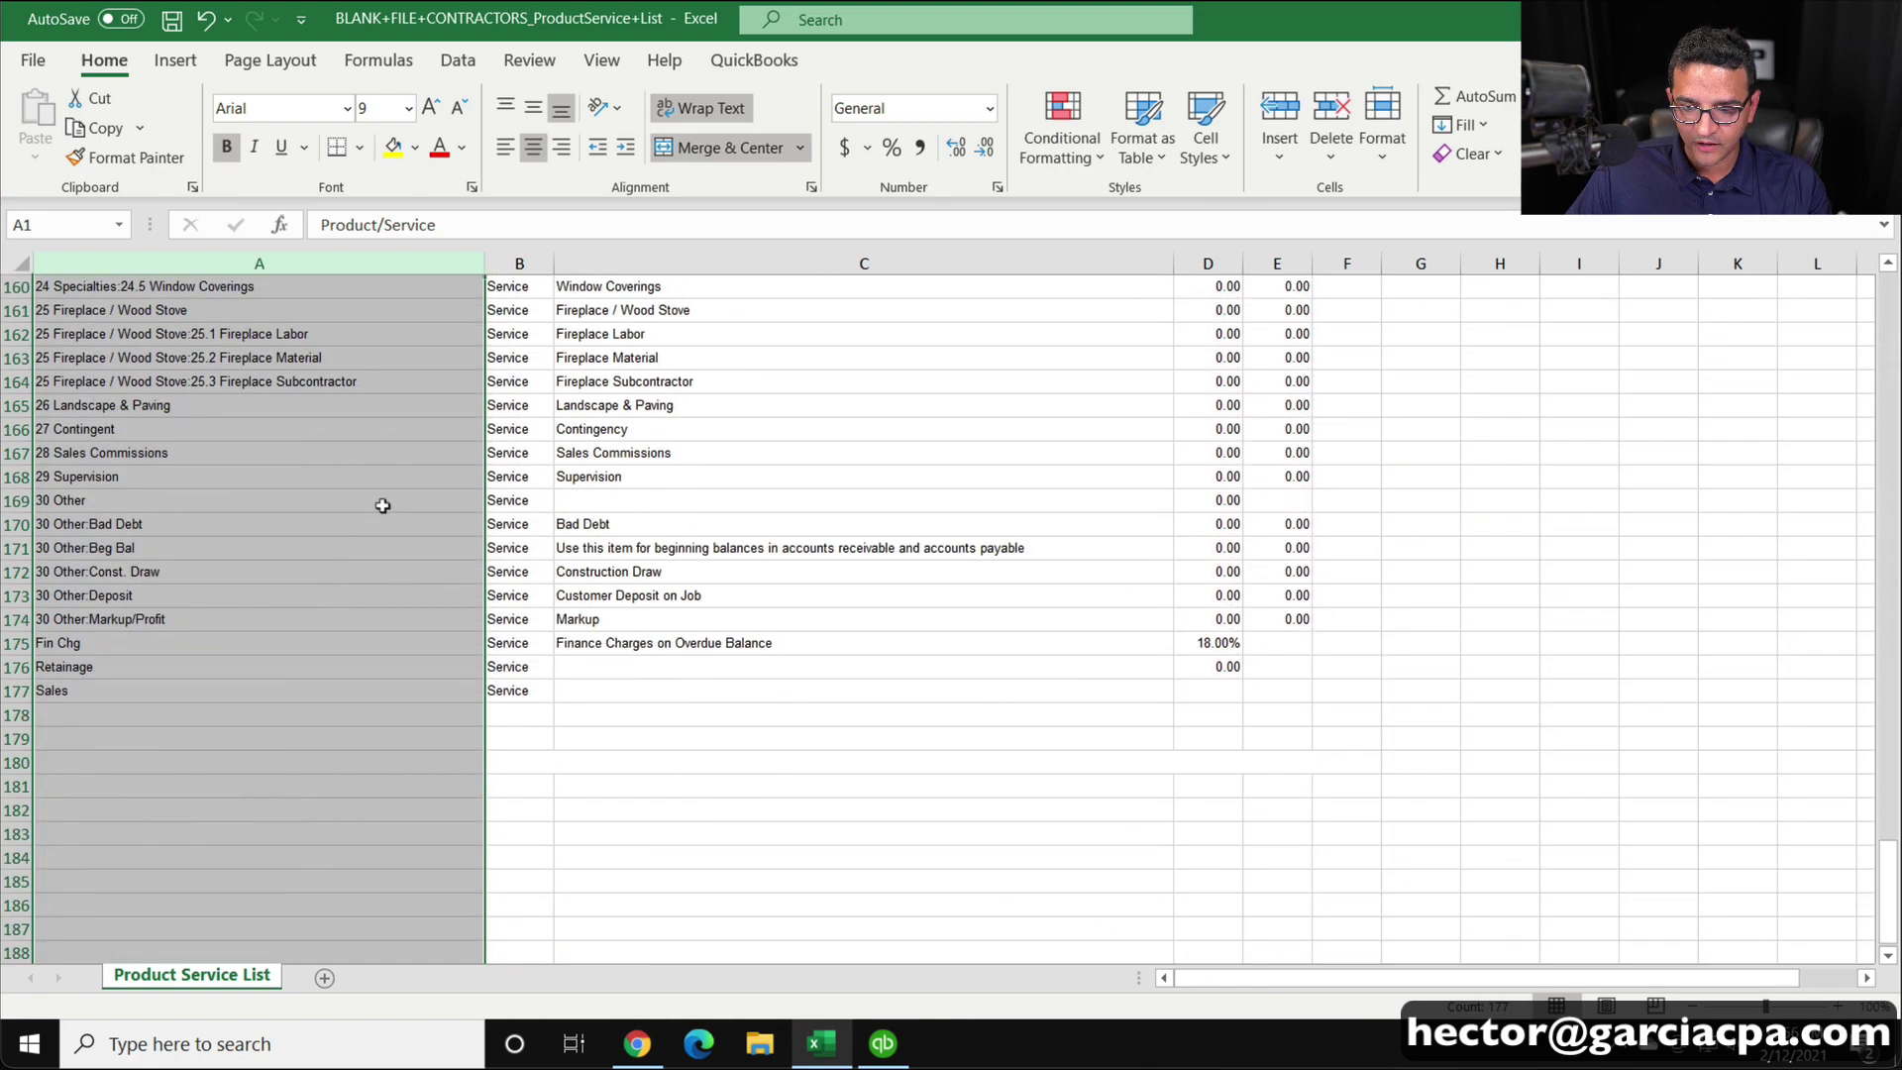
scroll(383, 506, down, 2)
drag(17, 572, 116, 787)
right_click(226, 696)
click(297, 475)
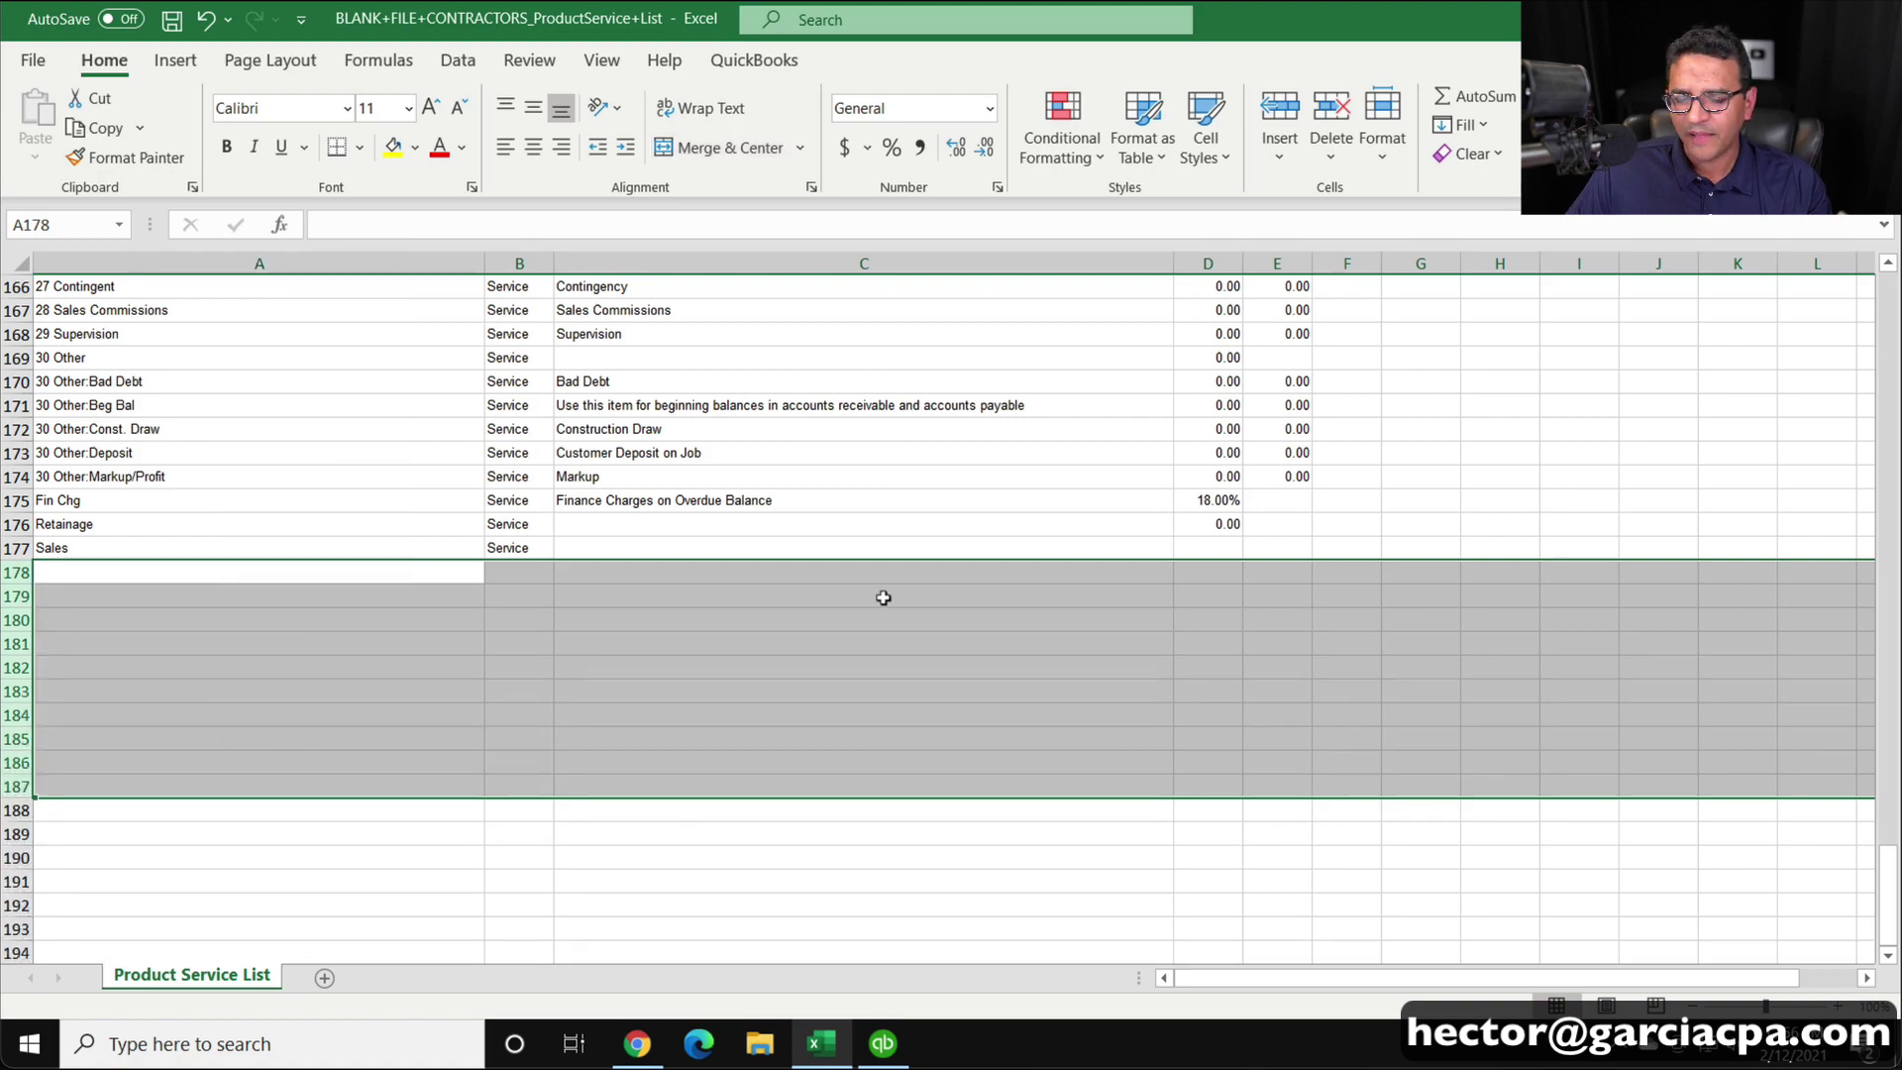
click(642, 407)
scroll(642, 408, up, 20)
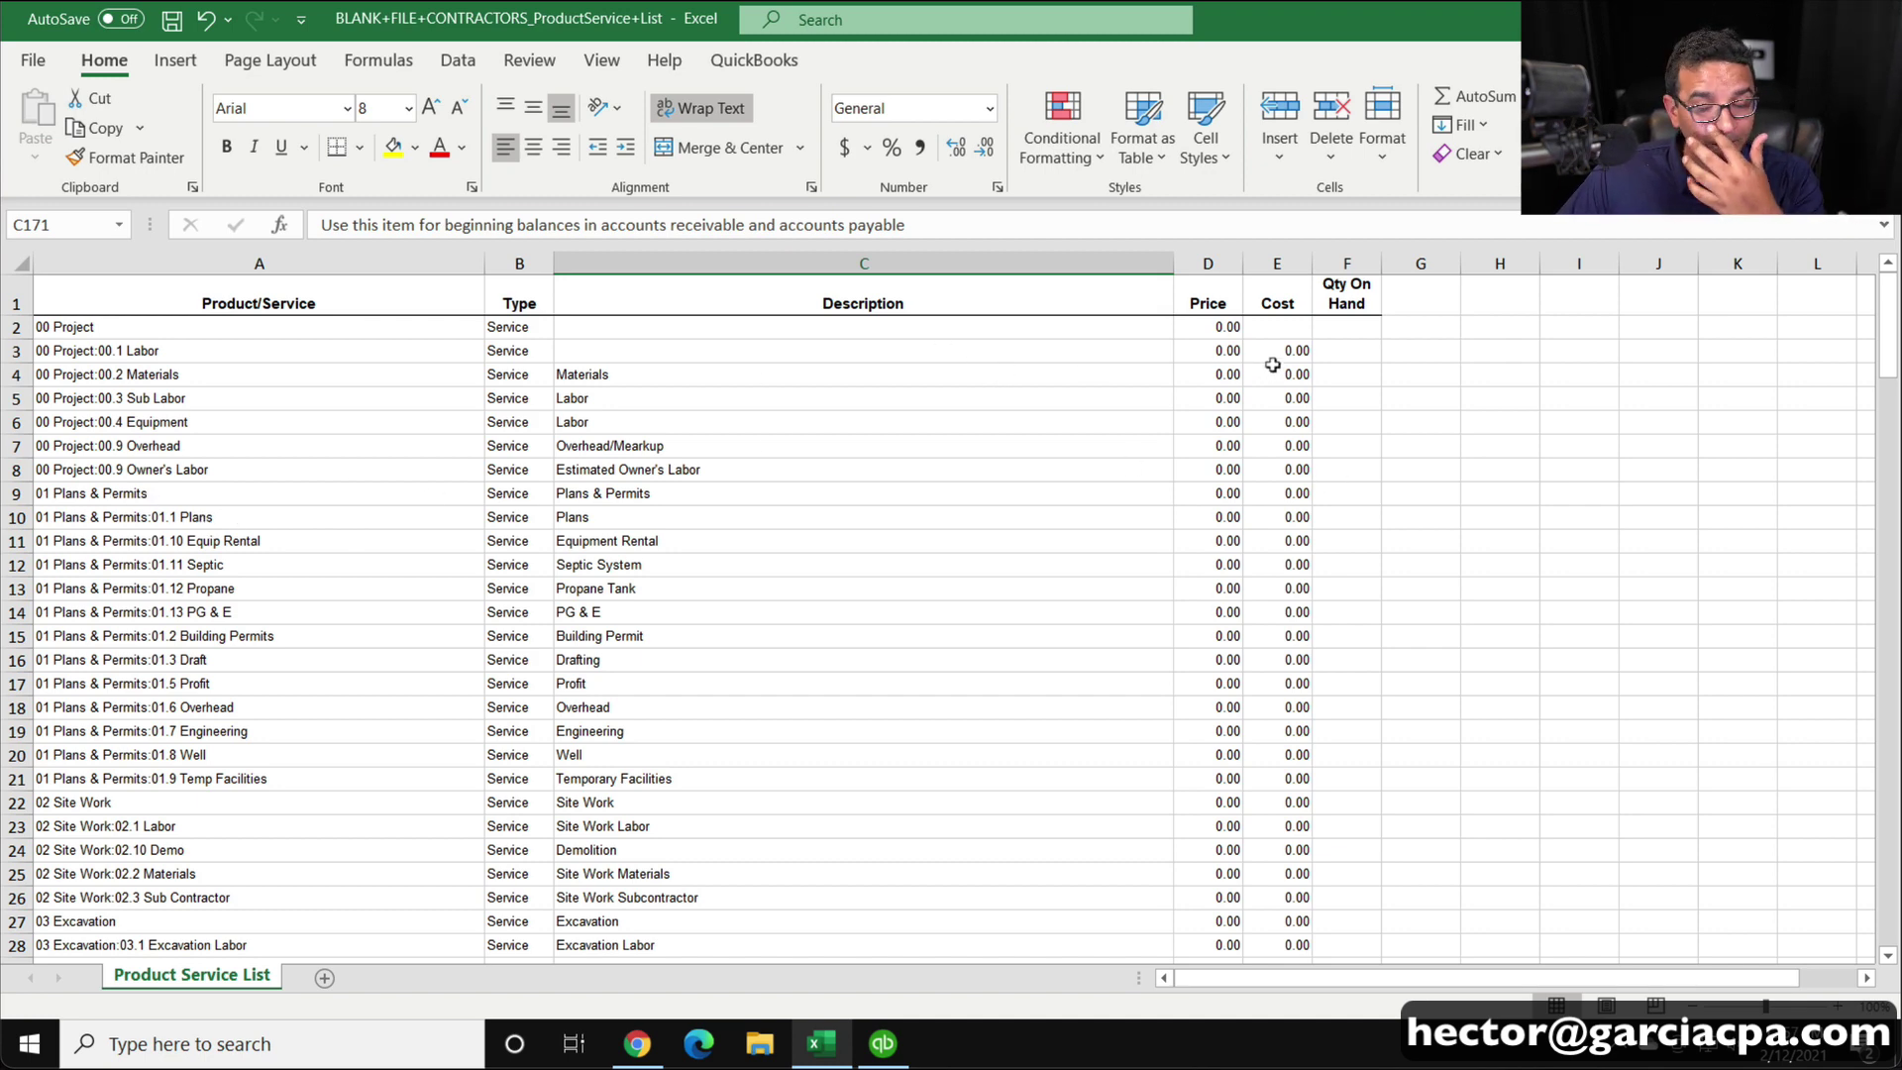
Step: Review the Price and Cost values in columns D and E
drag(1209, 330, 1219, 565)
drag(1278, 330, 1278, 550)
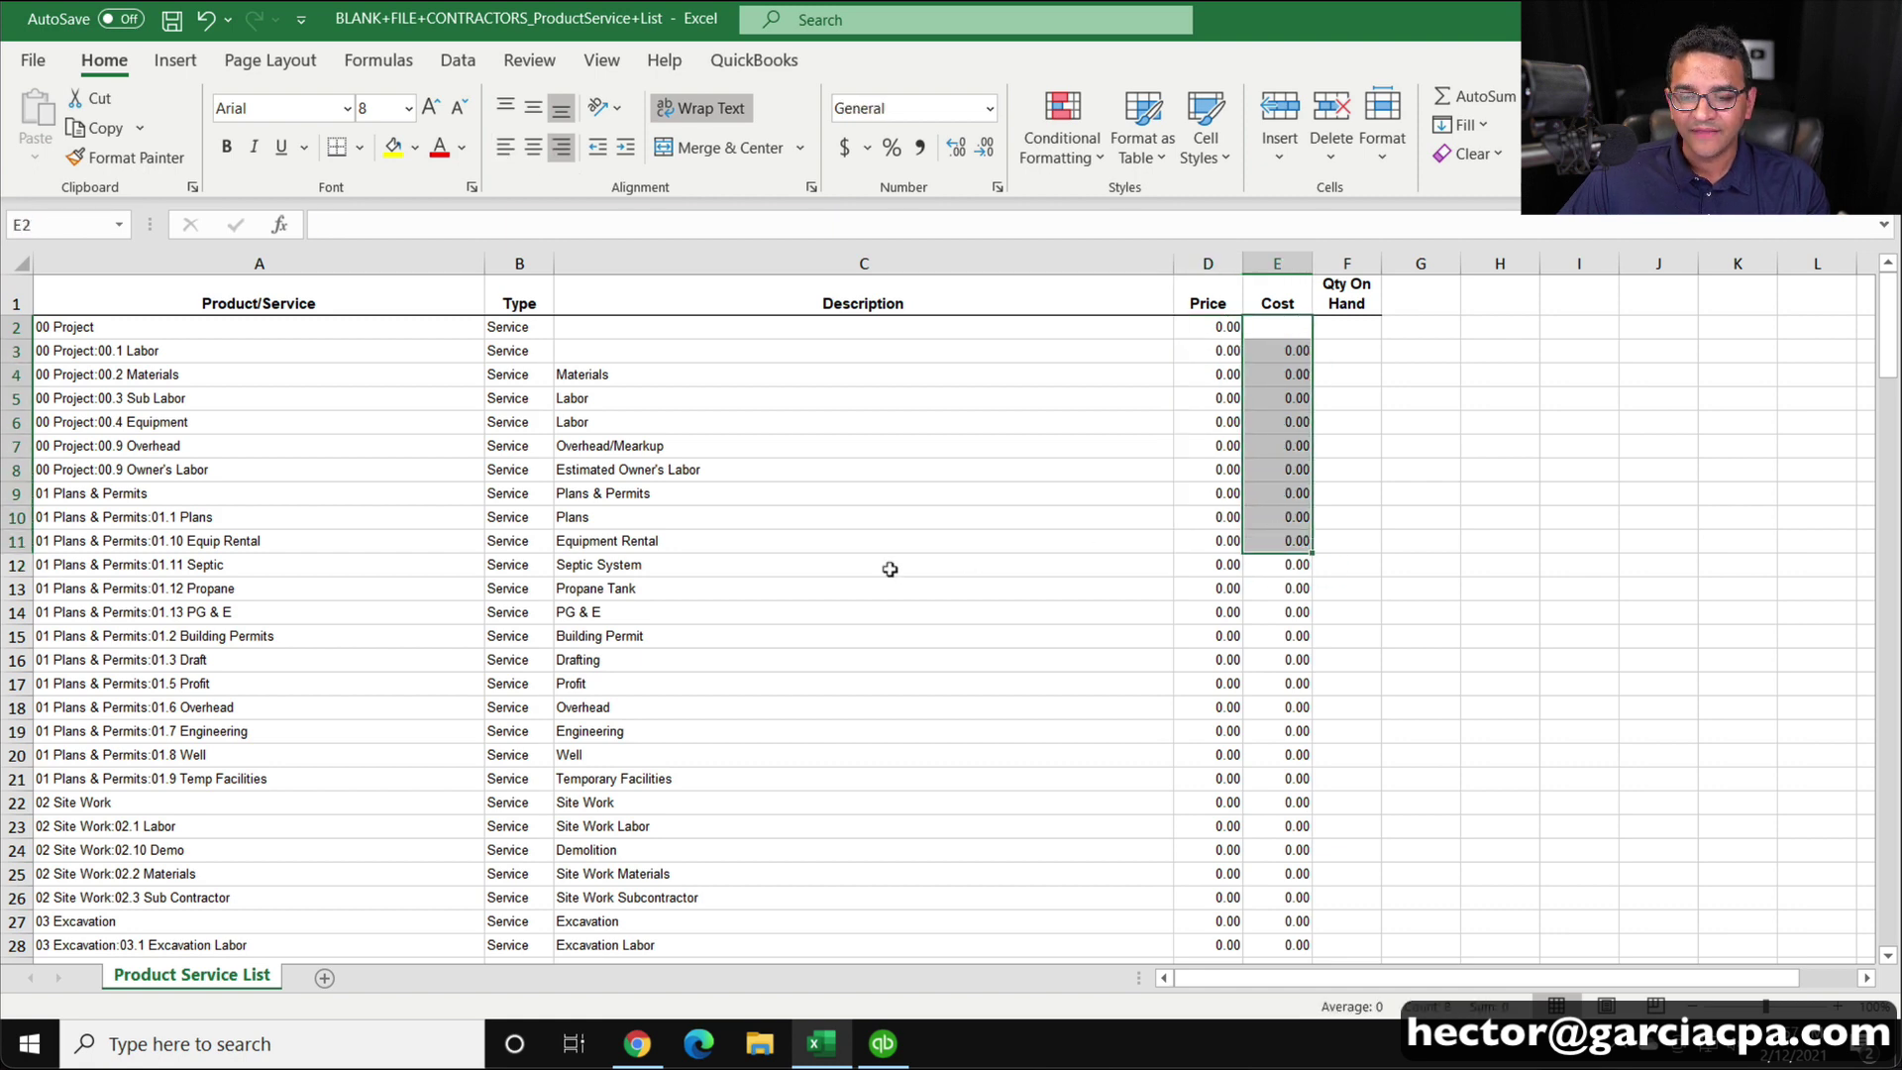
click(889, 585)
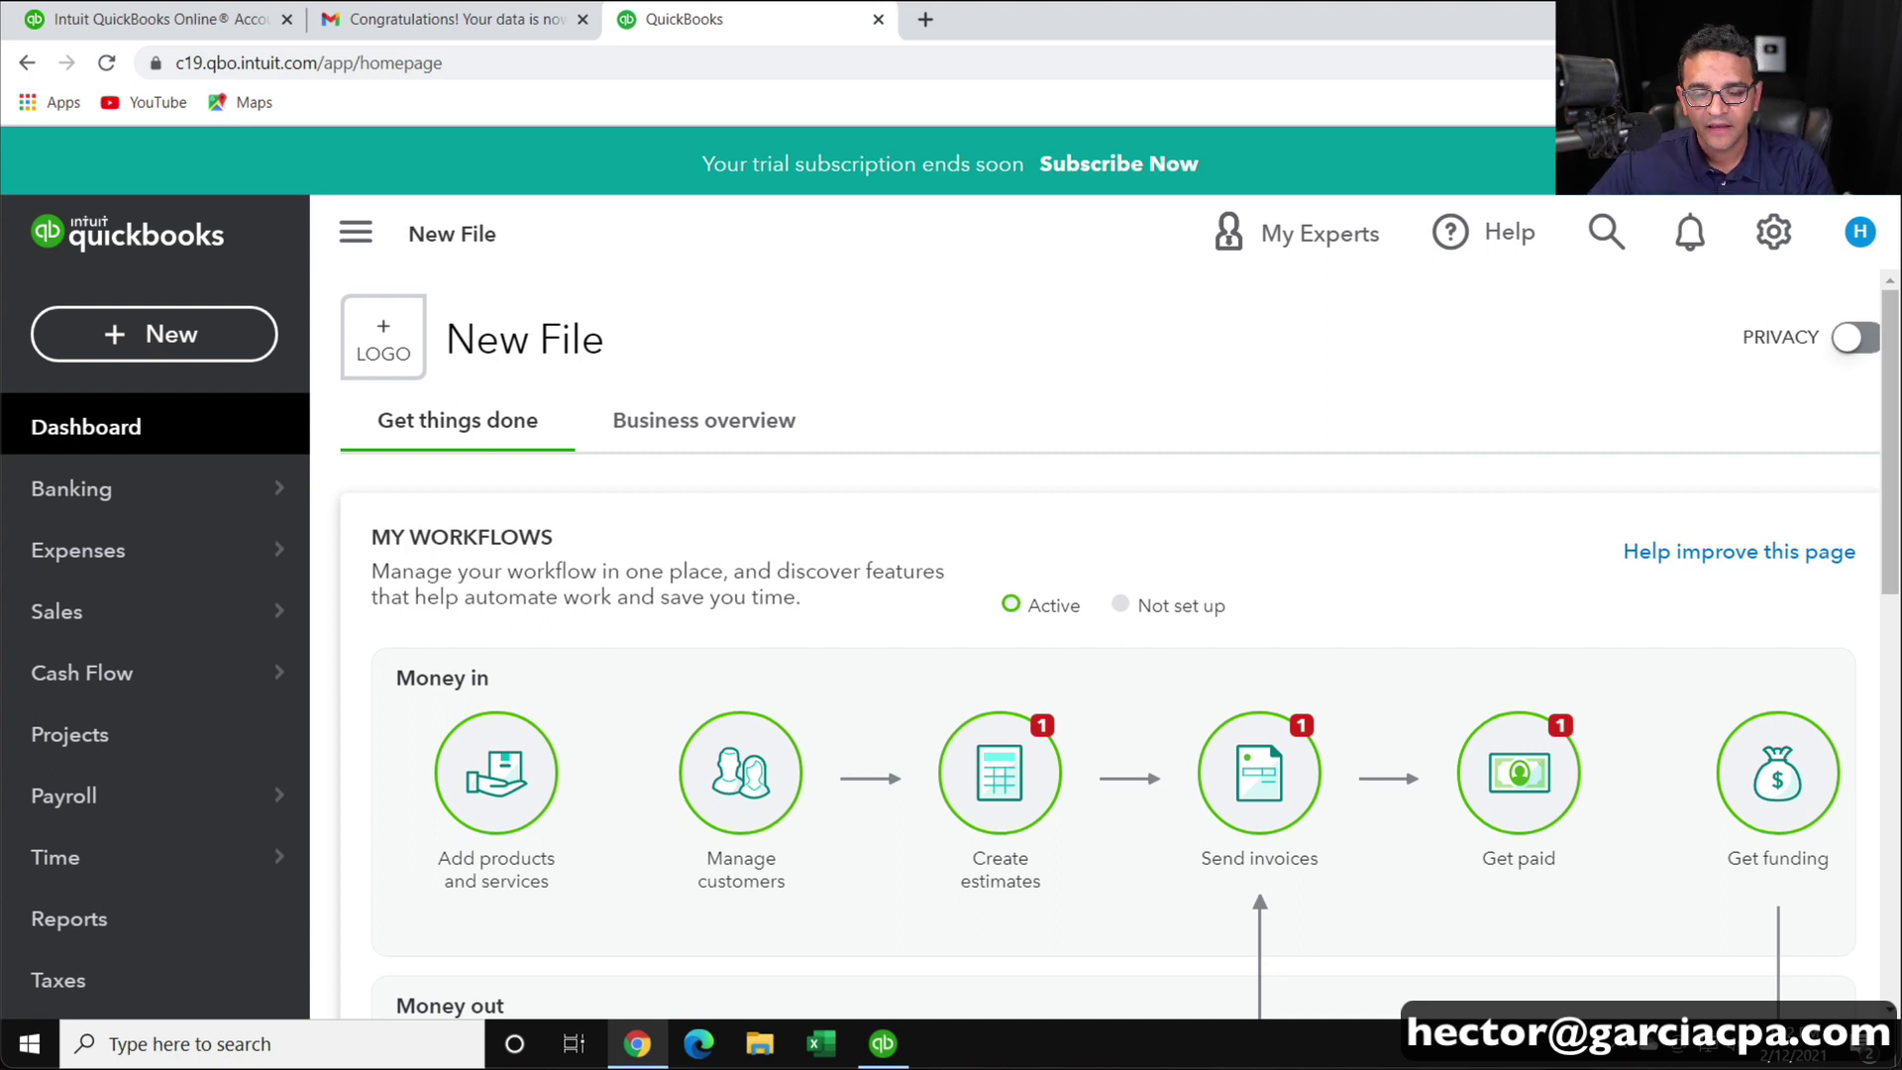
Step: Open Products and Services from Sales, zoom in, and choose Import data from the gear menu
click(59, 611)
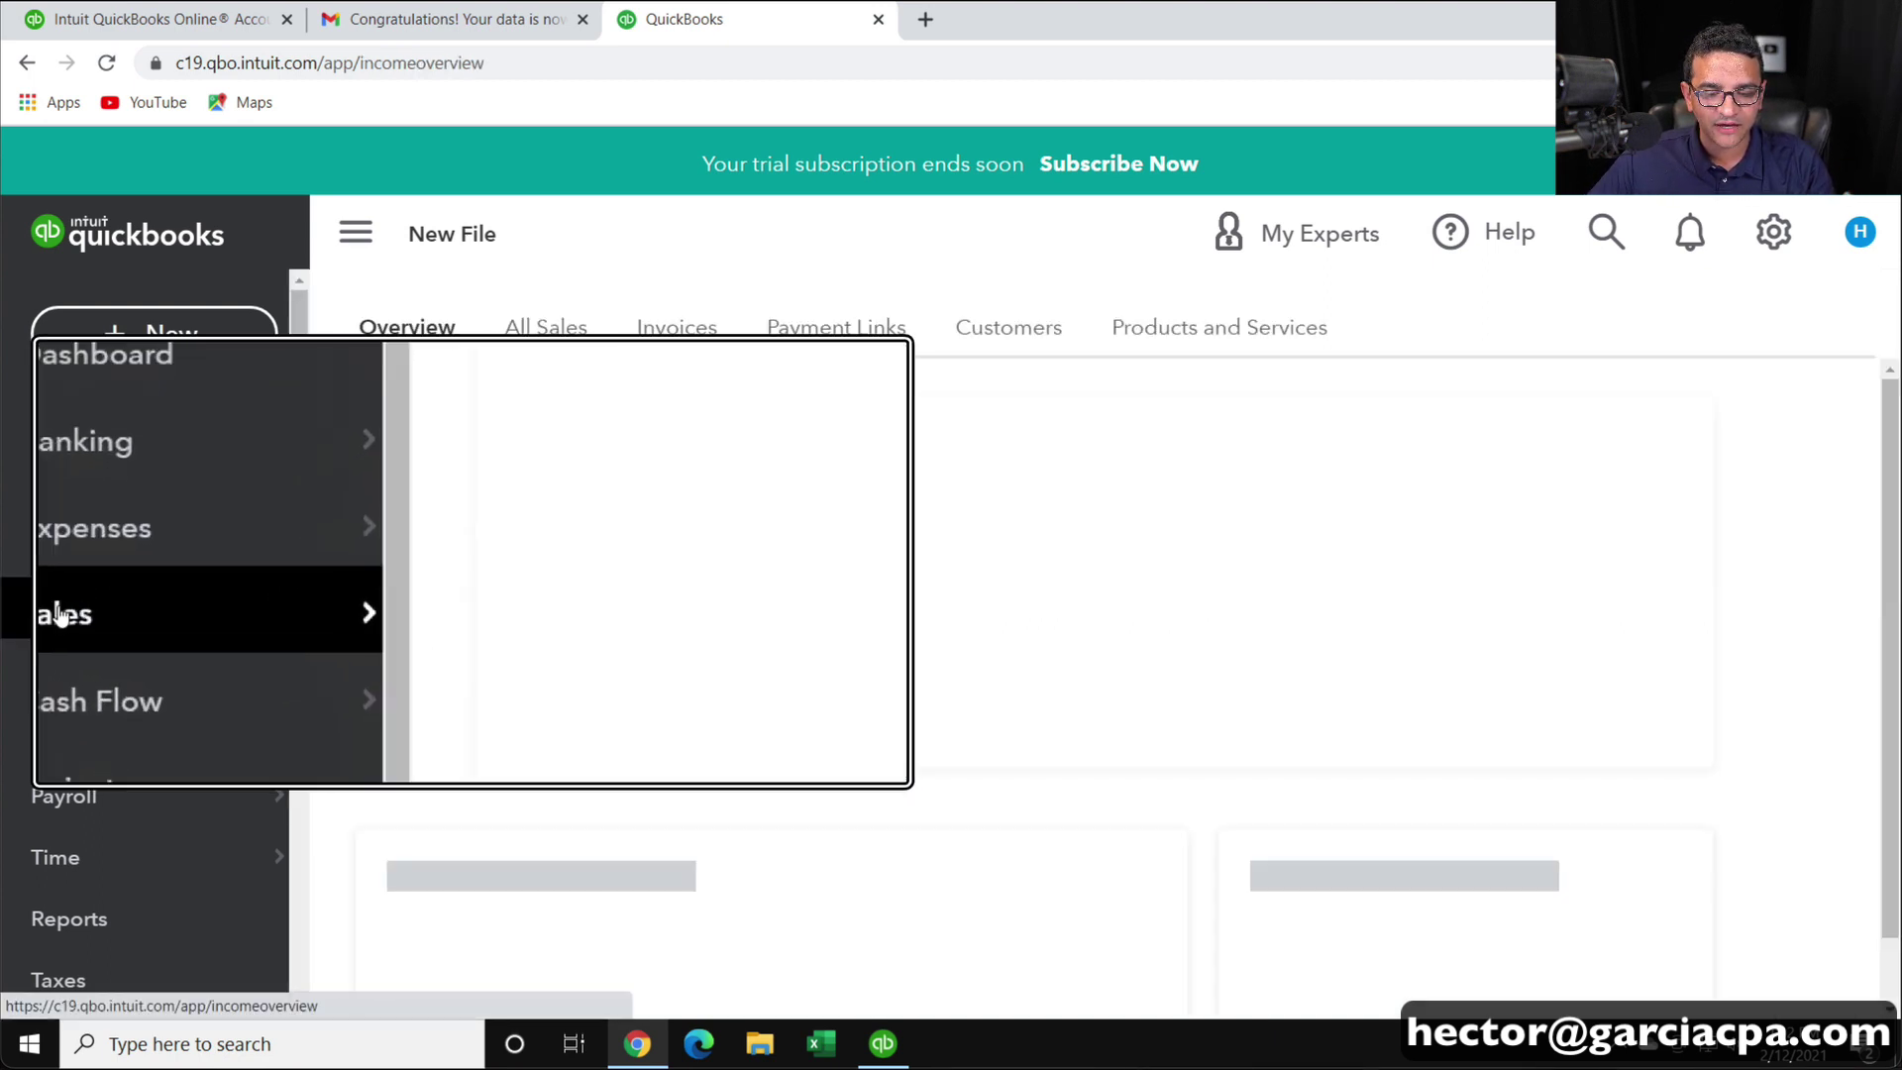
key(ctrl+plus)
key(ctrl+plus)
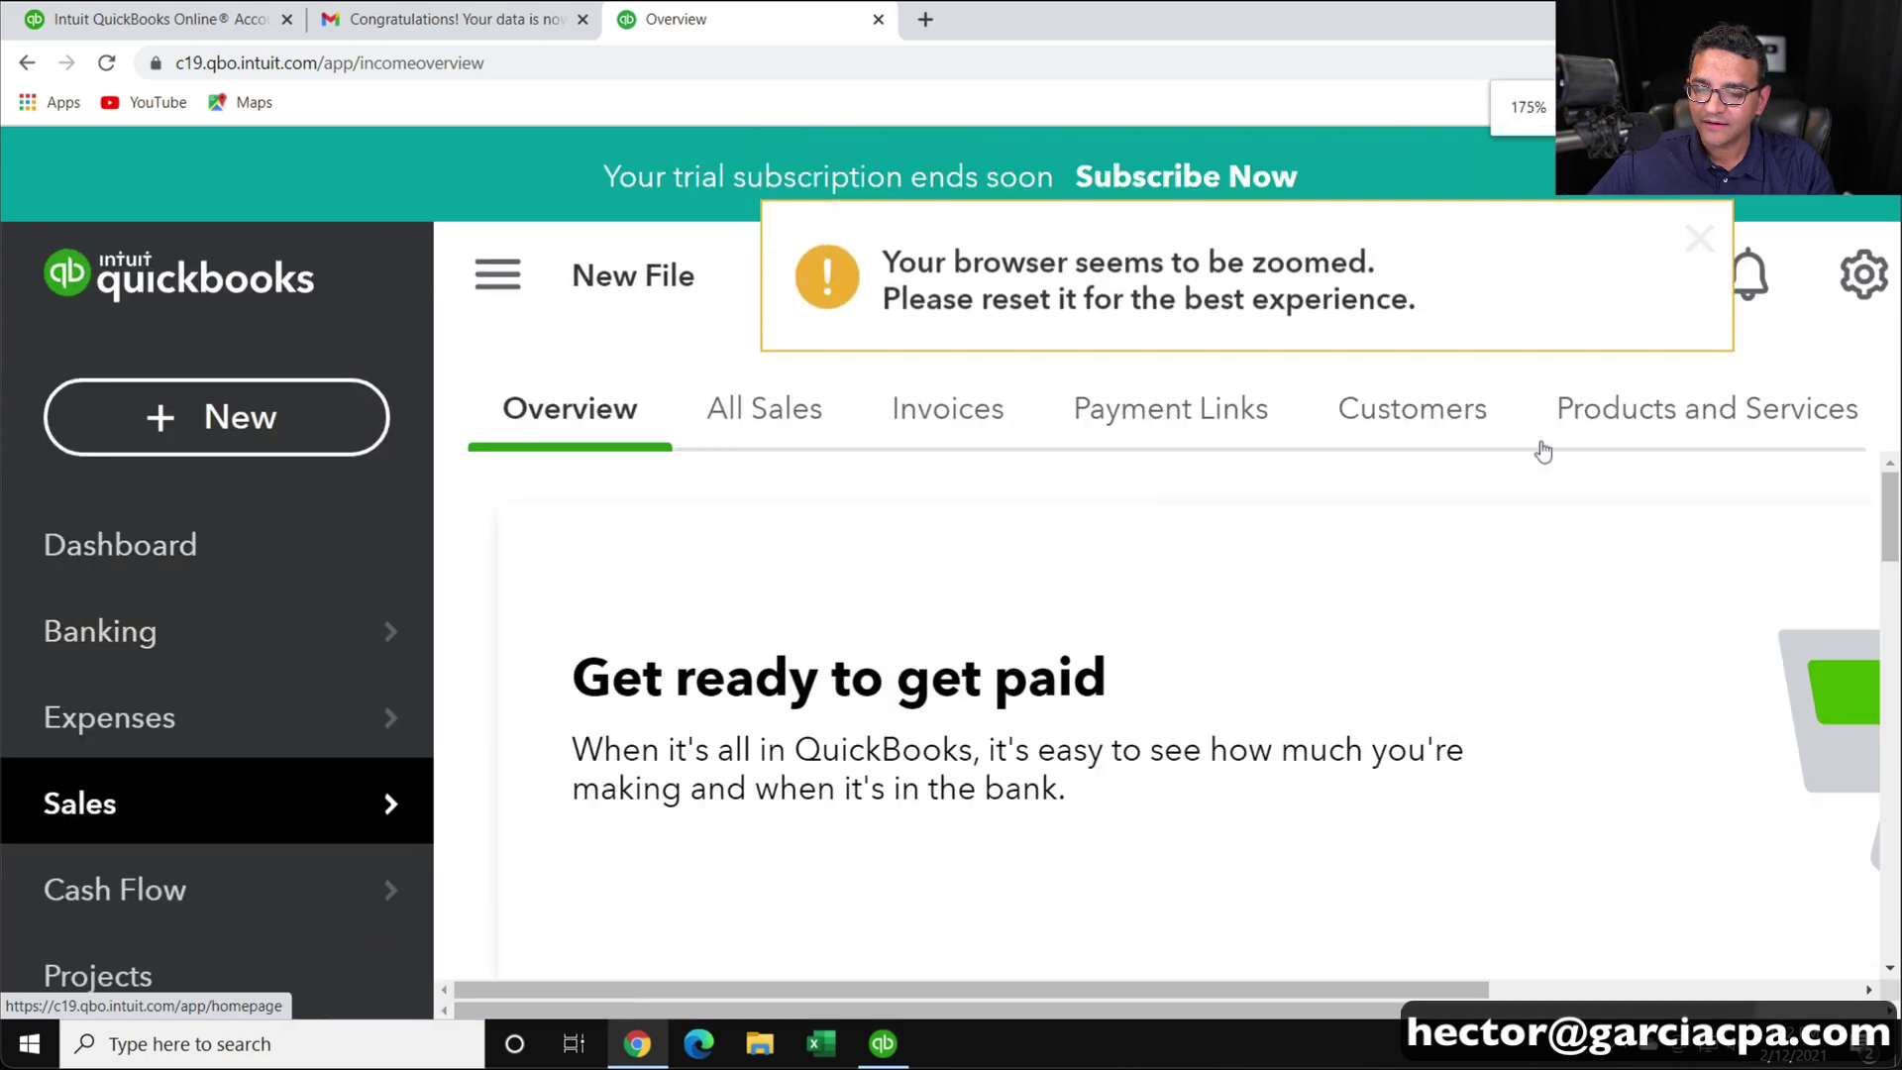
click(1703, 250)
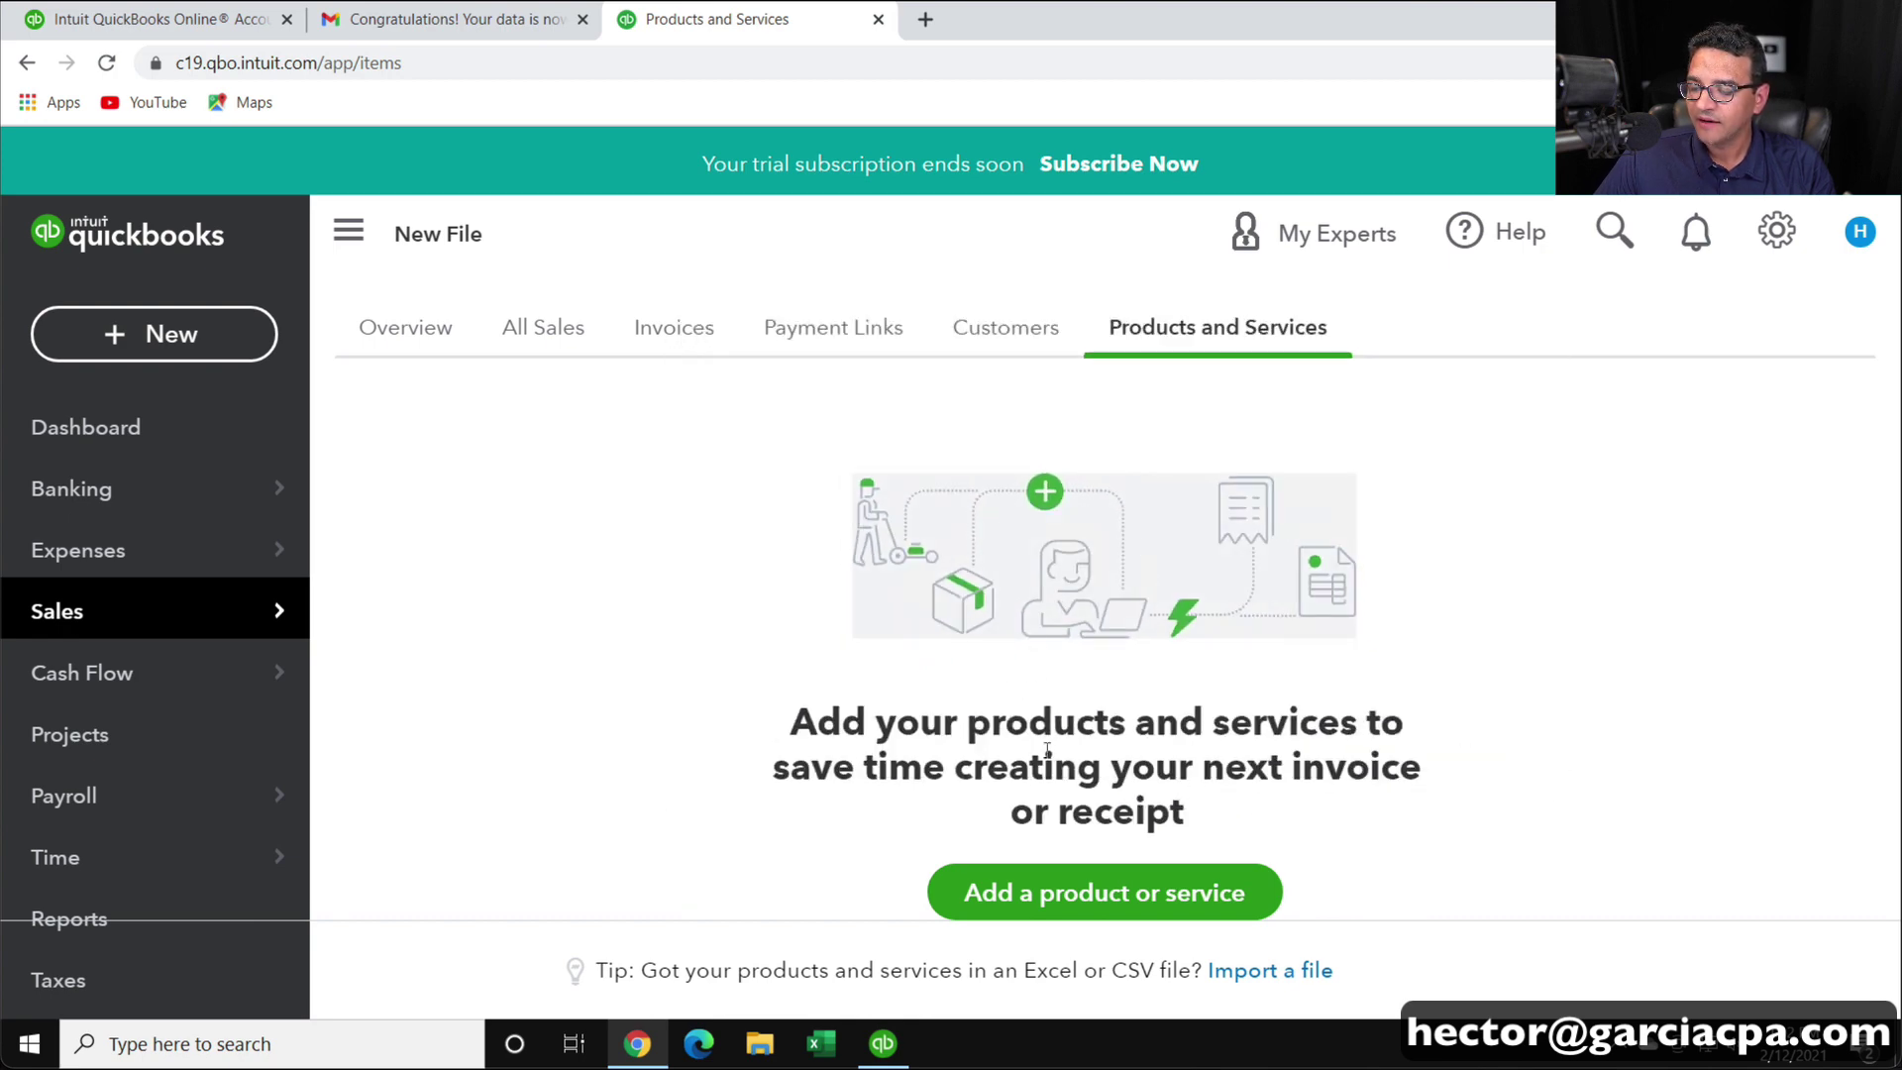
click(1778, 232)
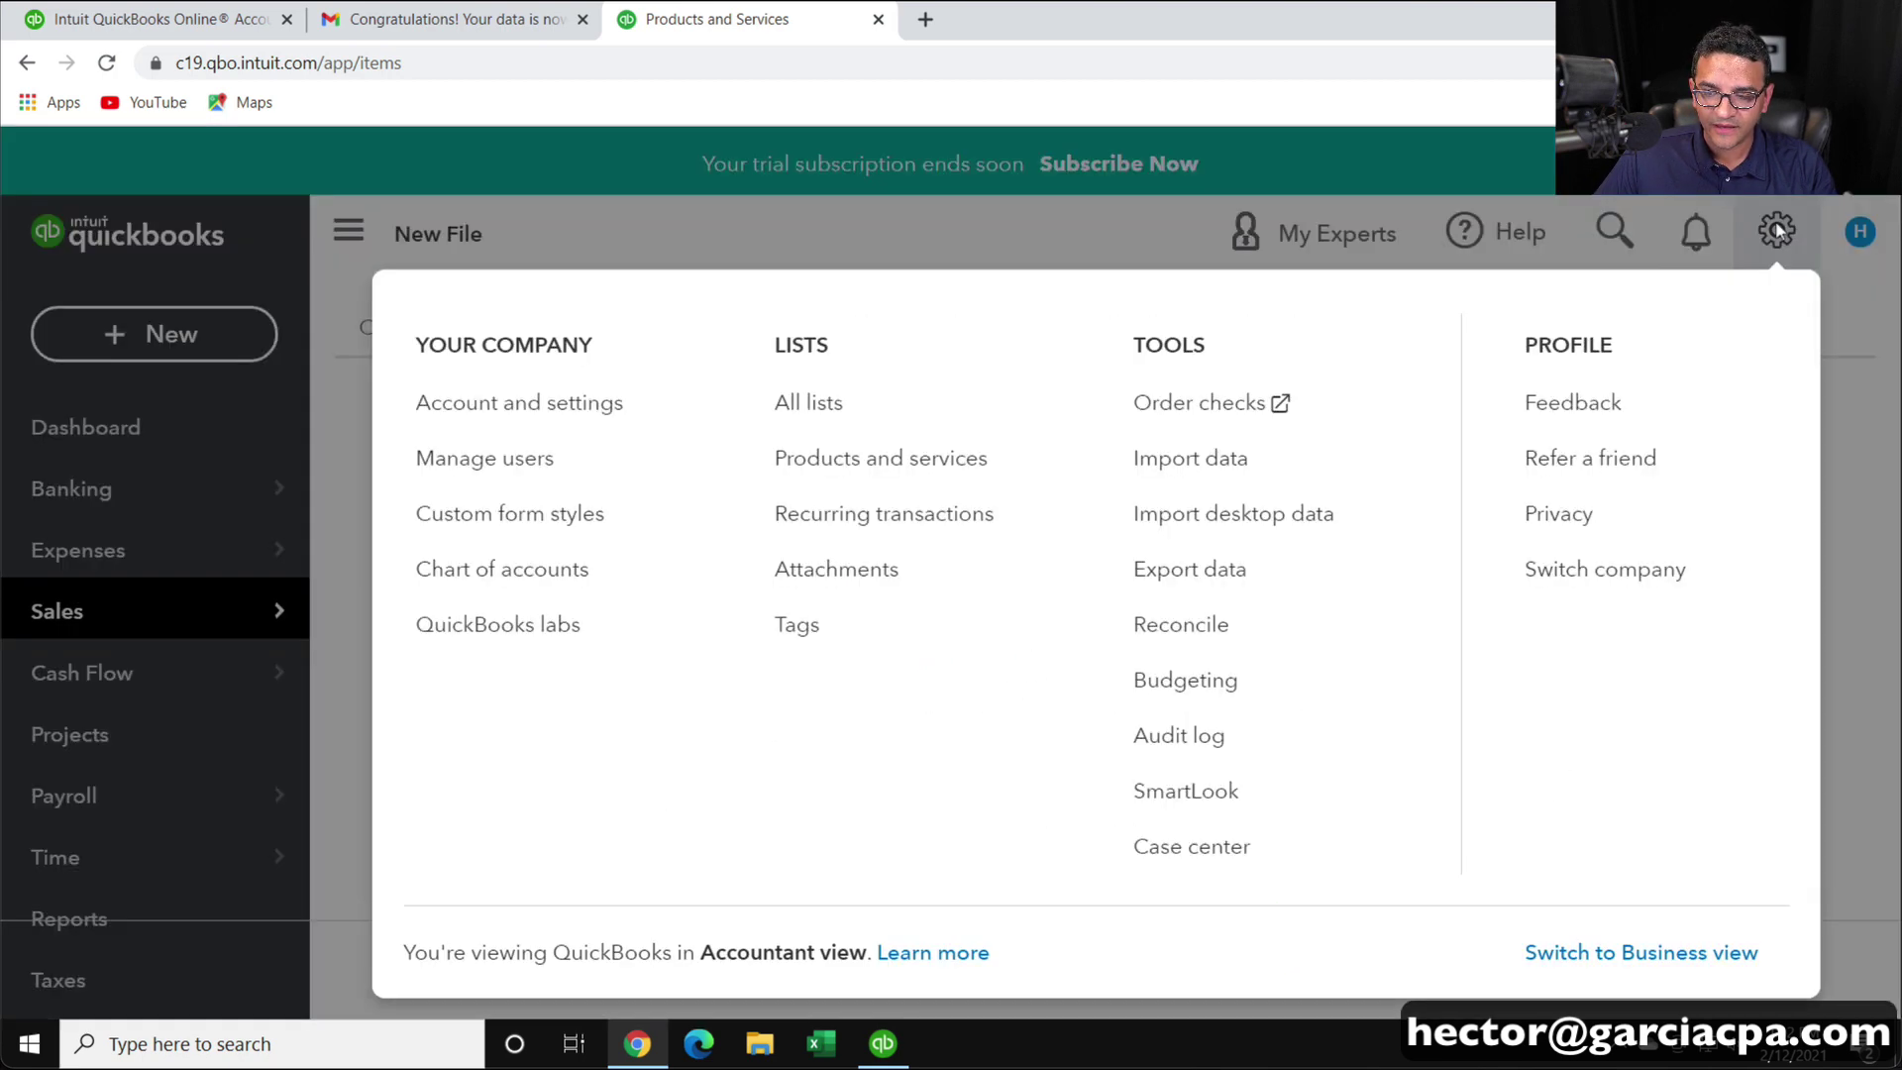
click(1187, 463)
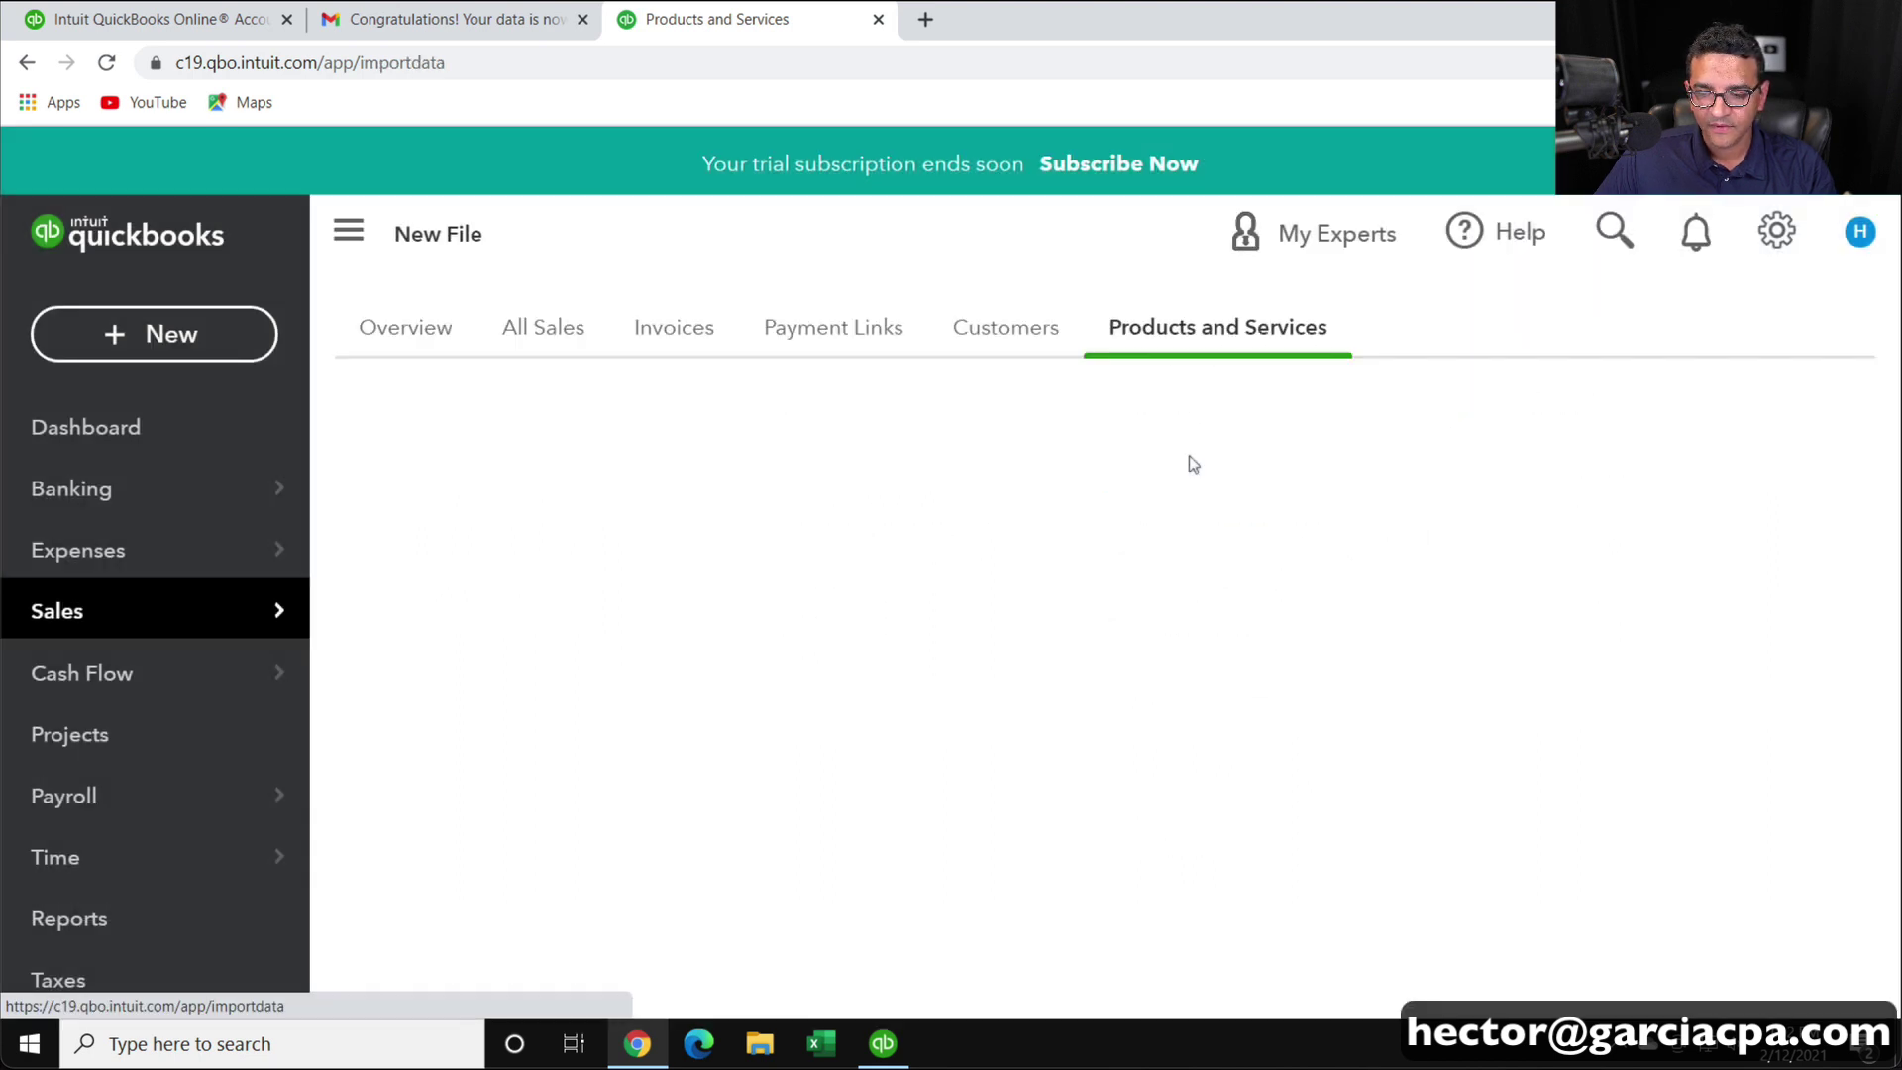
Step: Start a Products and Services import with BLANK+FILE+CONTRACTORS_ProductService+List.xlsx from Downloads
scroll(1090, 472, down, 3)
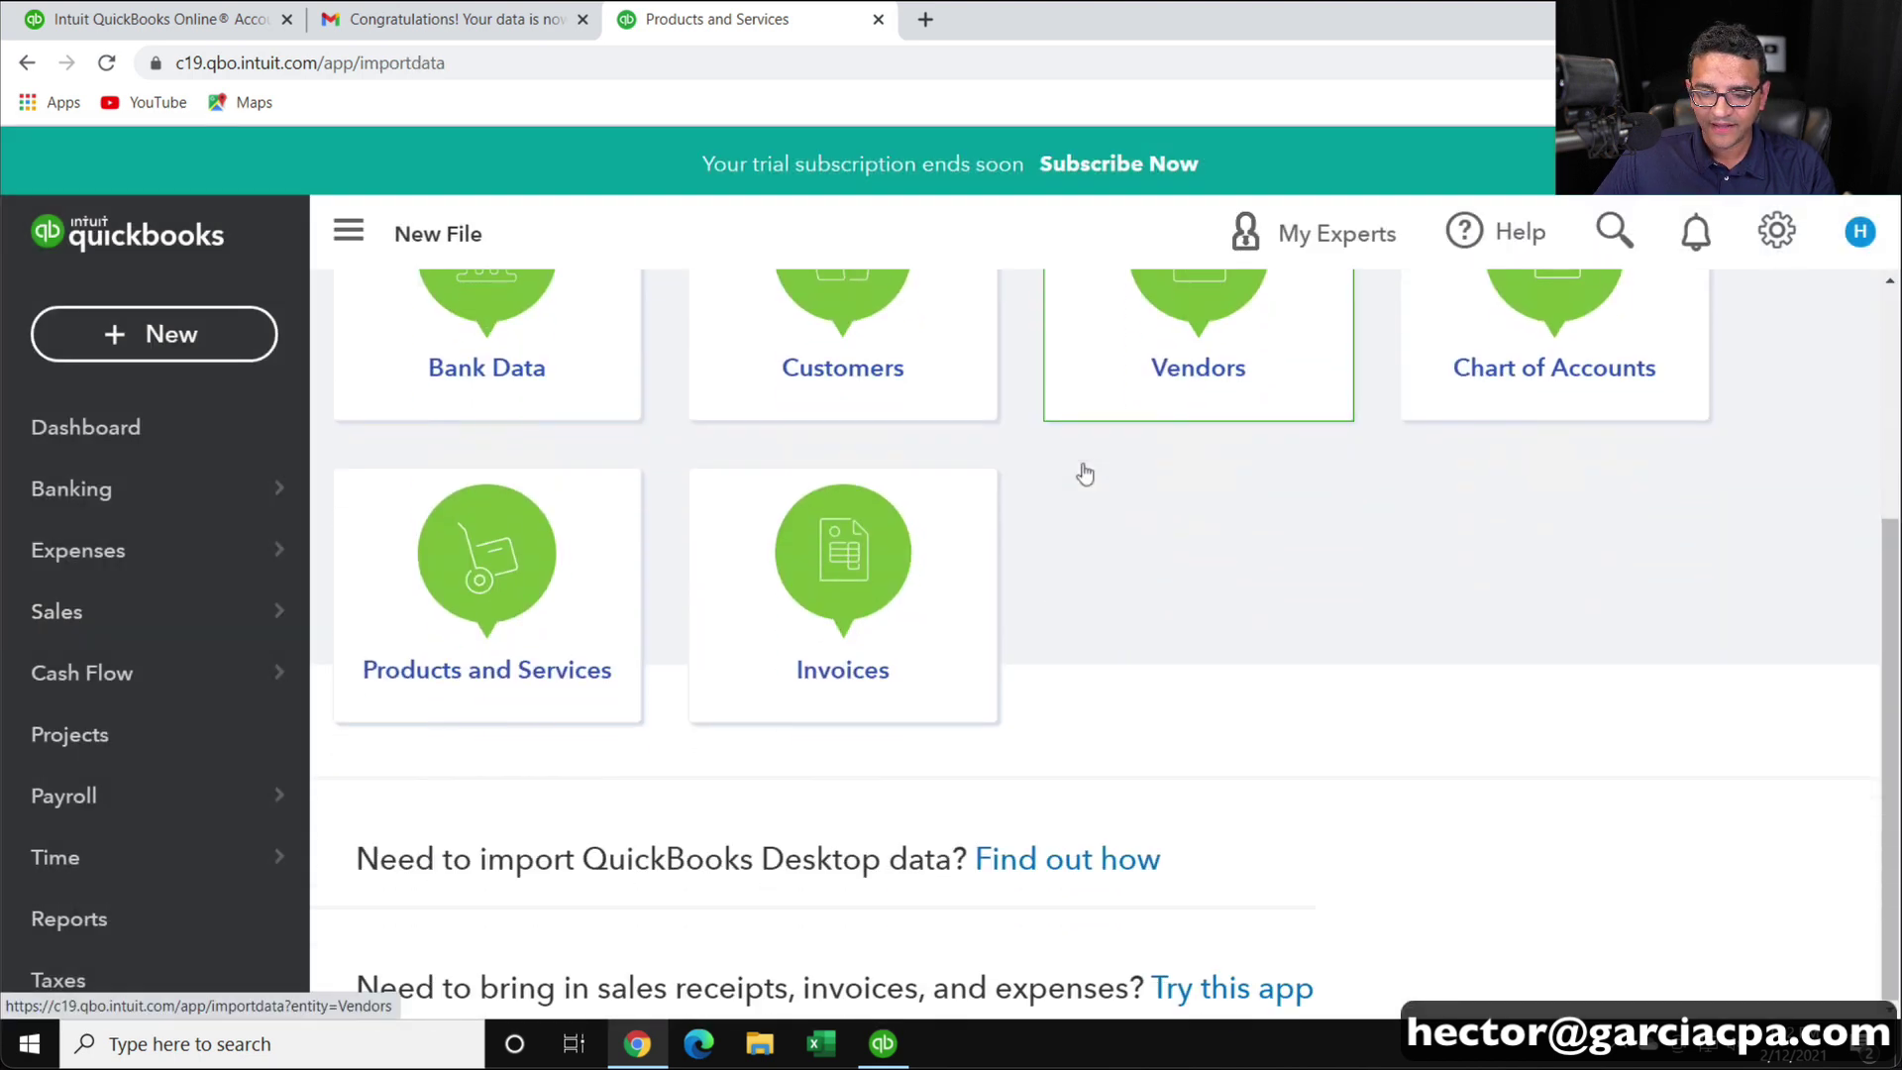
scroll(1085, 474, up, 2)
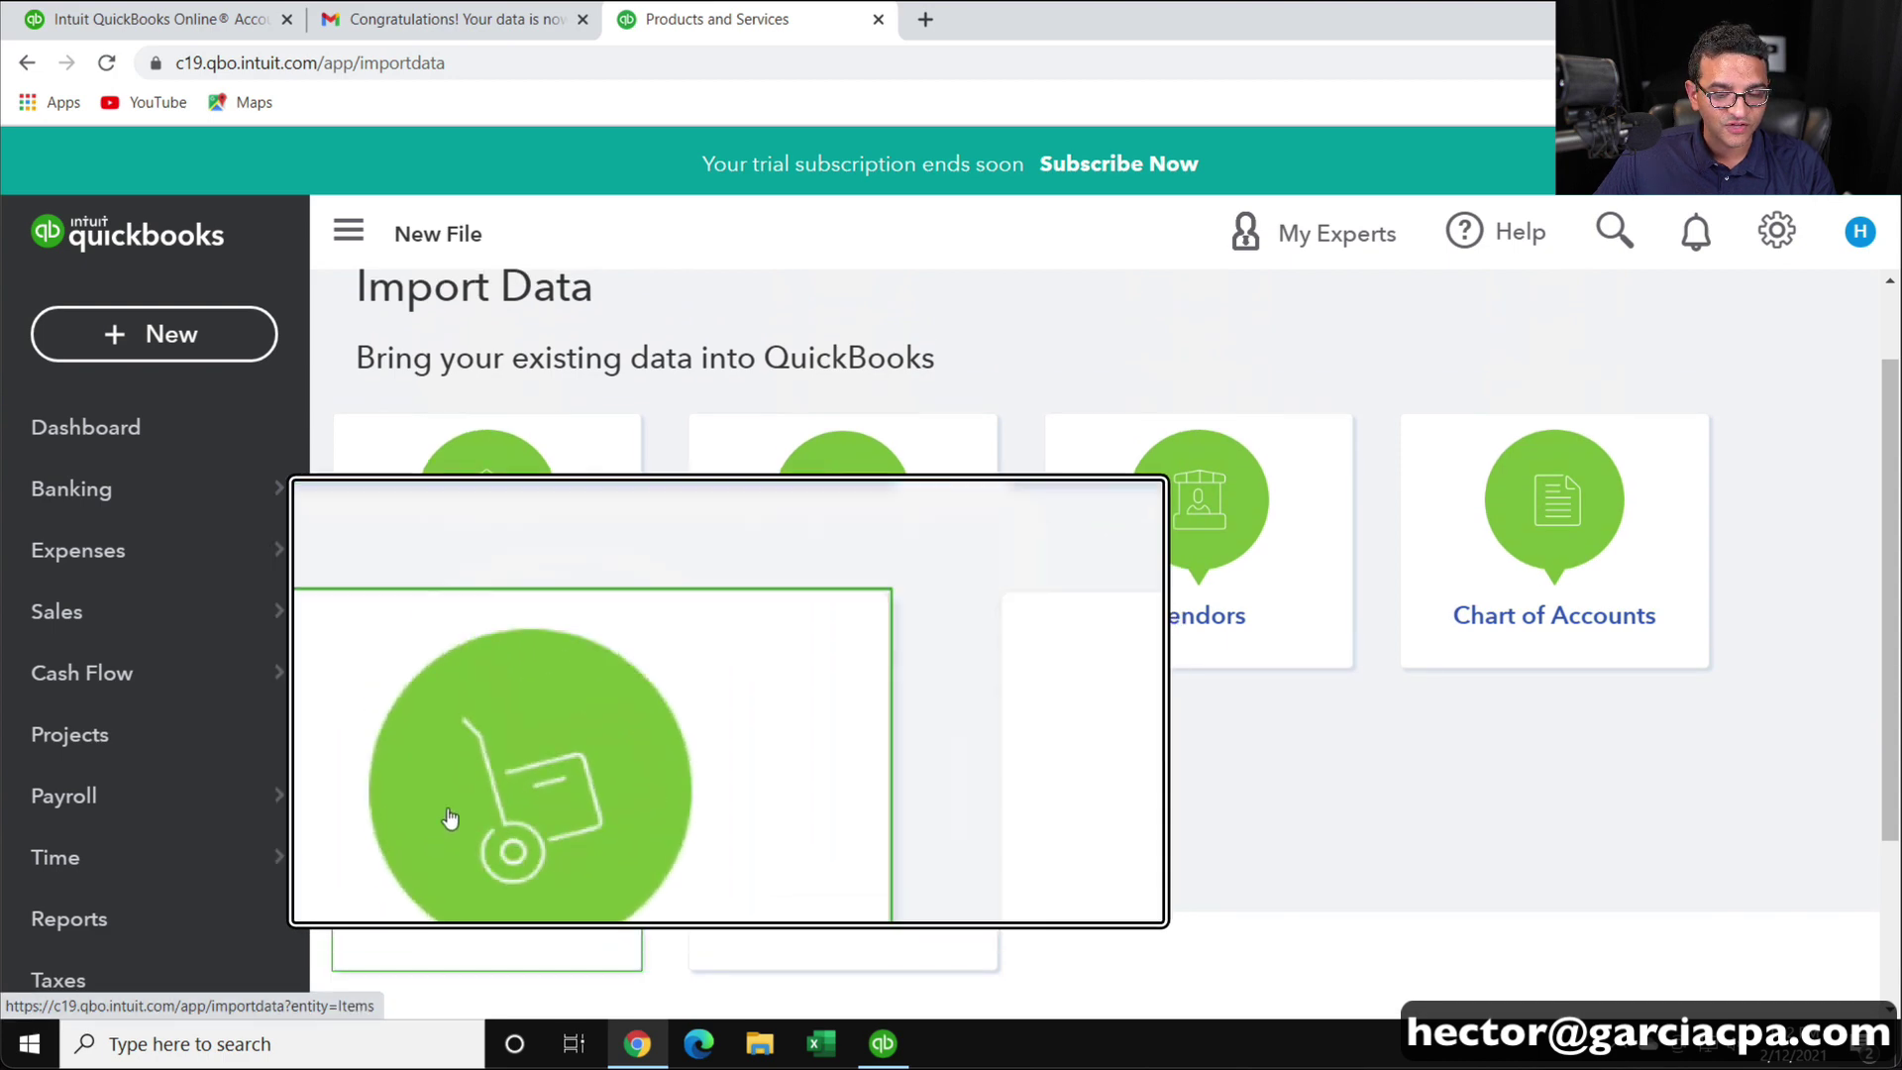
click(452, 792)
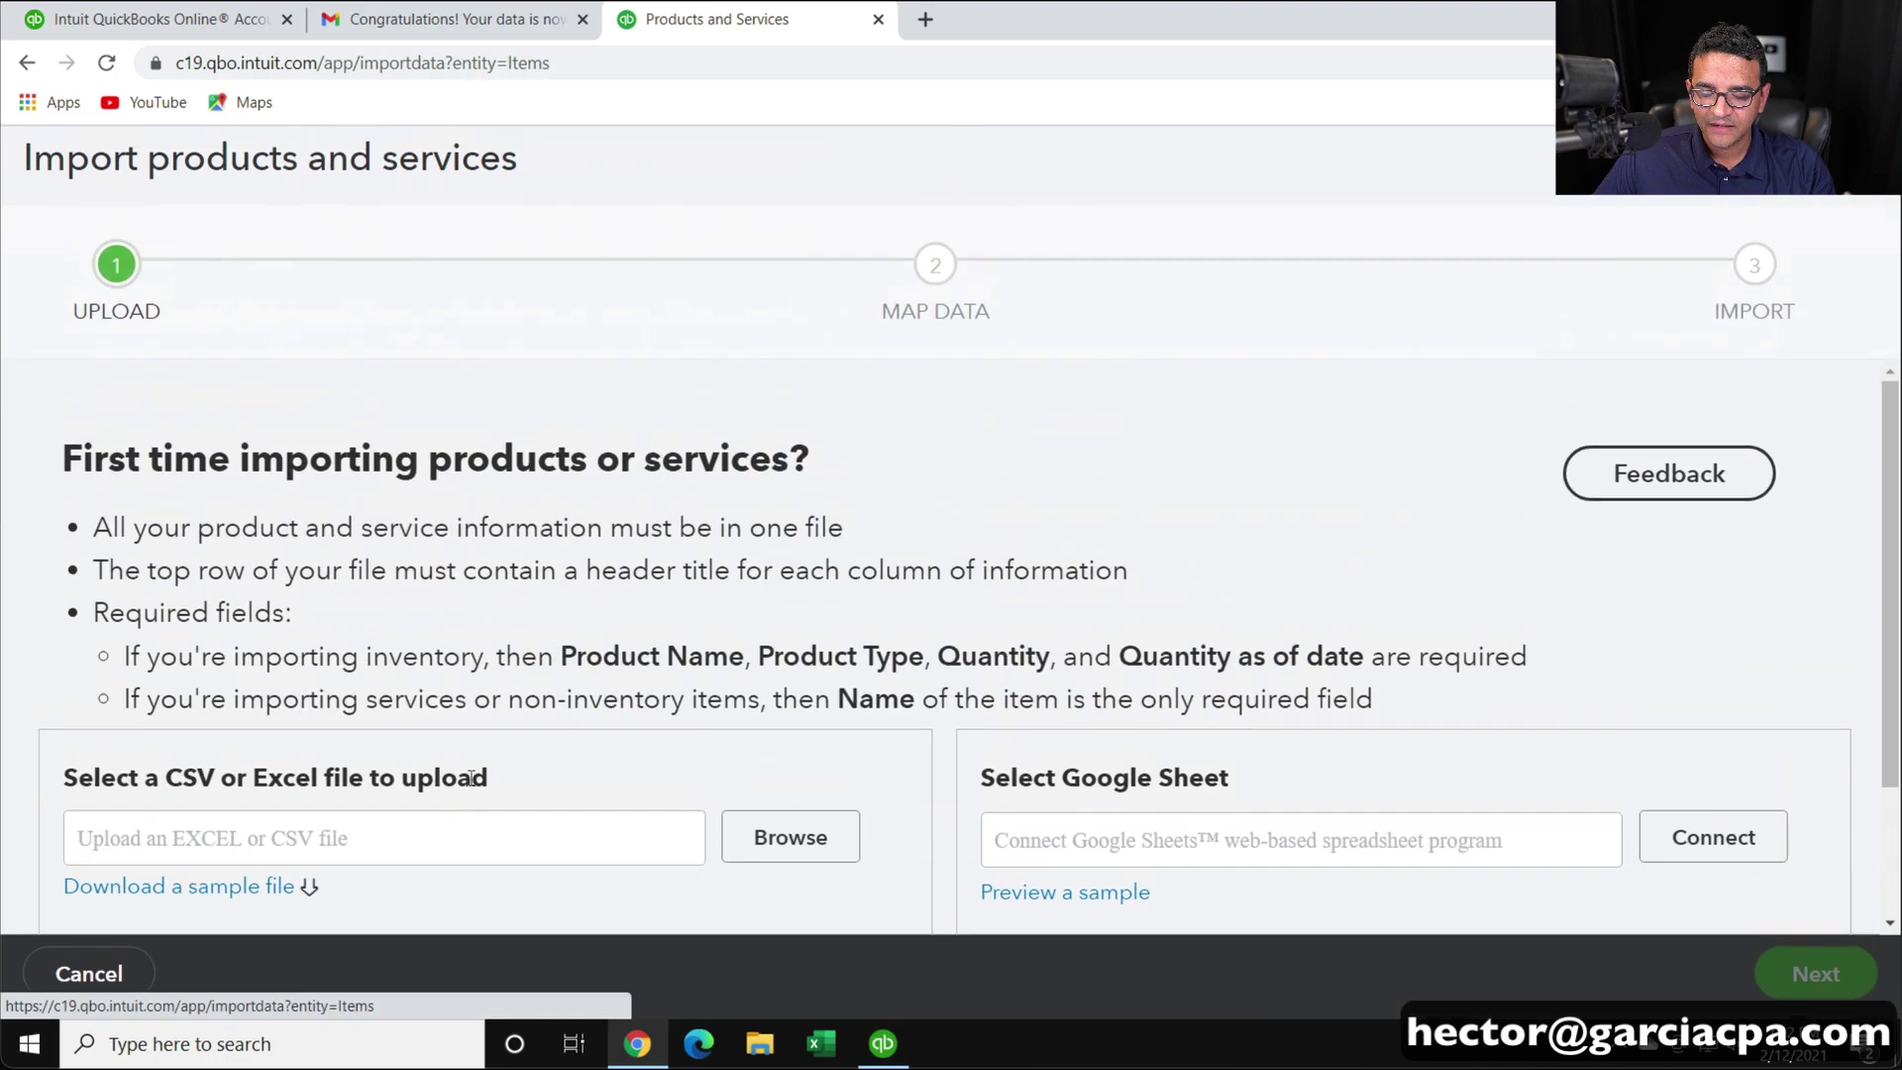
scroll(658, 608, down, 1)
scroll(658, 609, down, 1)
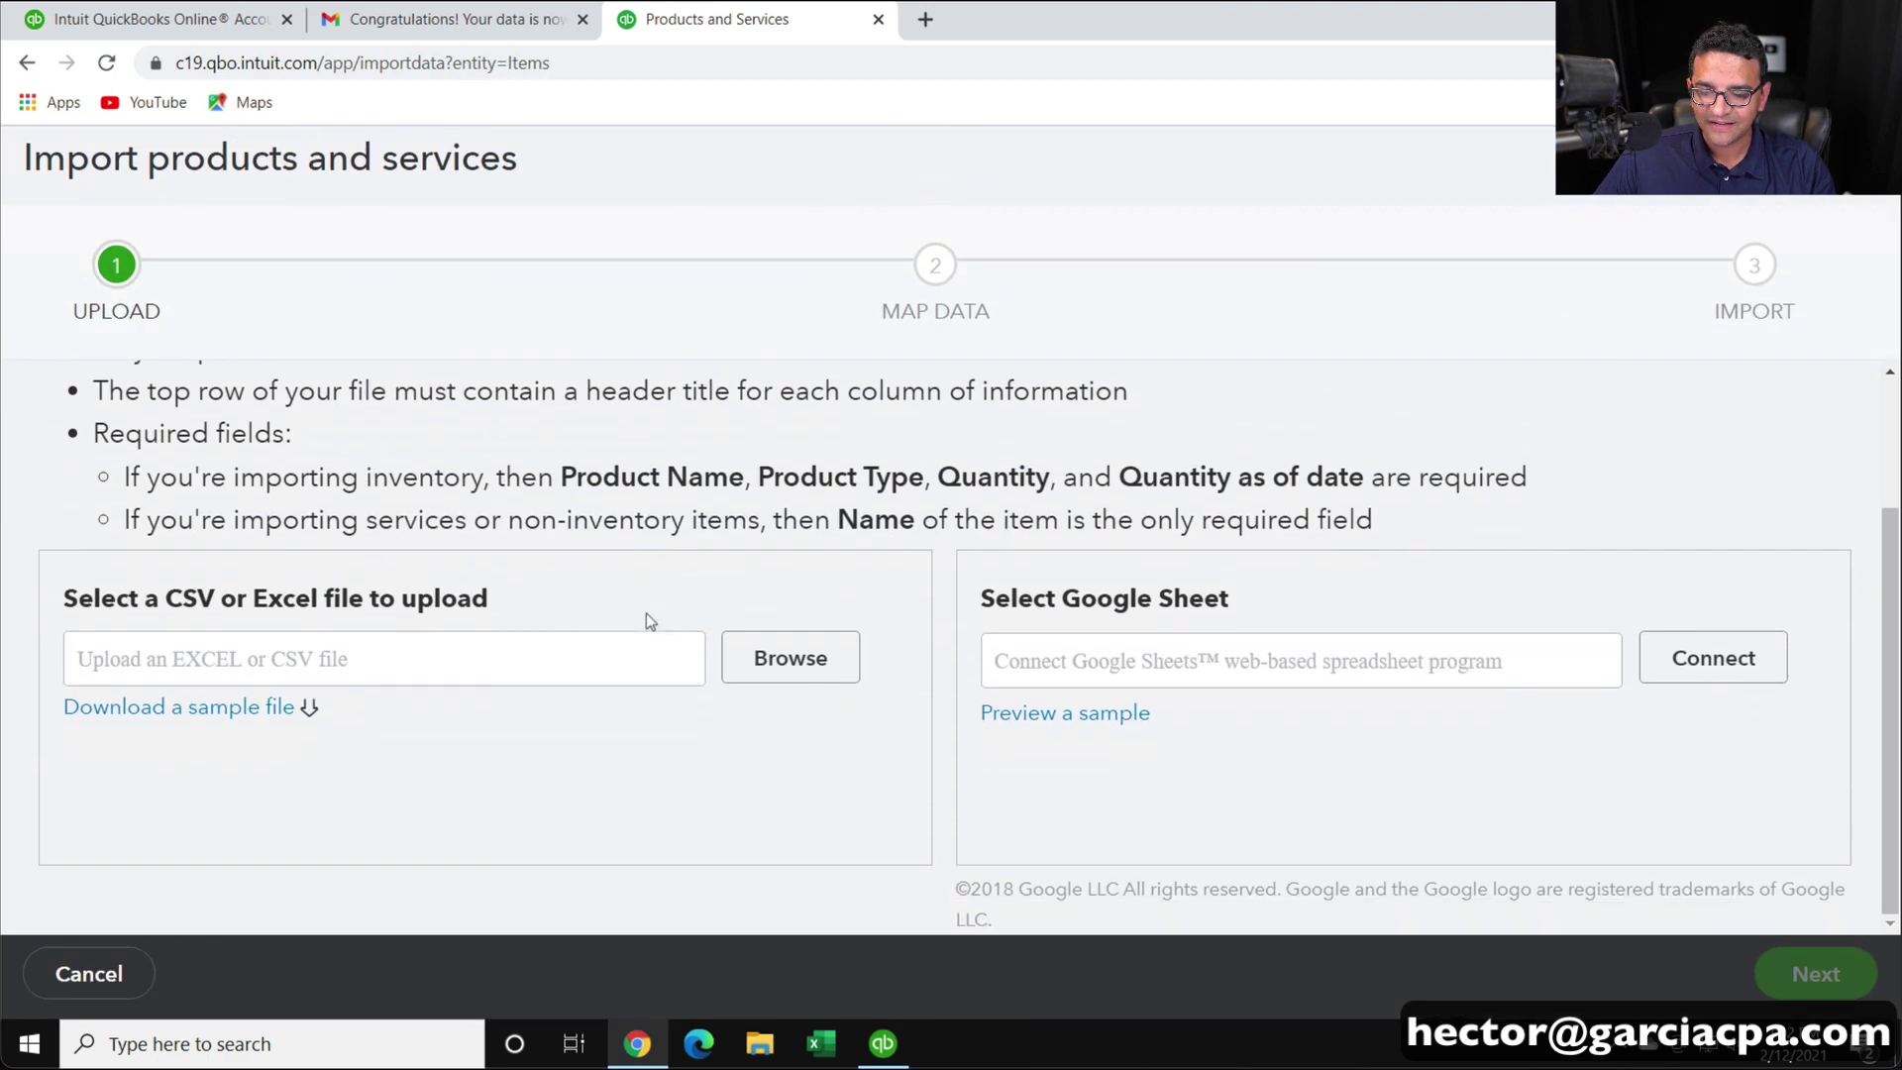
click(798, 656)
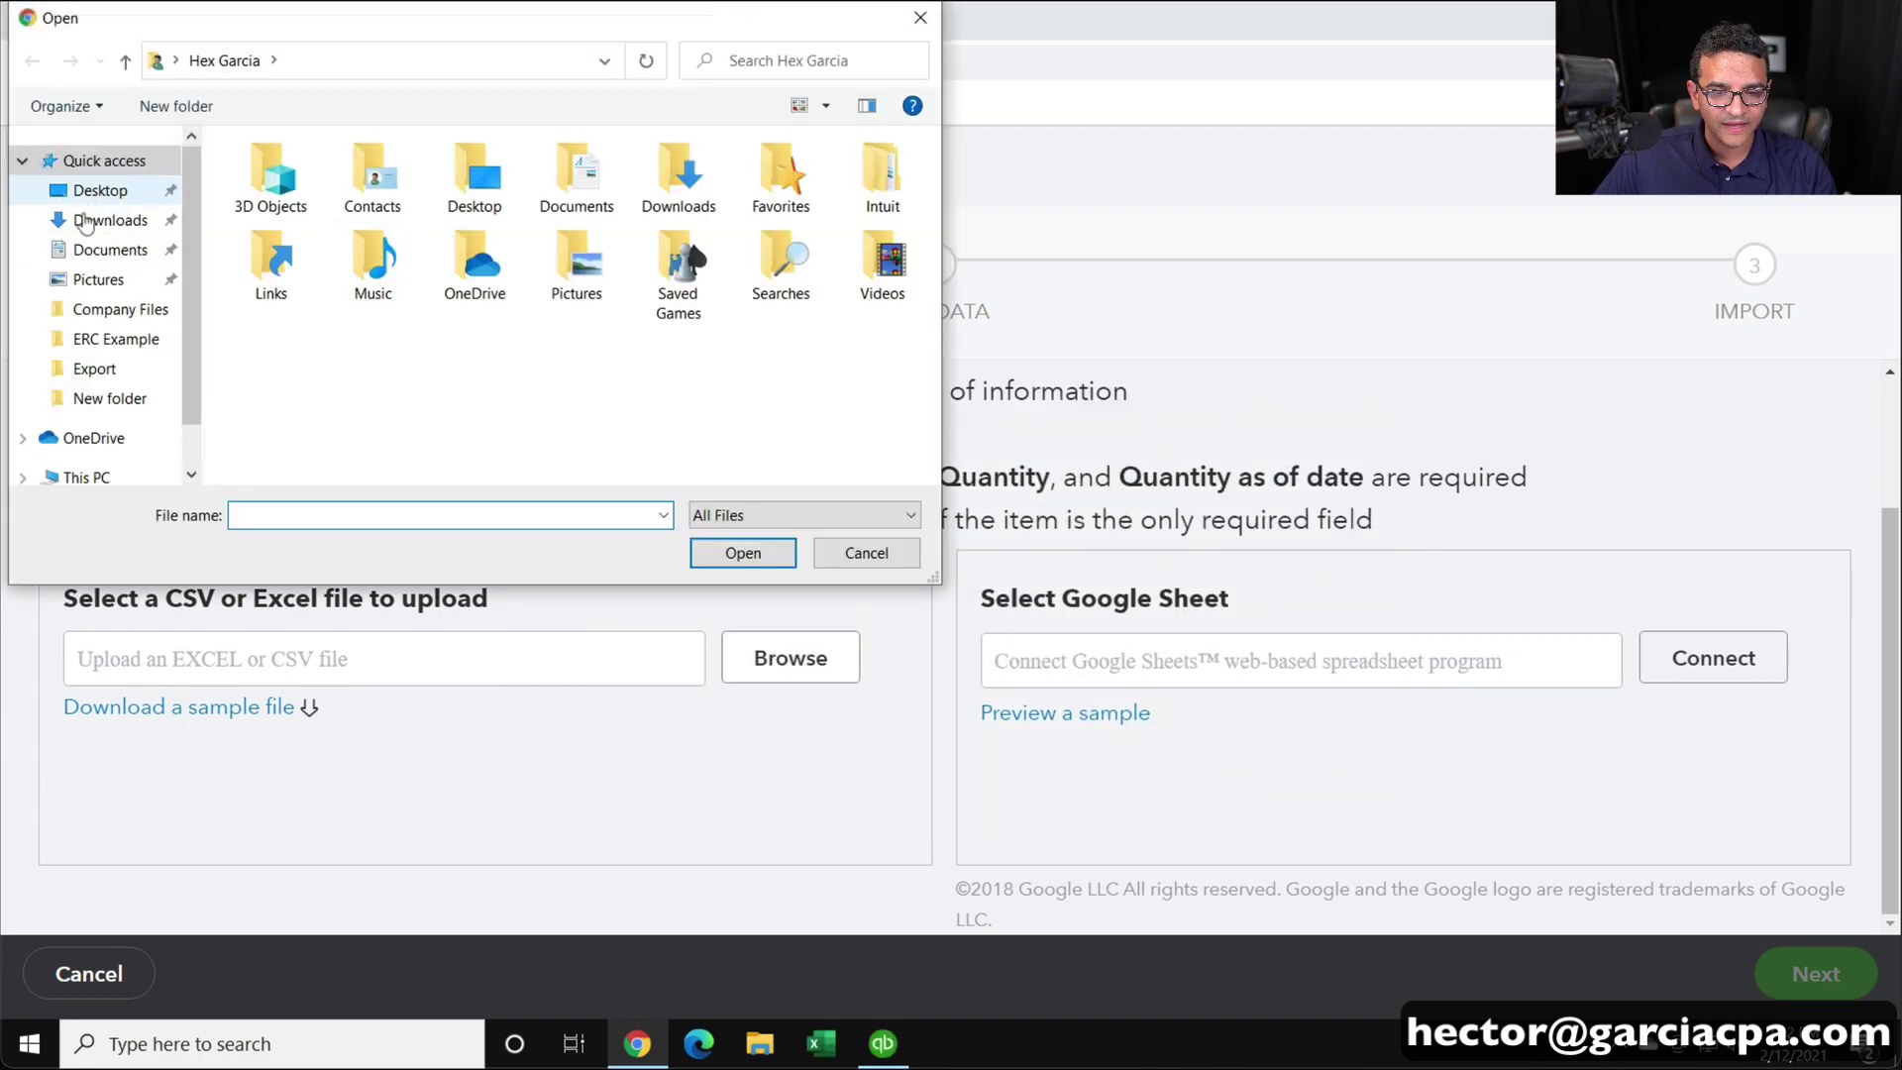
click(104, 223)
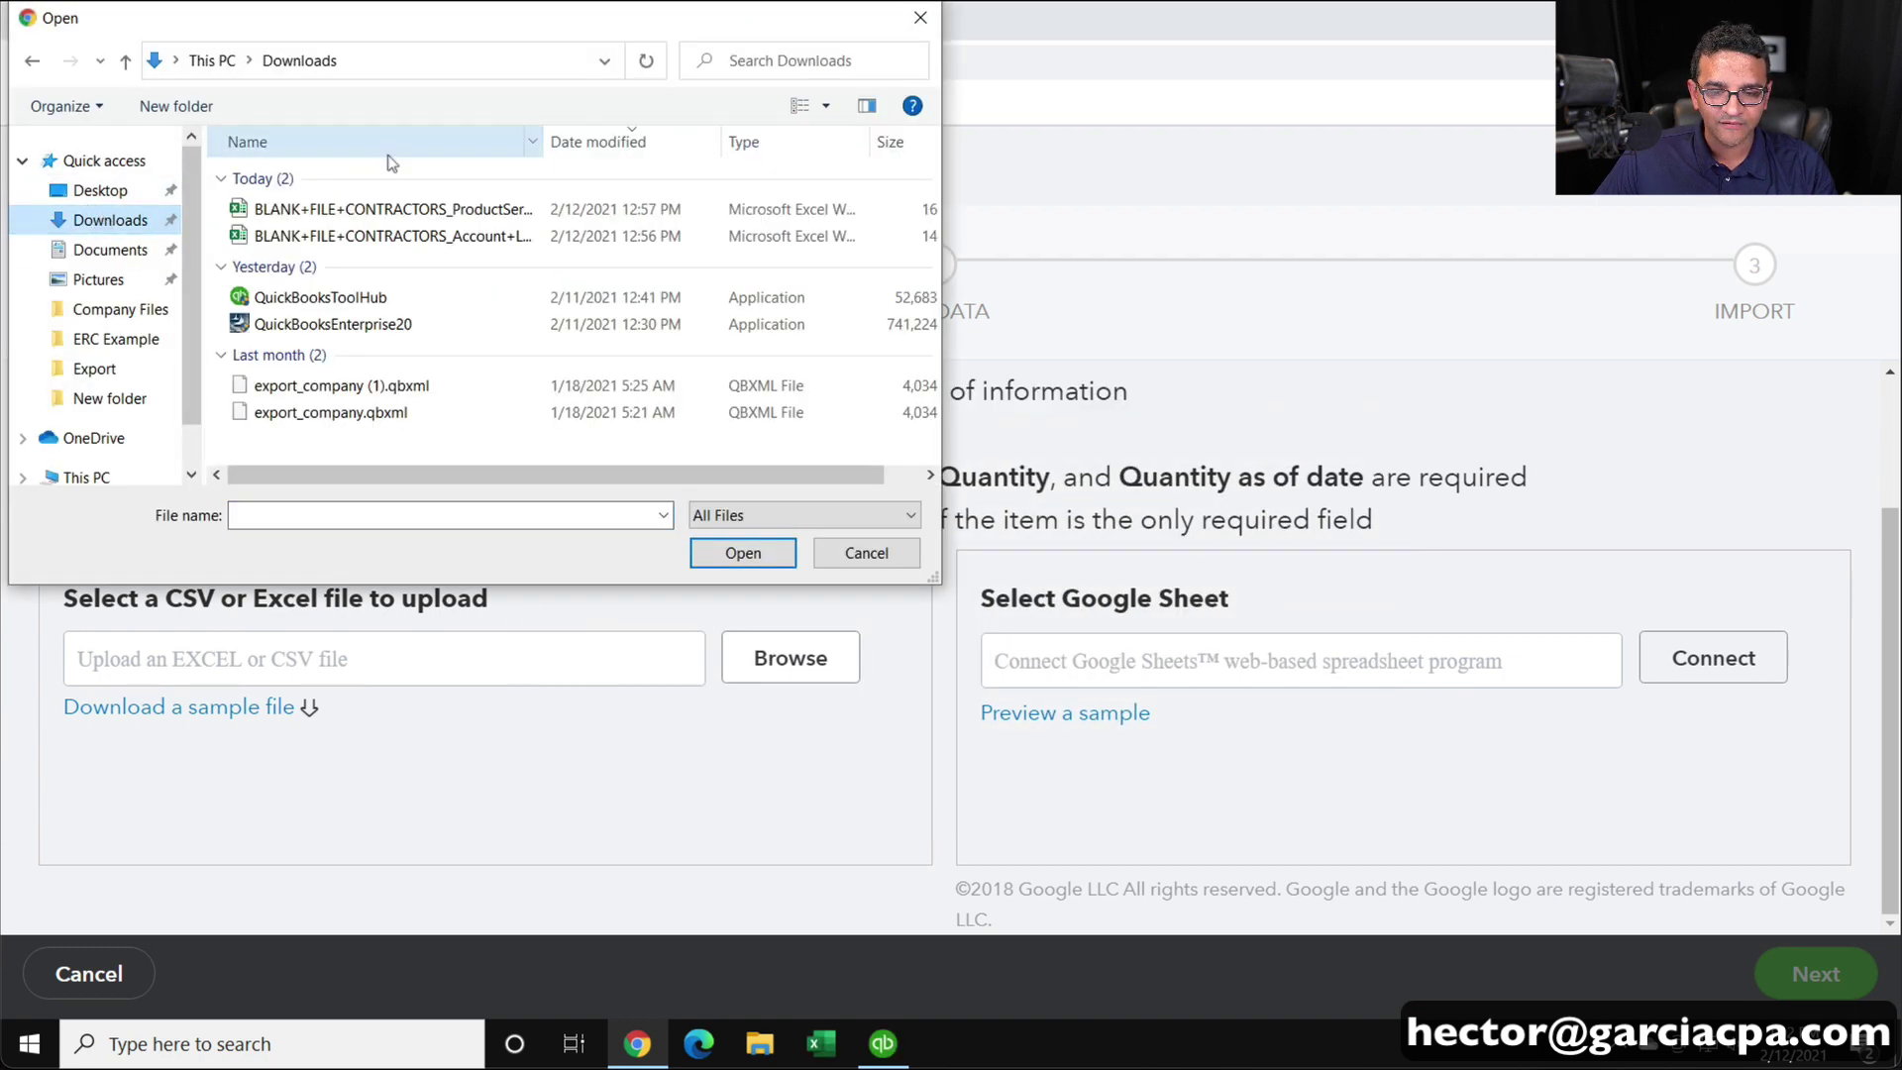
click(464, 213)
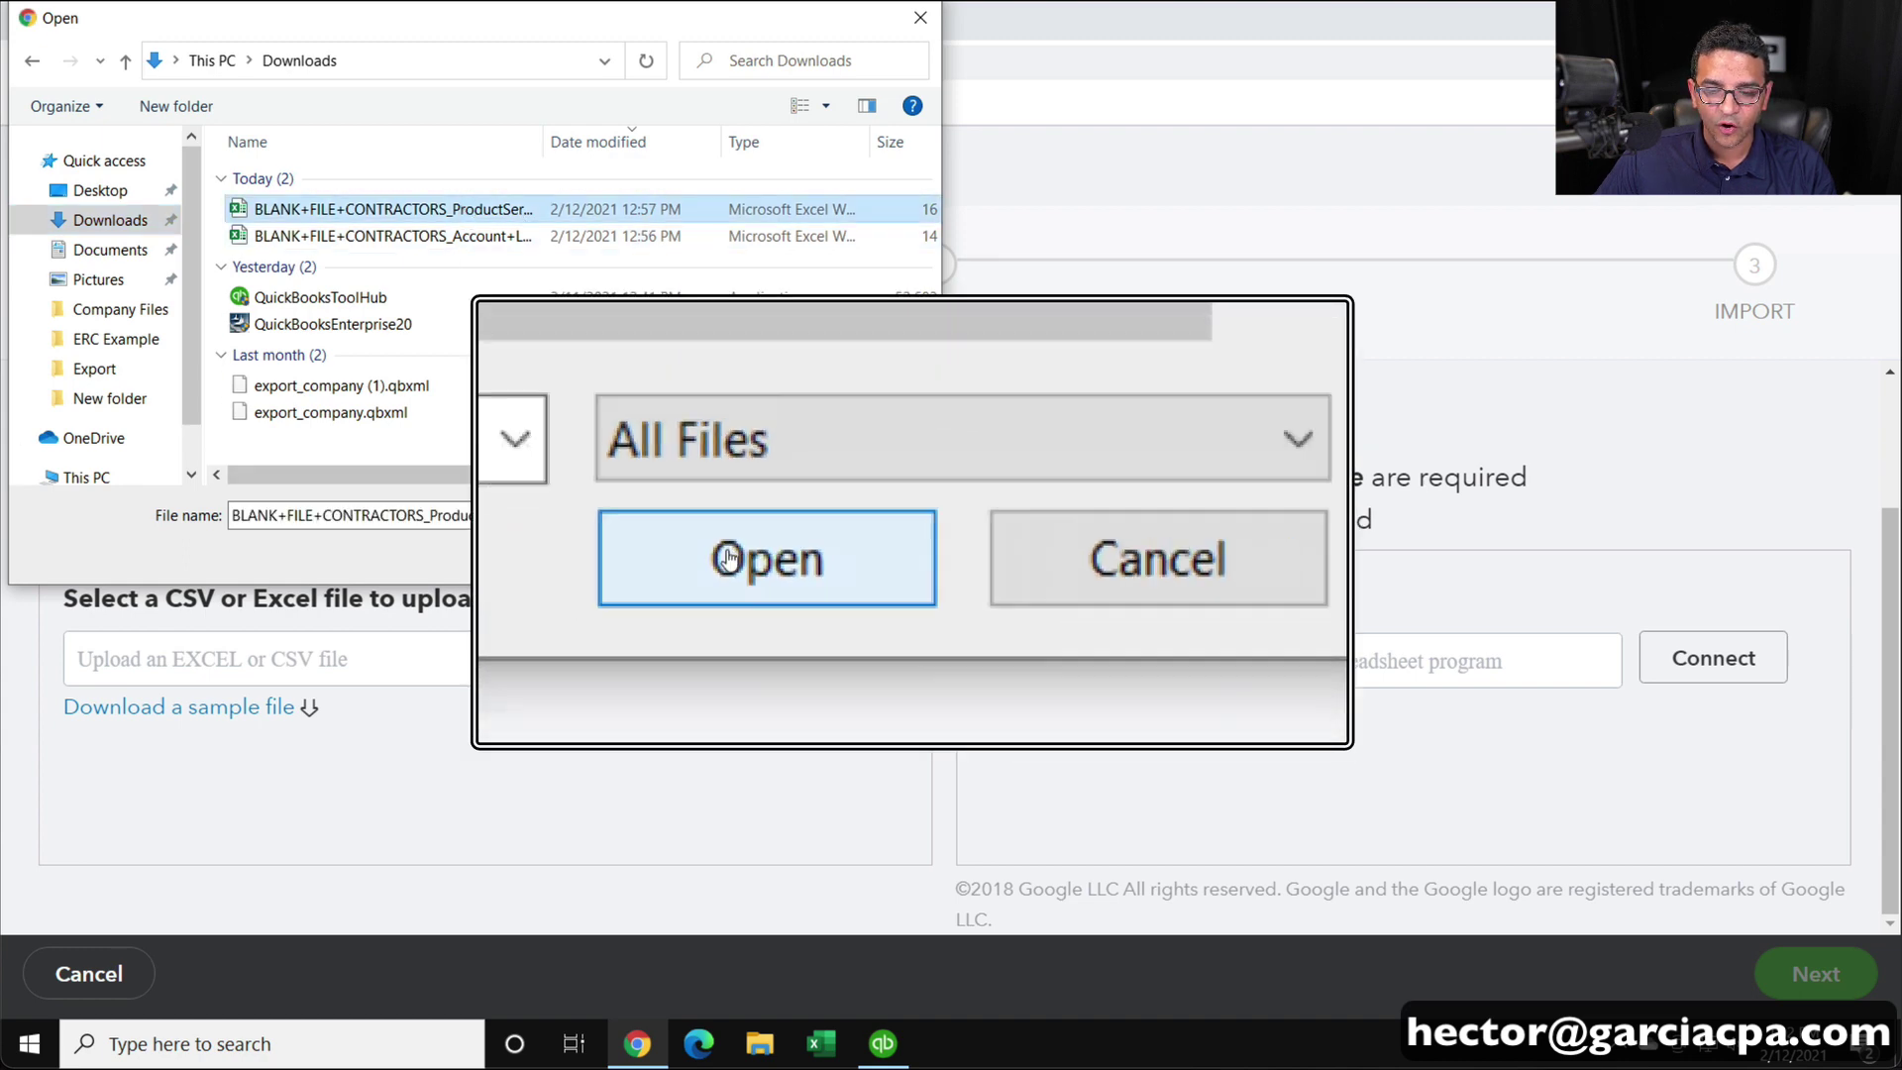
click(737, 555)
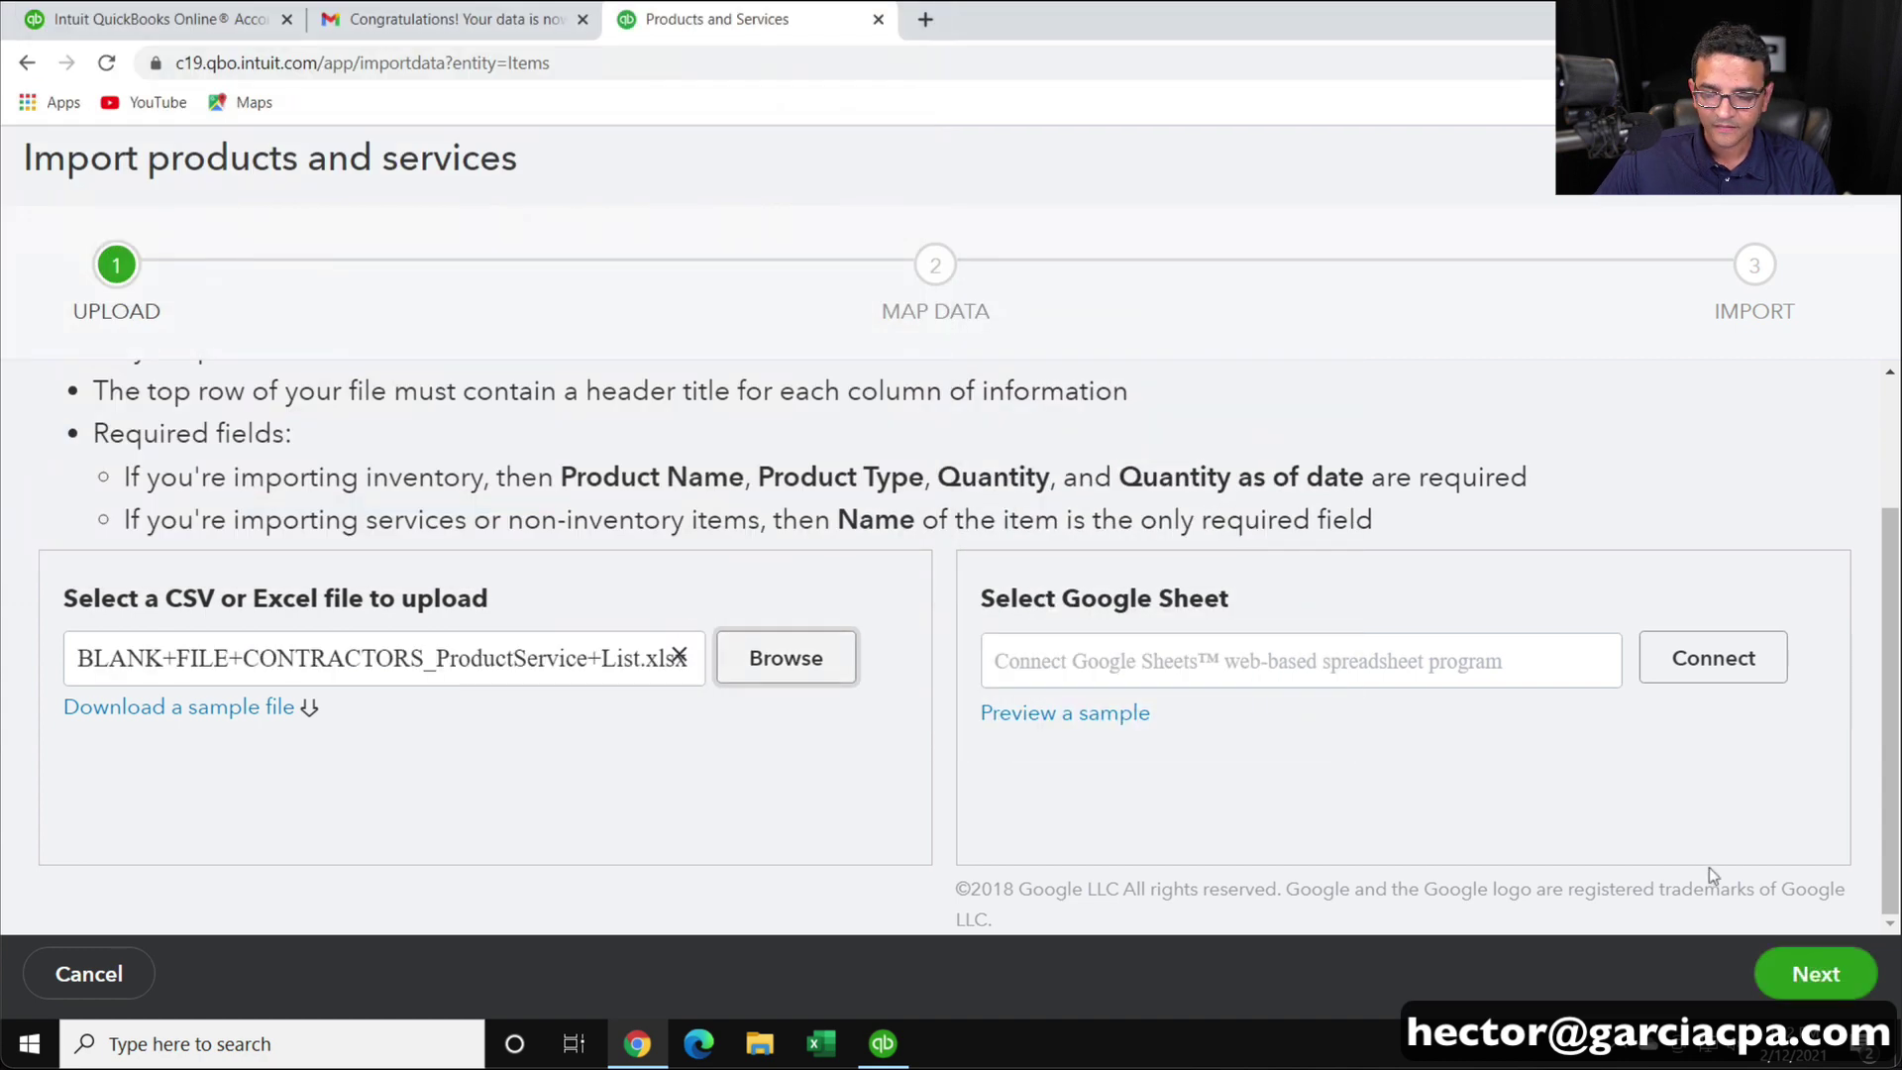
click(1816, 973)
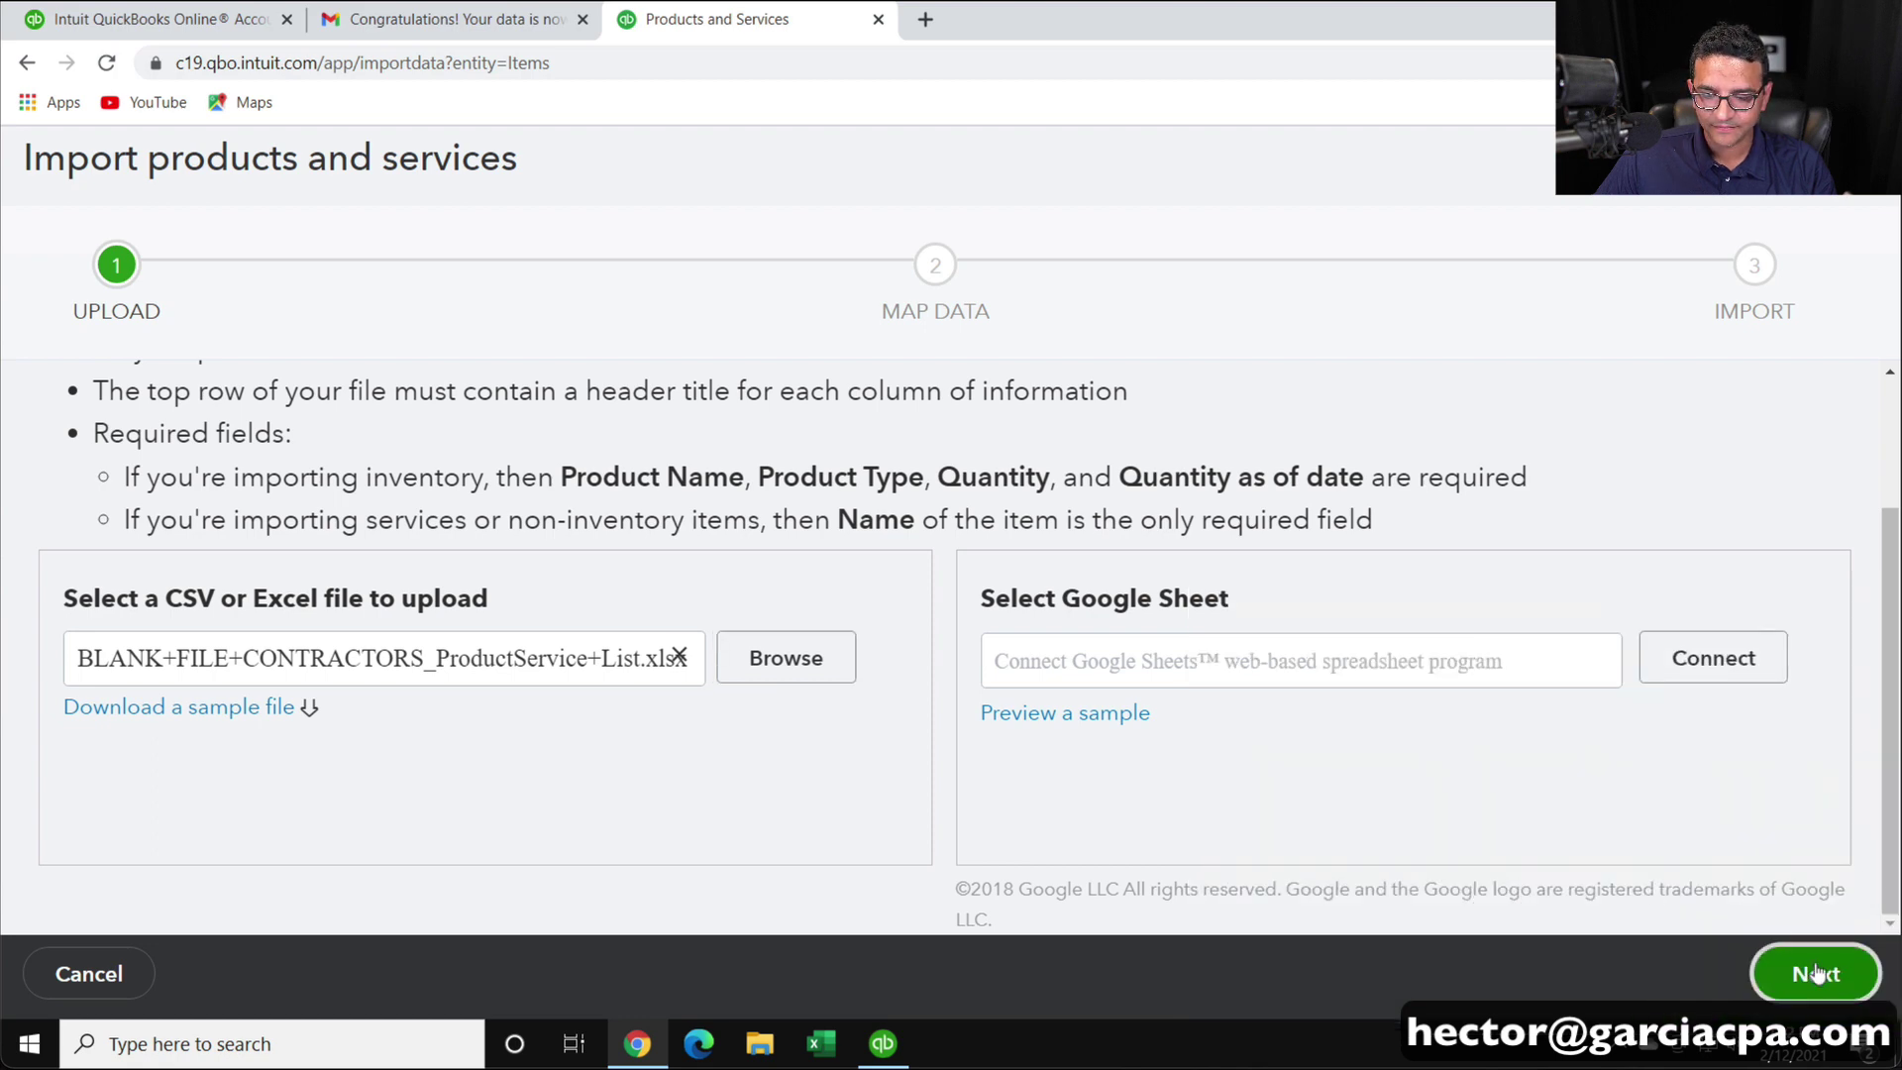
scroll(1008, 682, down, 2)
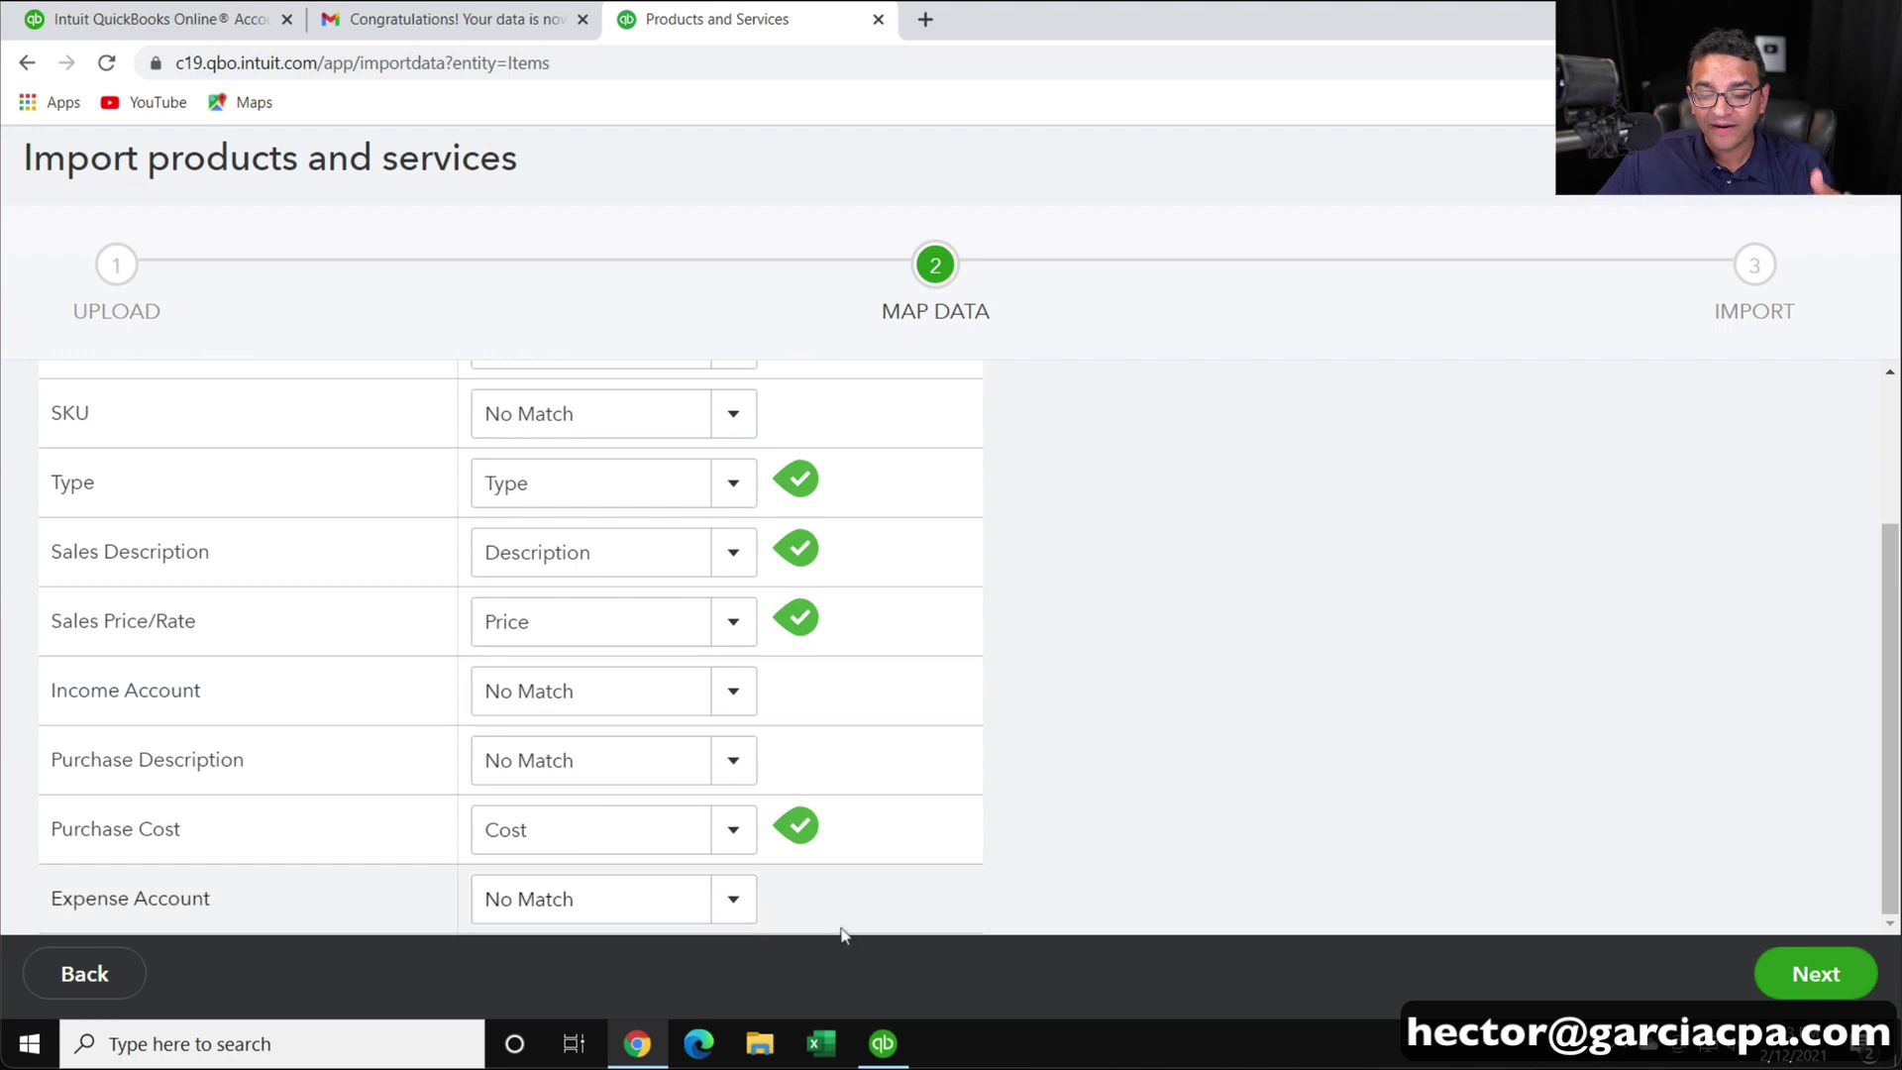
click(825, 1048)
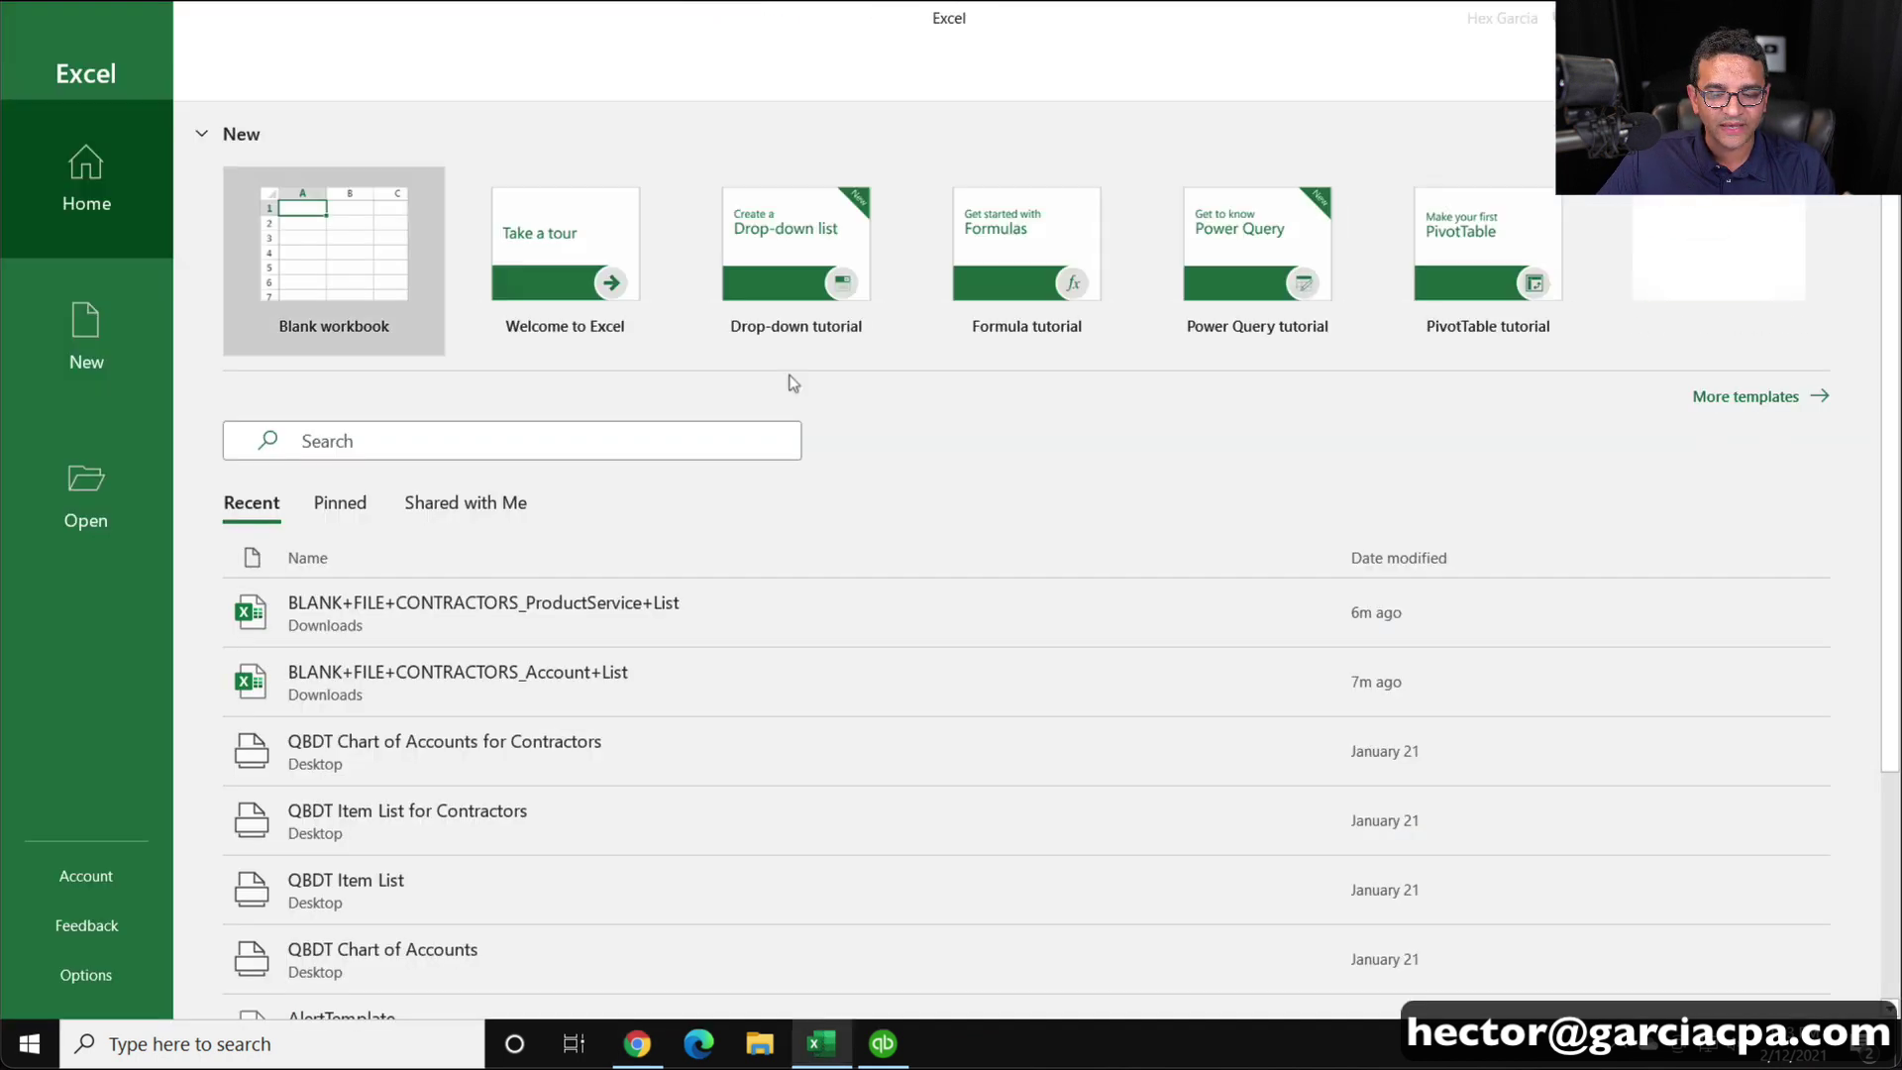
click(652, 606)
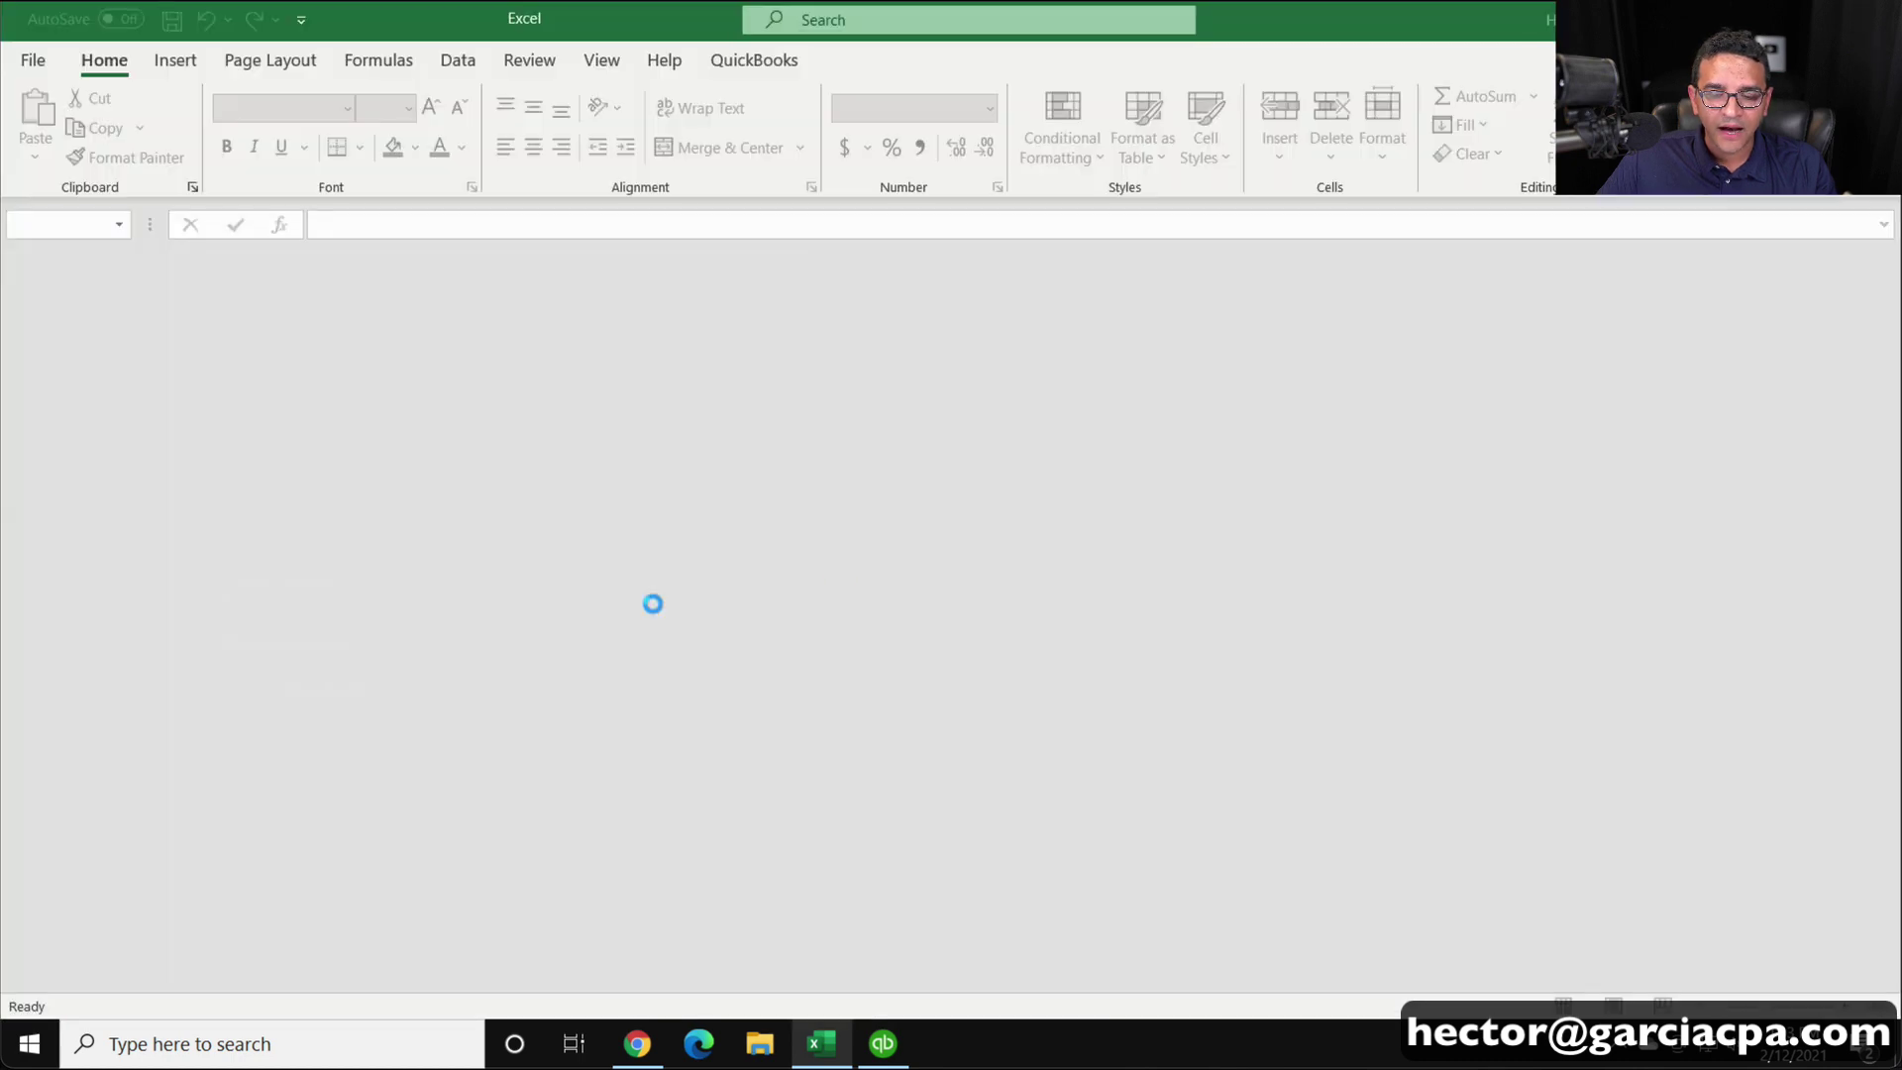
click(283, 262)
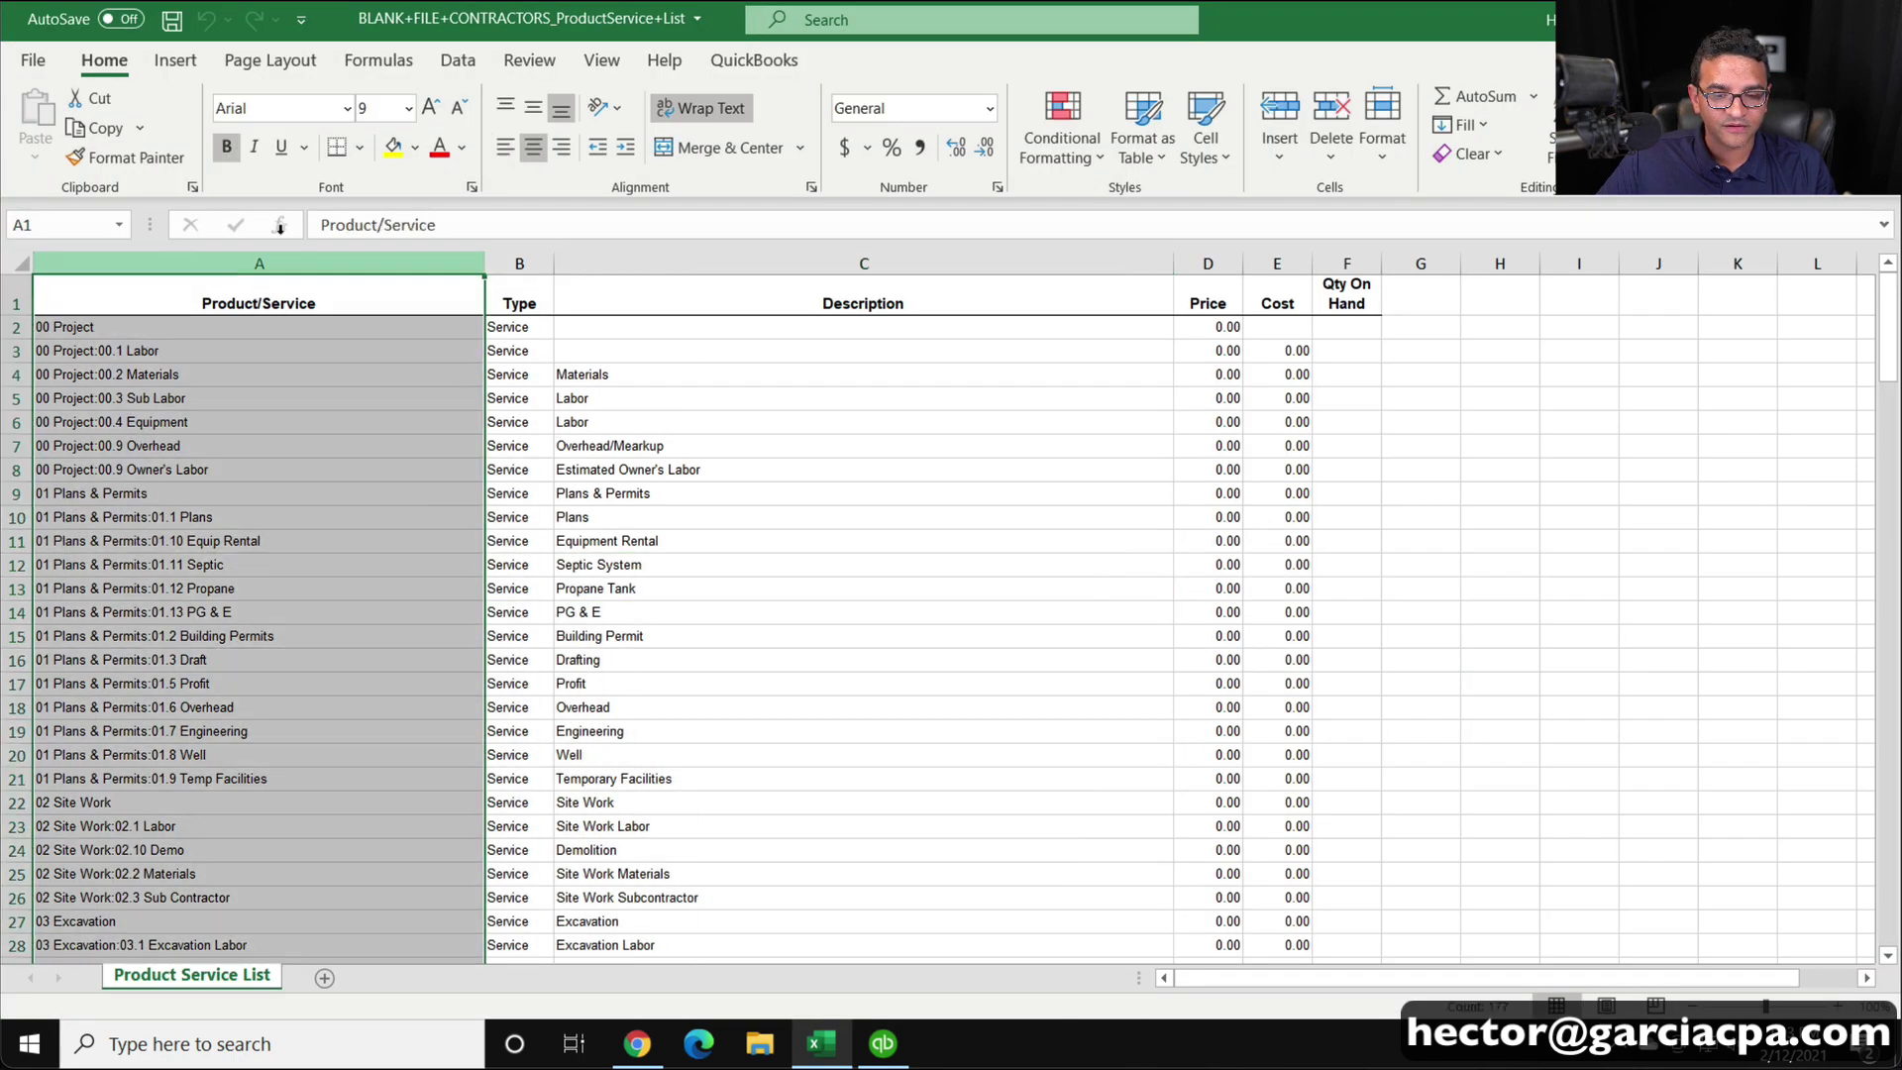
click(519, 263)
click(864, 263)
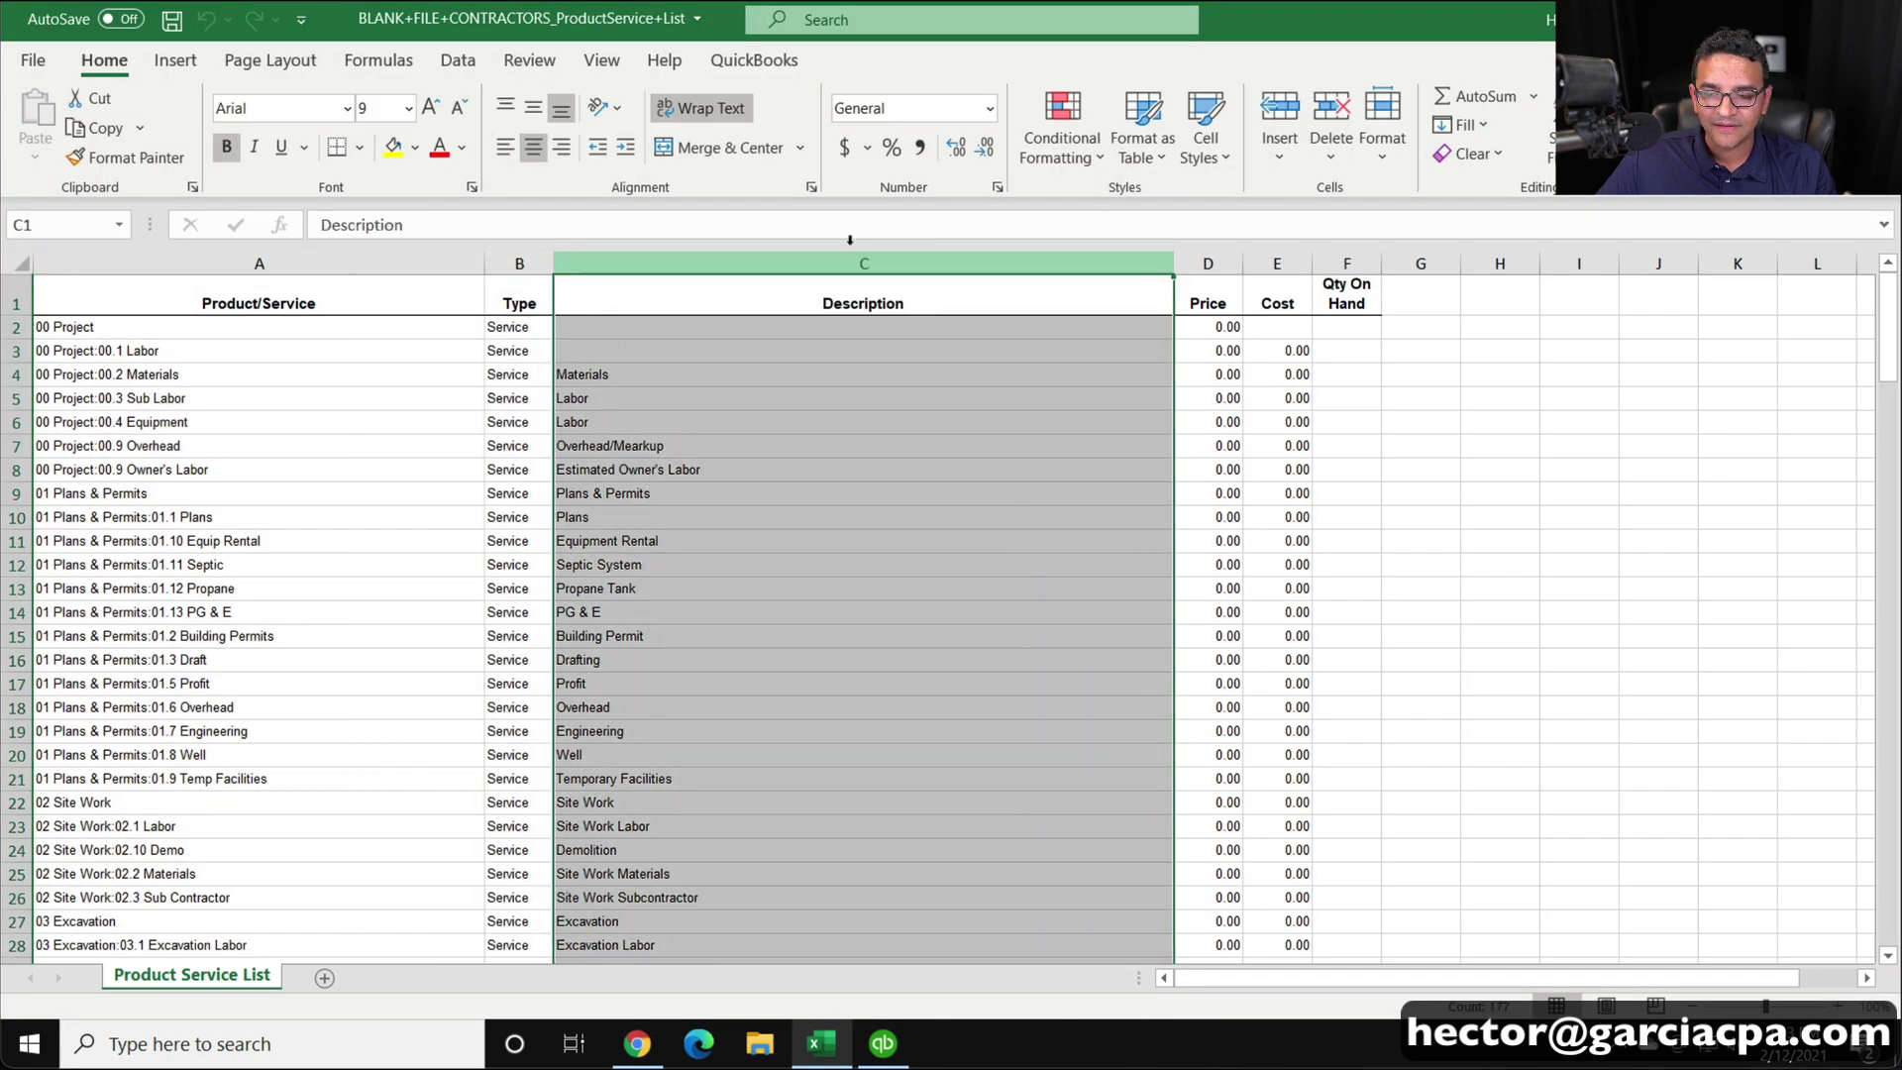
click(1208, 263)
click(1277, 262)
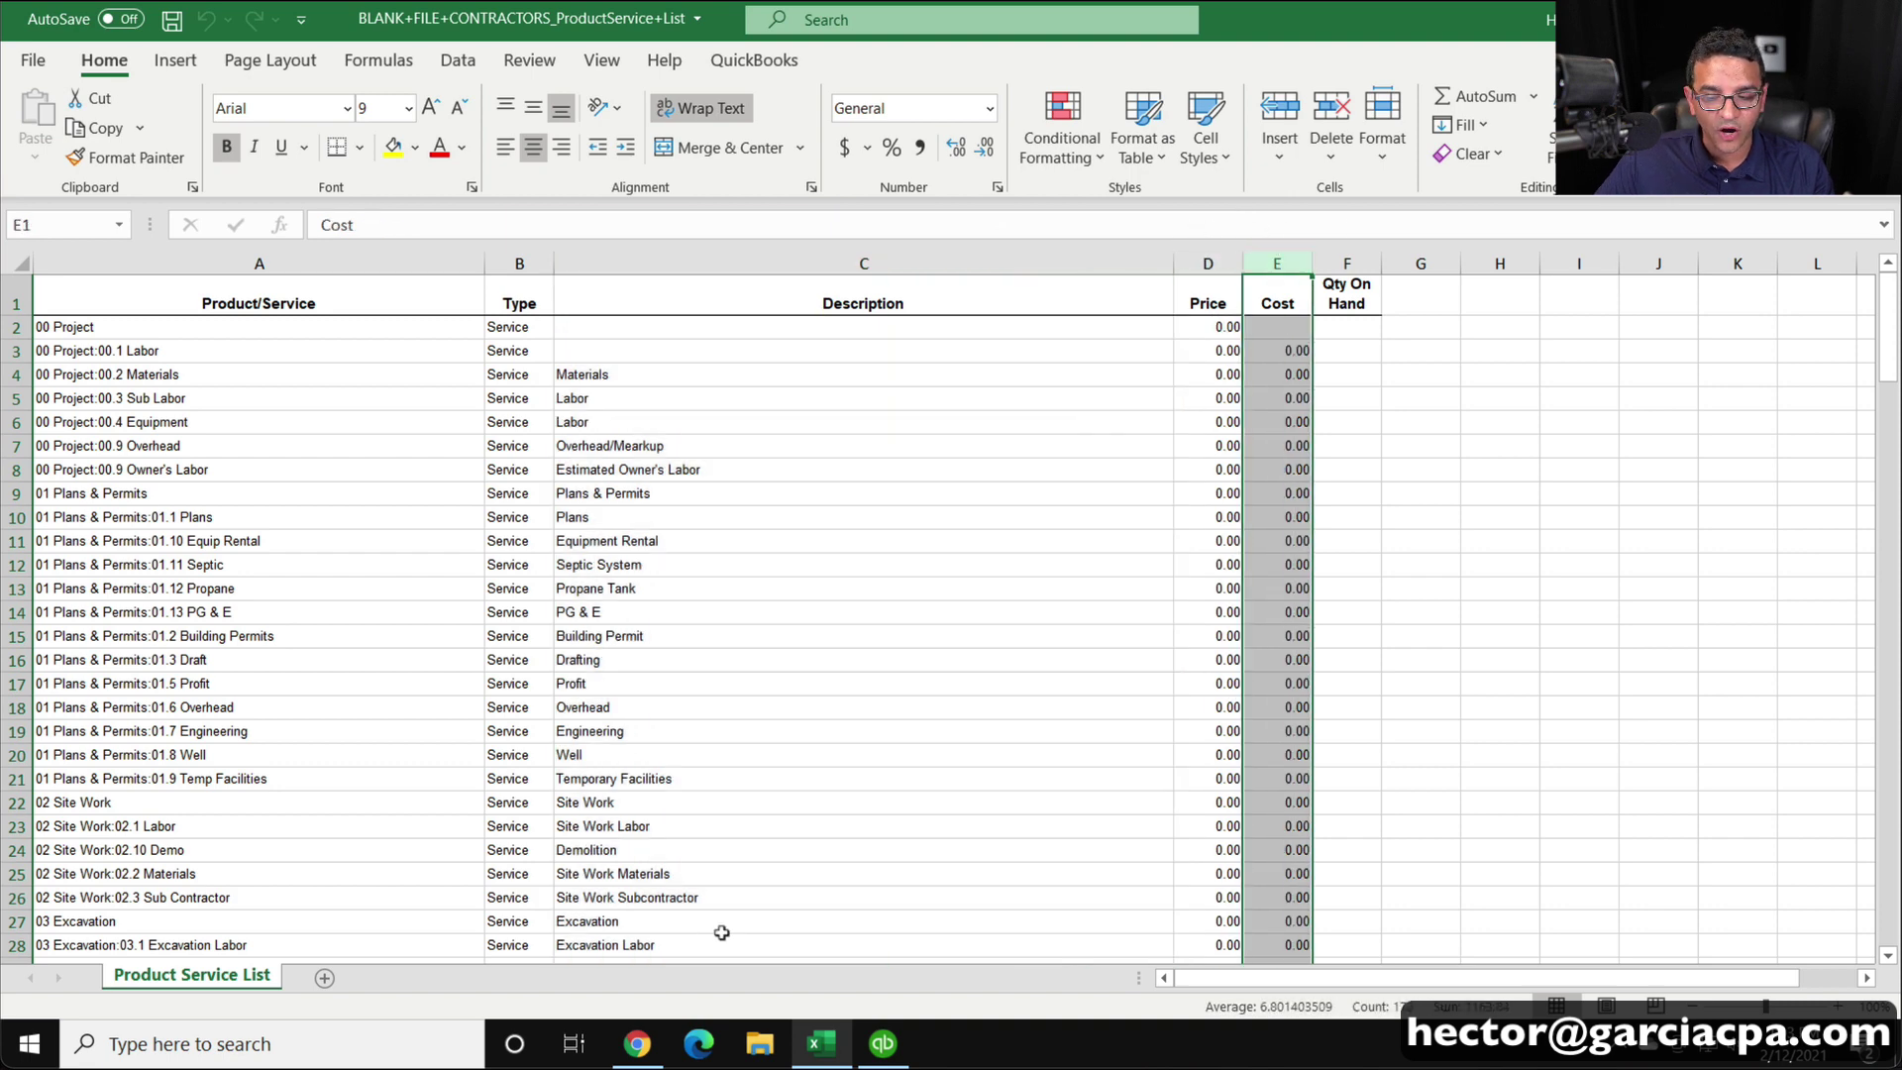
click(881, 1043)
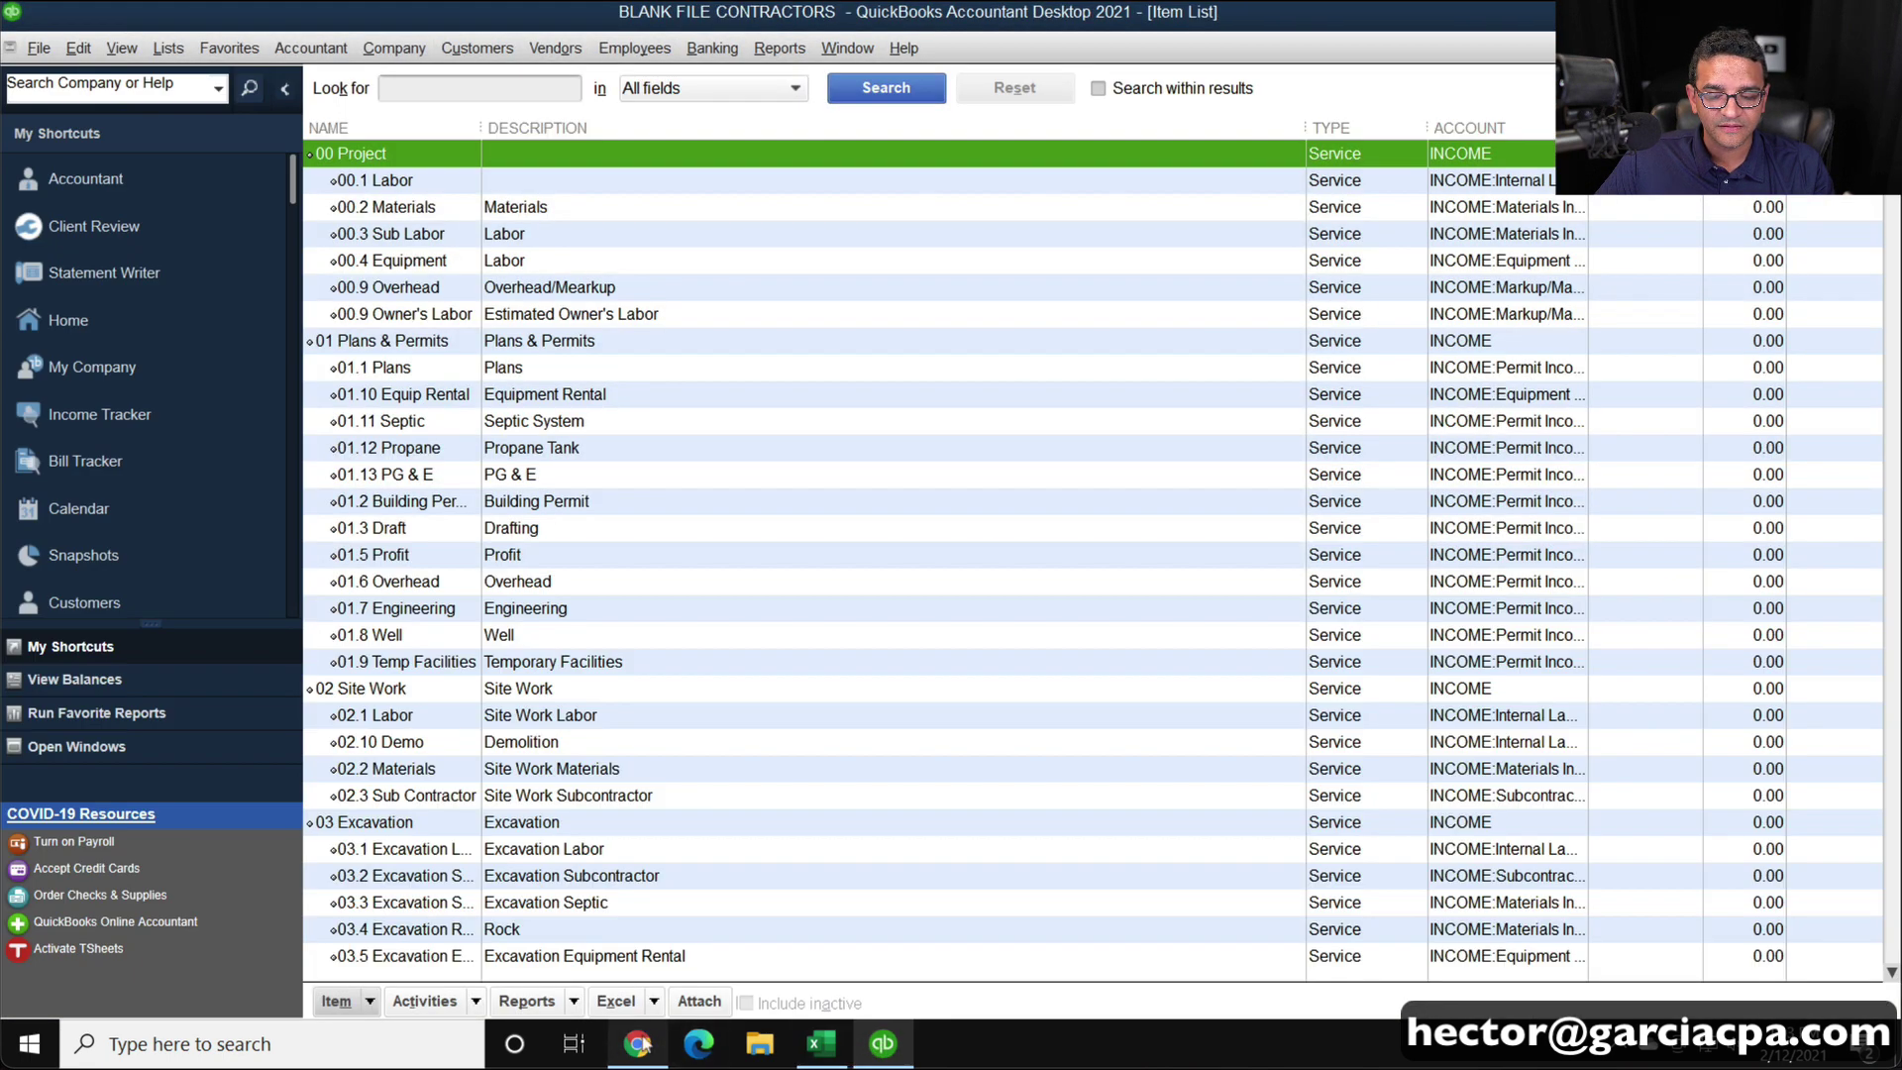
click(637, 1043)
scroll(1015, 523, up, 2)
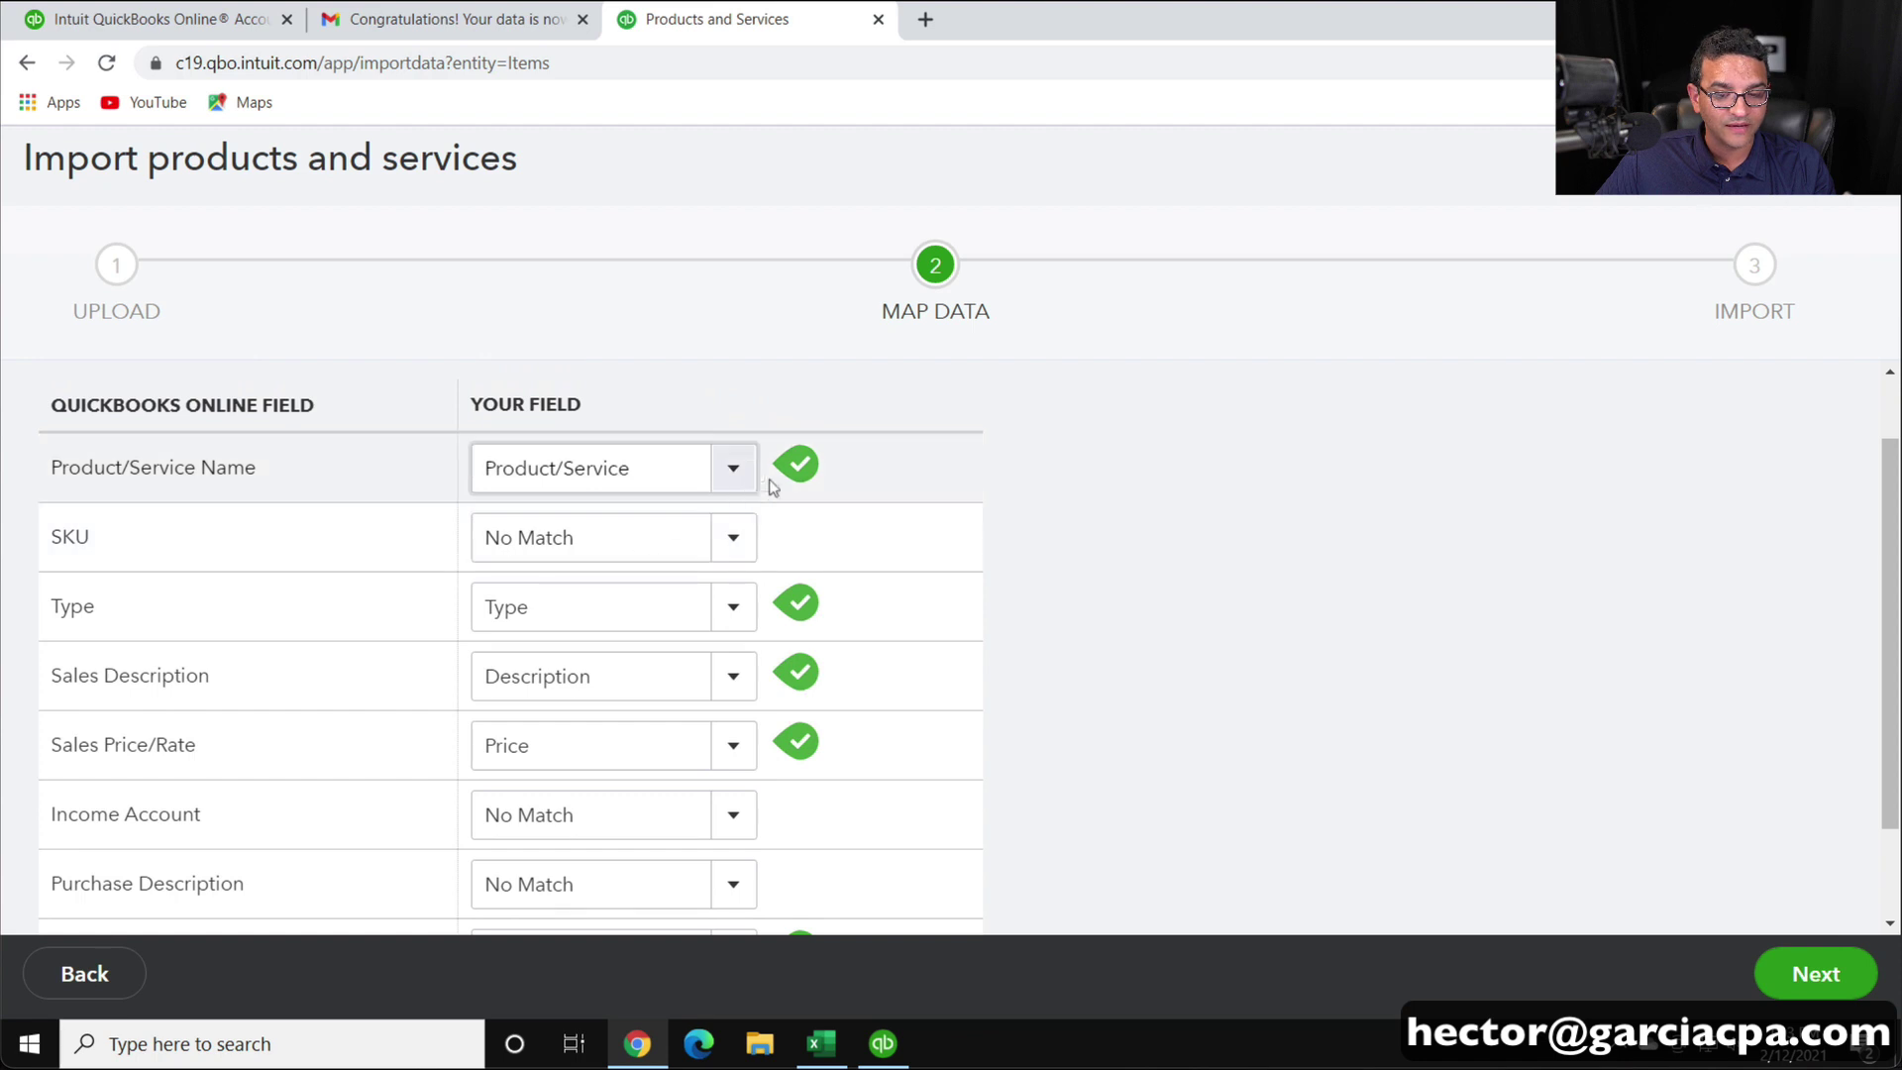
Step: Check the Name, Type, Description, Price, Purchase Description and Expense Account mappings, then continue
click(735, 472)
click(733, 470)
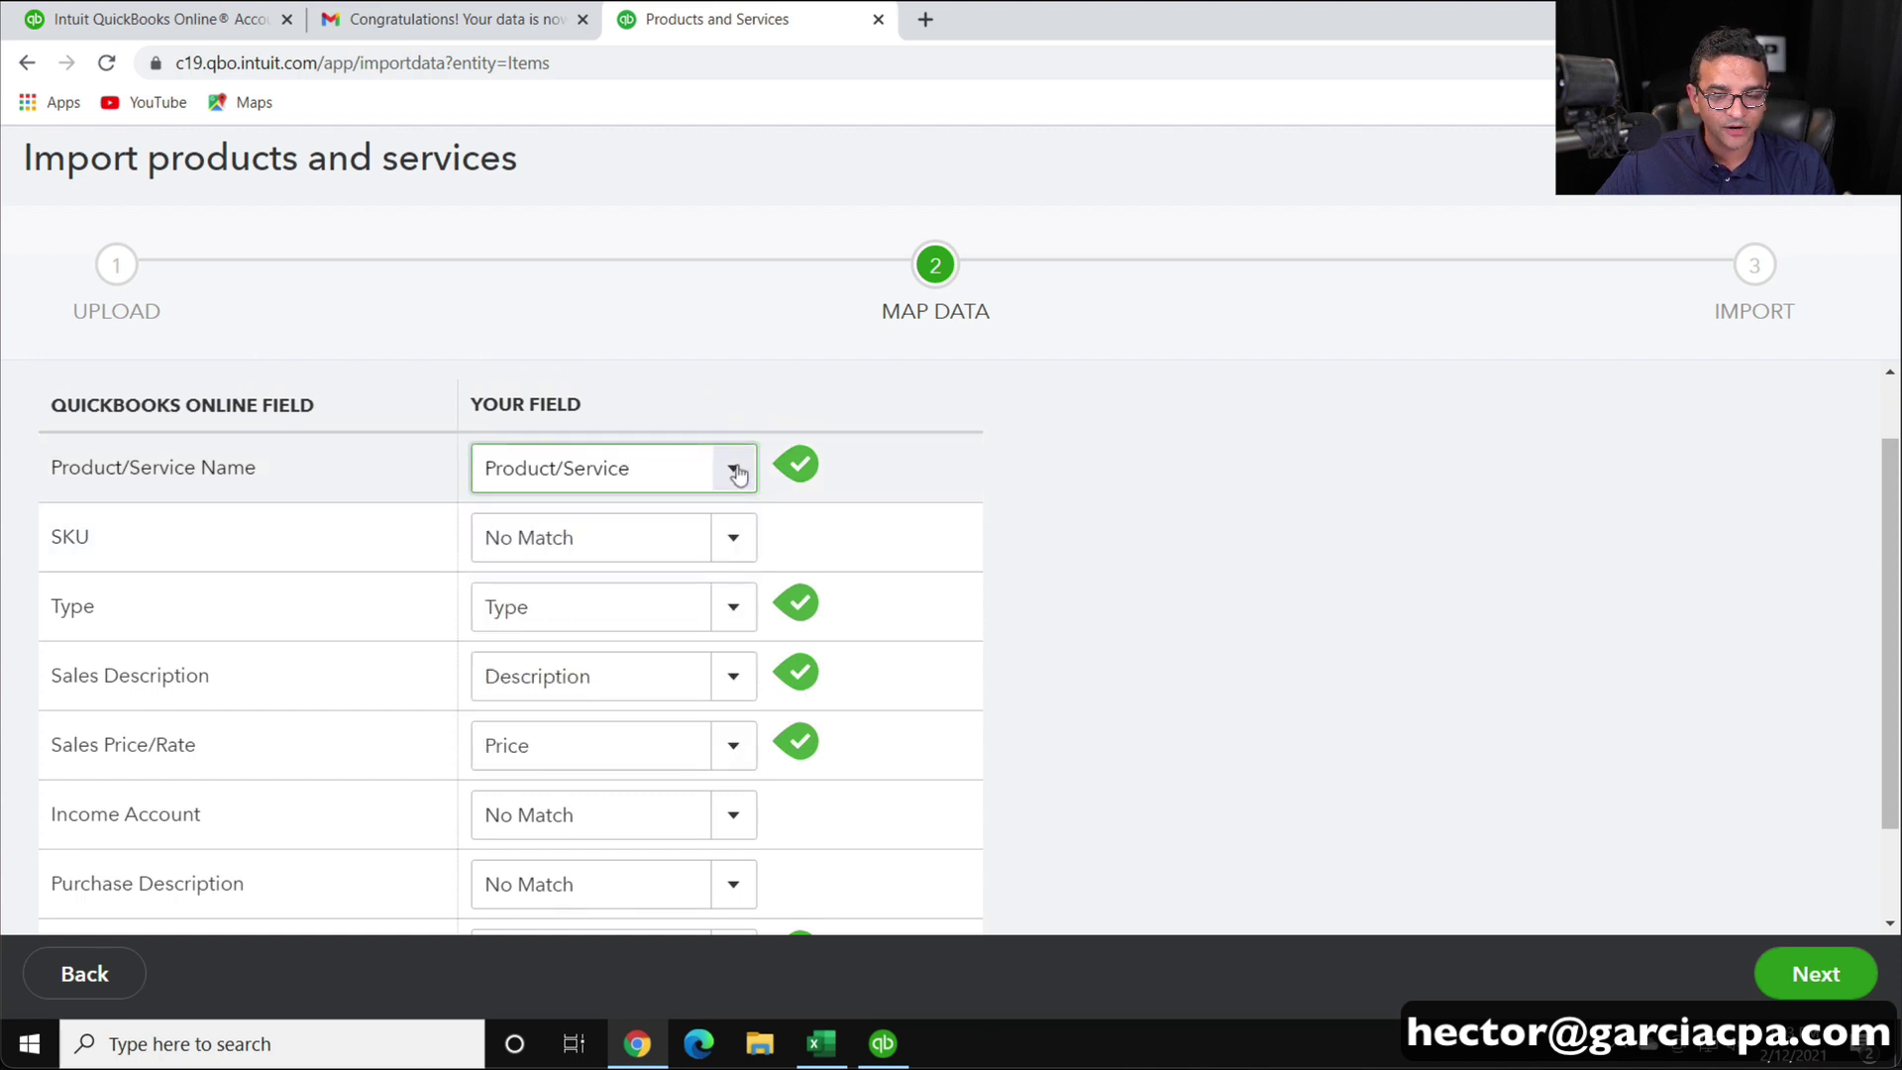
click(734, 617)
click(734, 674)
click(734, 674)
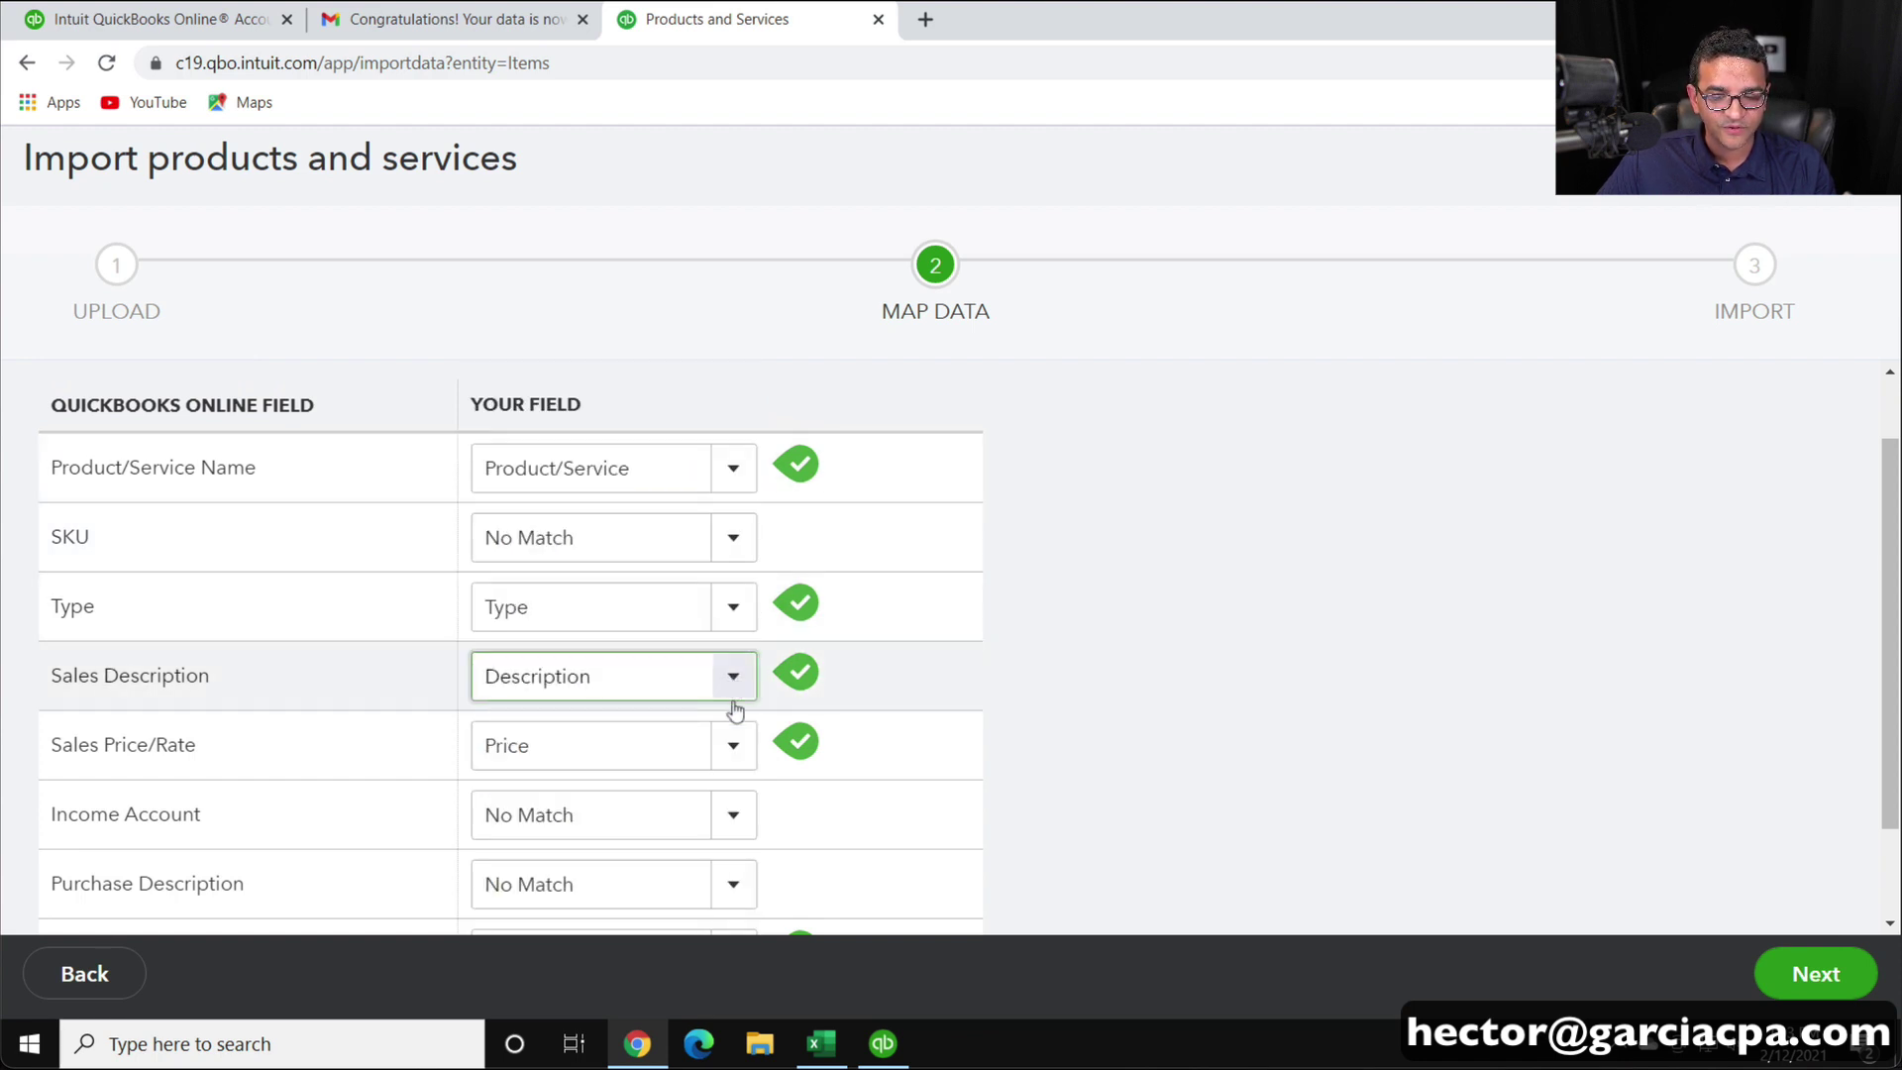
click(734, 738)
click(734, 738)
scroll(981, 723, down, 2)
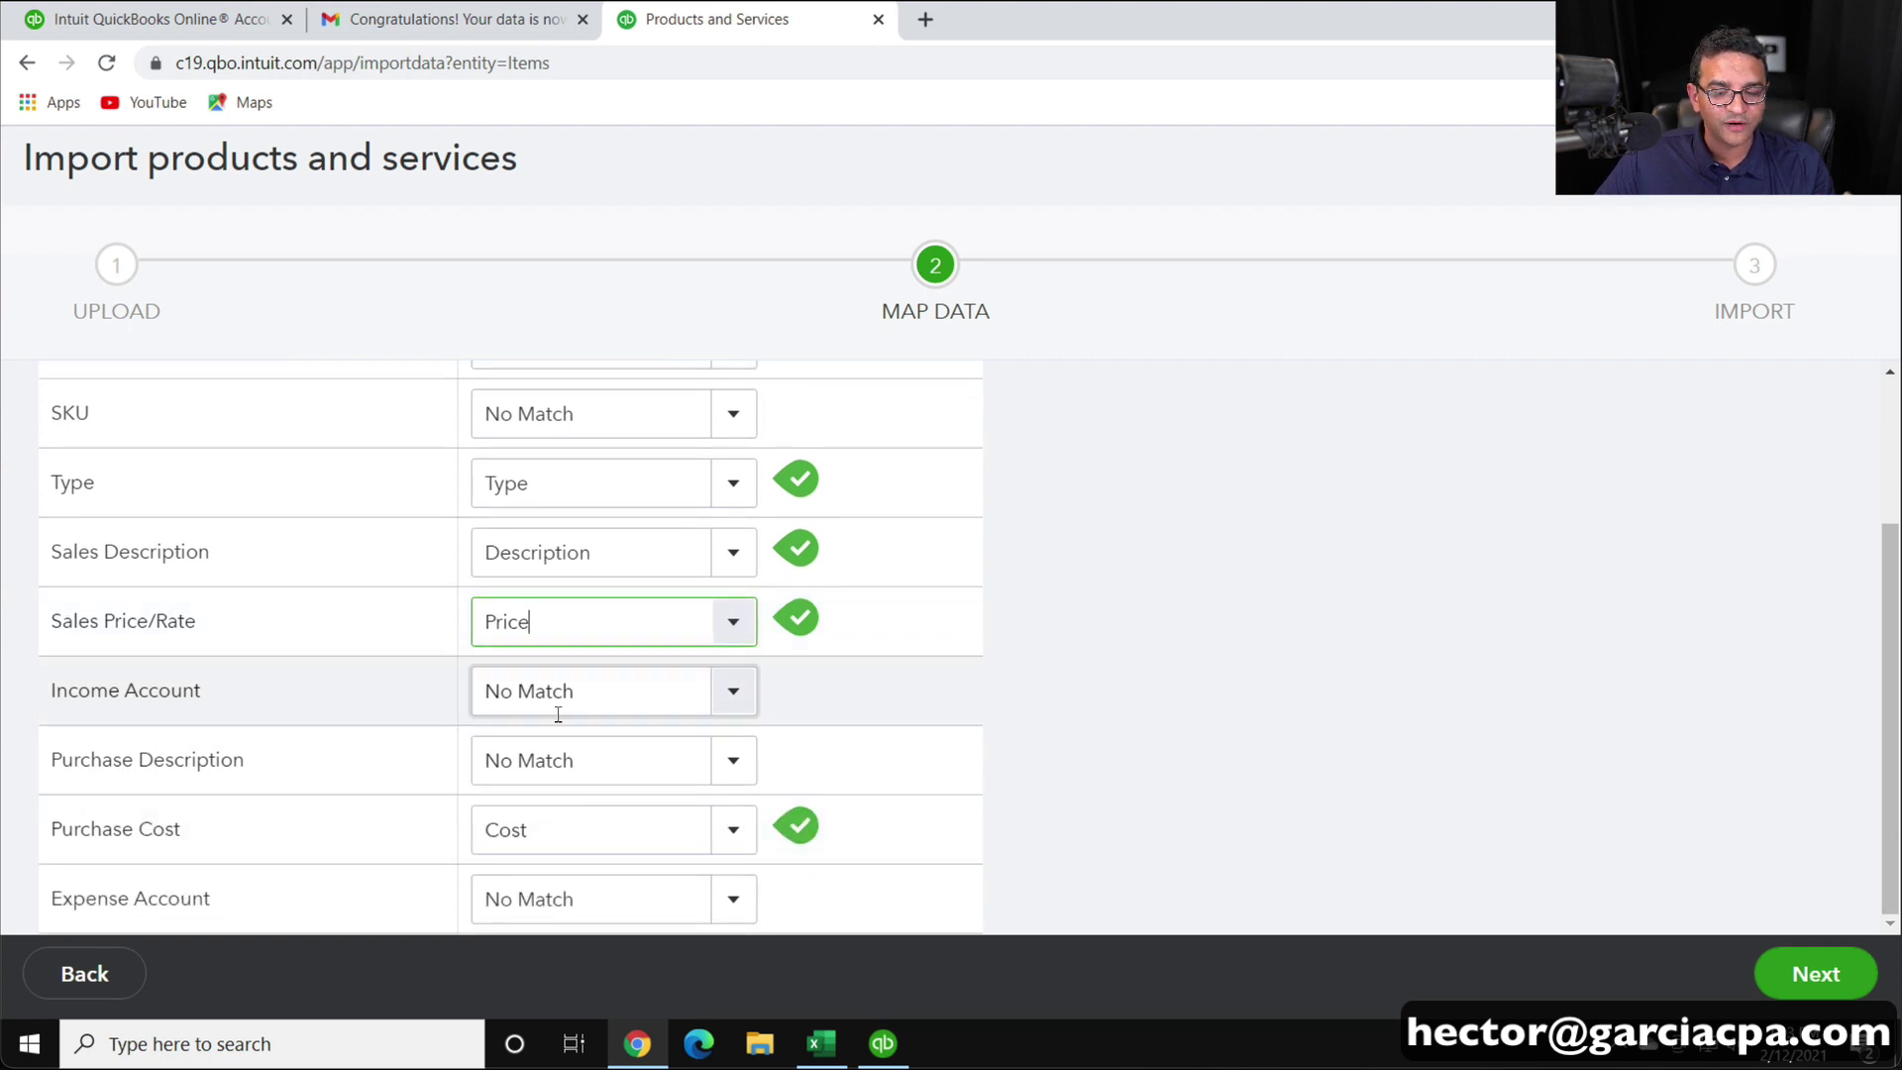
click(594, 768)
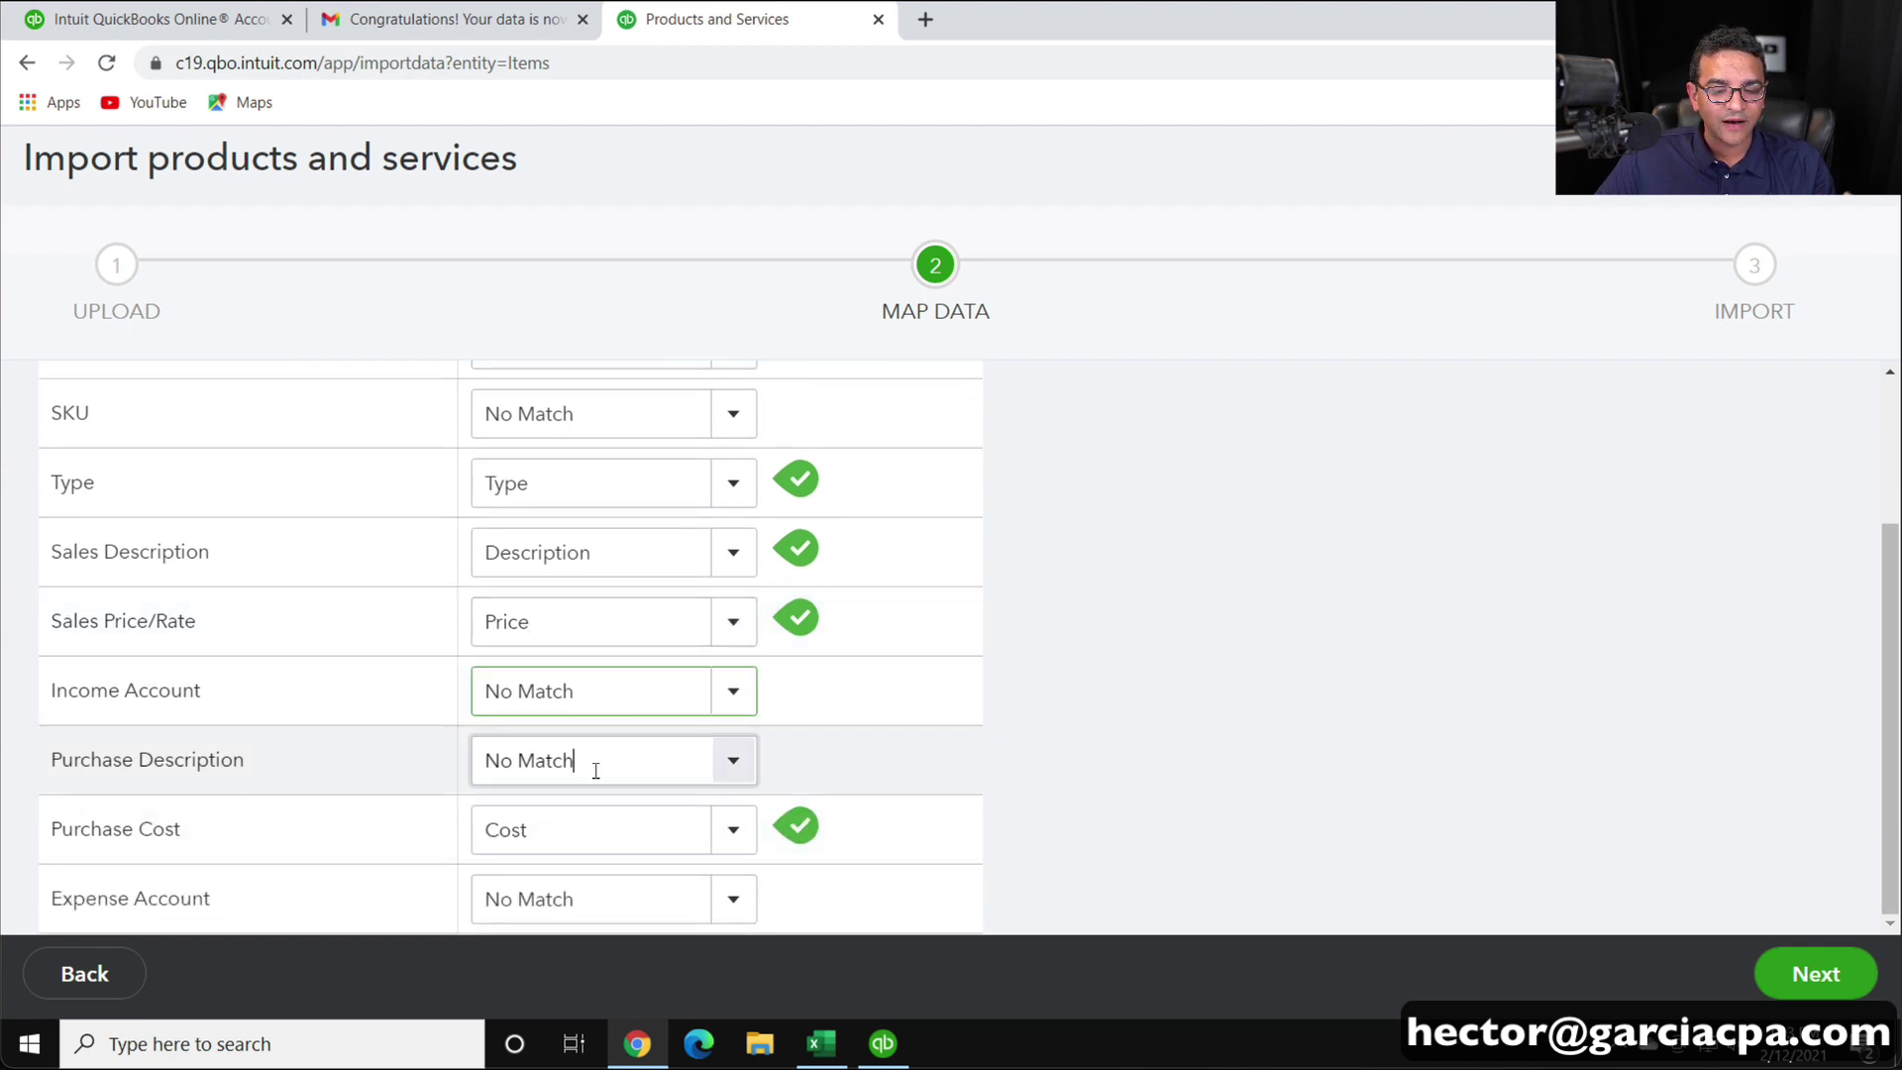
click(599, 916)
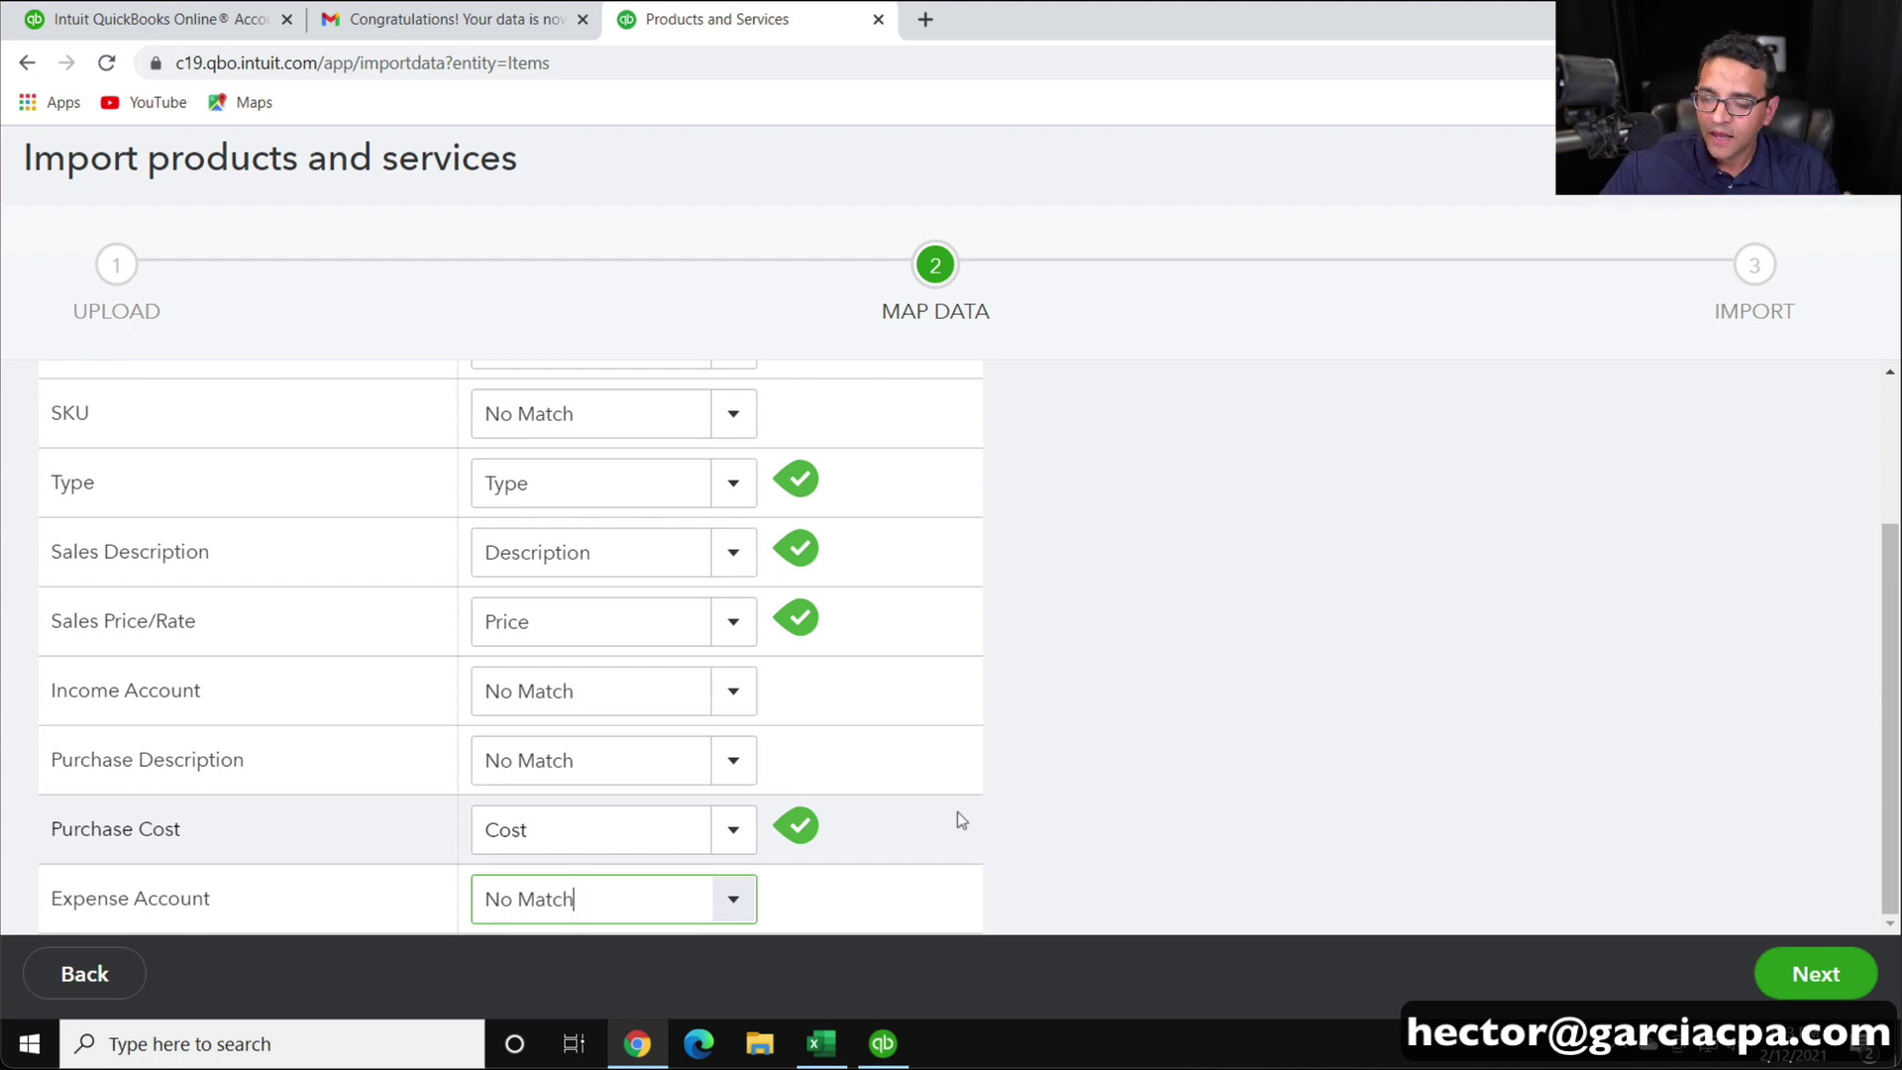
click(1774, 981)
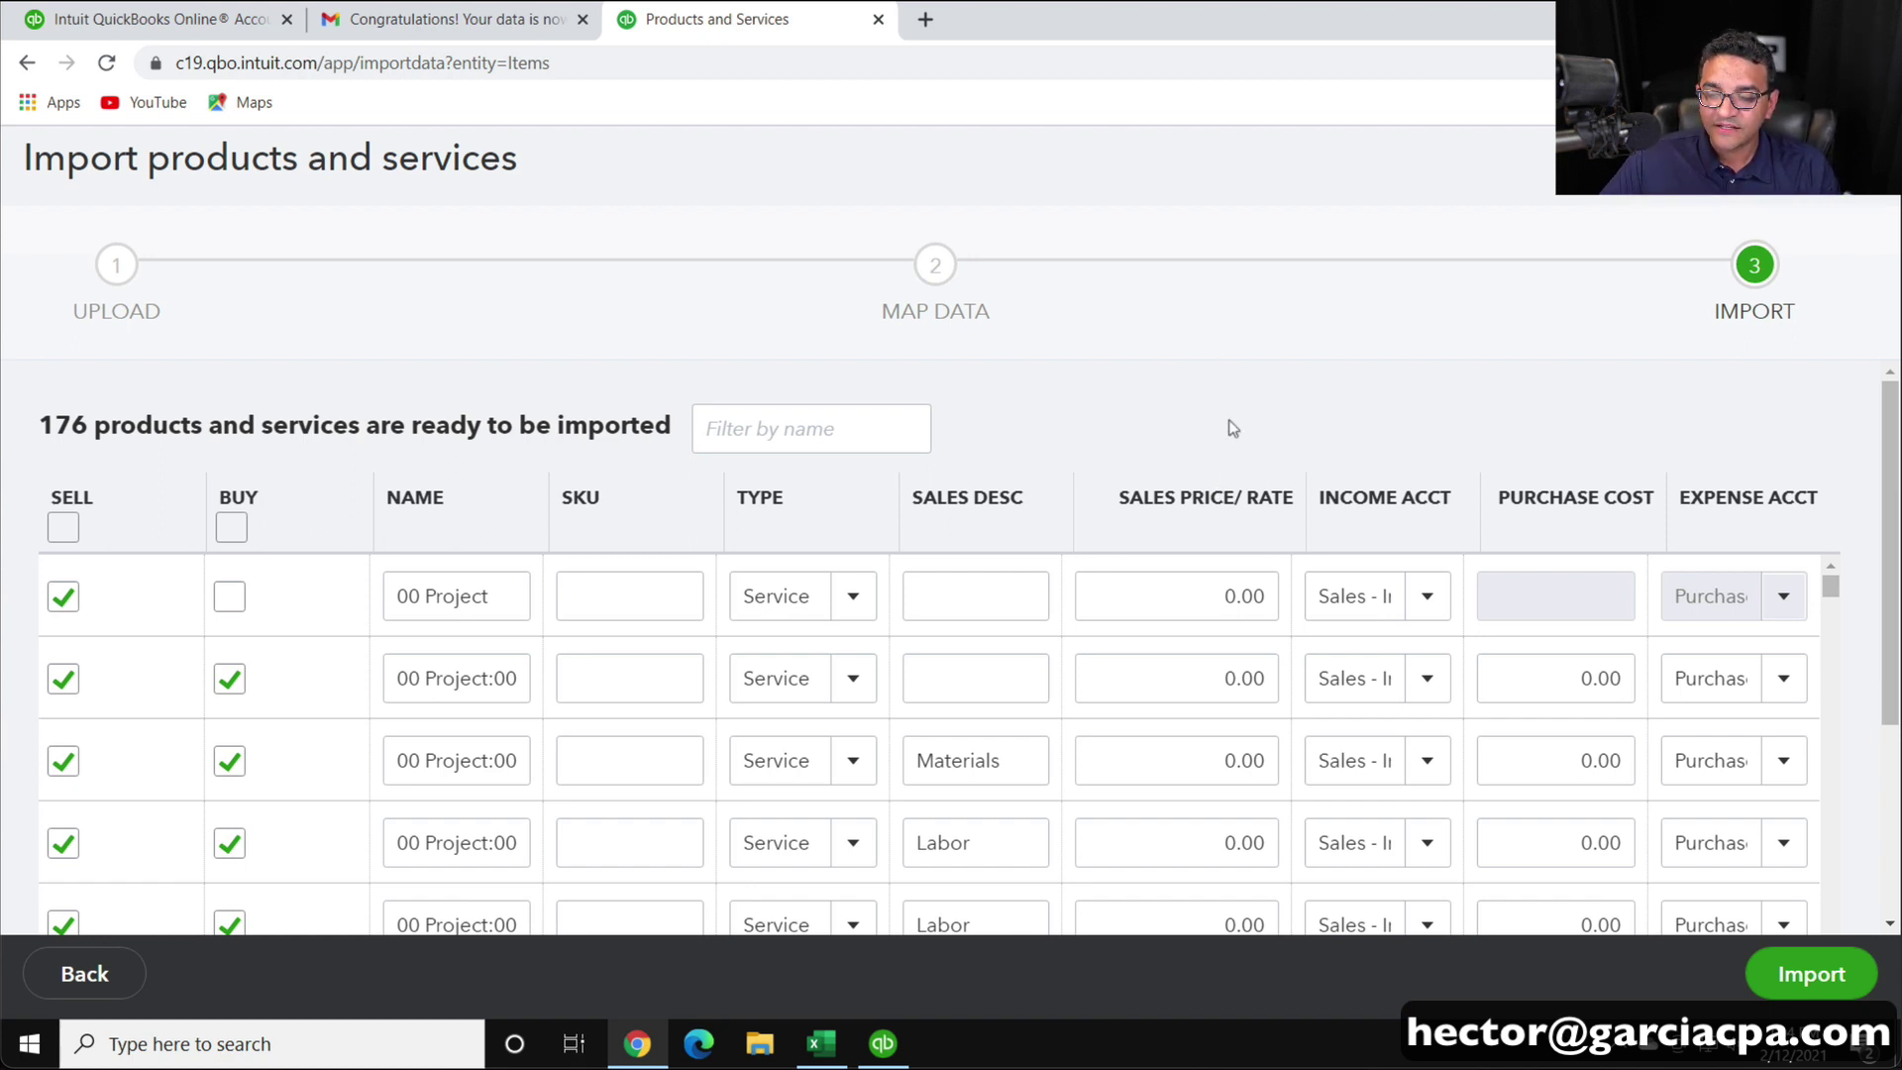
Step: Review the first item's income account and keep Purchases - Expenses as the second item's expense account
scroll(1232, 428, down, 3)
scroll(1231, 421, up, 1)
click(1424, 477)
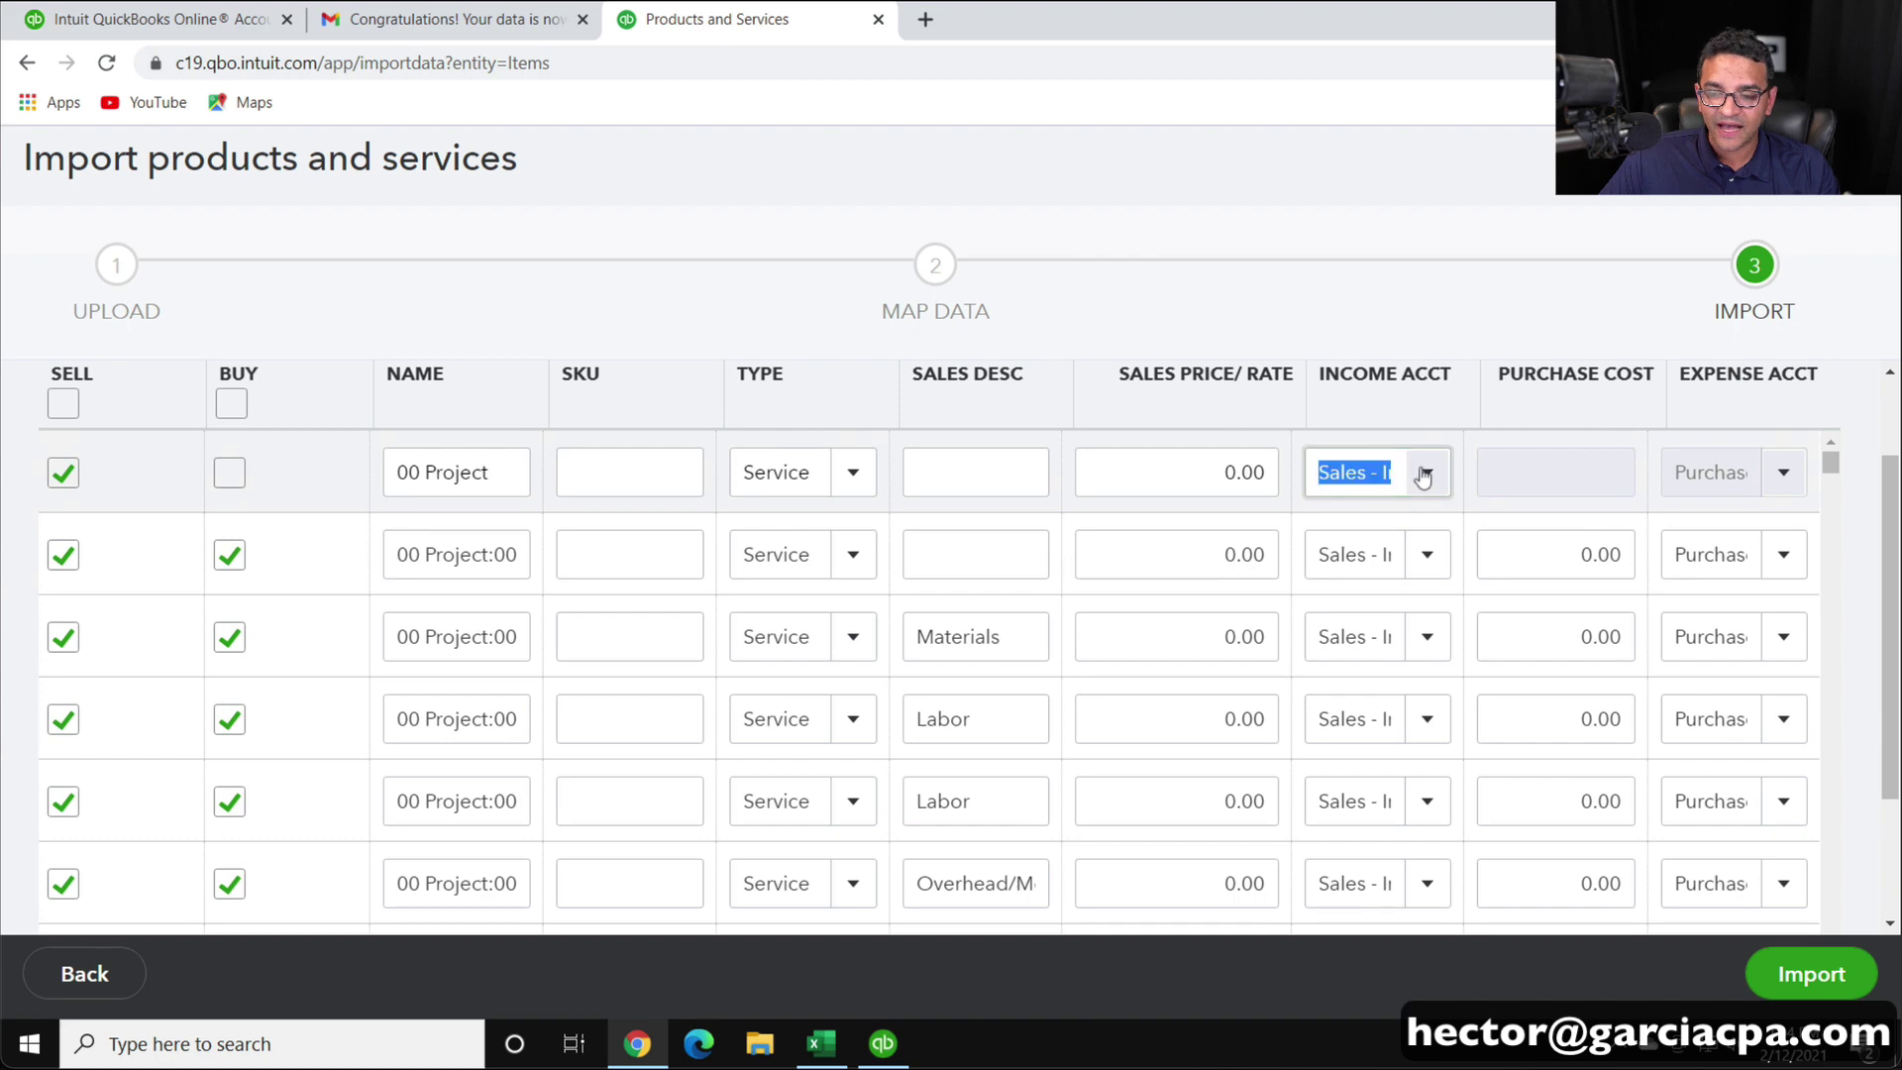
click(1424, 476)
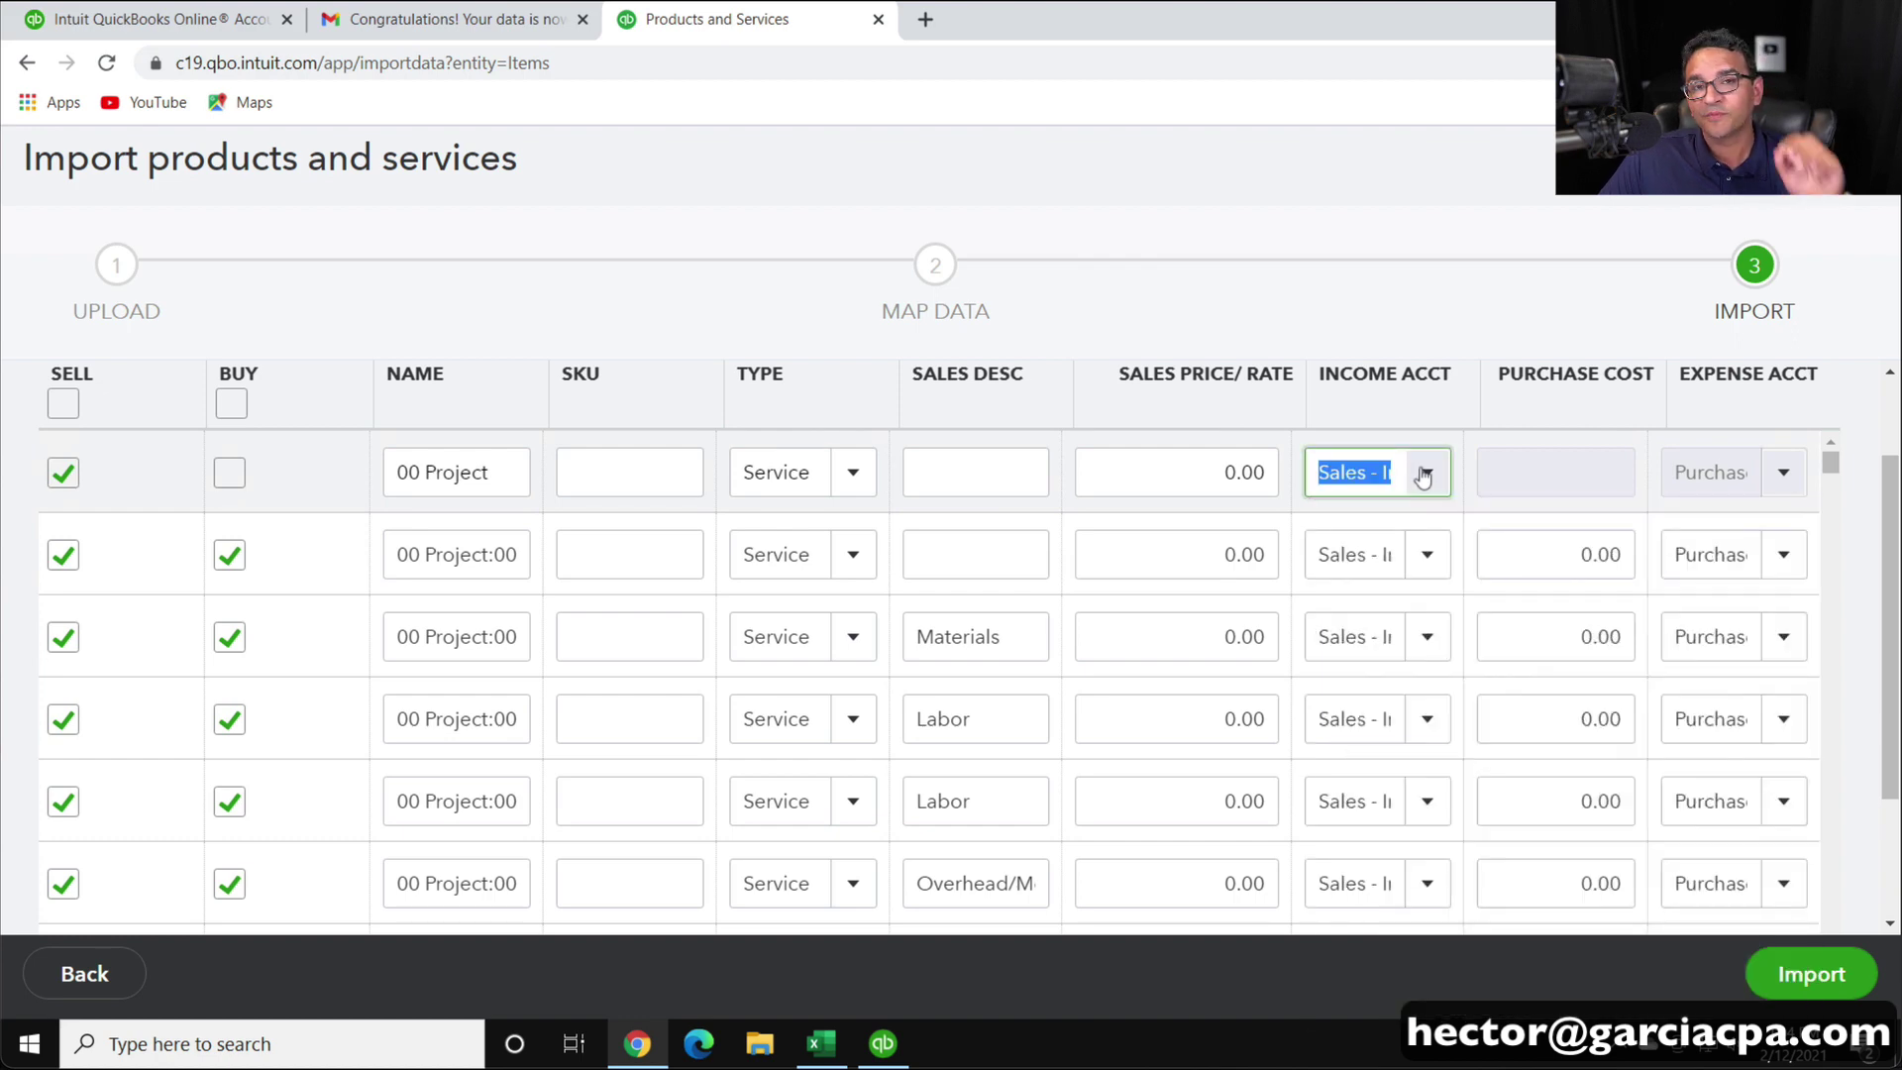
click(1424, 476)
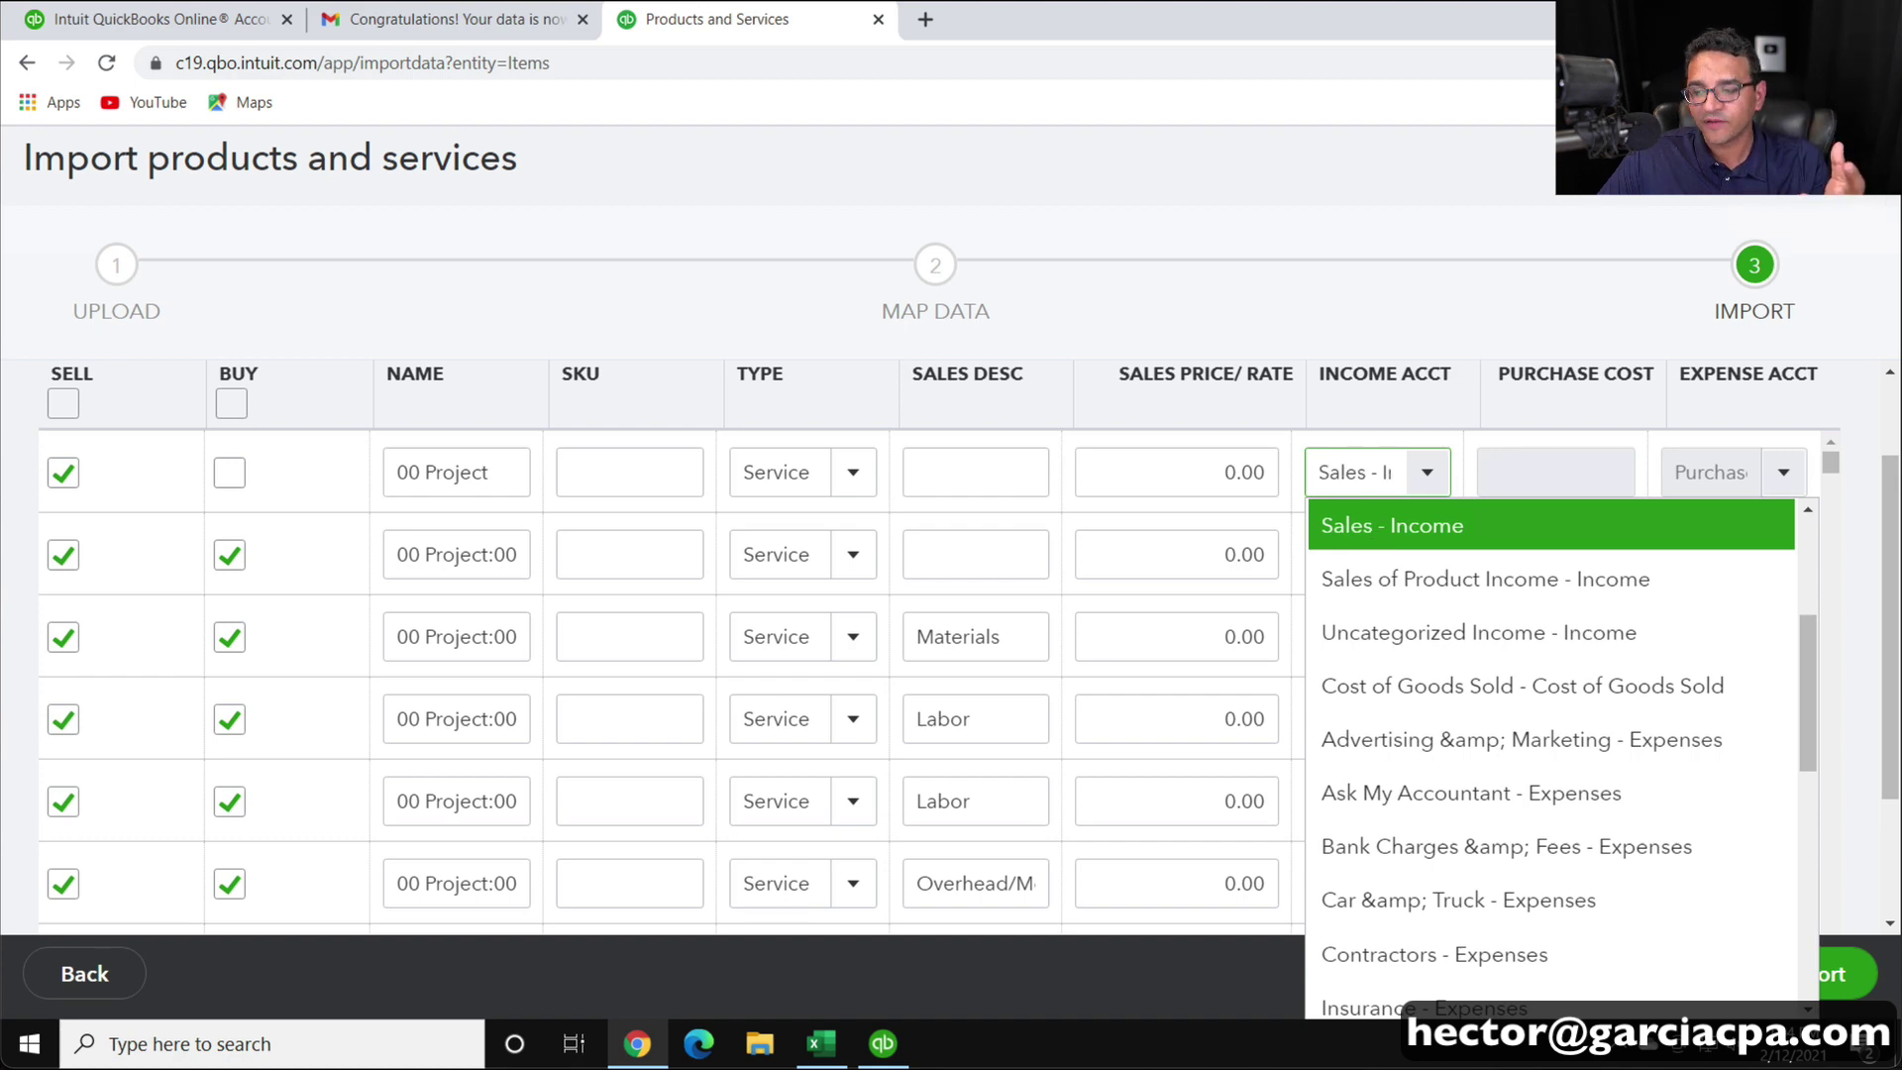
click(1772, 557)
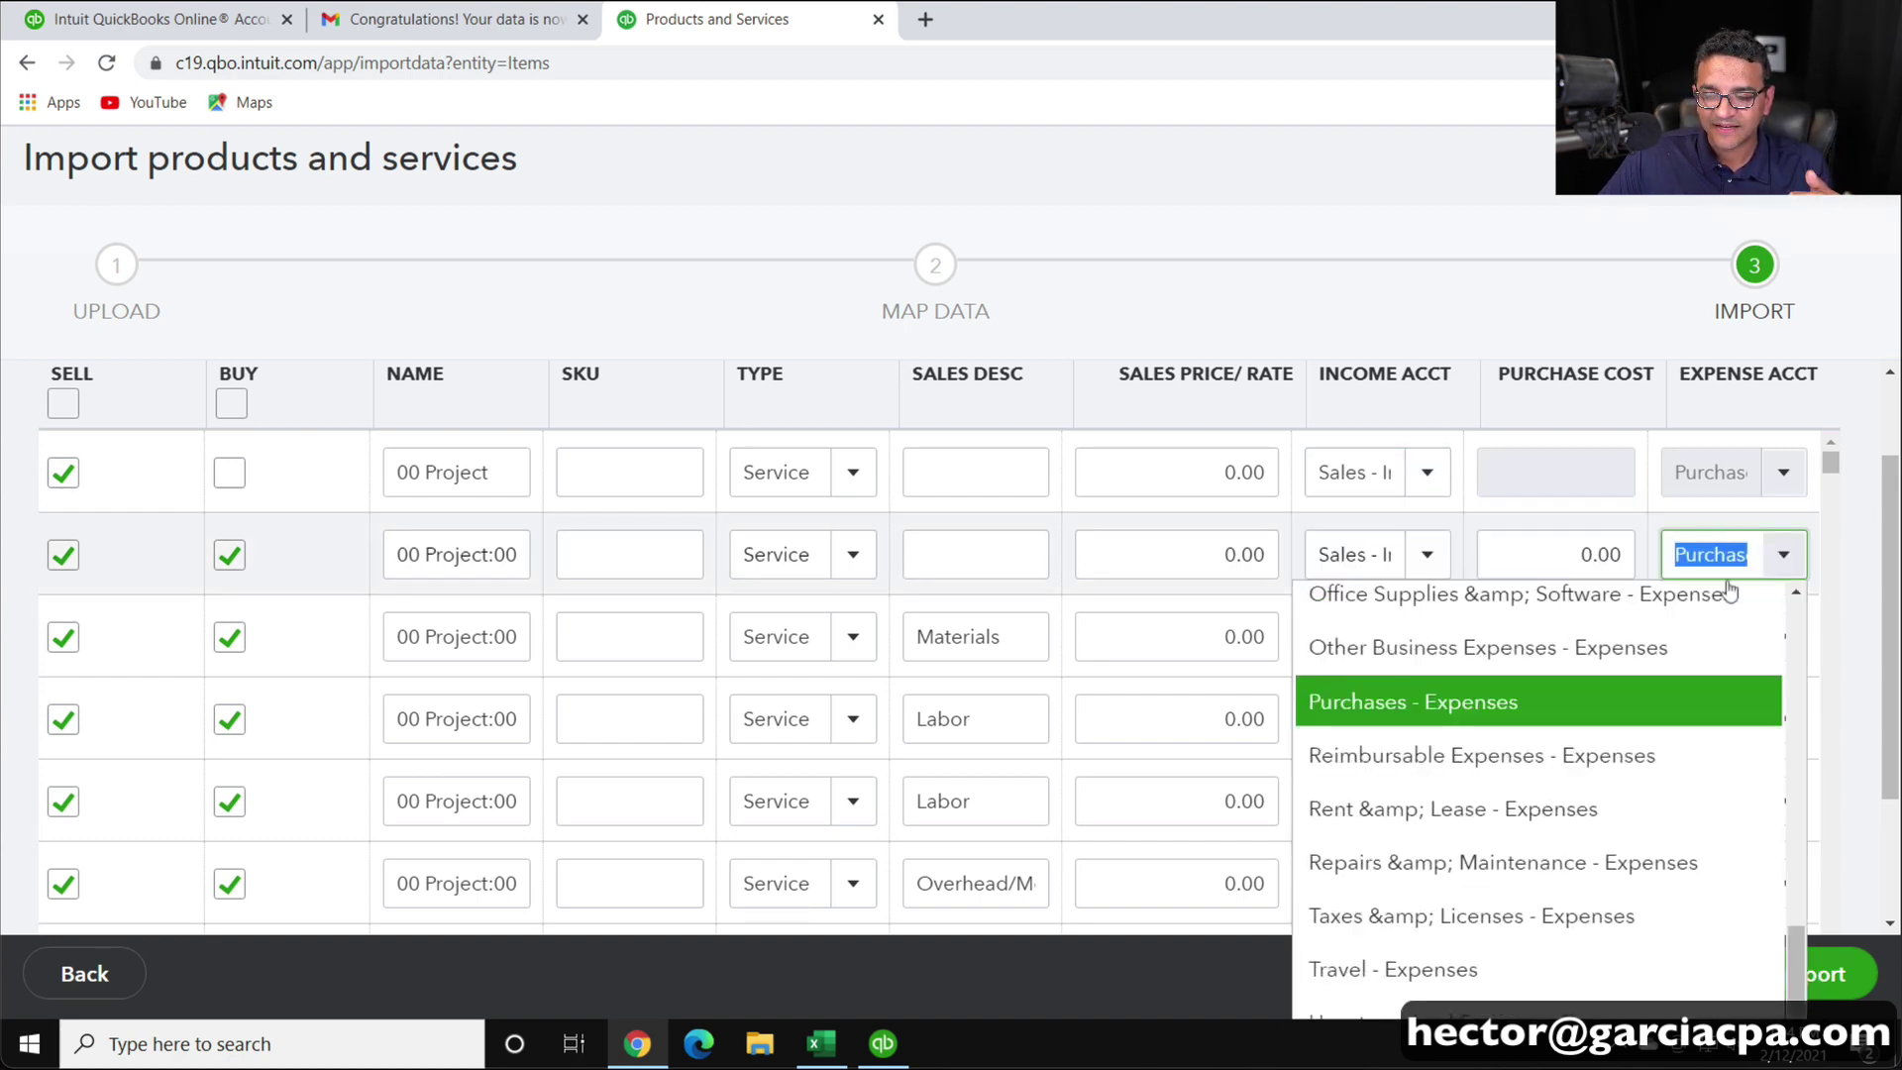
click(1463, 702)
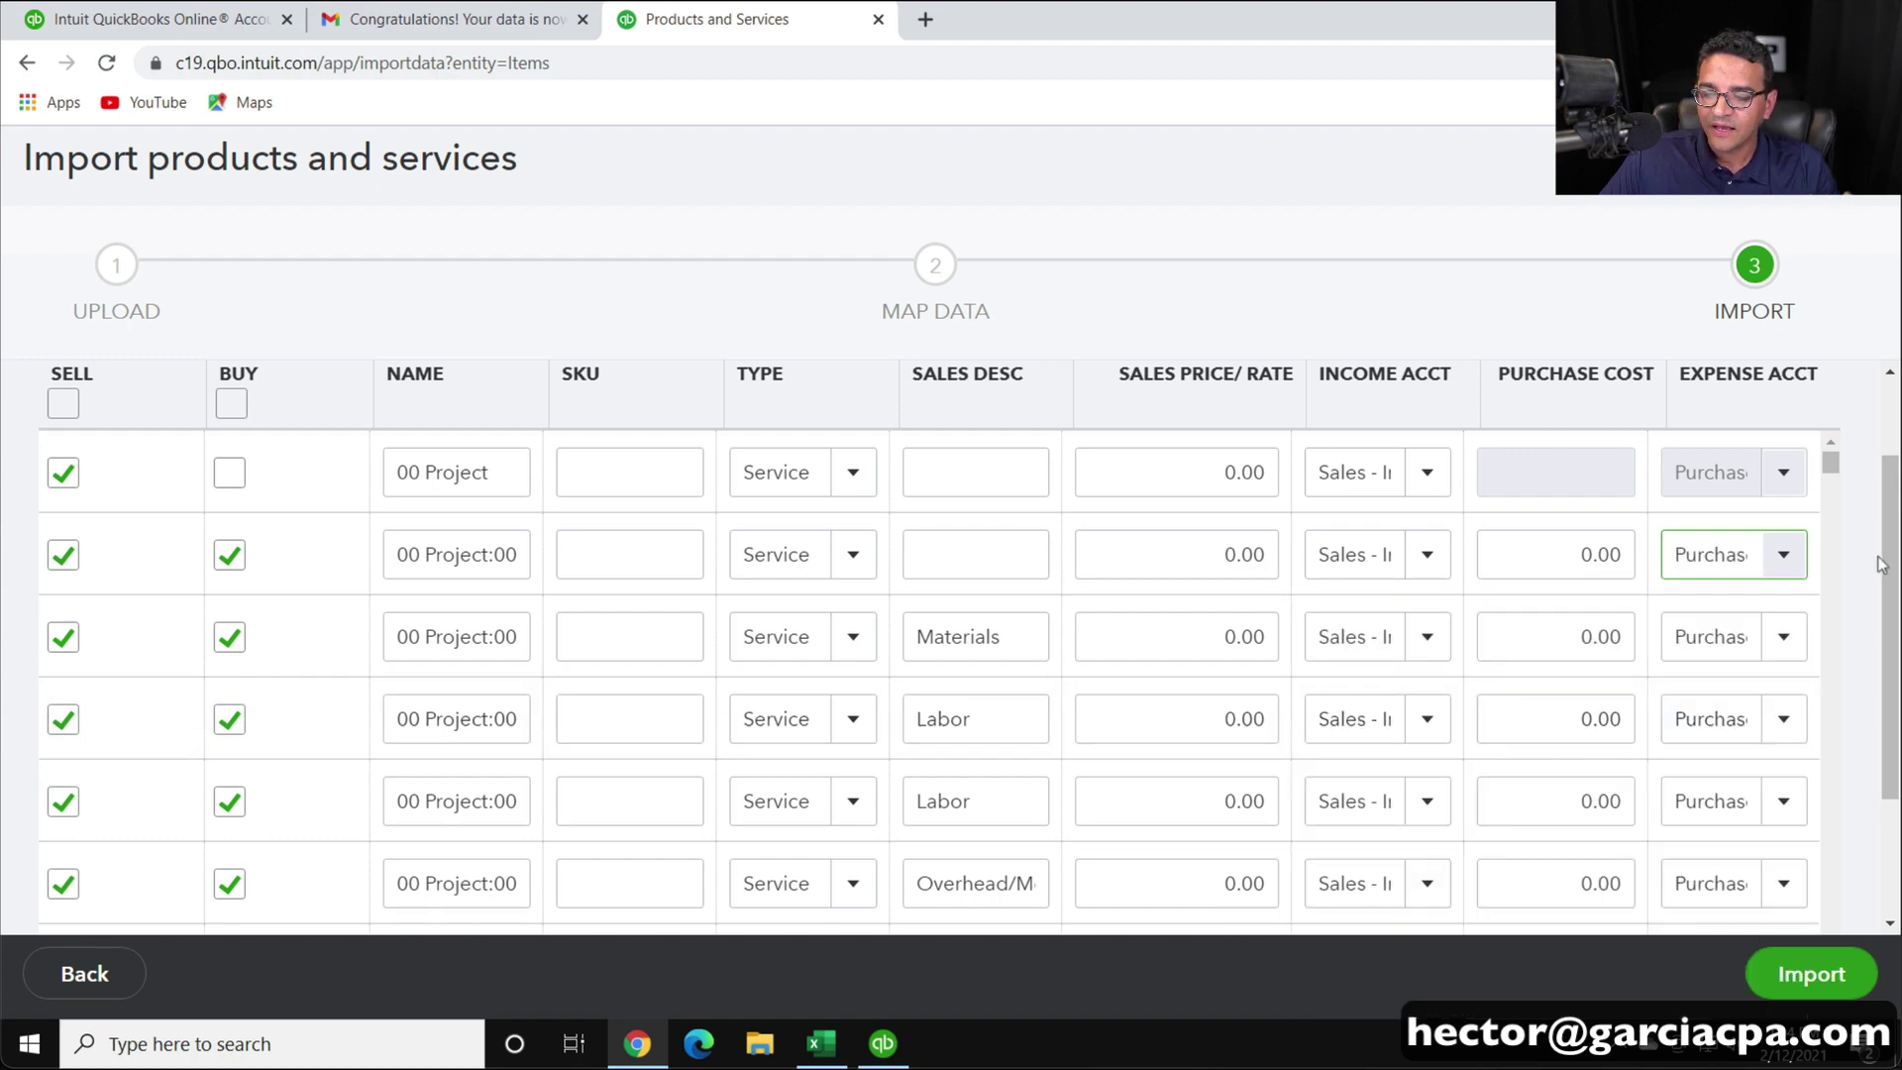
drag(1886, 580, 1885, 693)
drag(1885, 574, 1890, 522)
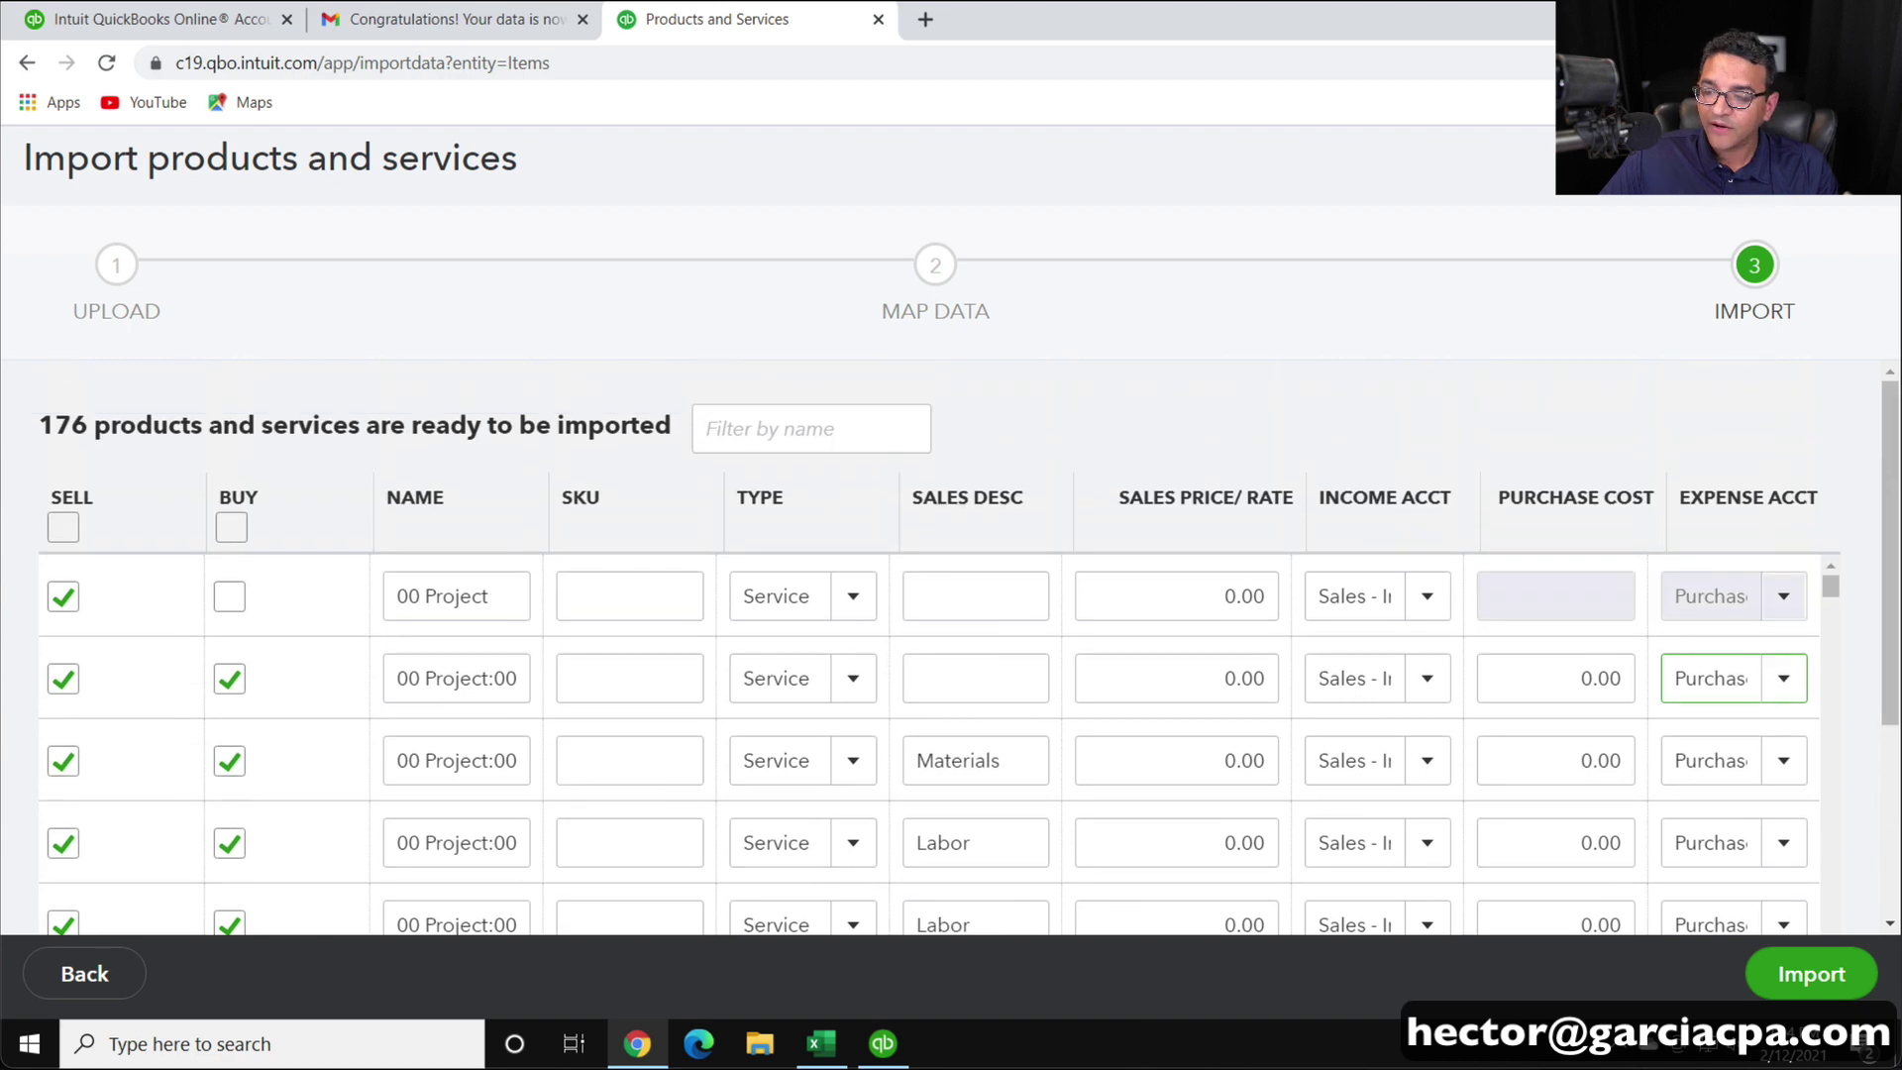
Step: Leave the products import without saving and start a Chart of Accounts import from Import data
key(Escape)
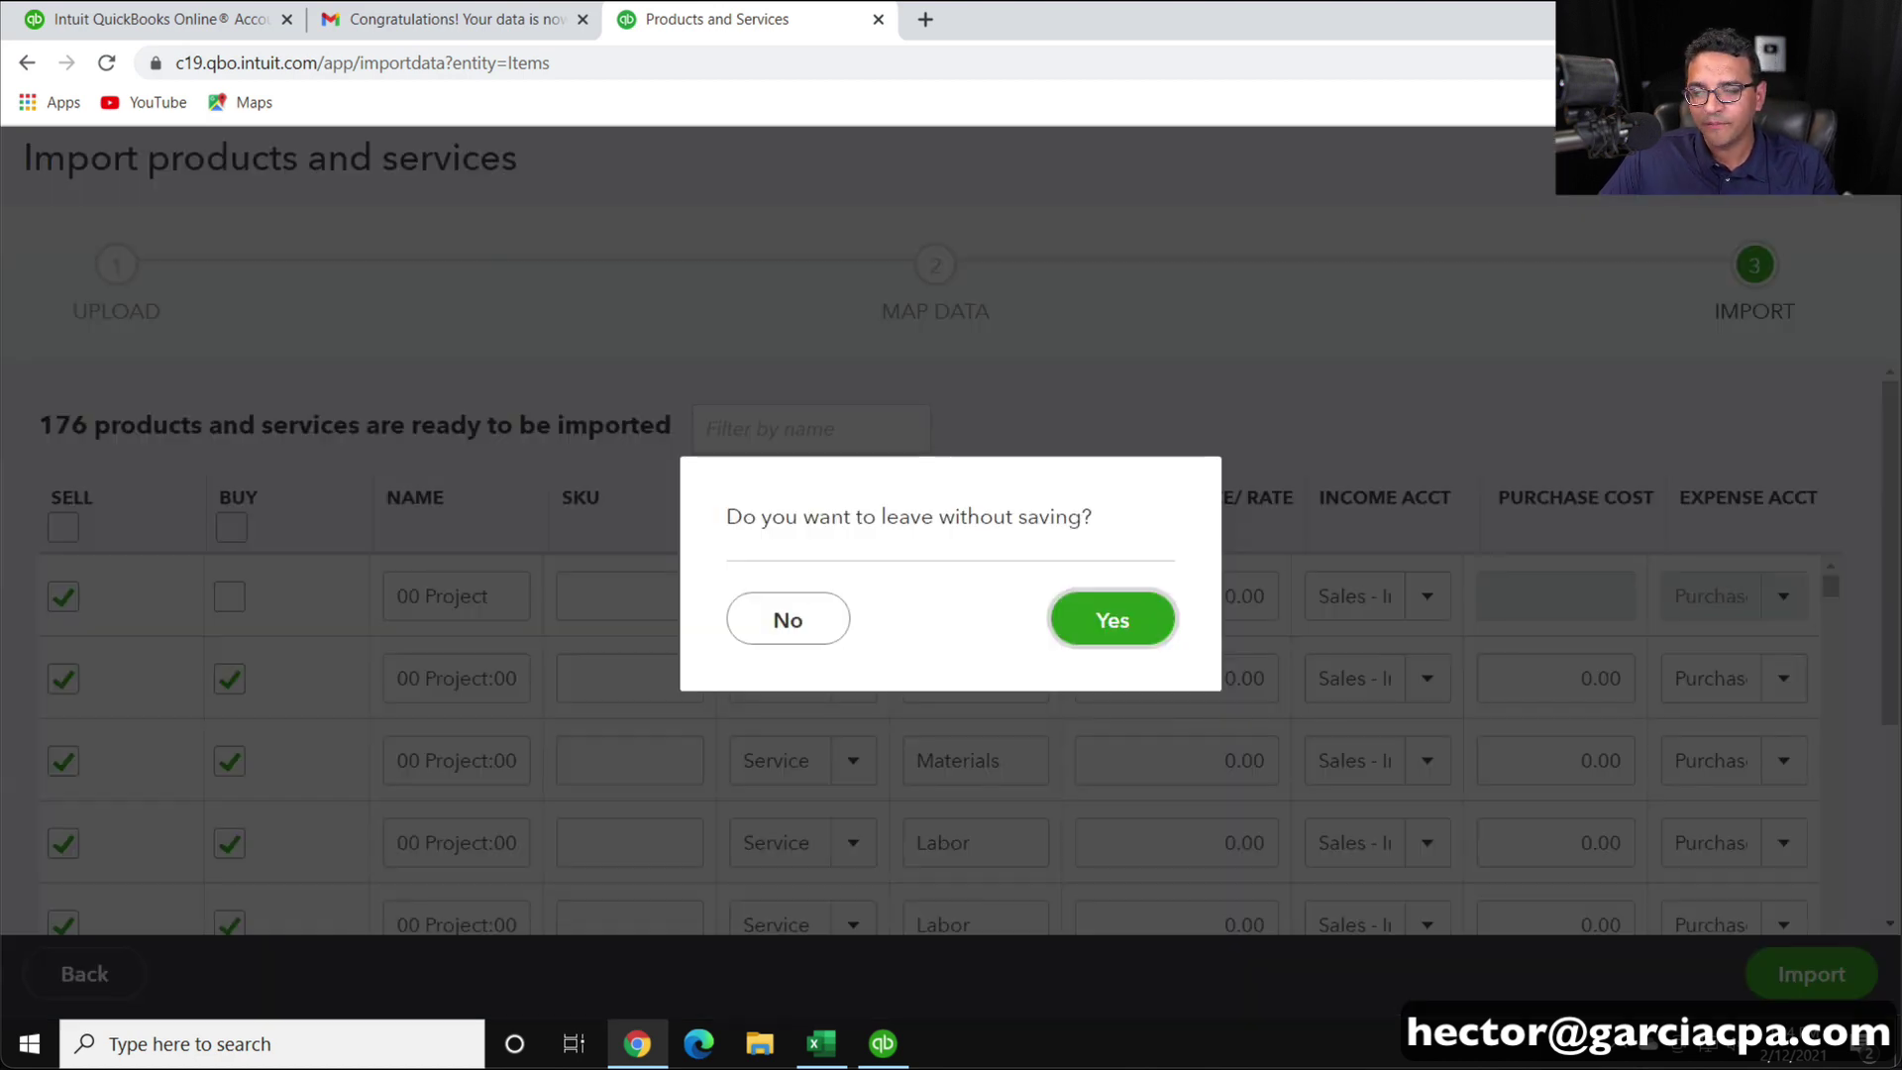
click(1115, 624)
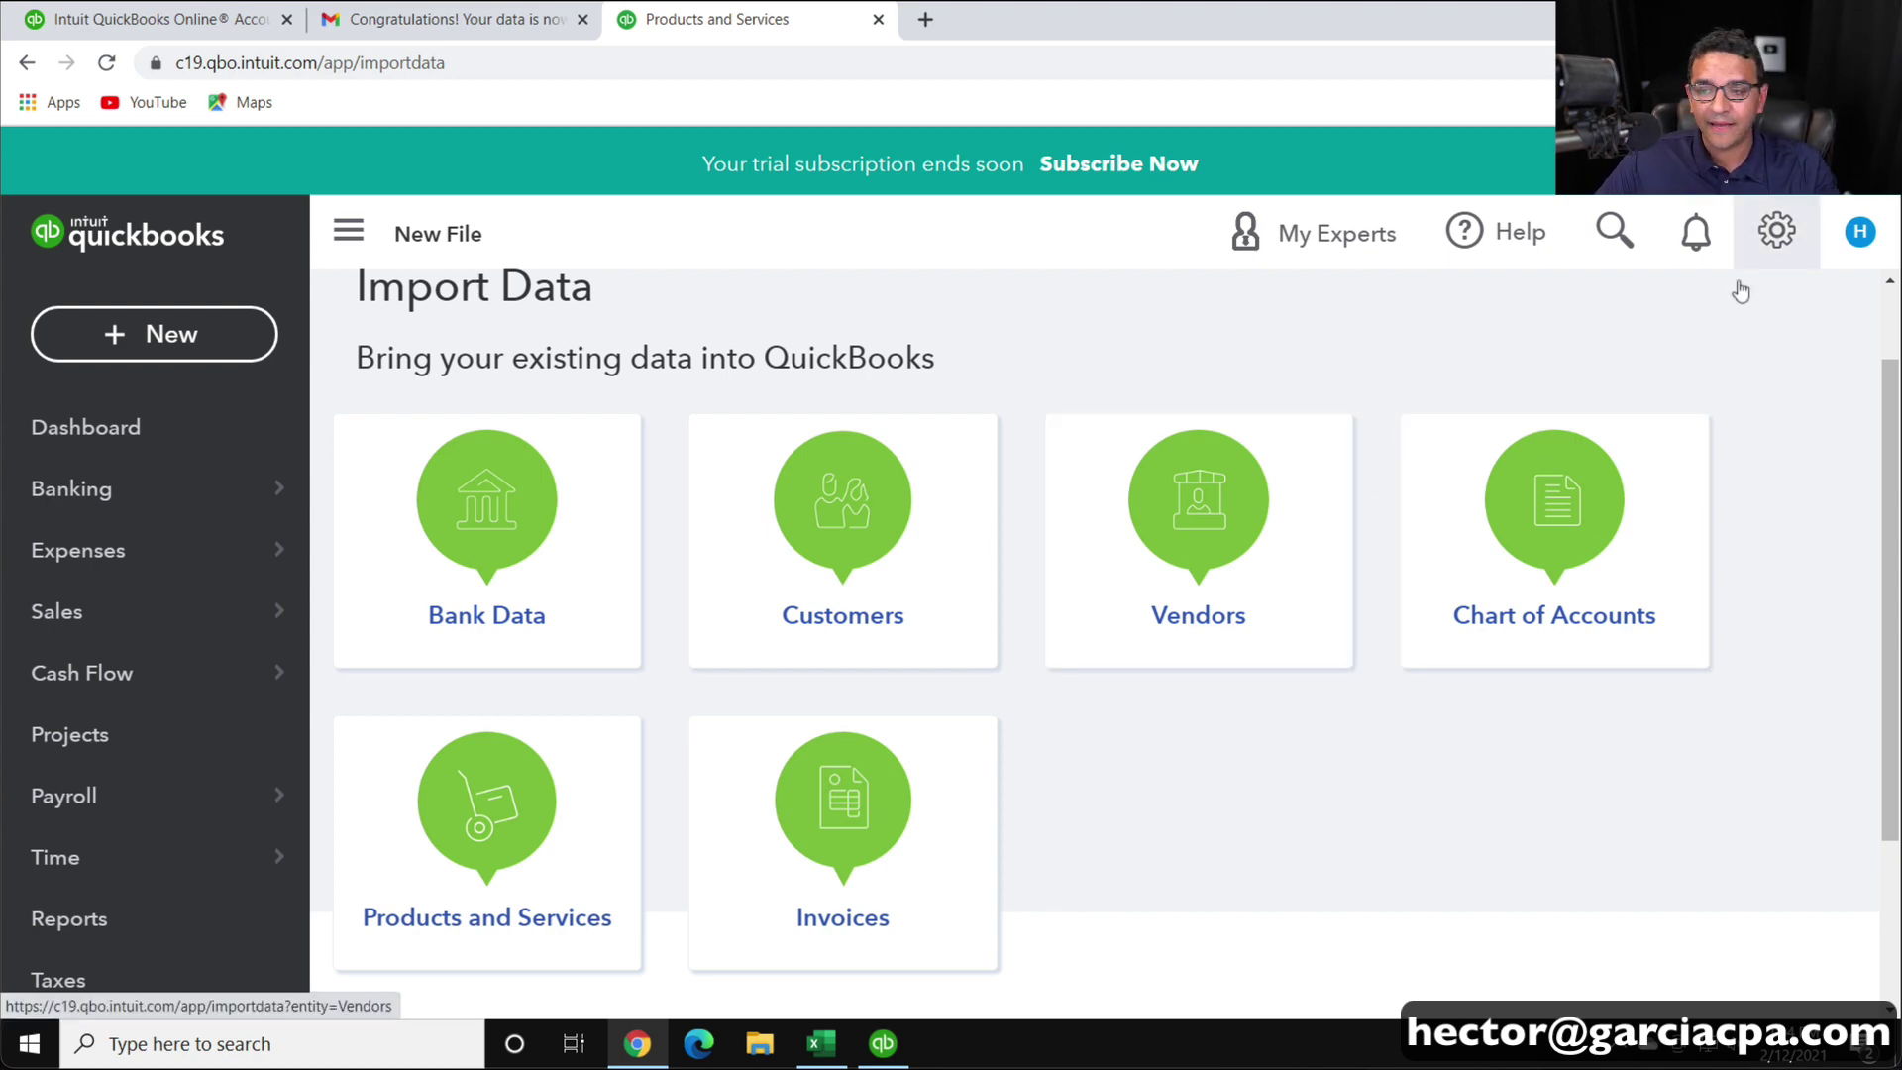
click(1777, 231)
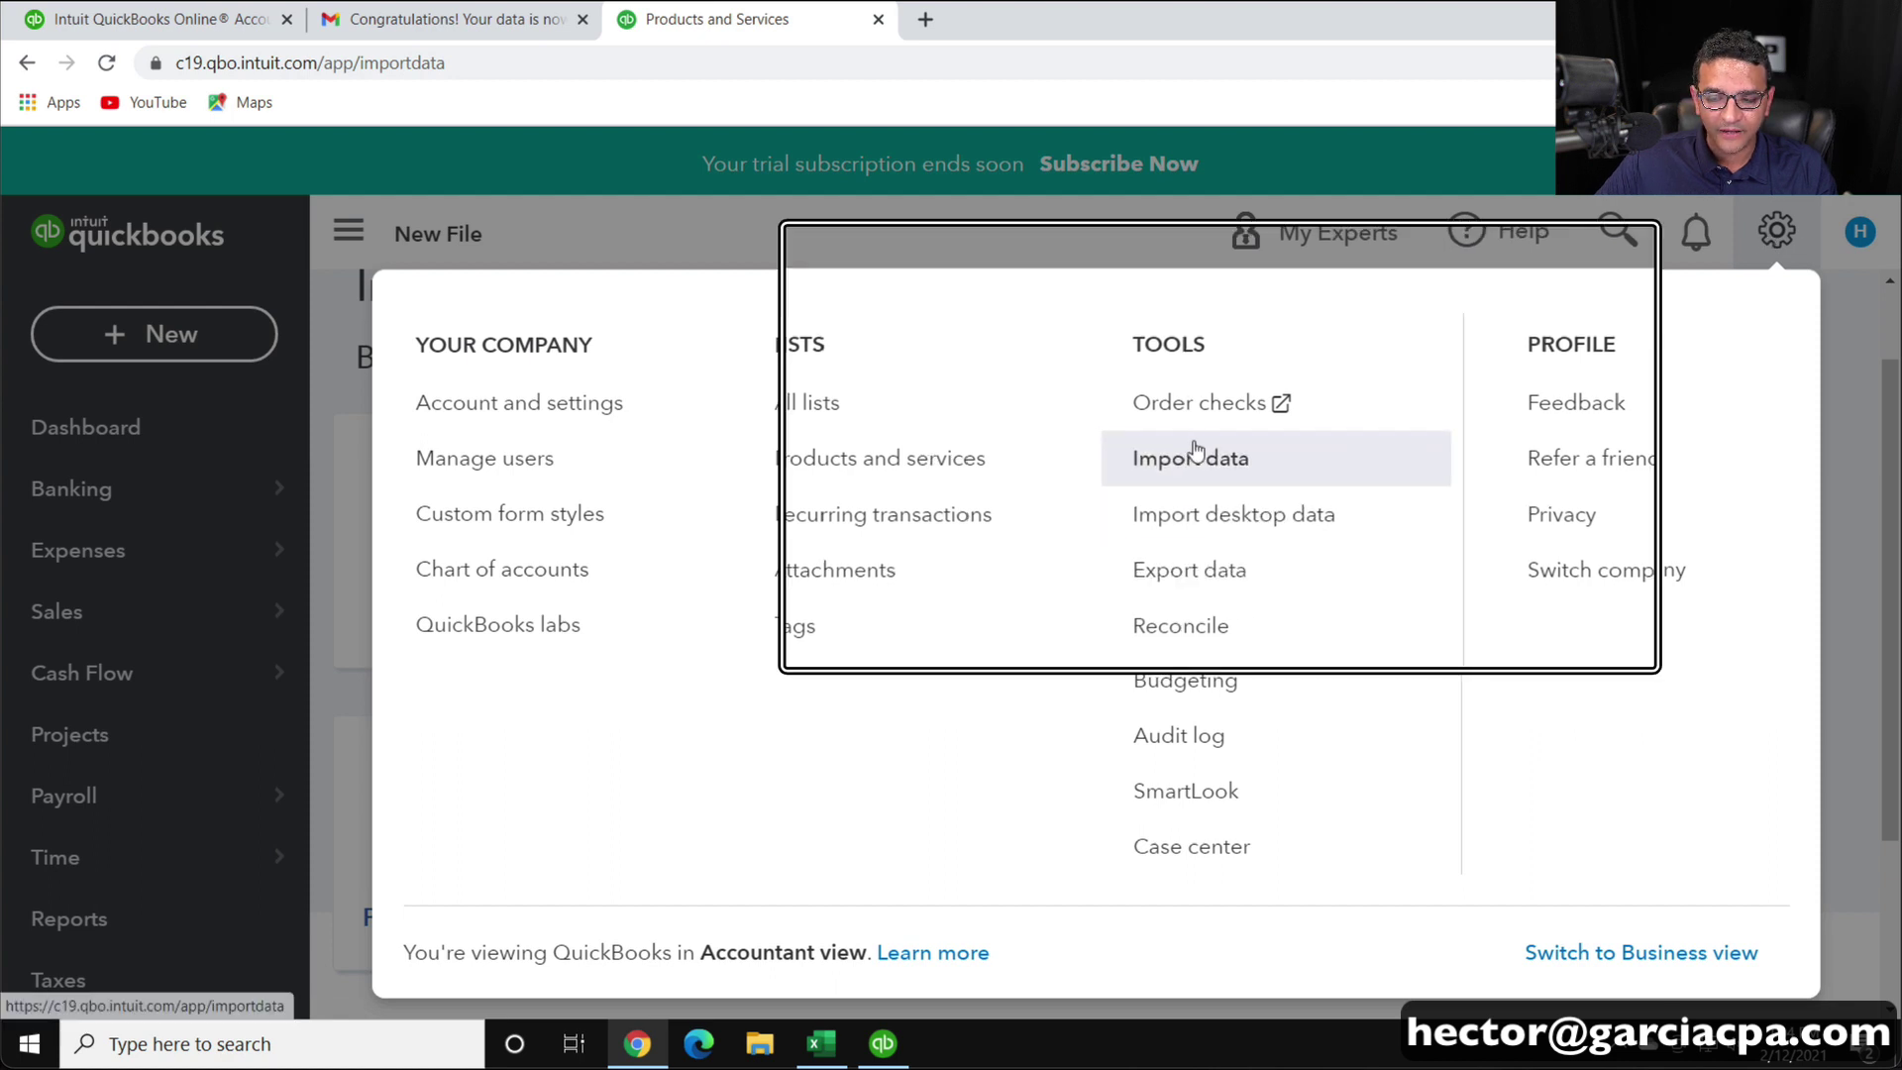
click(1823, 389)
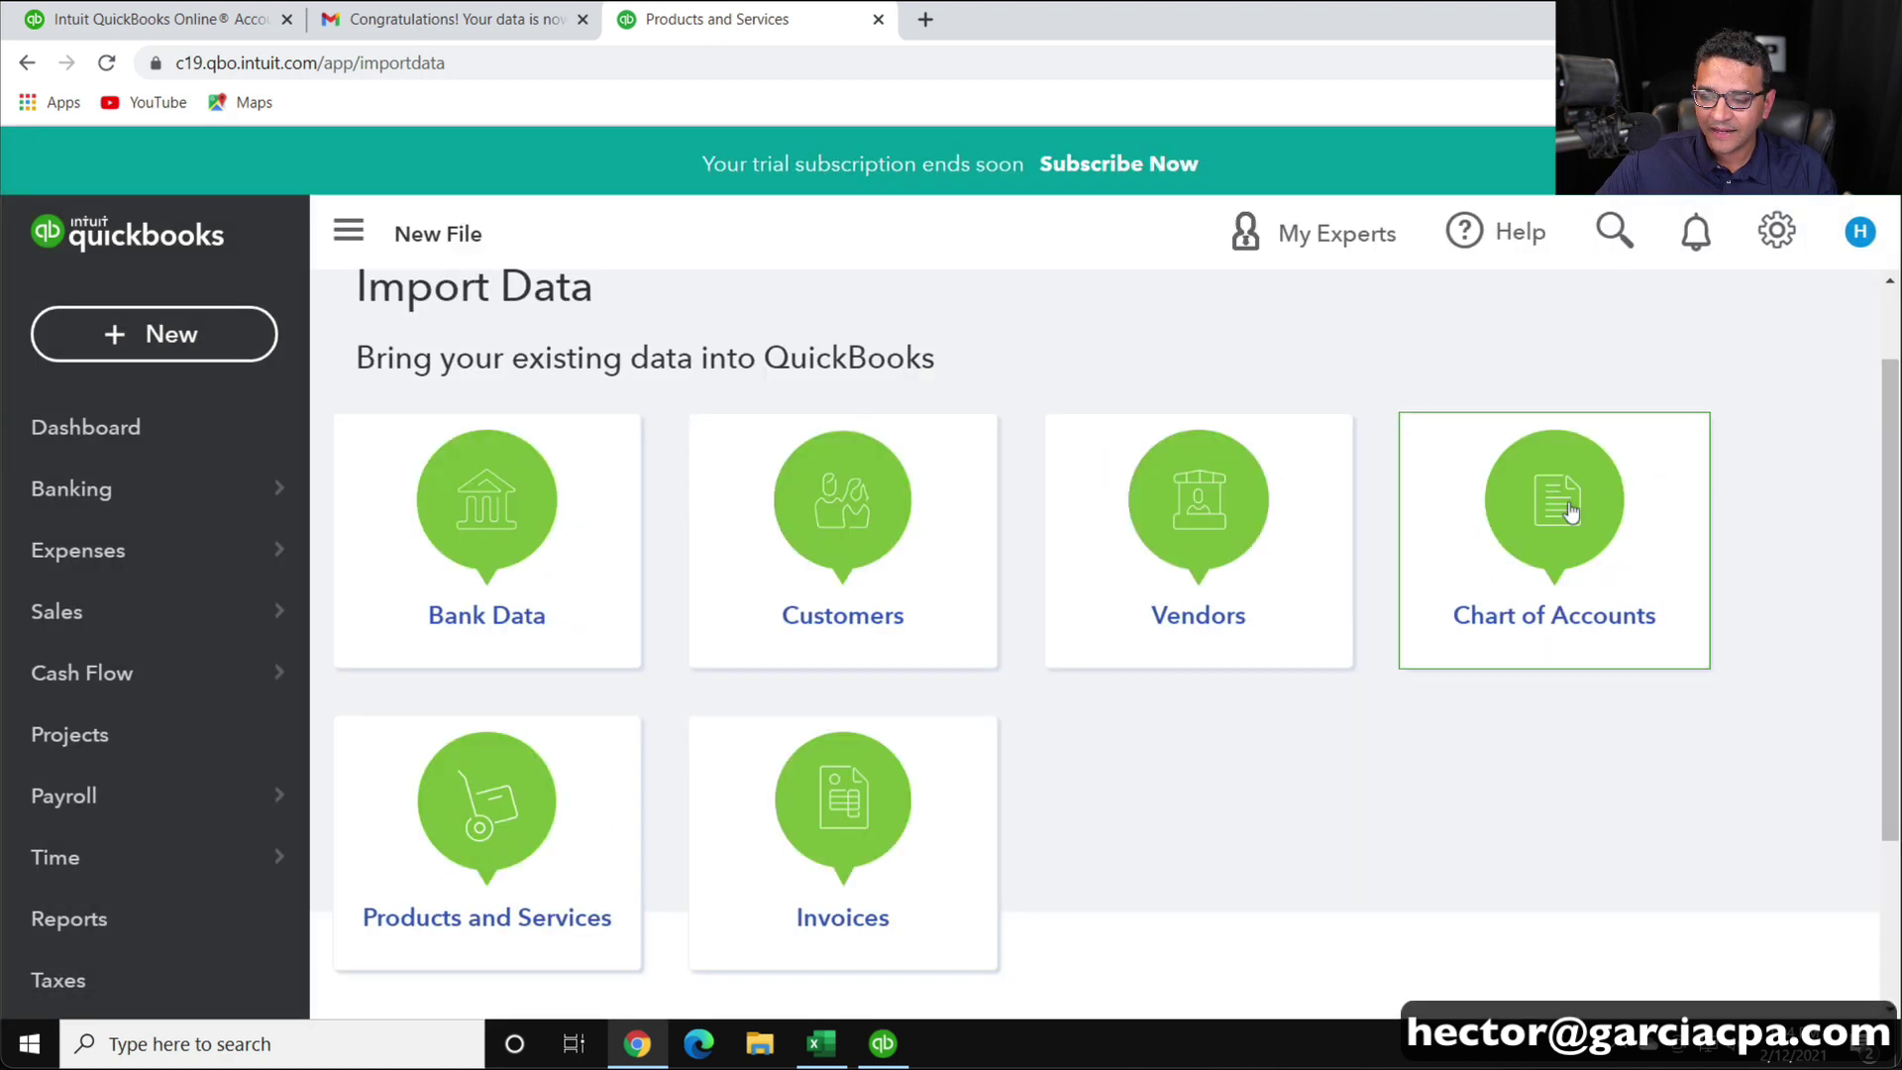
click(1533, 539)
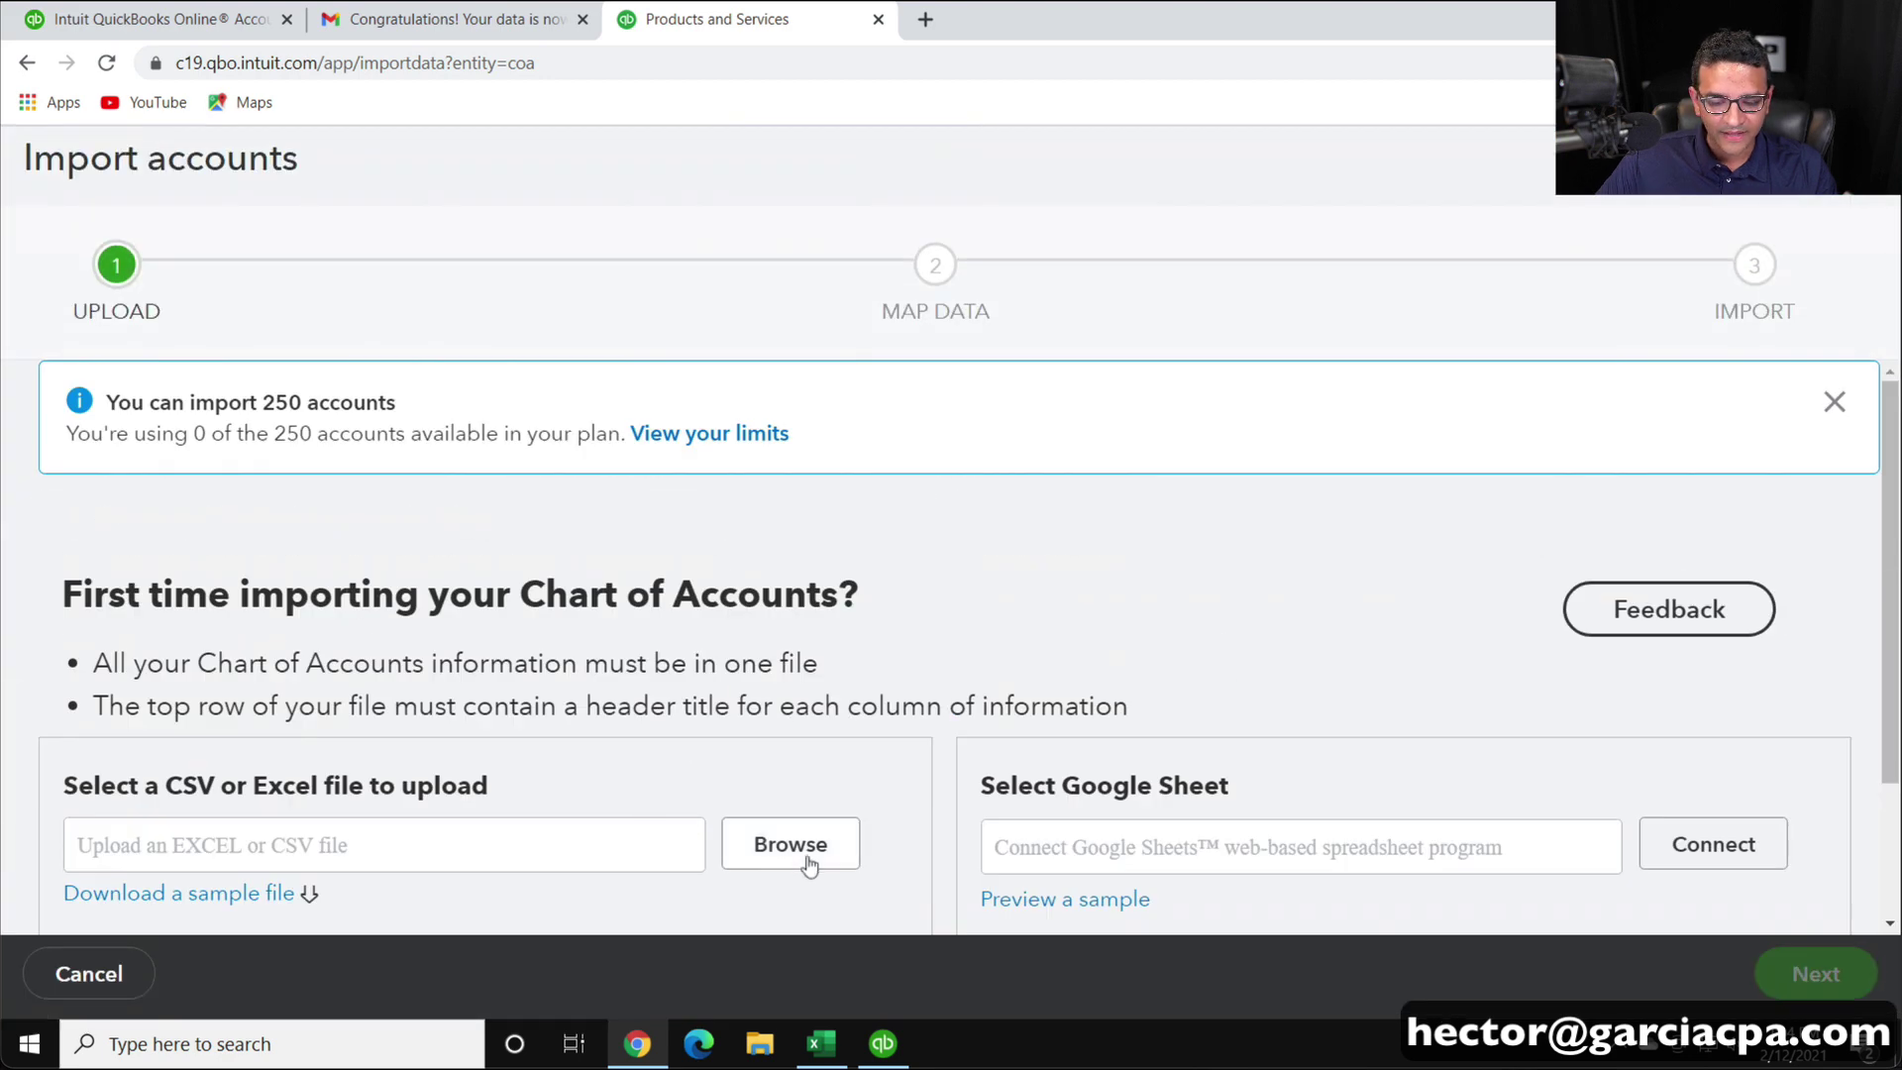
Step: Upload BLANK+FILE+CONTRACTORS_Account+List.xlsx and reach mapping, leaving Account number as No Match
click(792, 844)
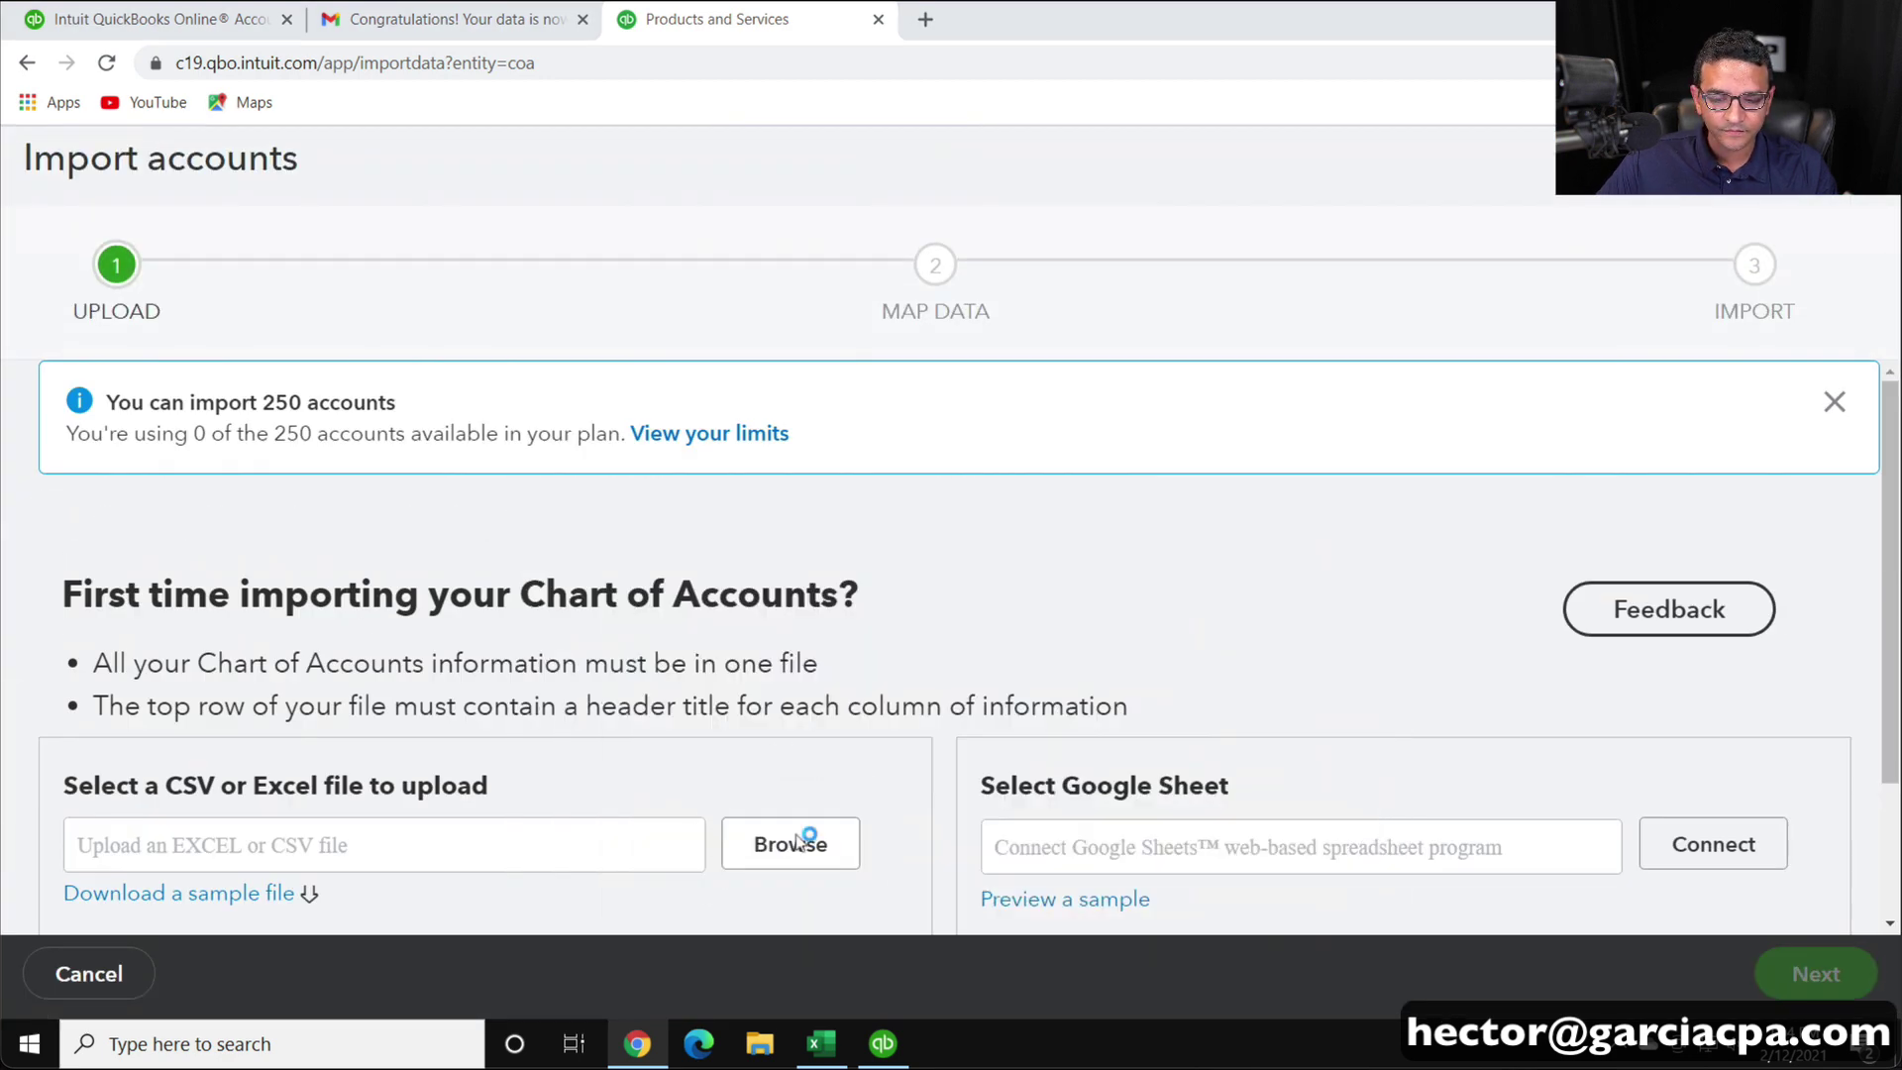
click(362, 238)
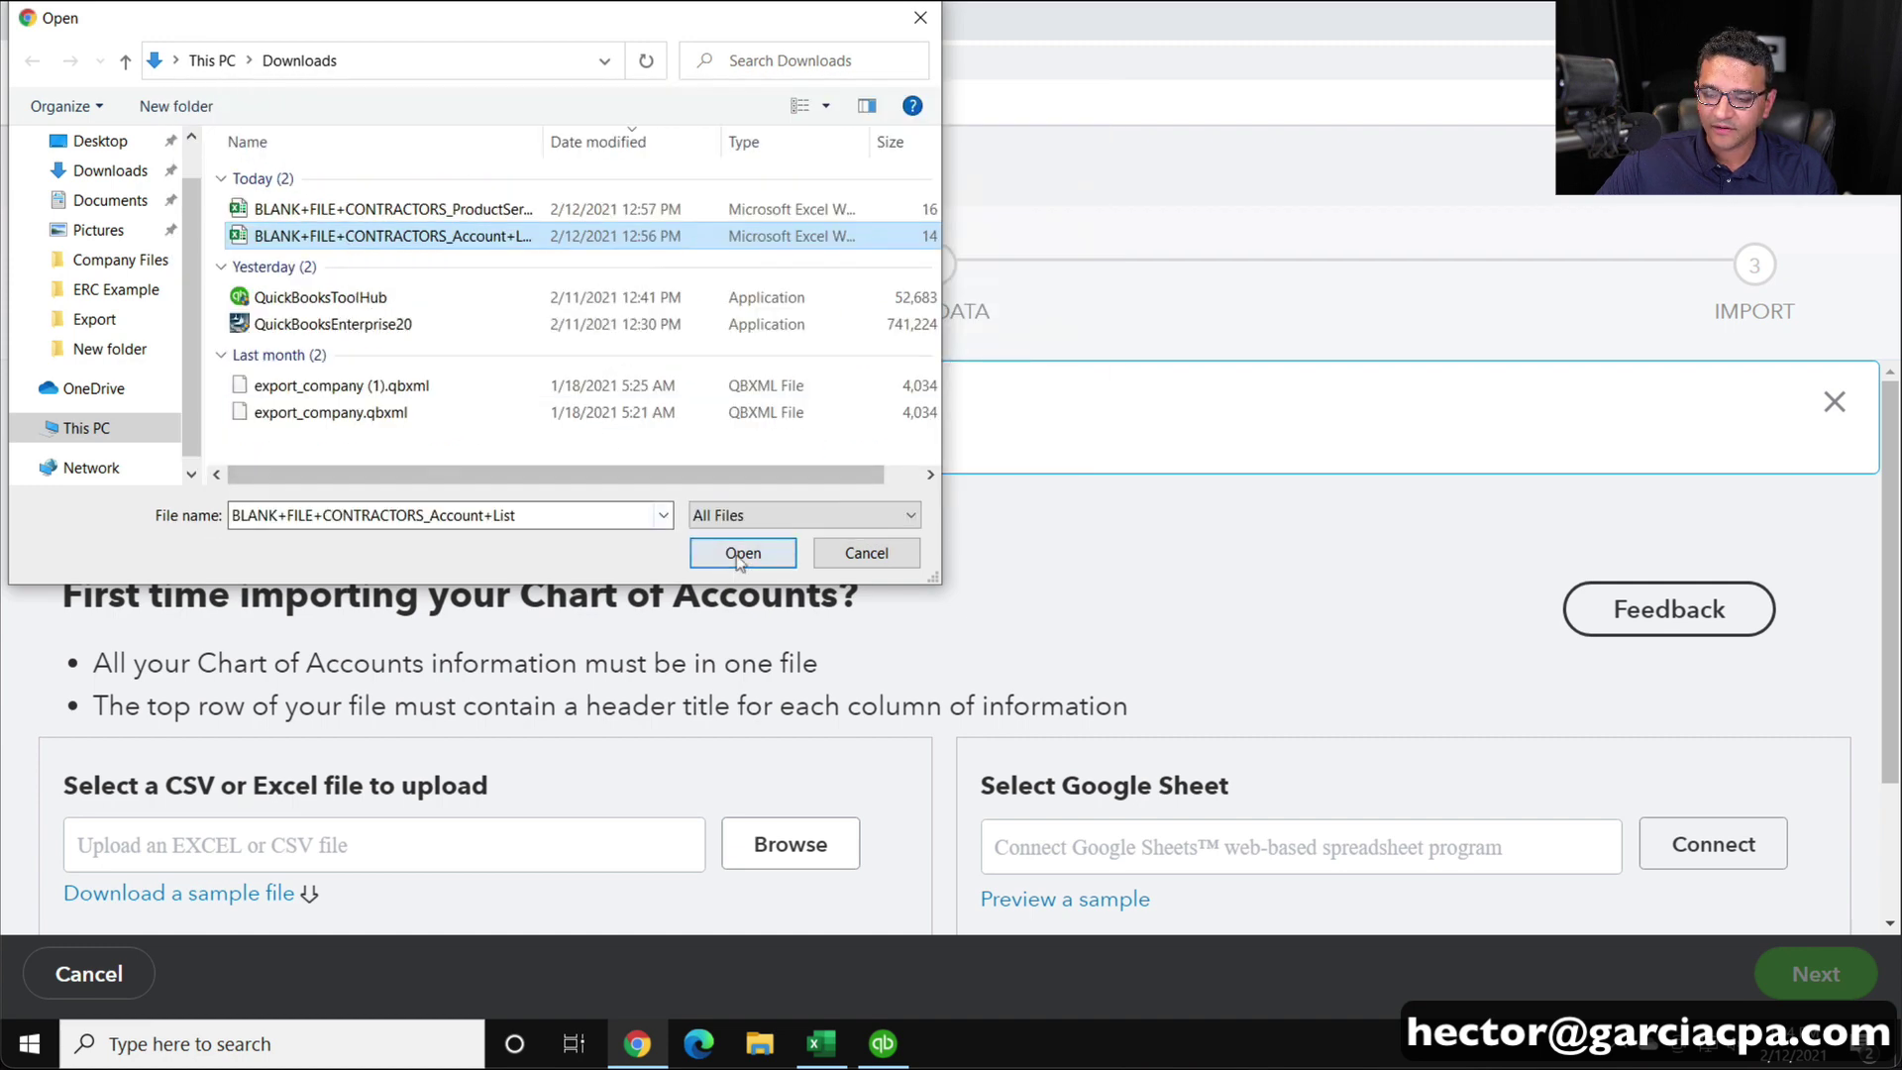
click(721, 553)
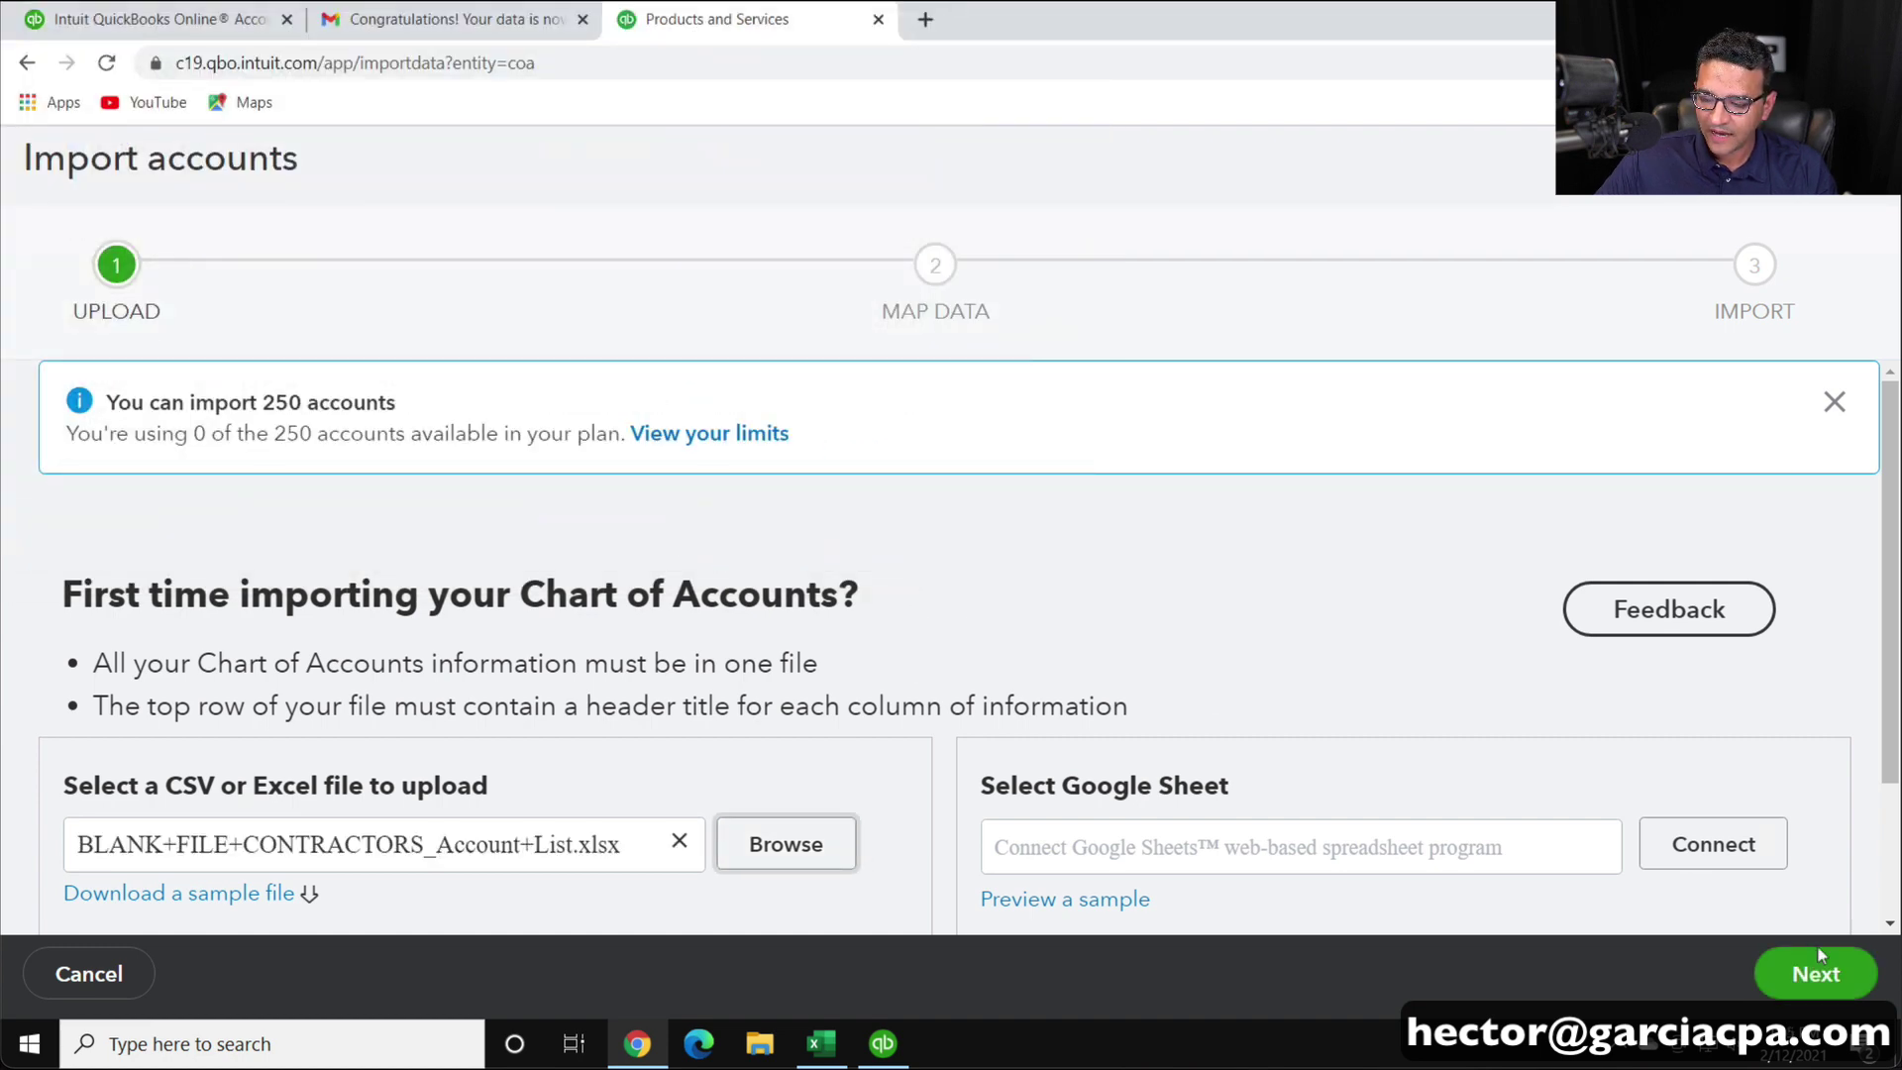
click(1813, 975)
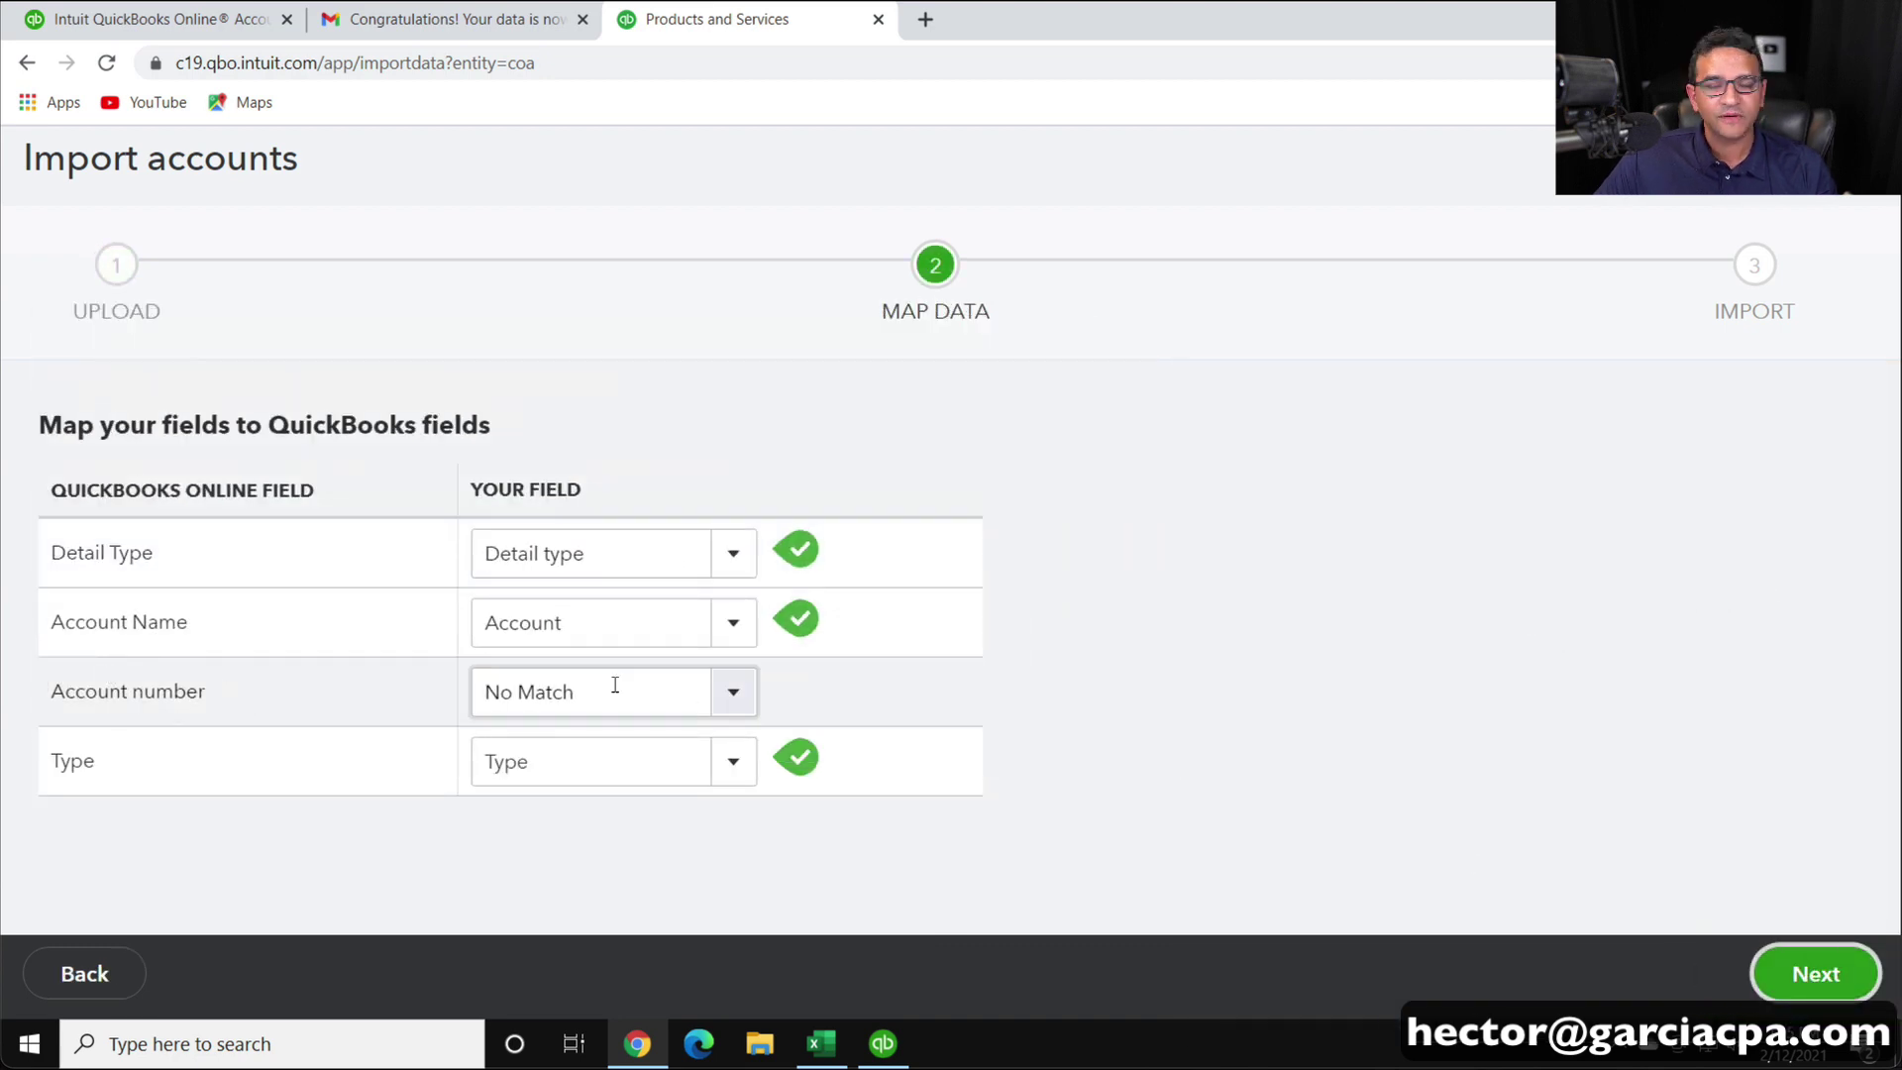
click(736, 697)
click(735, 695)
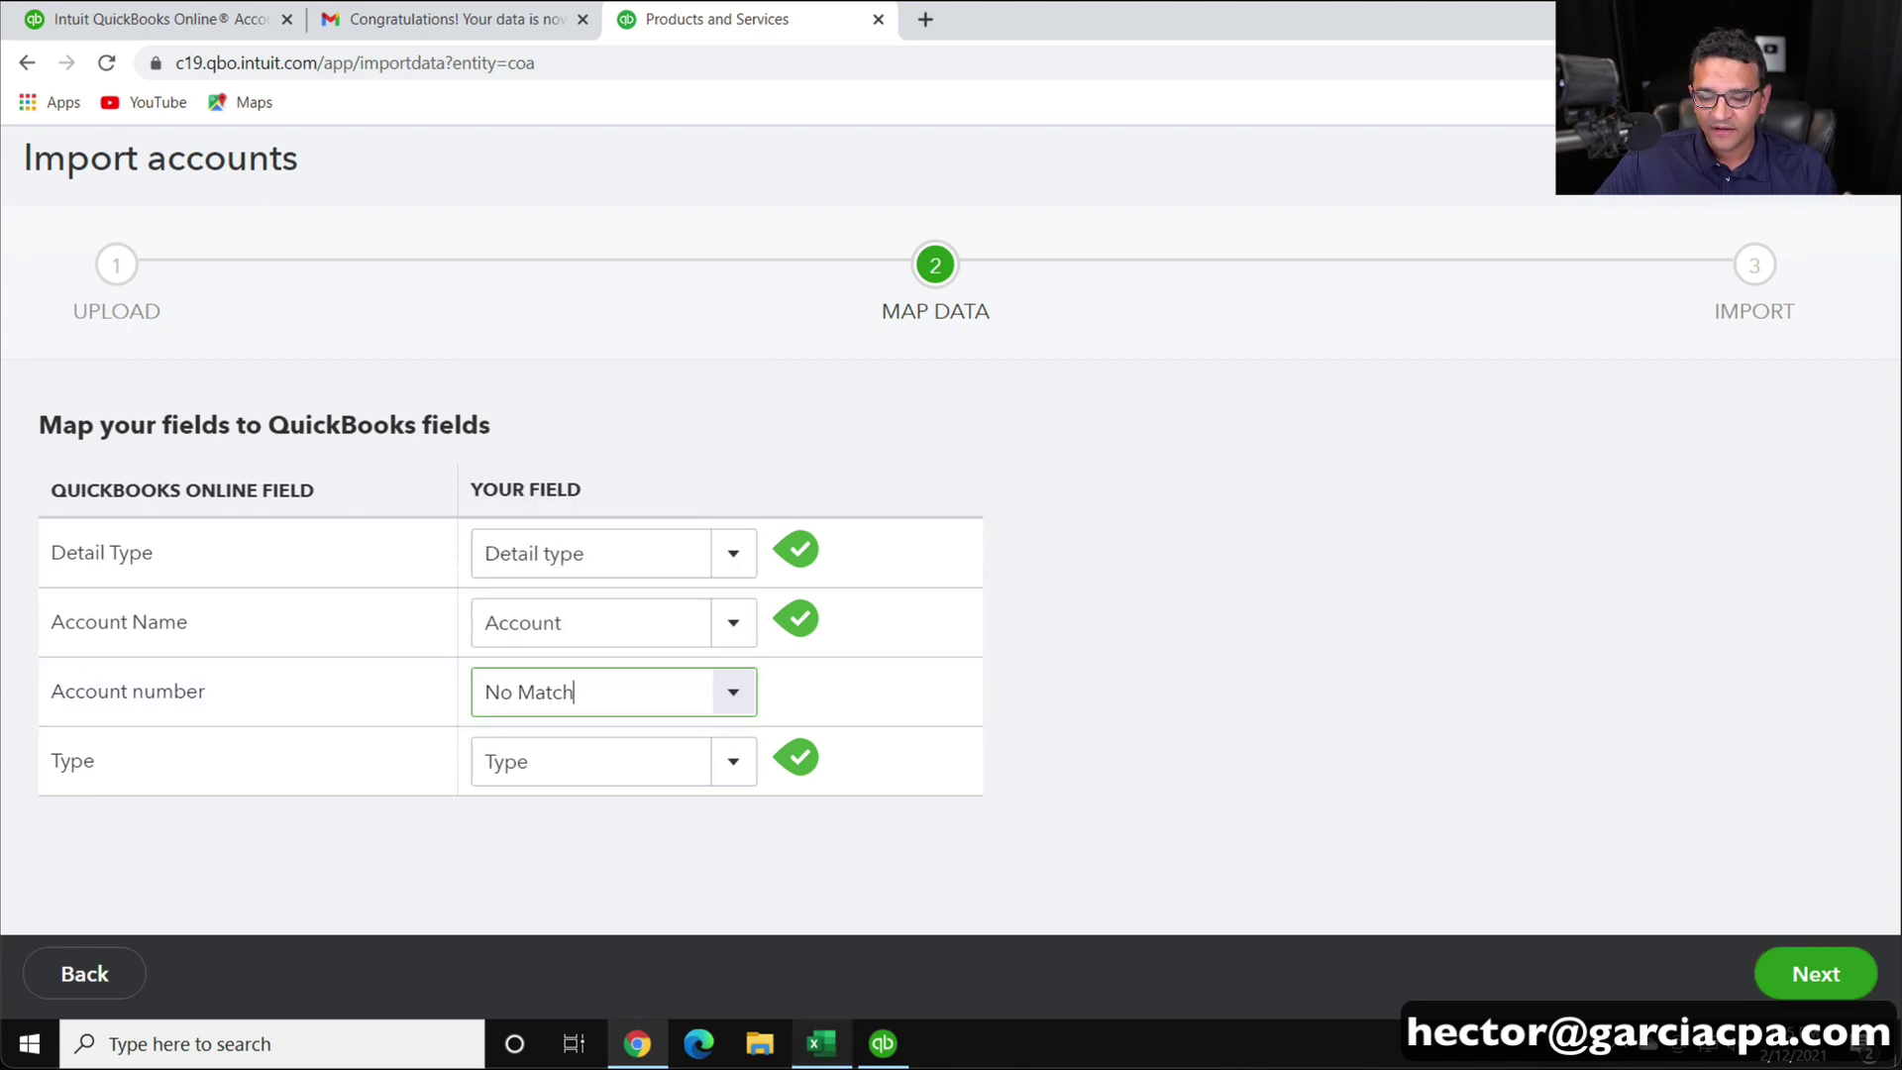
click(823, 1043)
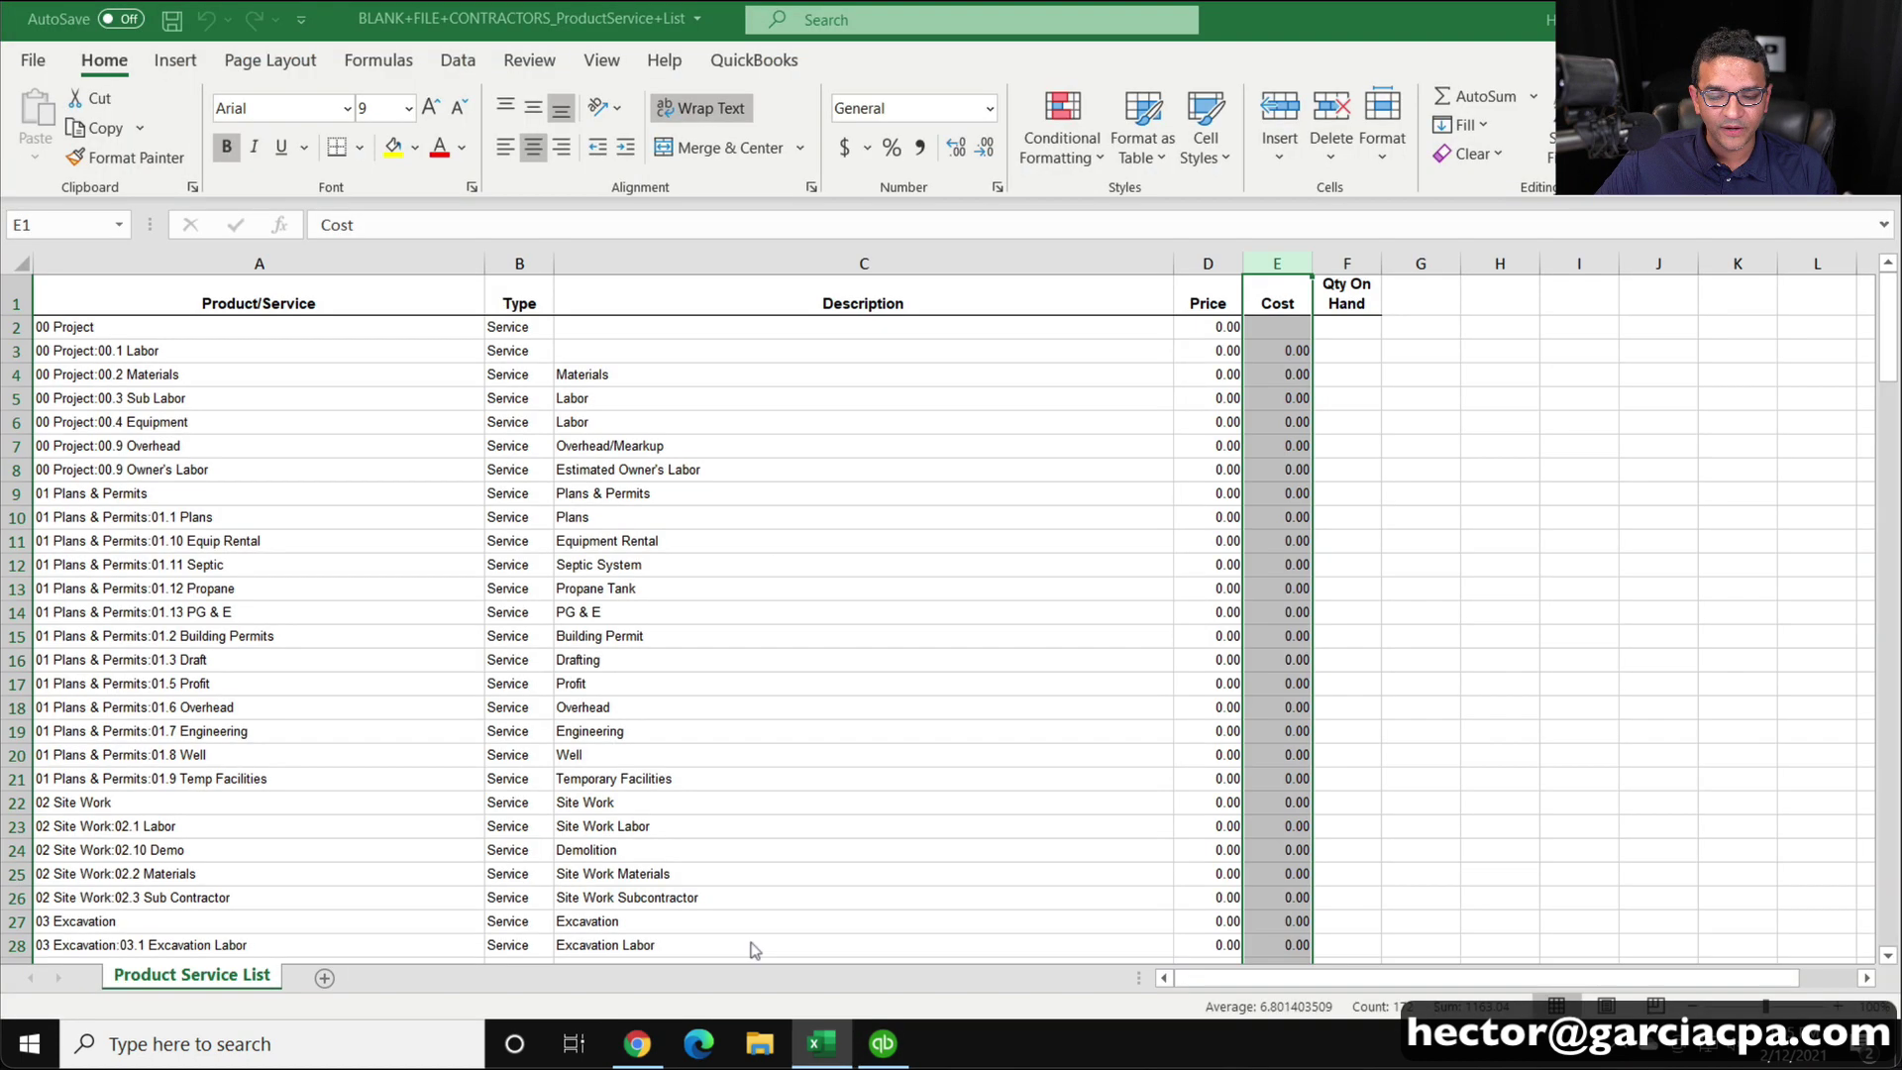
Step: Open the BLANK+FILE+CONTRACTORS_Account+List workbook and check its Account, Type, Detail type, Description and Balance columns
click(32, 61)
click(560, 681)
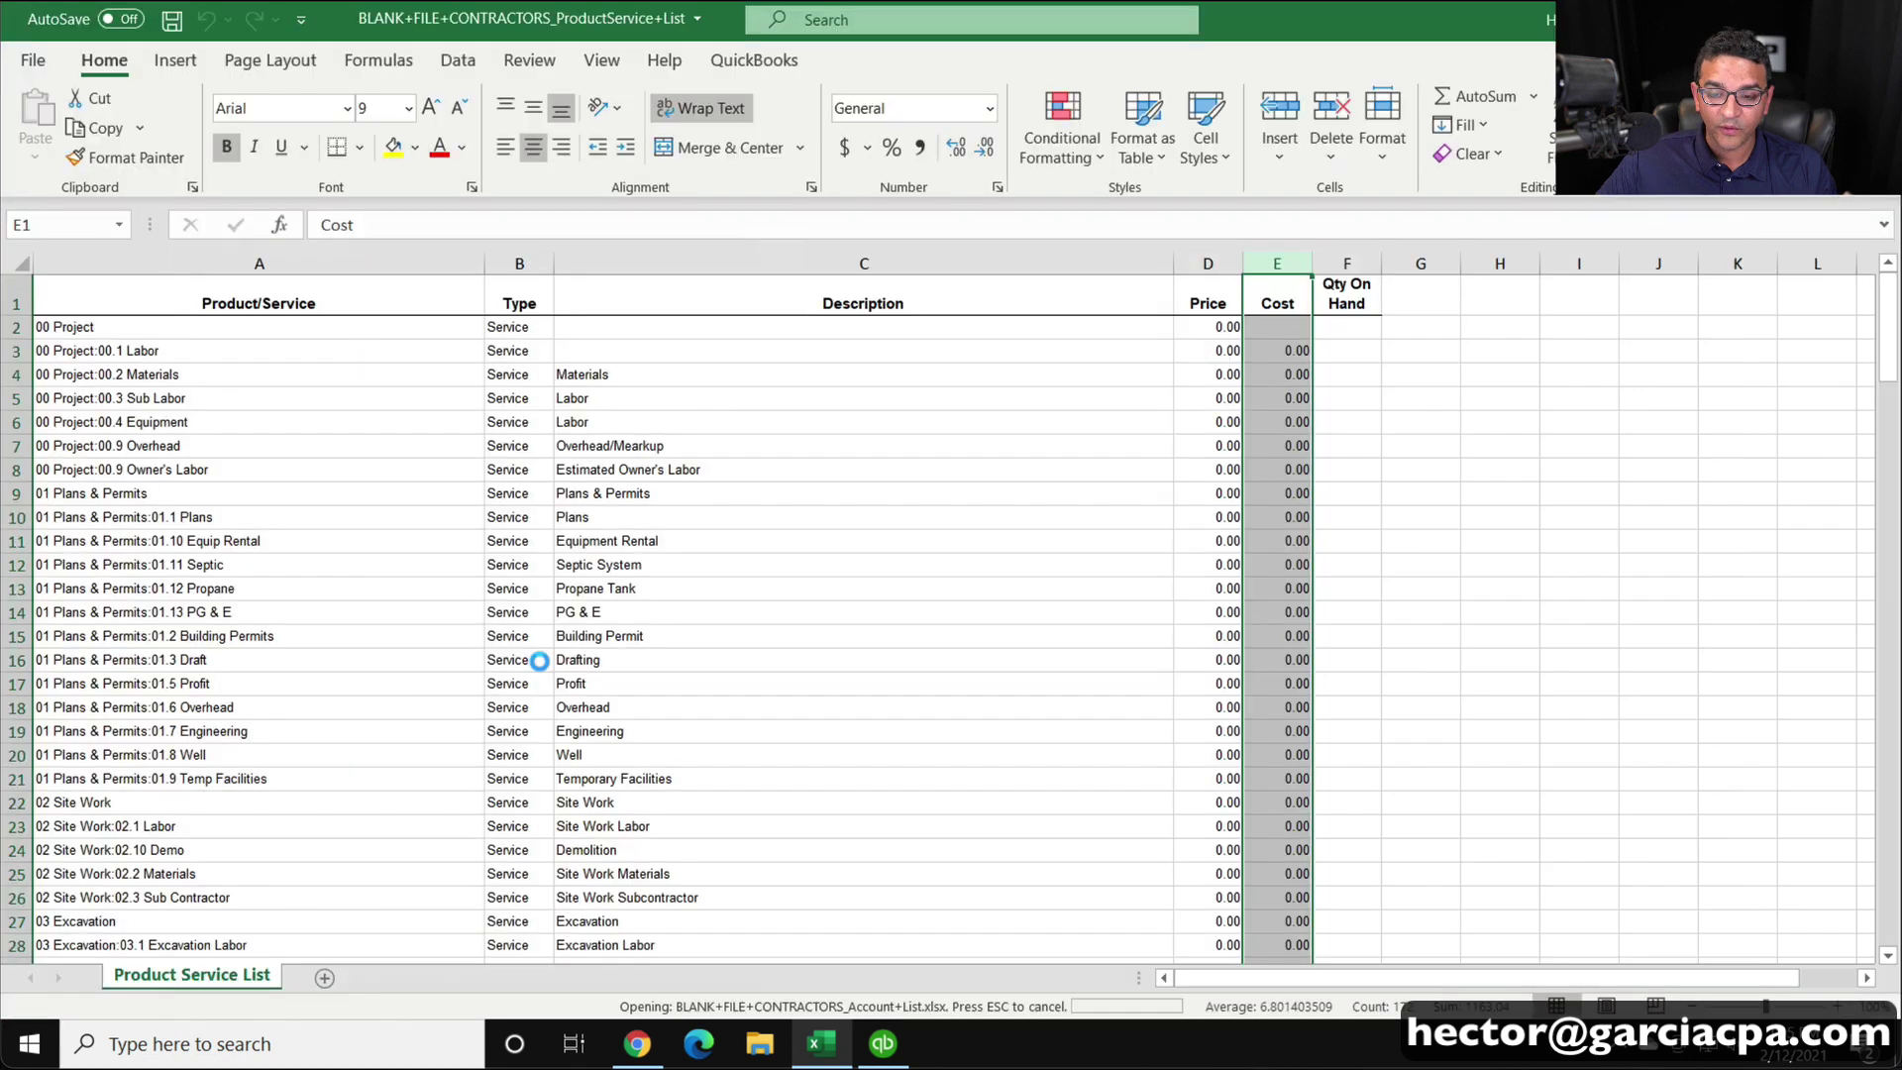
click(218, 263)
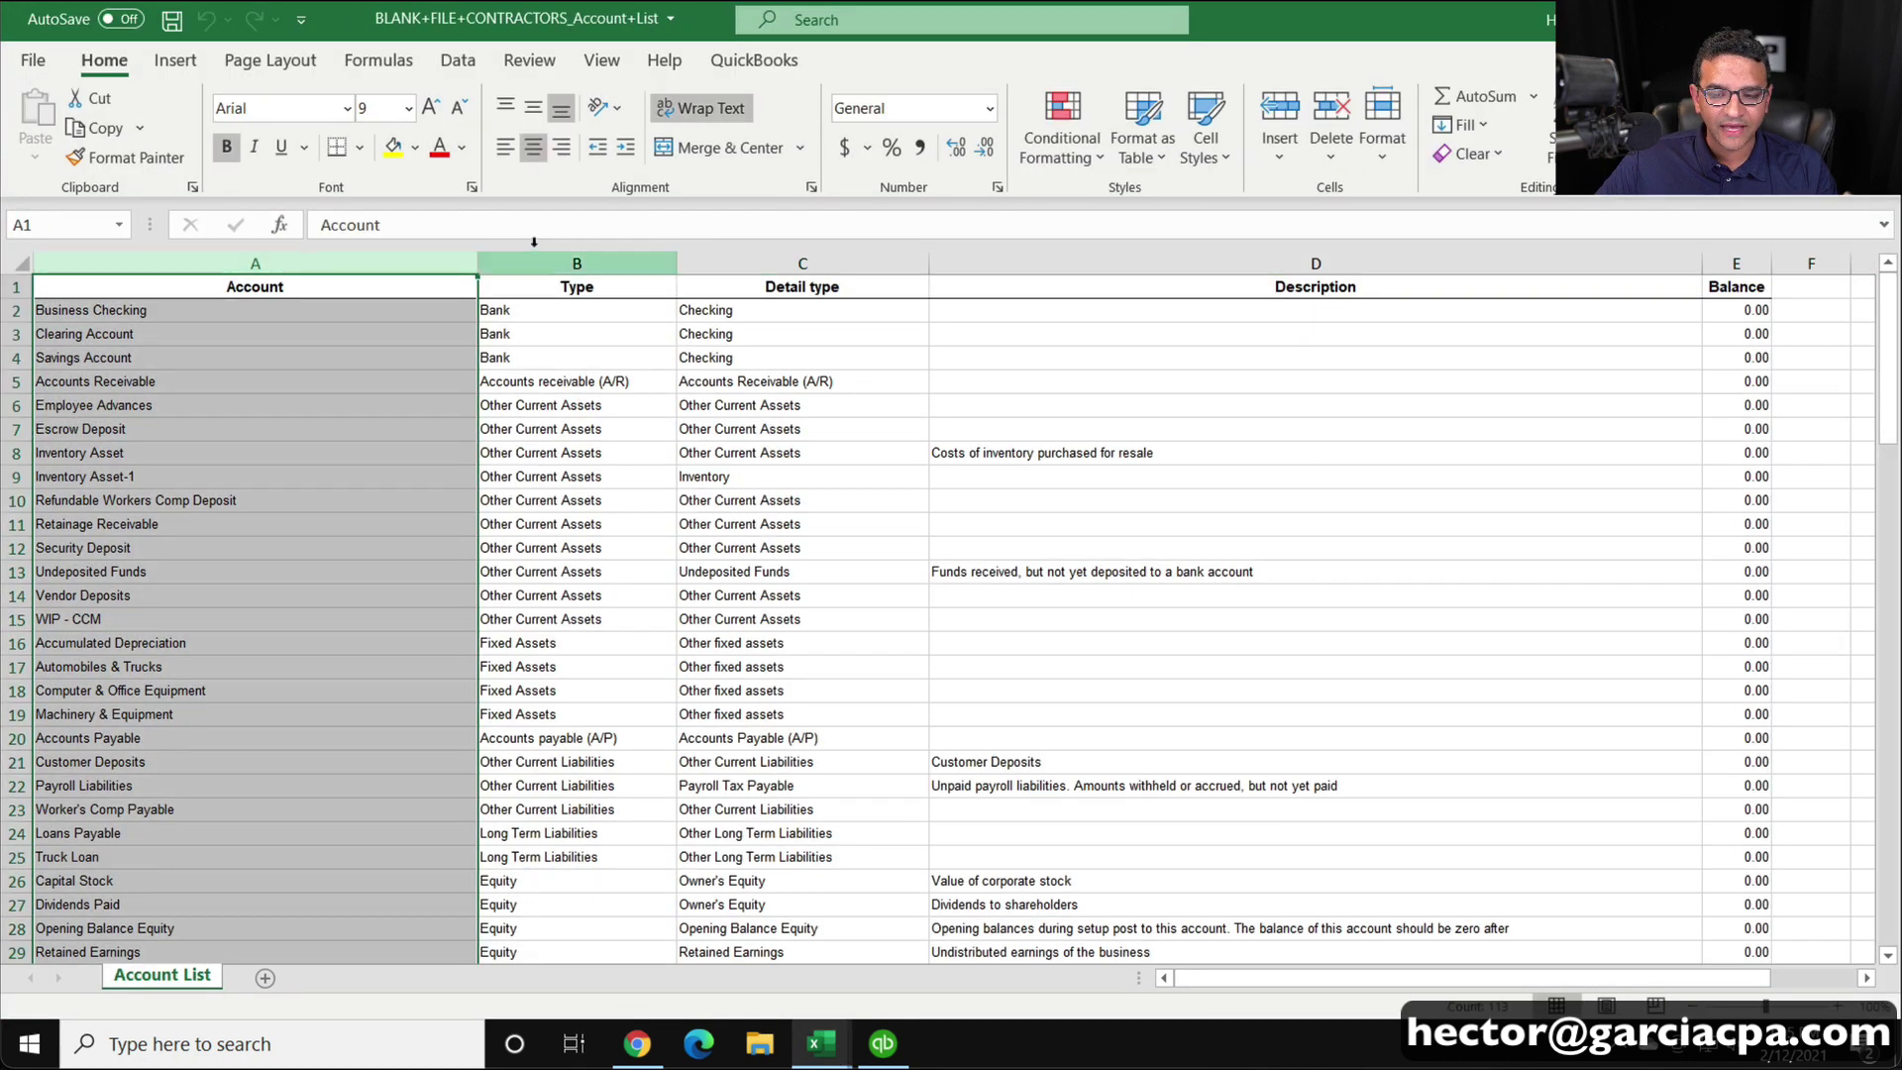
click(577, 262)
click(781, 259)
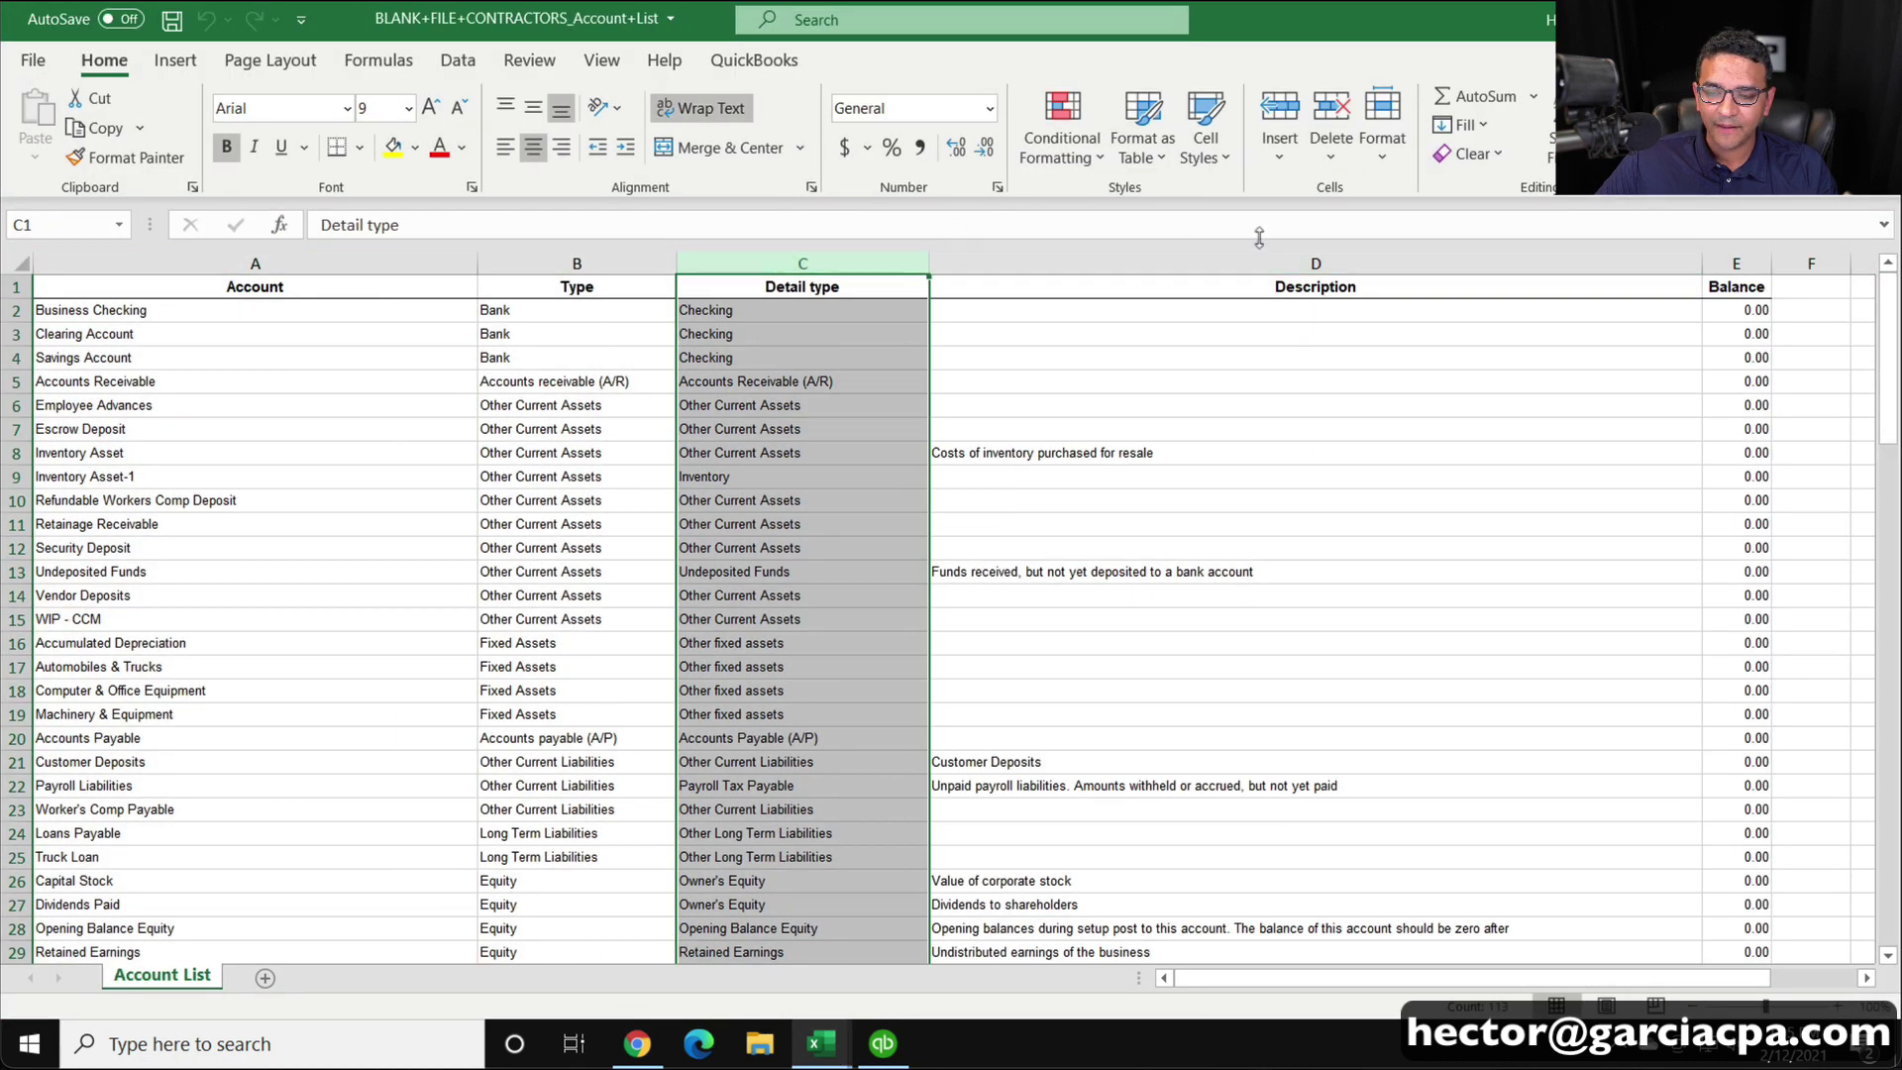
click(1316, 260)
click(1715, 260)
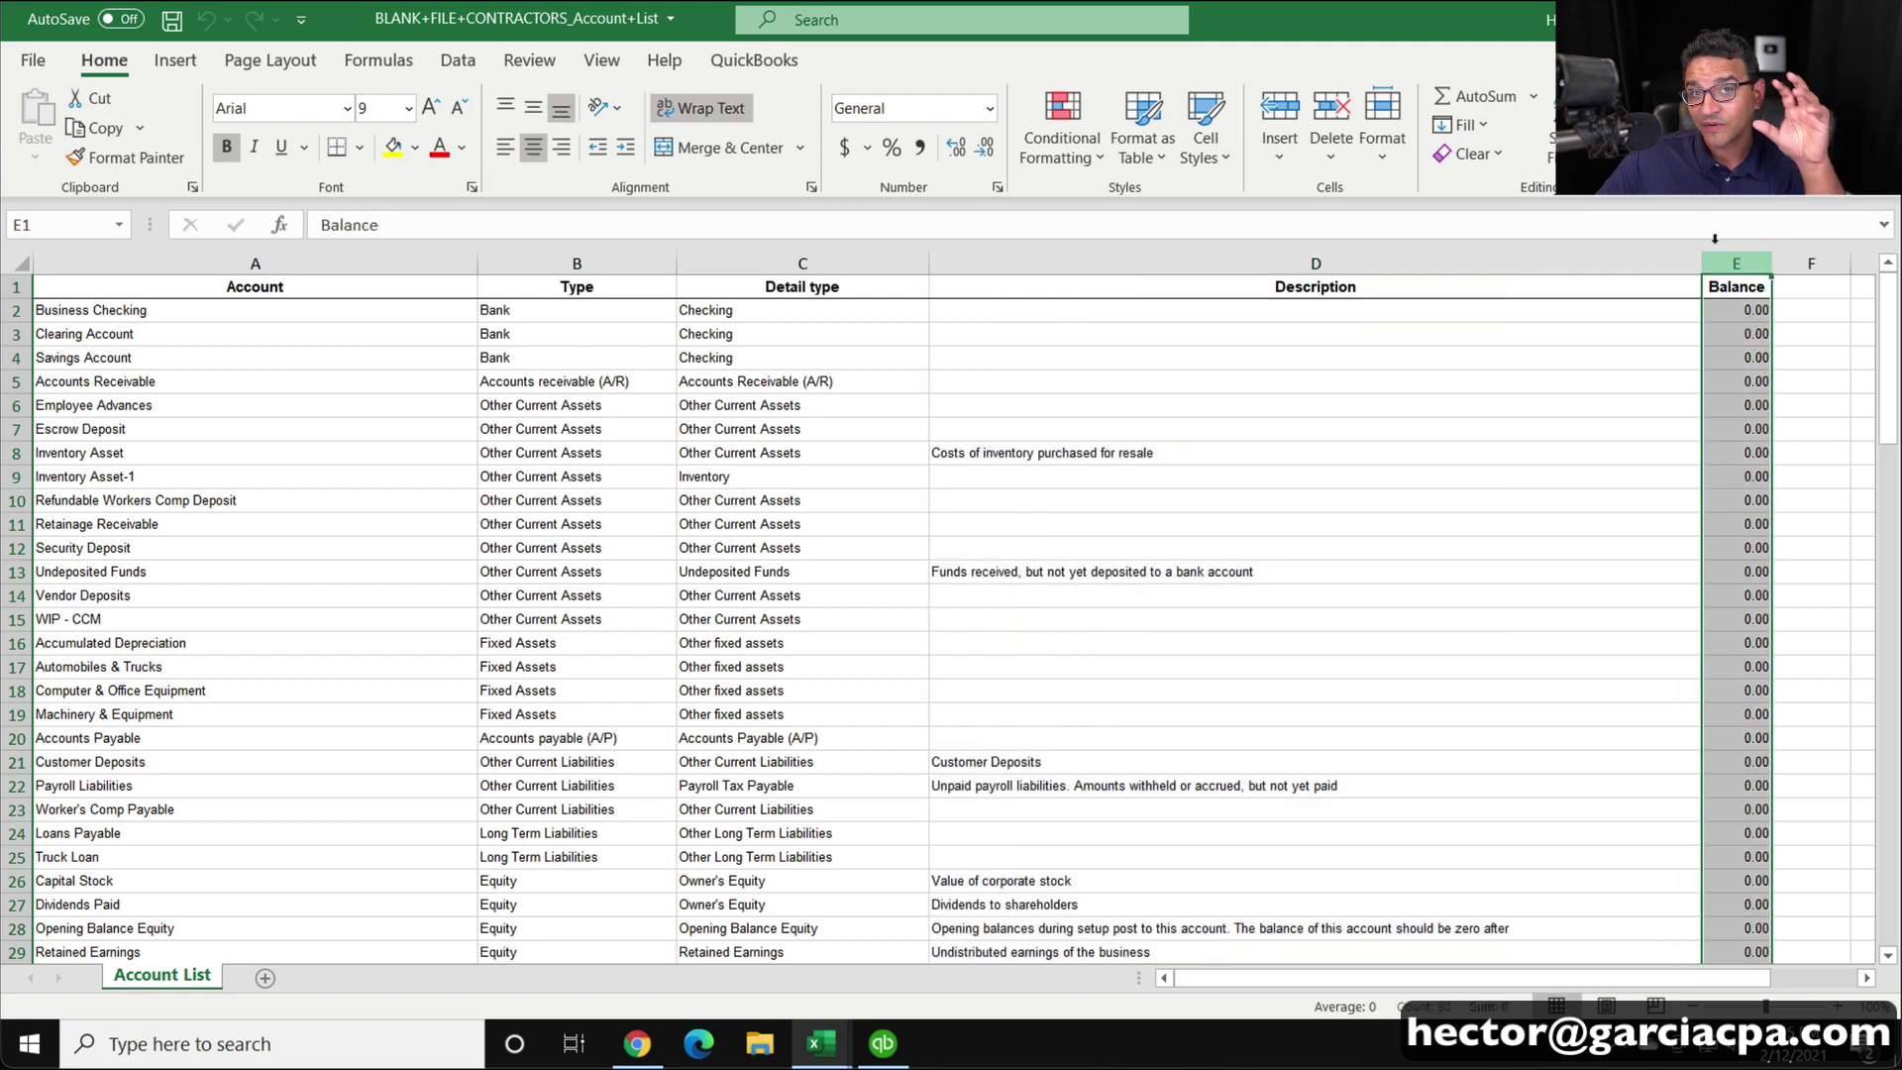
click(637, 1044)
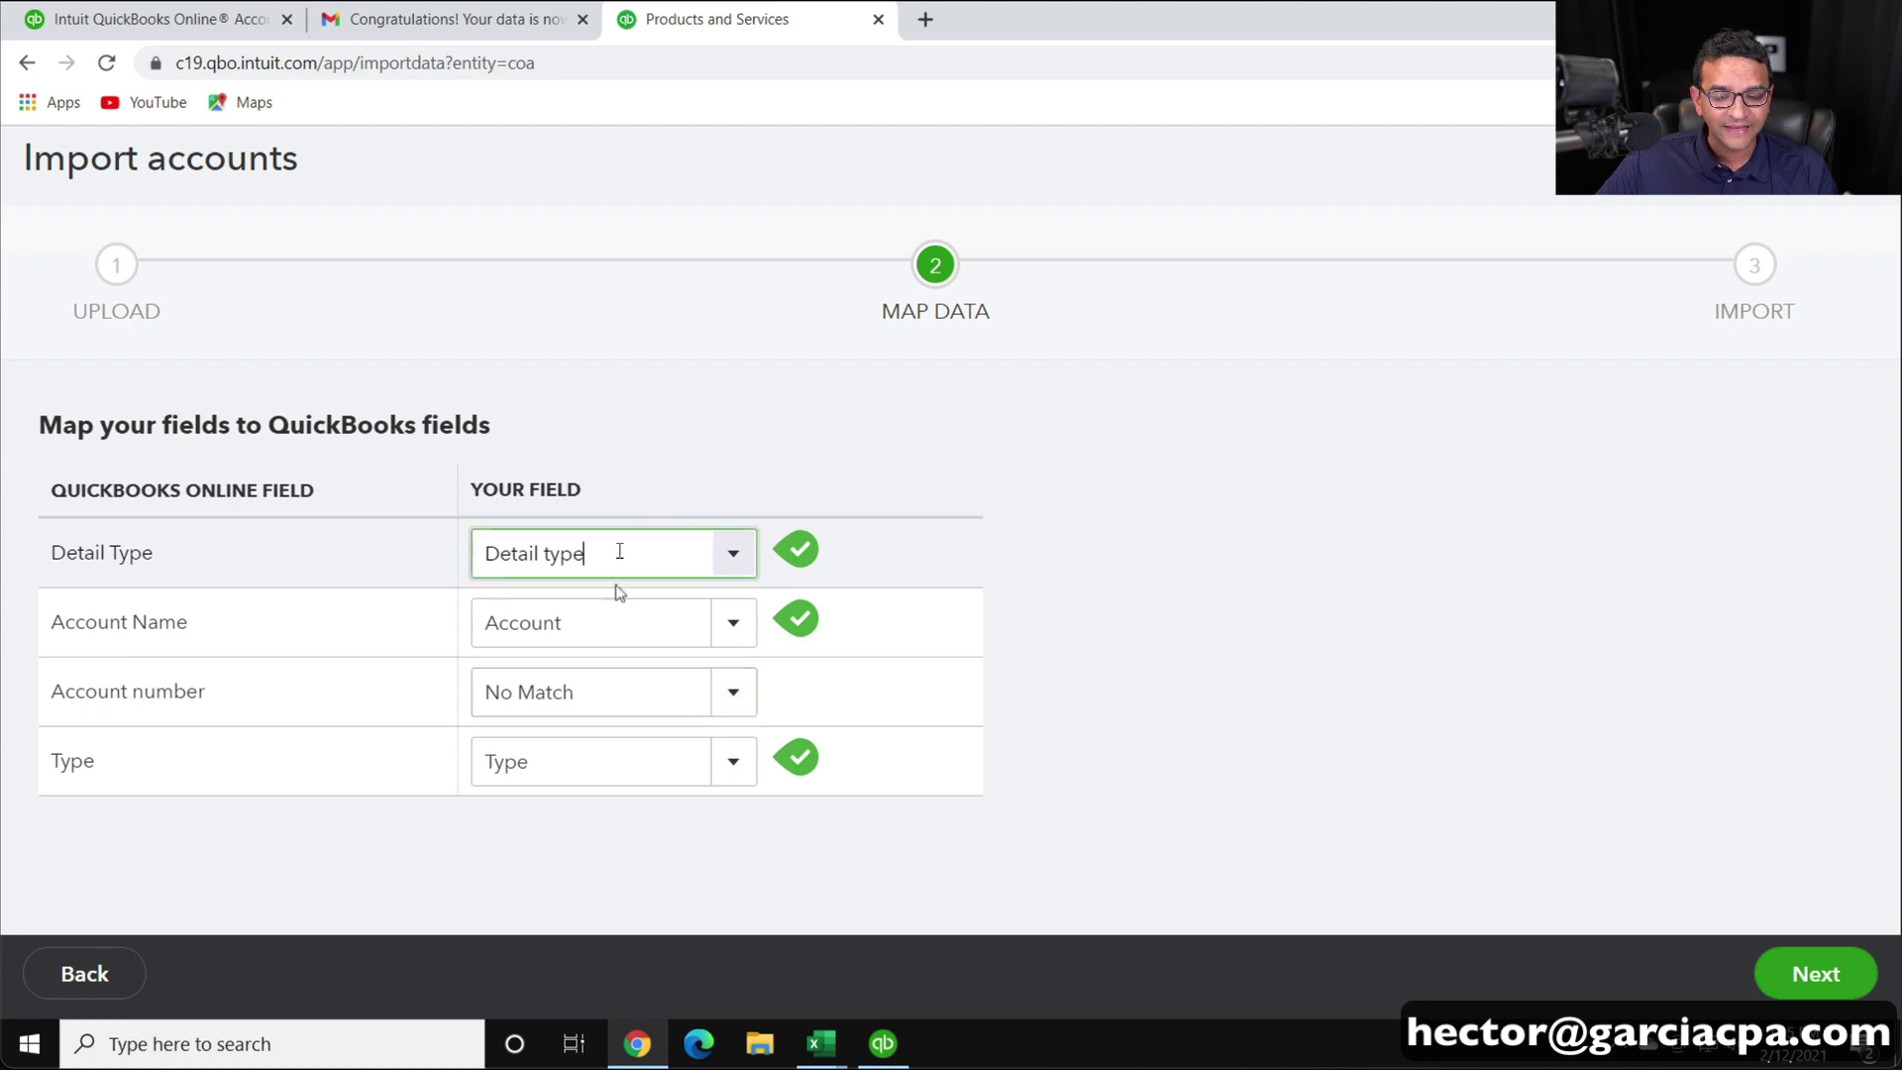
Step: Check the Account number and Type mappings, preview the 112 accounts, and import them
click(590, 684)
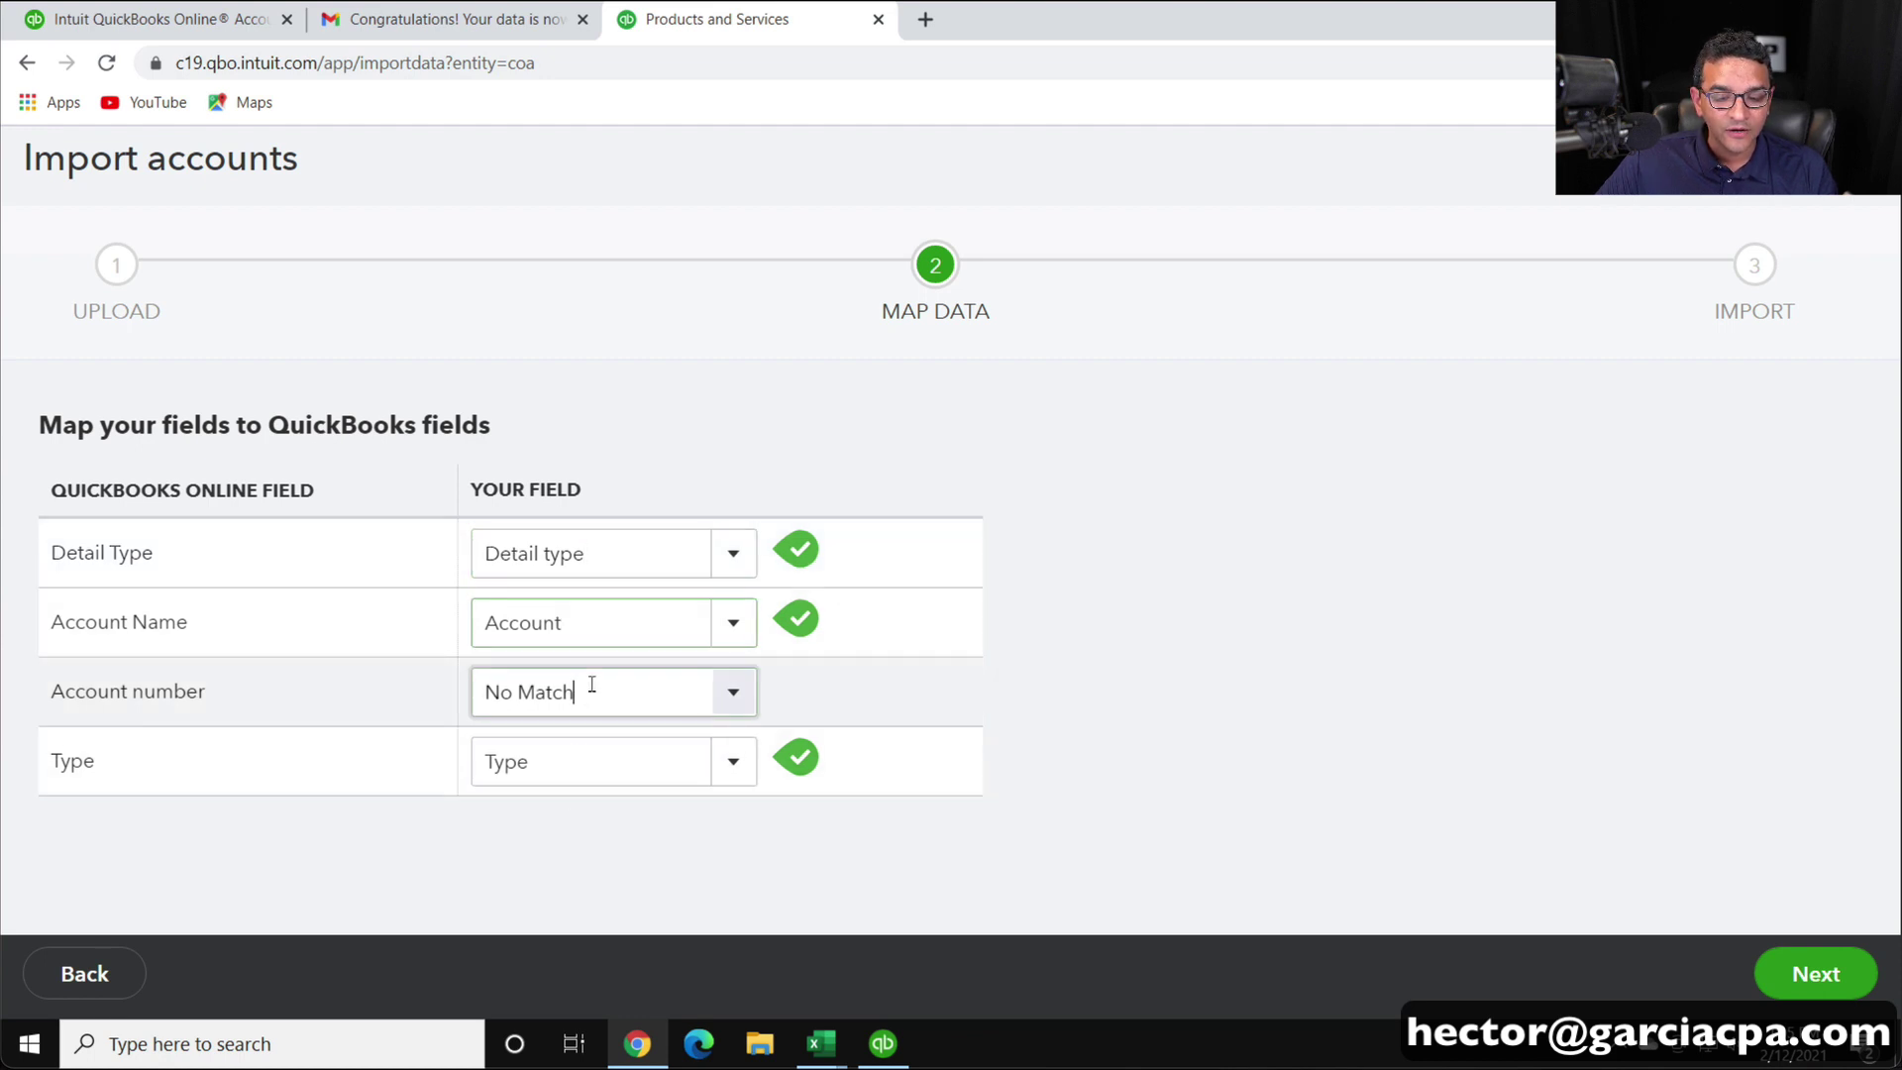
click(553, 768)
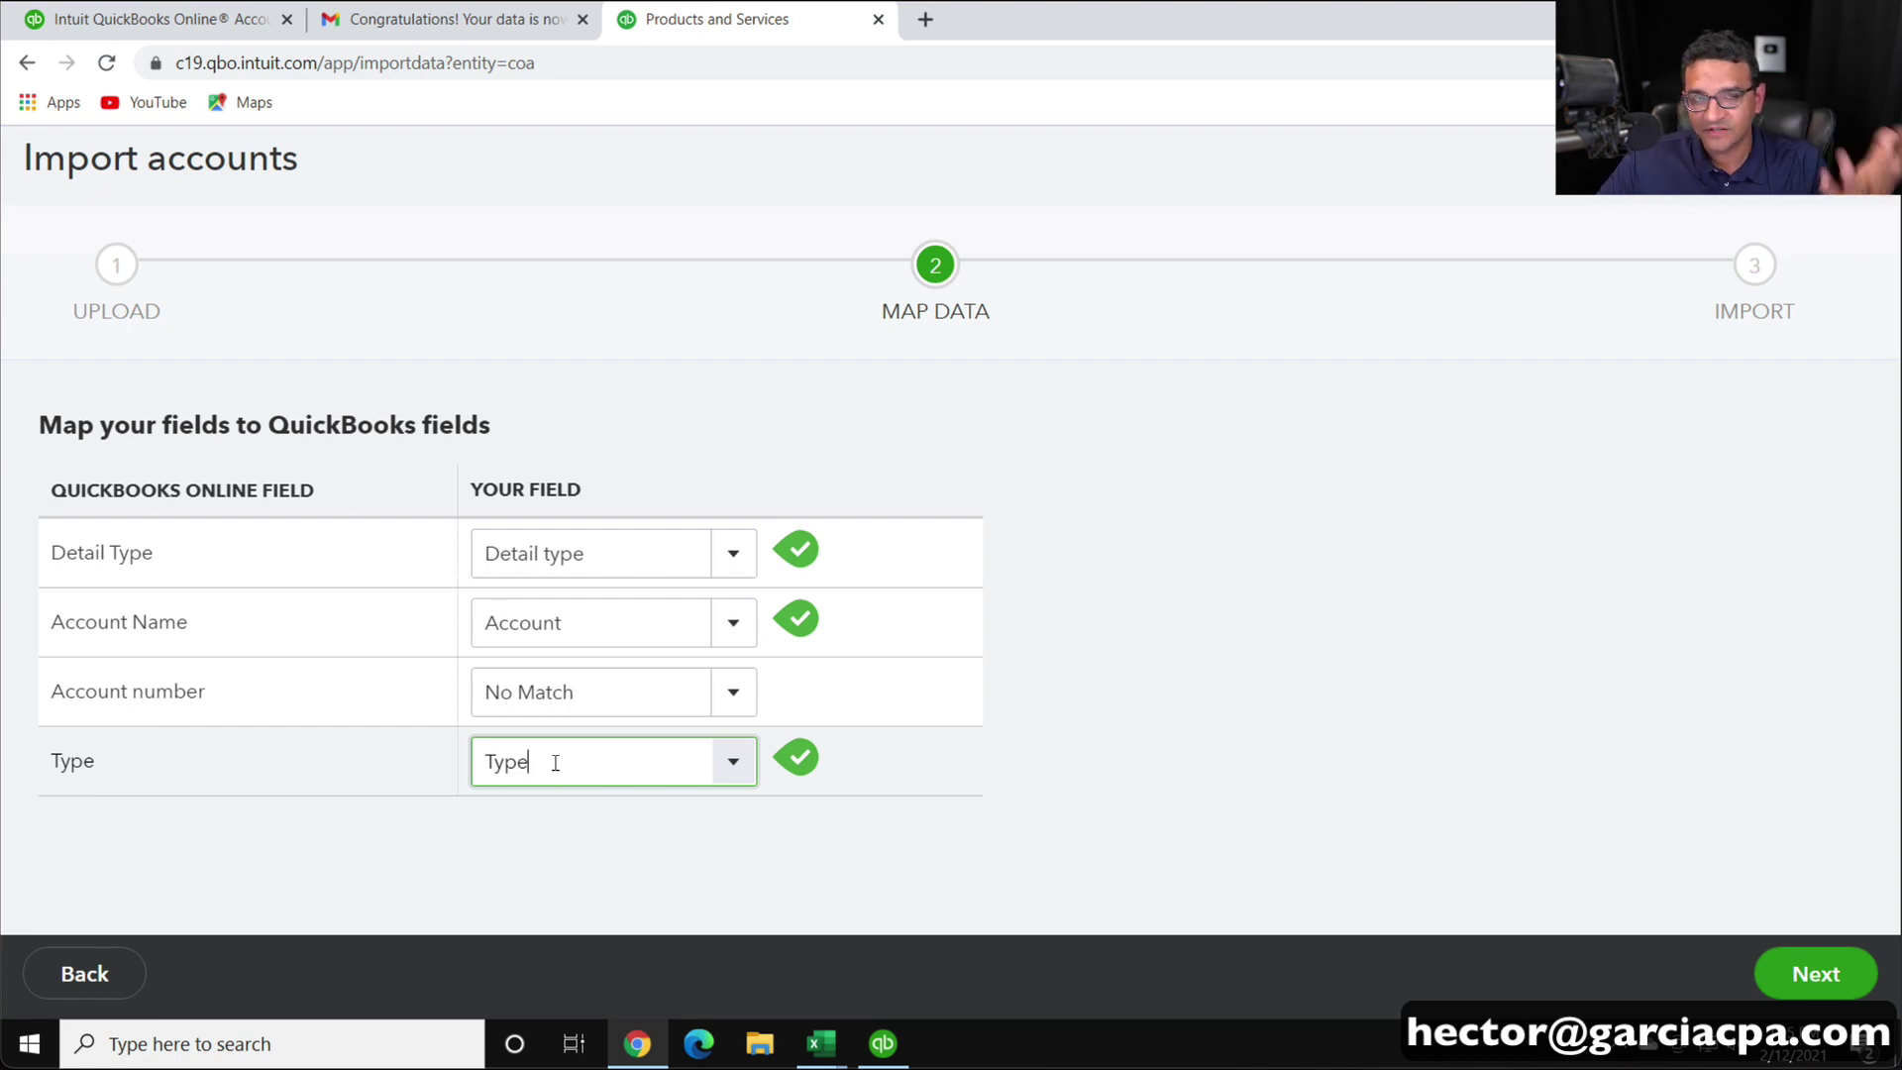
click(1805, 978)
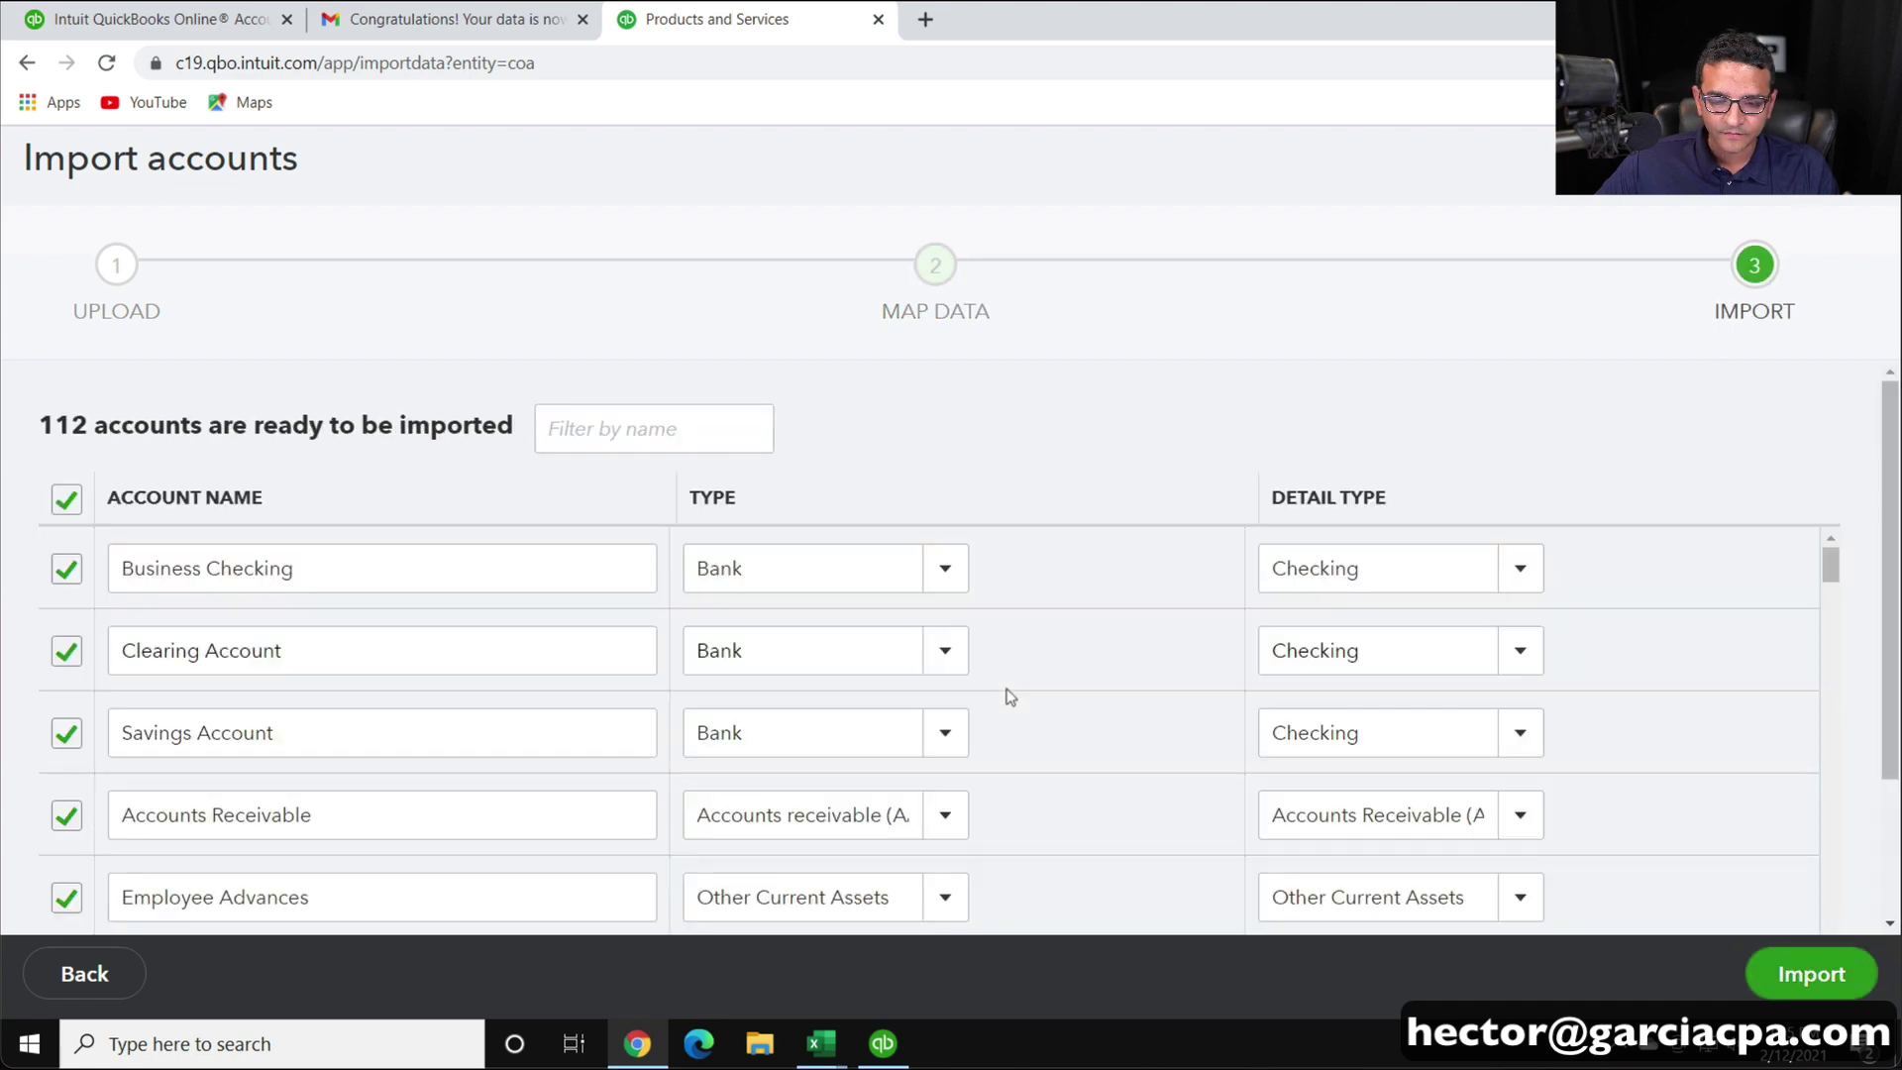
scroll(1144, 556, down, 1)
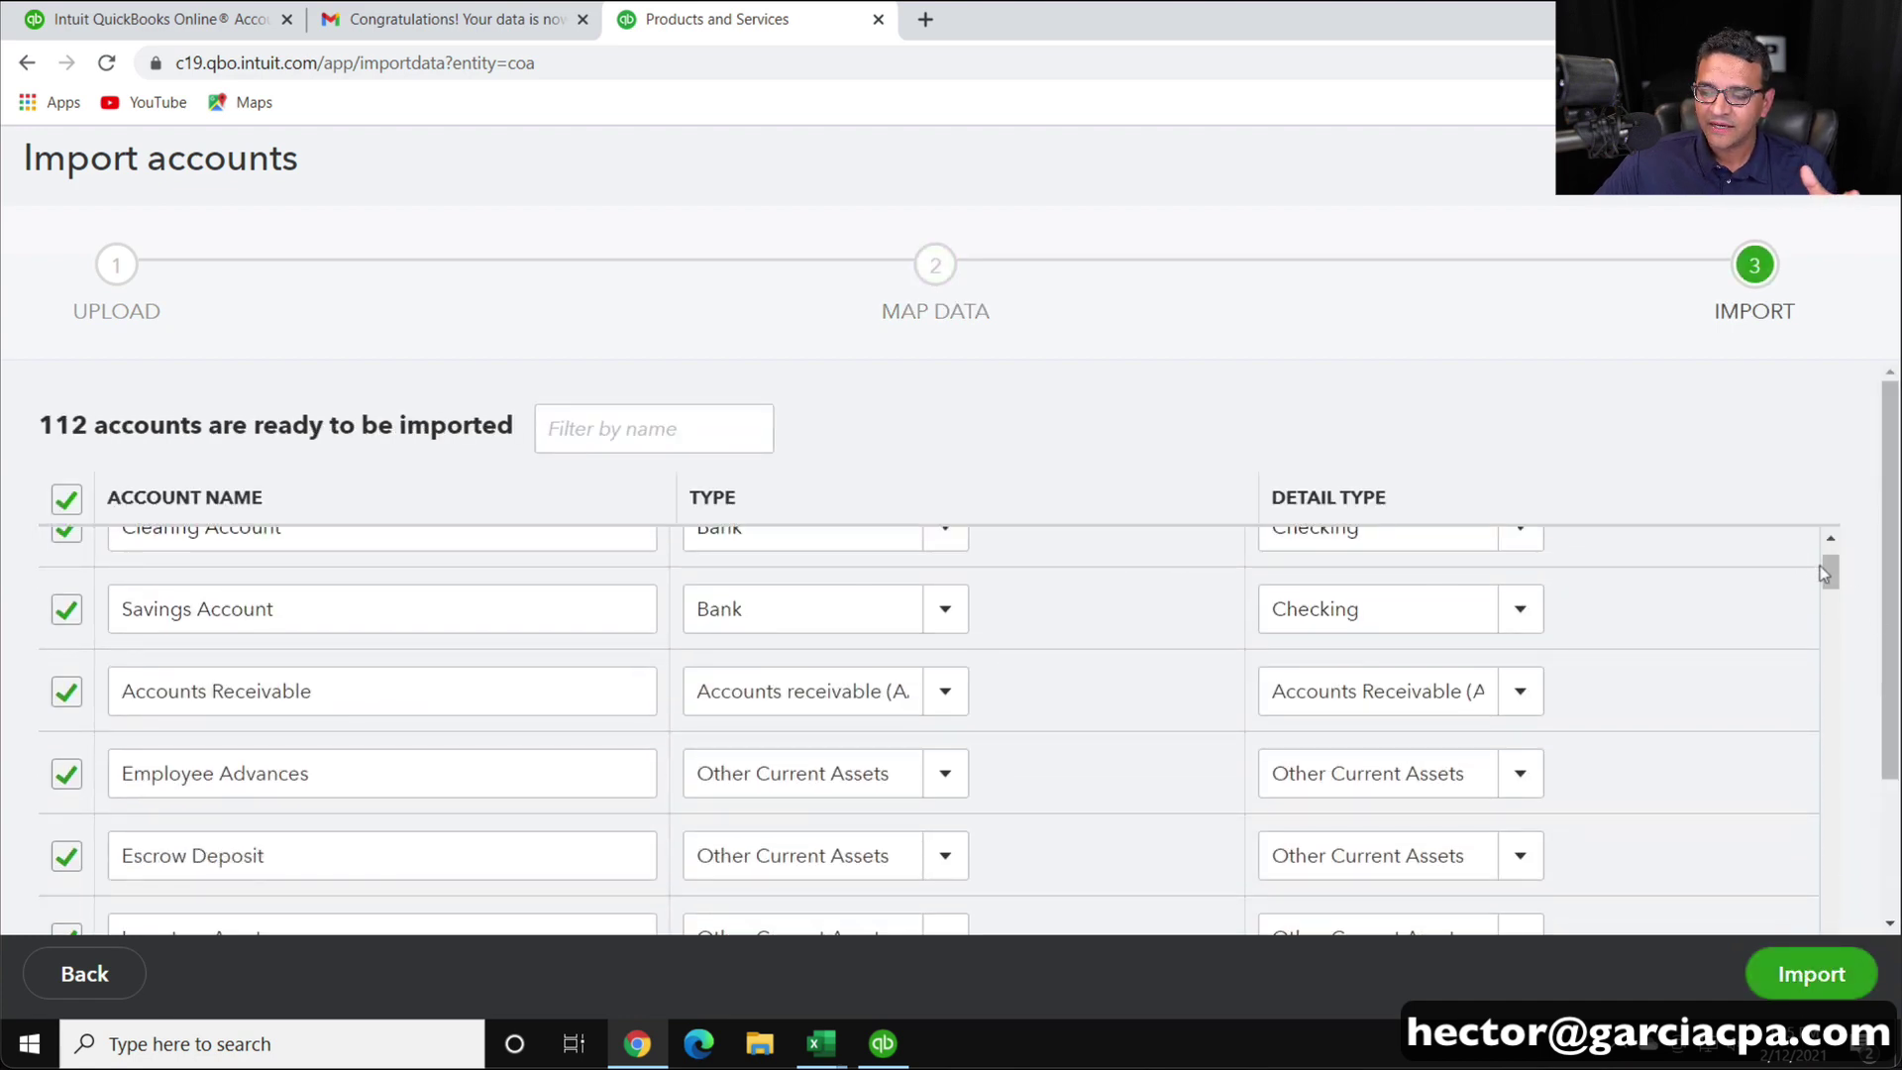
drag(1830, 586, 1885, 443)
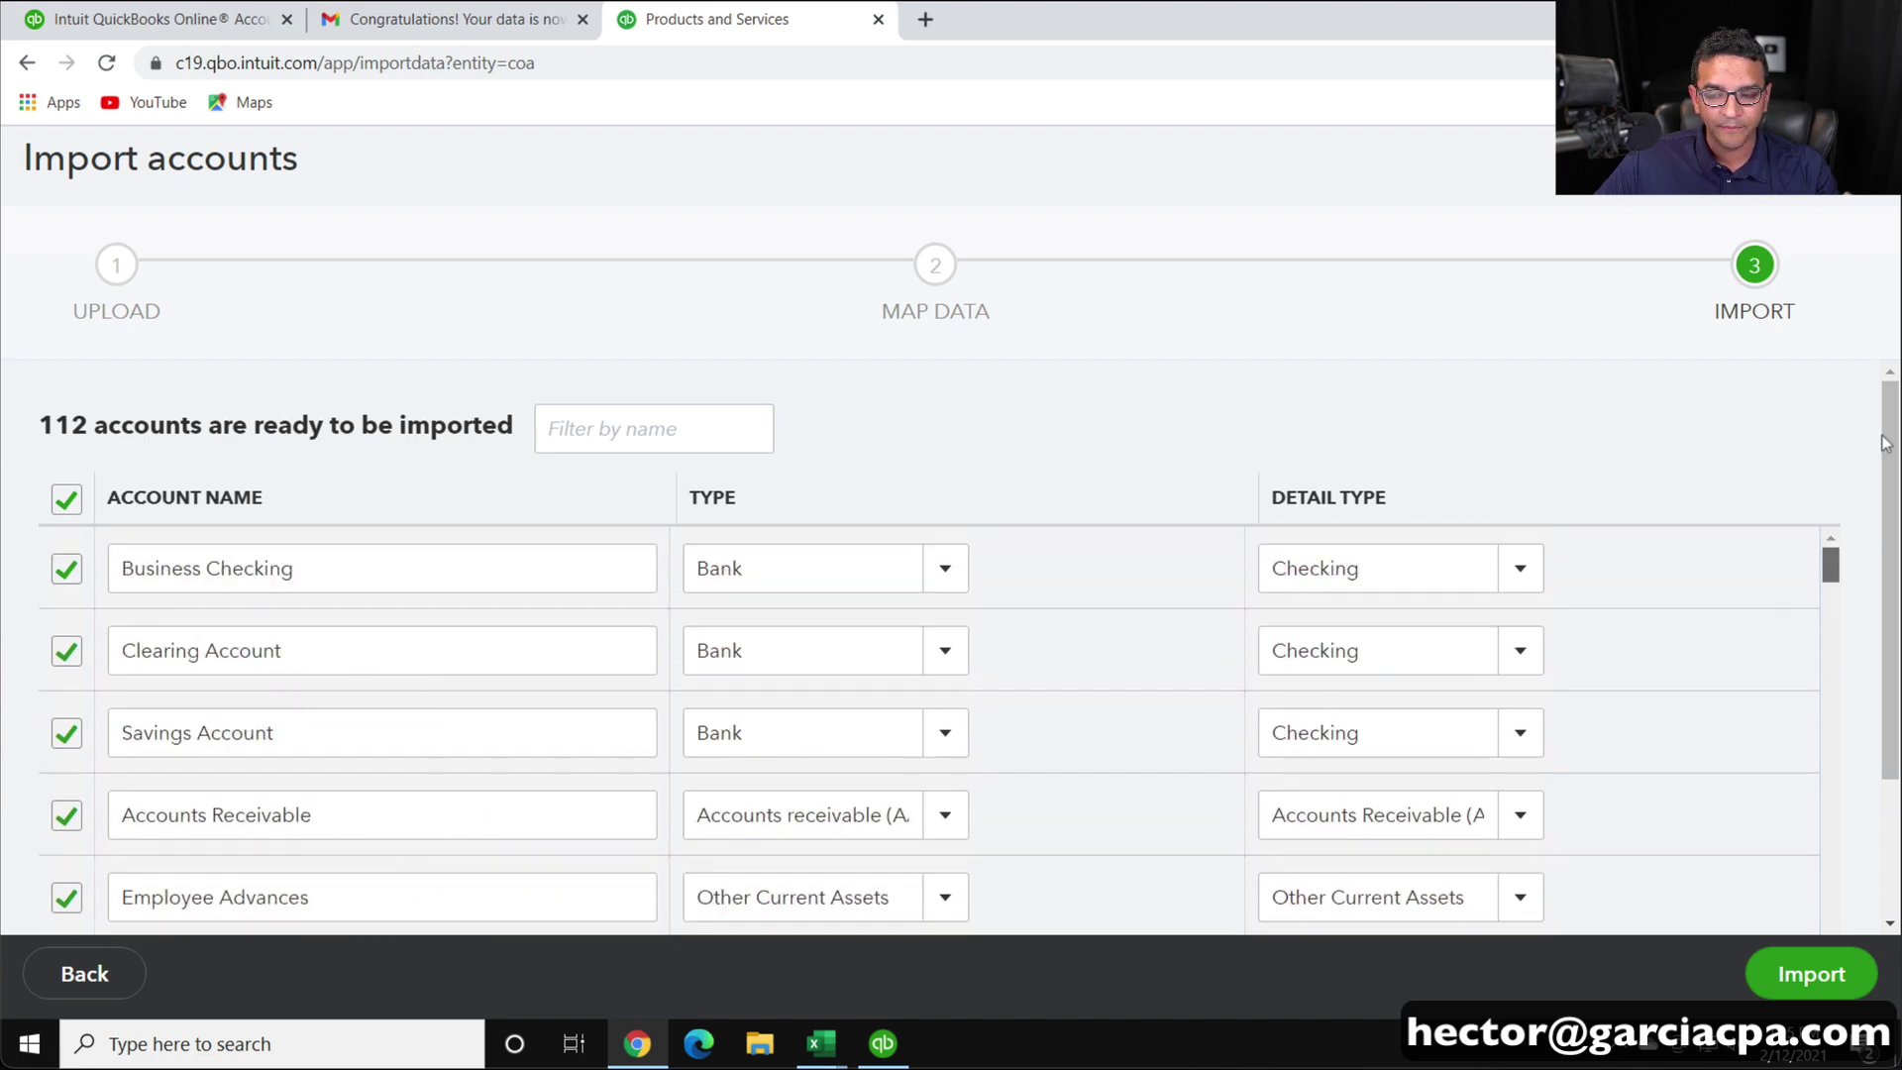
click(1798, 968)
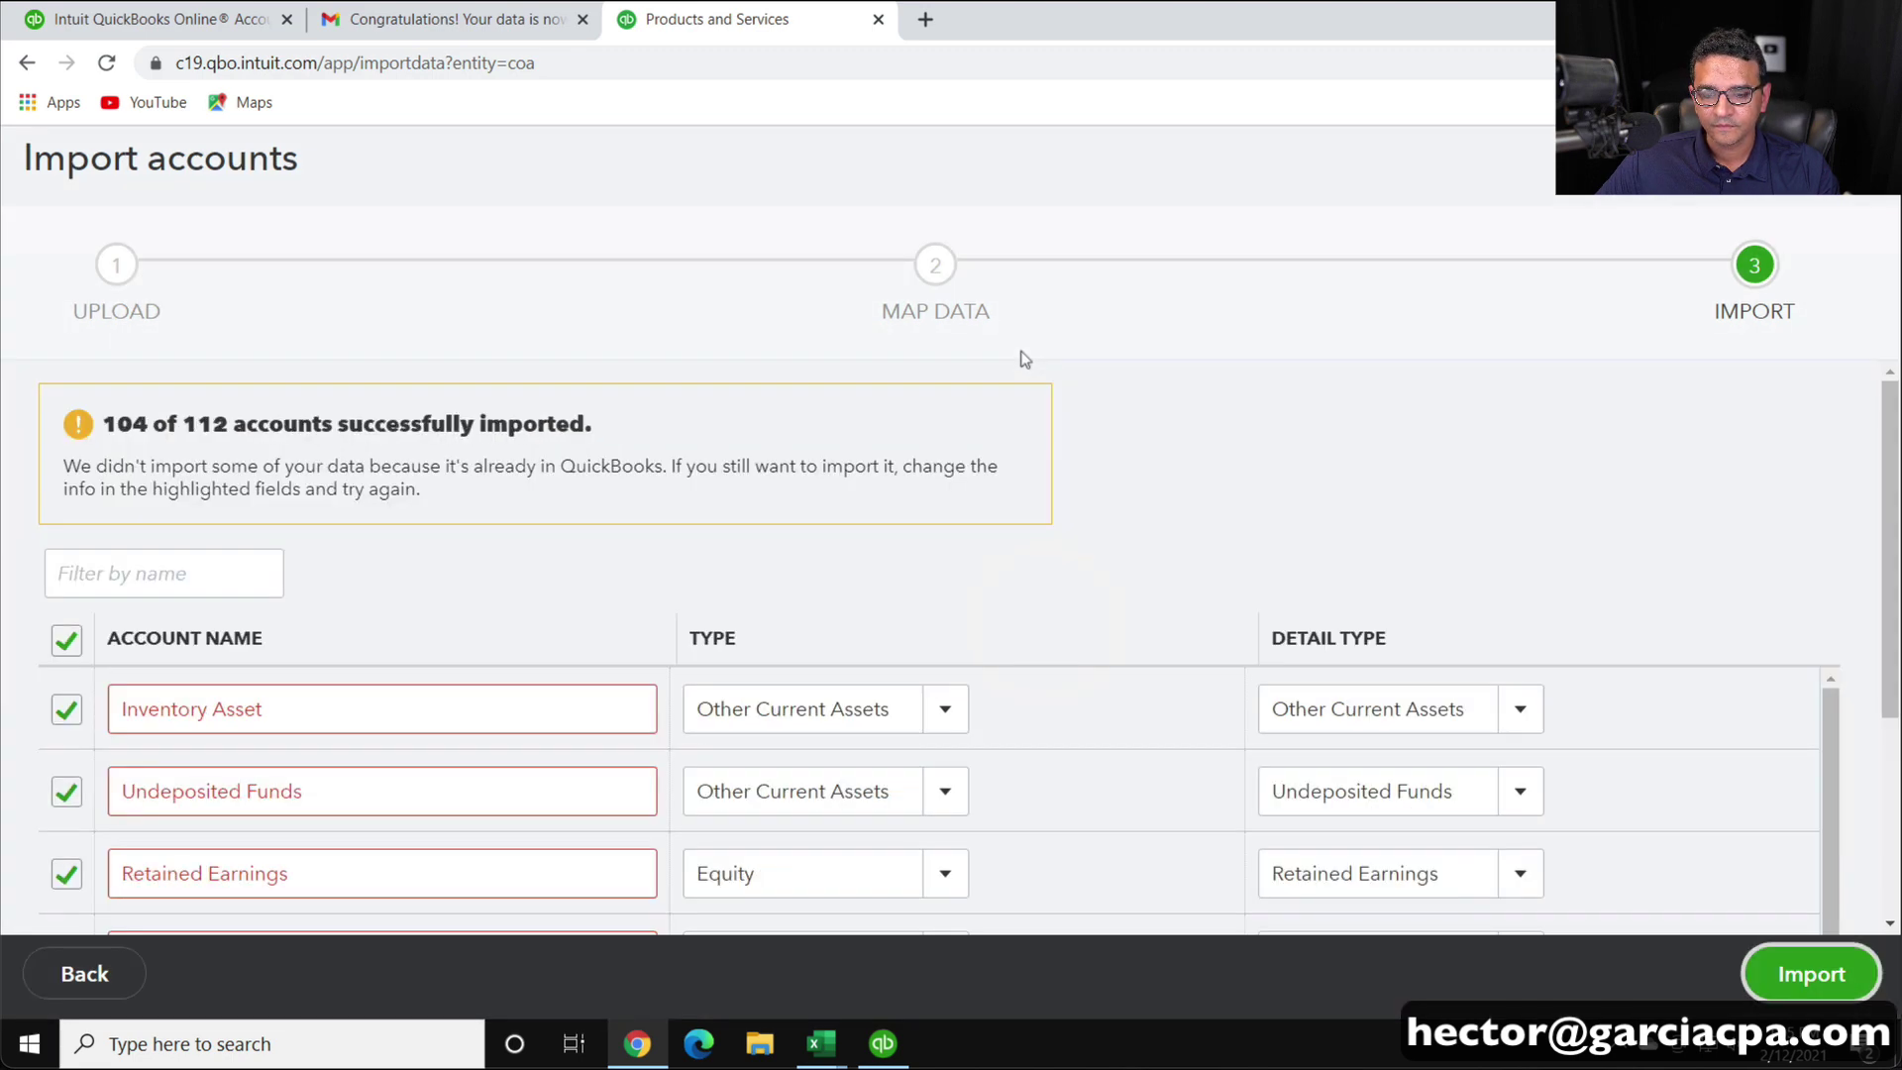
Step: Deselect all the duplicate accounts and finish importing the remaining 104 of 112
scroll(1078, 392, down, 2)
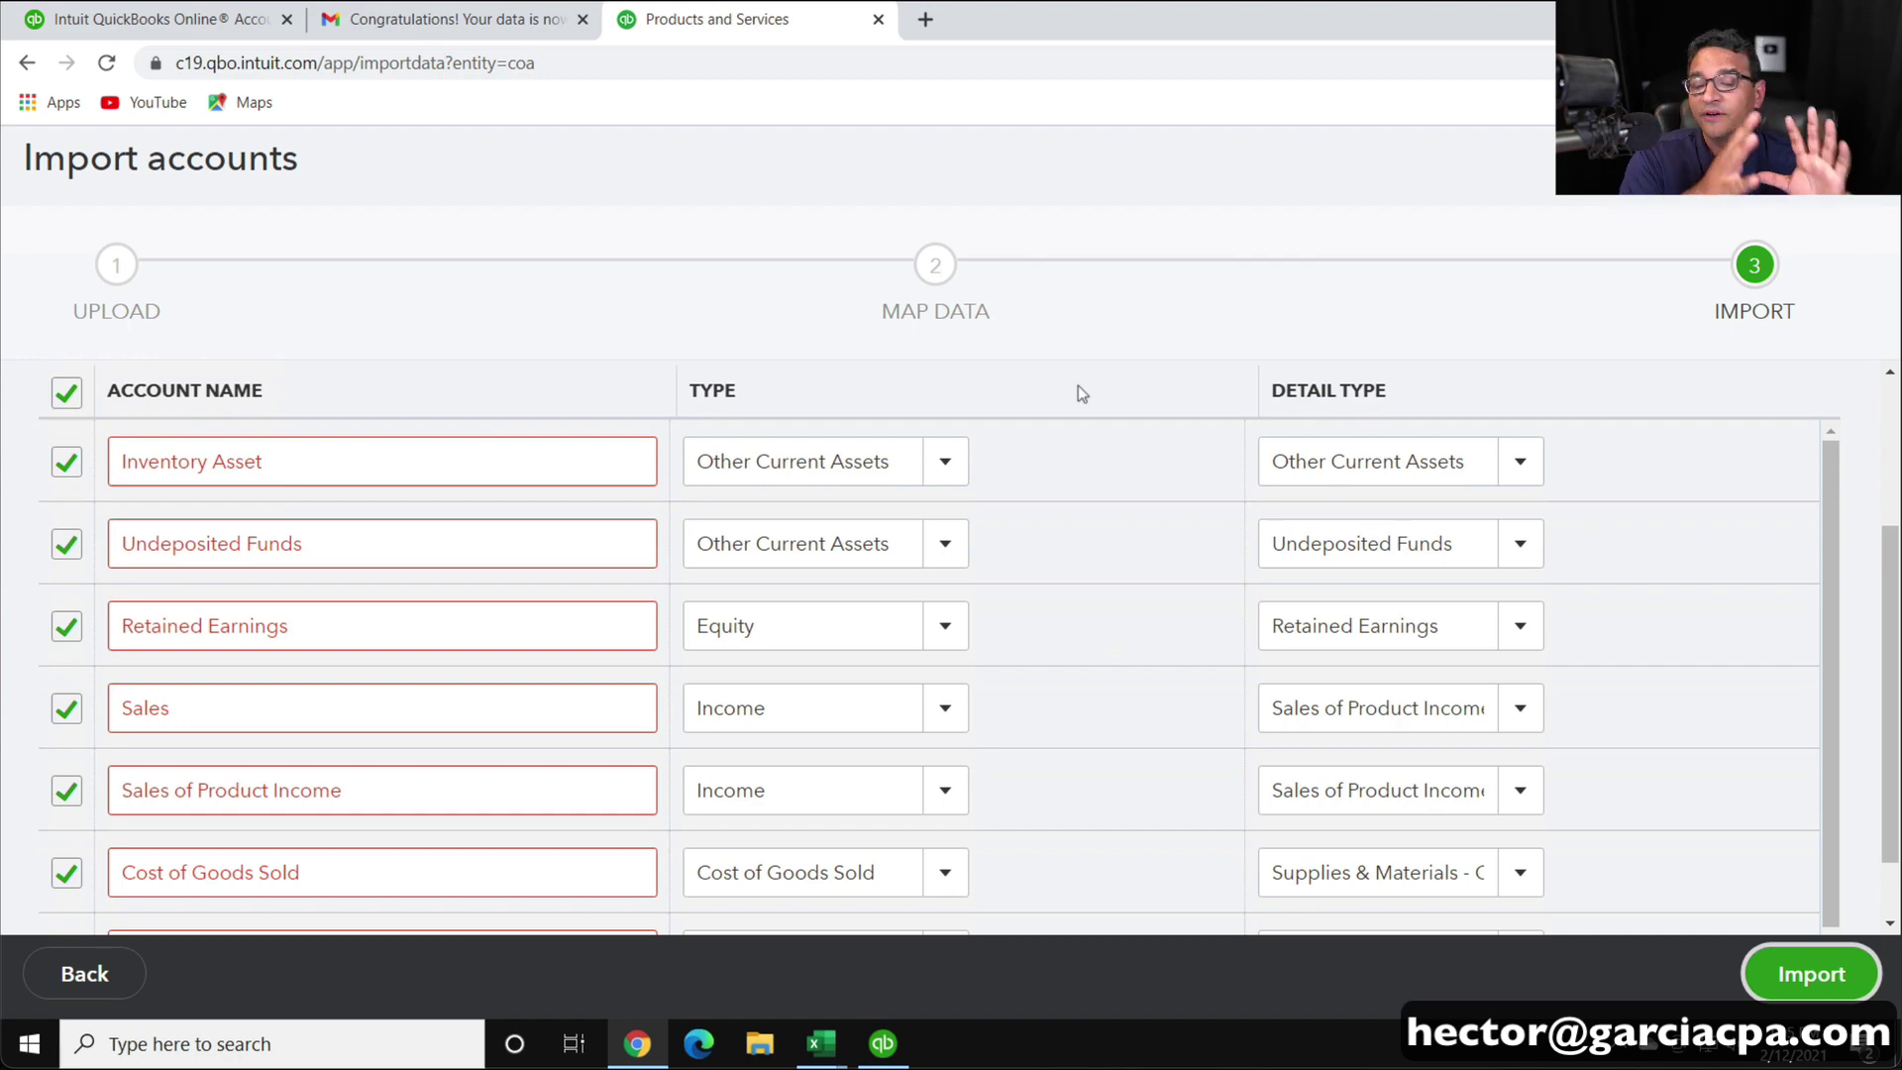
scroll(515, 570, down, 2)
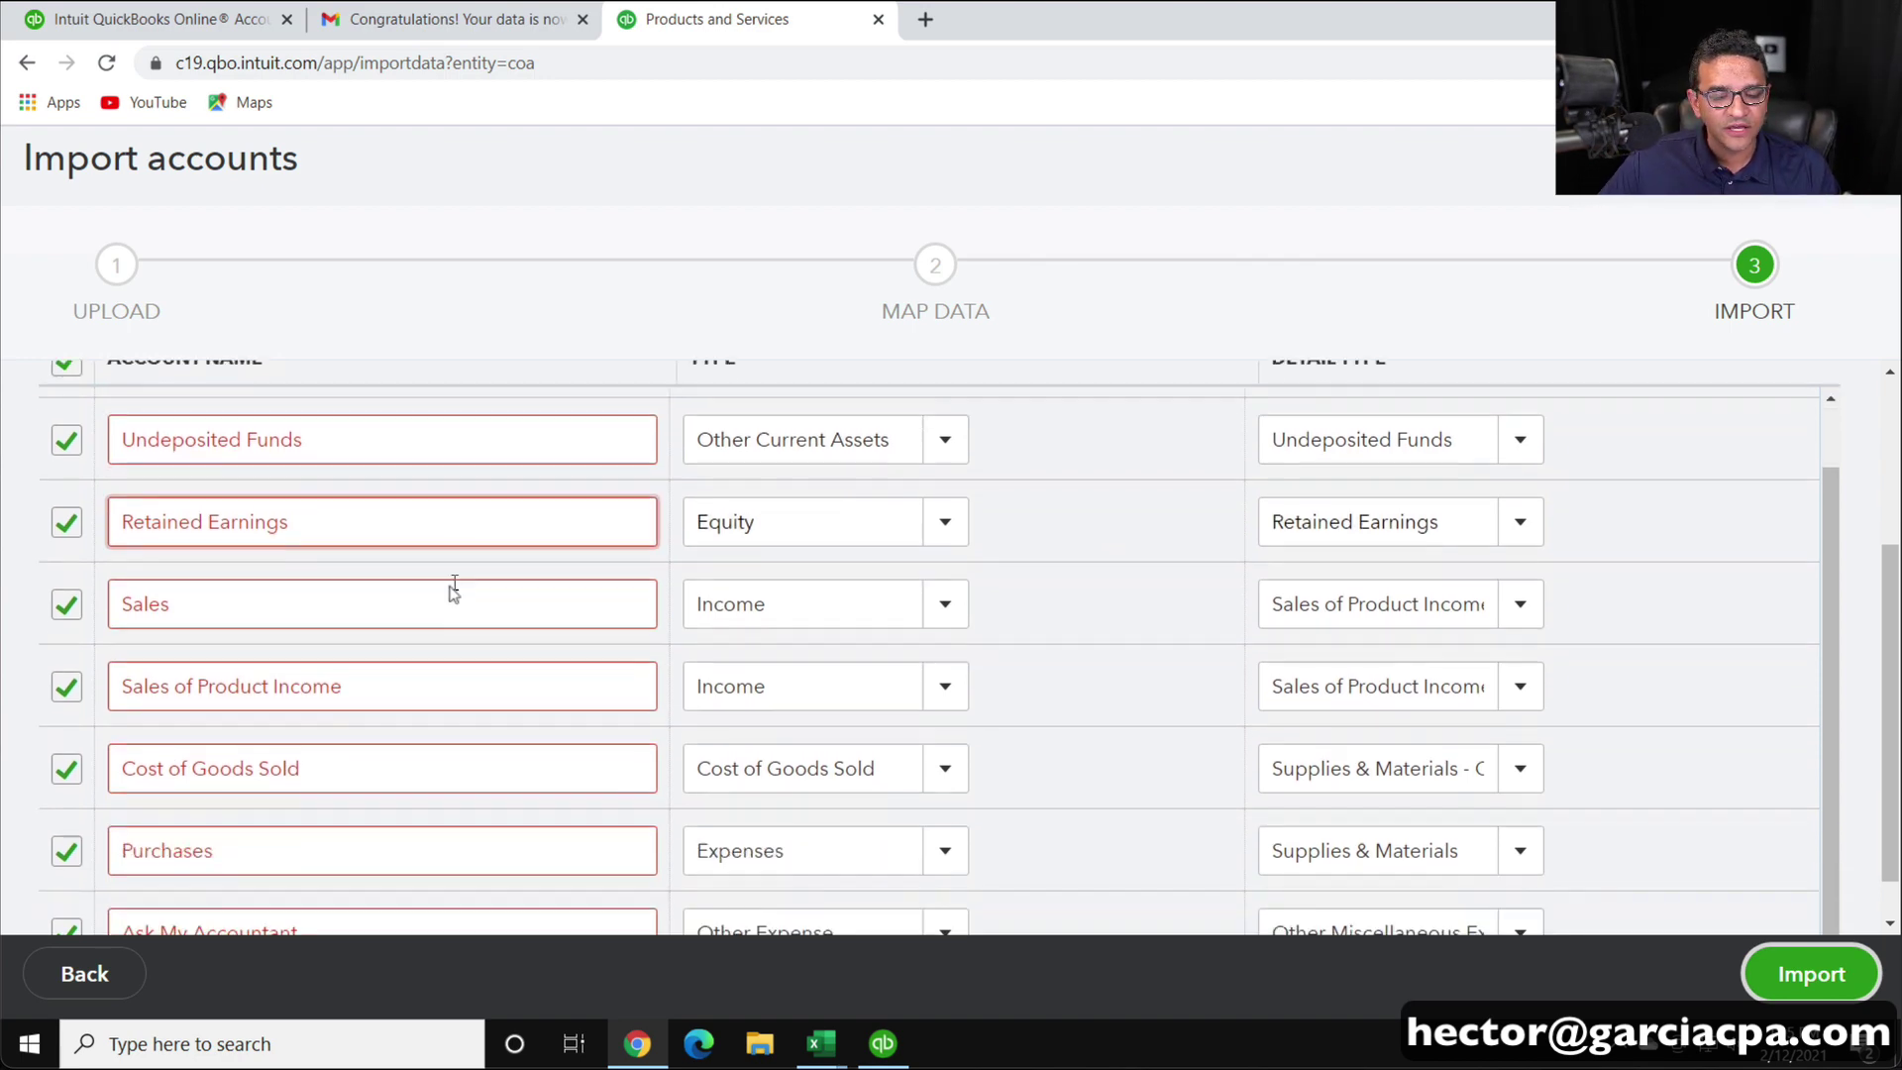
scroll(396, 466, up, 4)
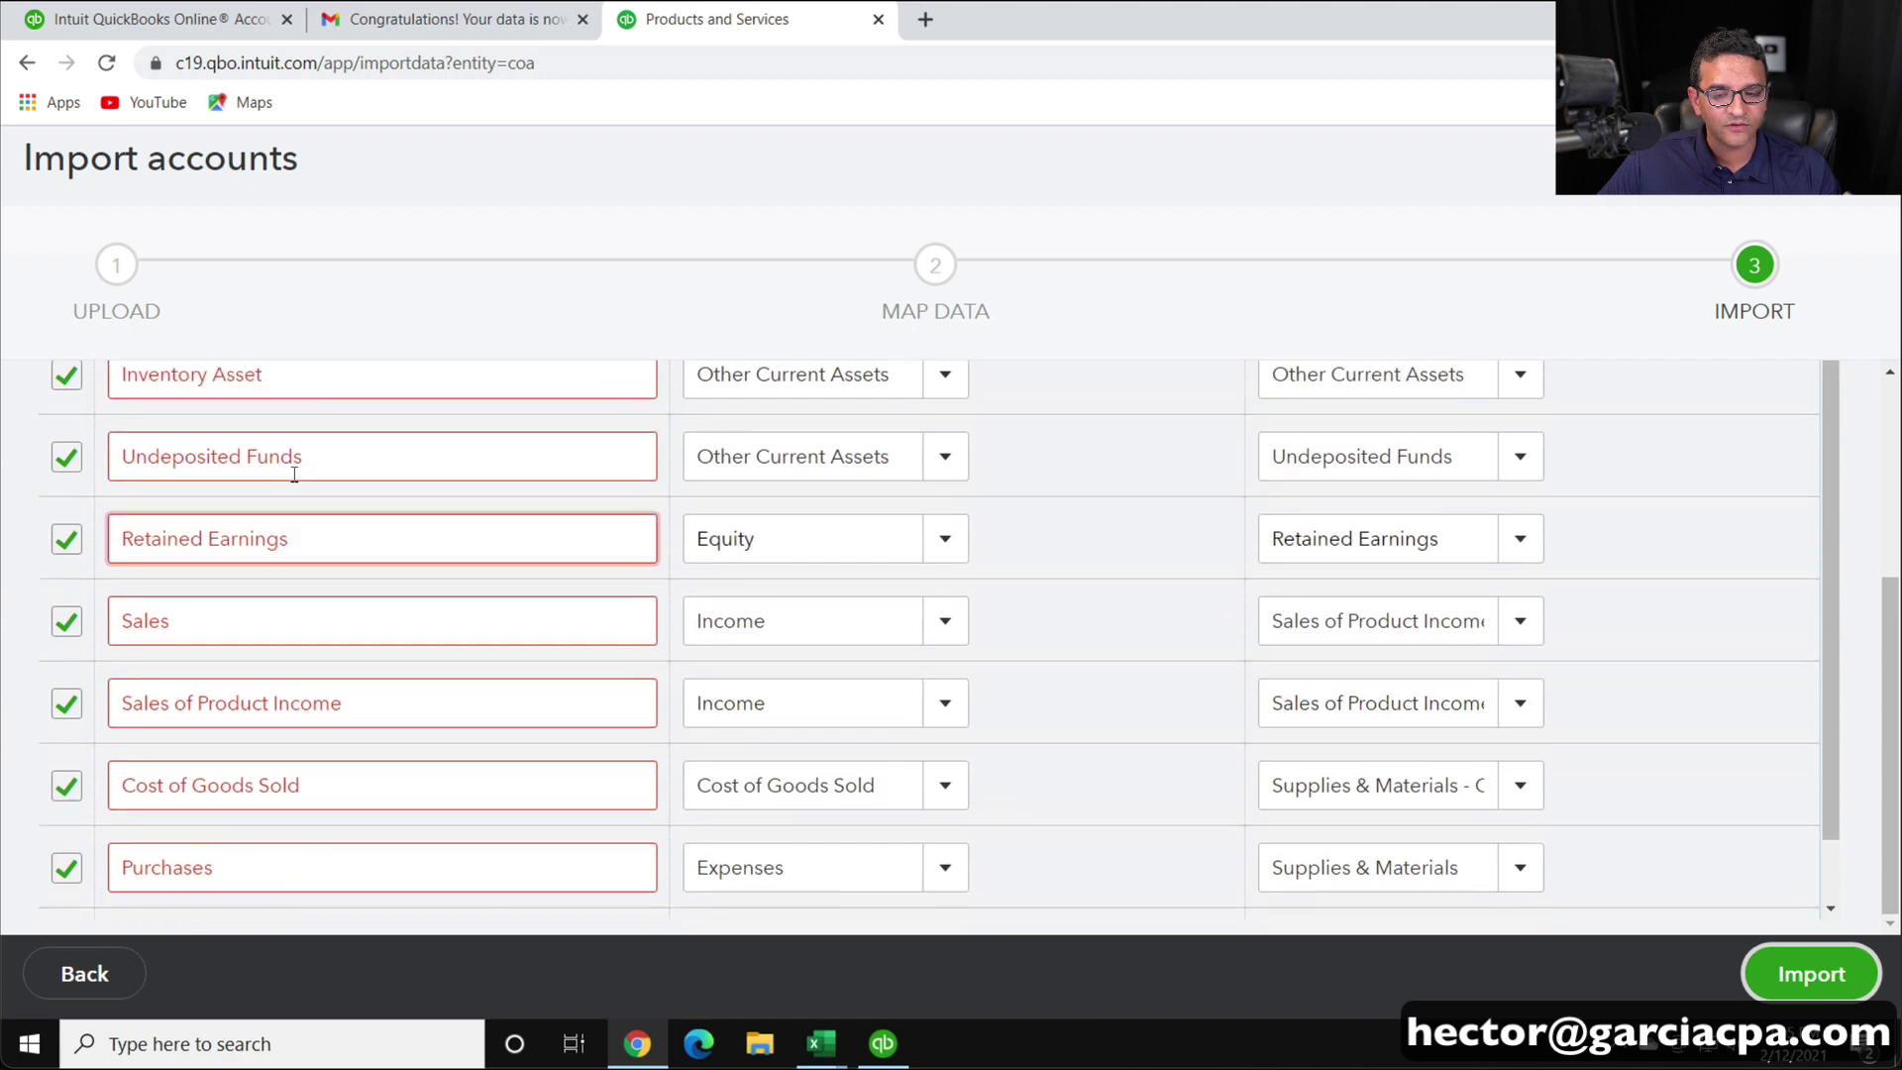
scroll(316, 437, up, 1)
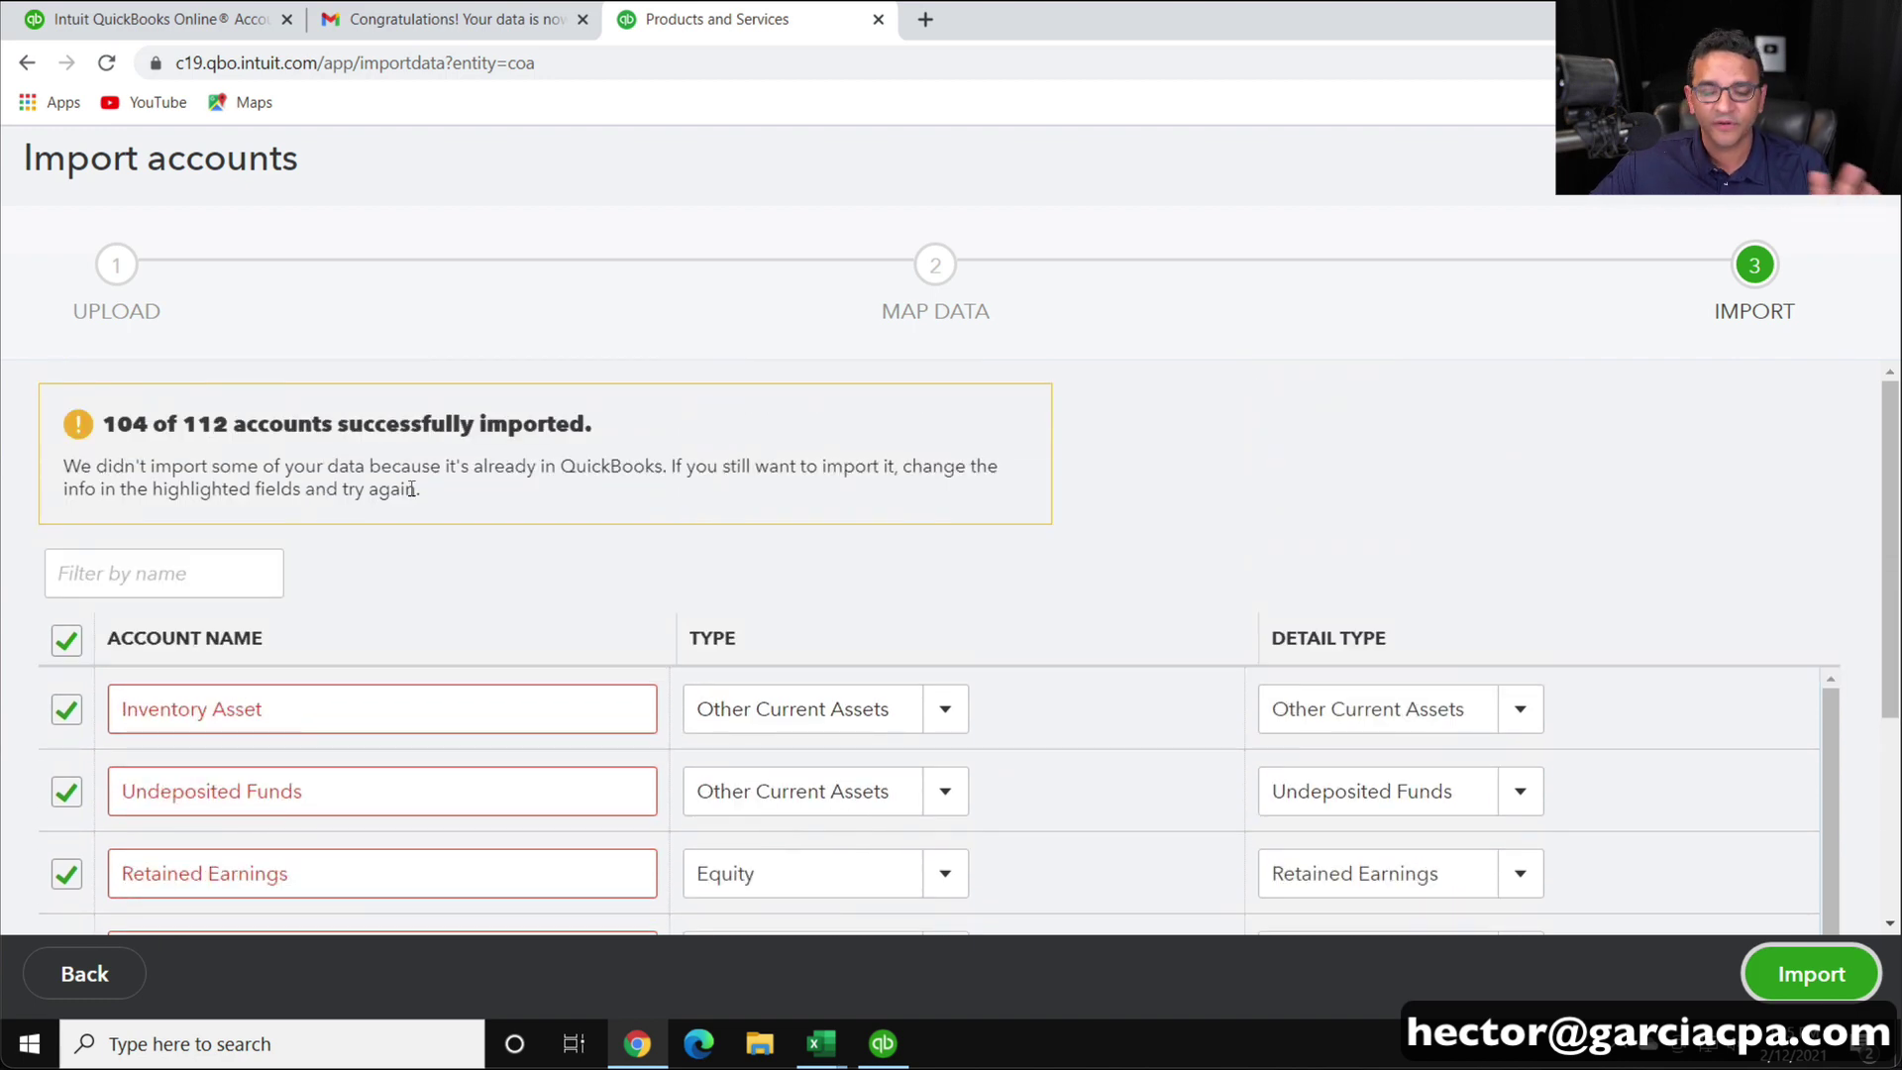
click(66, 640)
click(1813, 979)
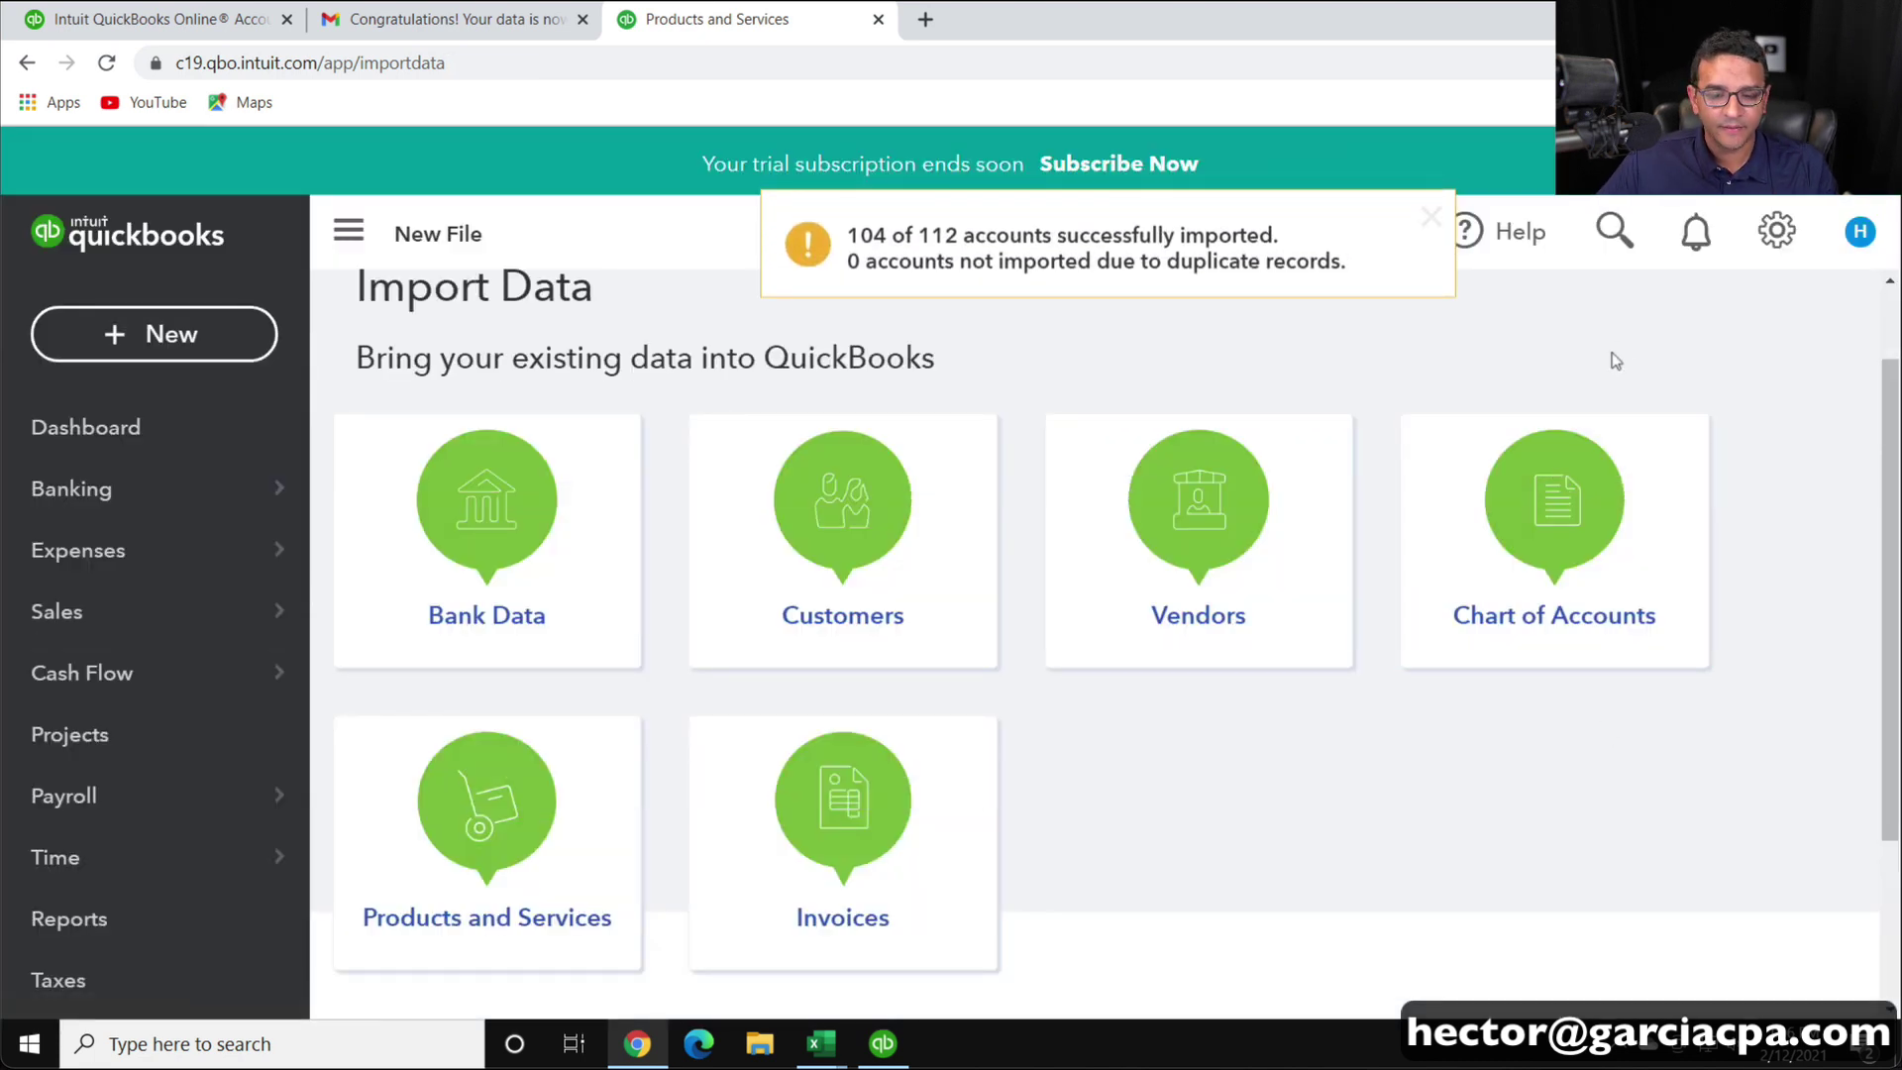
Step: Open the Chart of Accounts and review INCOME subaccounts such as Equipment Rental Income
click(1774, 230)
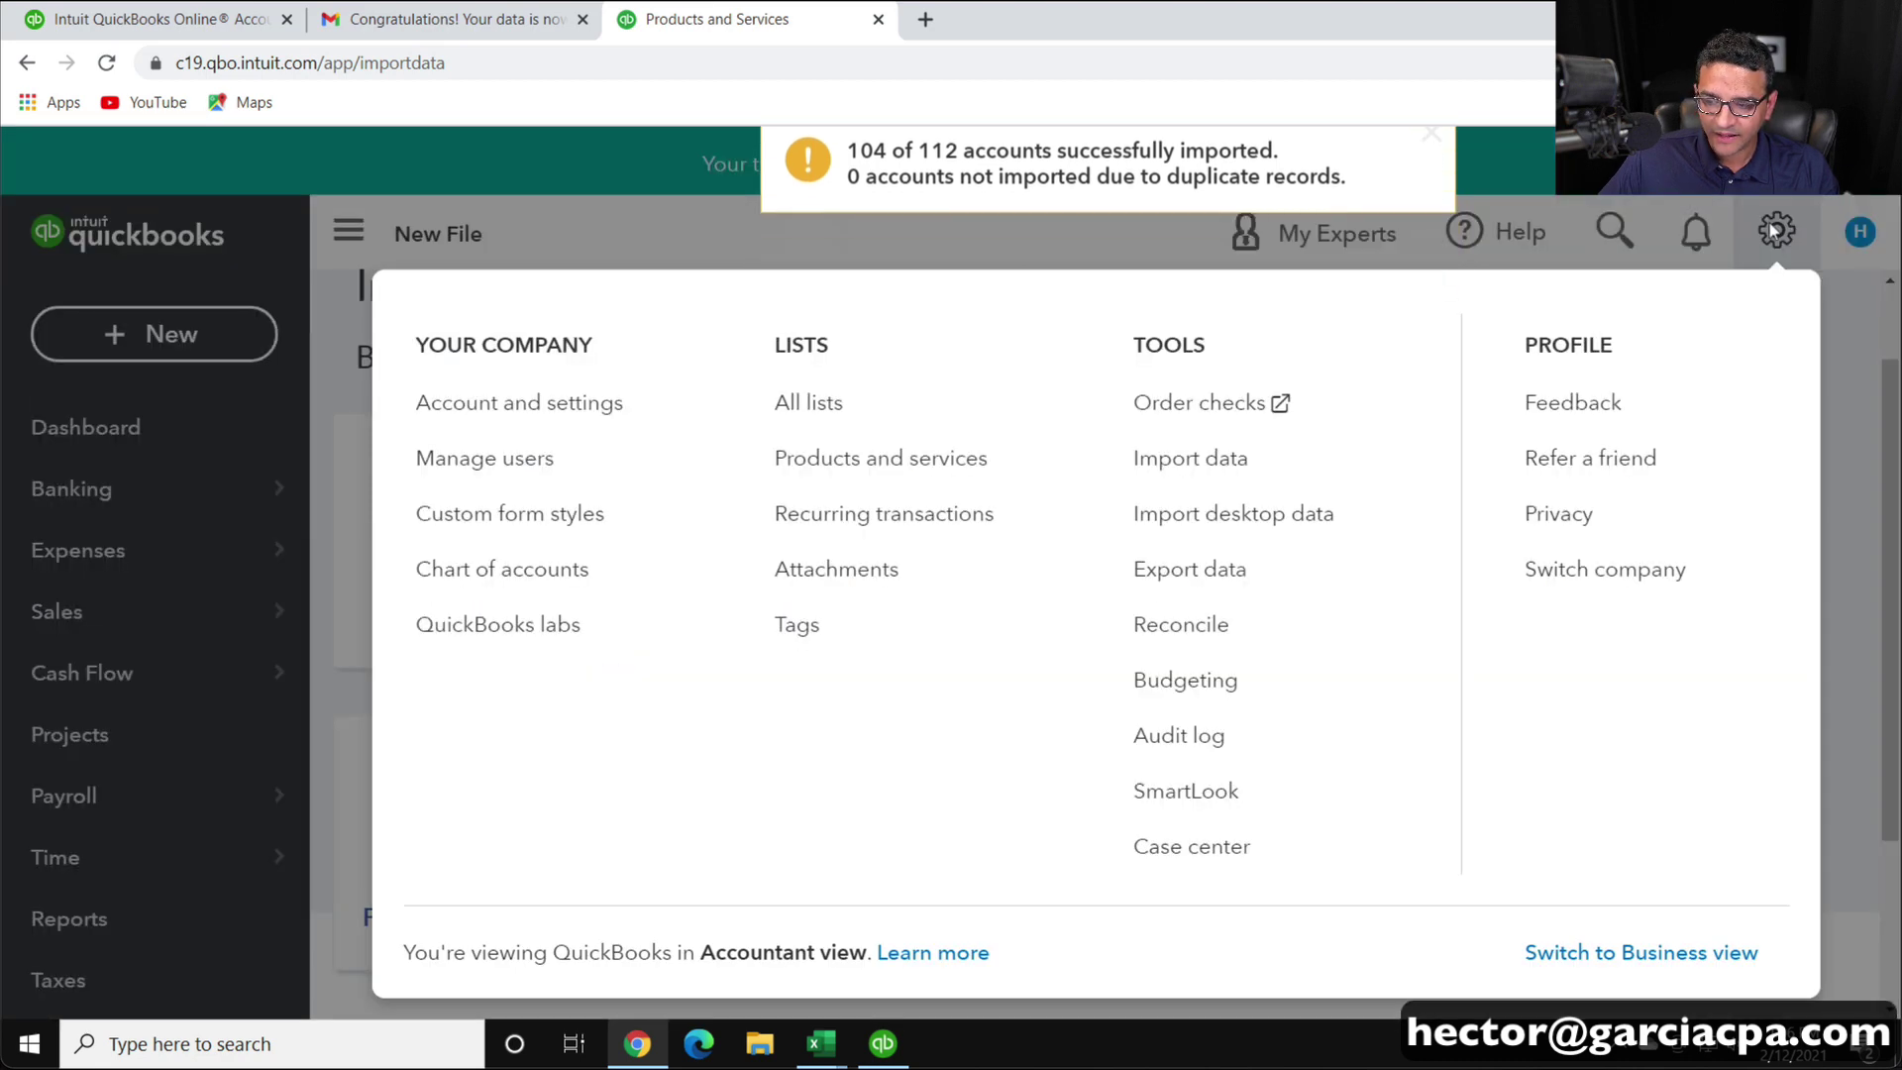
click(448, 564)
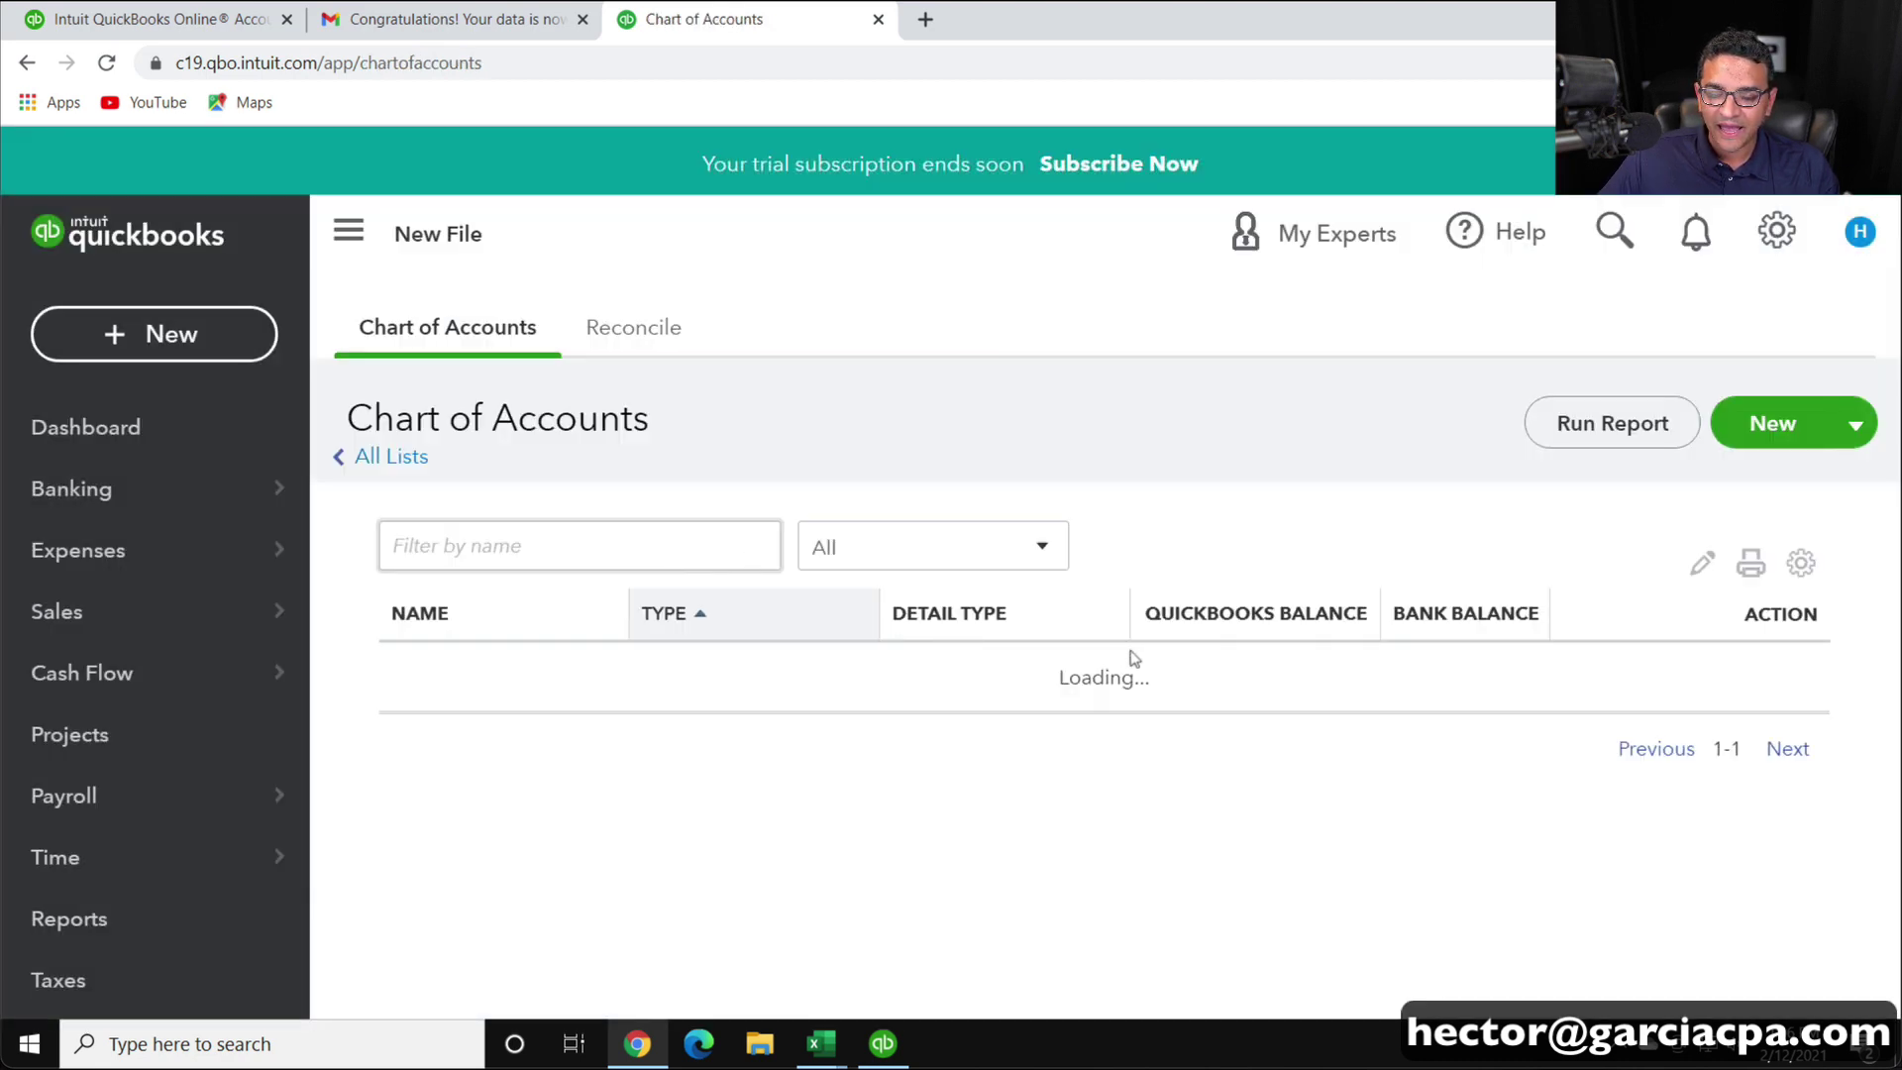
scroll(1134, 659, down, 5)
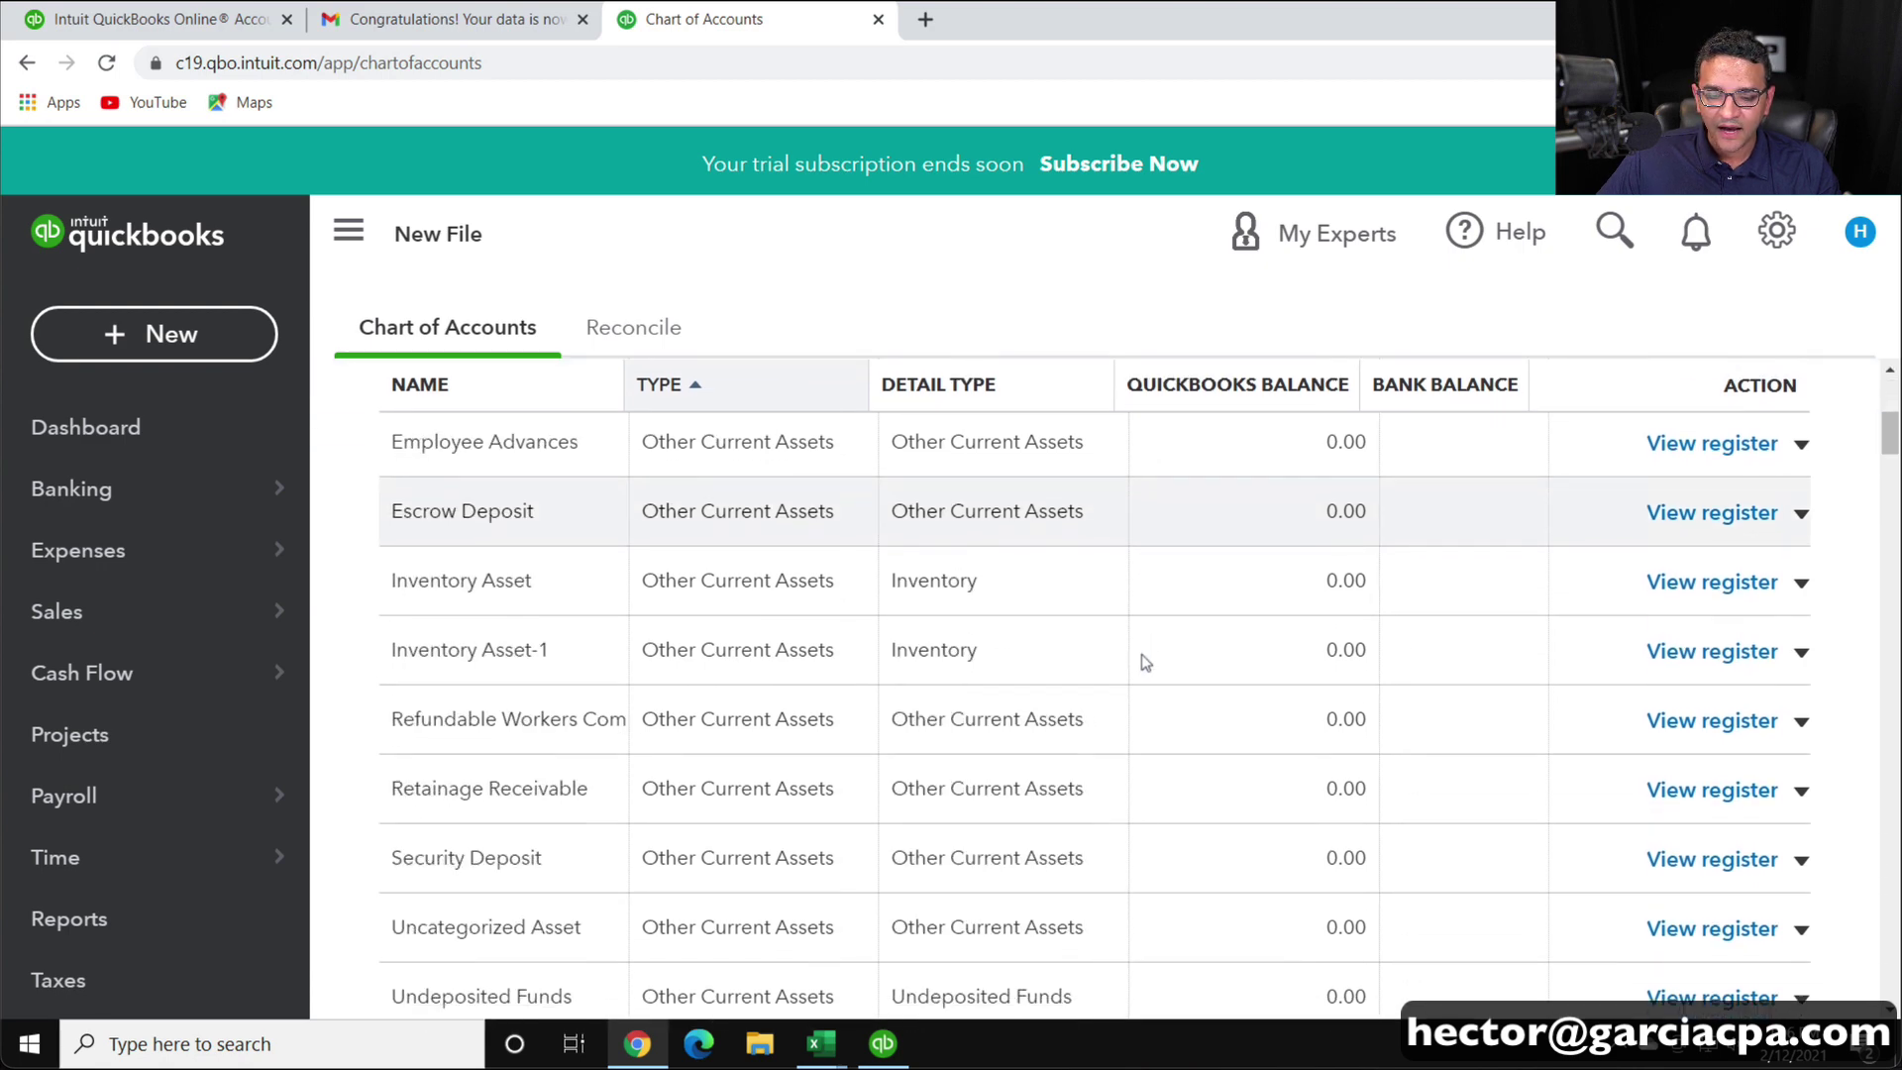
scroll(1145, 662, down, 12)
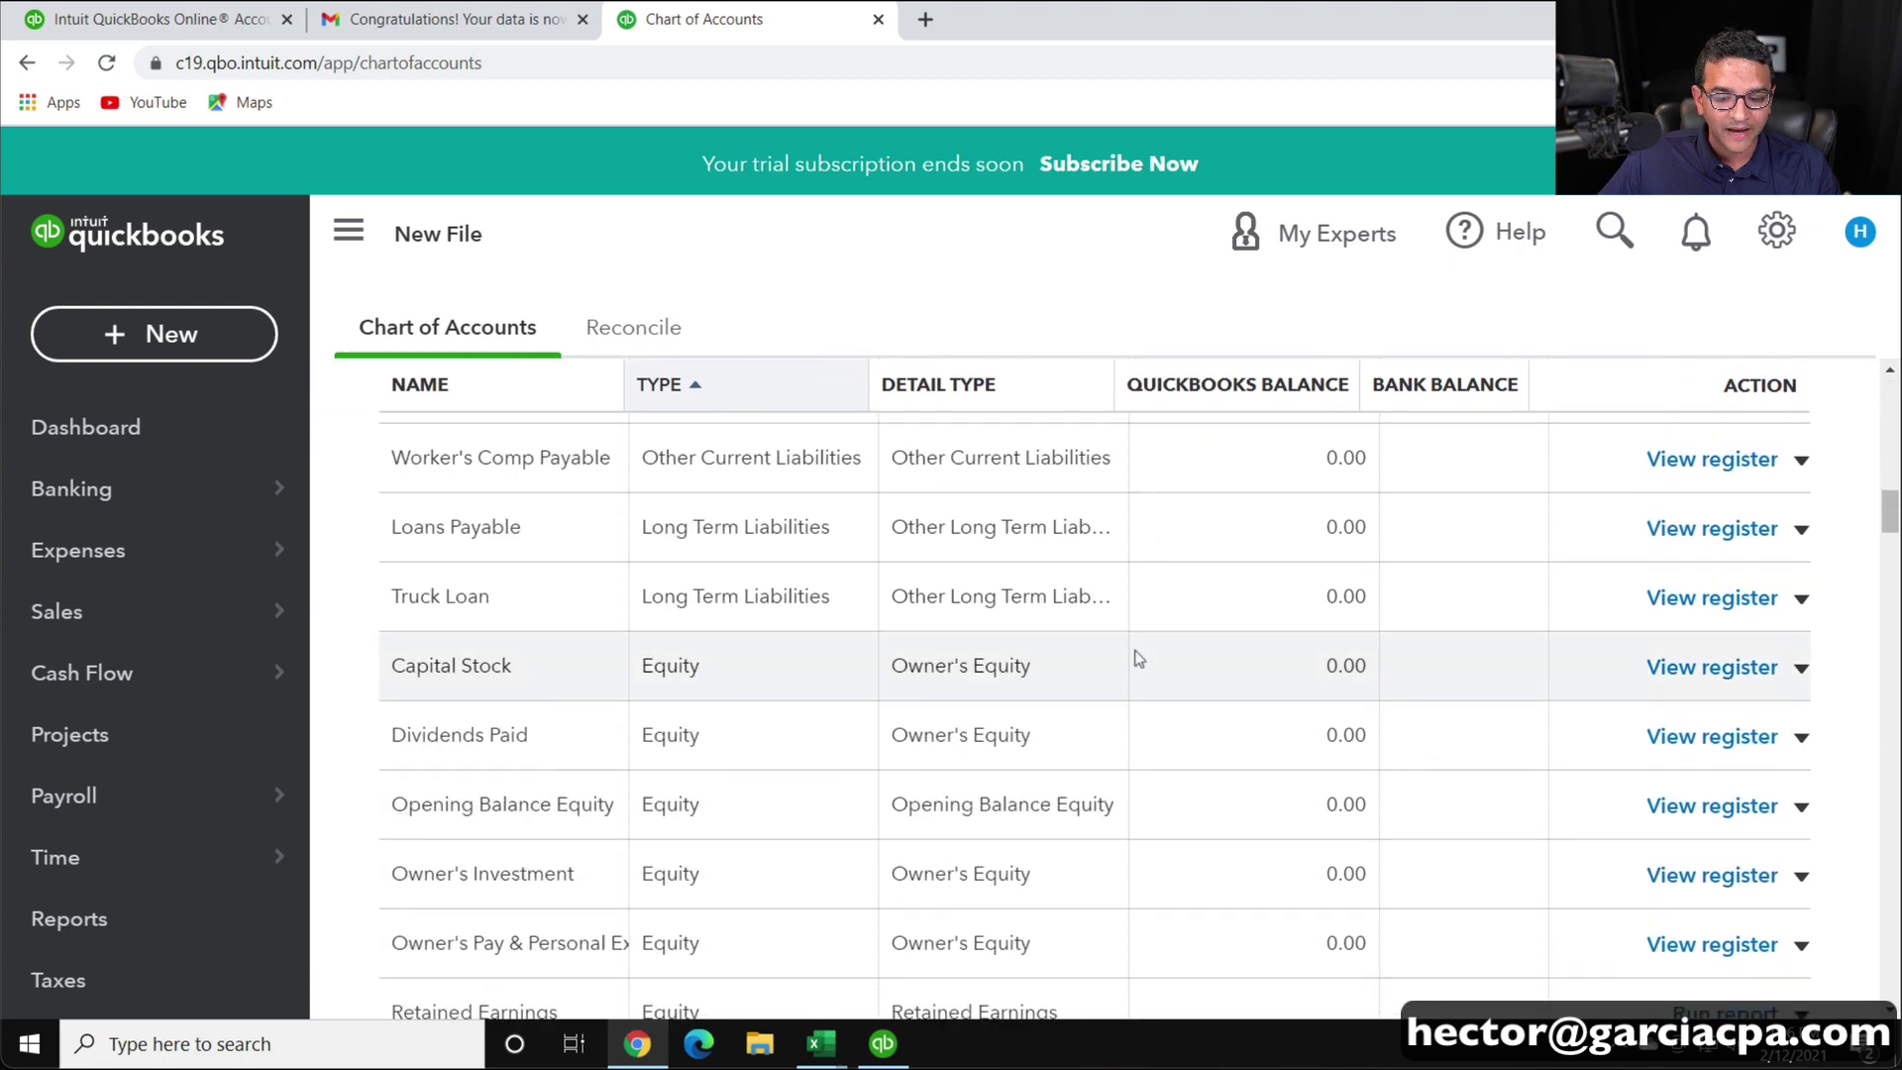
scroll(1138, 658, down, 13)
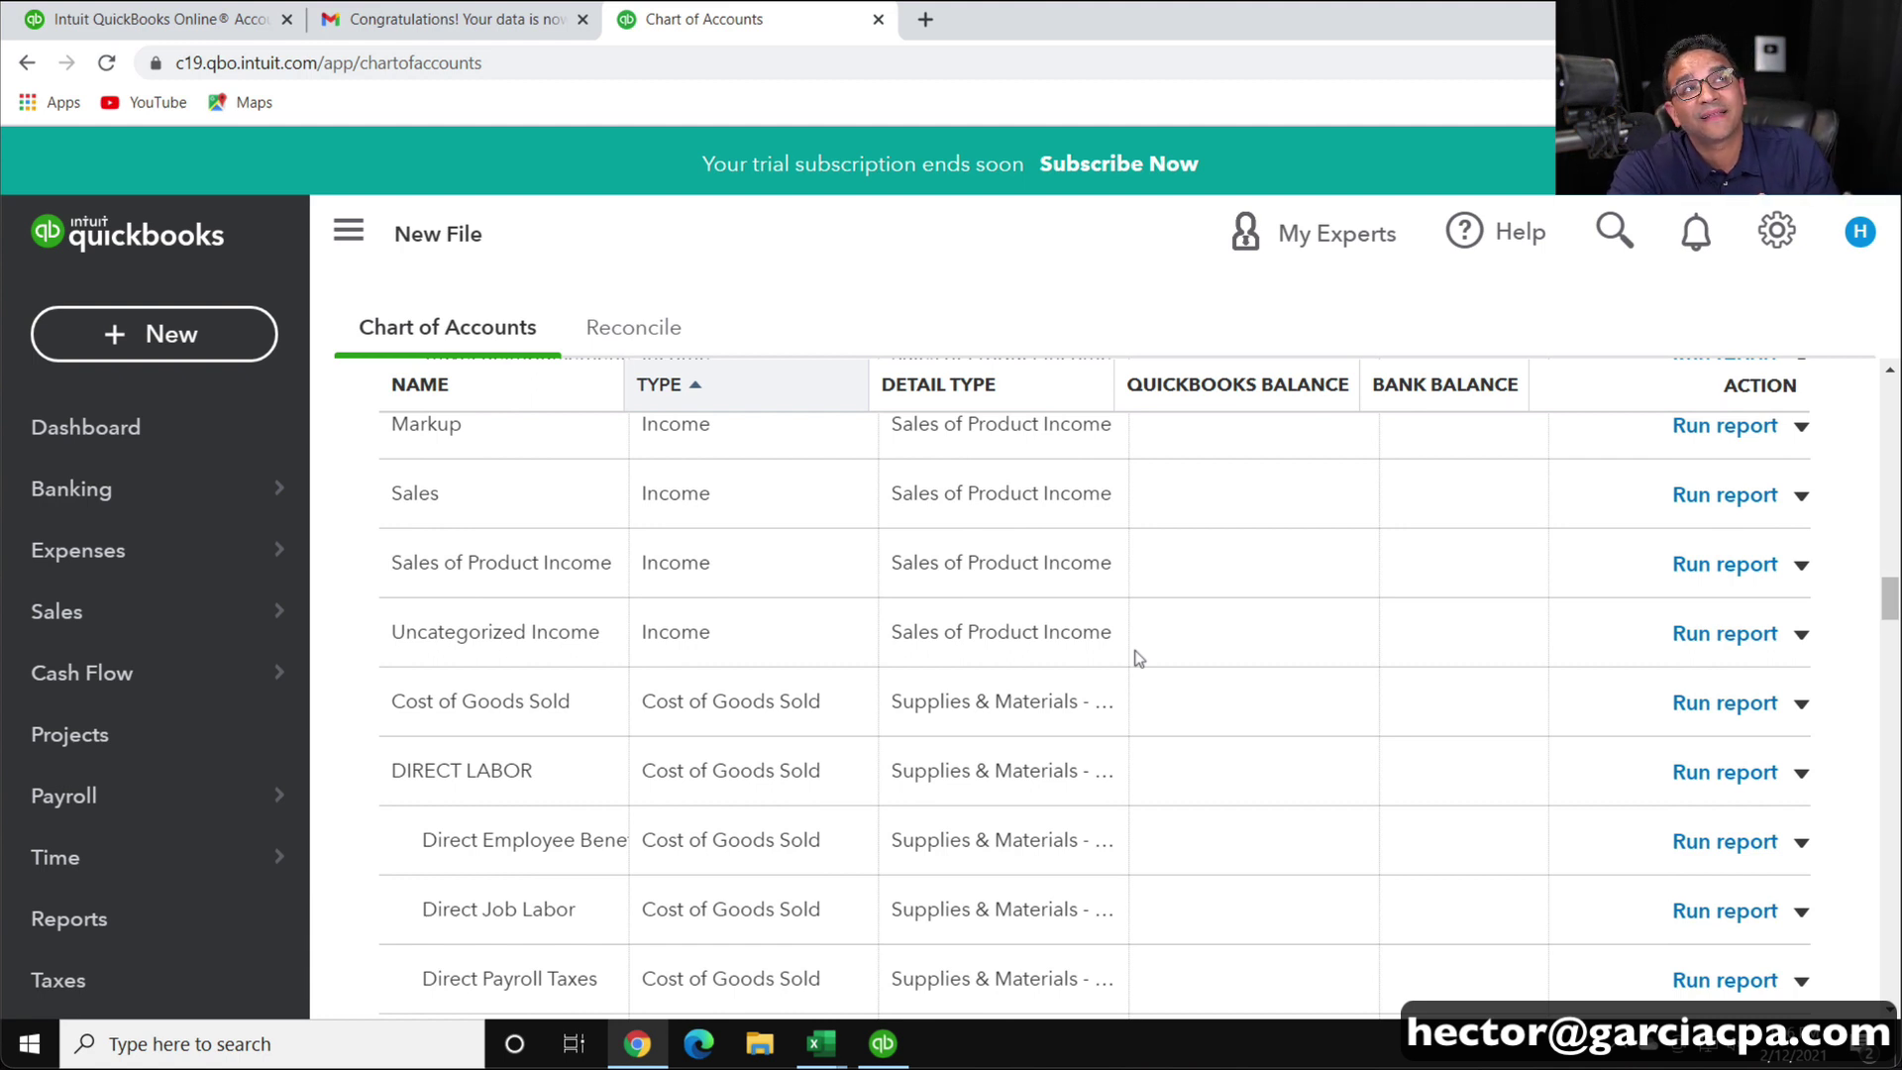
scroll(941, 599, up, 2)
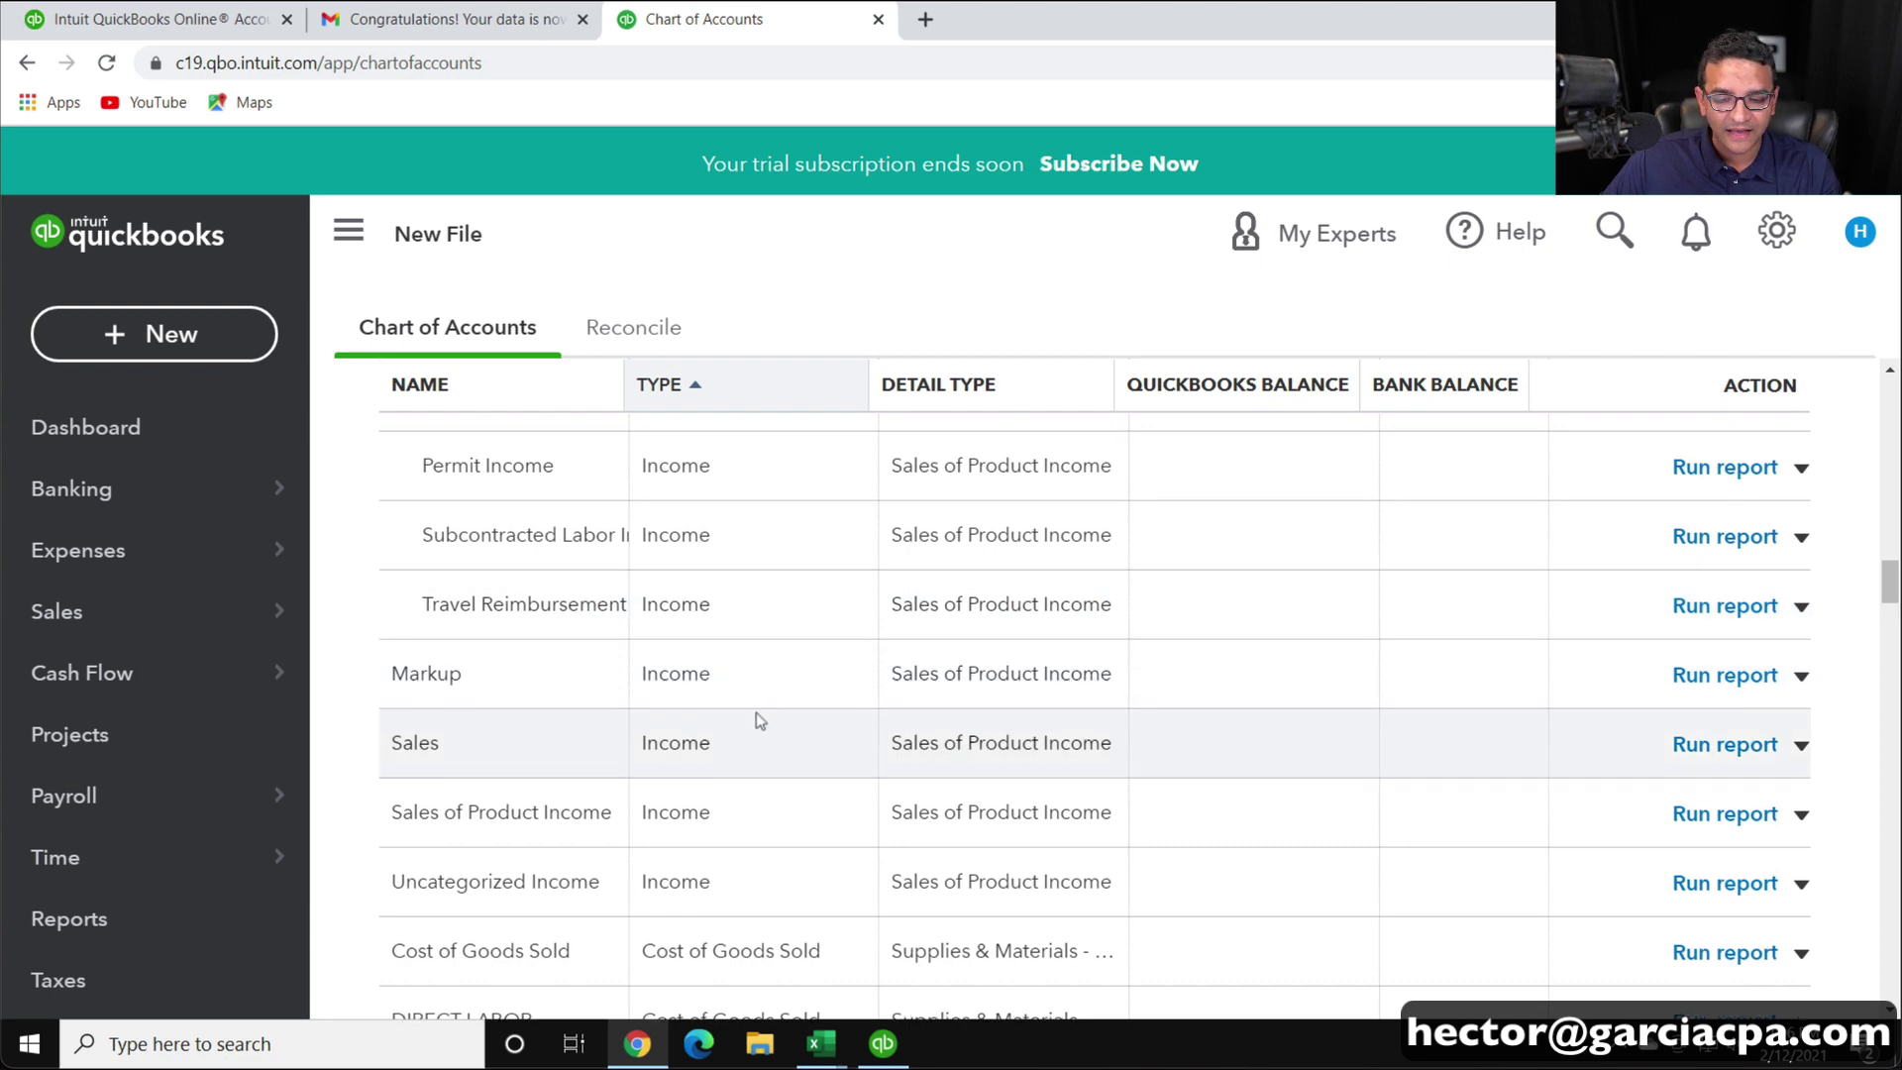
scroll(756, 722, up, 5)
scroll(787, 713, down, 1)
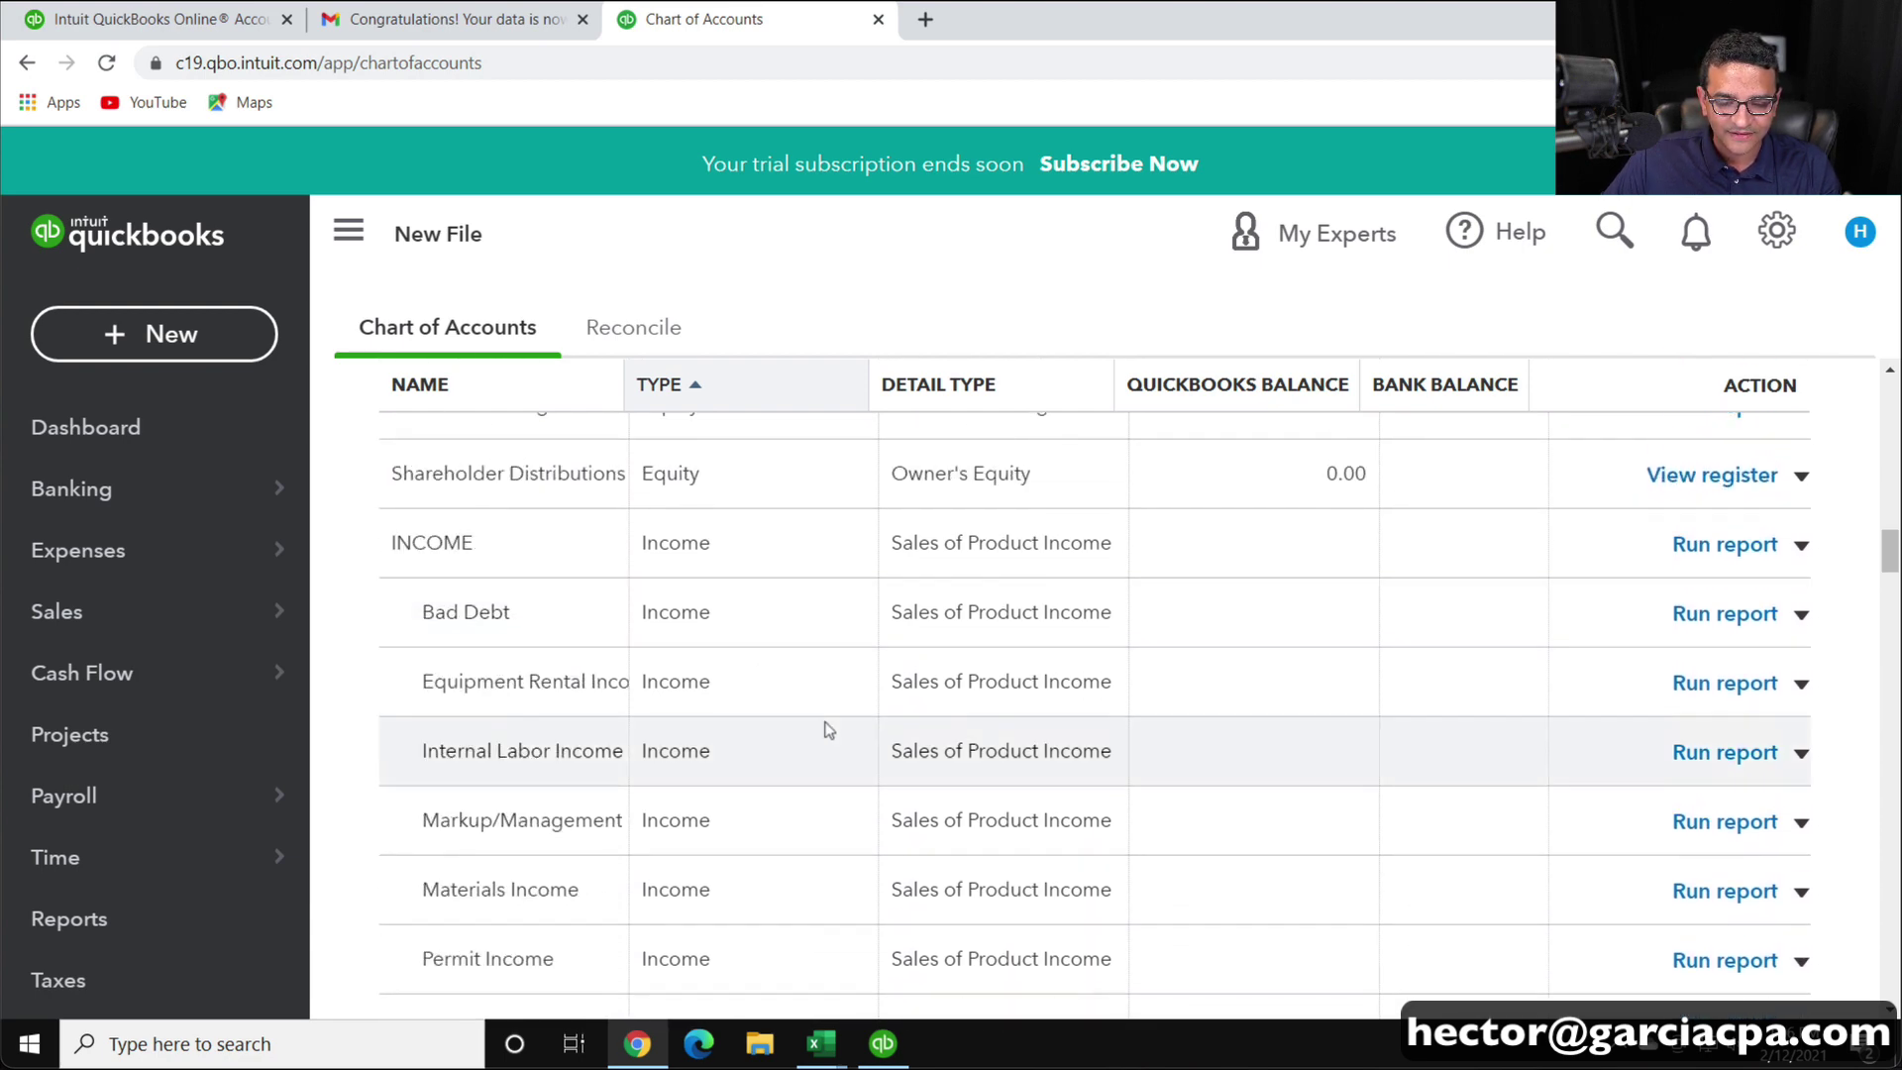
drag(424, 683, 630, 684)
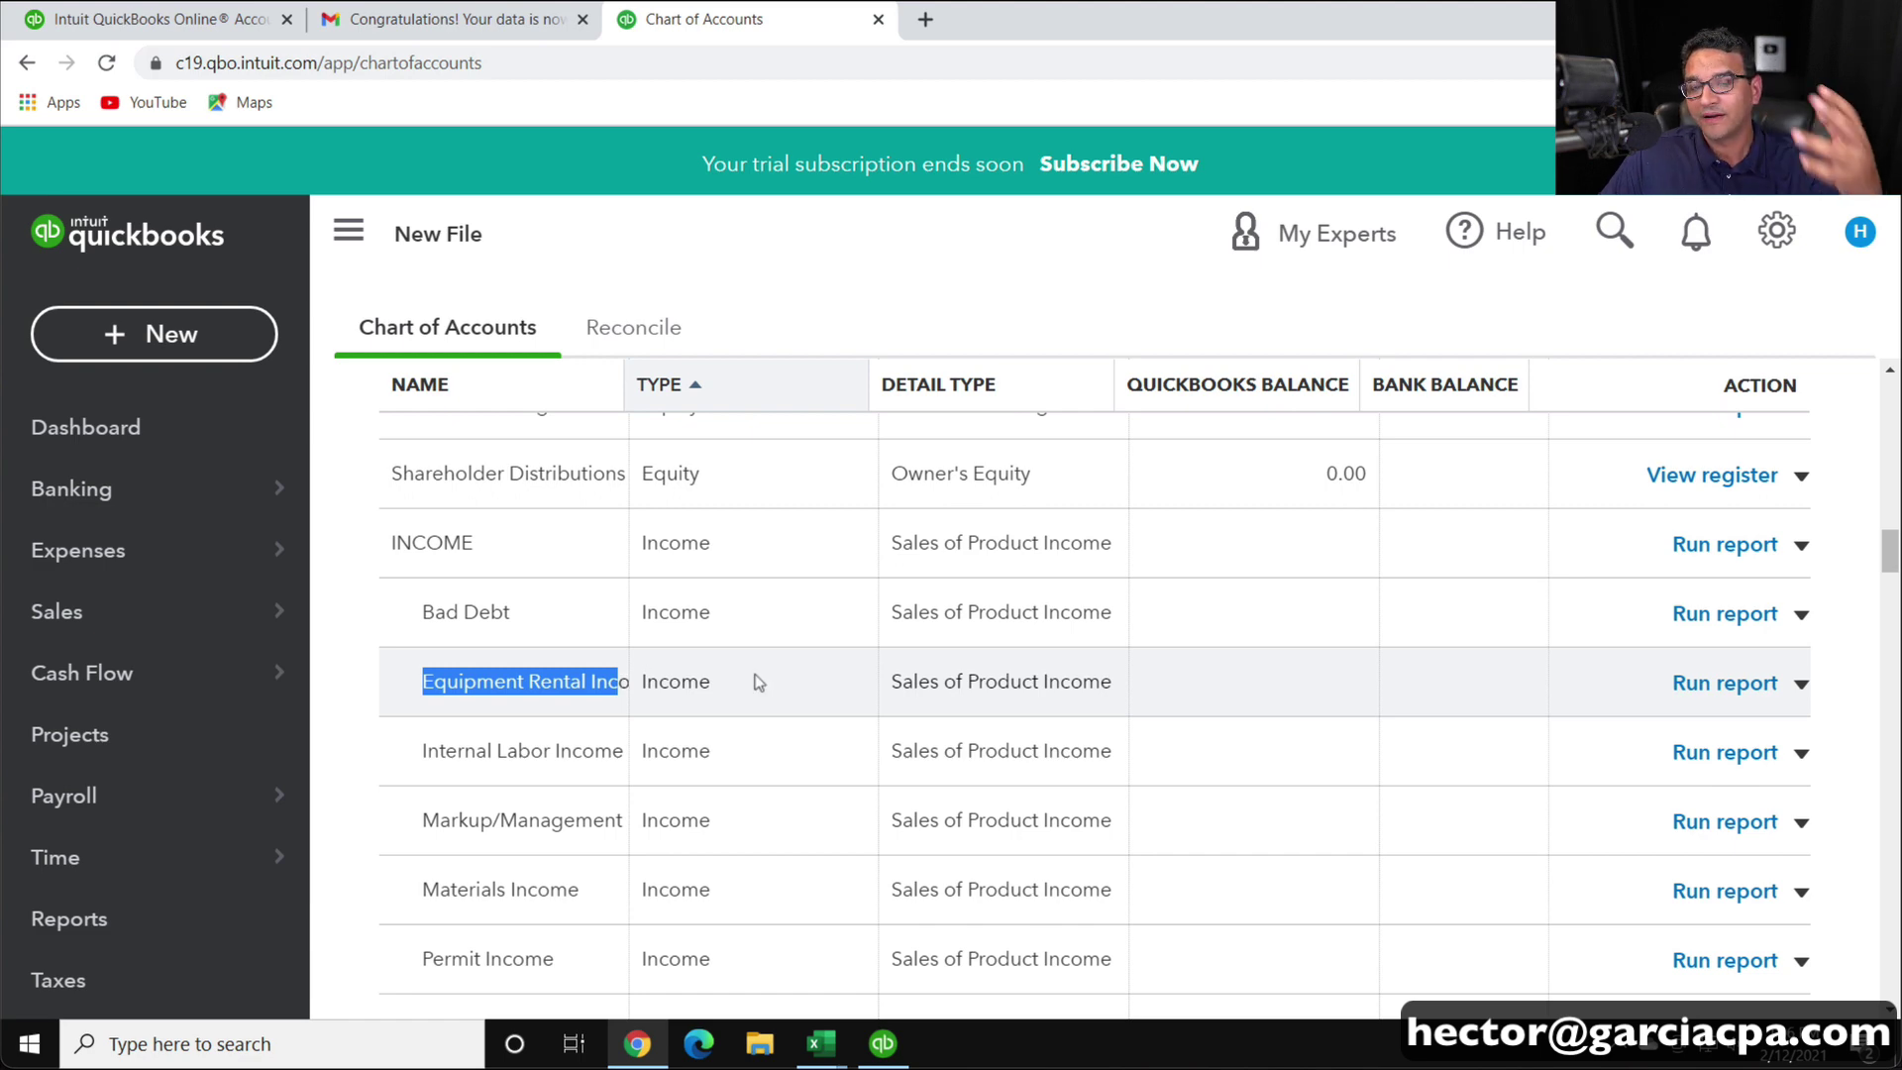
scroll(758, 683, down, 3)
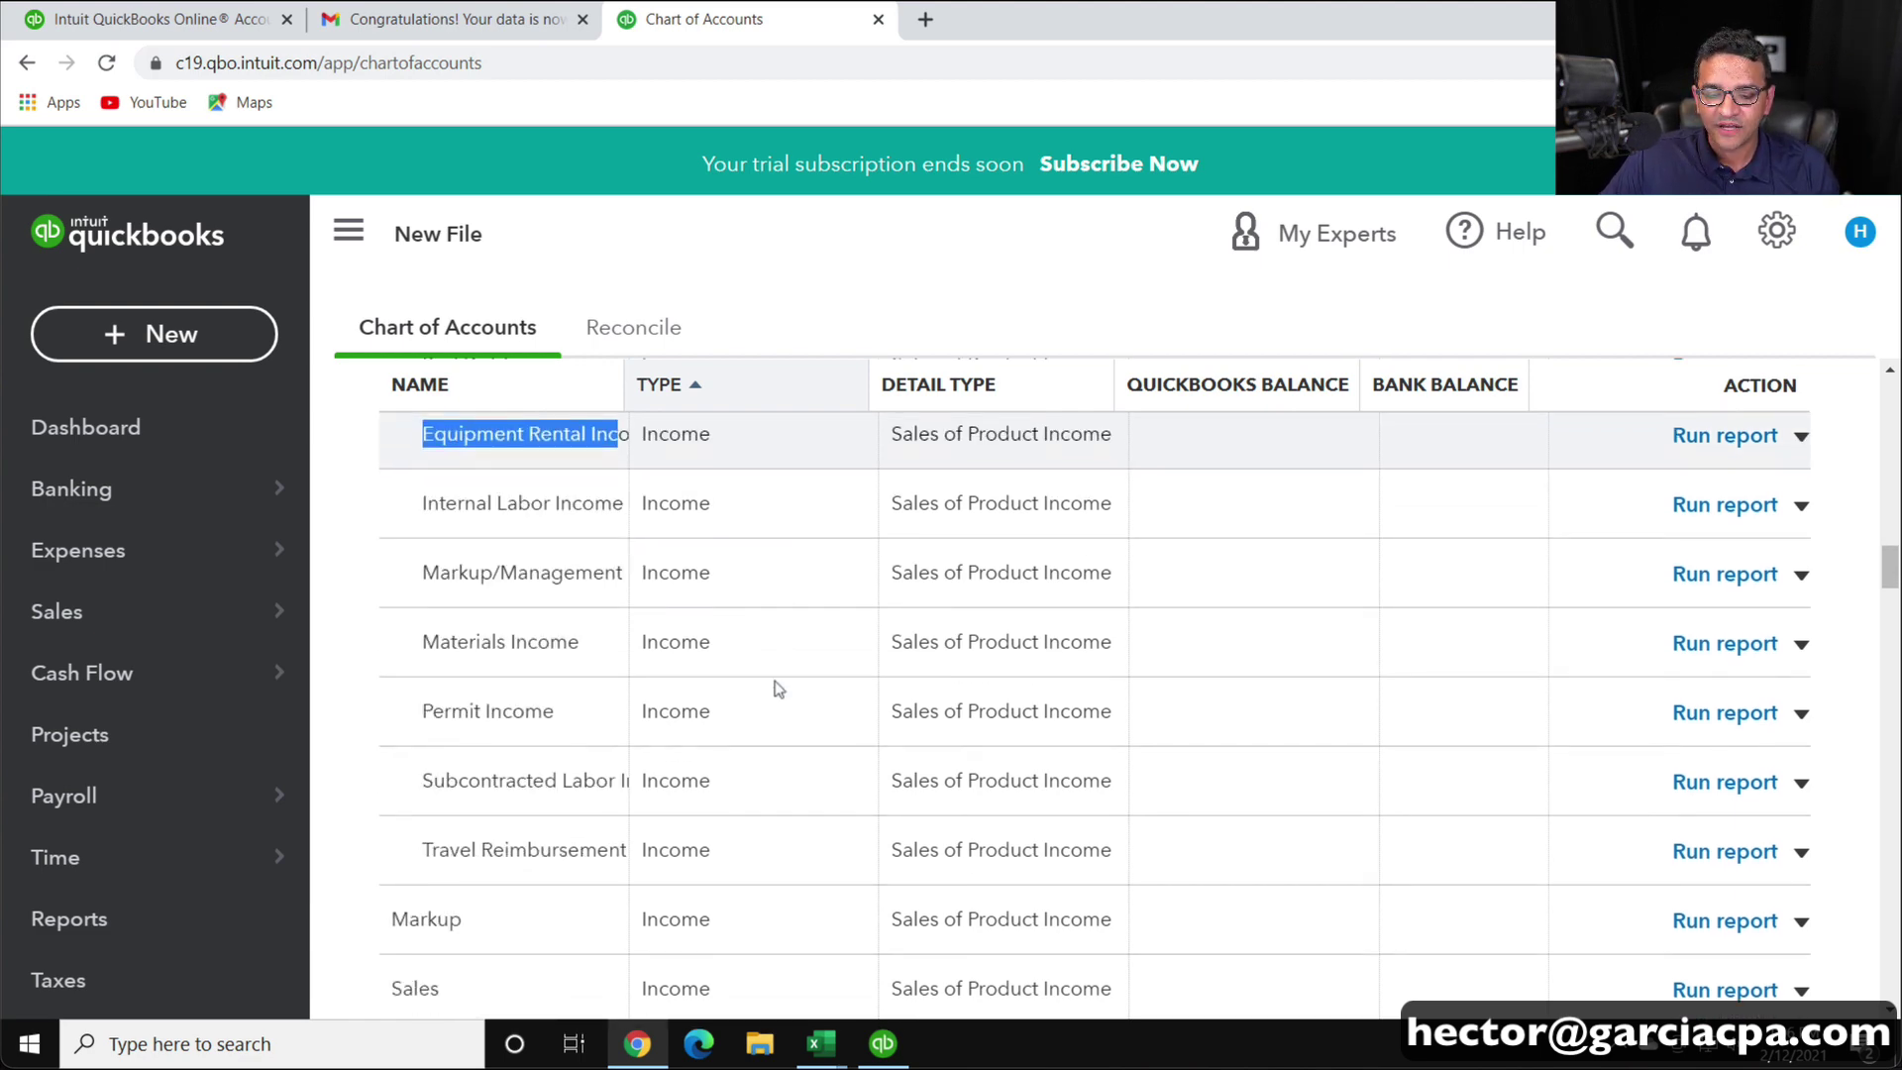
scroll(422, 846, down, 2)
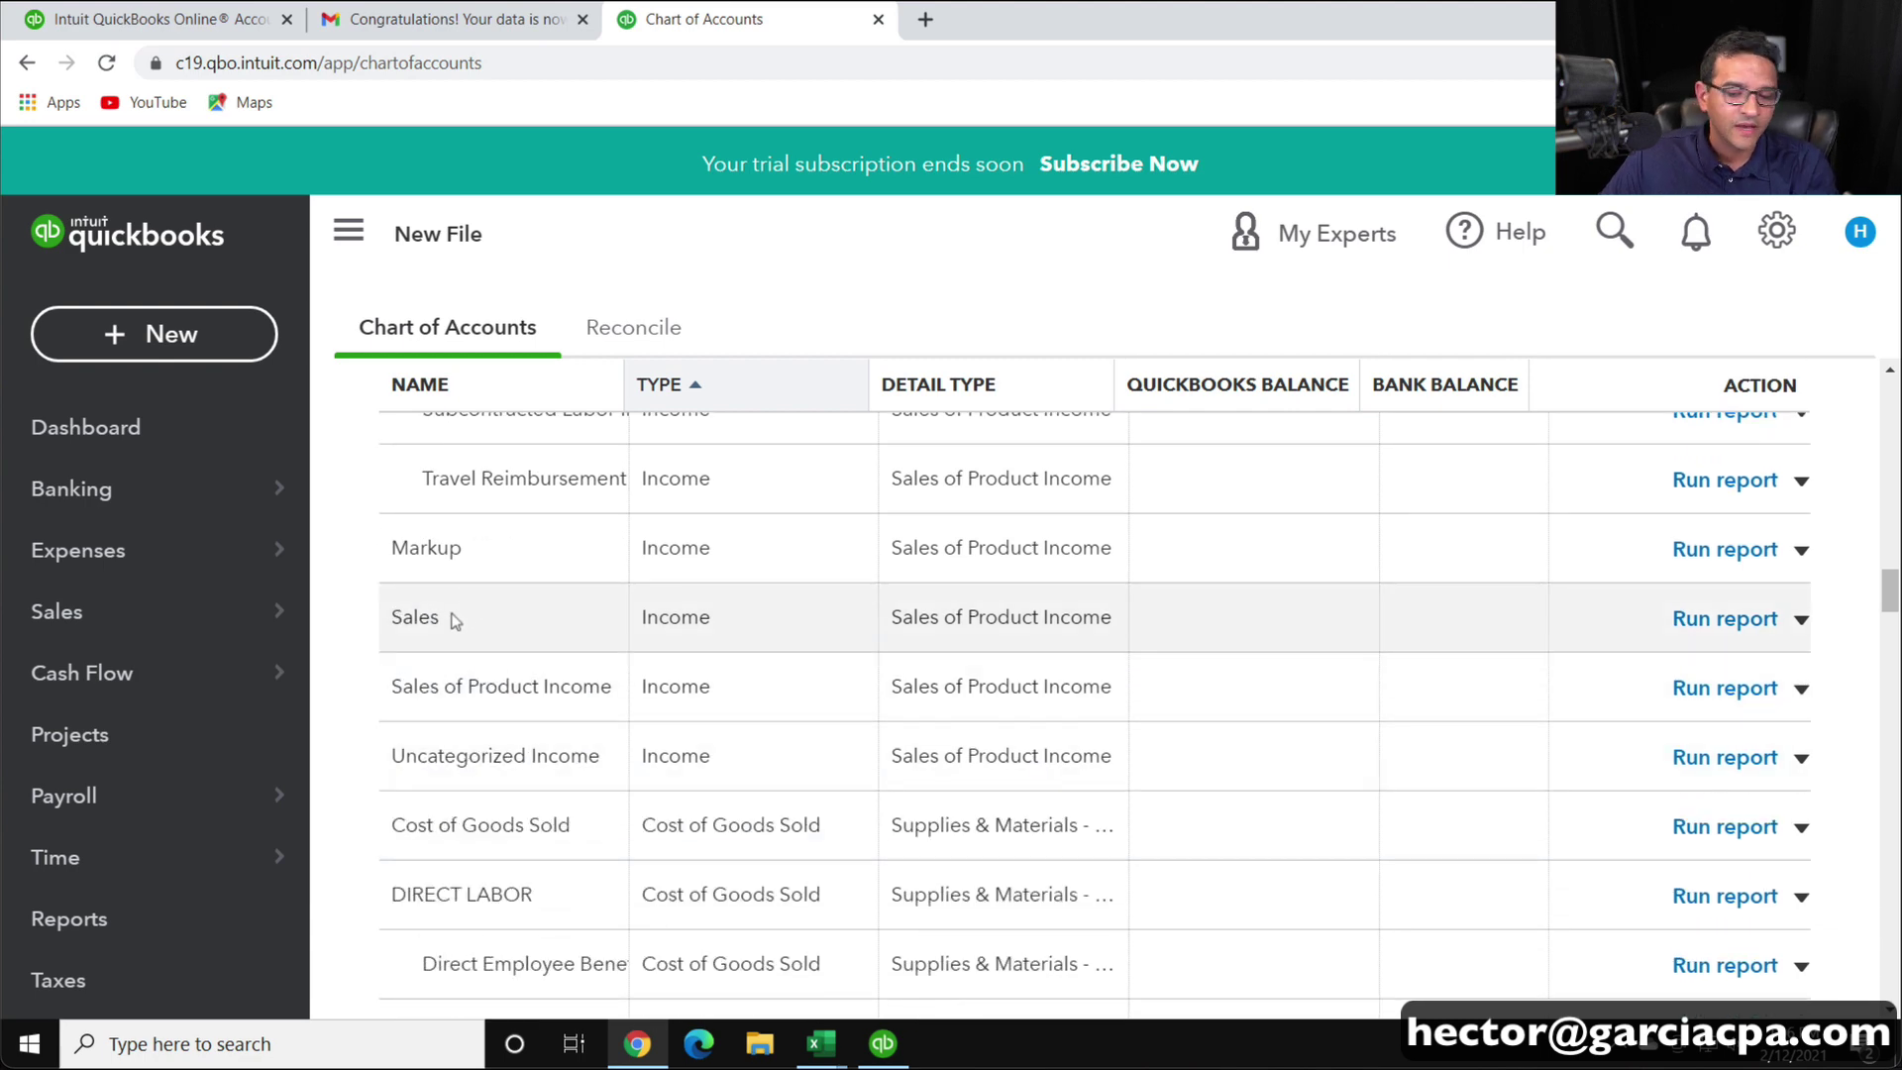
Step: Edit the Sales account as a sub-account with parent INCOME and save it
click(1801, 619)
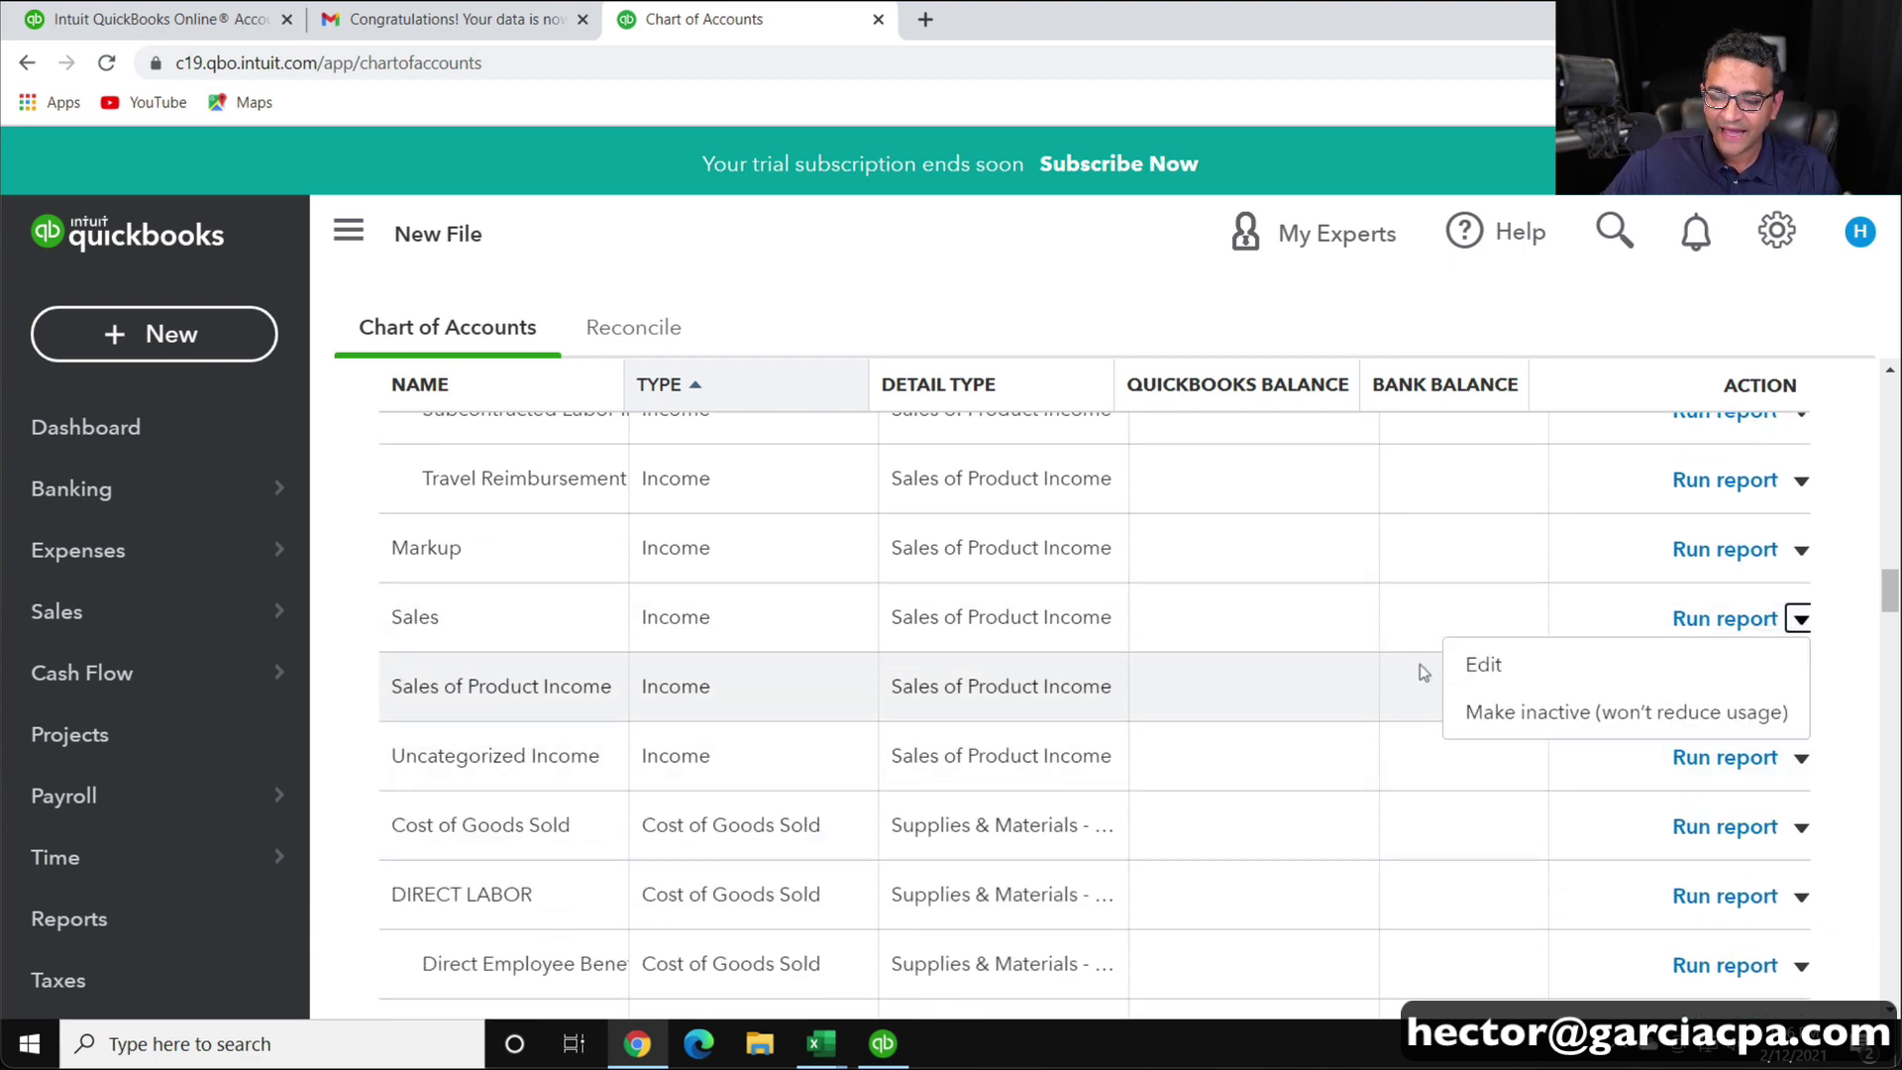
click(1493, 669)
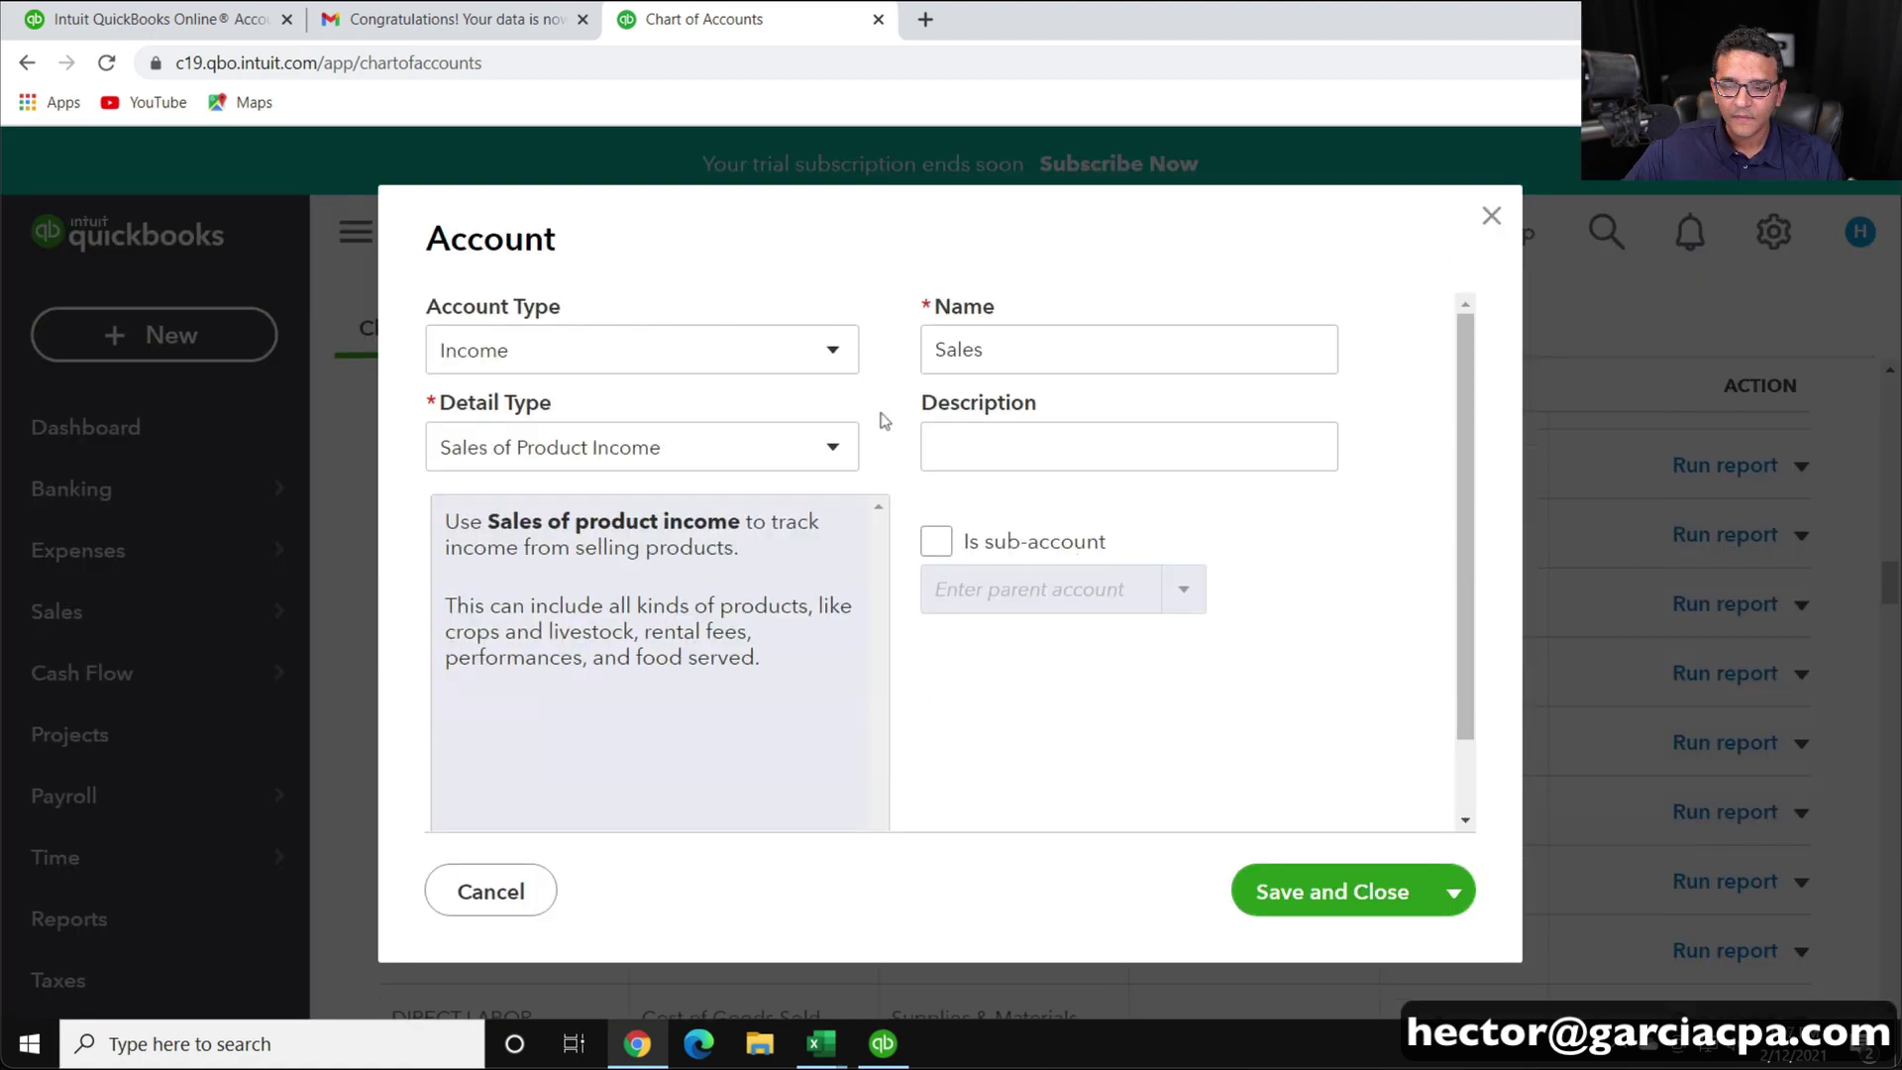
click(940, 542)
click(1176, 590)
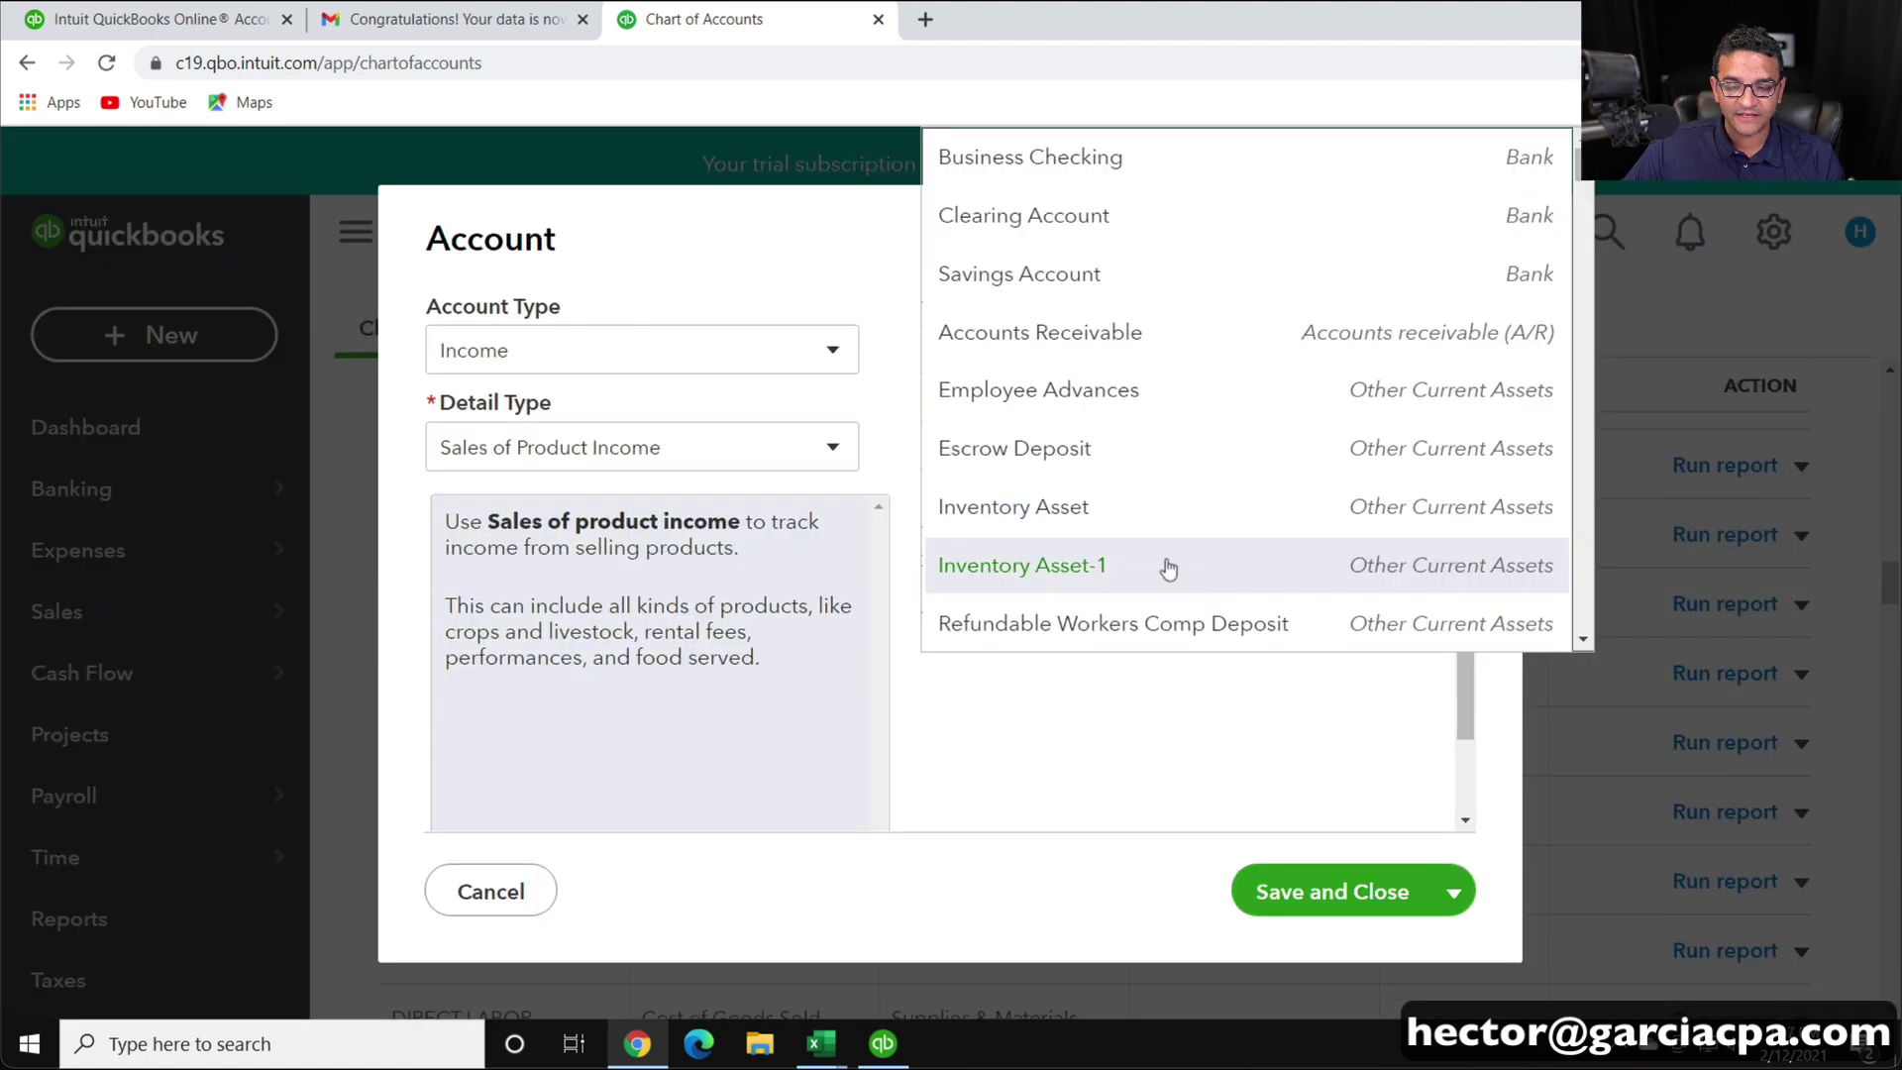
scroll(1159, 538, down, 3)
scroll(1157, 537, up, 3)
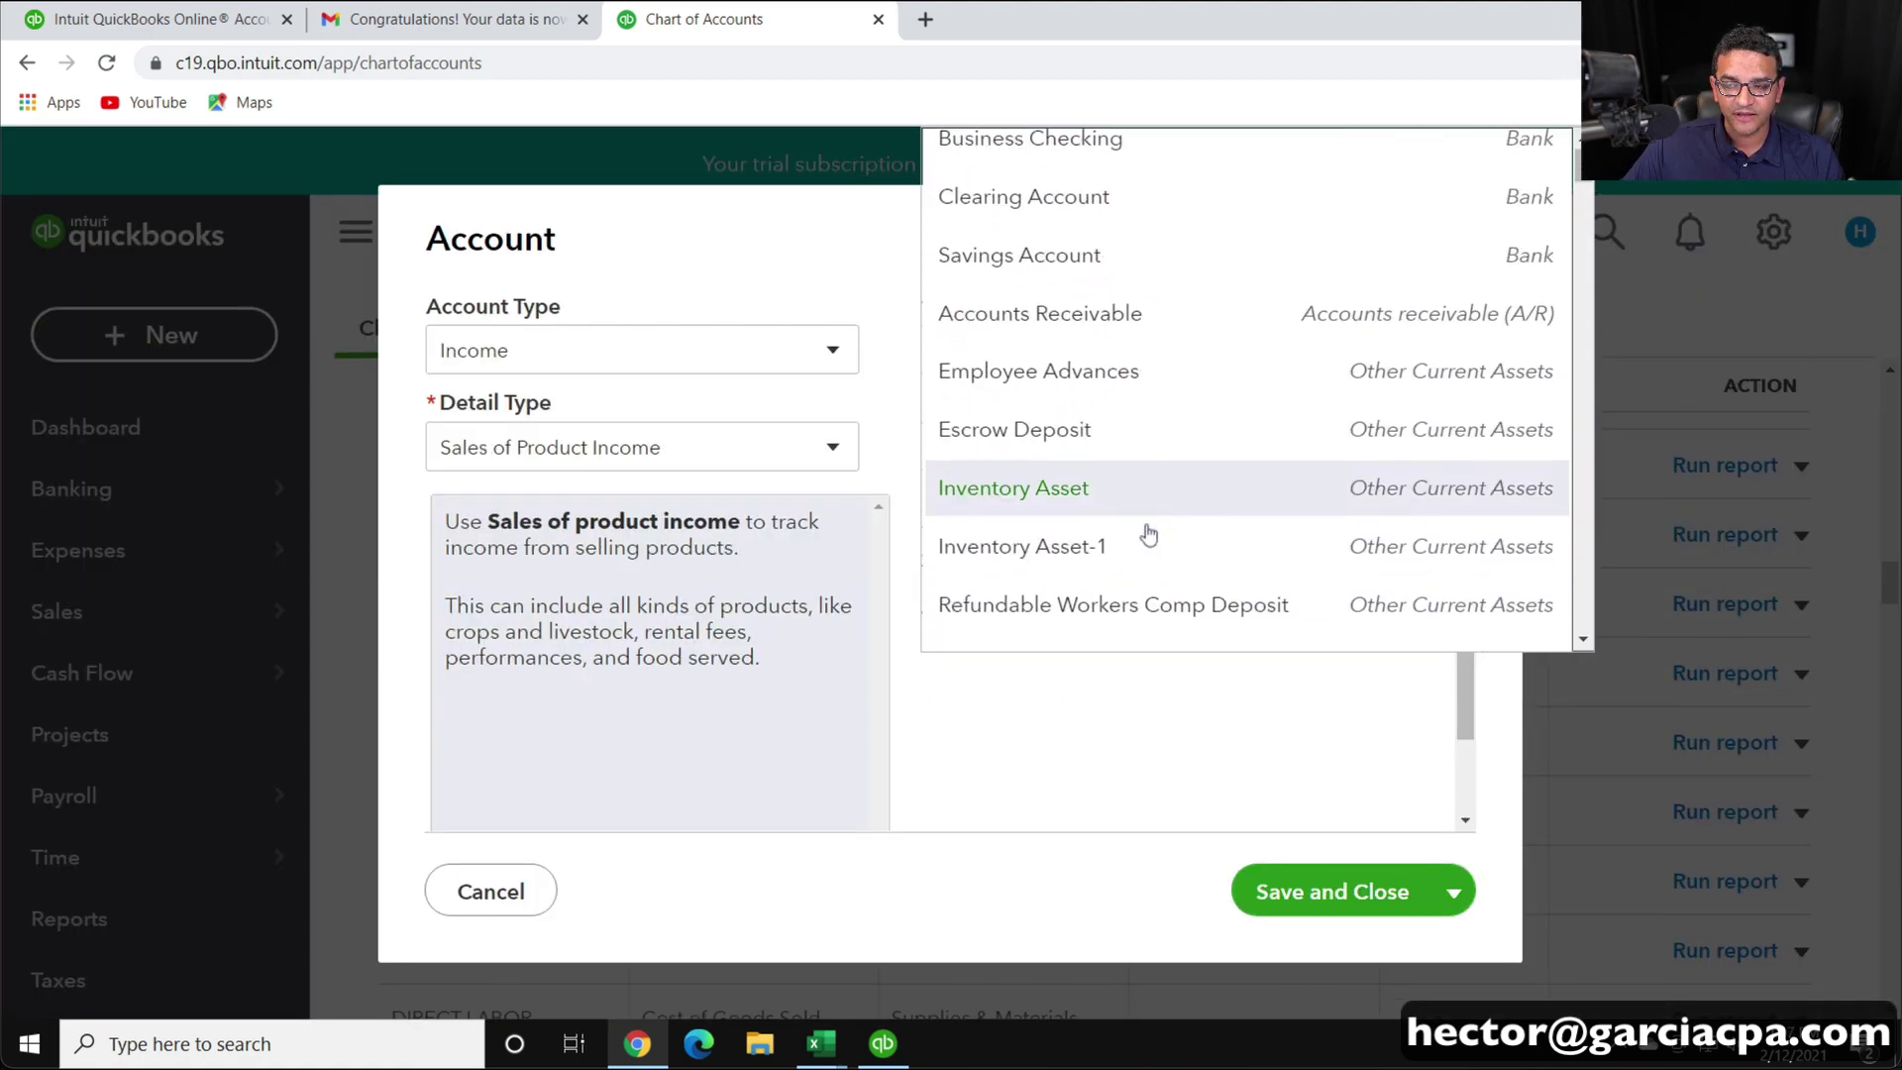
scroll(1154, 537, down, 8)
scroll(1148, 535, down, 3)
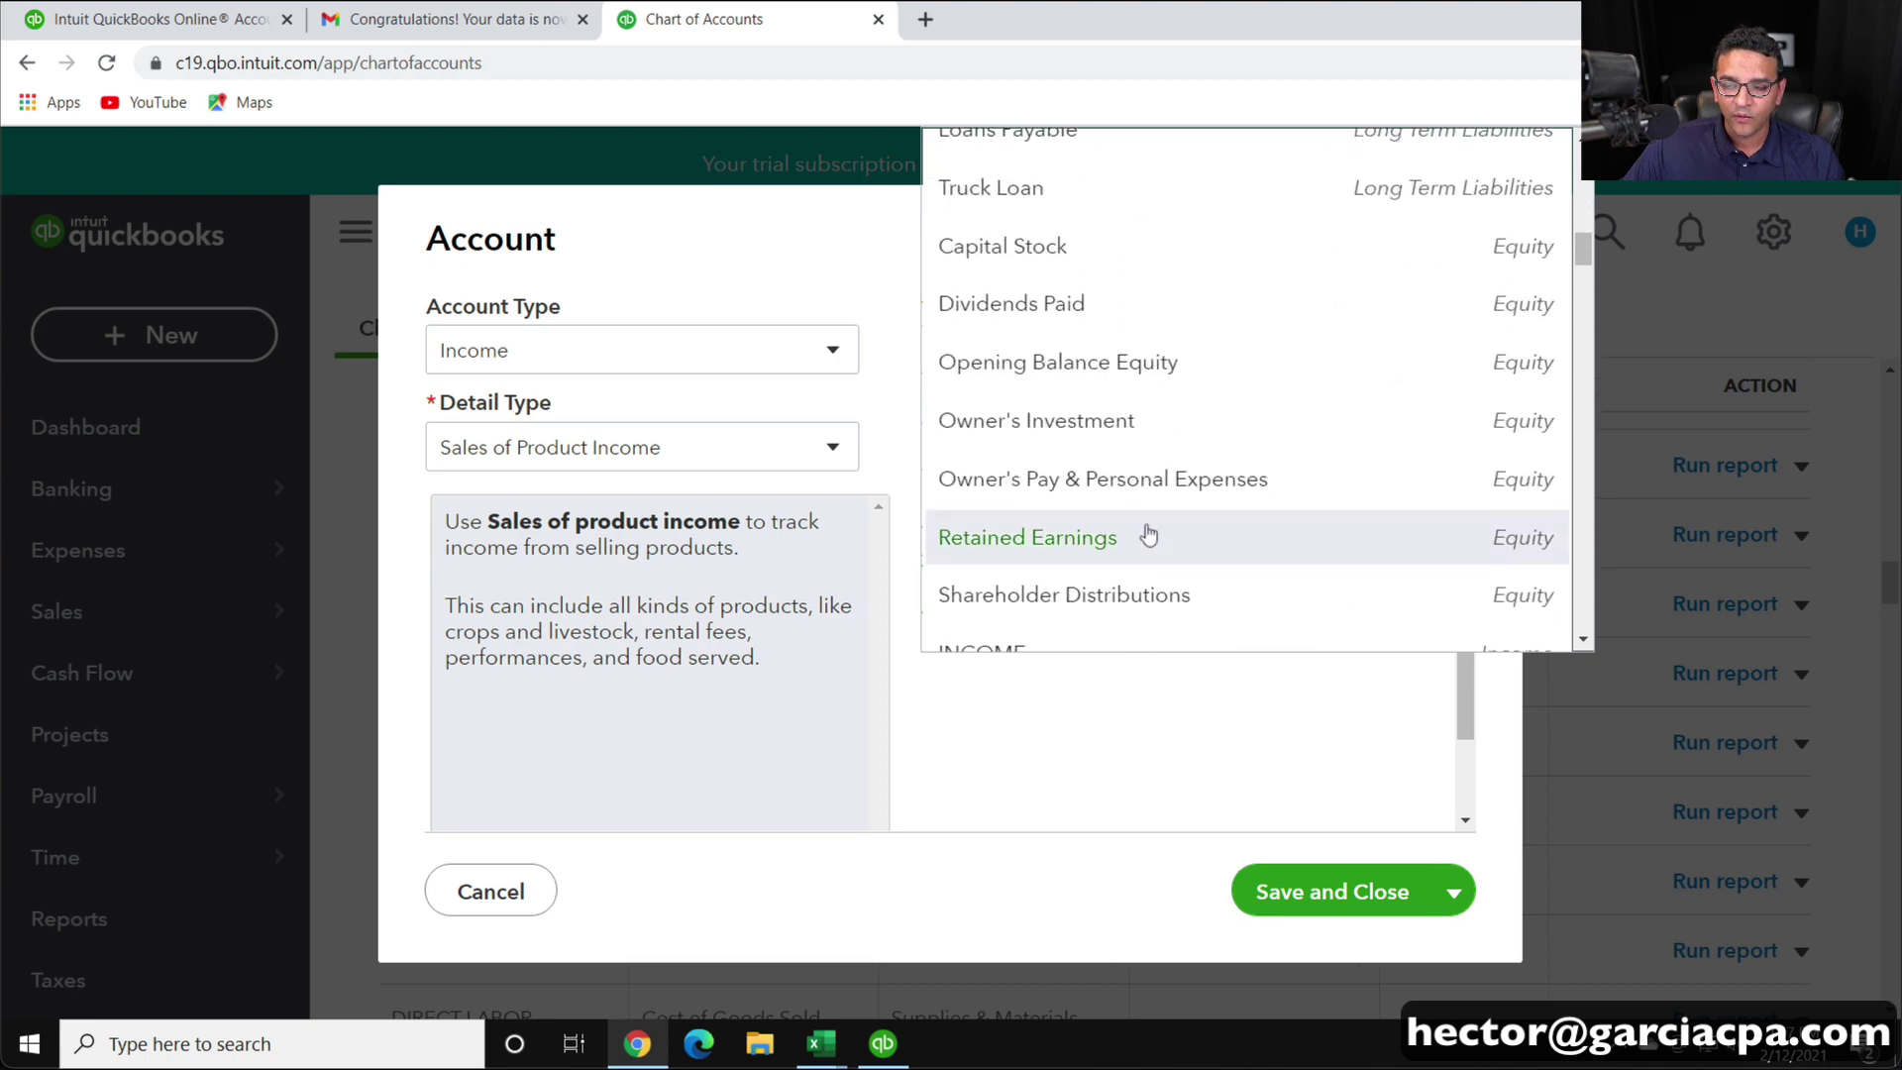
scroll(1148, 535, down, 5)
scroll(1148, 535, up, 9)
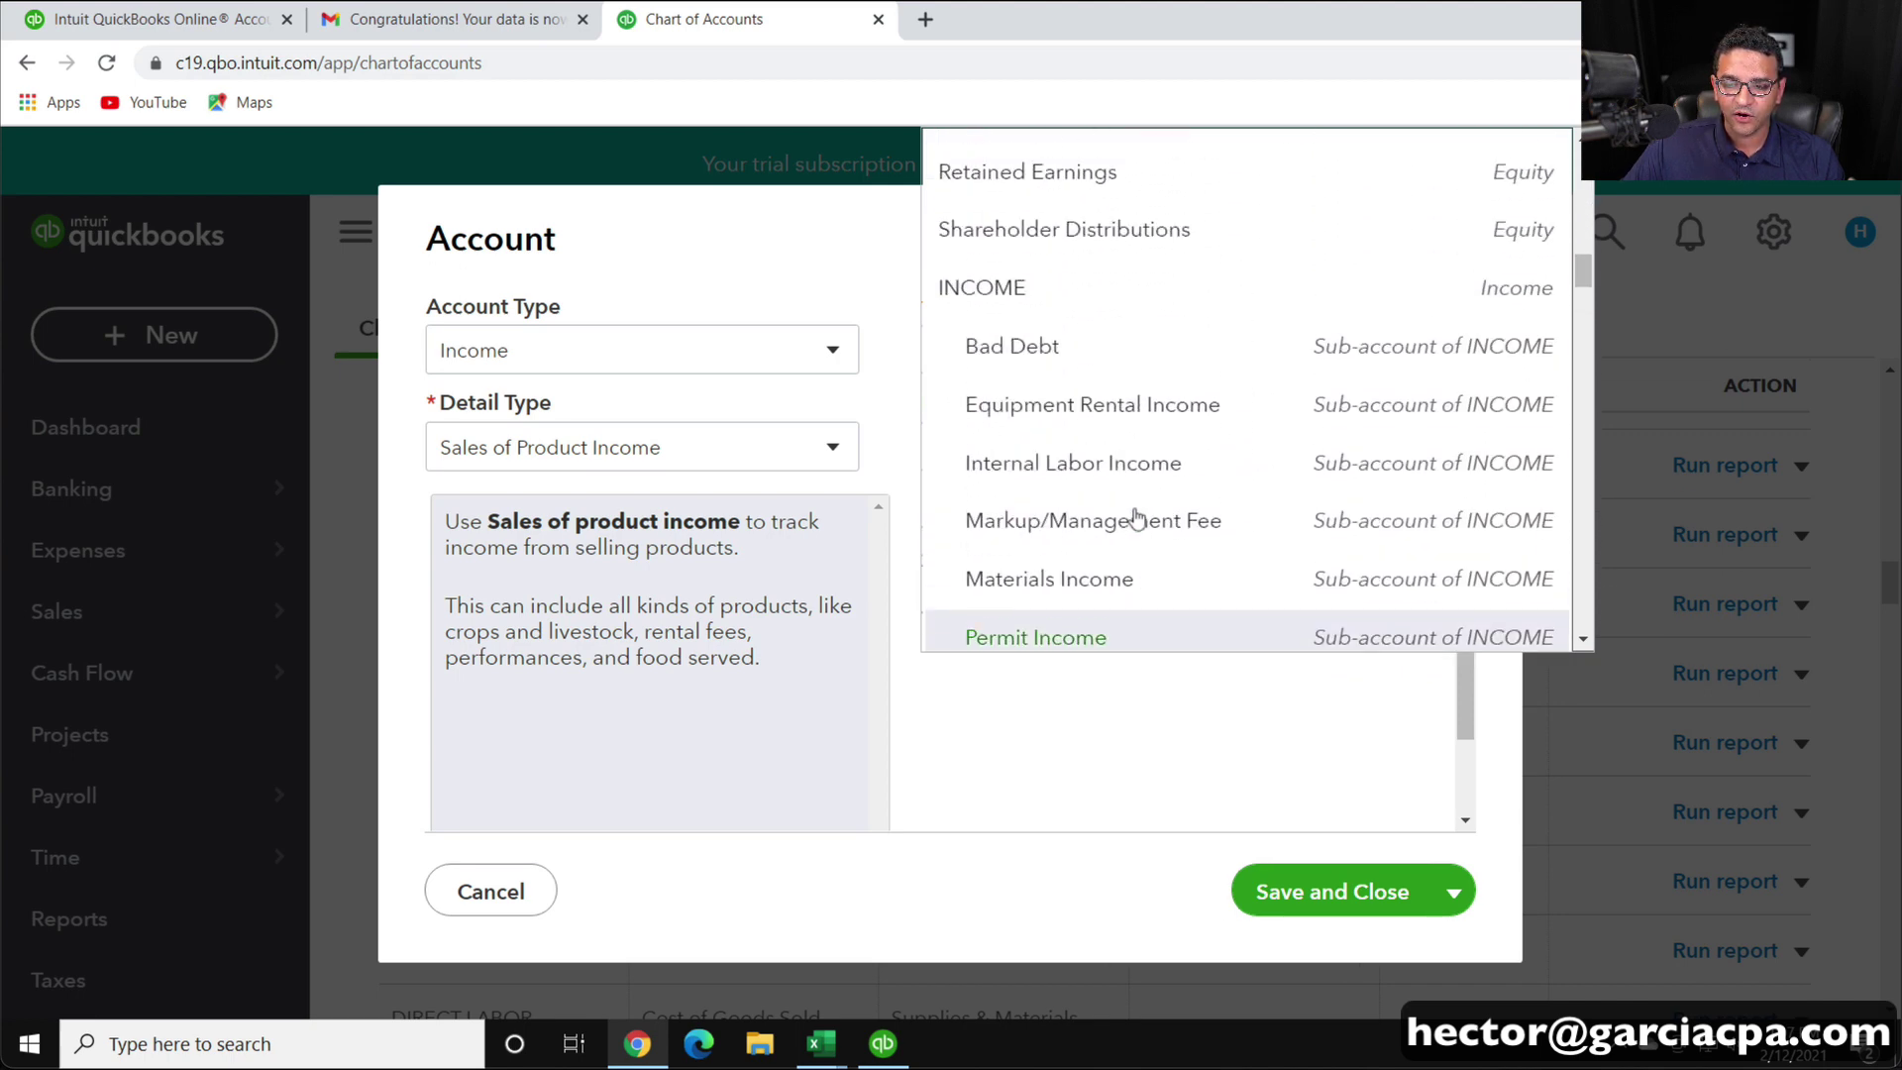
click(1017, 293)
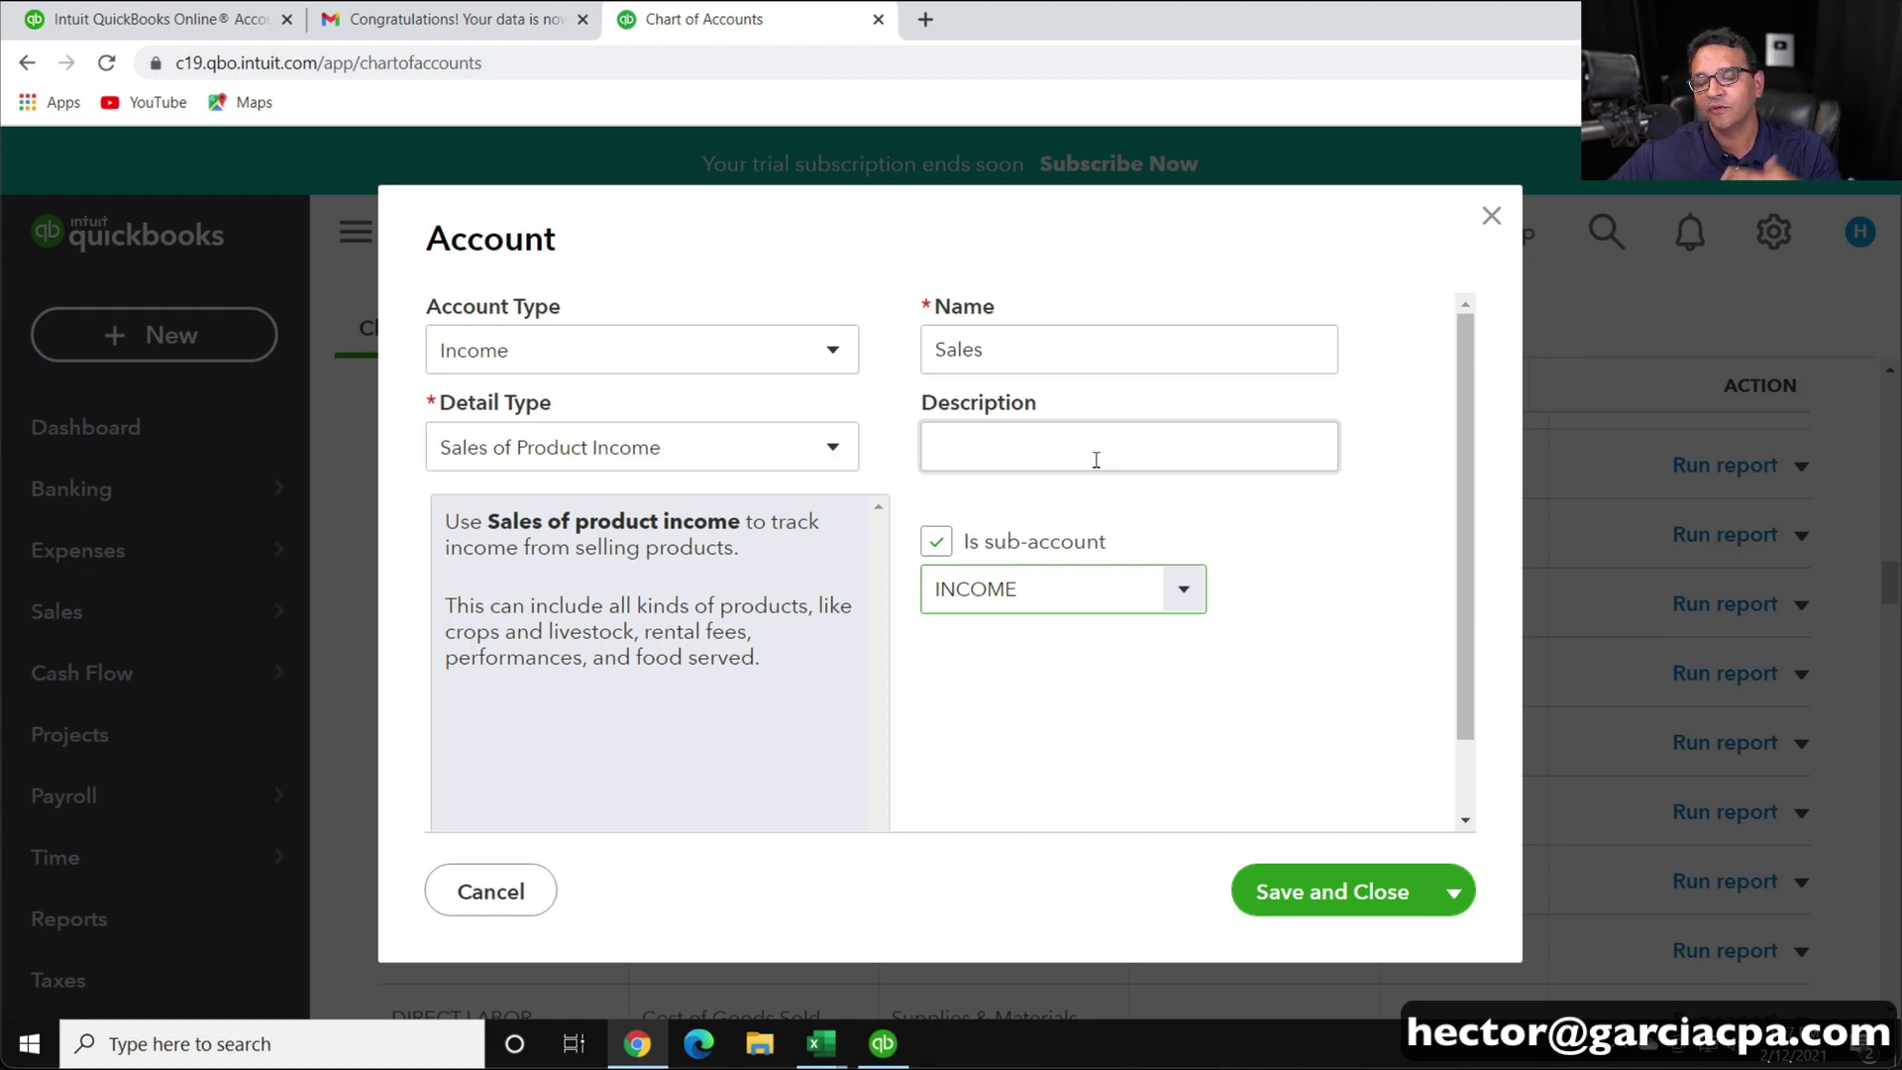
click(1352, 892)
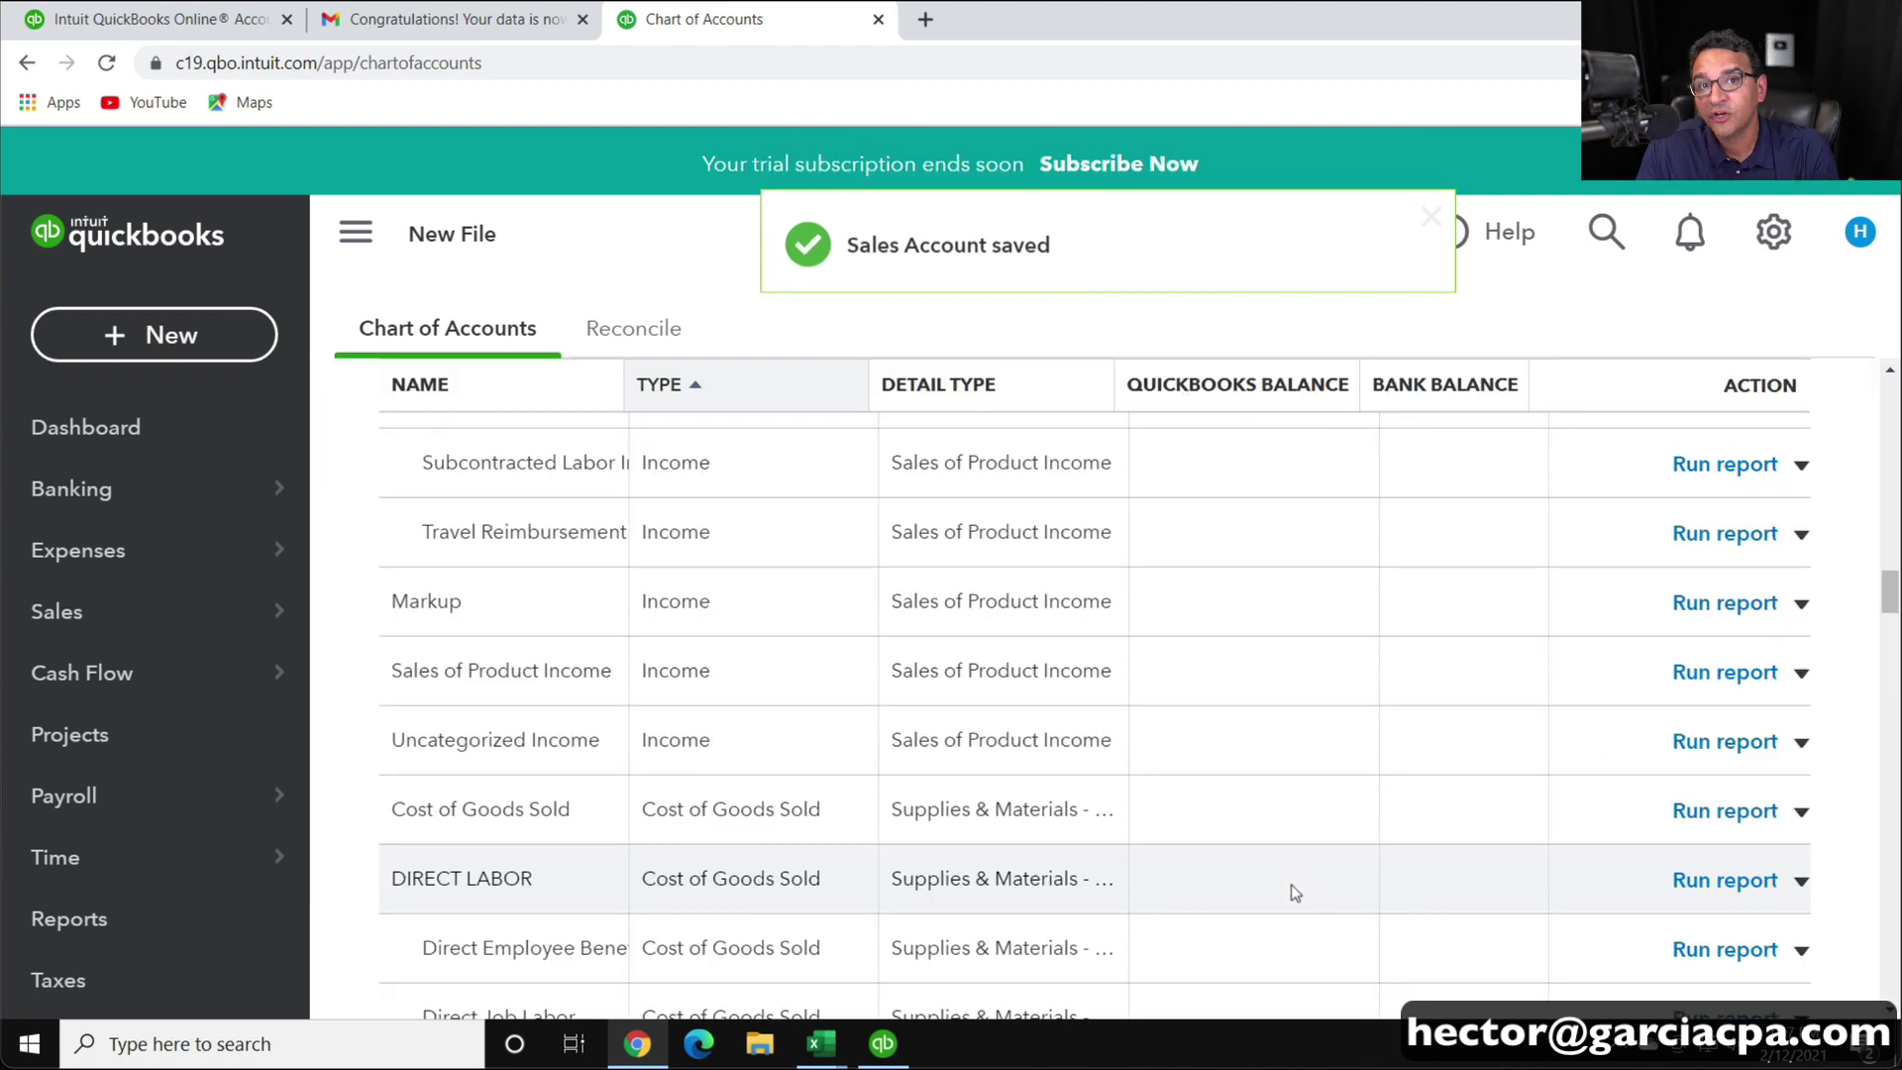
Step: Rename the Sales account to 'Equipment Rental Income' and confirm merging it with the existing account
scroll(958, 665, up, 5)
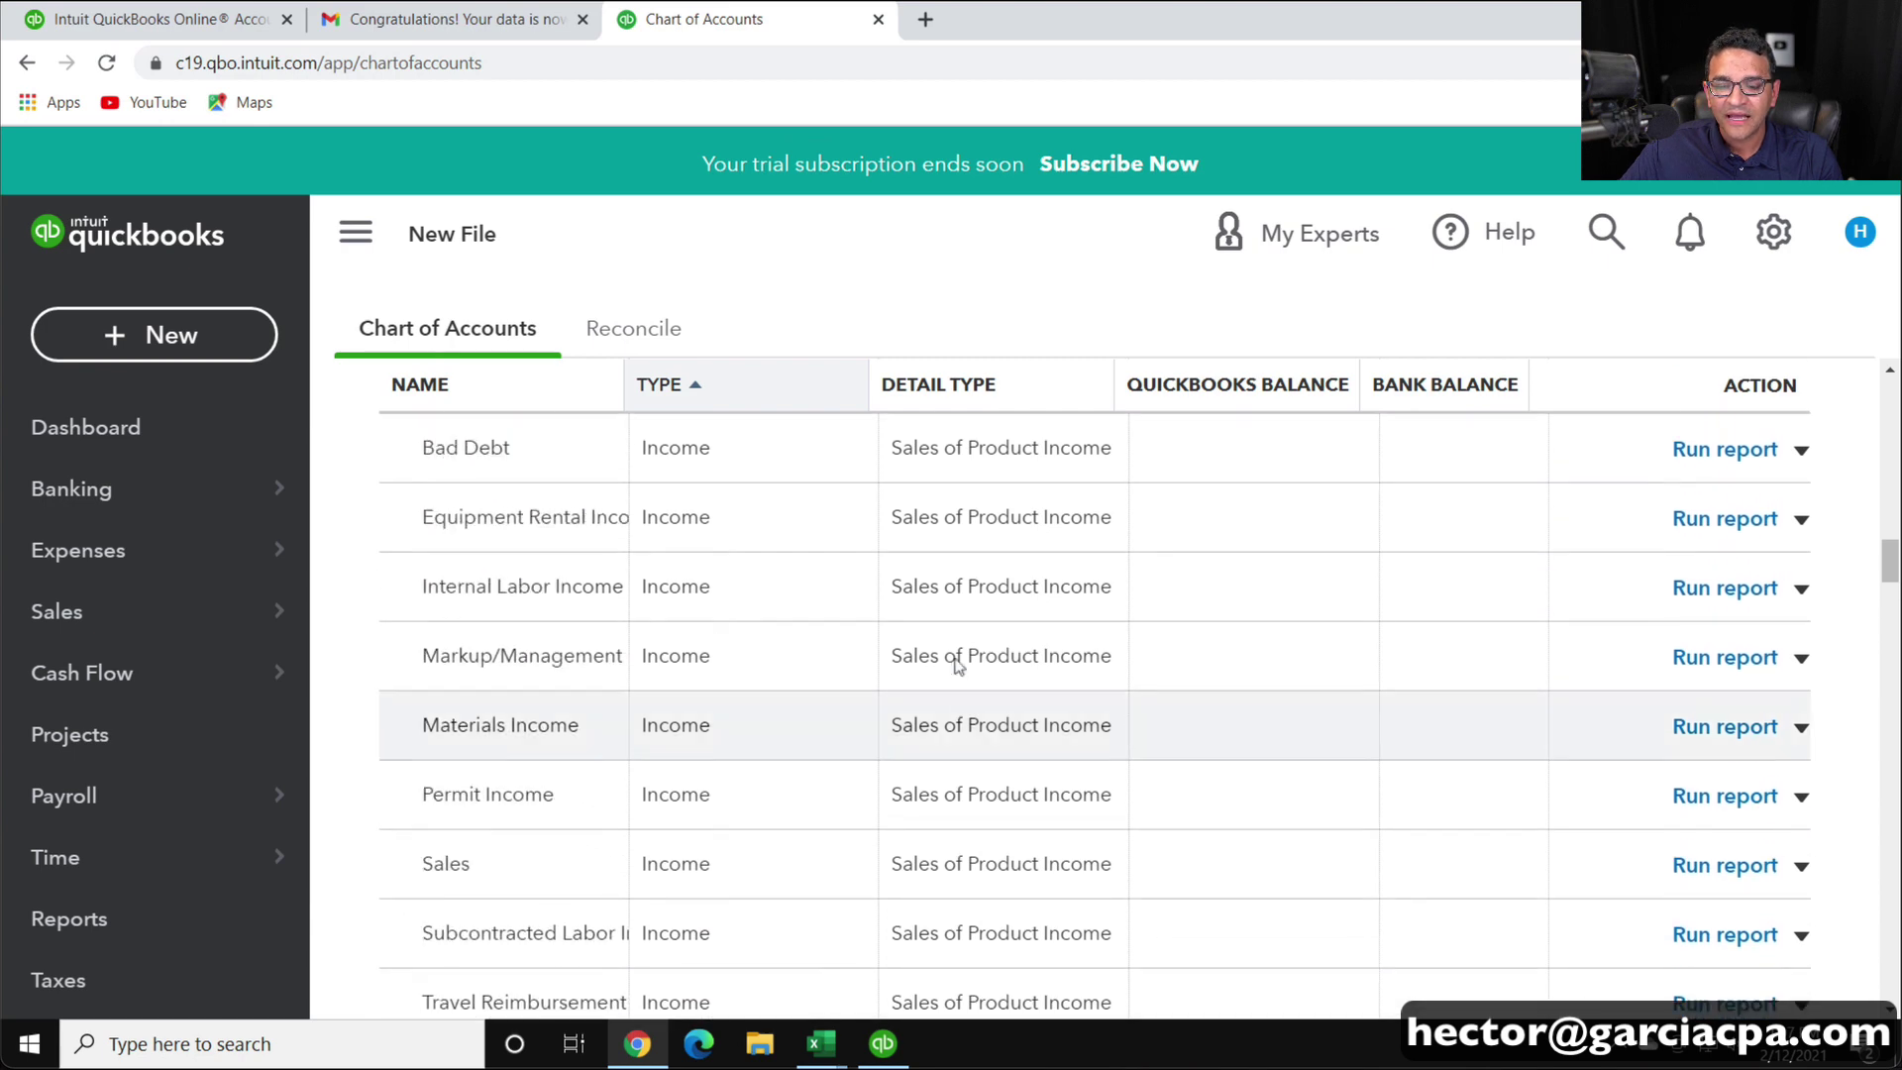
scroll(958, 665, up, 3)
scroll(958, 664, down, 1)
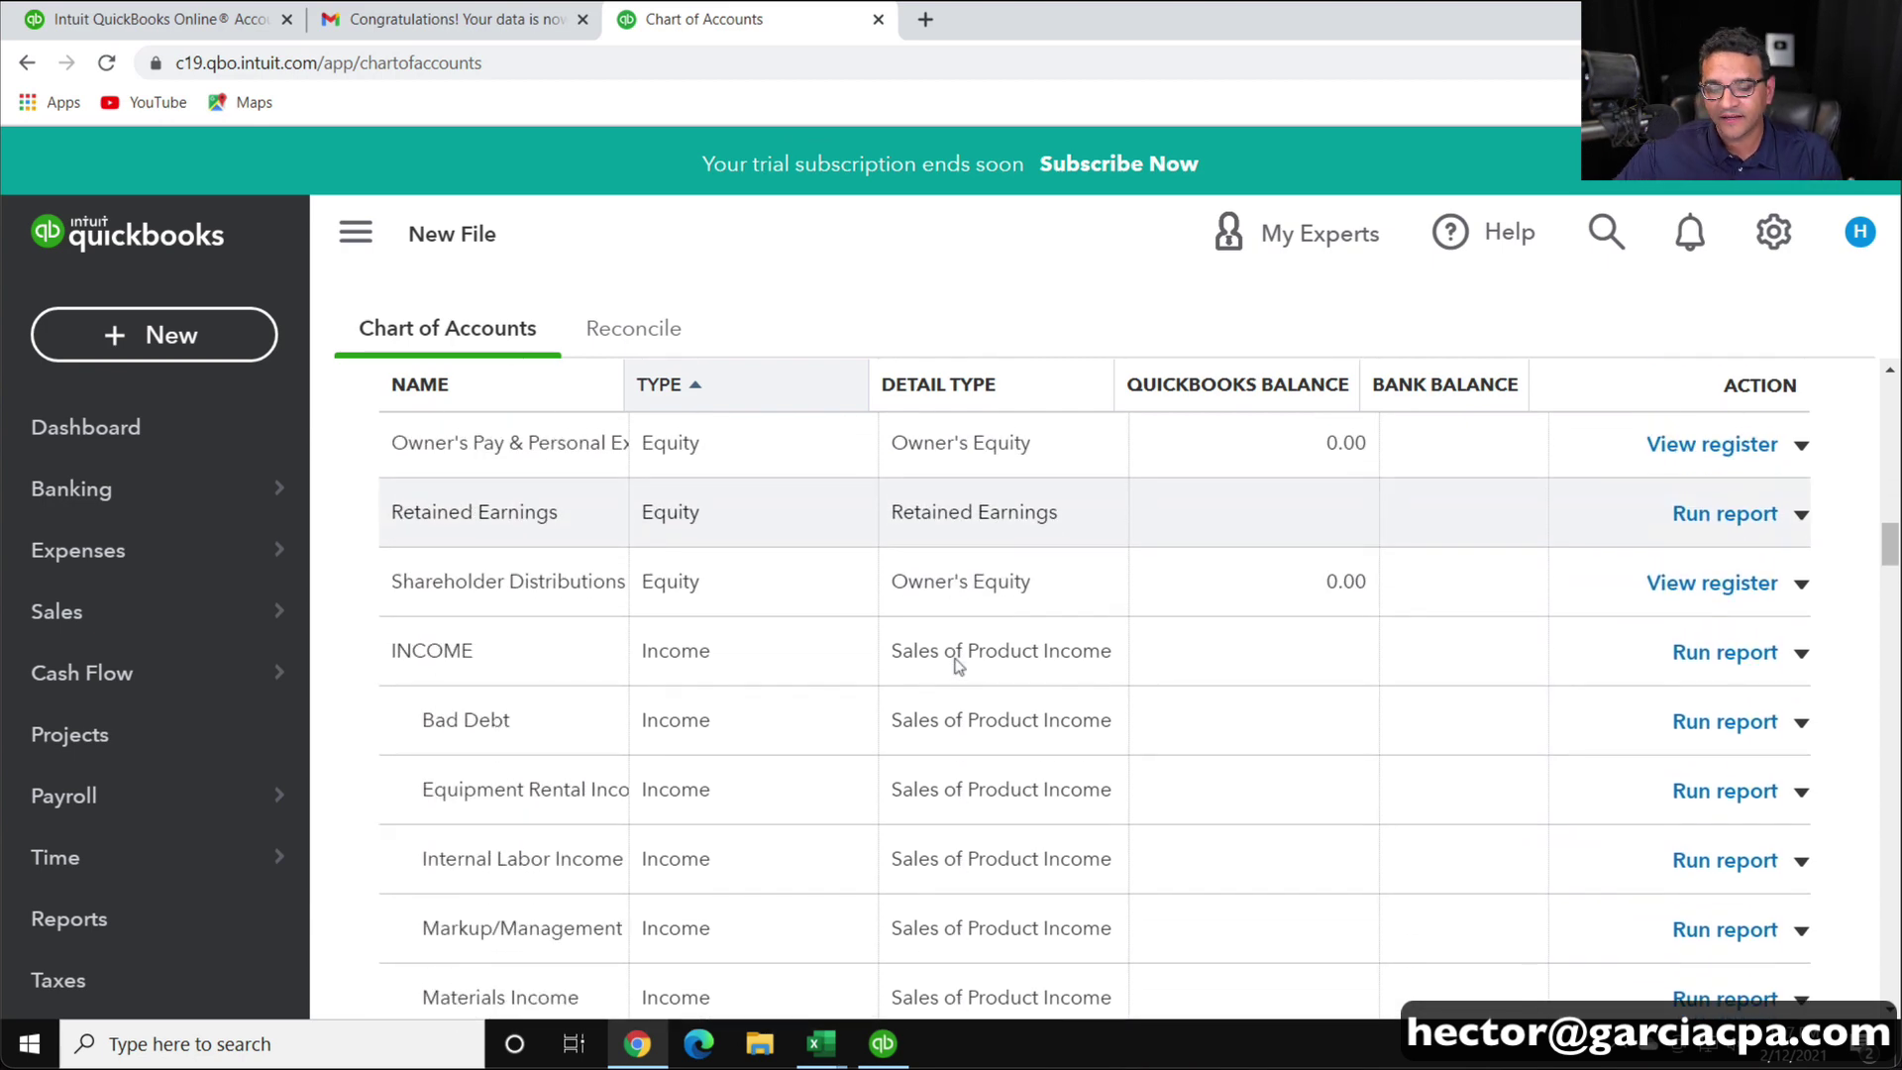
scroll(958, 665, down, 4)
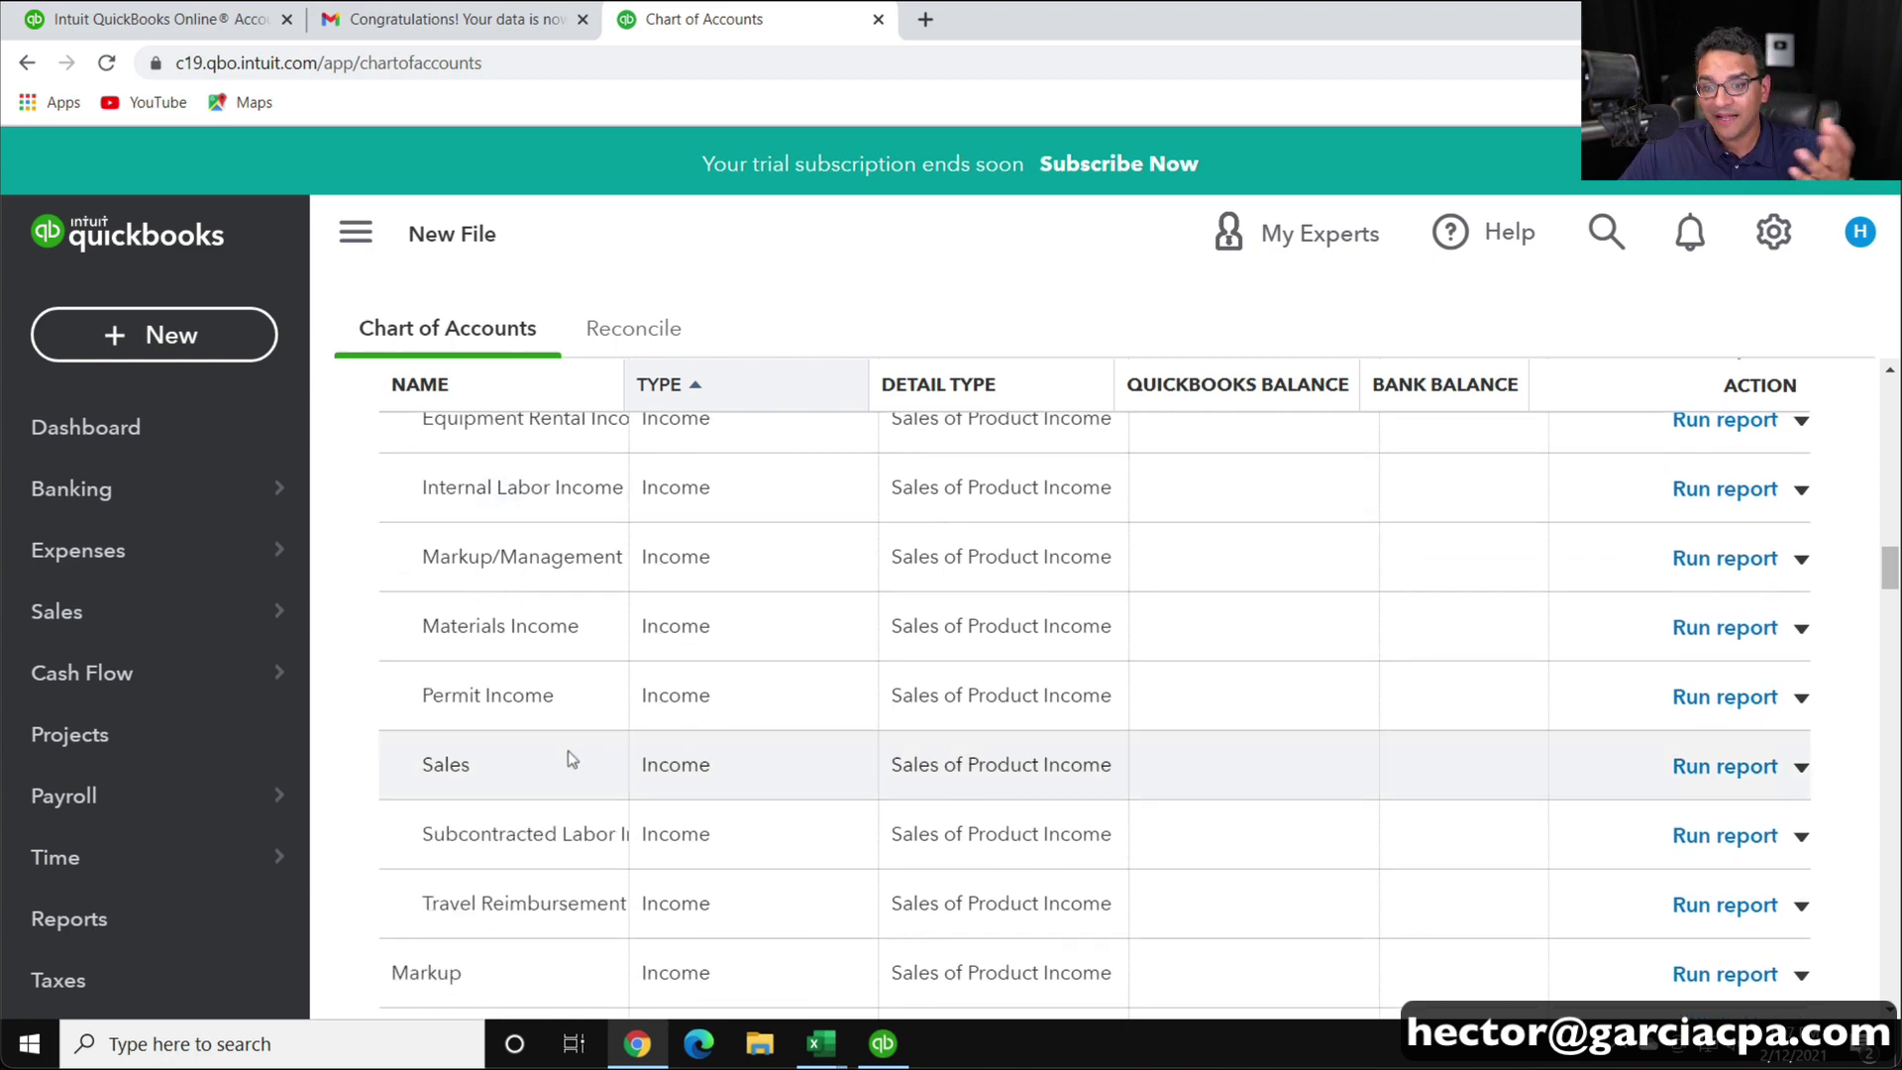
scroll(568, 751, up, 1)
drag(424, 544, 483, 540)
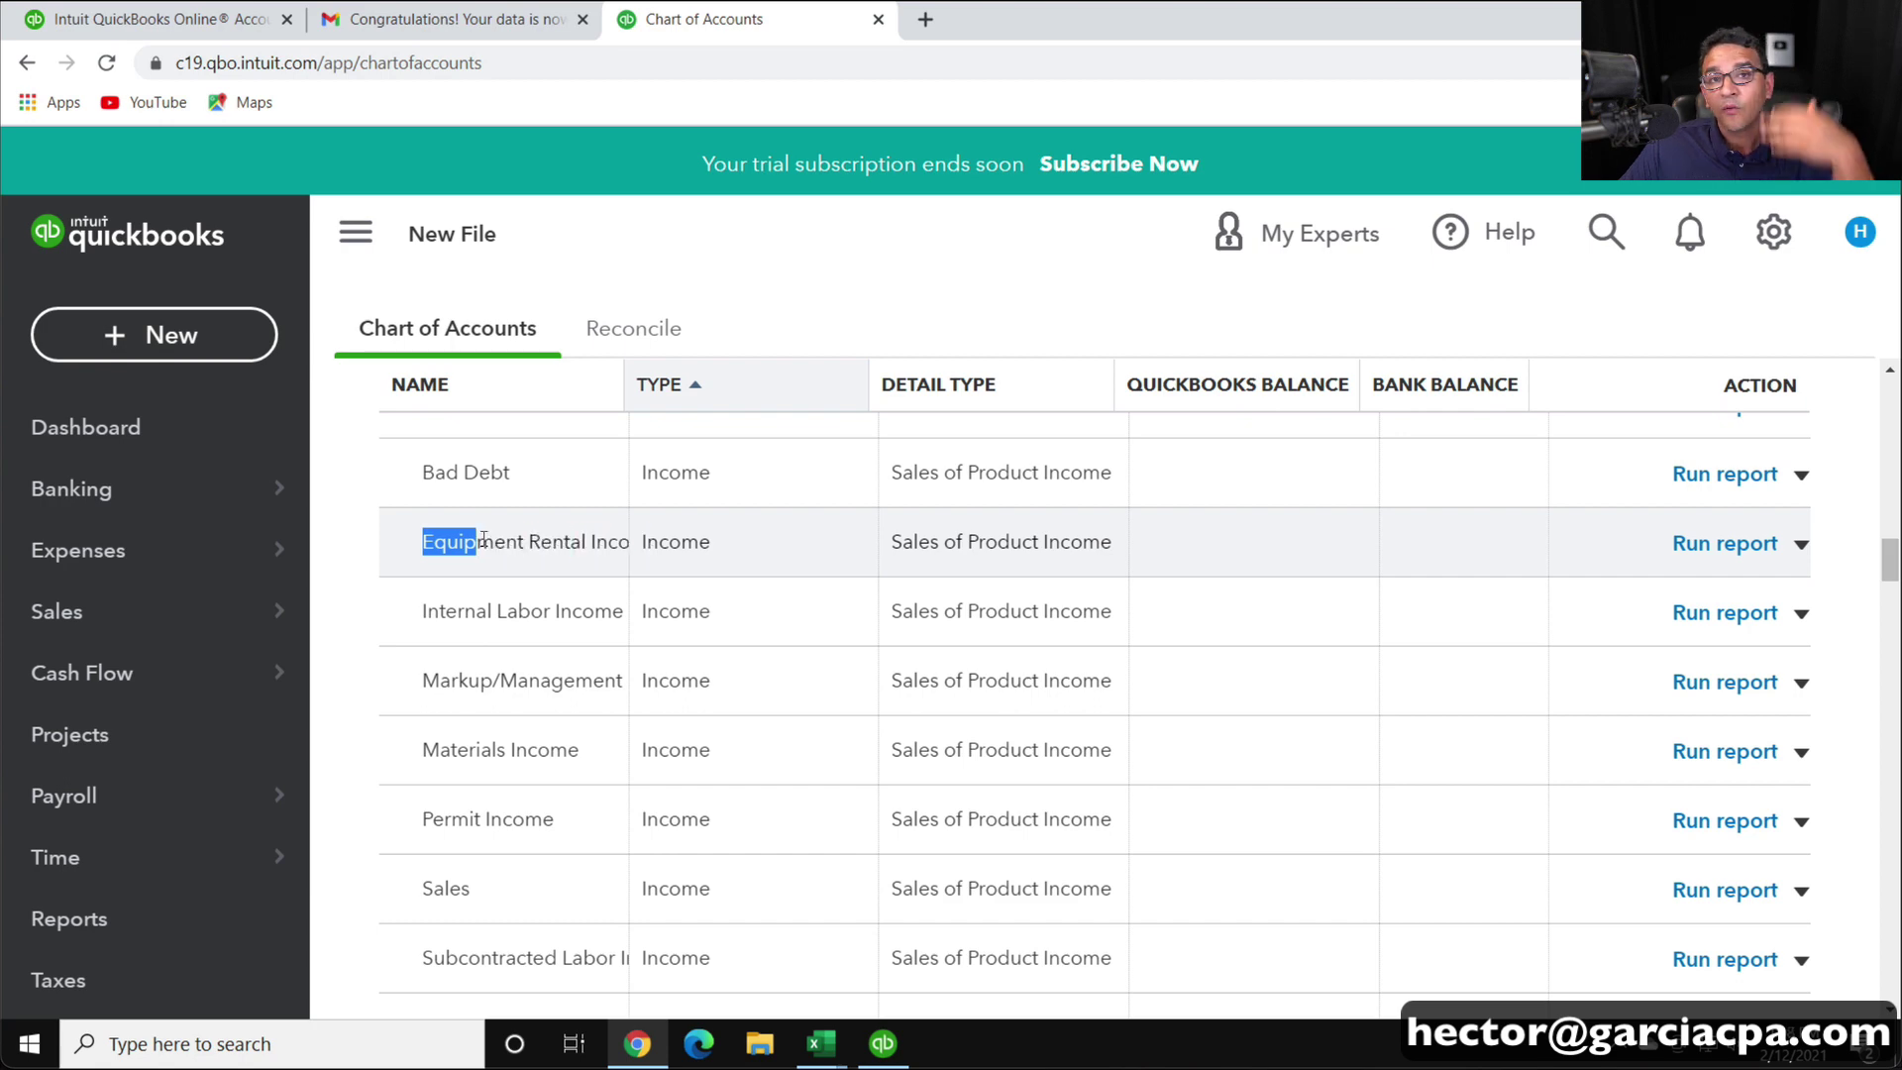
click(1799, 891)
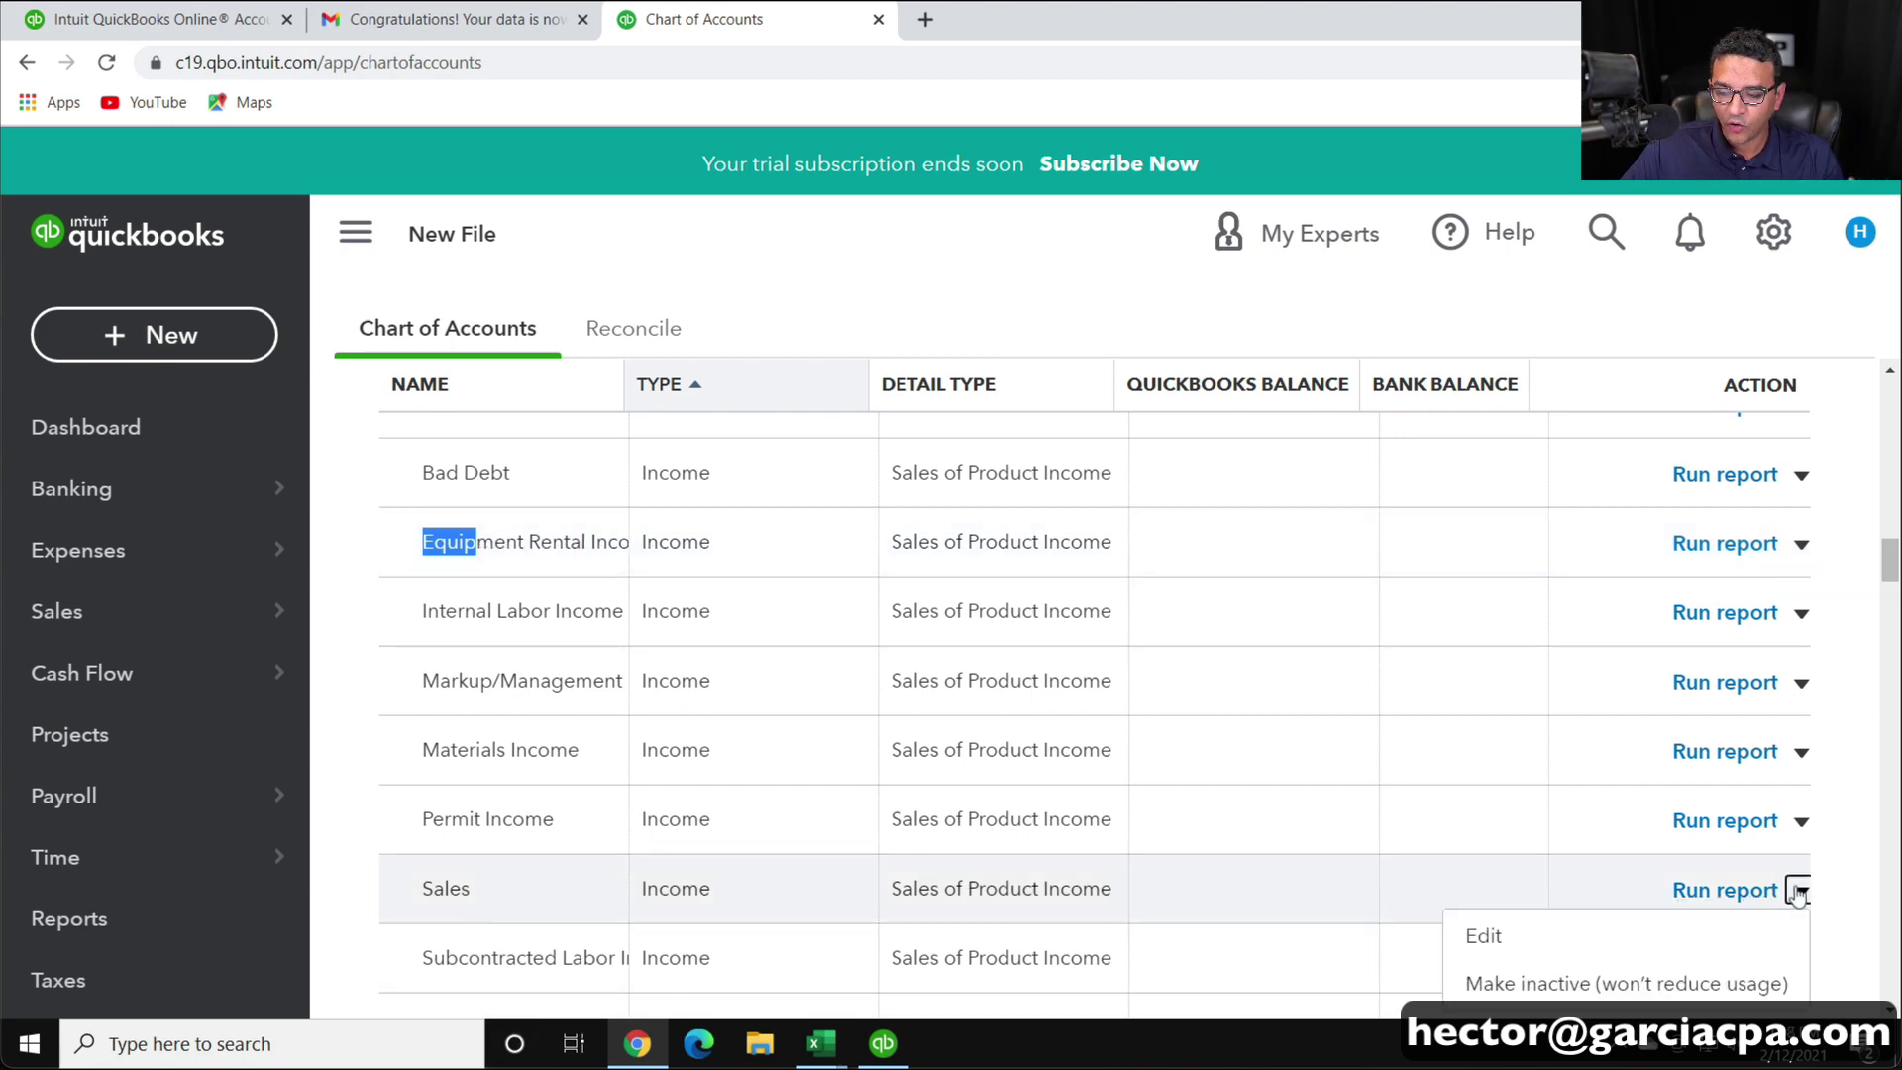
click(1526, 936)
double_click(1028, 341)
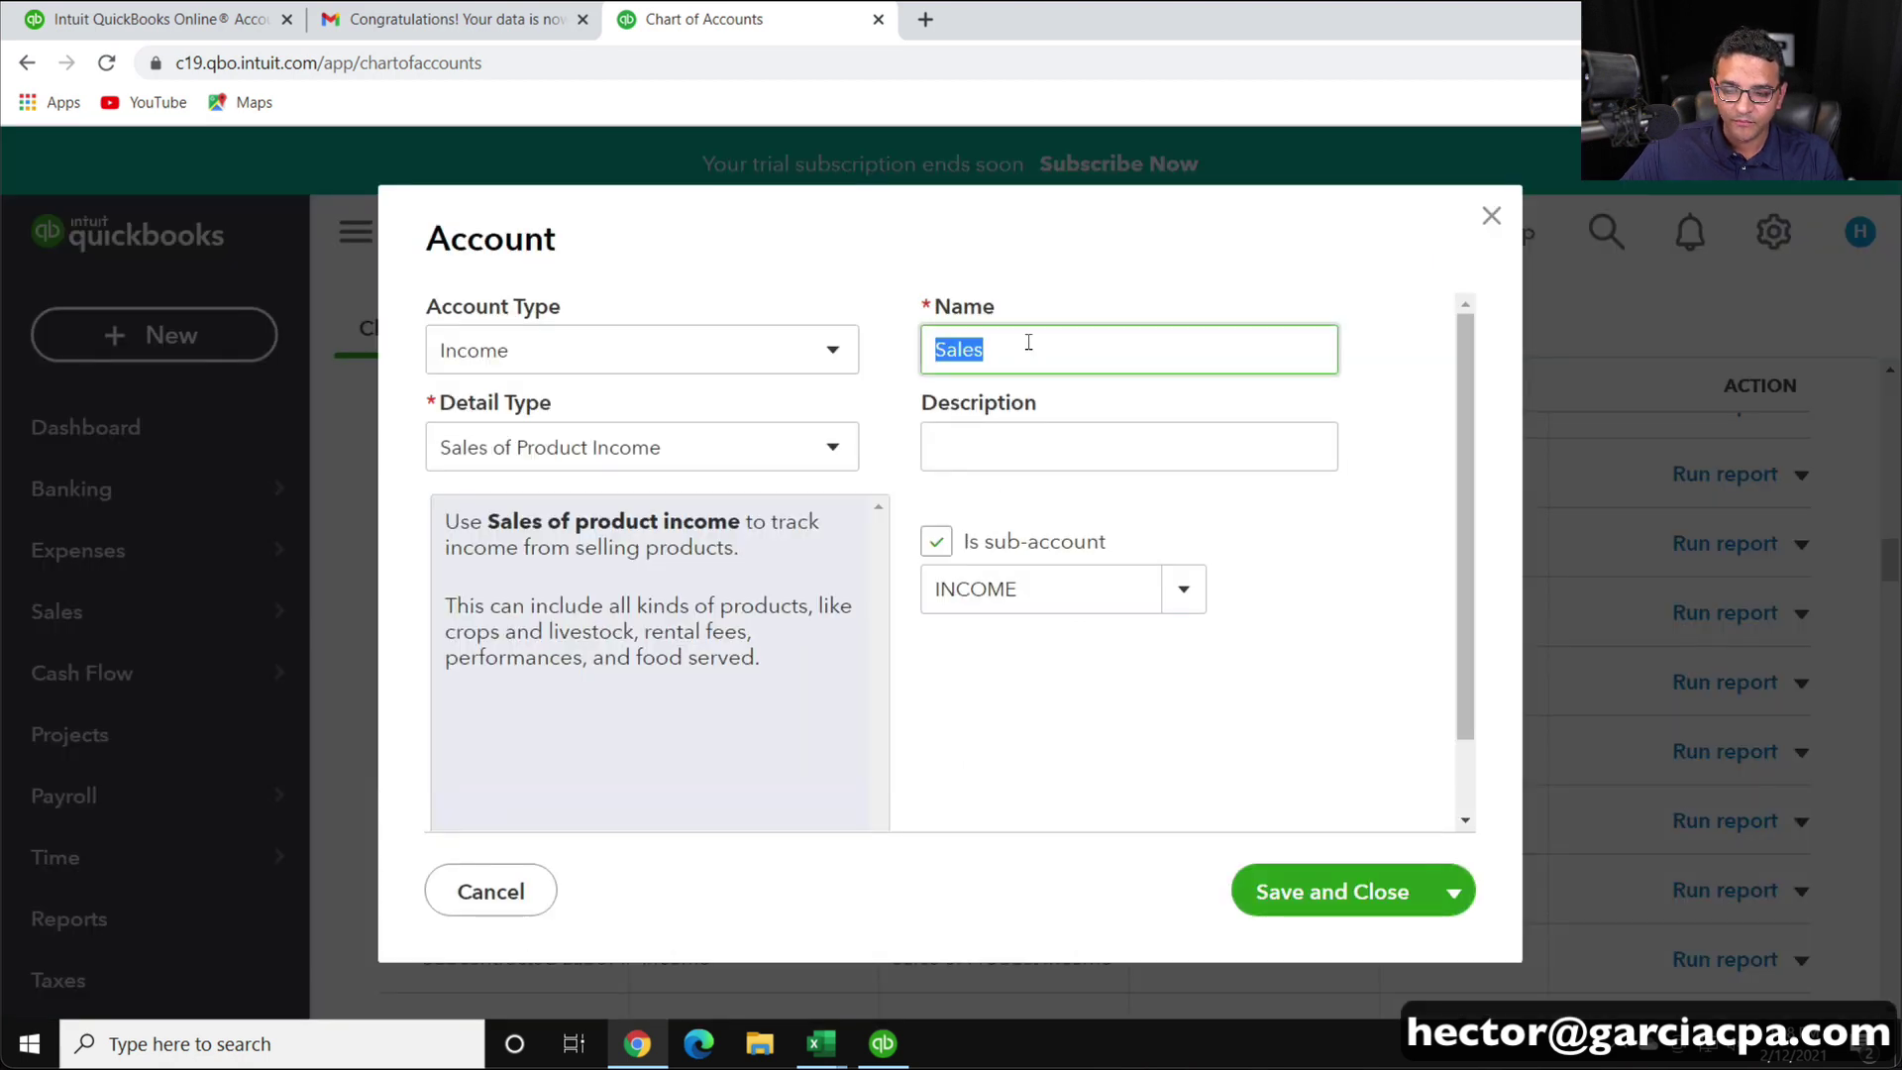
text(Equipment)
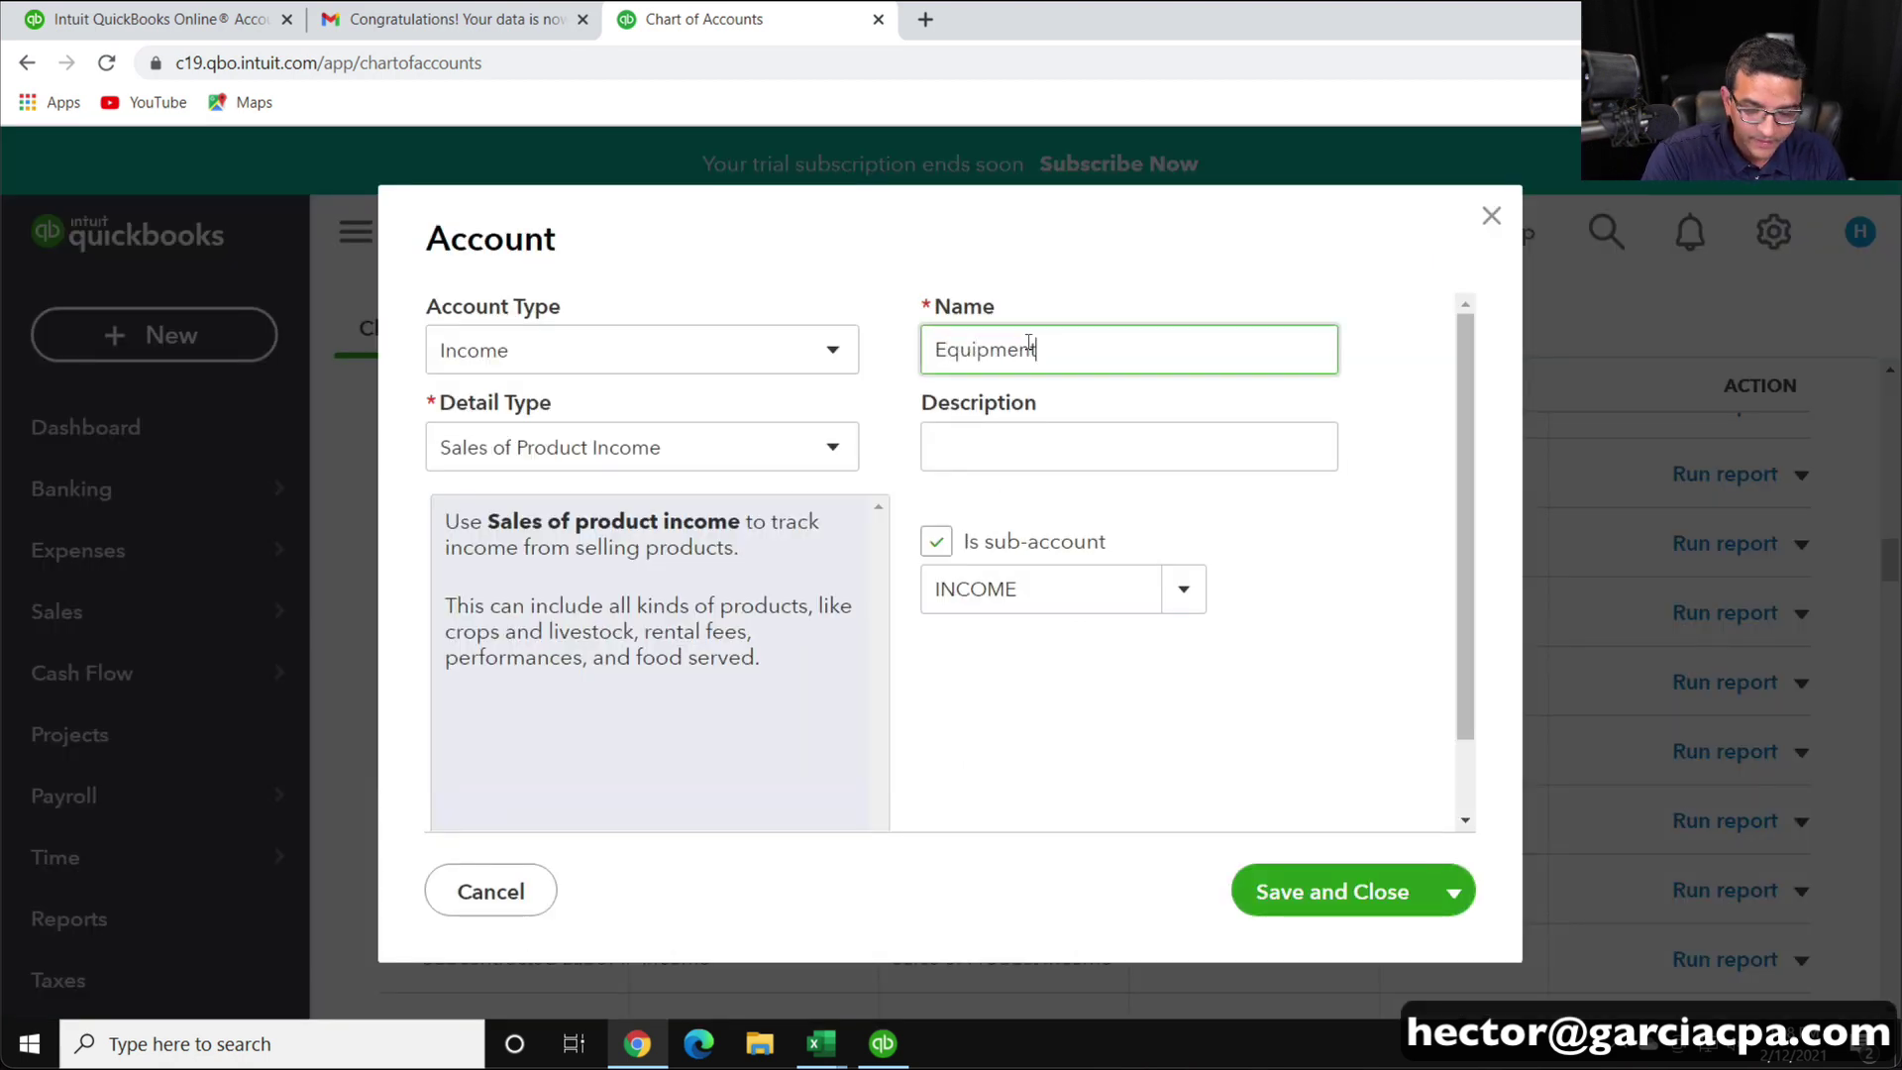
text( Rental I)
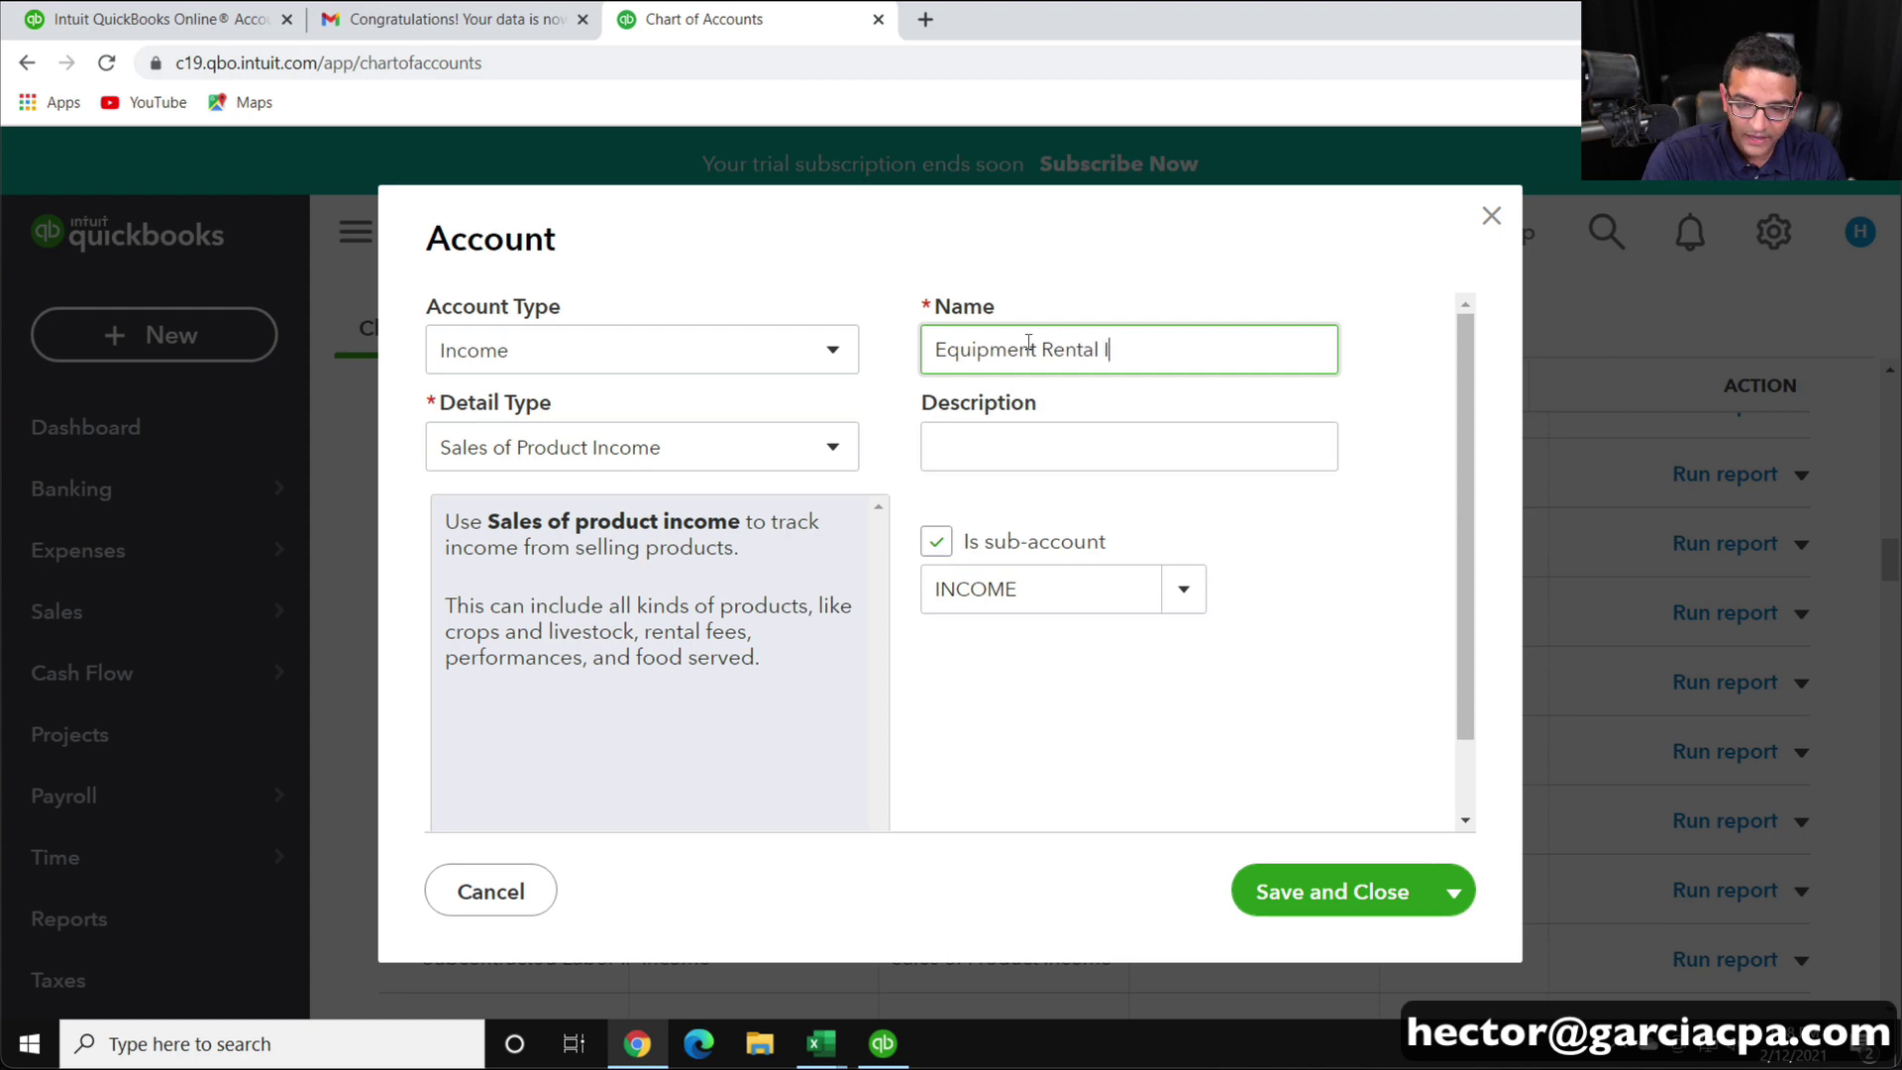
text(ncome)
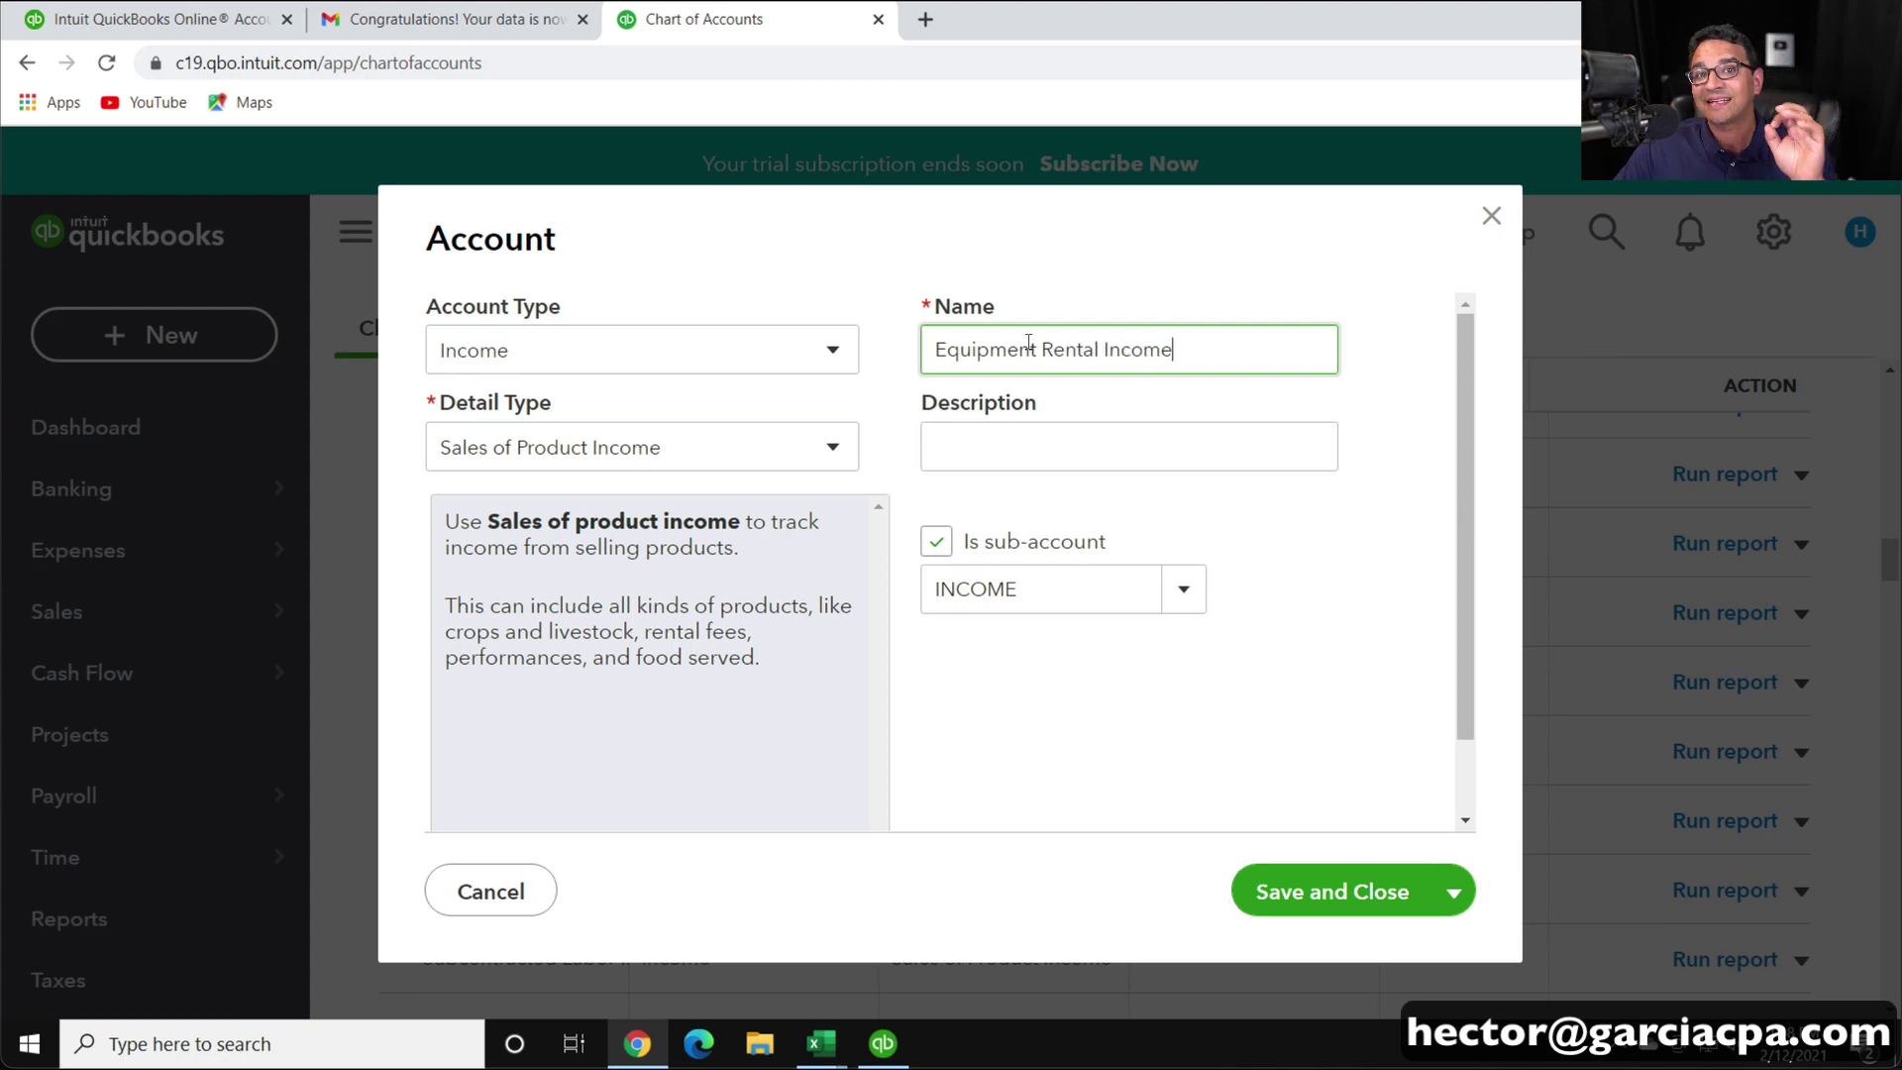
click(1343, 888)
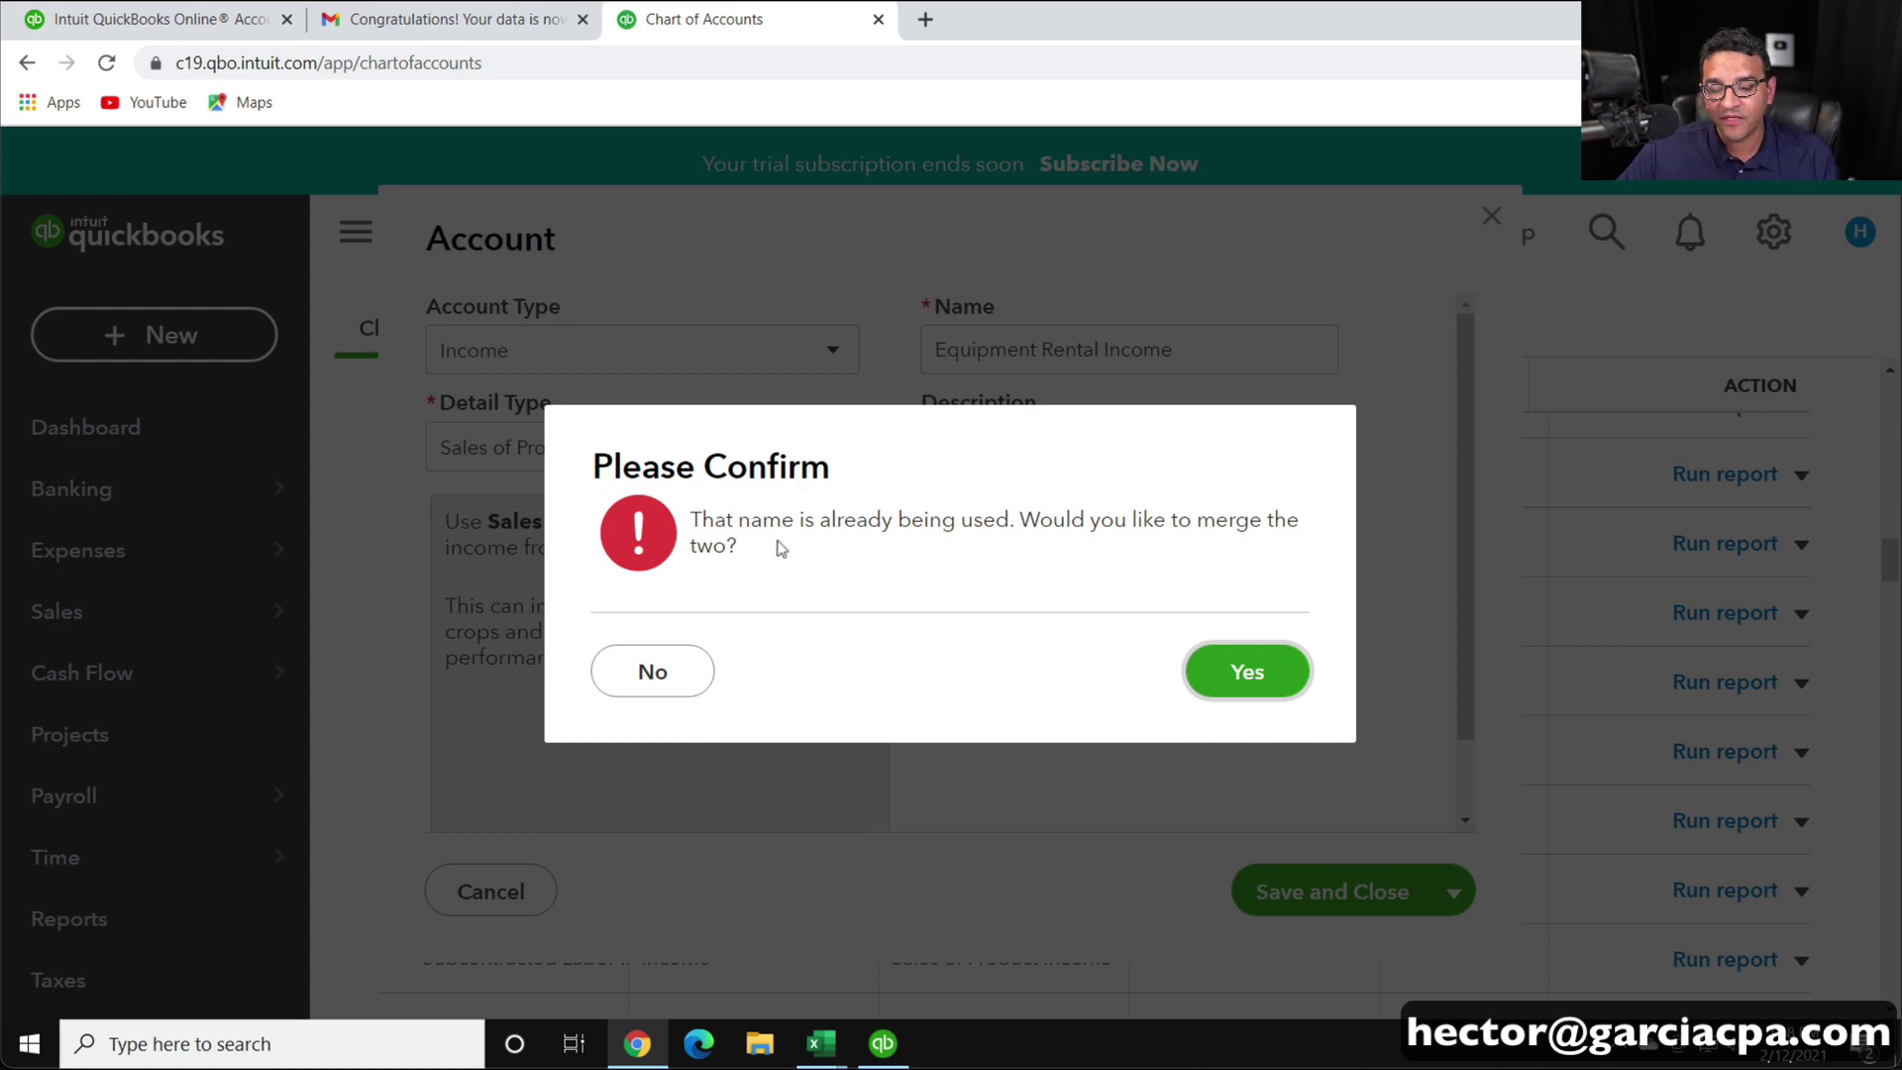
click(1247, 674)
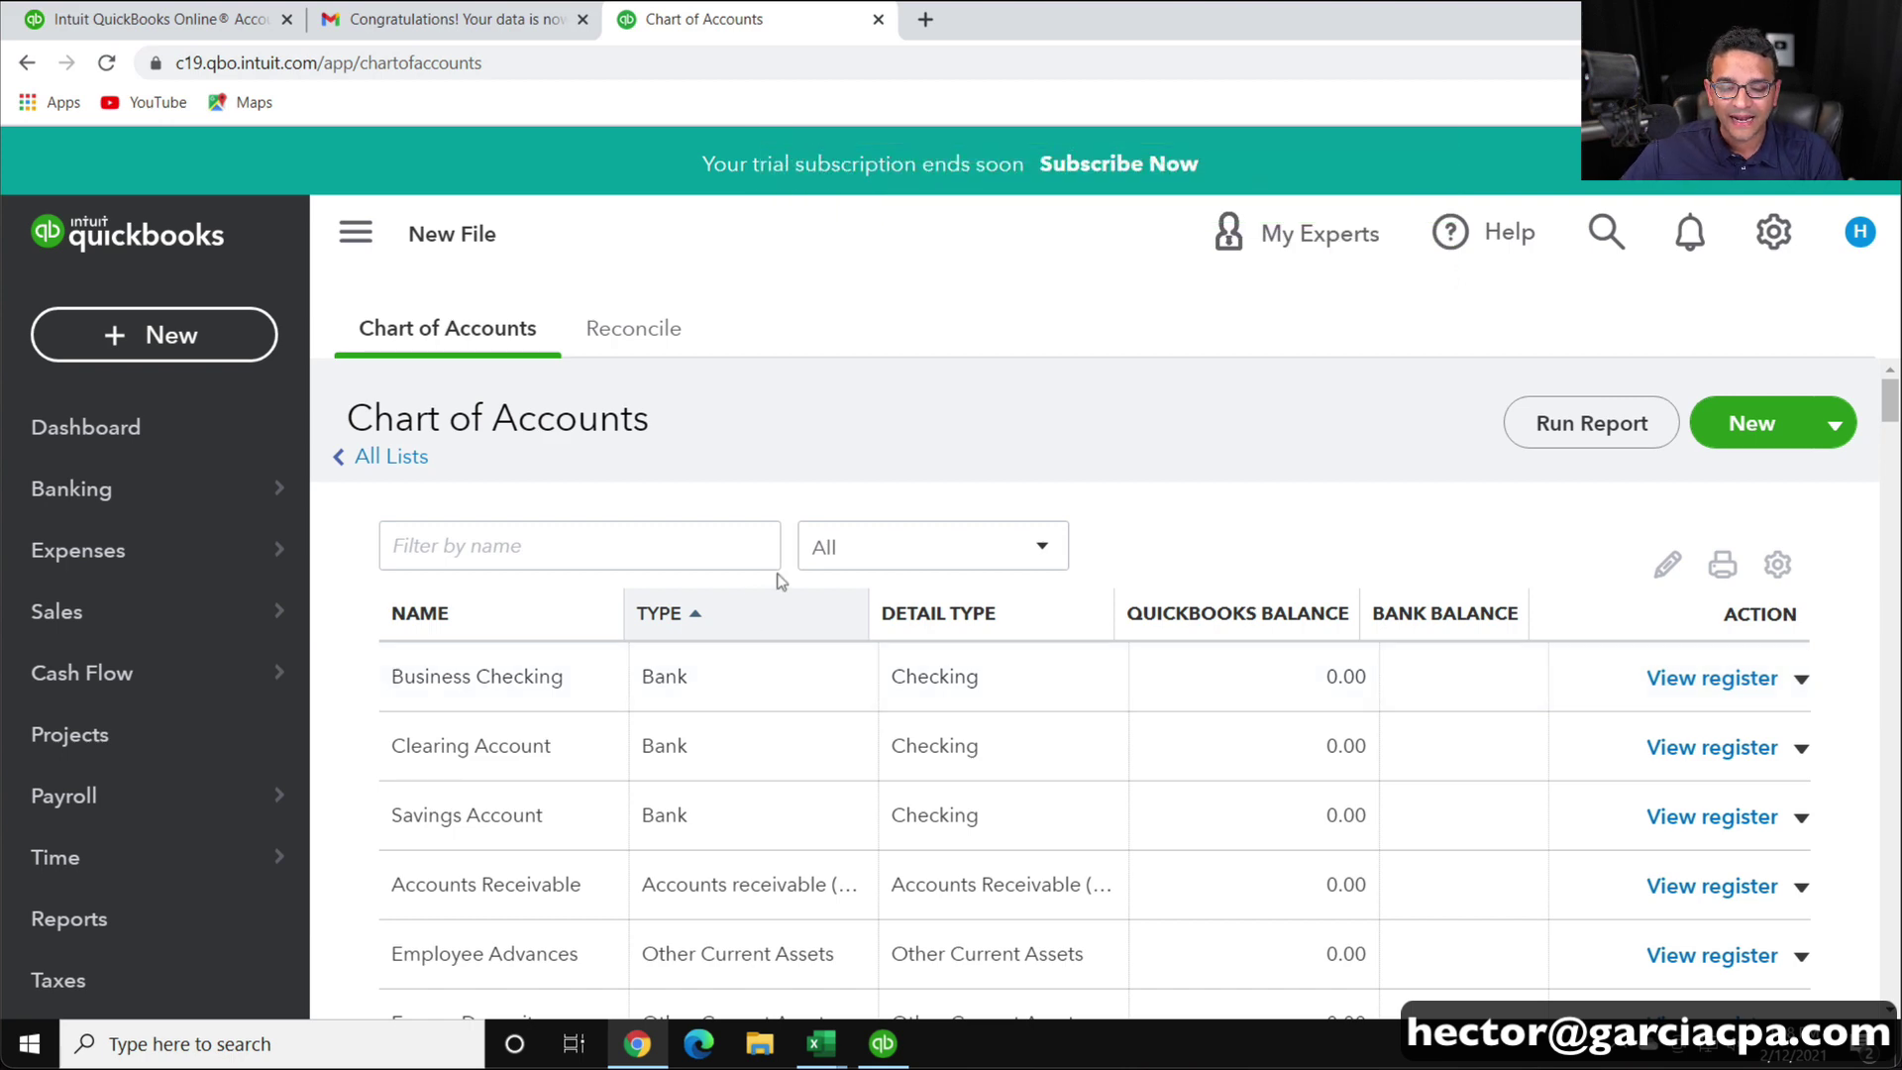
Step: Switch to the BLANK FILE CONTRACTORS company
click(1773, 232)
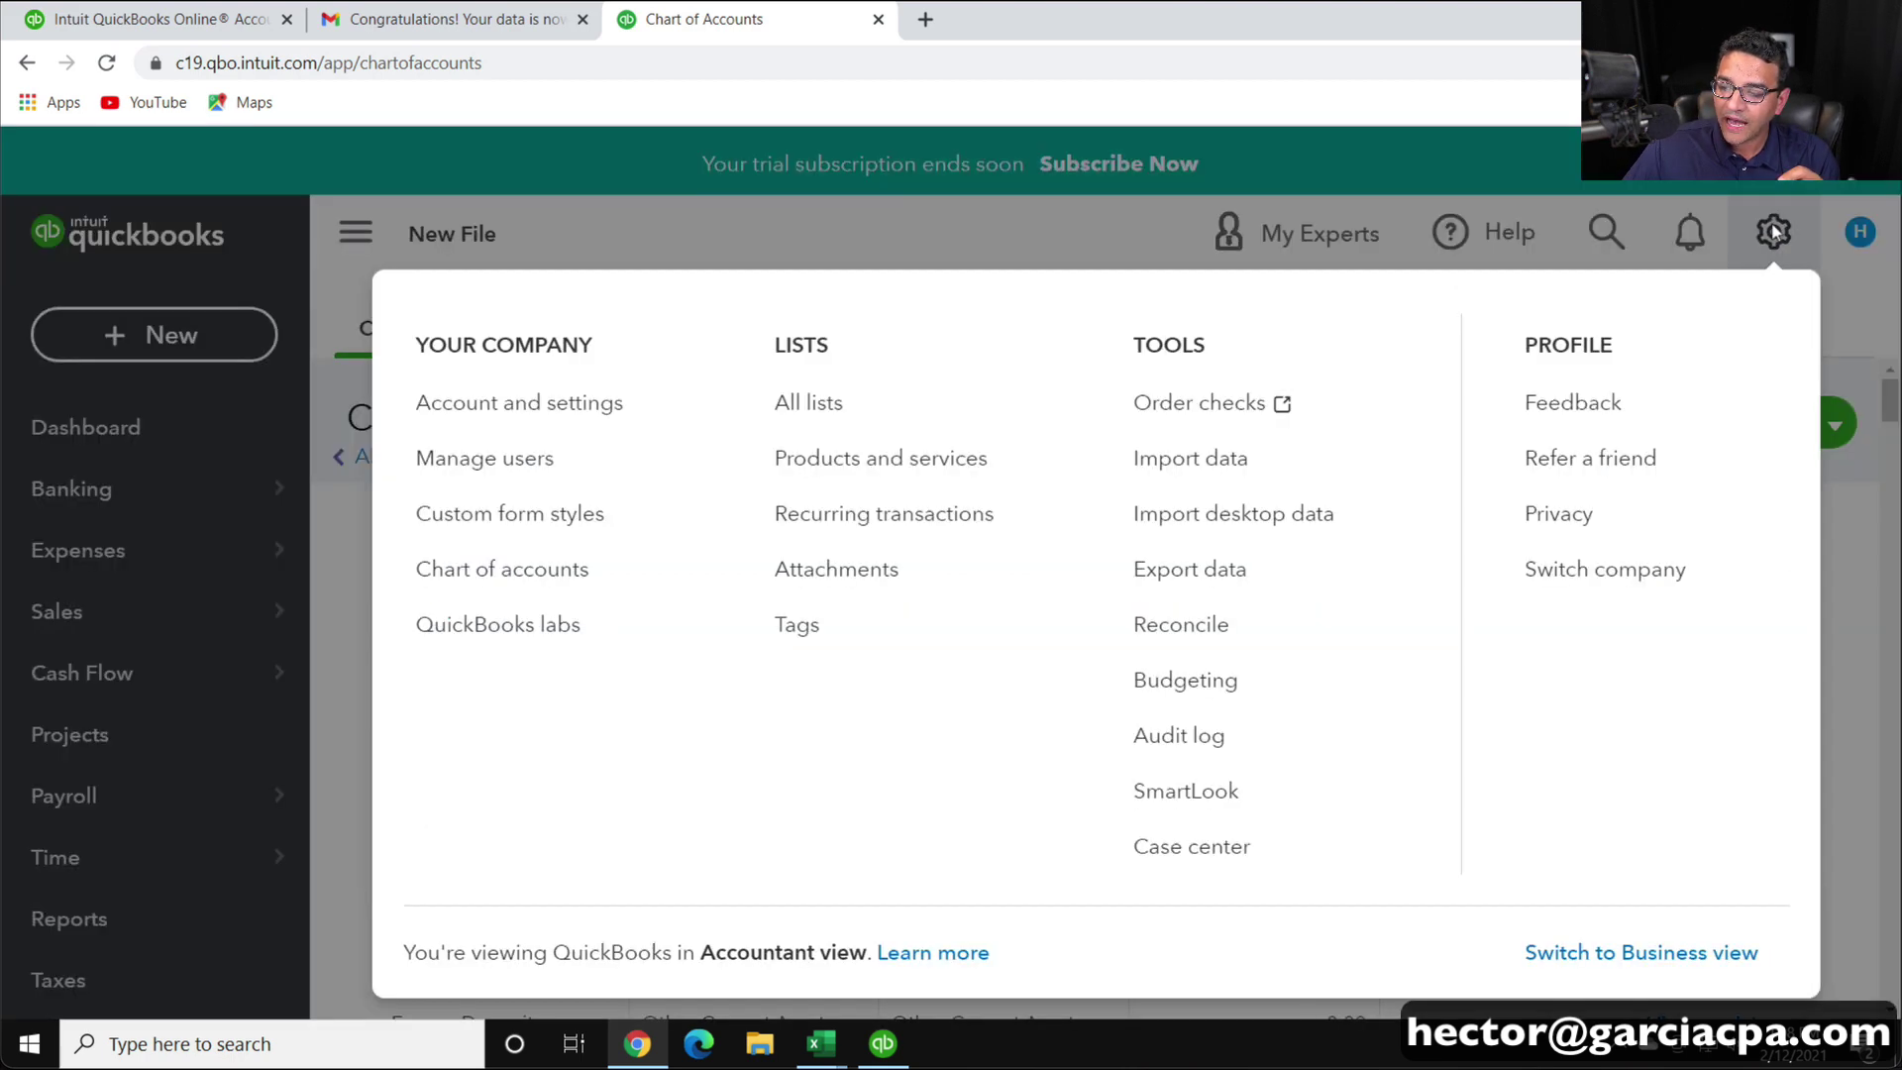
click(1684, 569)
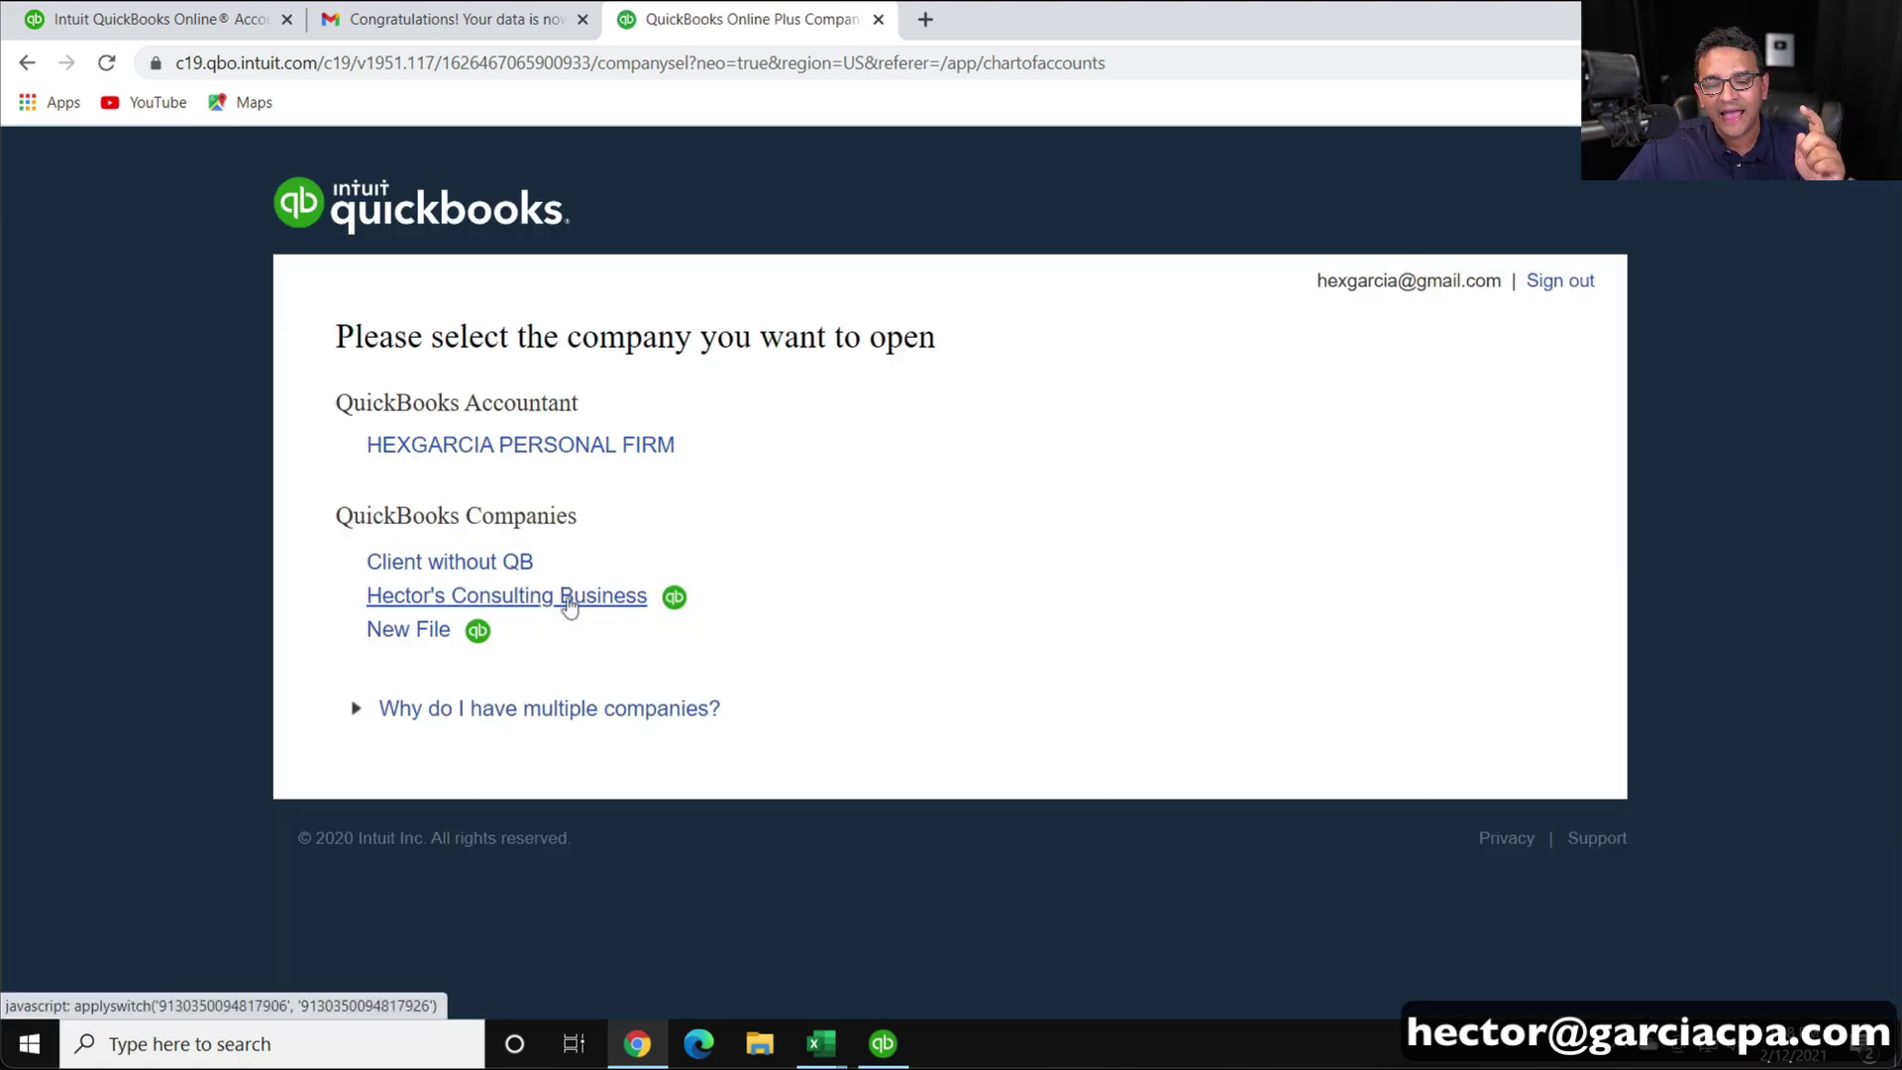
click(570, 606)
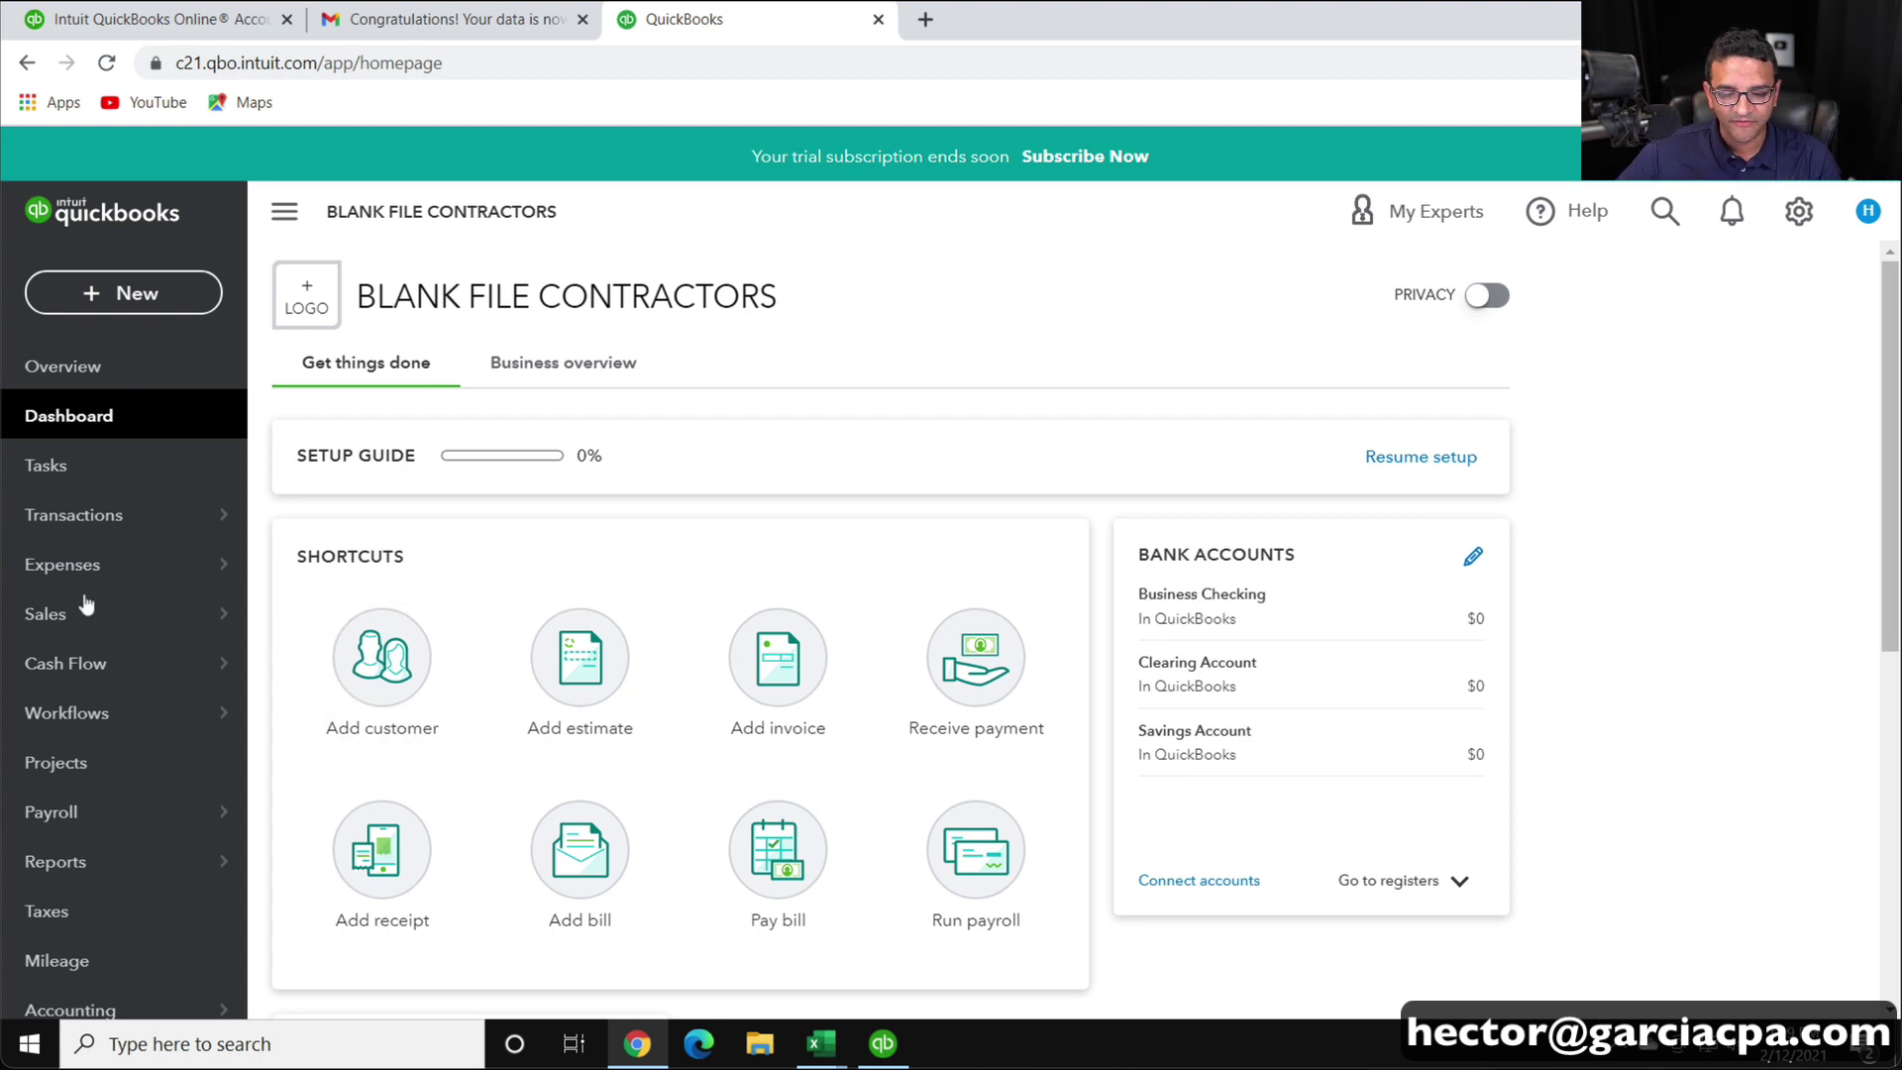
Step: Run the Product/Service List report from the Products and Services list
mouse_move(79, 614)
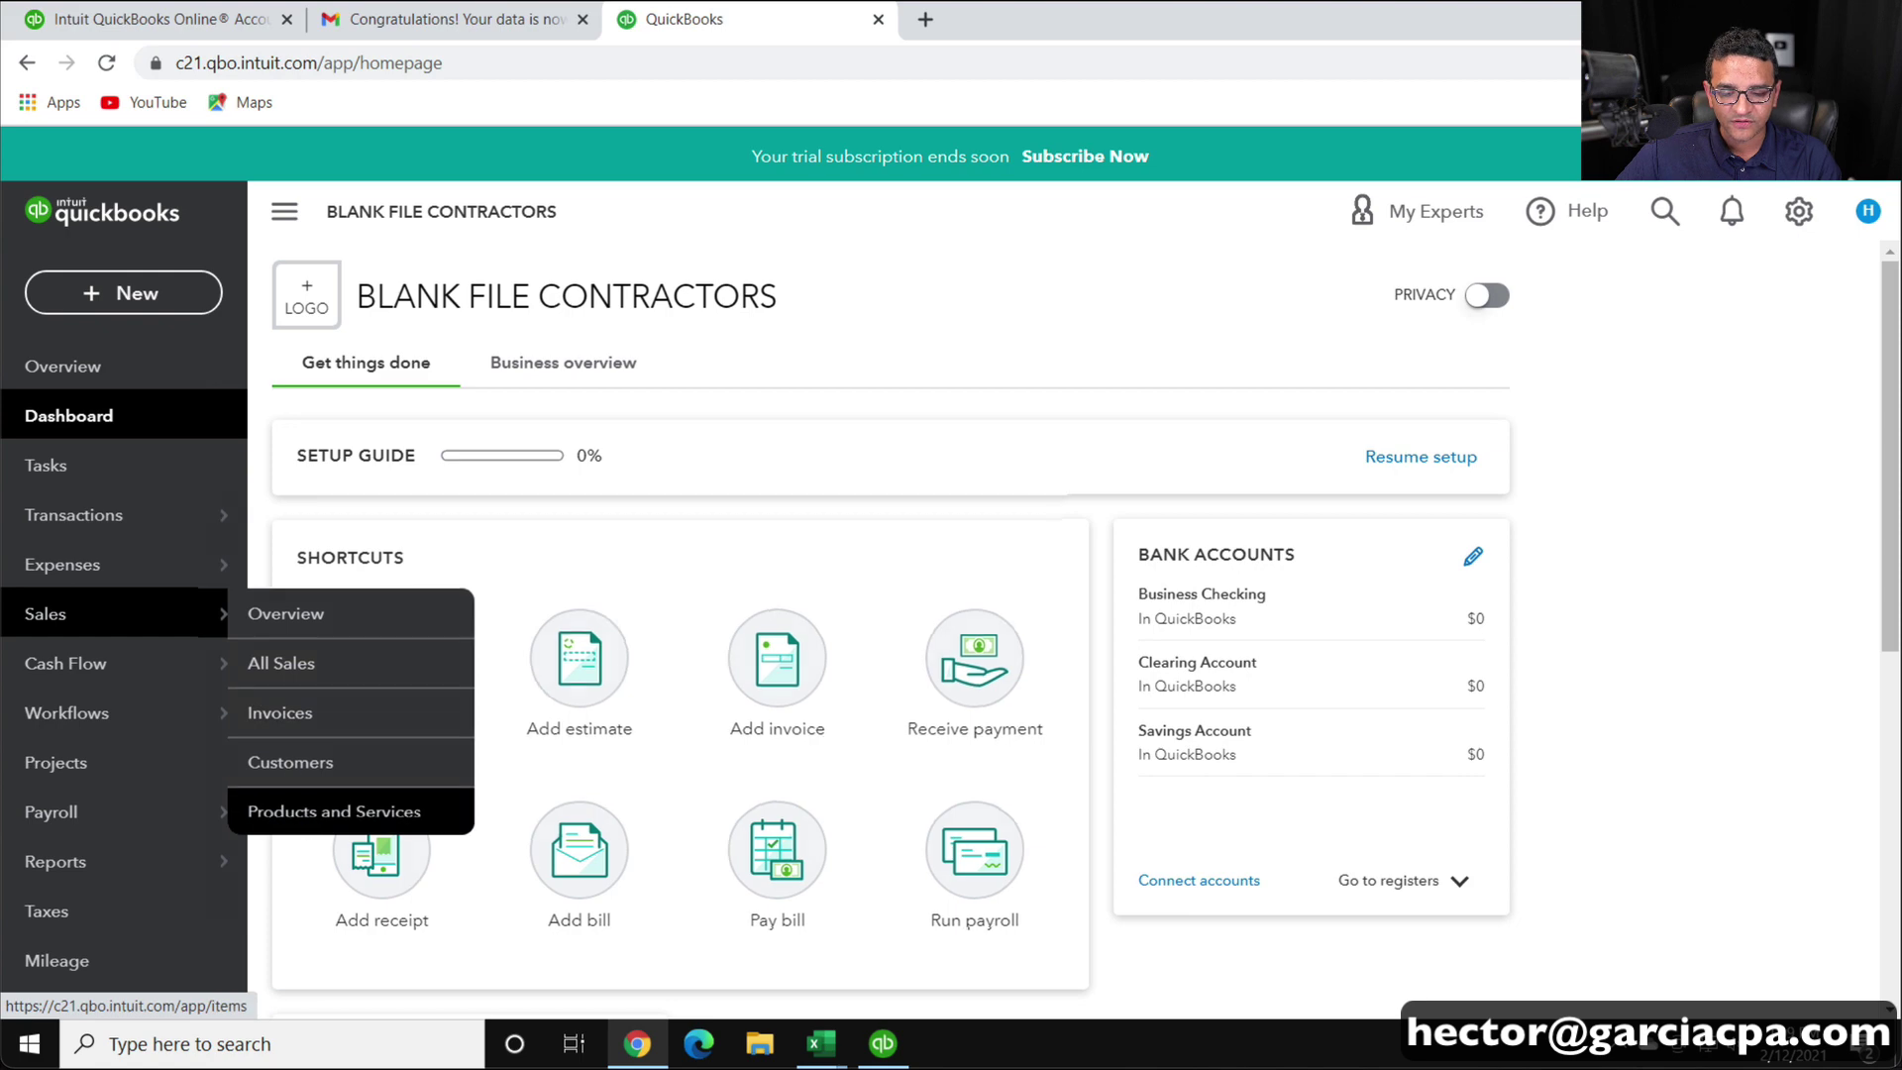
click(304, 818)
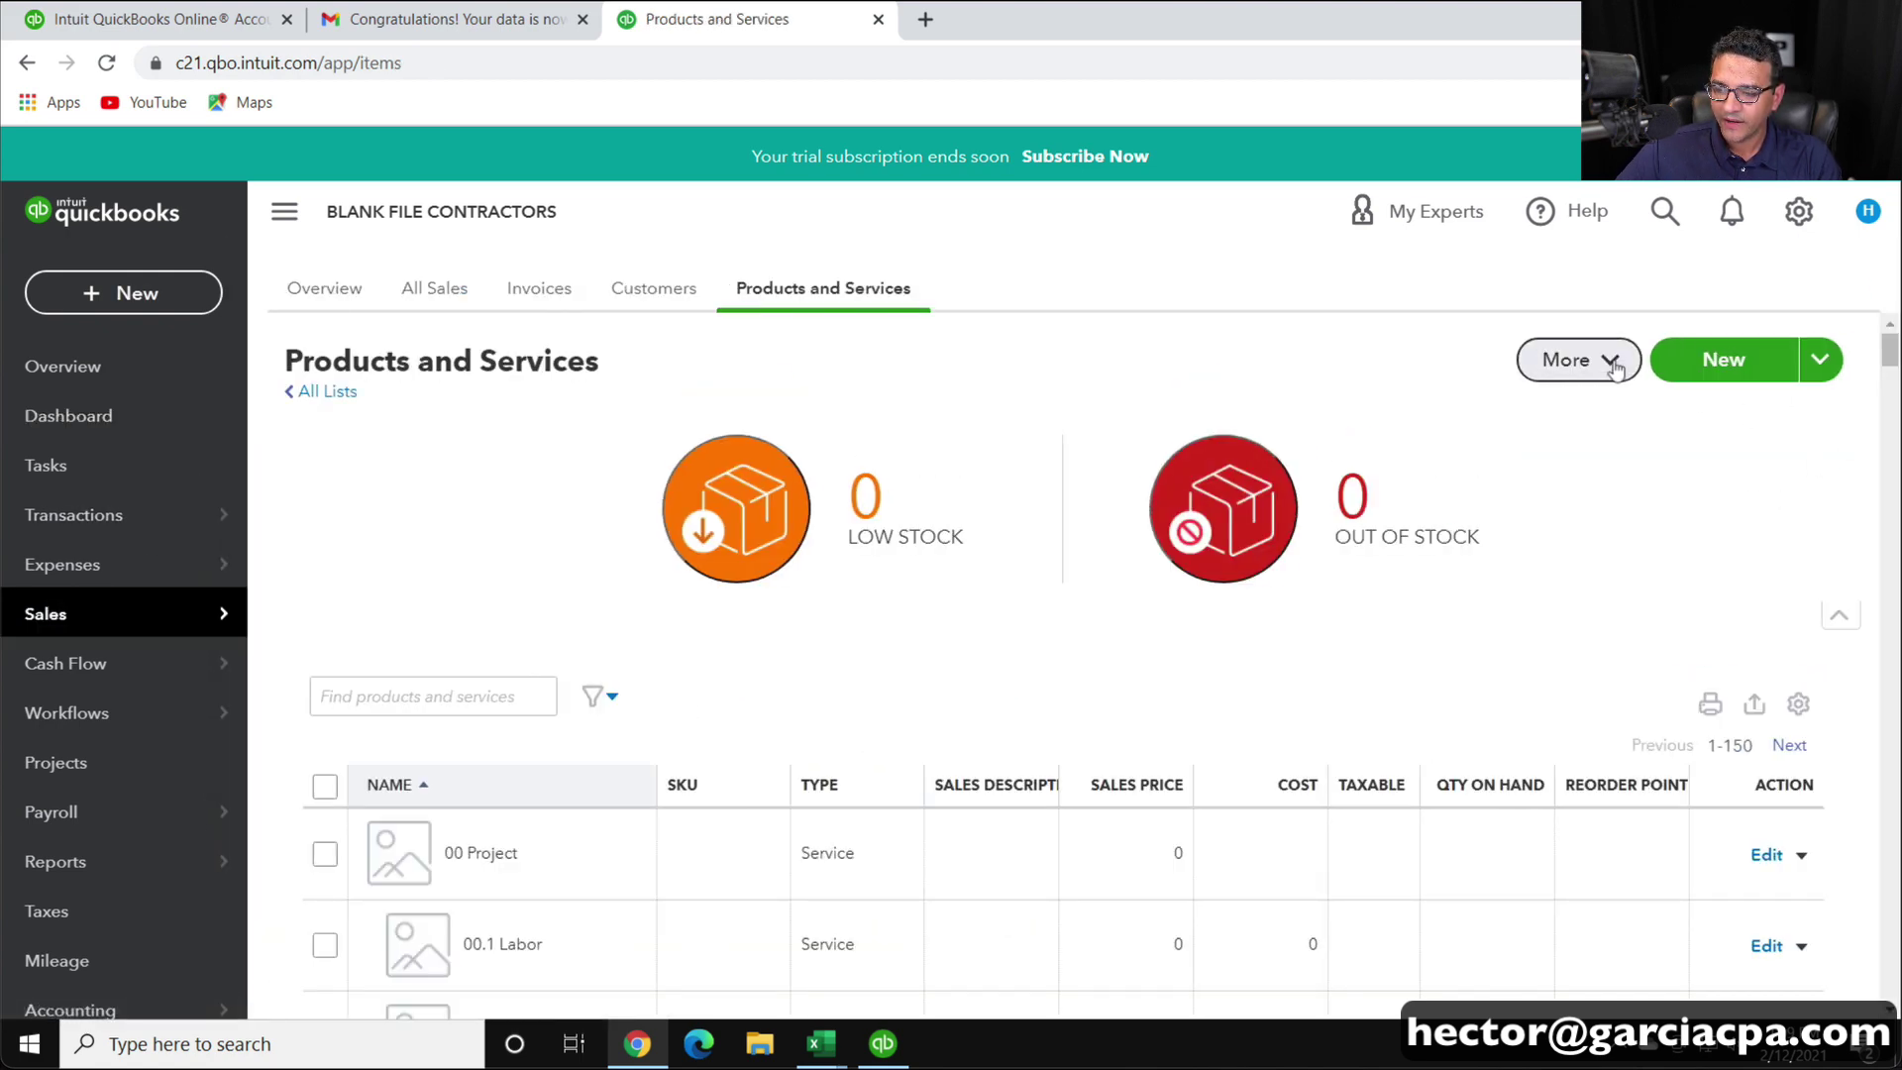
click(1597, 359)
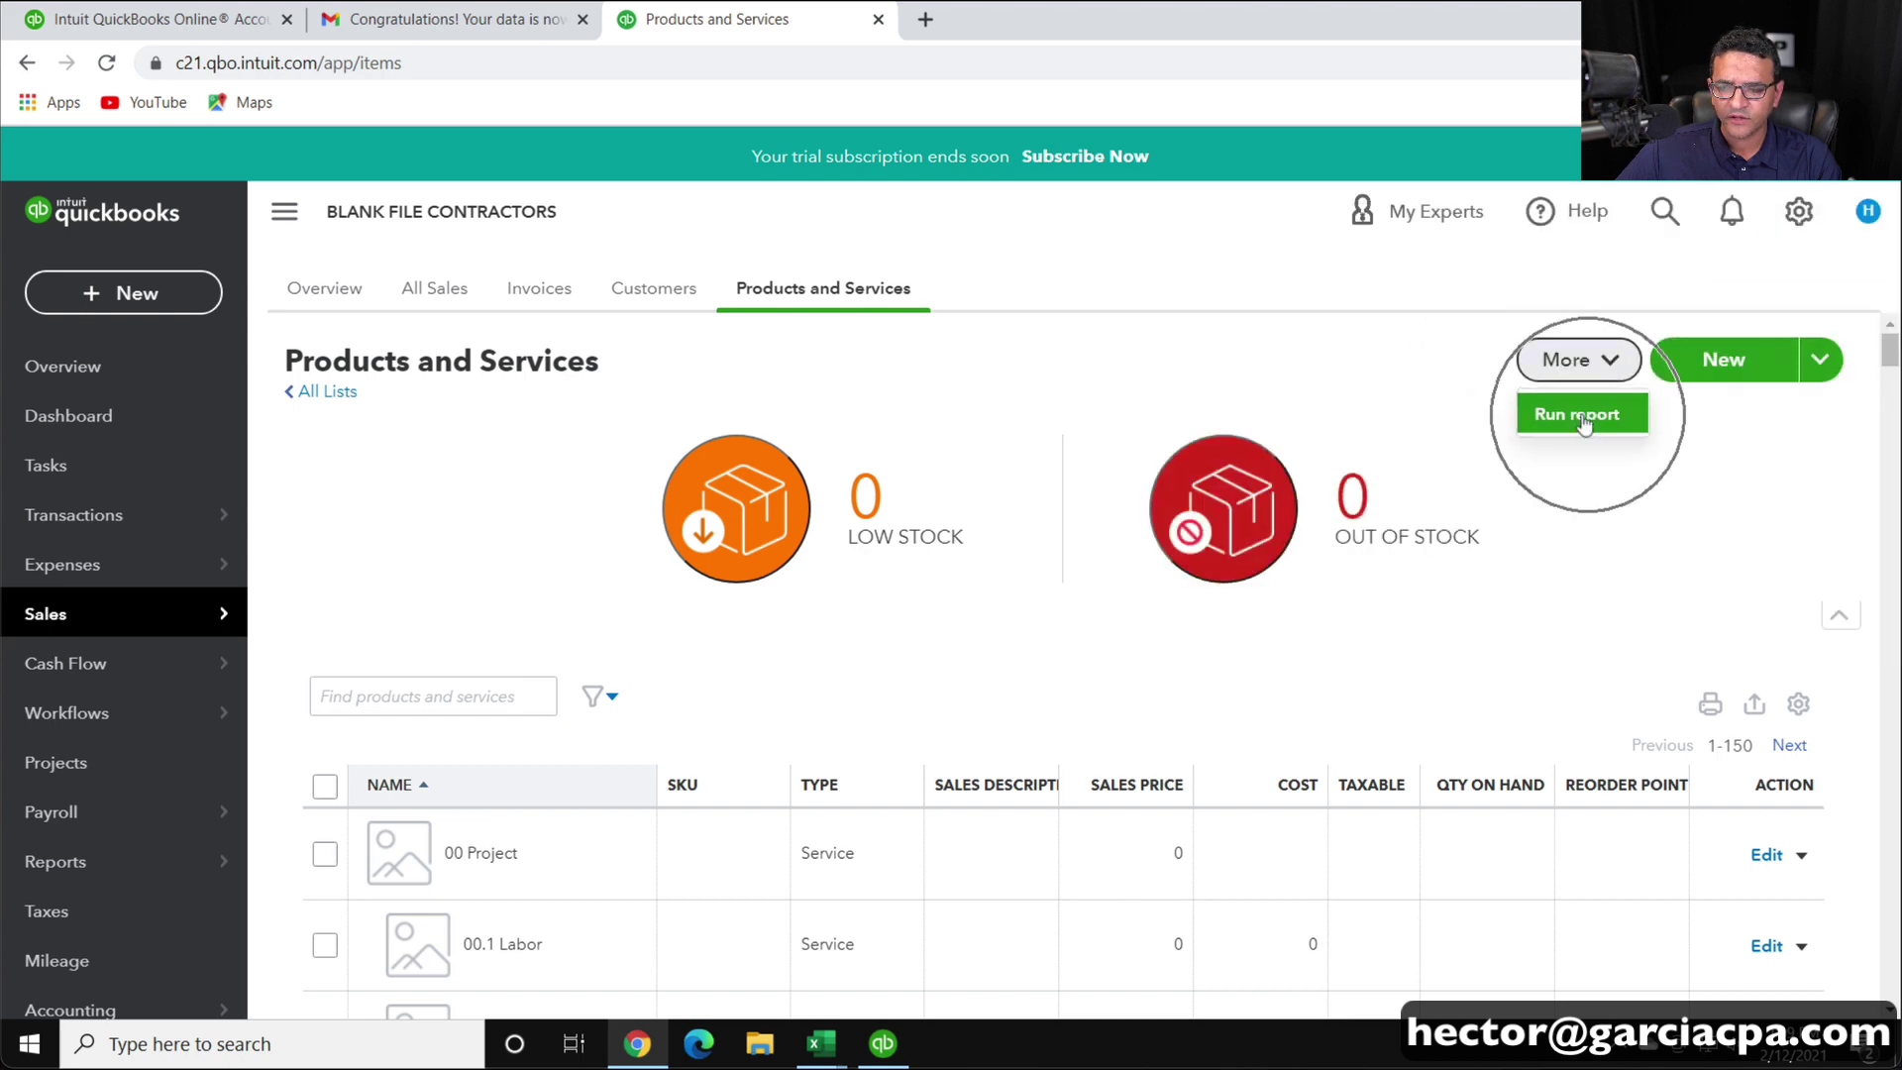
click(1582, 419)
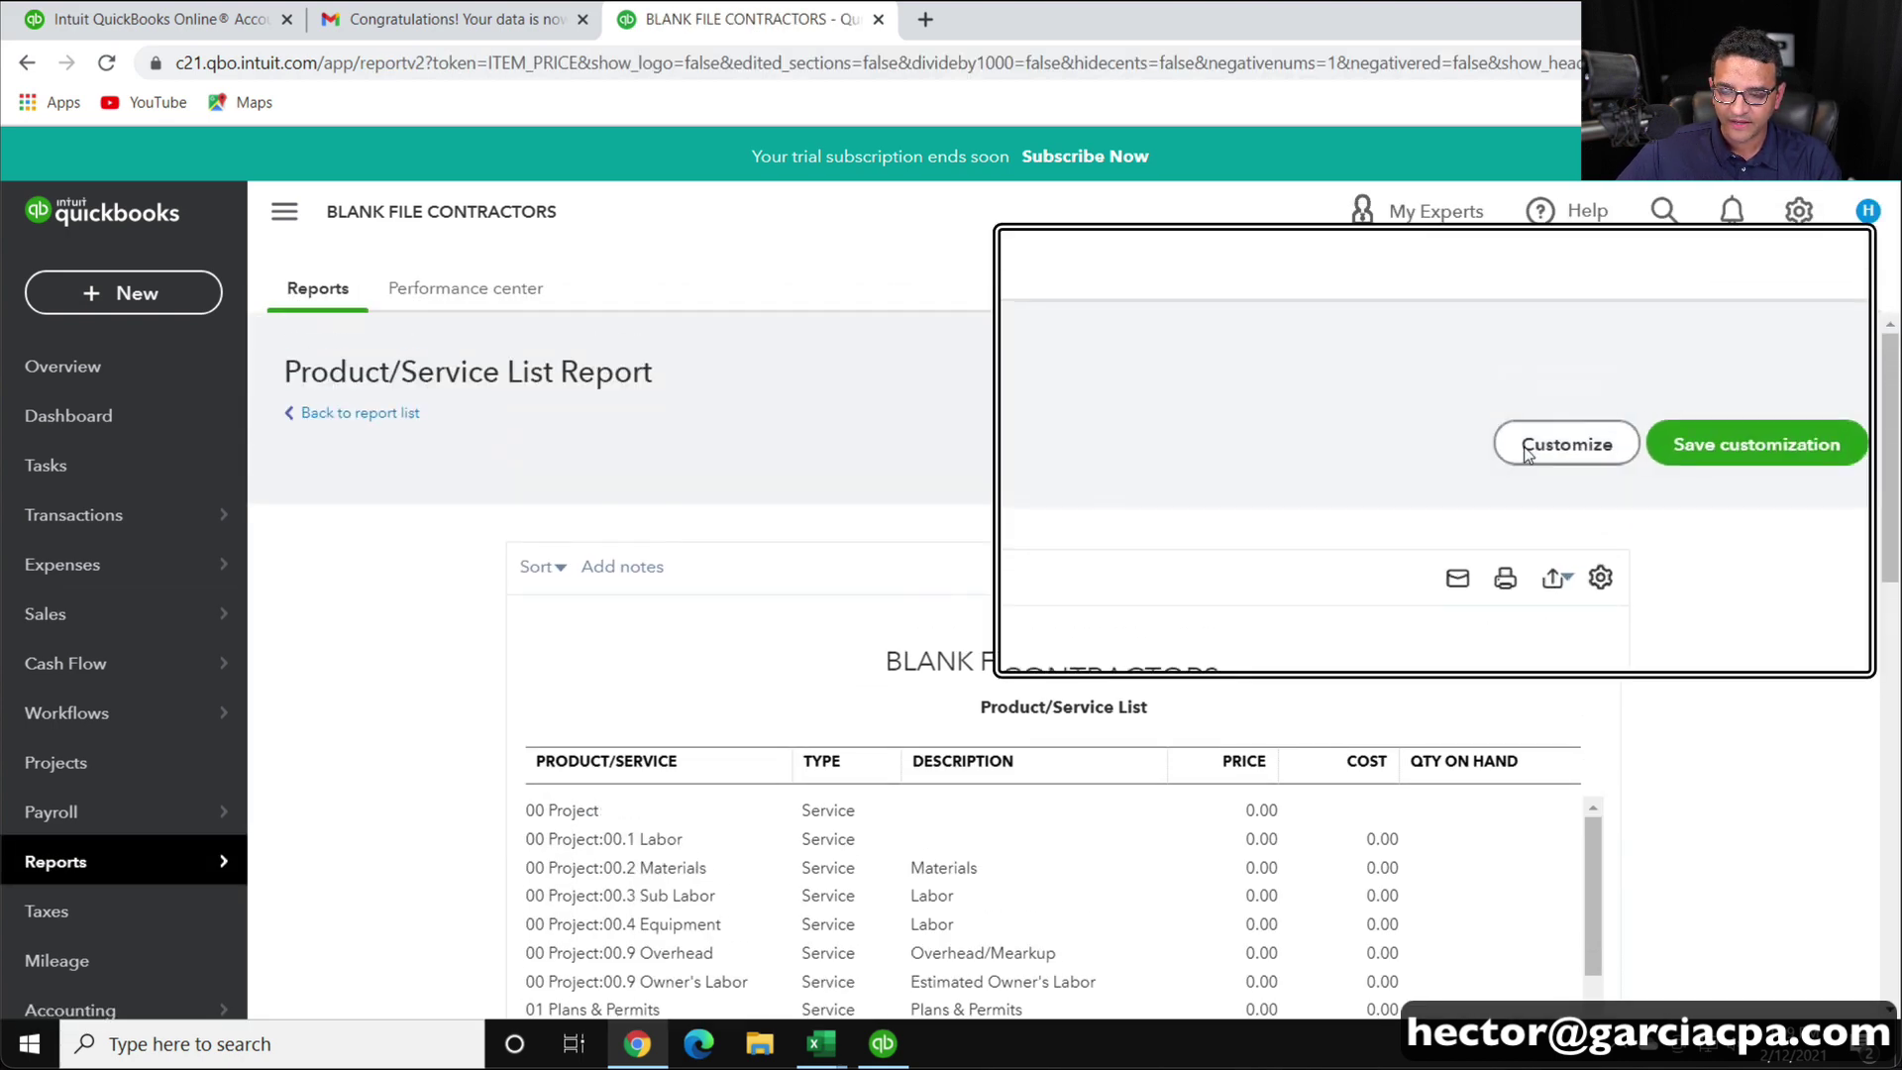
Step: Add Income Account, Purchase Description and Expense Account columns to the report and rerun it
click(1538, 443)
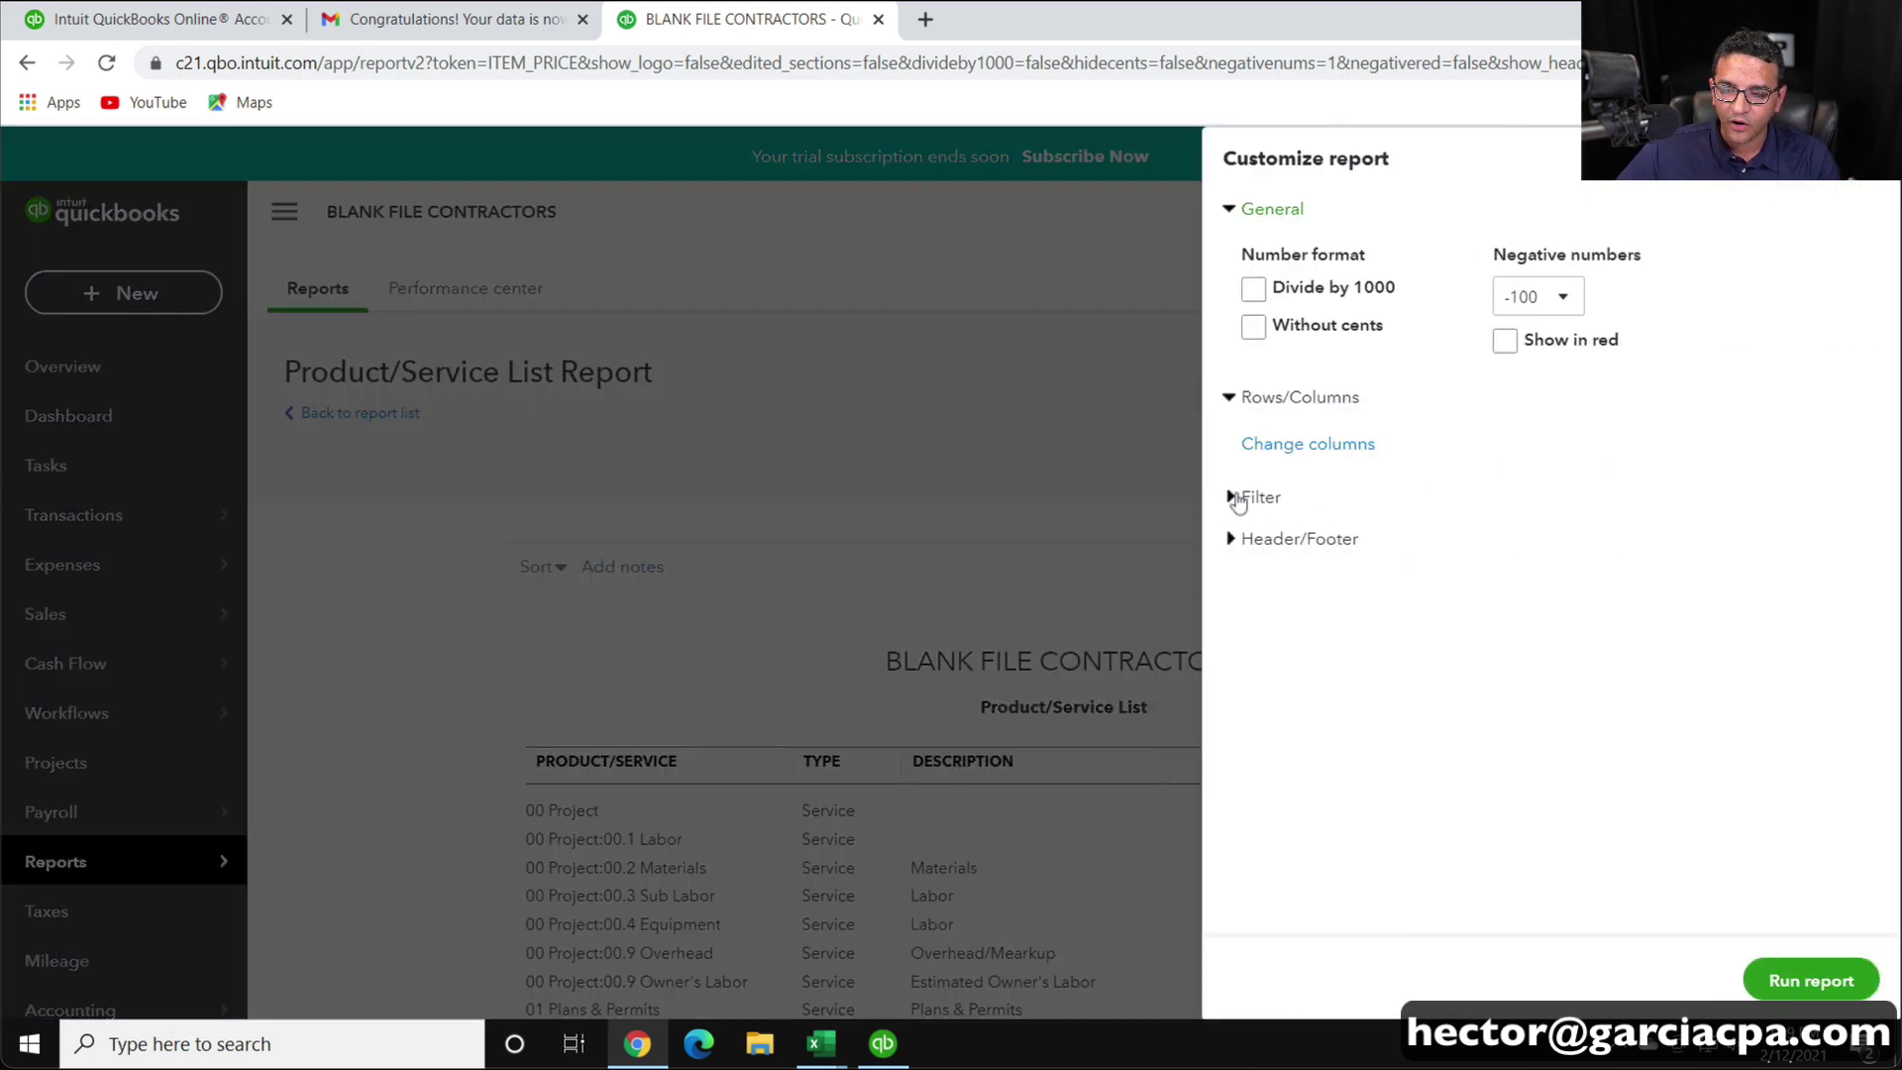
click(1302, 450)
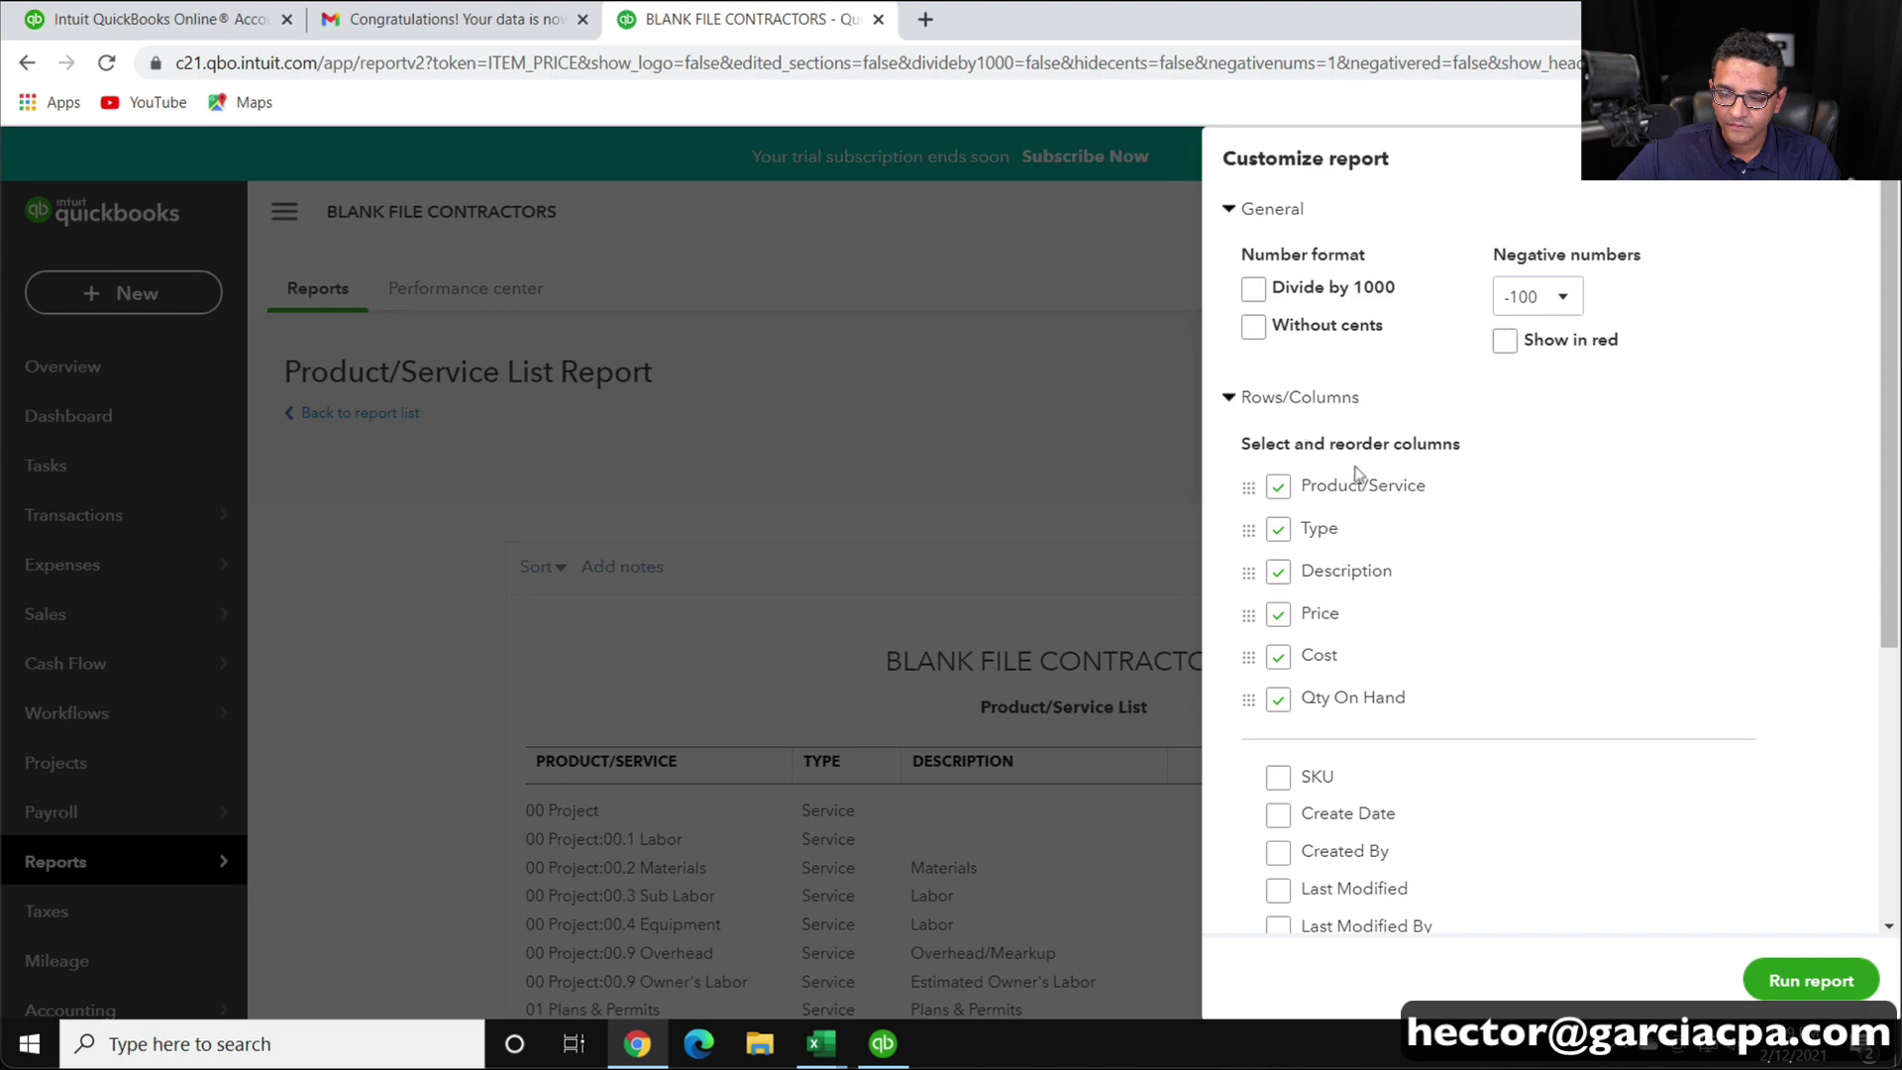
scroll(1452, 535, down, 5)
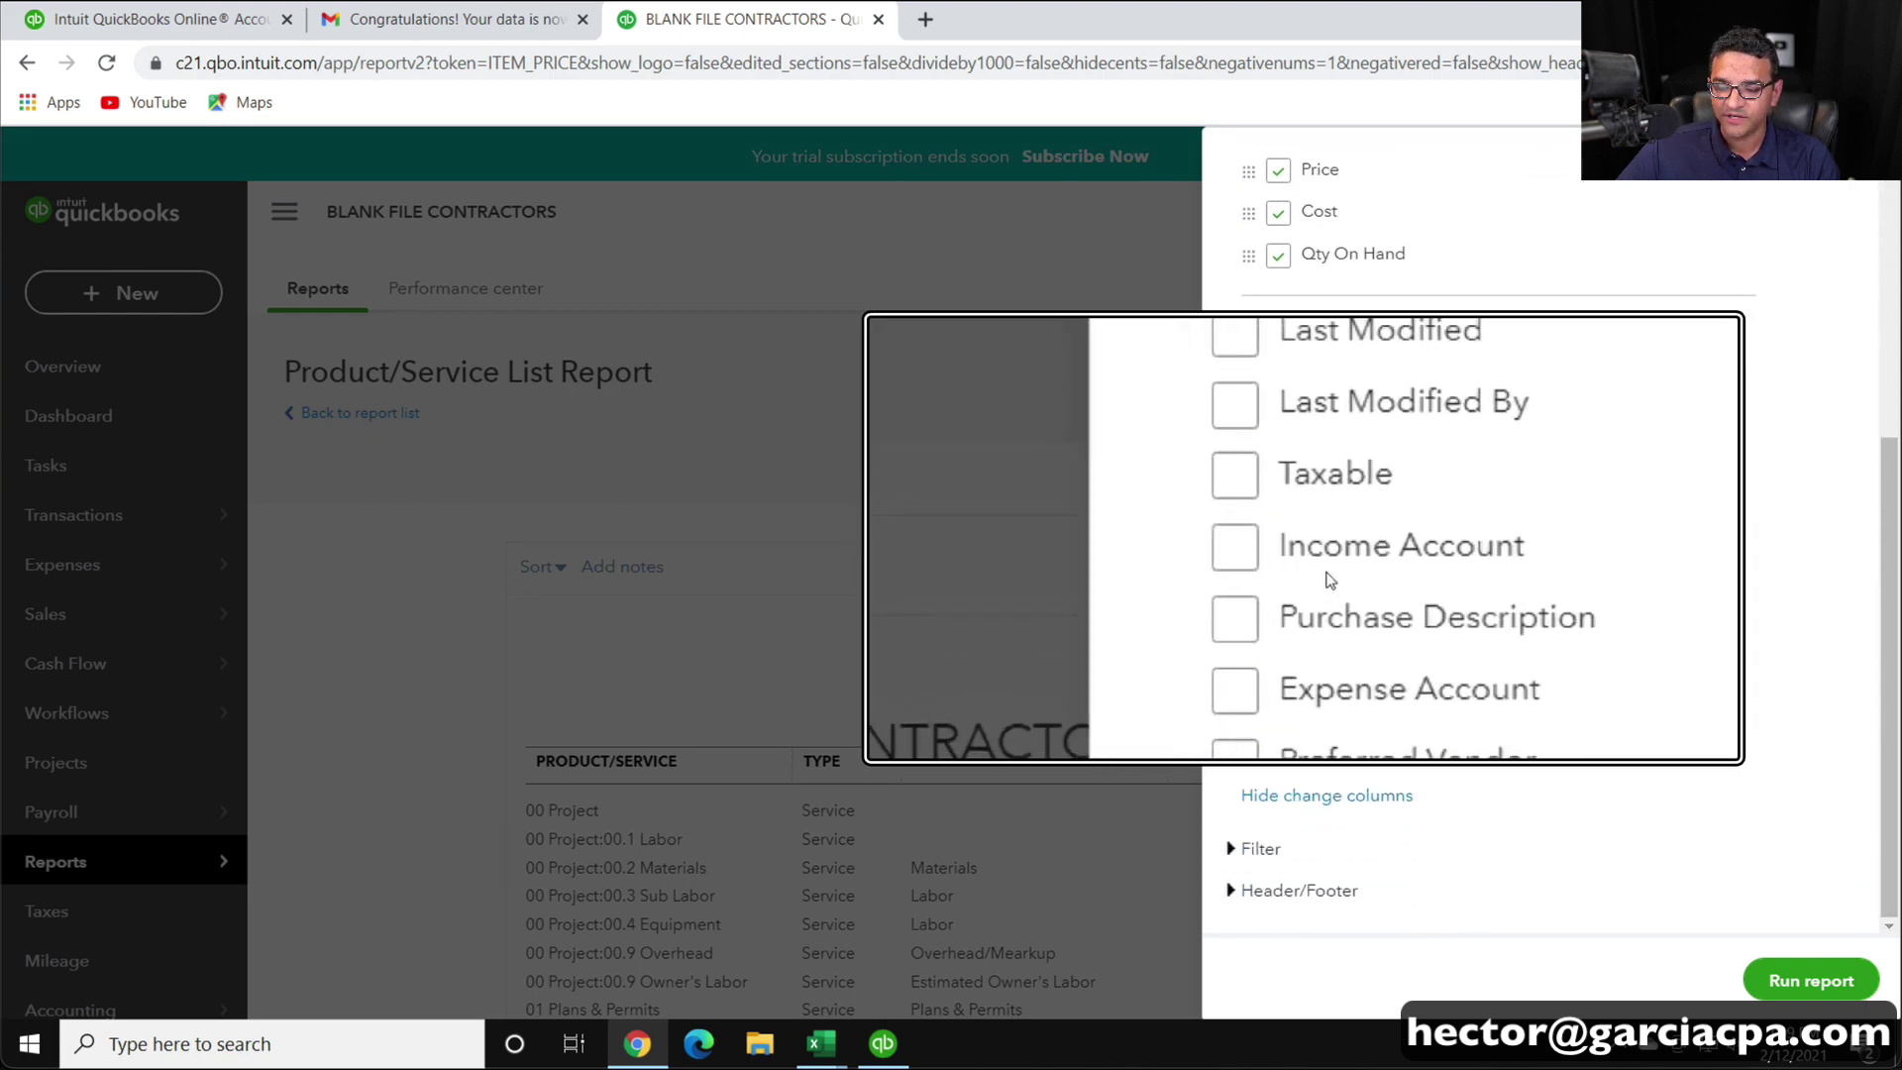
click(1280, 561)
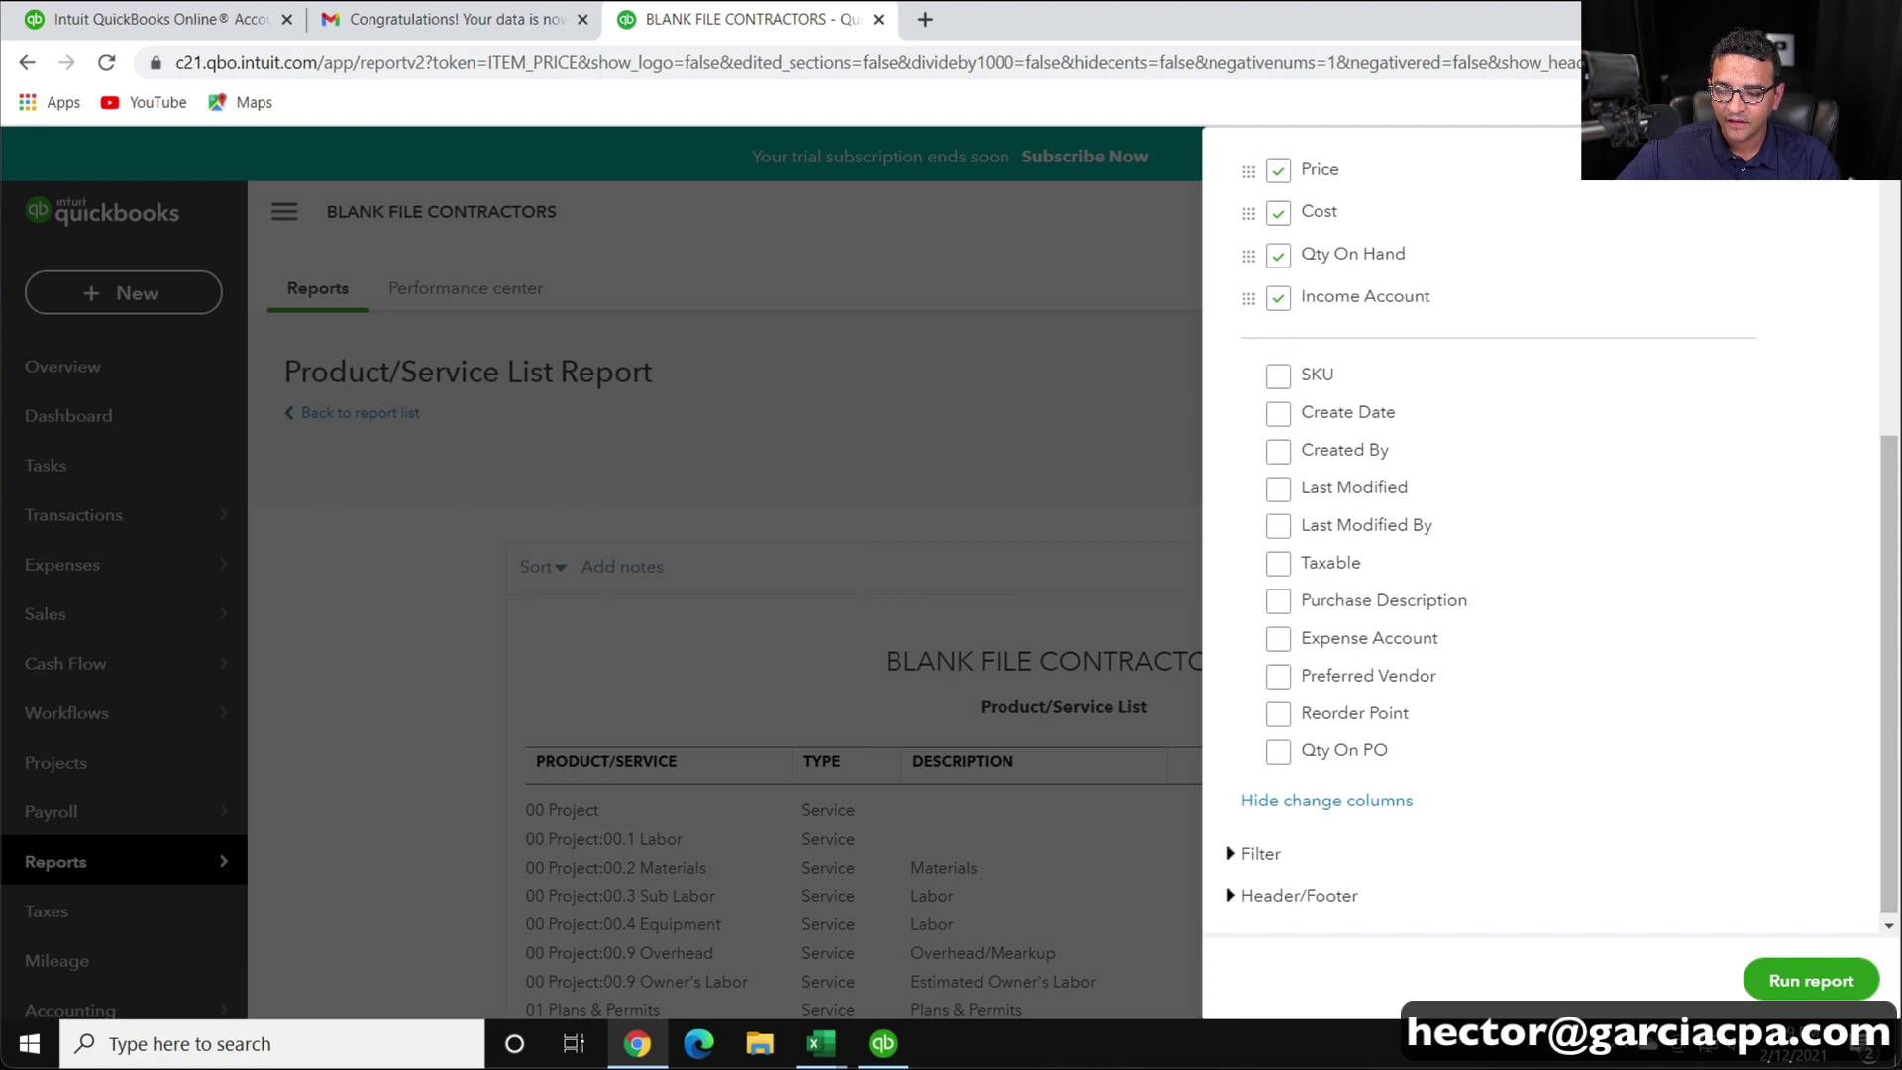
click(1278, 600)
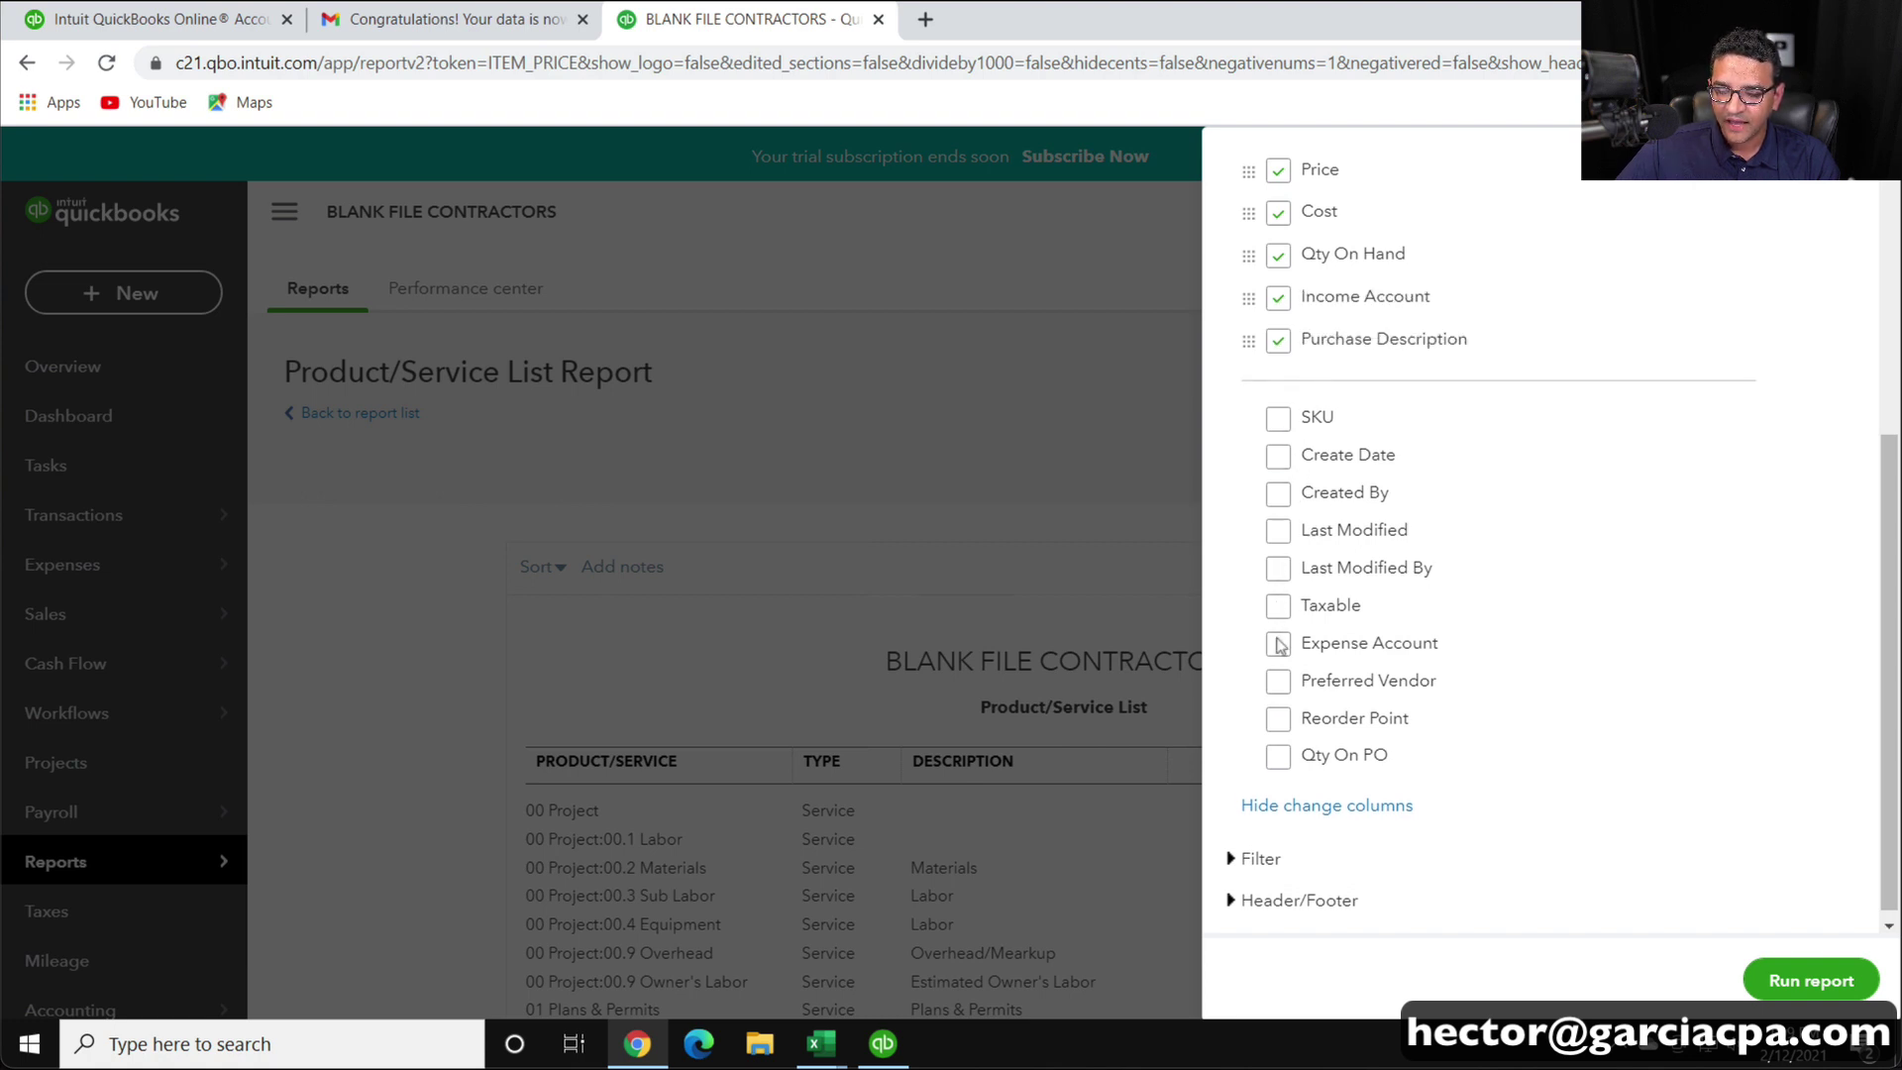
click(1279, 646)
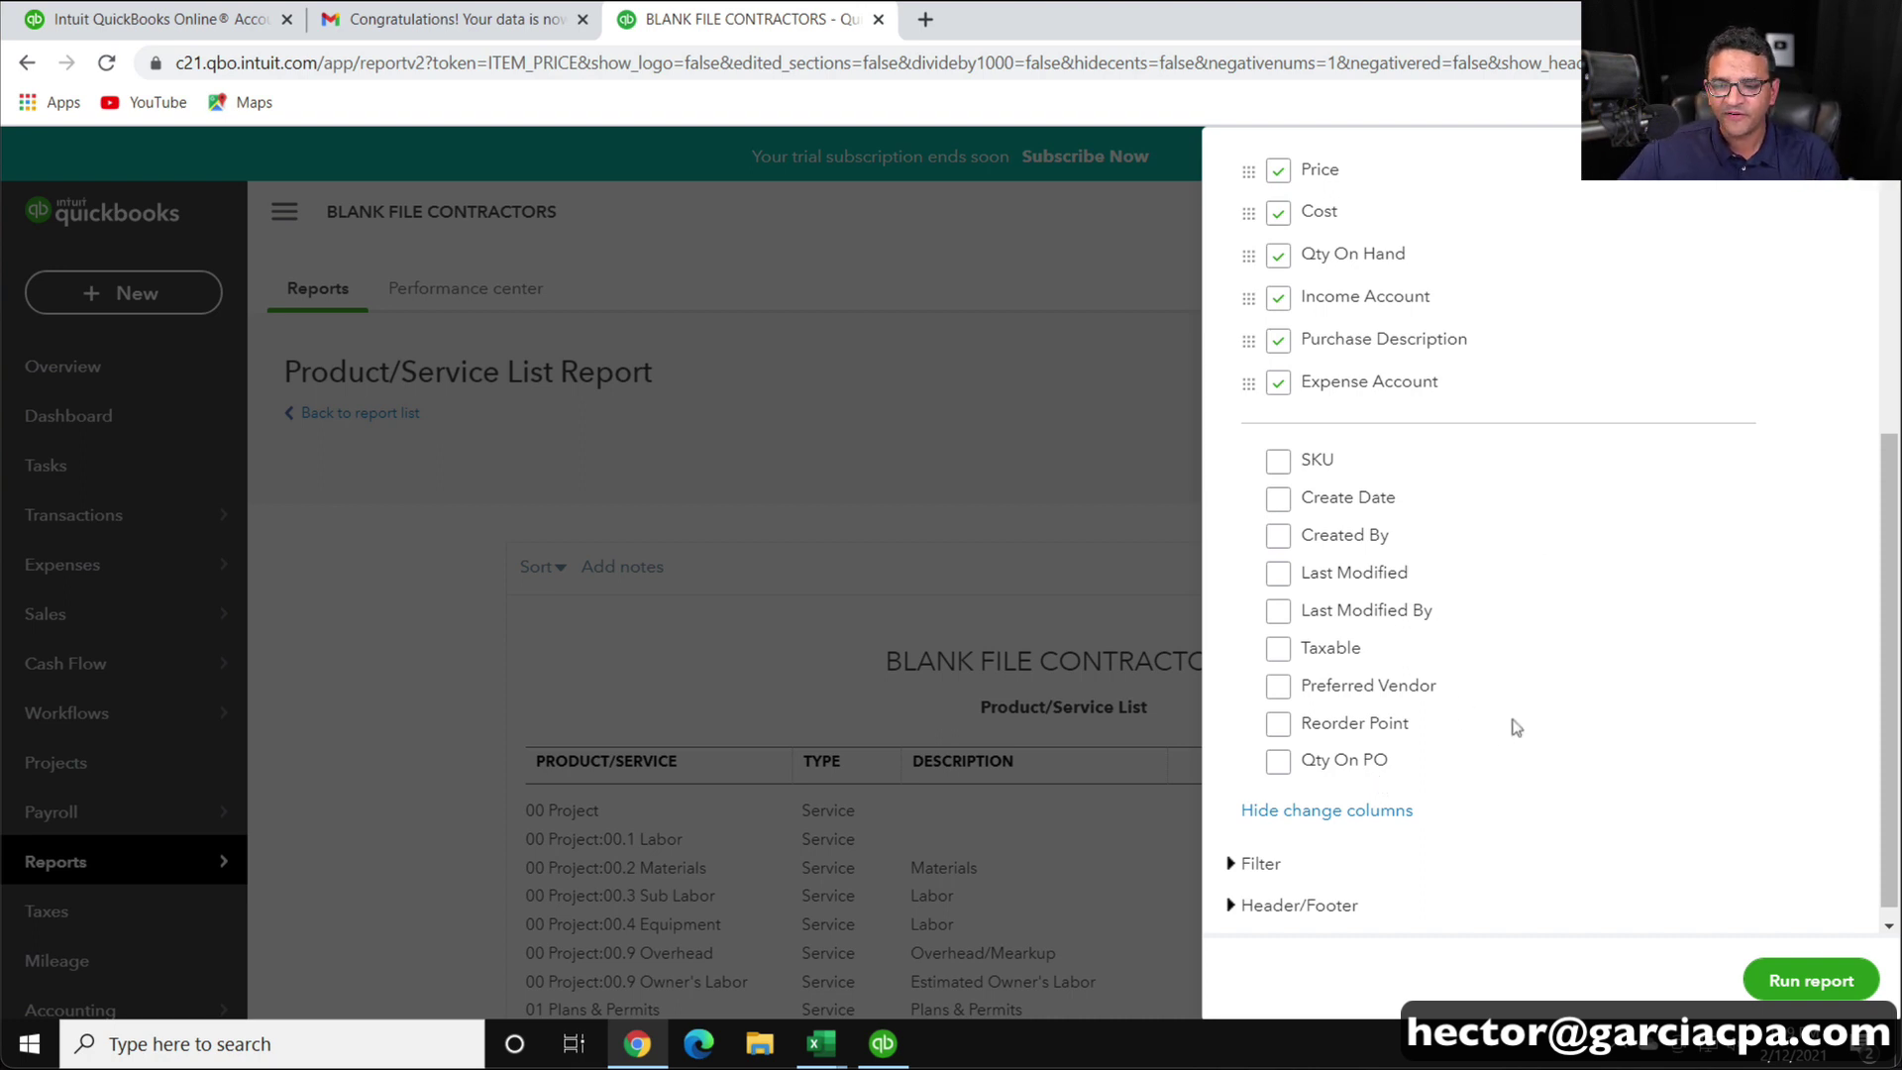
click(1815, 983)
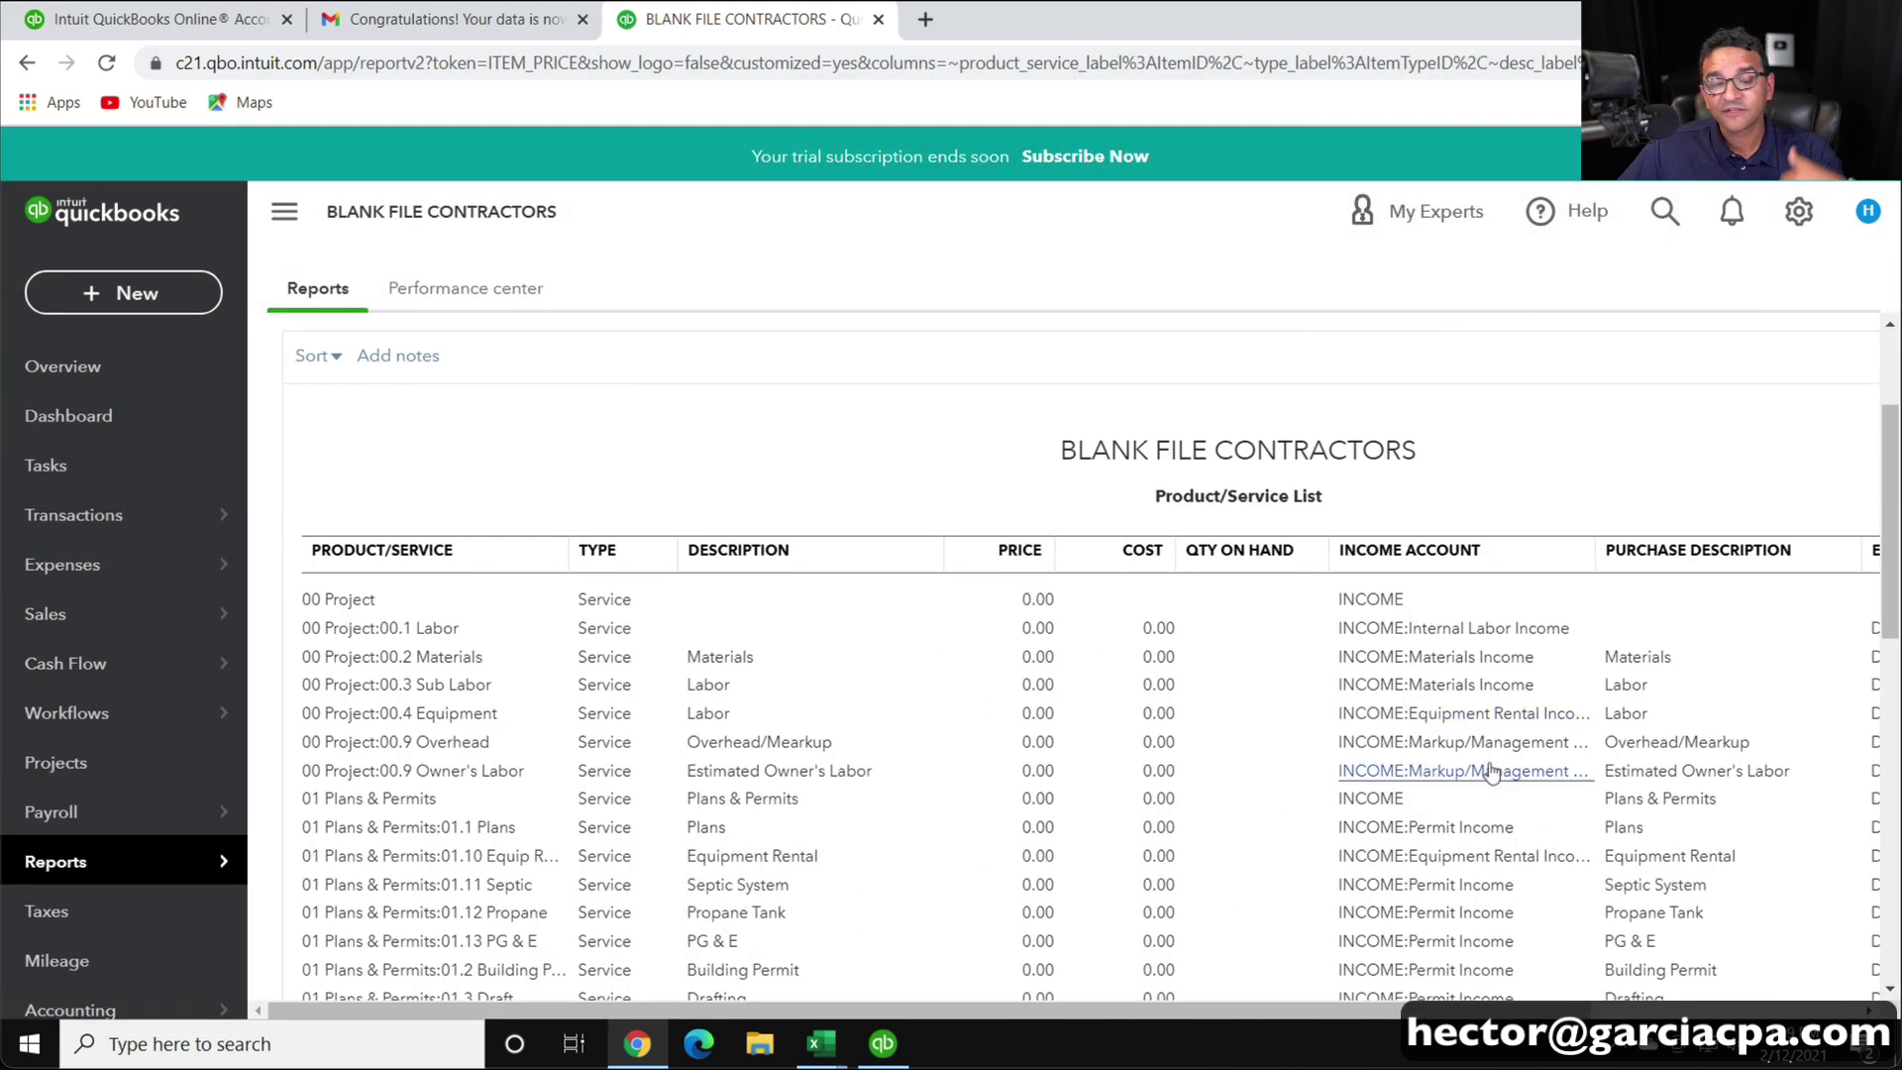
scroll(1498, 760, up, 2)
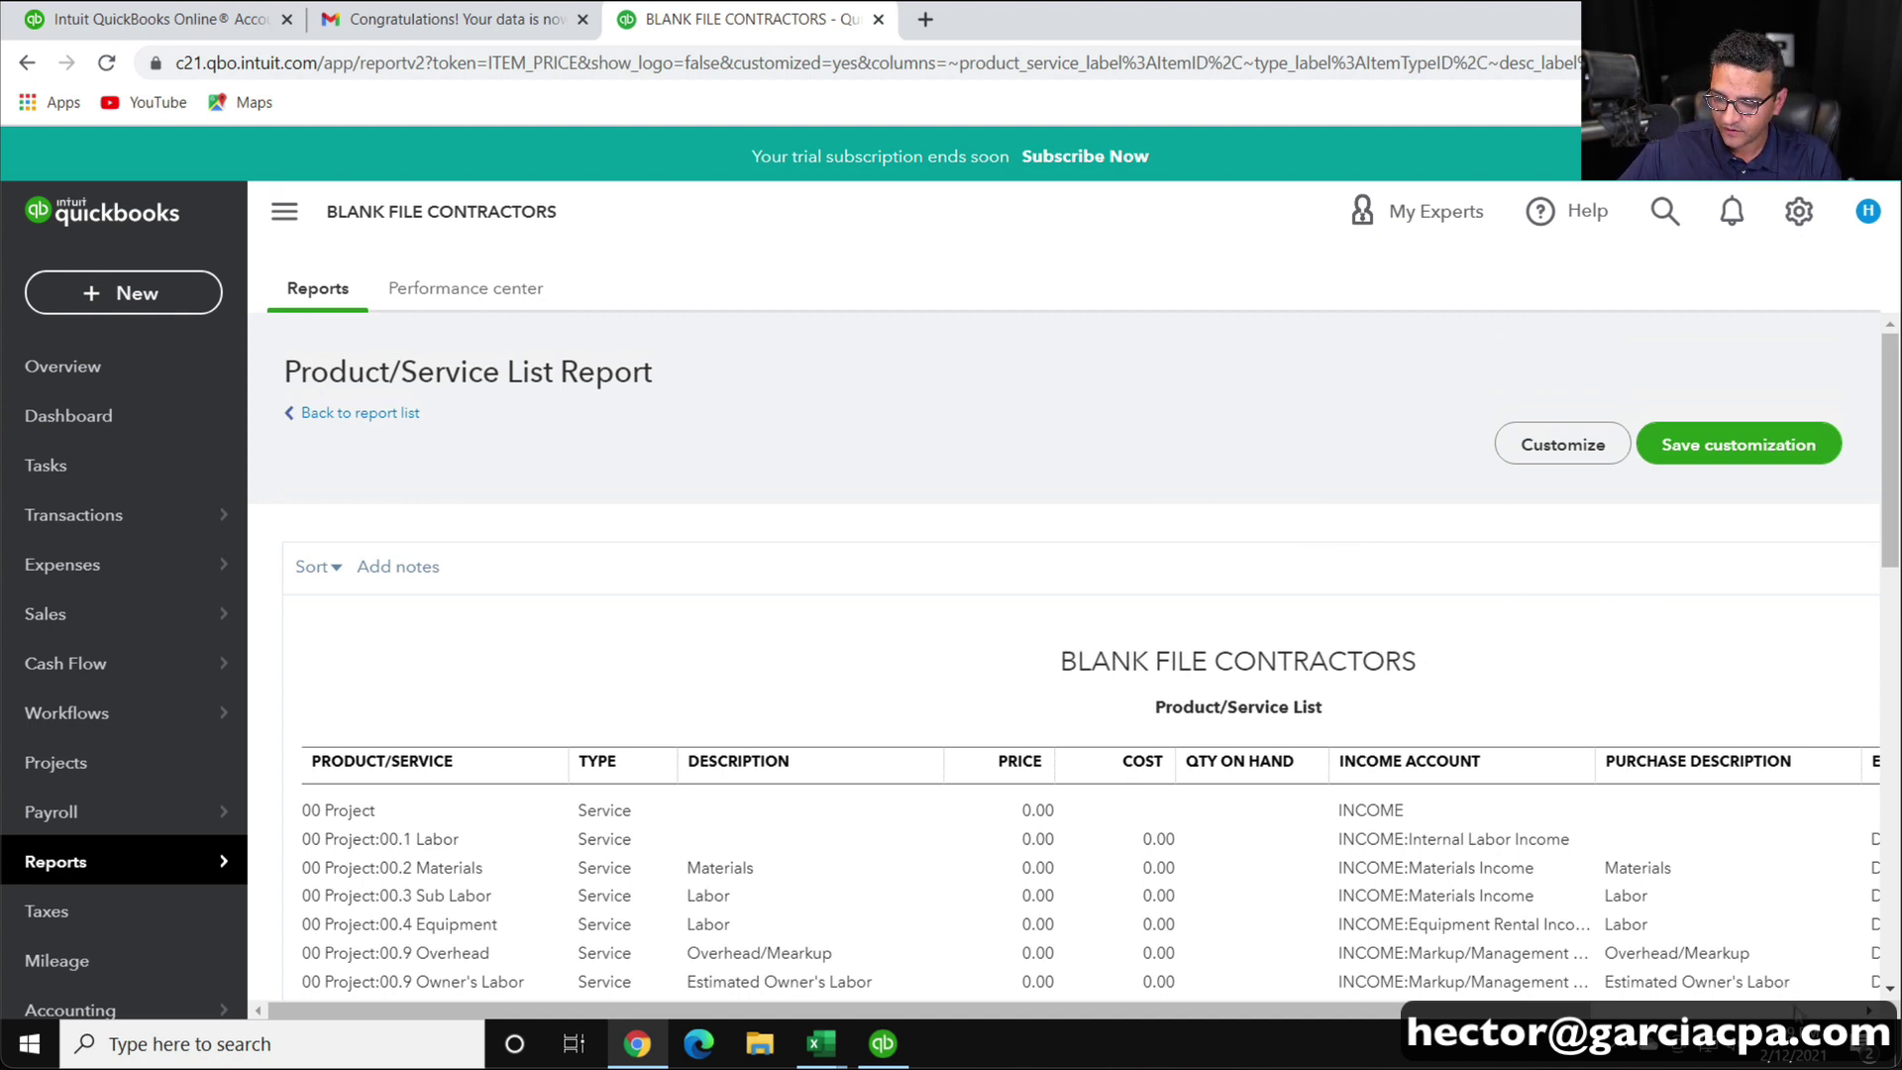
scroll(1498, 760, right, 3)
Step: Export the report to Excel, open the downloaded workbook, and enable editing
click(1795, 564)
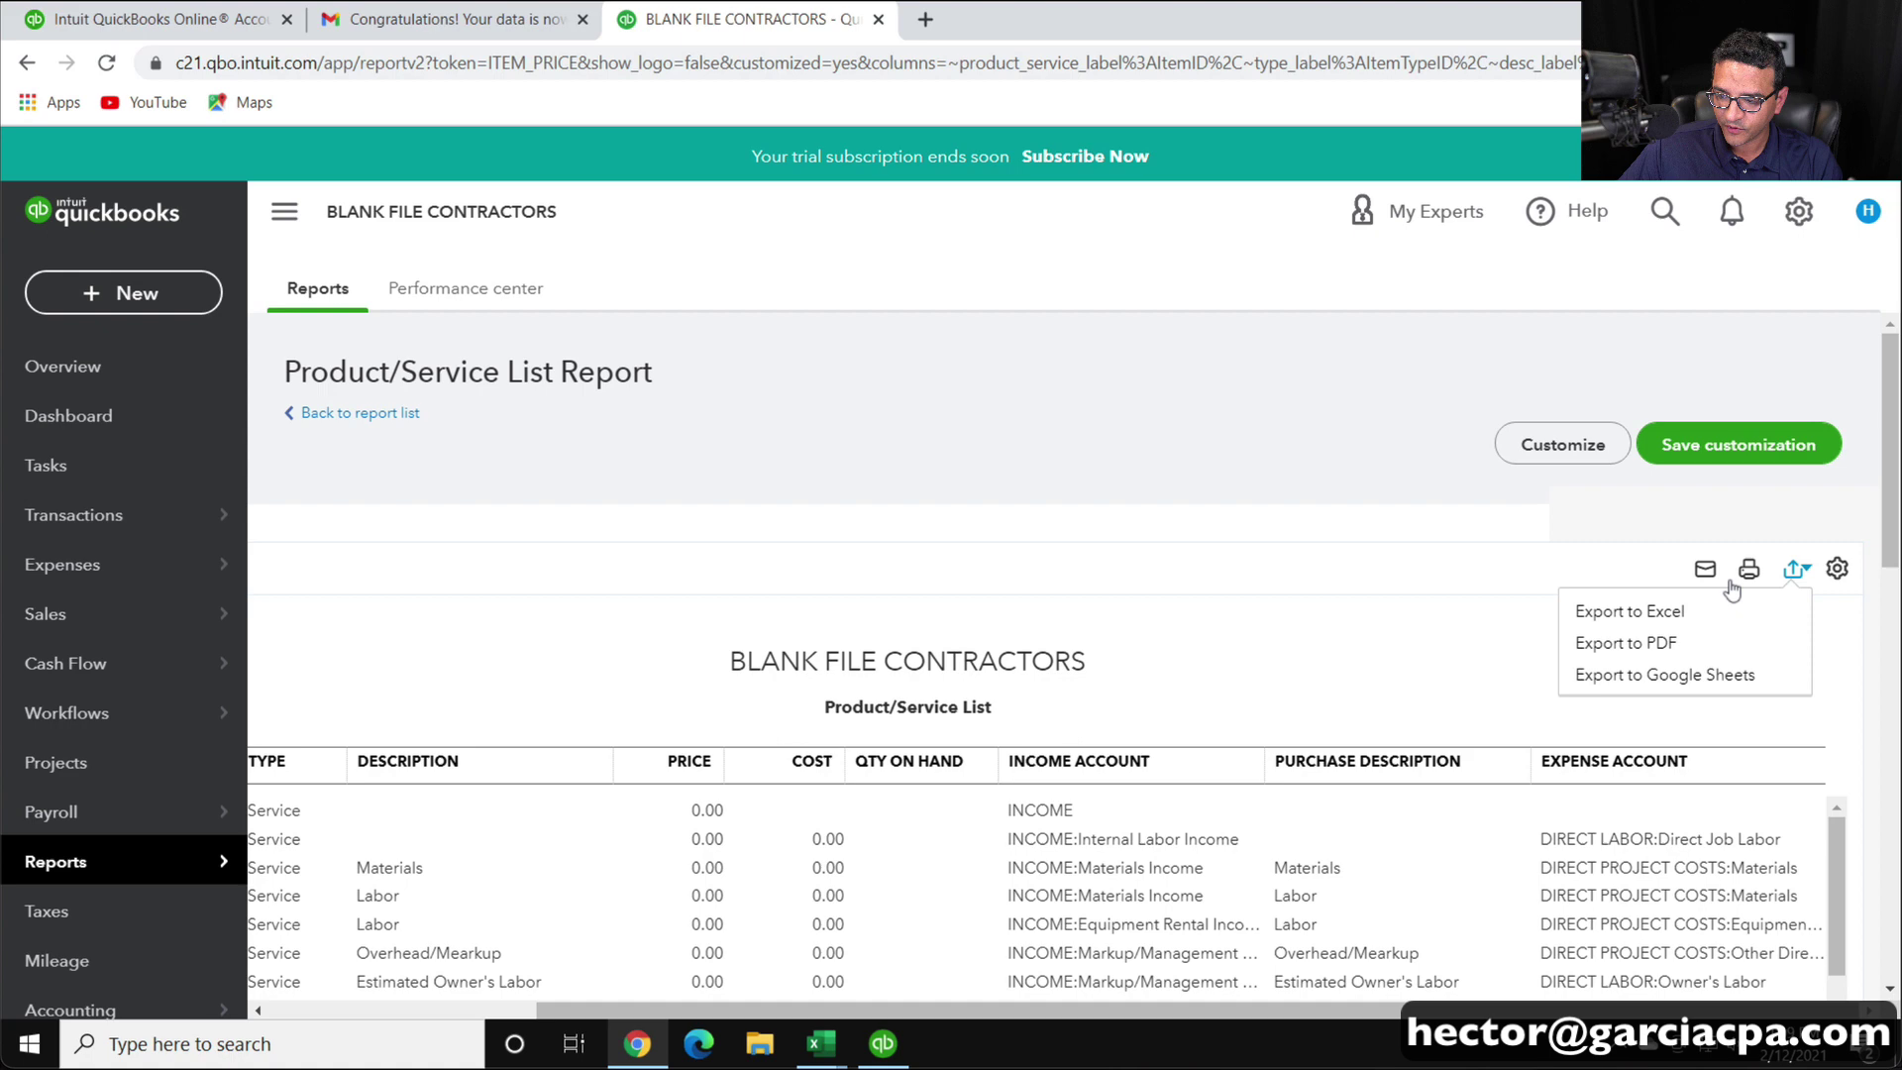
click(1649, 608)
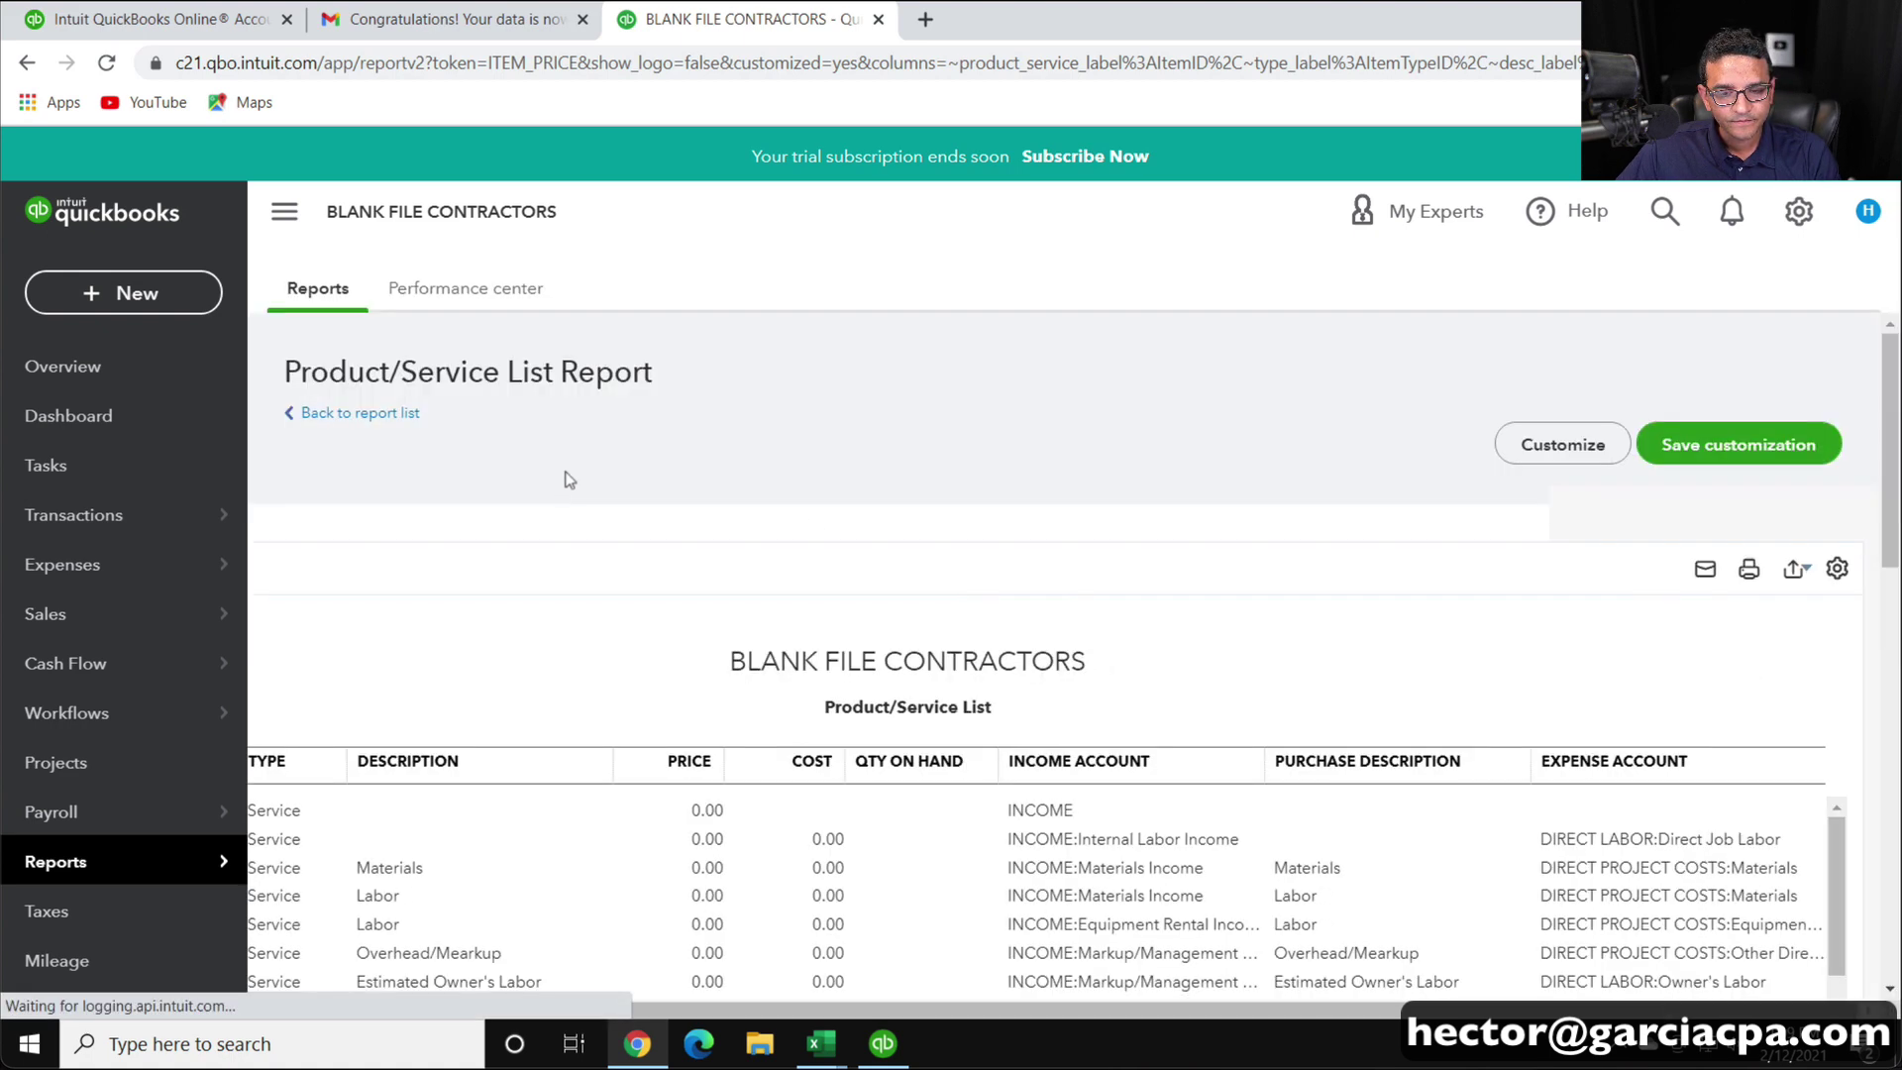
click(111, 983)
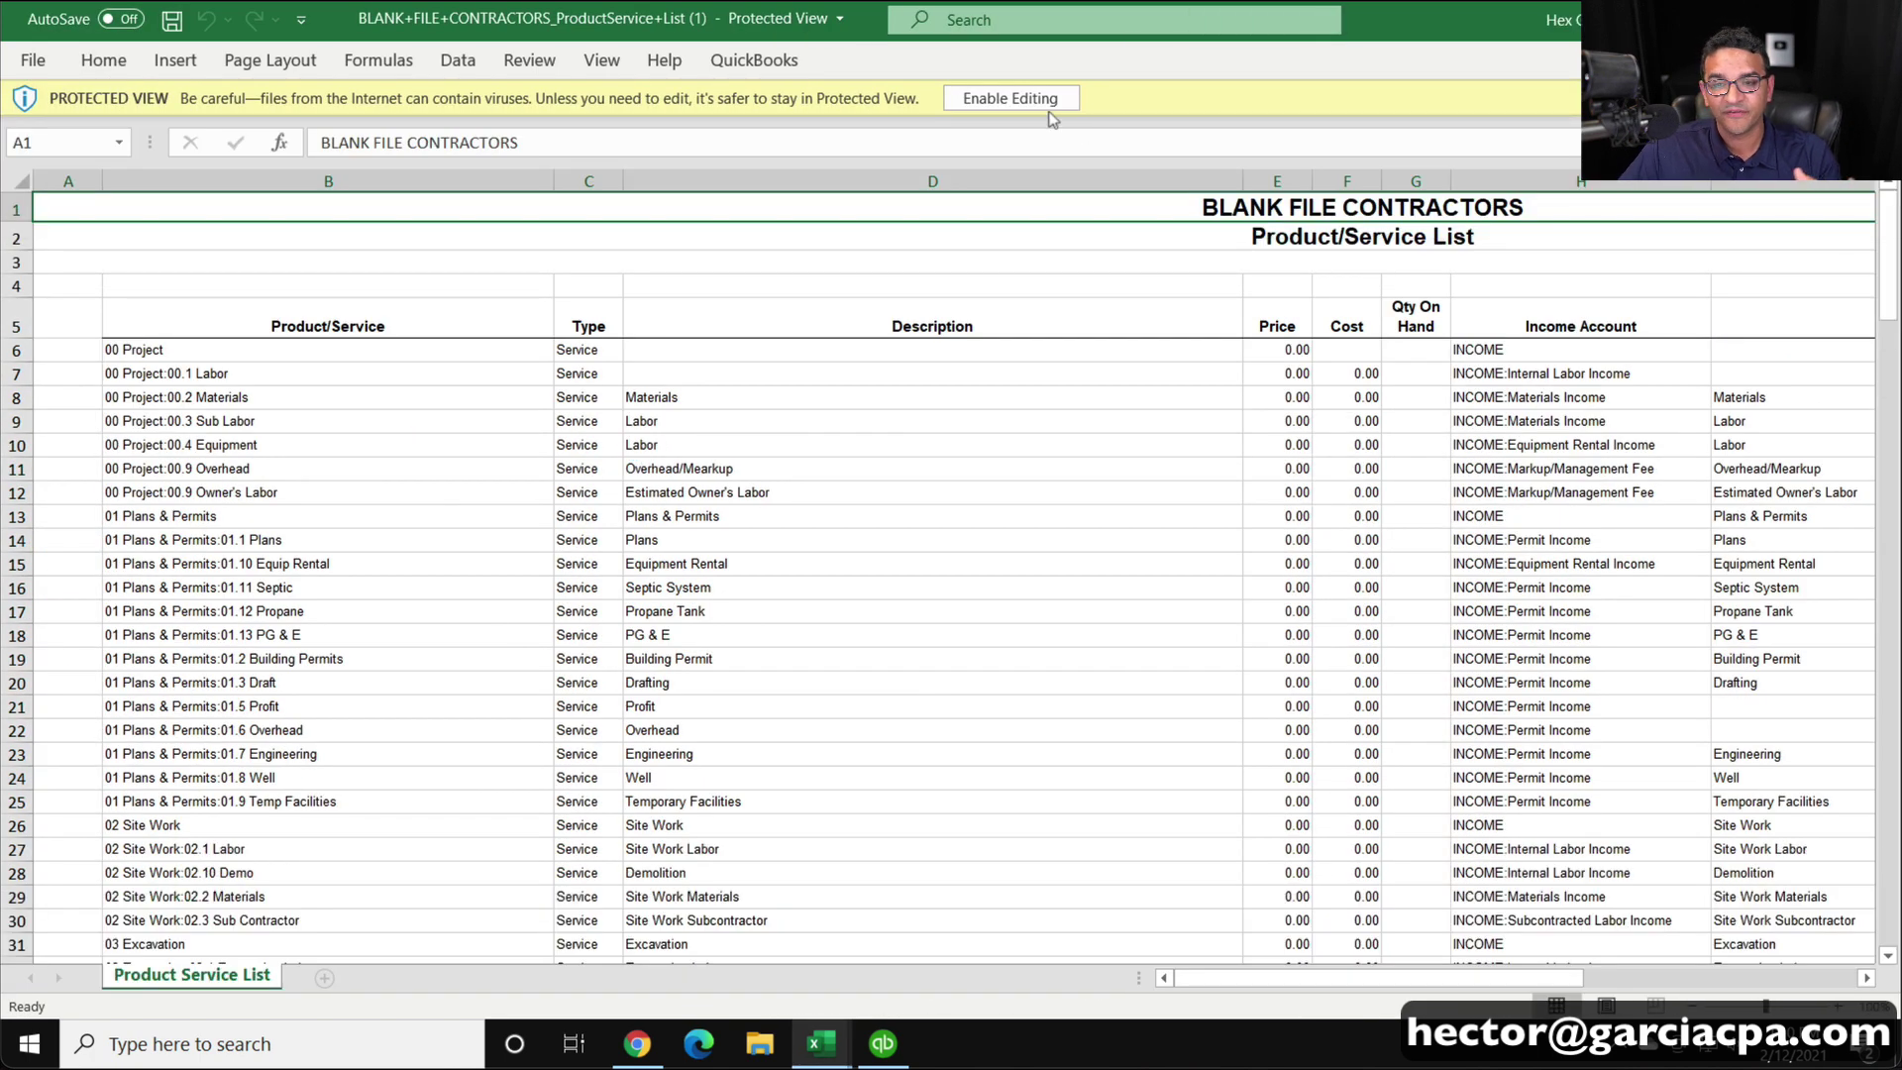
click(1046, 103)
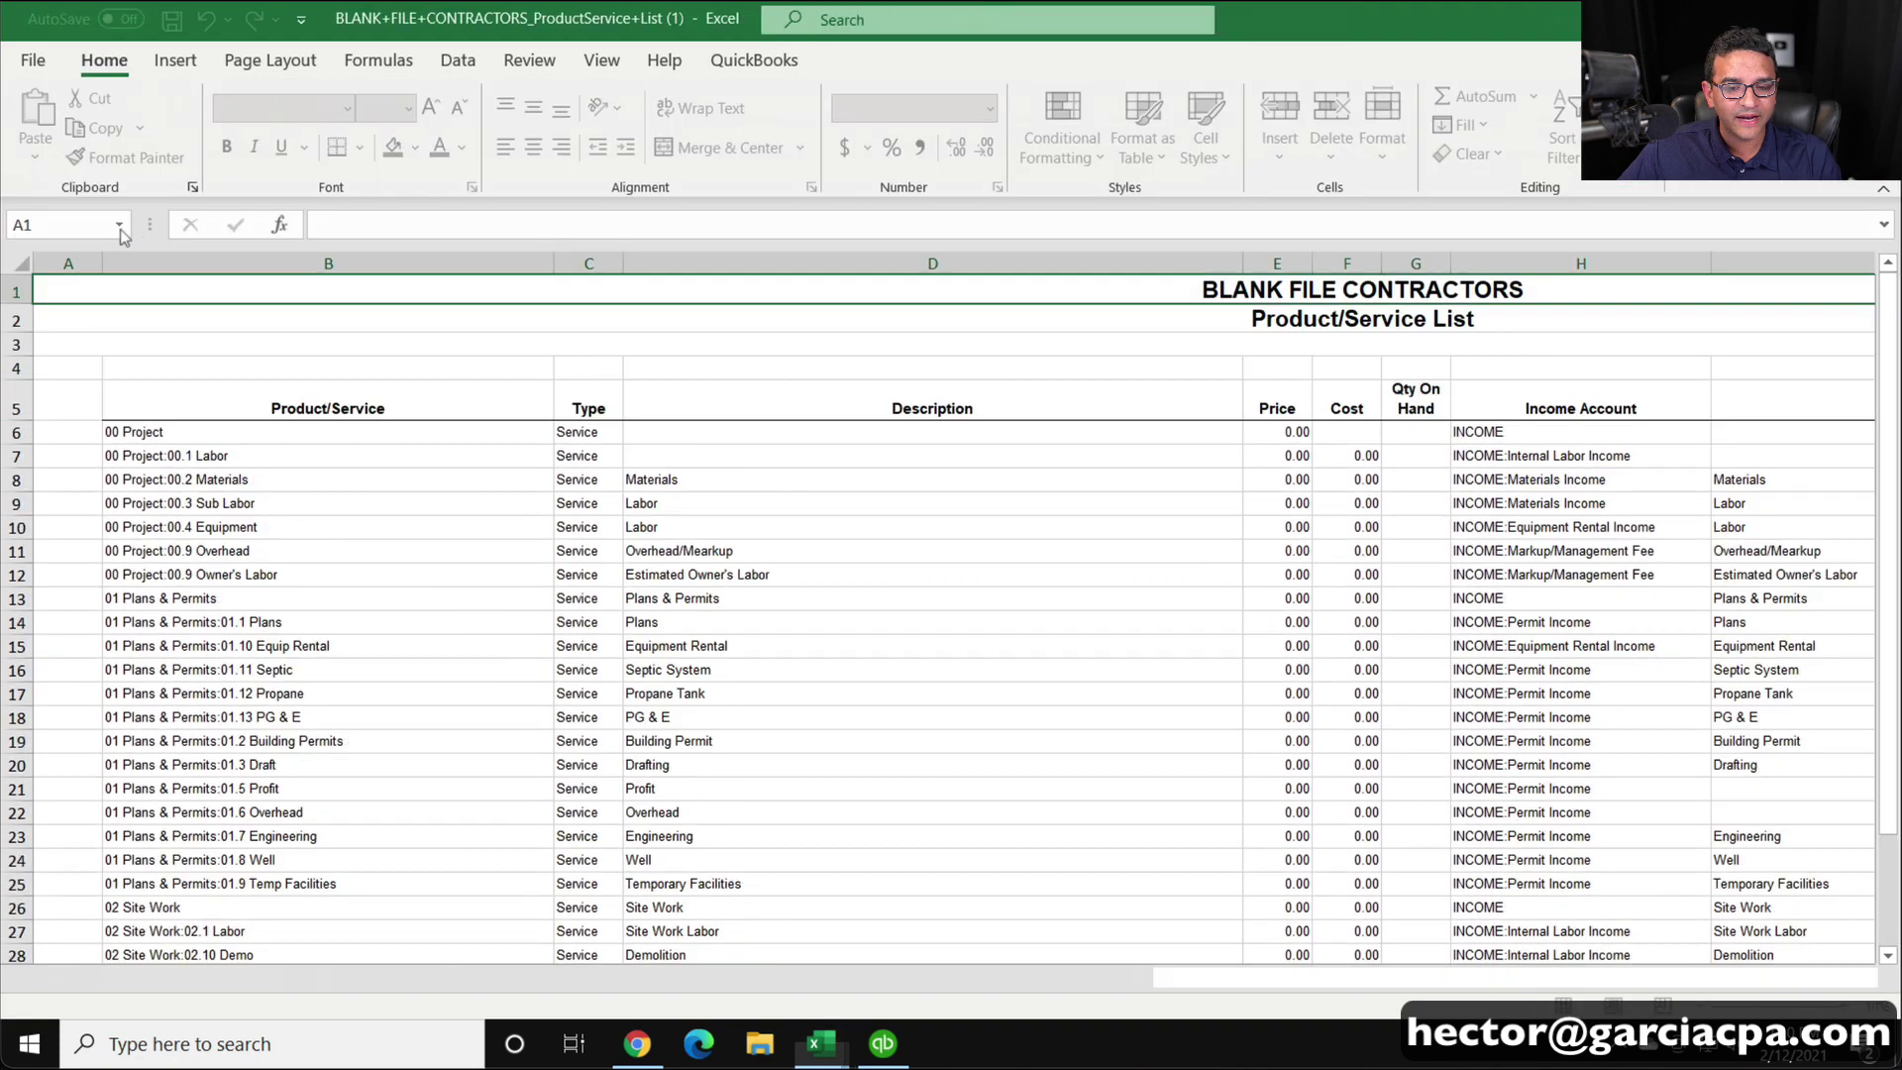
Step: Delete title rows 1–4 and the empty column A
drag(159, 289, 245, 349)
right_click(382, 327)
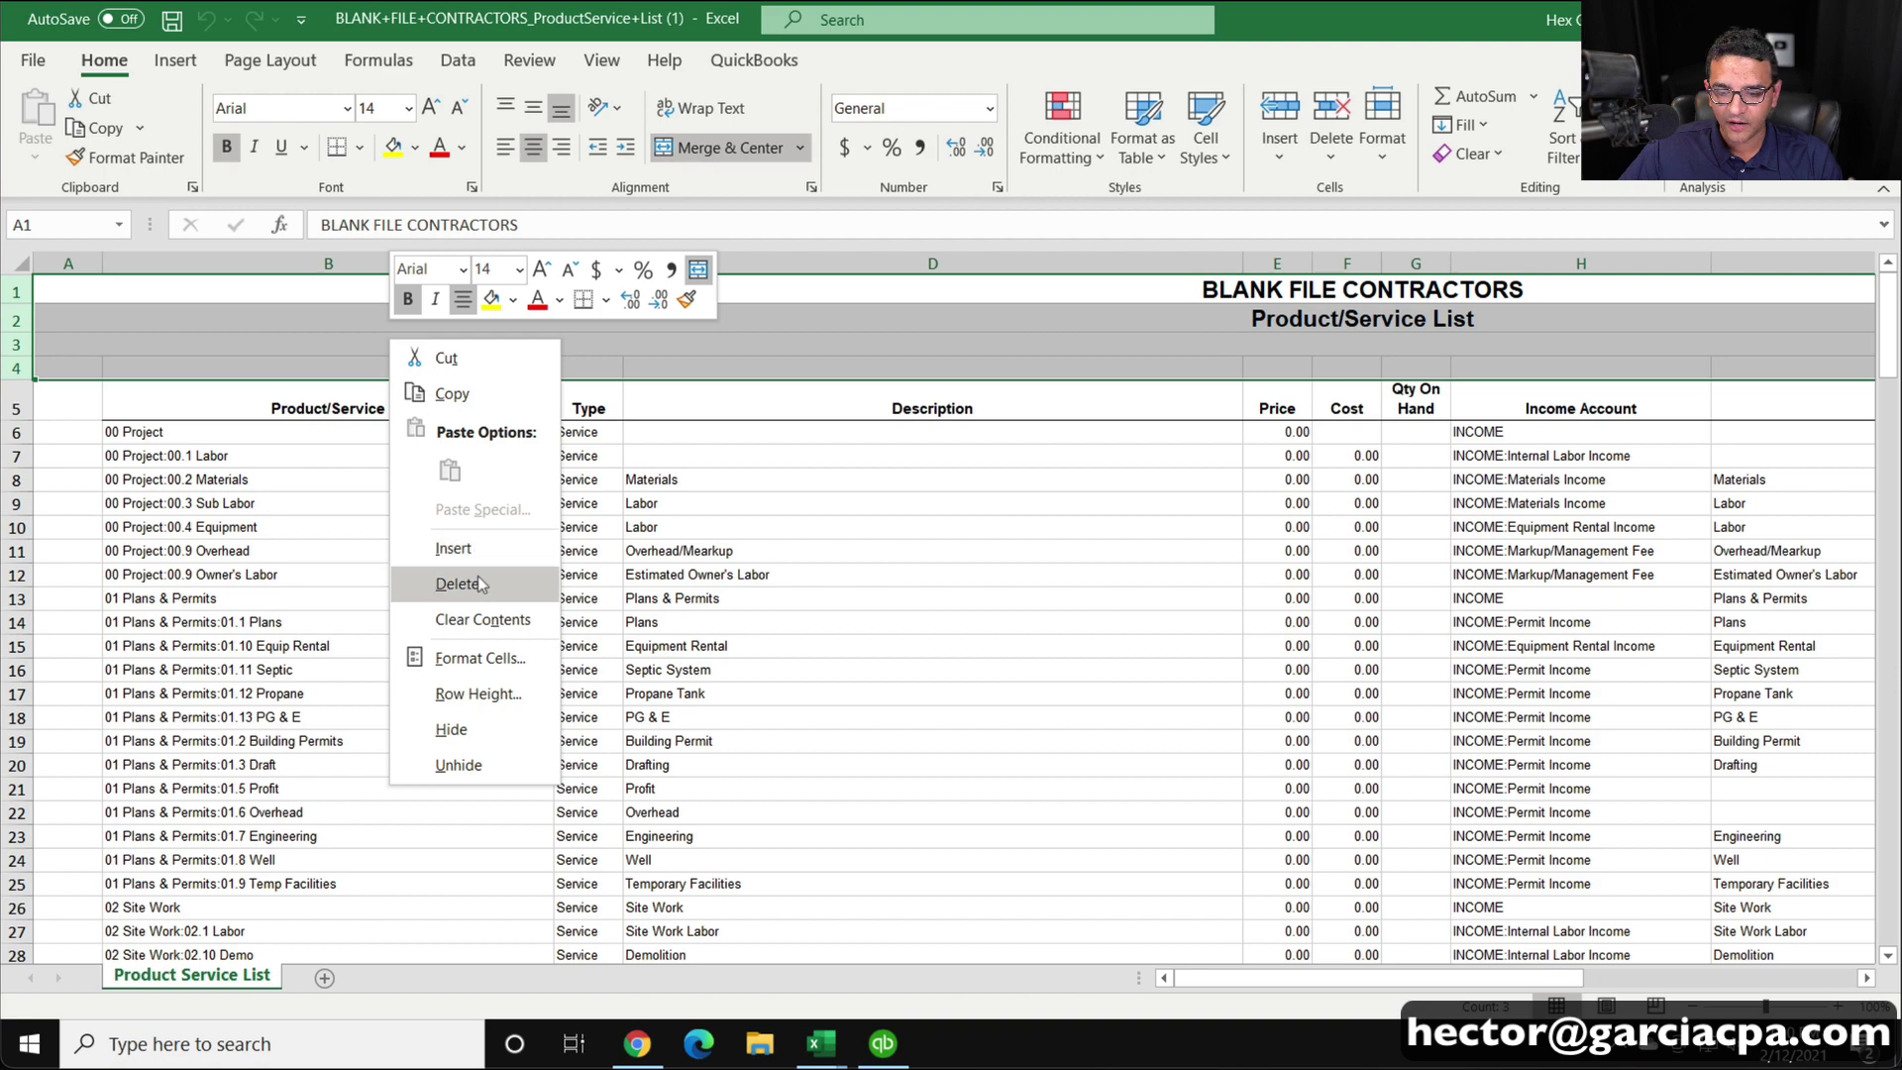
click(436, 583)
click(65, 263)
right_click(68, 263)
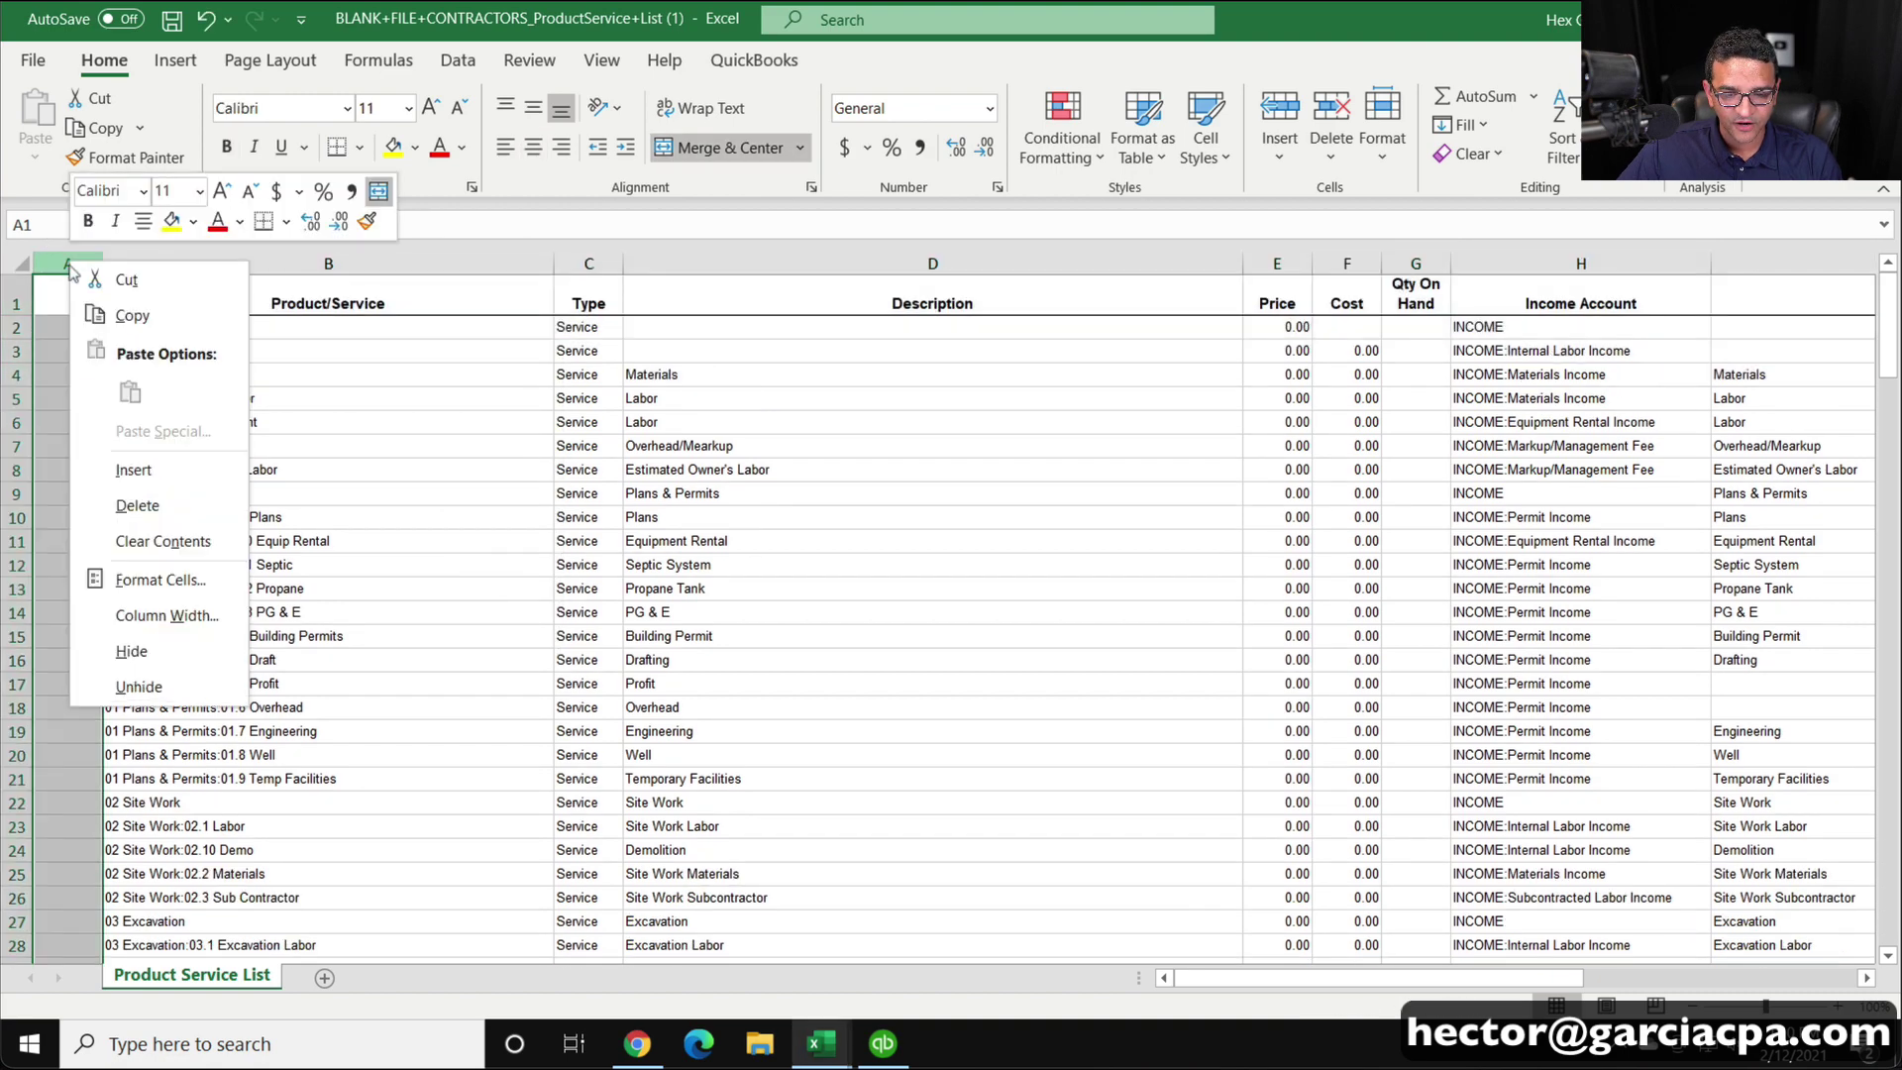
click(159, 503)
Step: Delete the empty rows 178–183 and save the workbook
scroll(351, 548, down, 20)
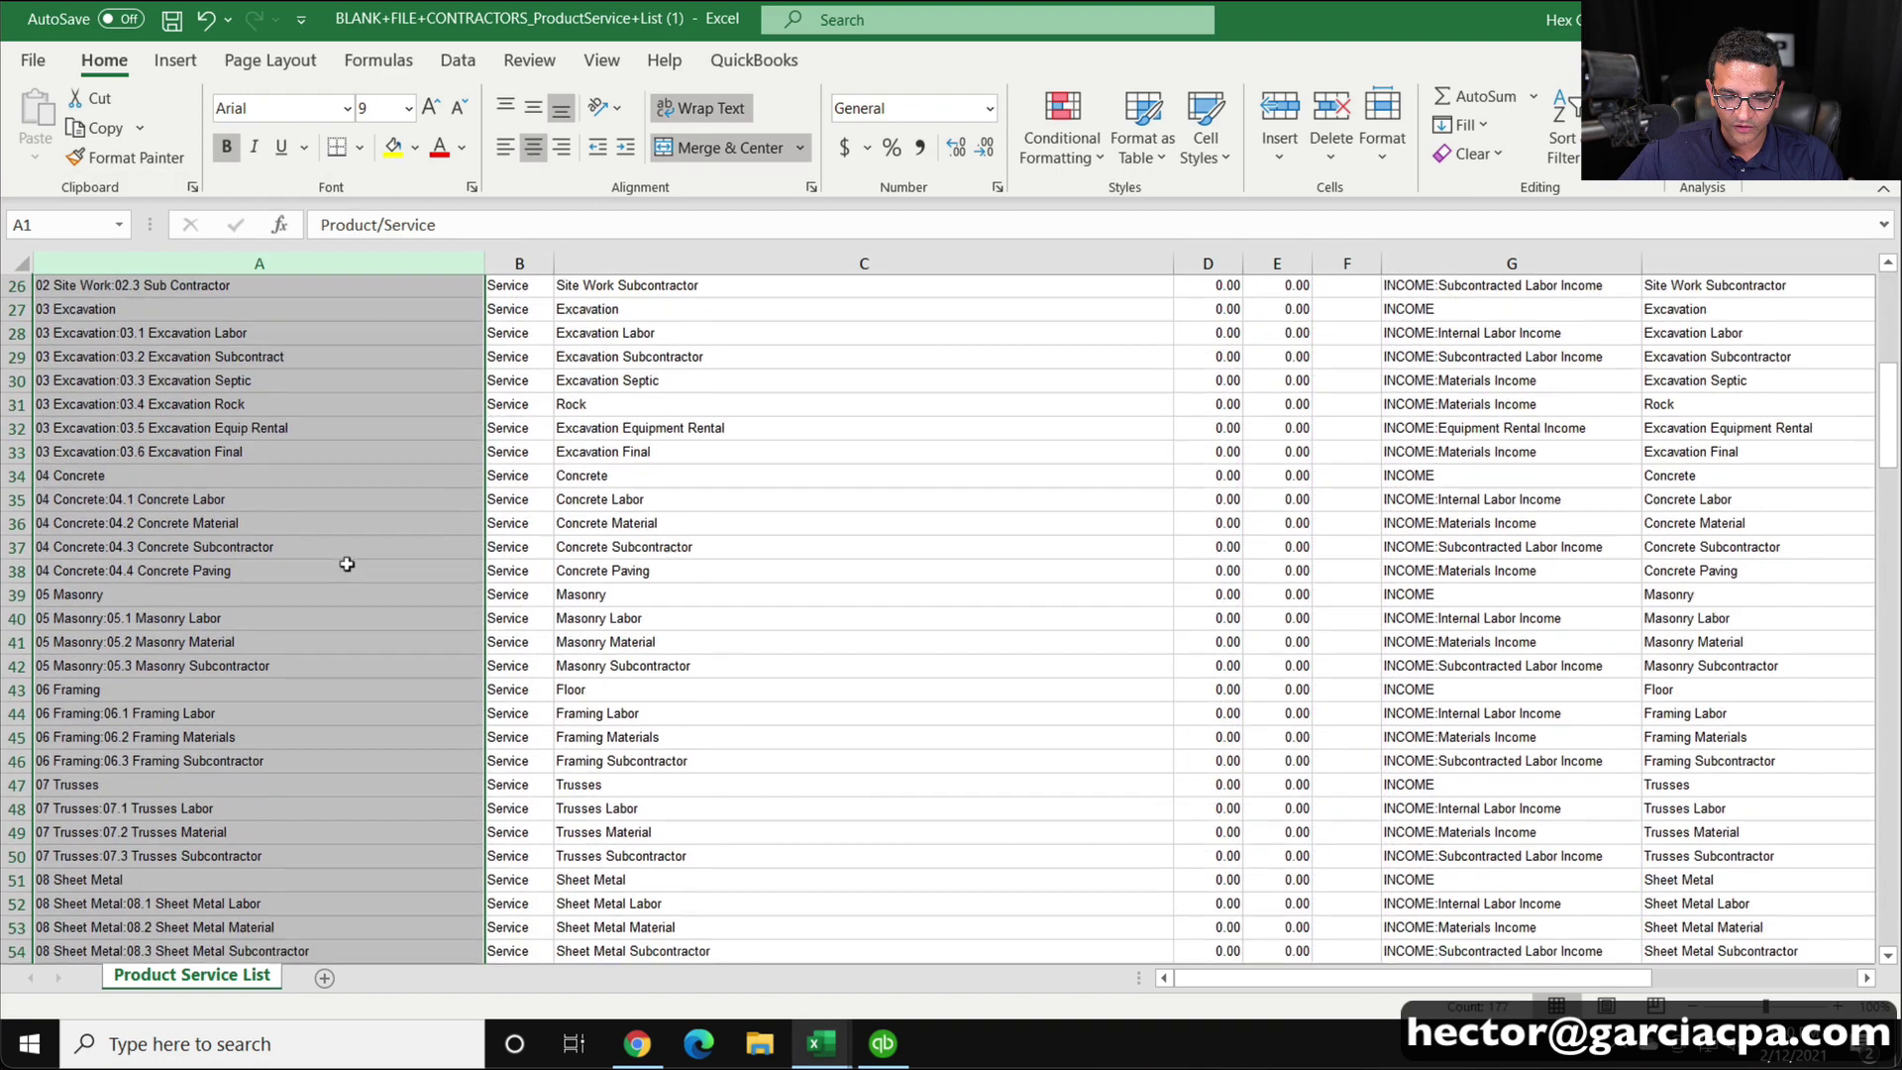
scroll(333, 543, down, 20)
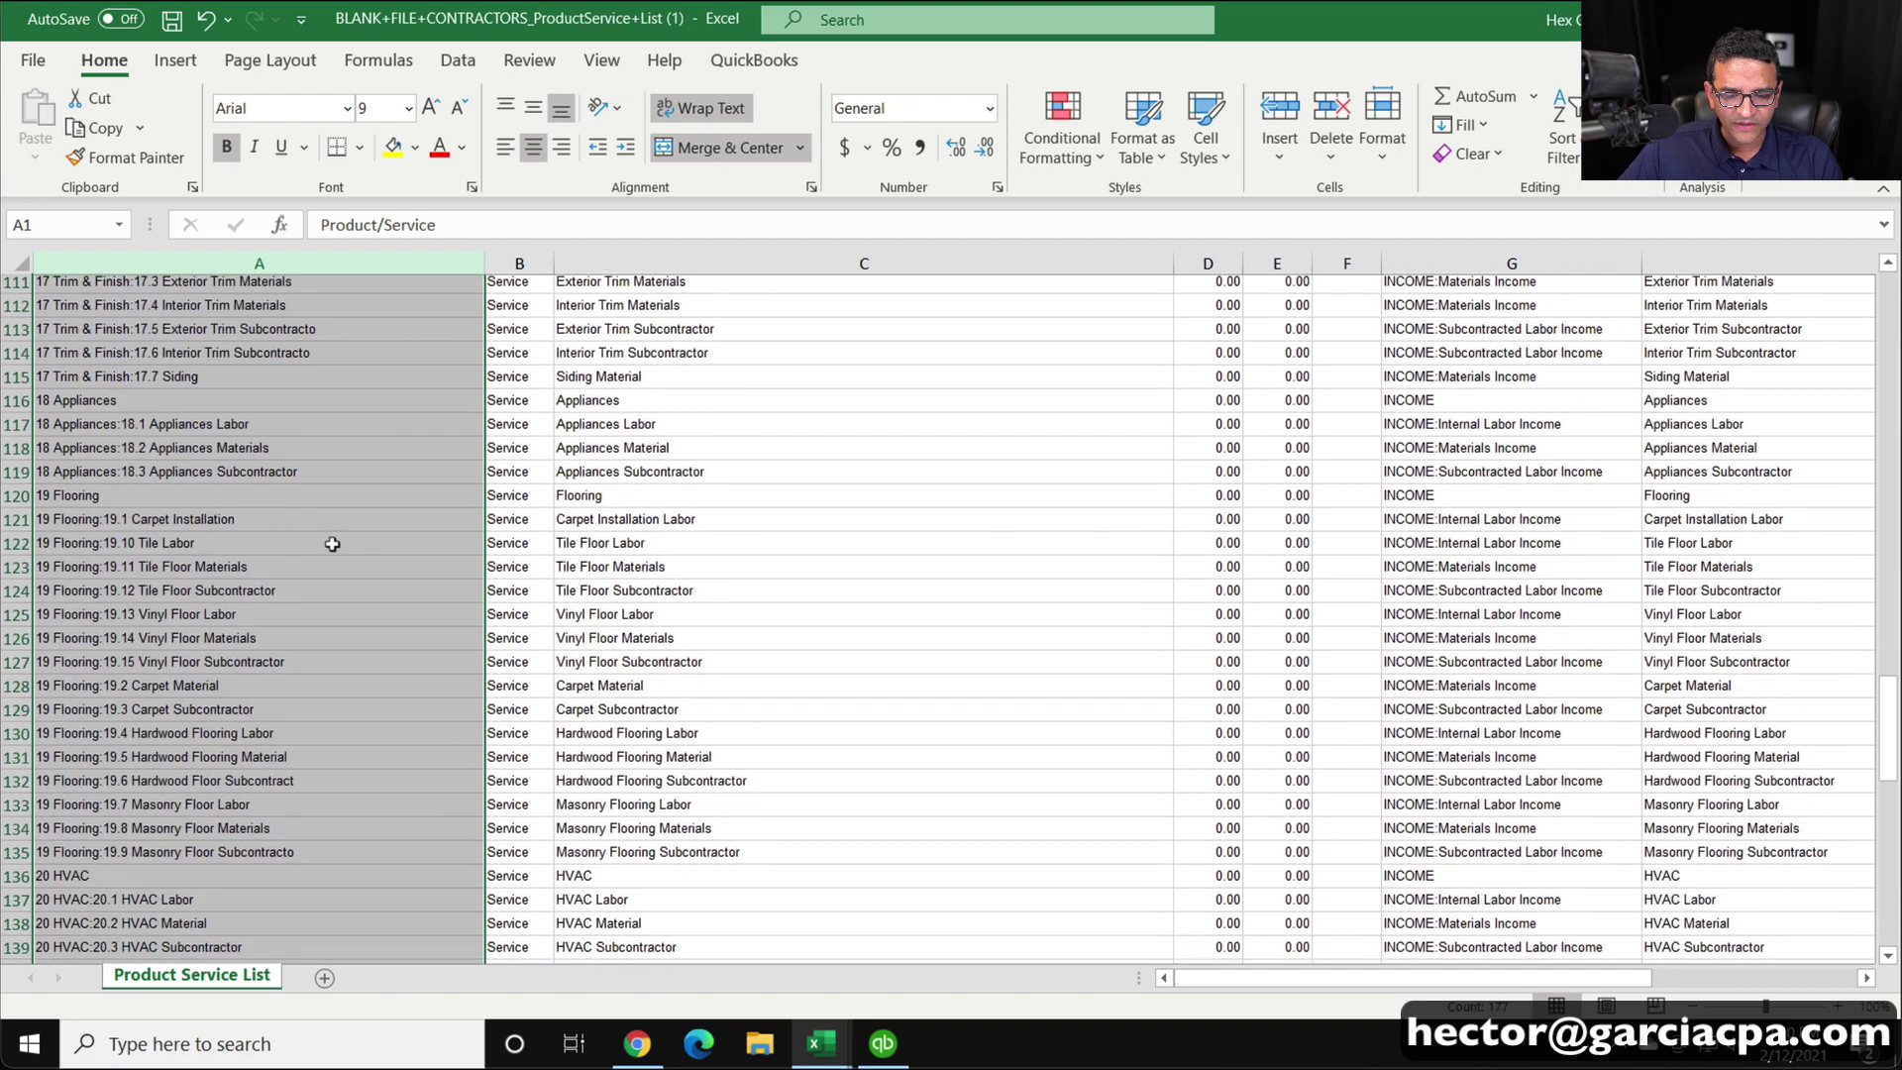
scroll(332, 543, down, 2)
drag(17, 429, 5, 527)
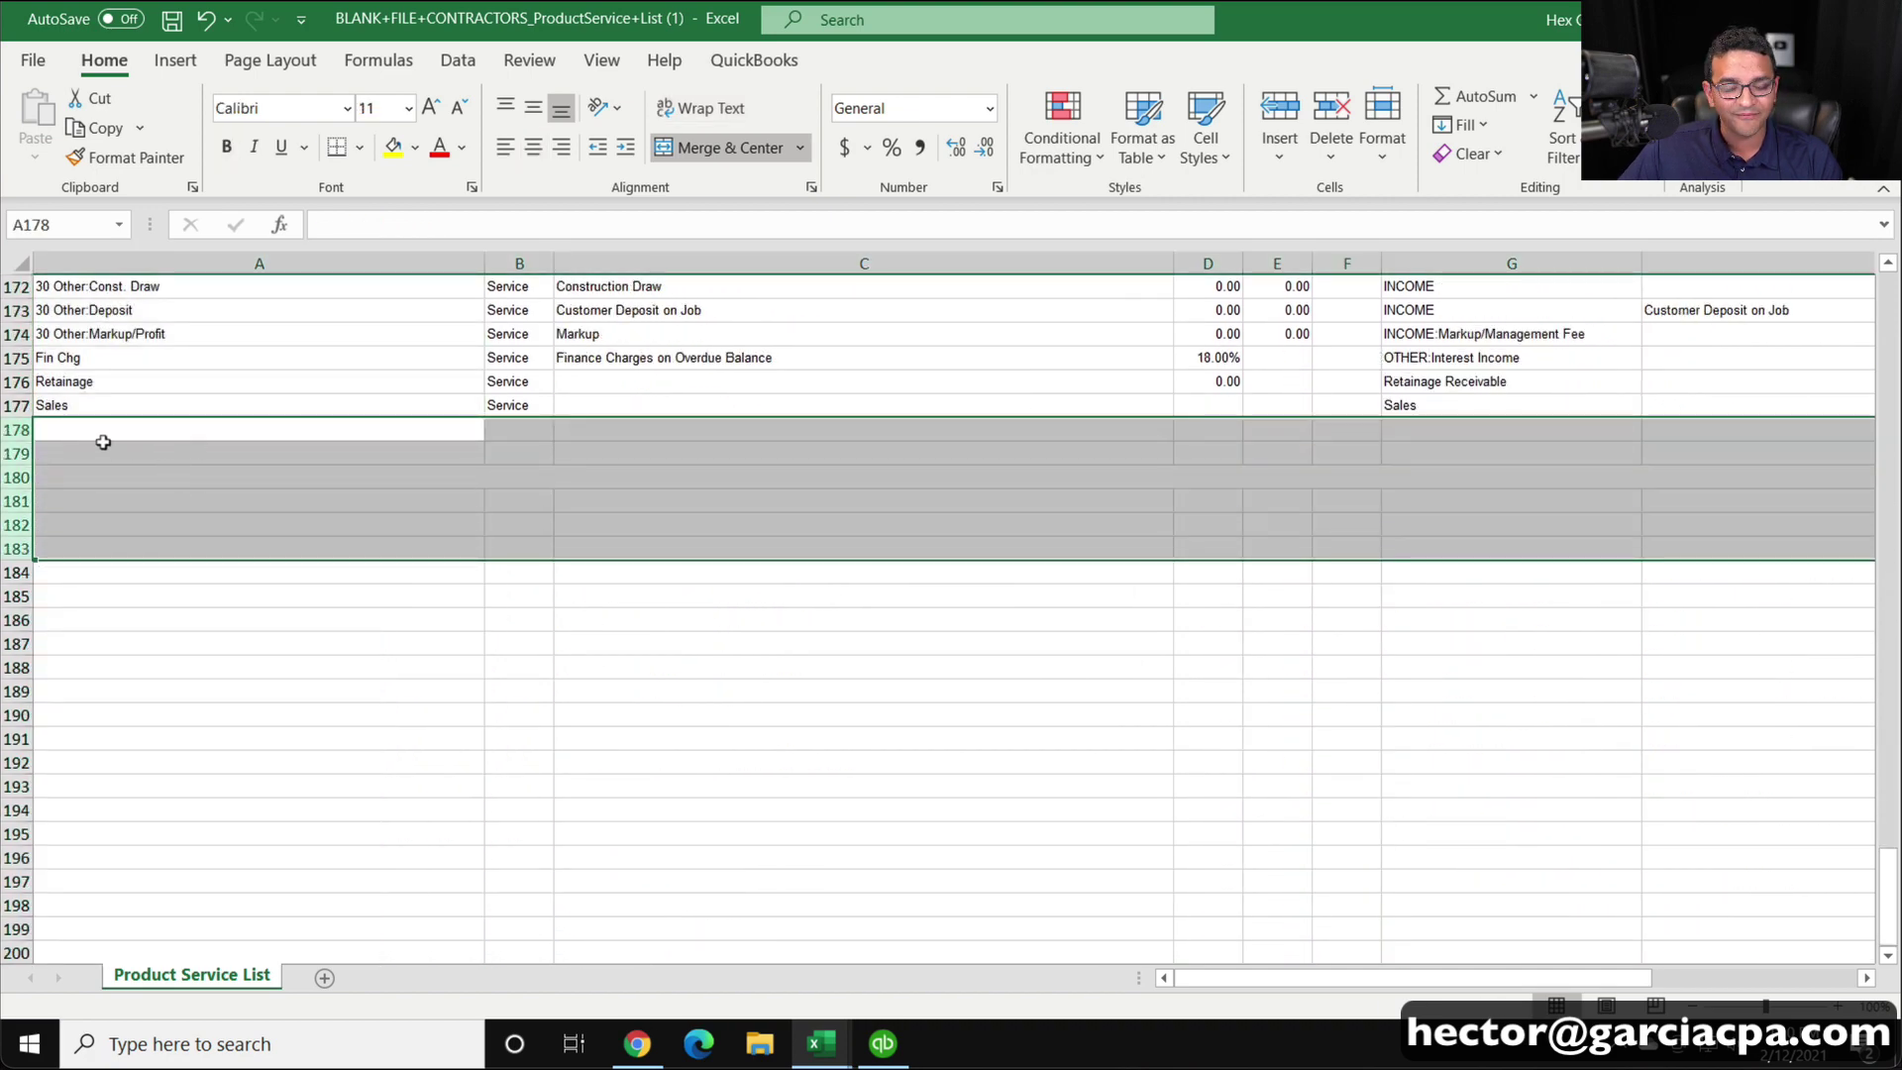
right_click(103, 442)
click(213, 693)
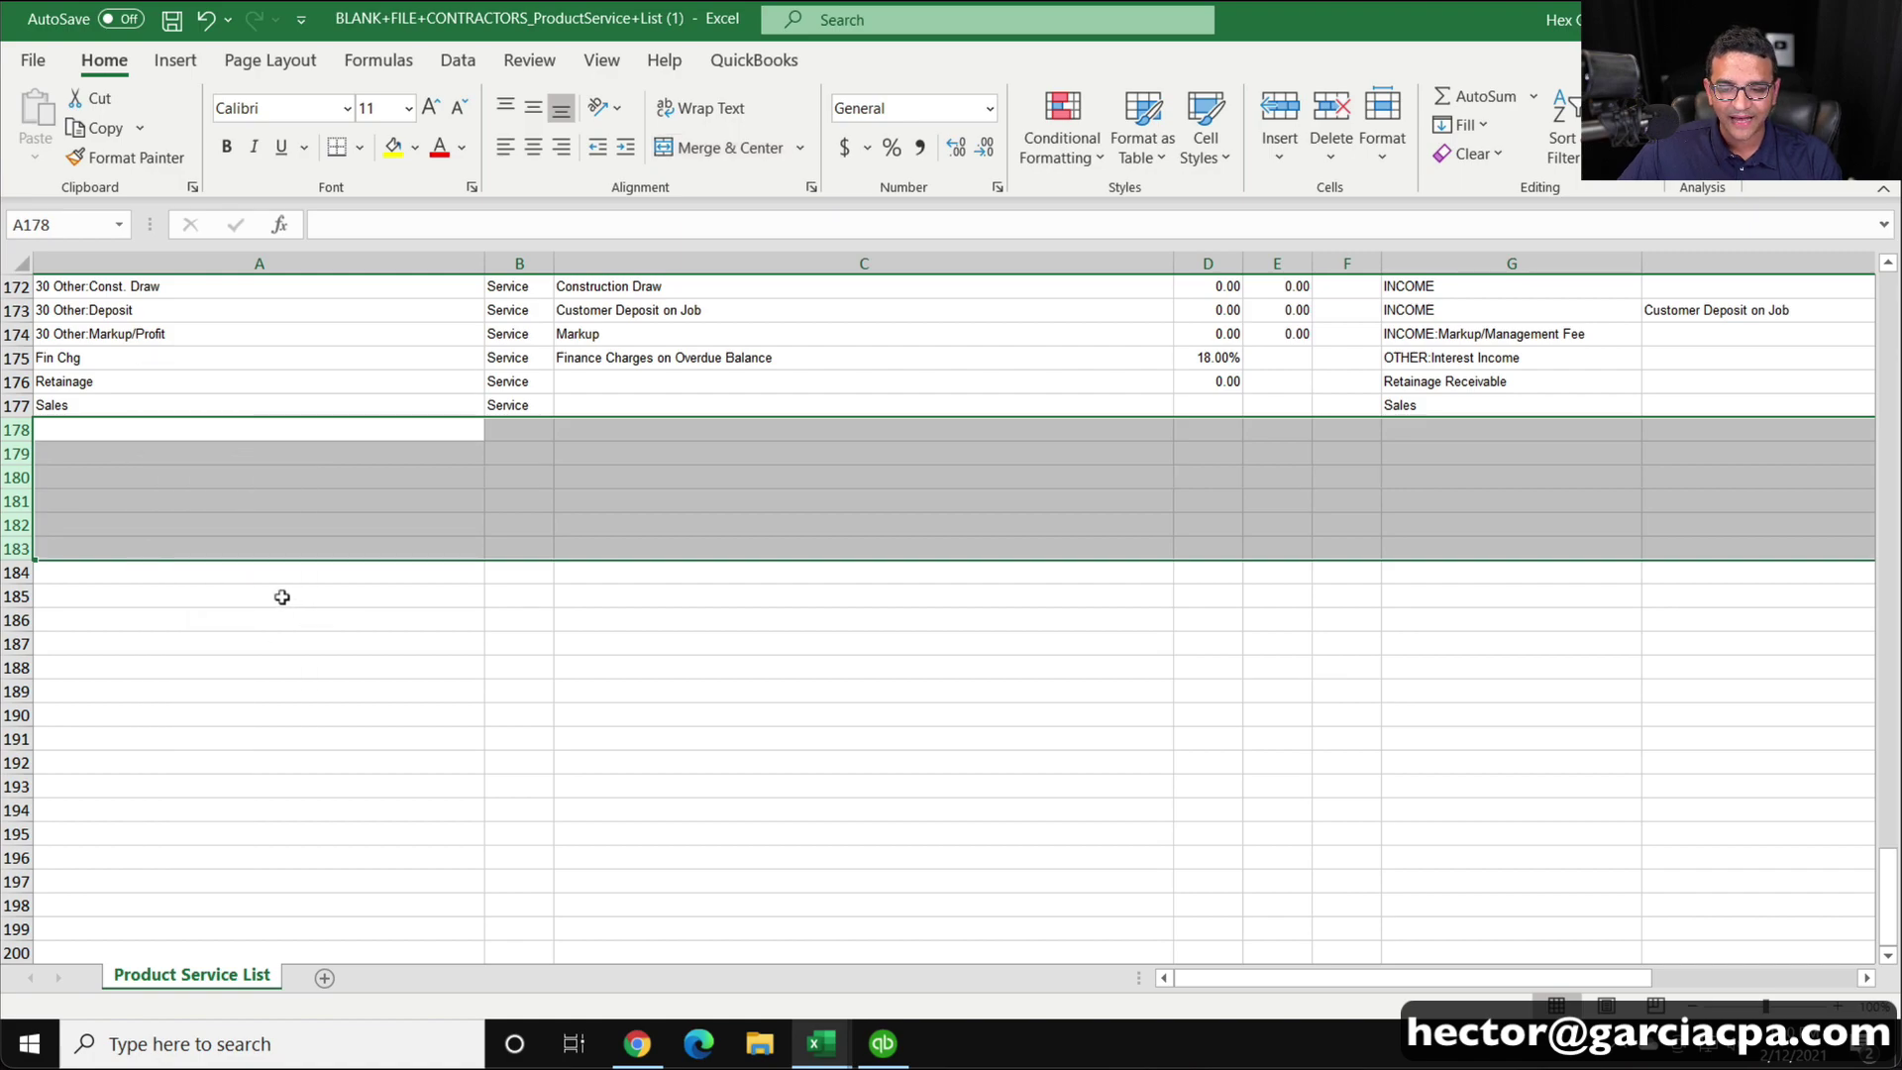
scroll(282, 596, up, 20)
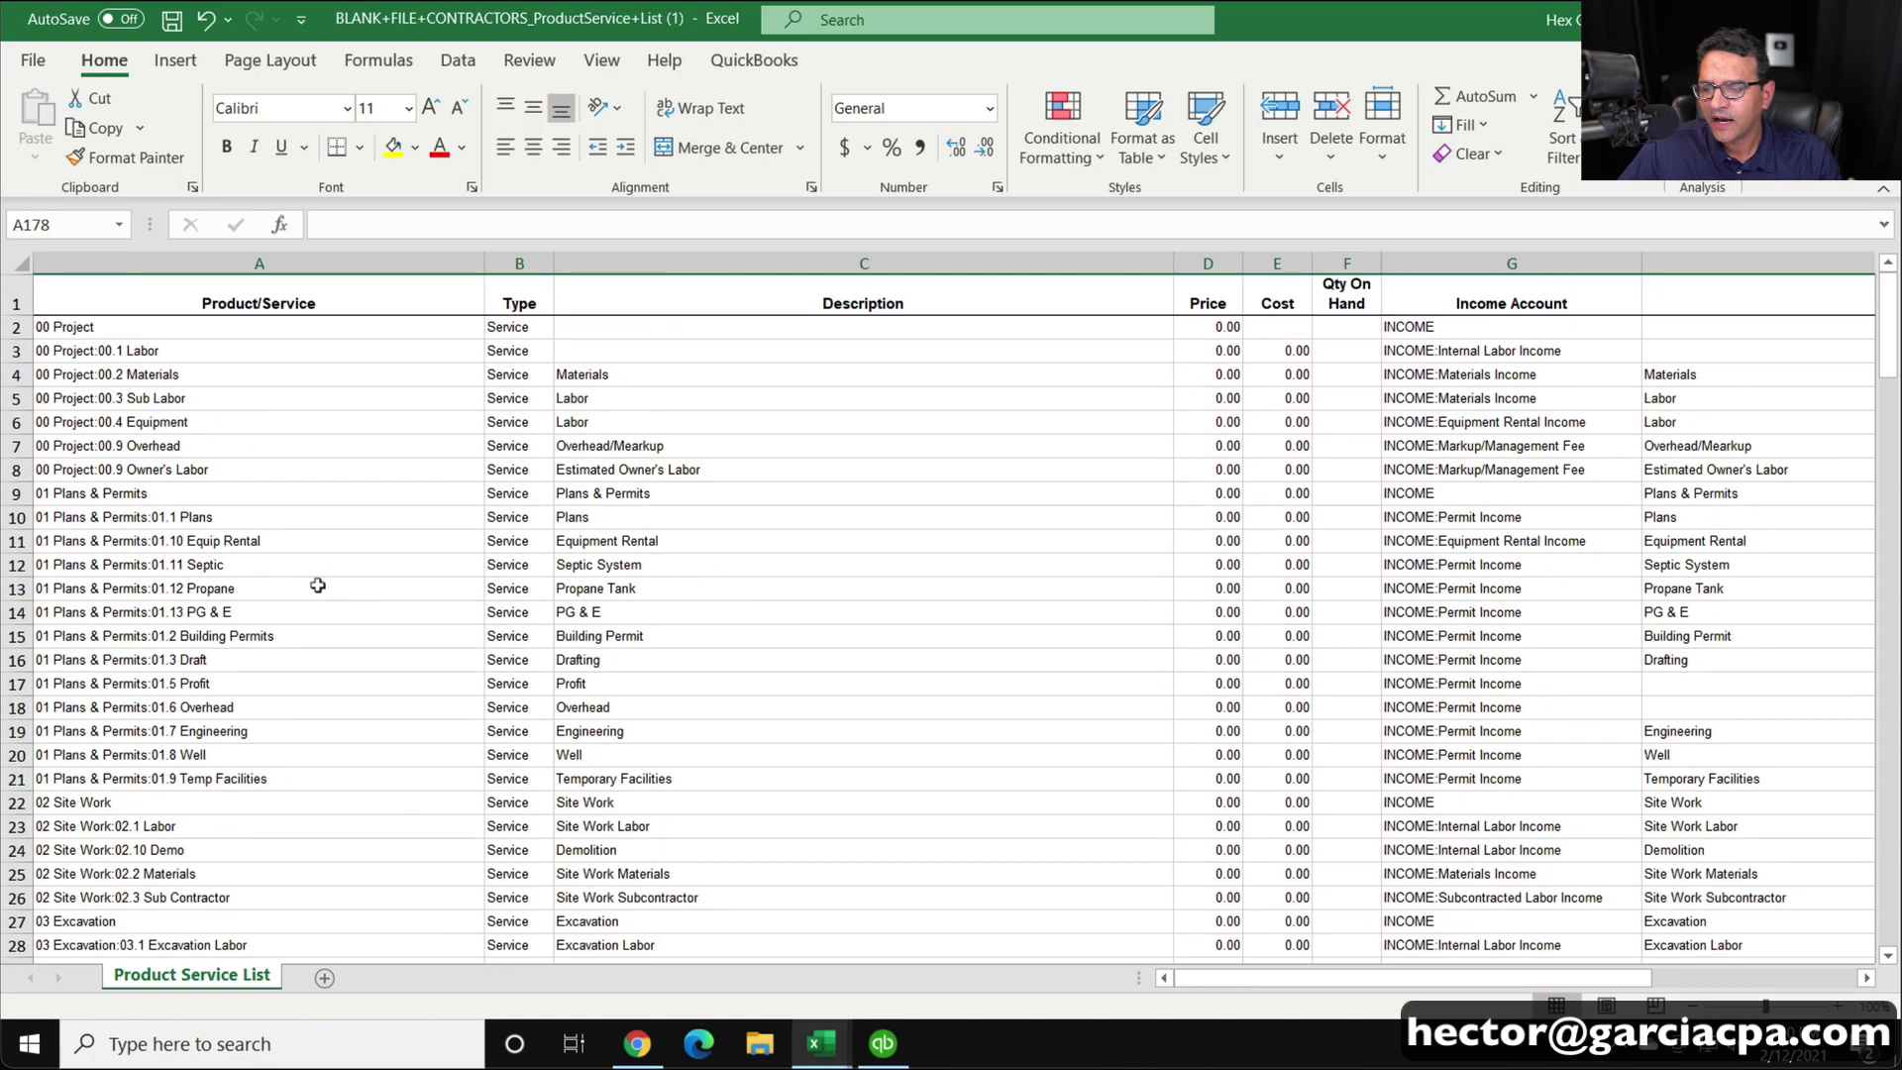
click(172, 22)
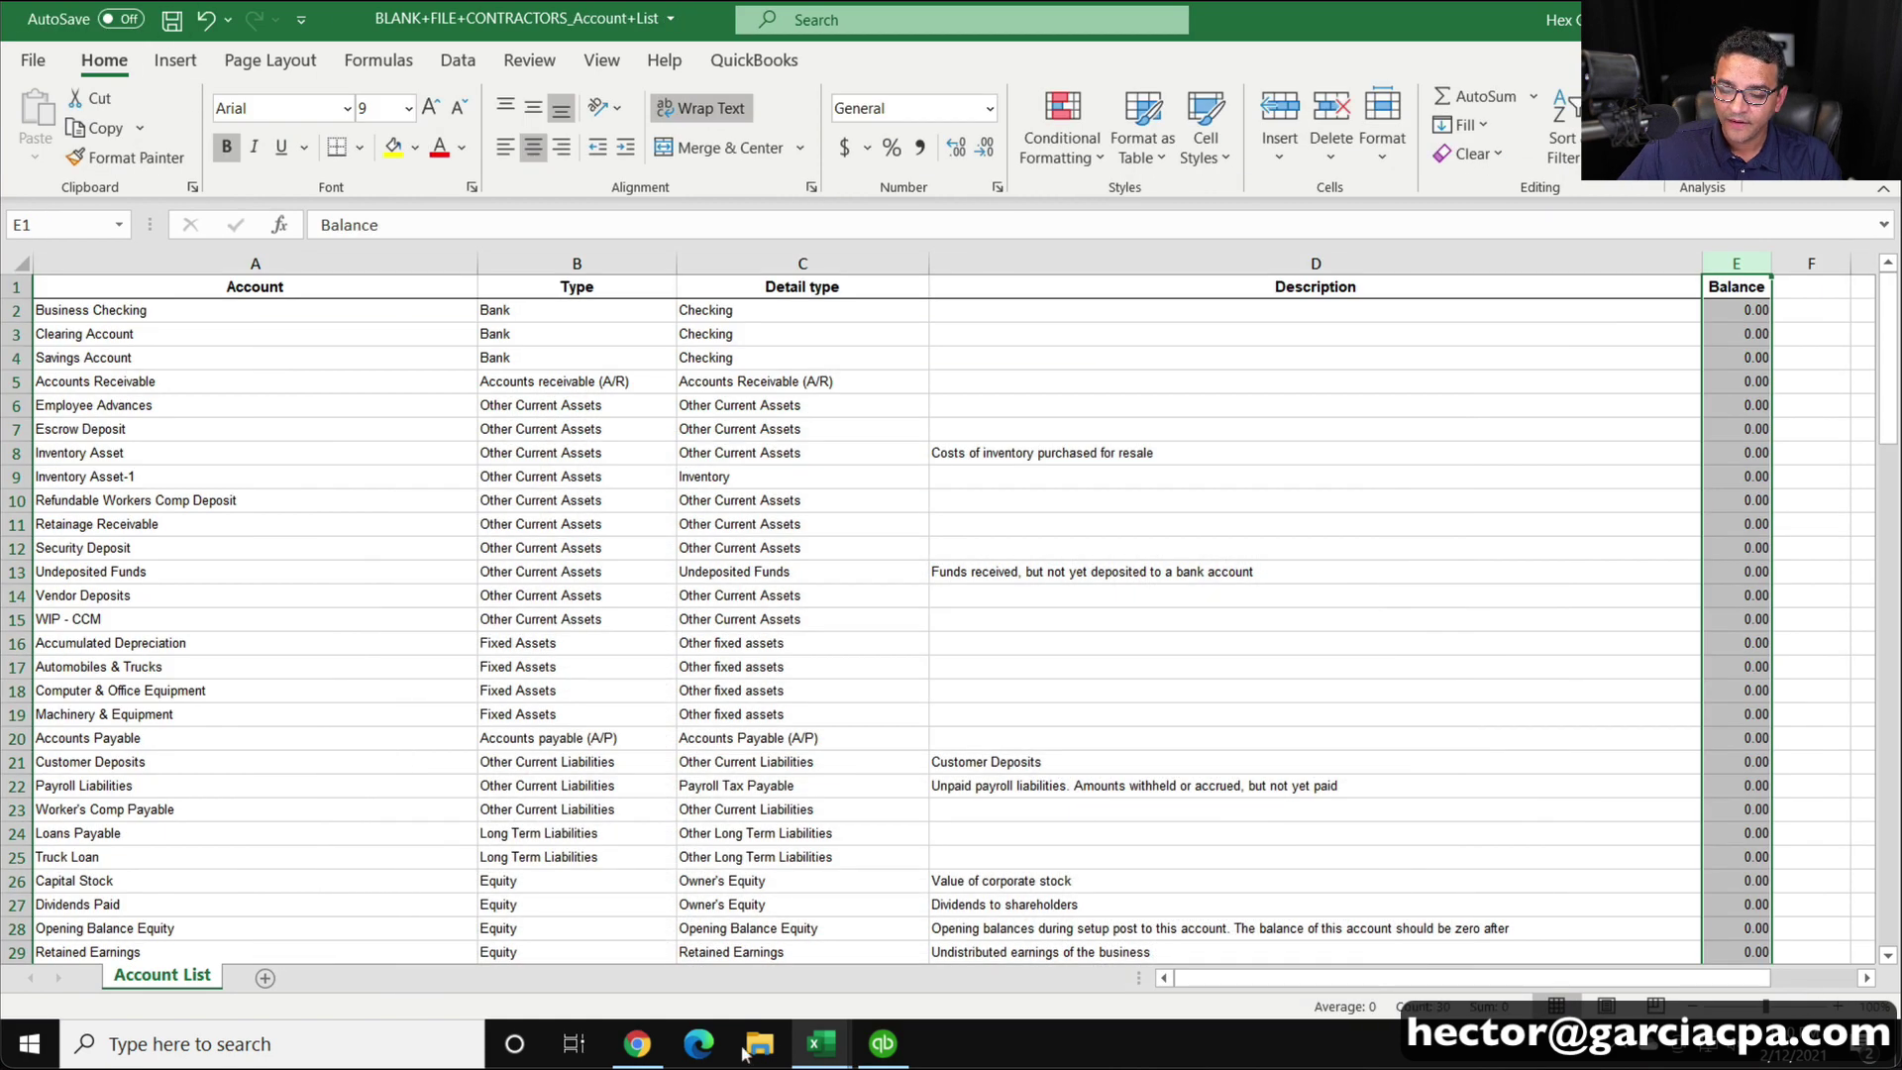
Step: Back in QuickBooks, switch to the New File company
click(637, 1044)
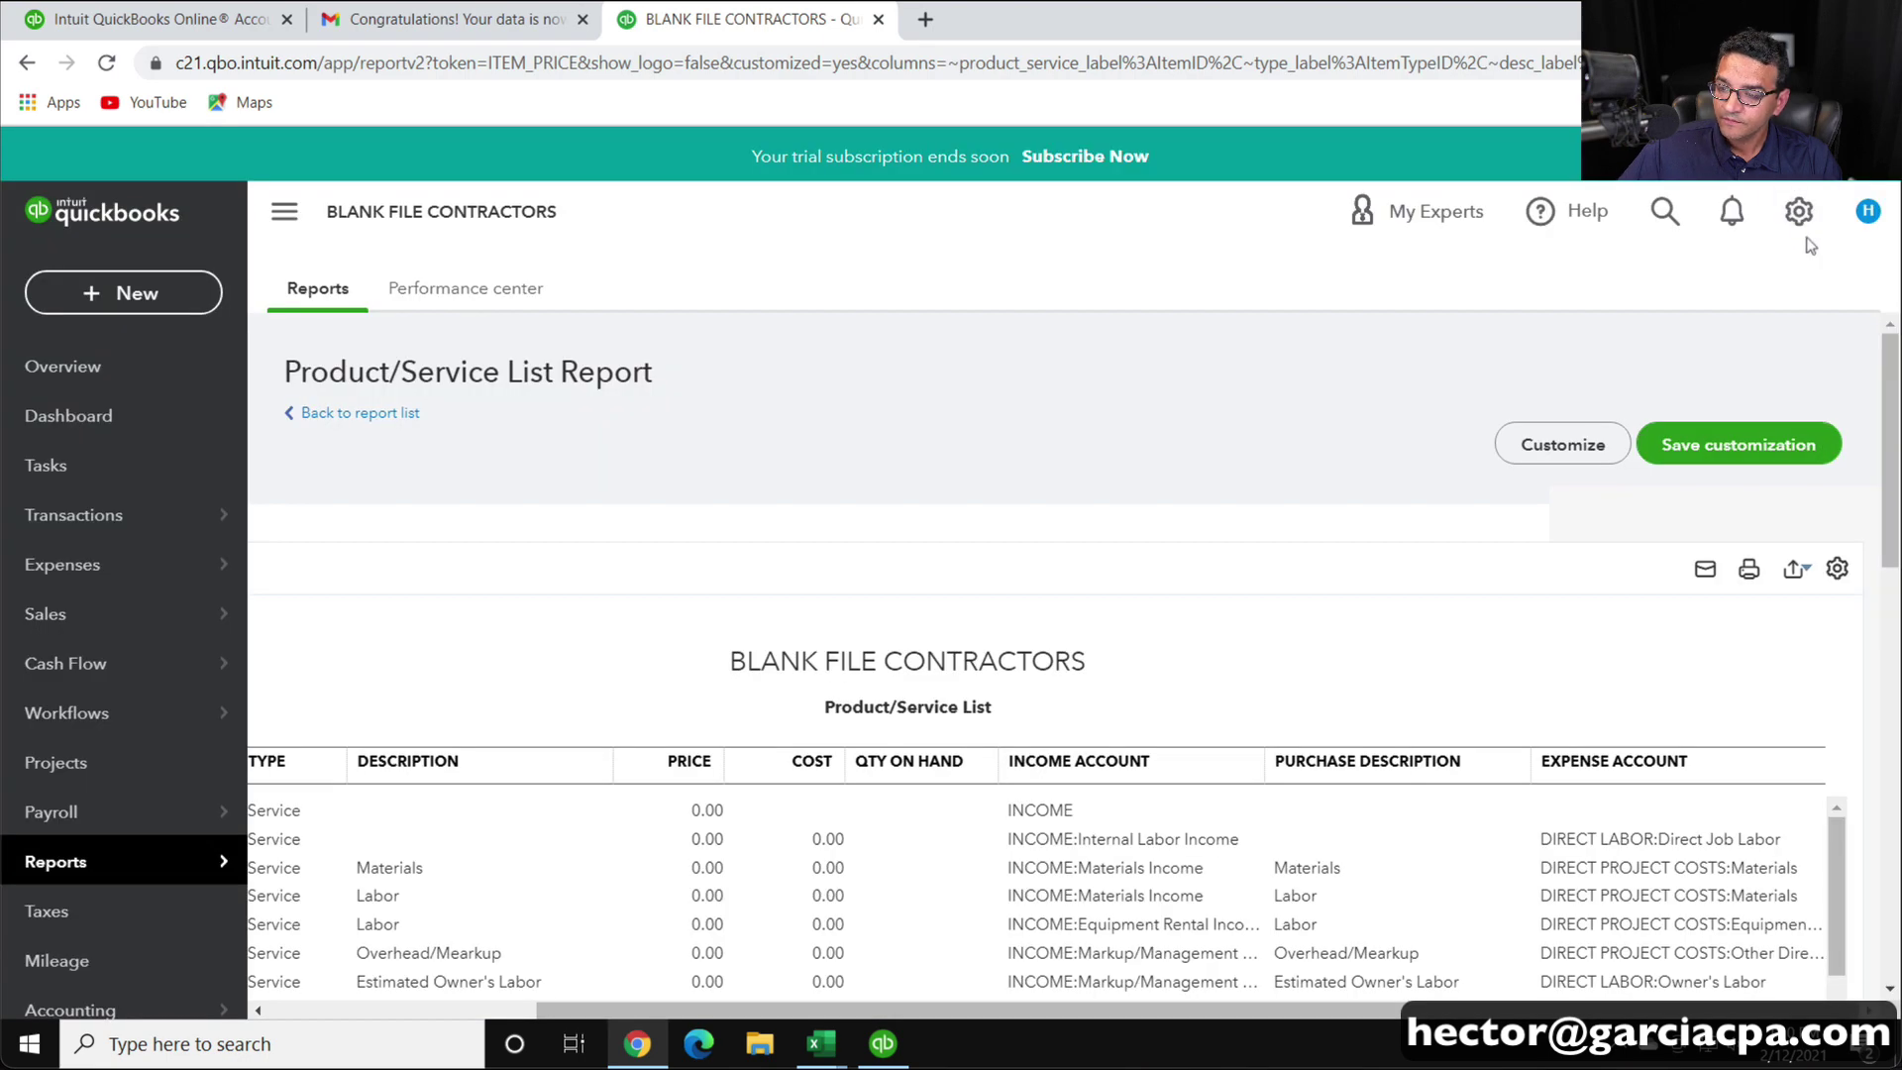
click(1796, 213)
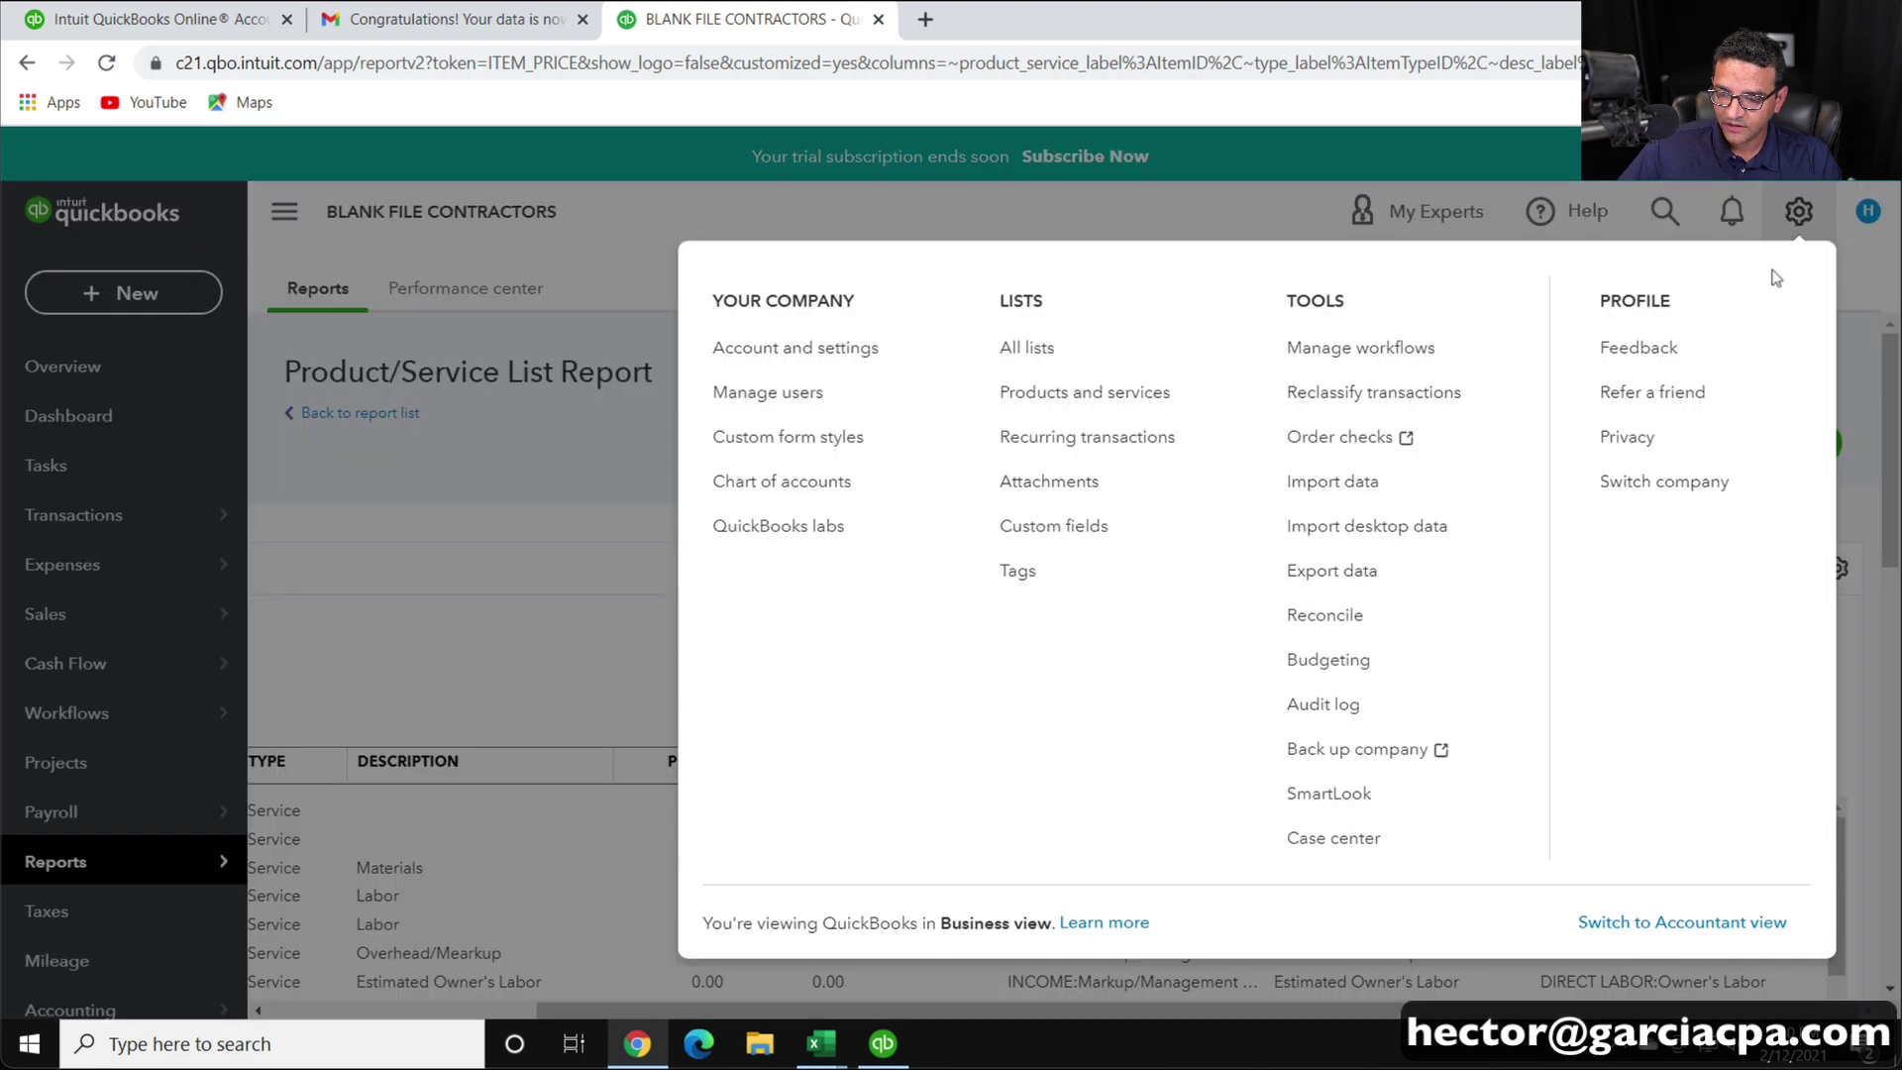
click(1696, 482)
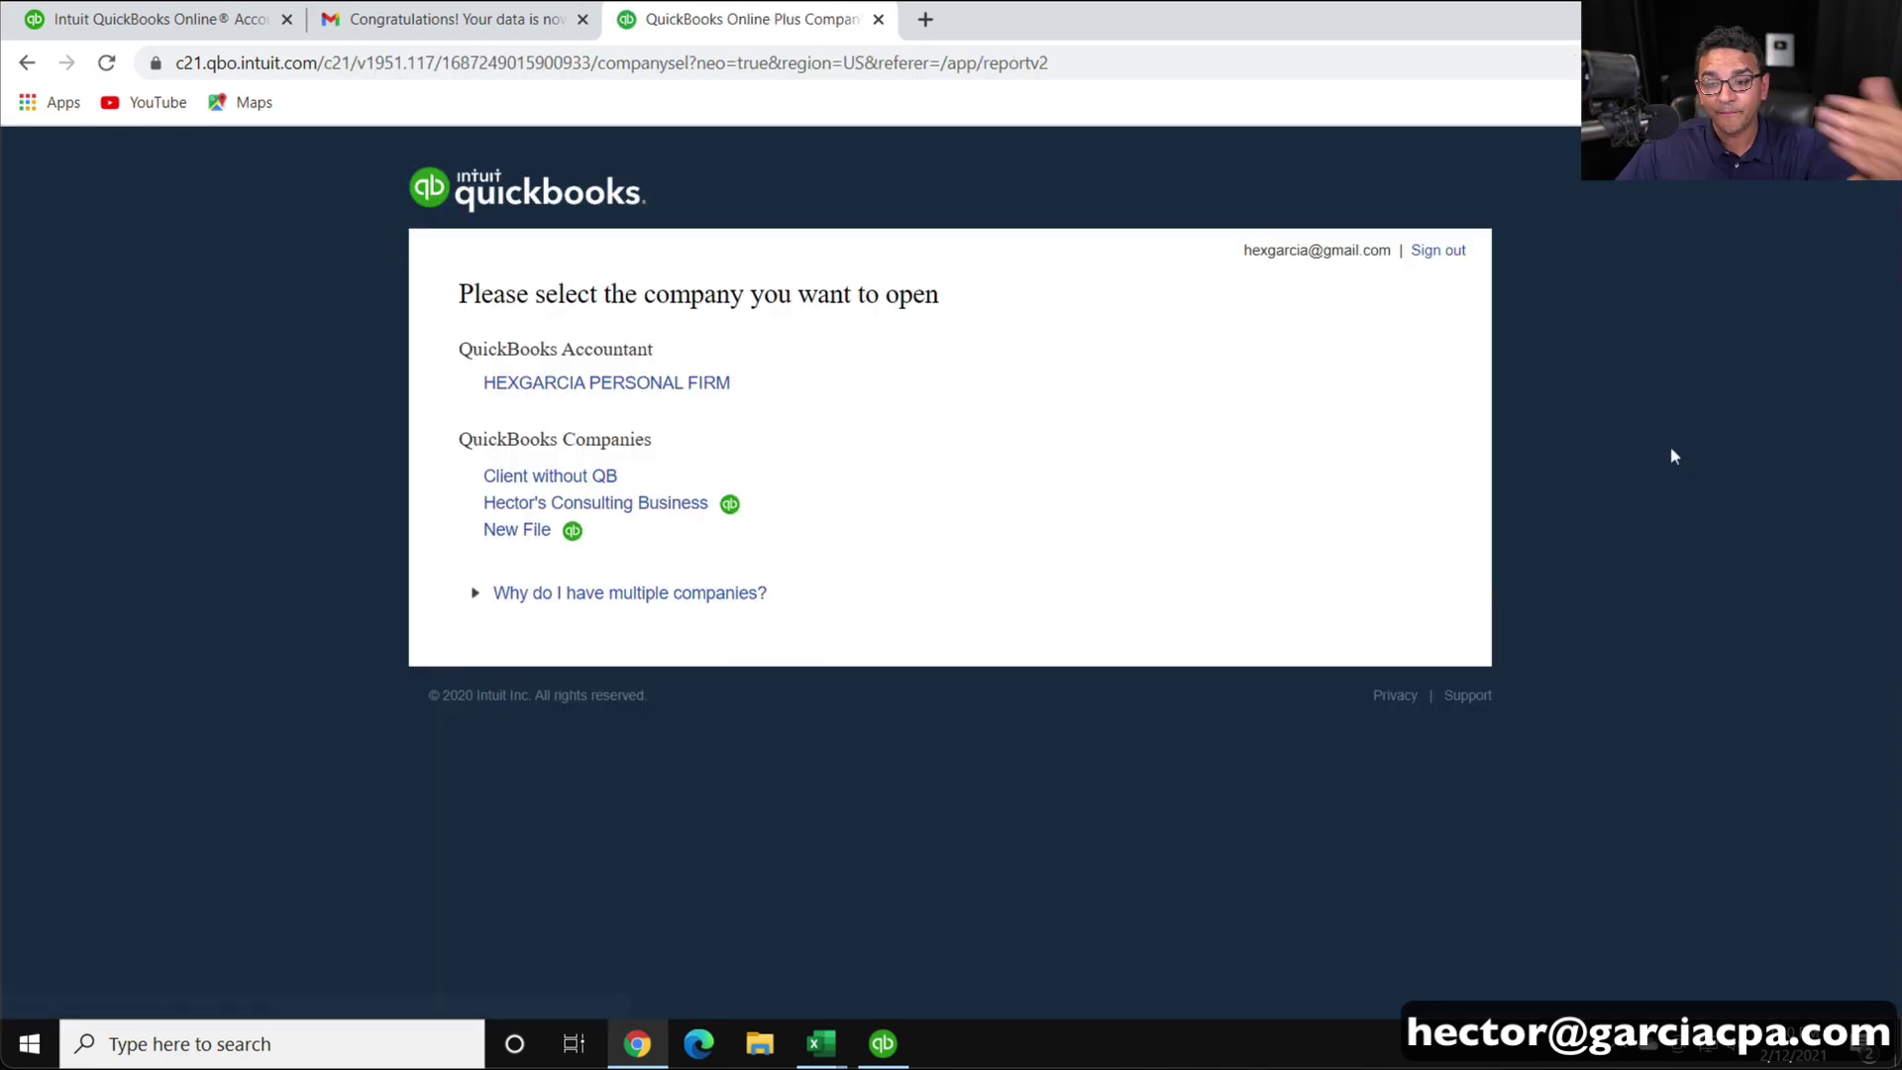
click(502, 535)
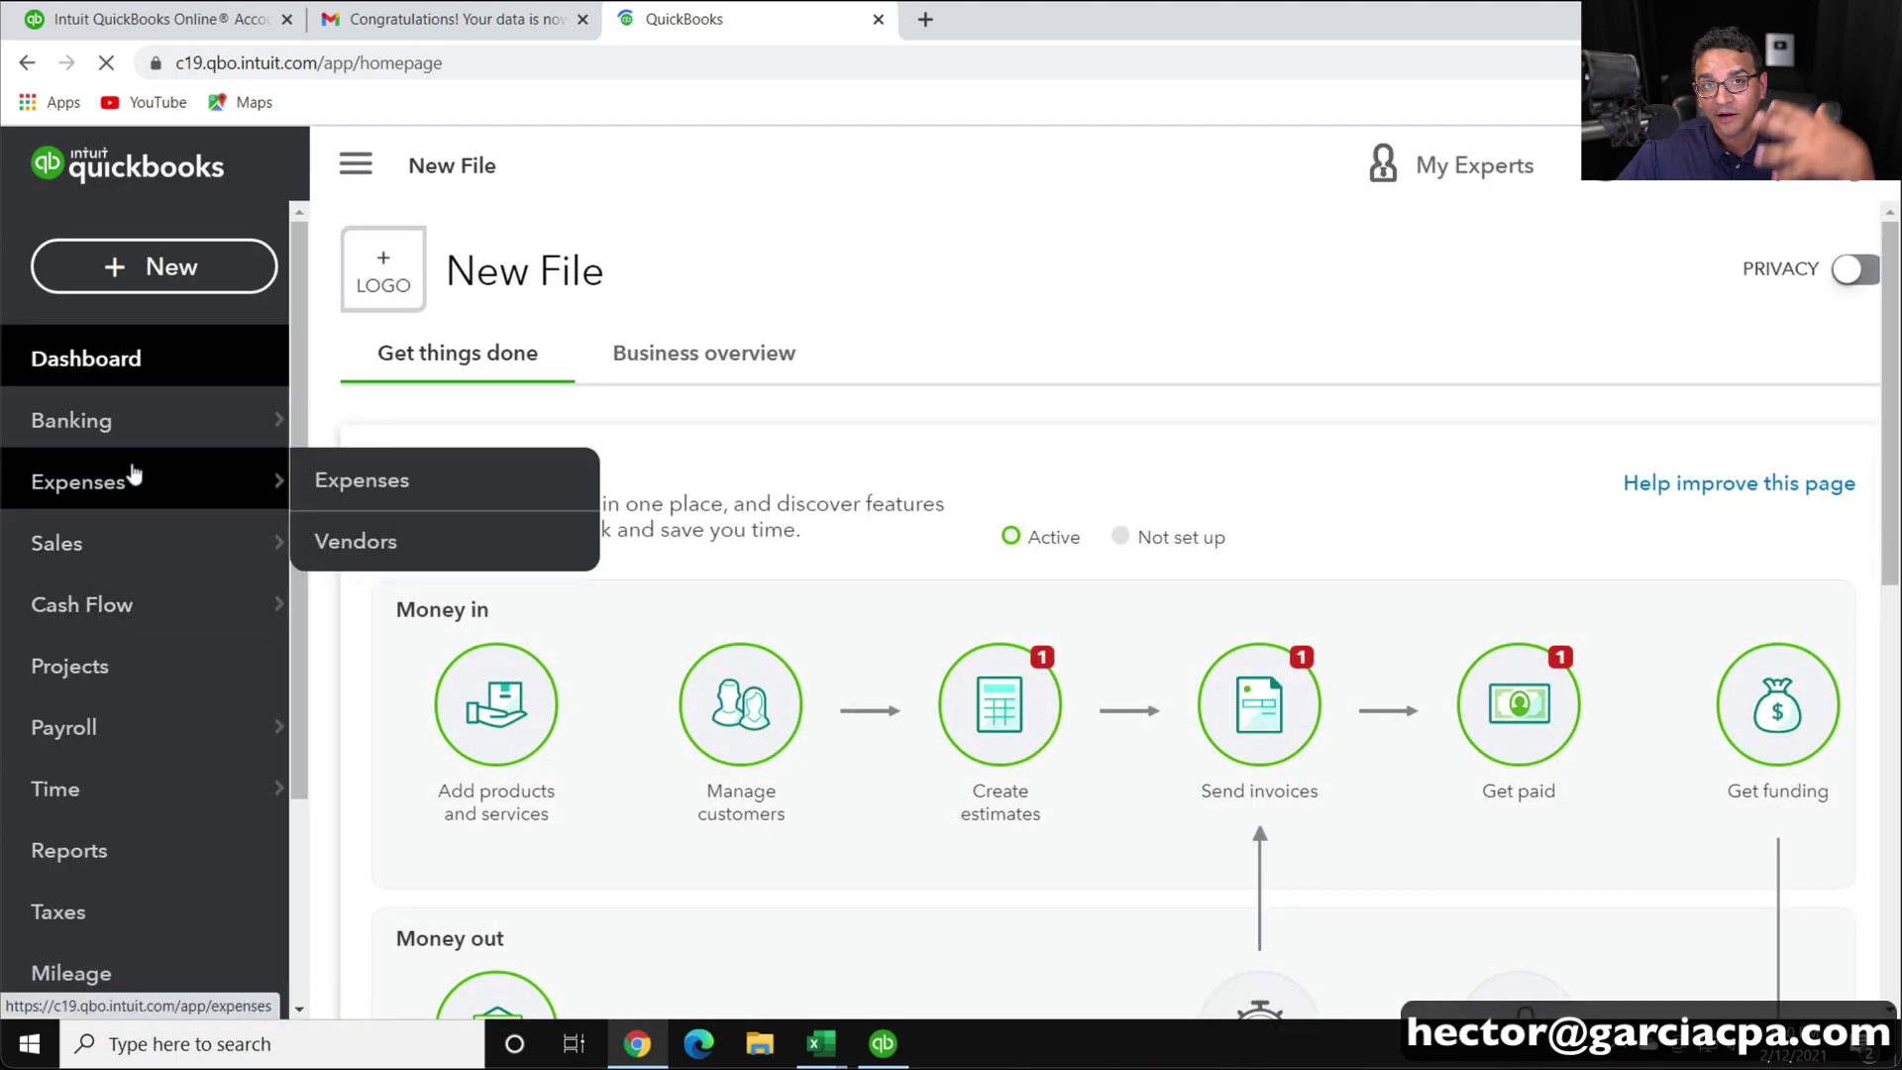
Step: Go to Sales > Products and Services in the New File company
mouse_move(144, 480)
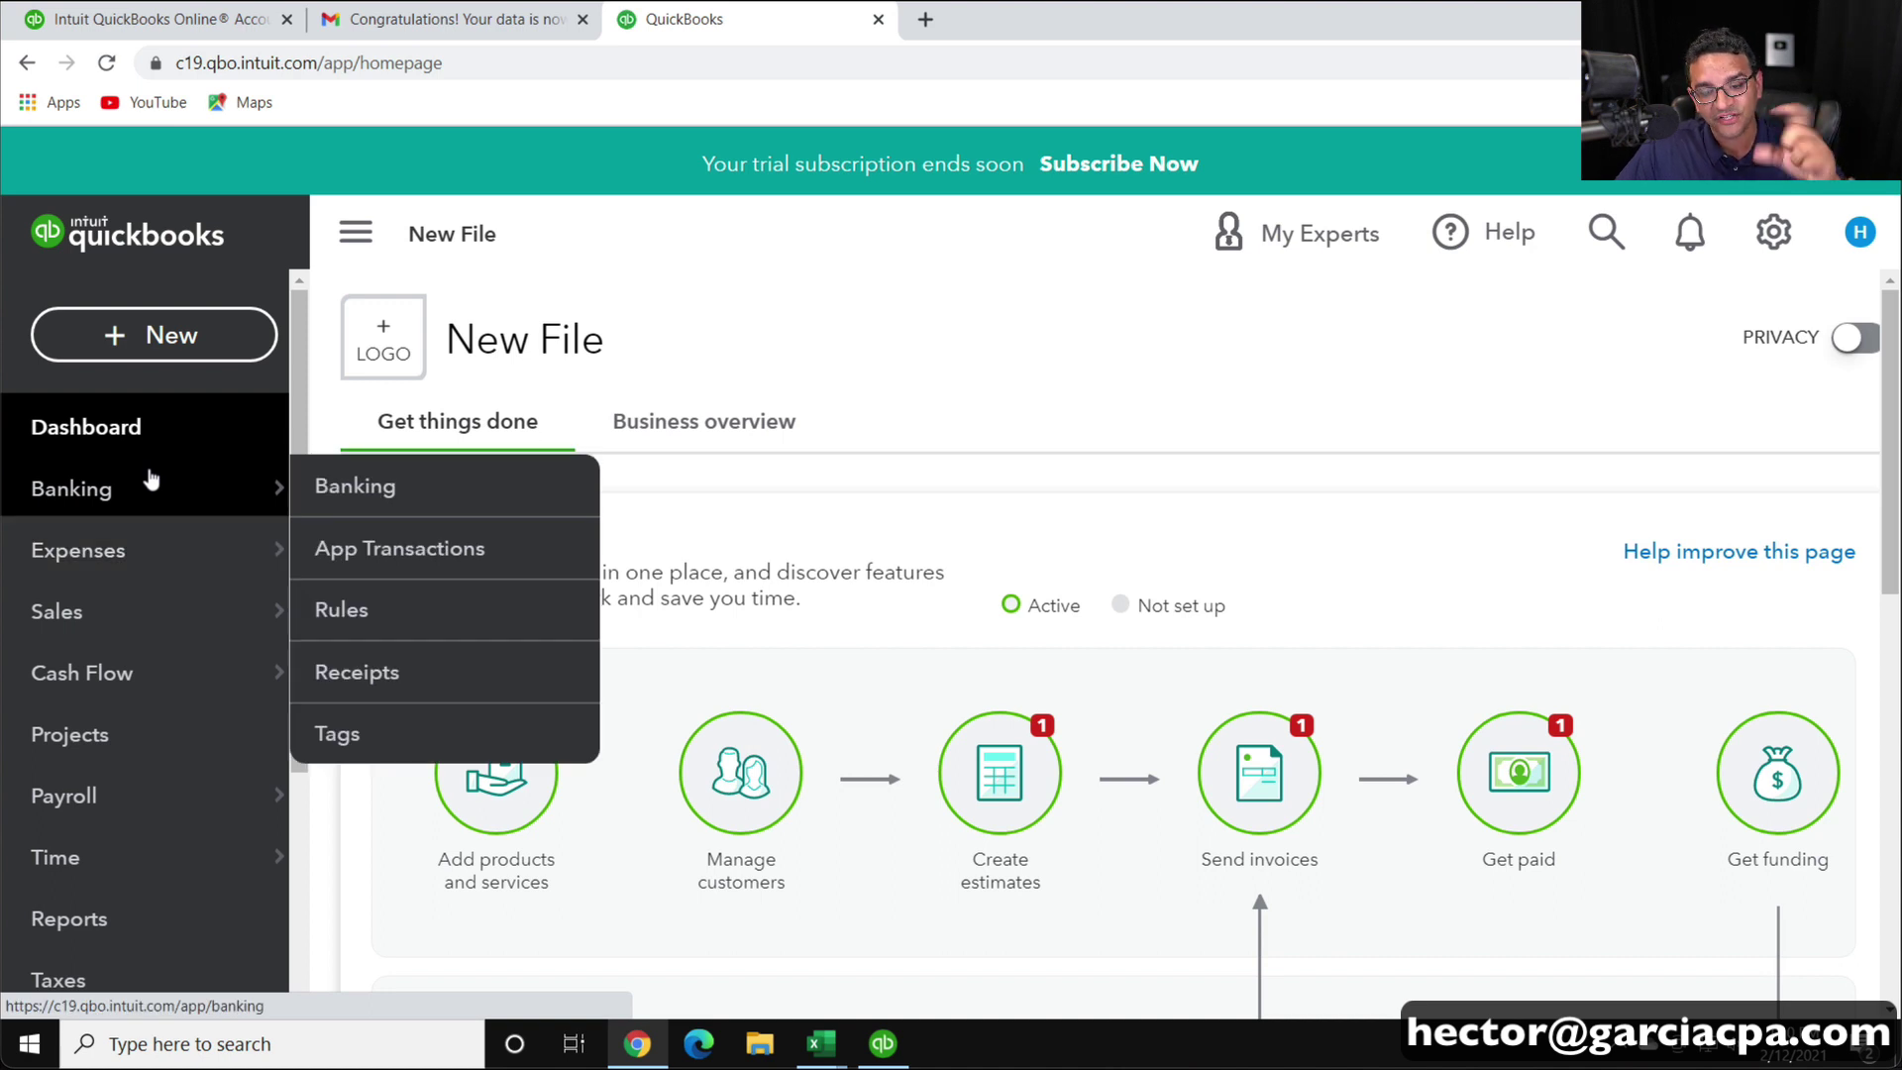
mouse_move(123, 611)
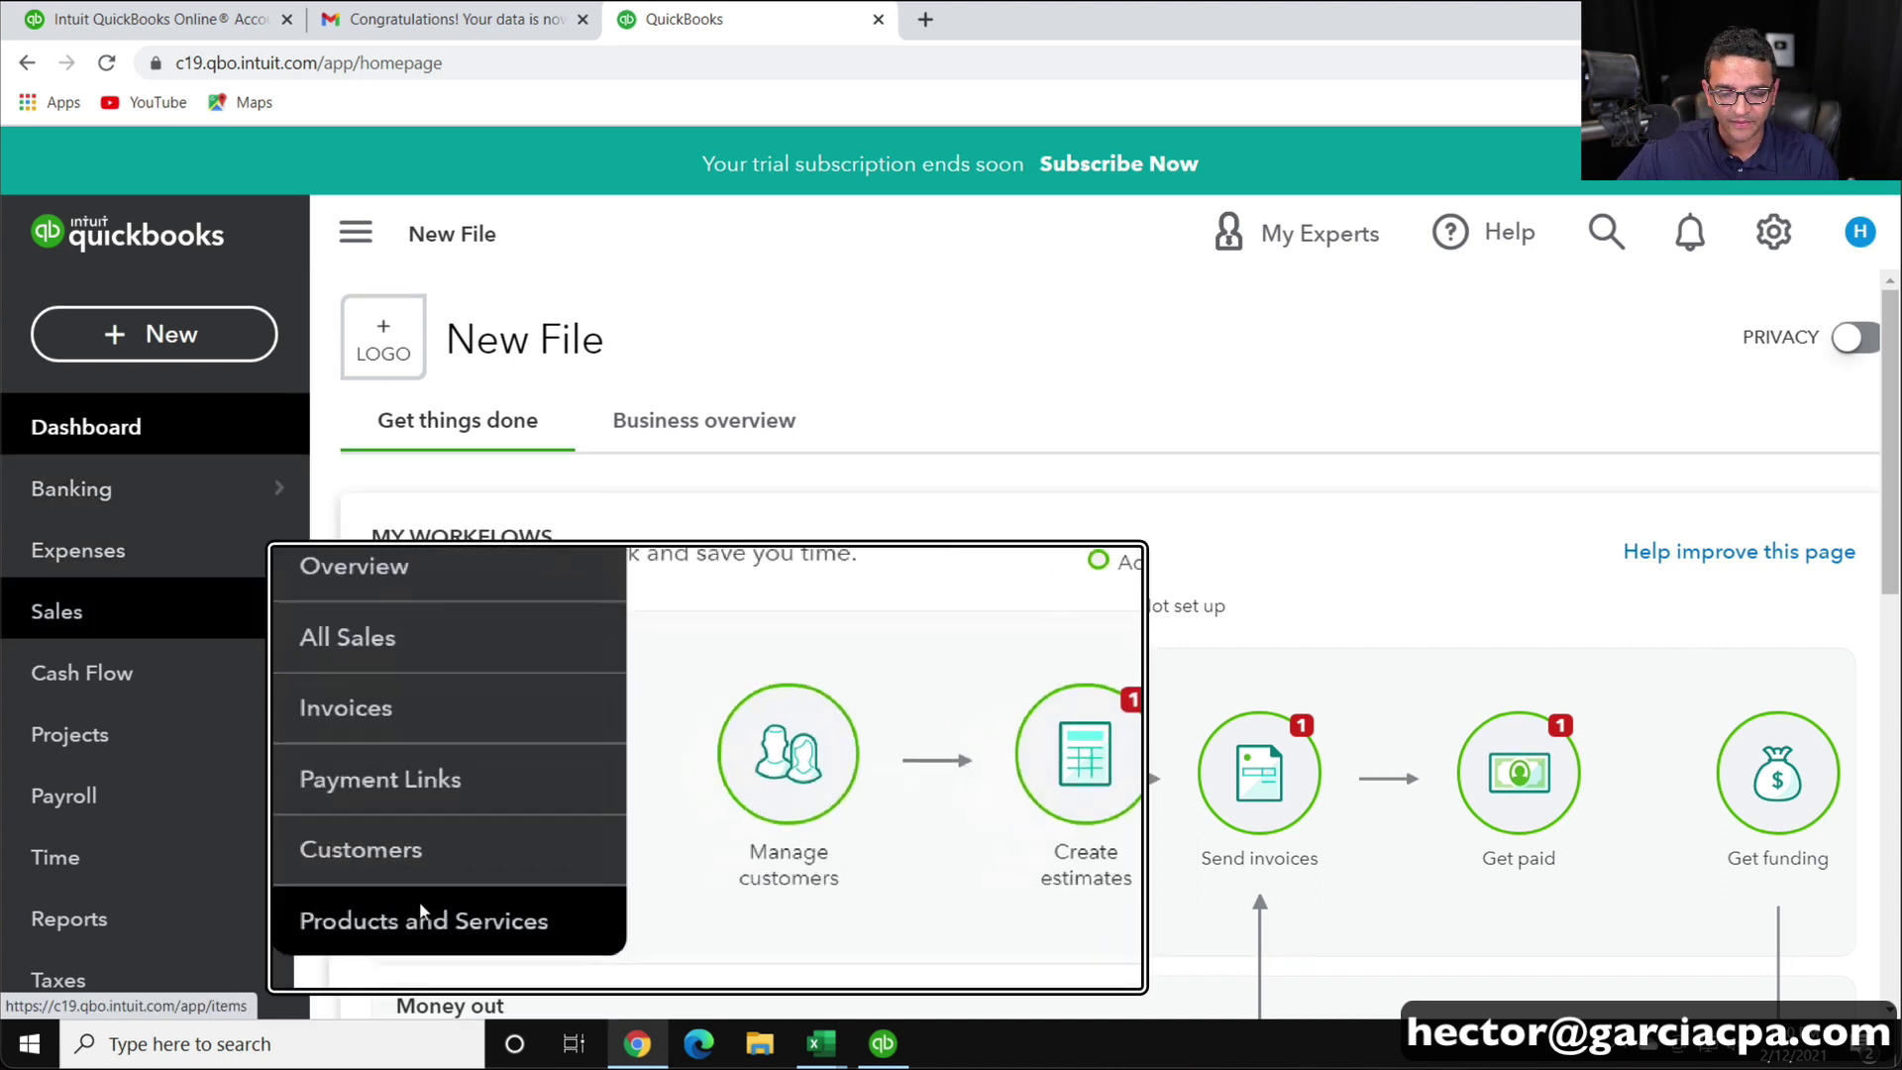
click(421, 917)
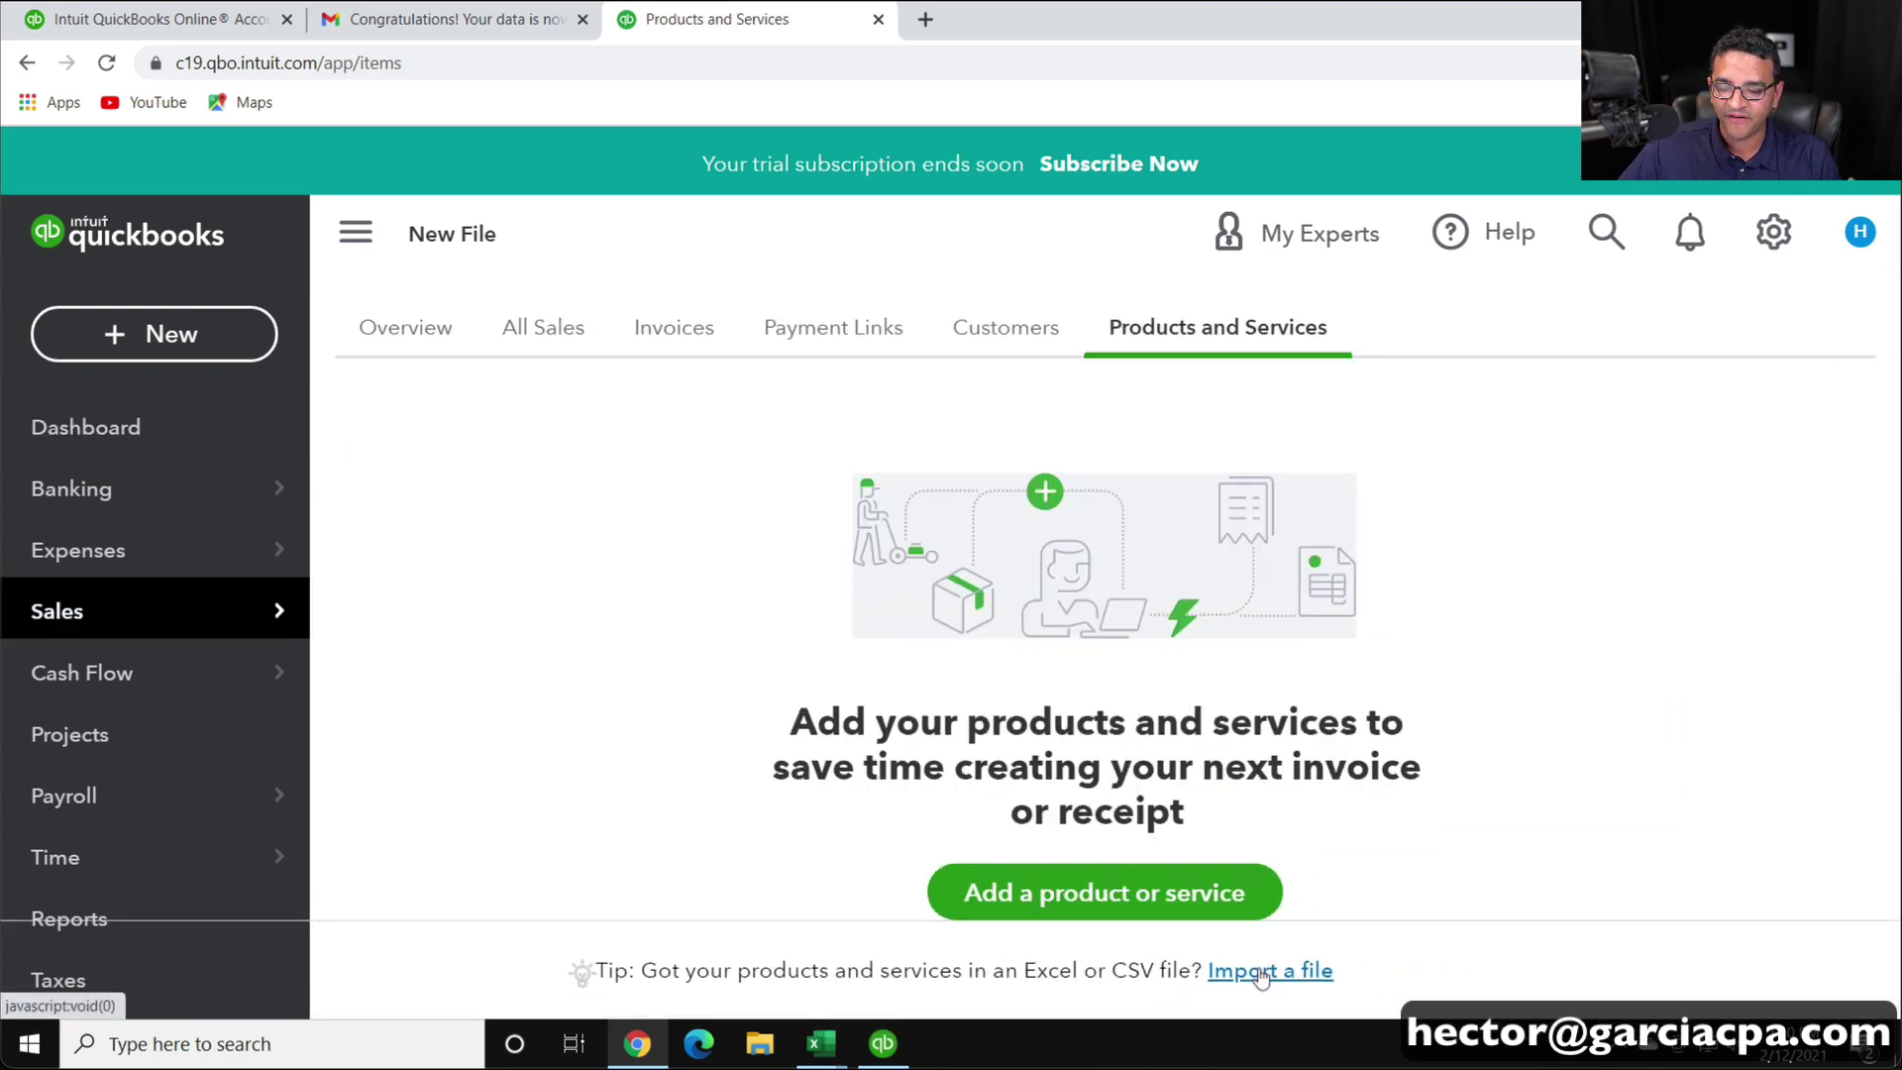
Step: Open the Products and Services import from the Import Data settings
click(1119, 977)
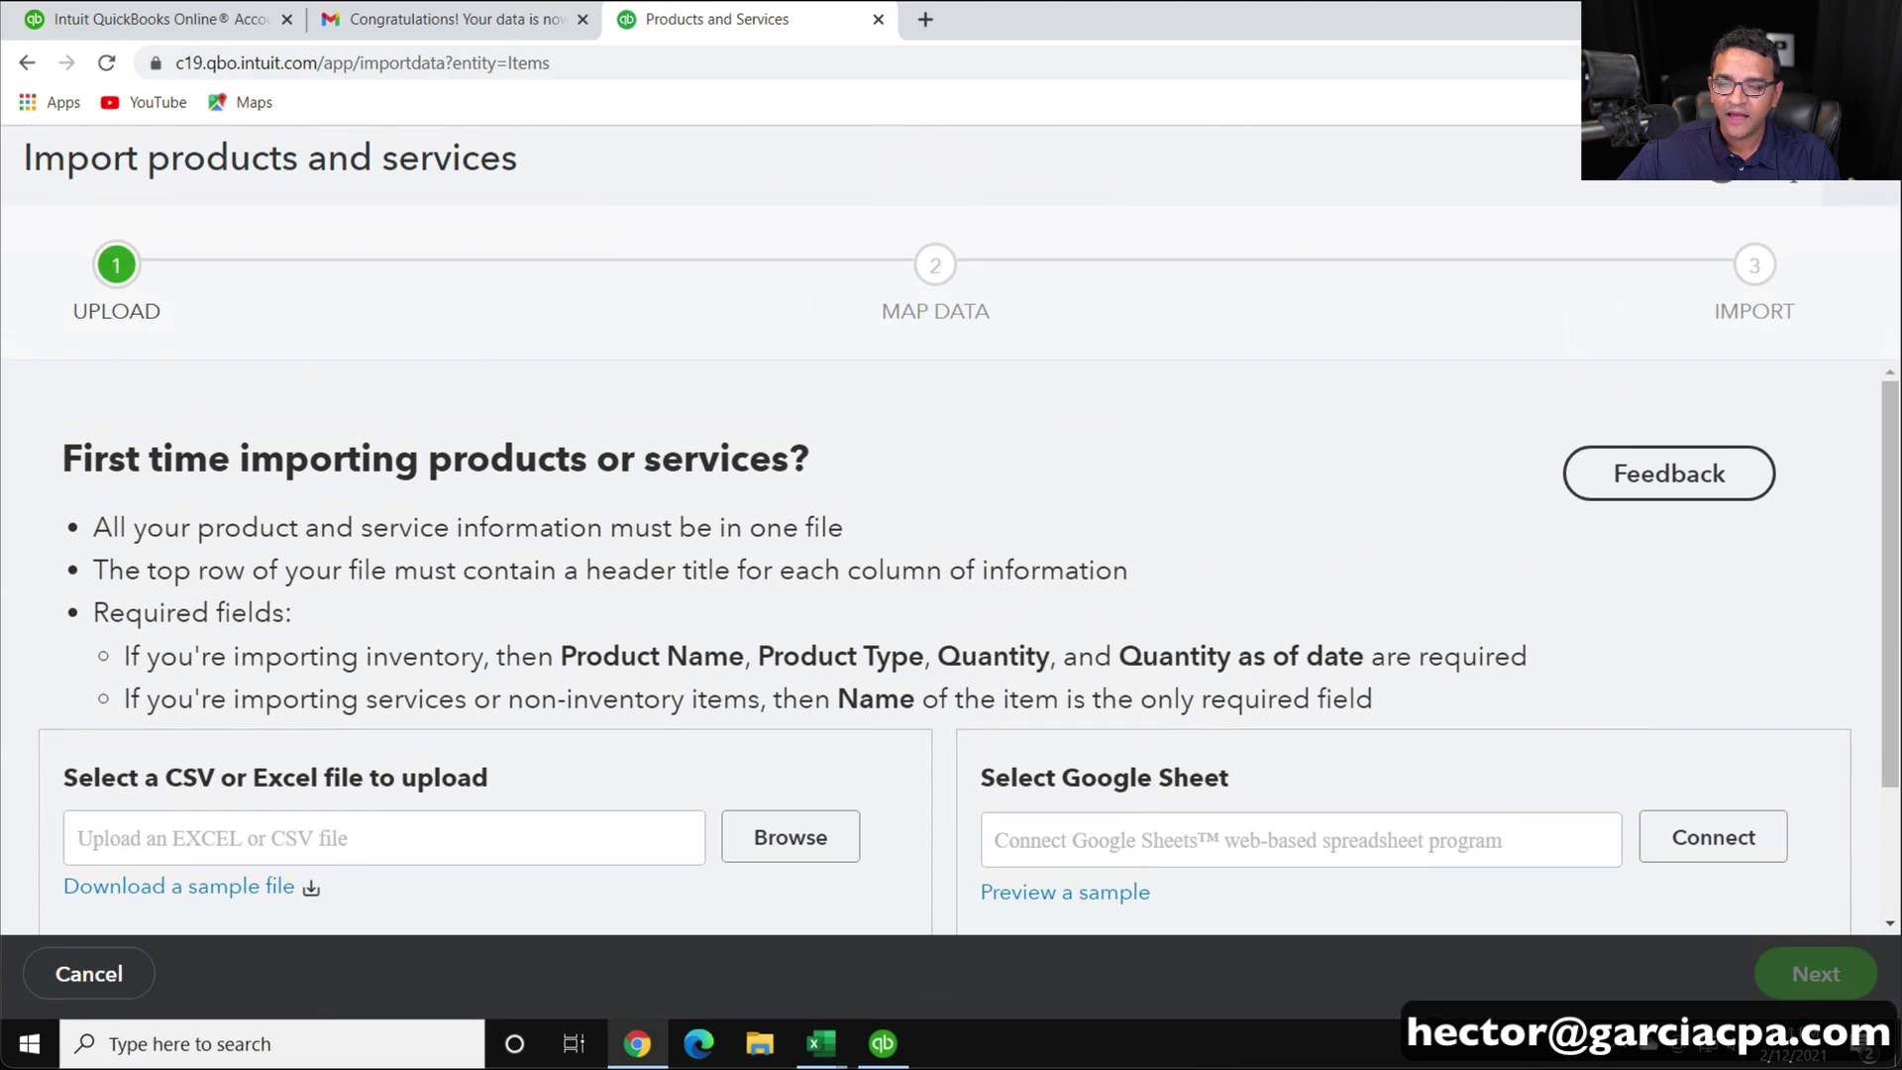
key(alt+Left)
click(1774, 238)
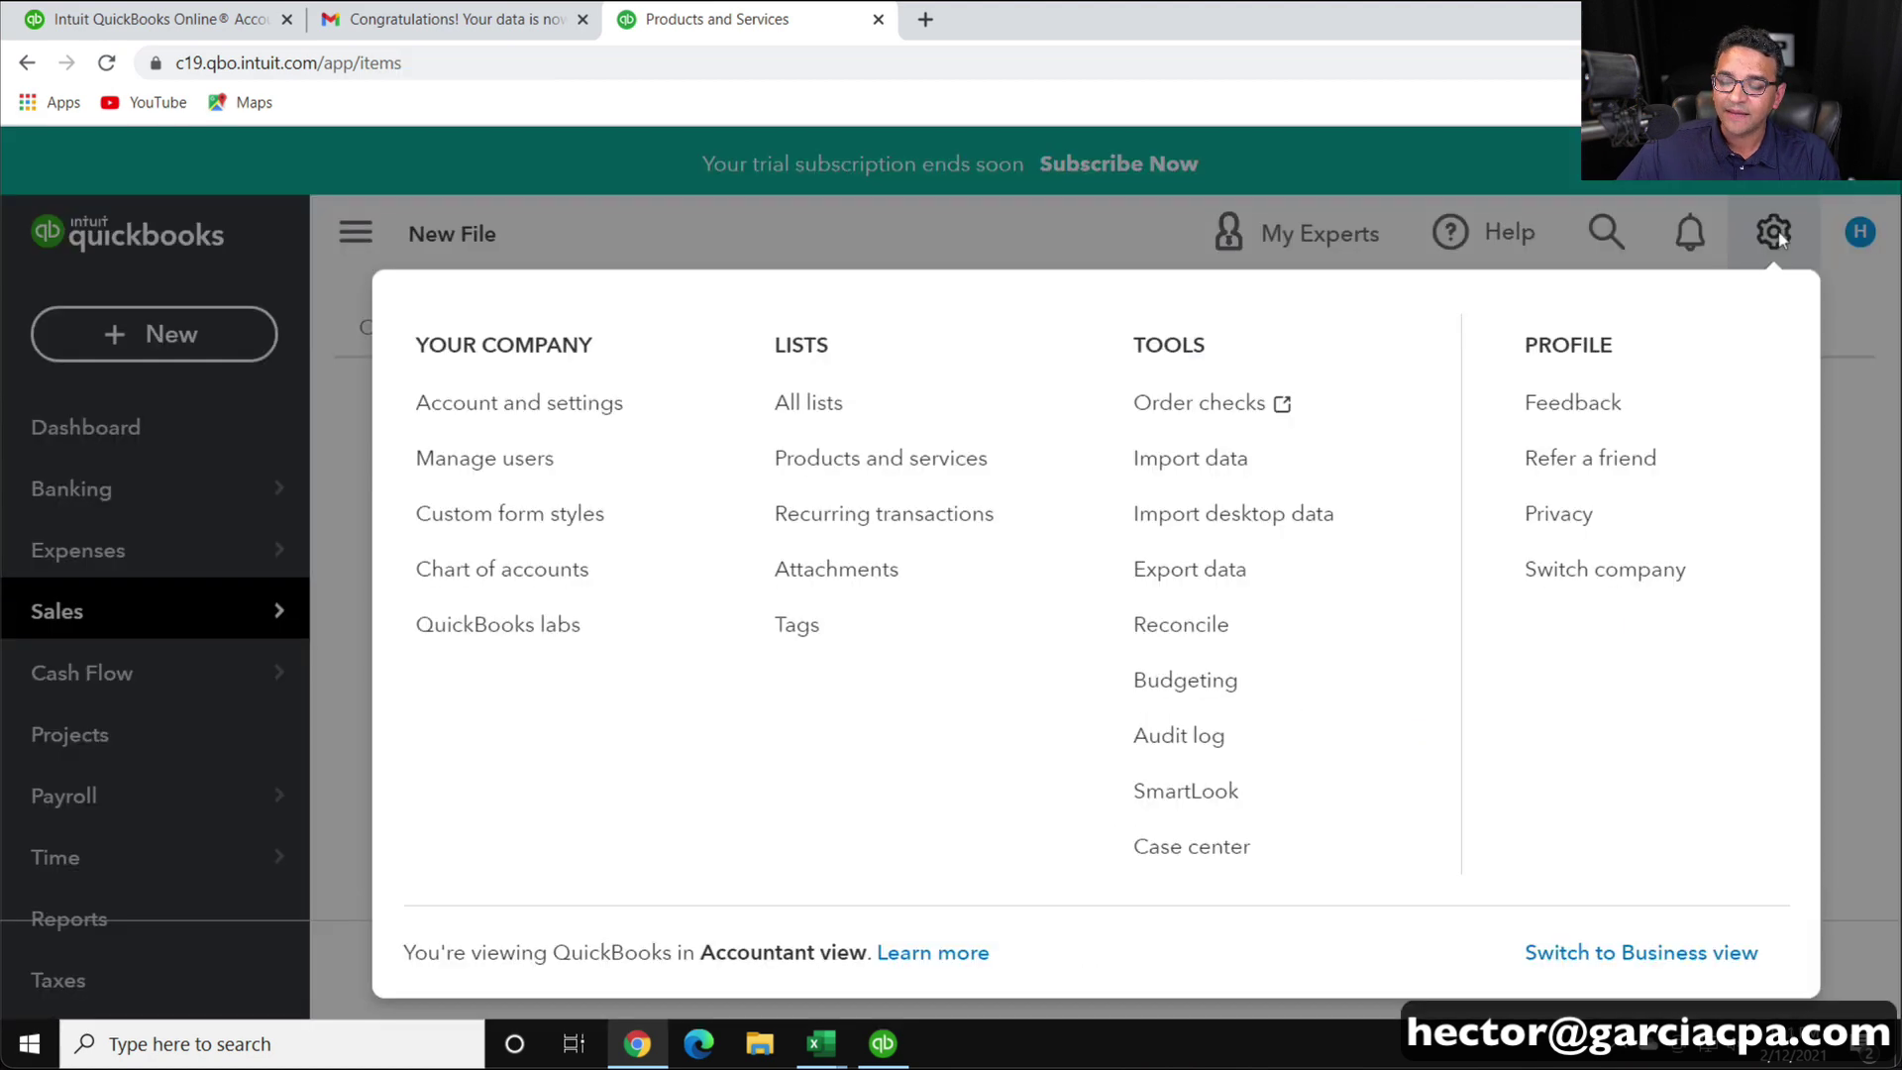
click(1219, 472)
scroll(510, 800, down, 5)
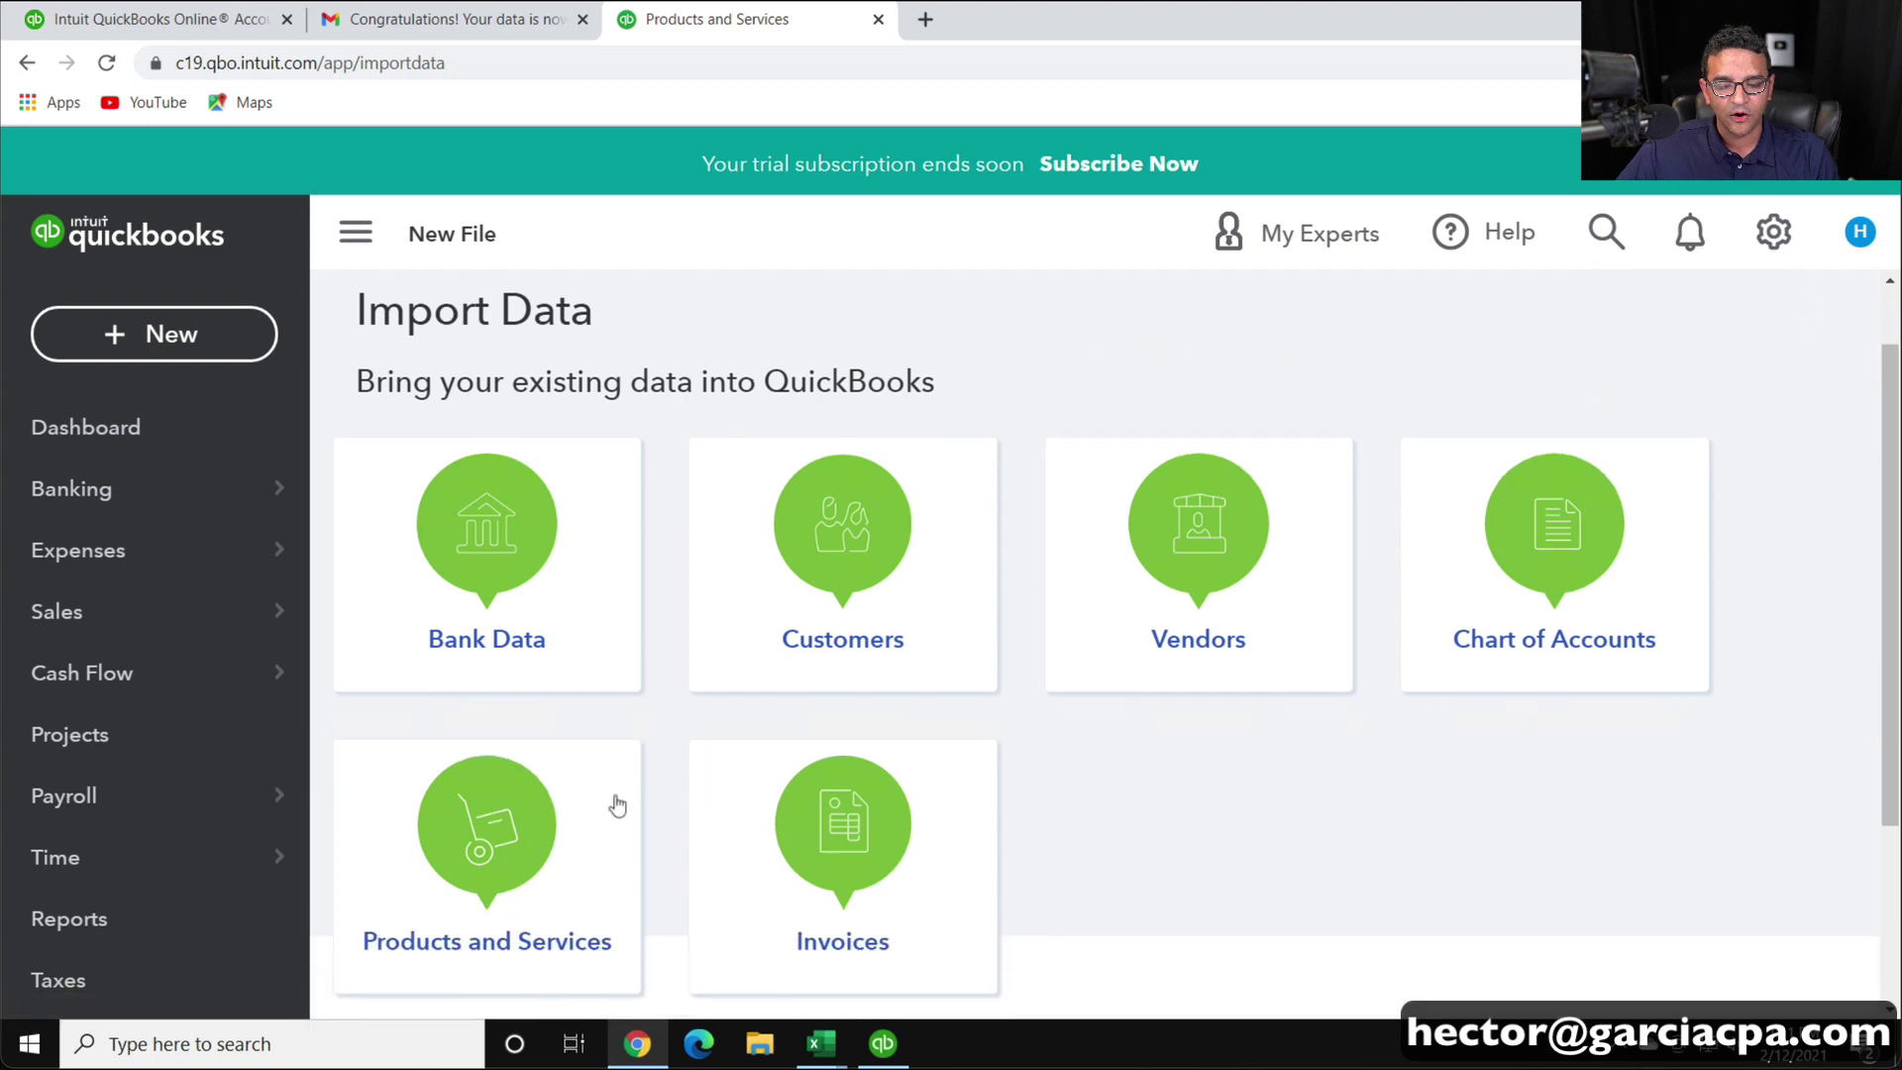
key(ctrl+minus)
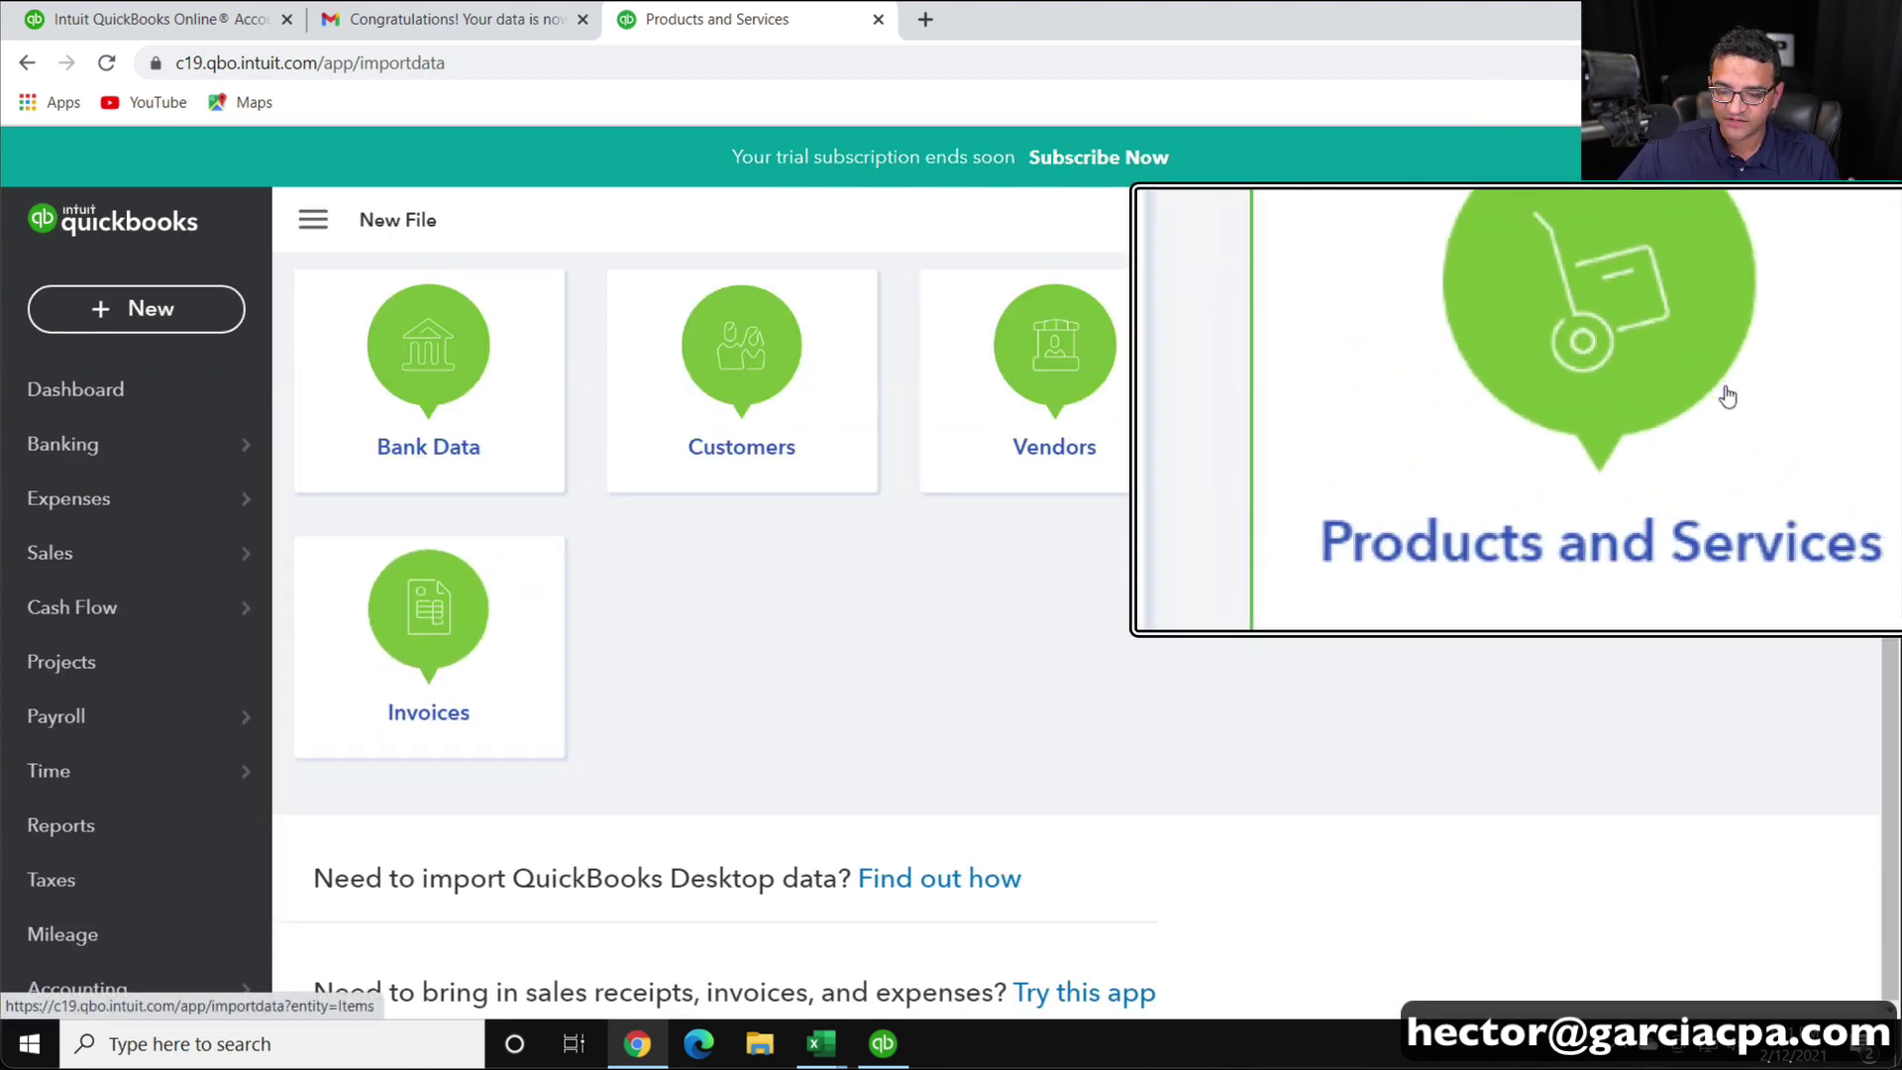
click(1682, 396)
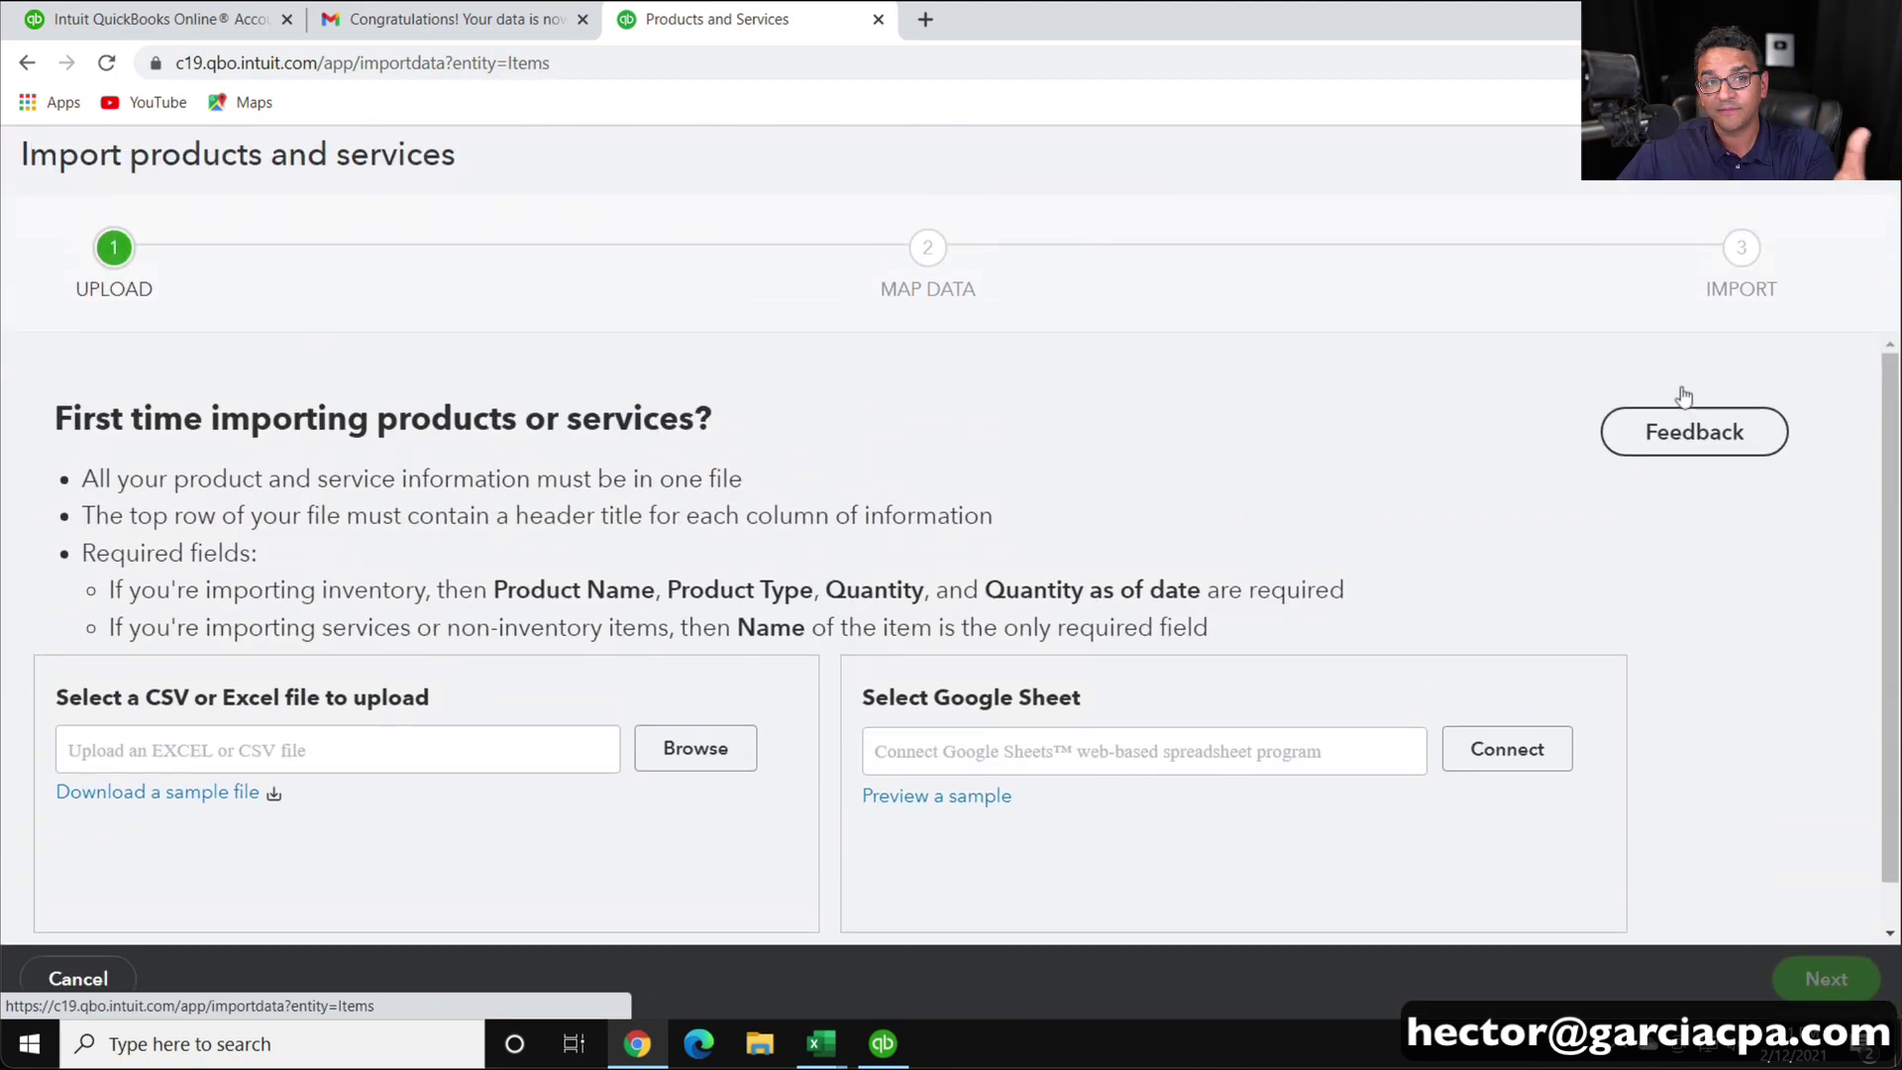
Step: Upload the BLANK+FILE+CONTRACTORS_ProductService+List (1) workbook and map its columns, leaving SKU unmatched
click(693, 749)
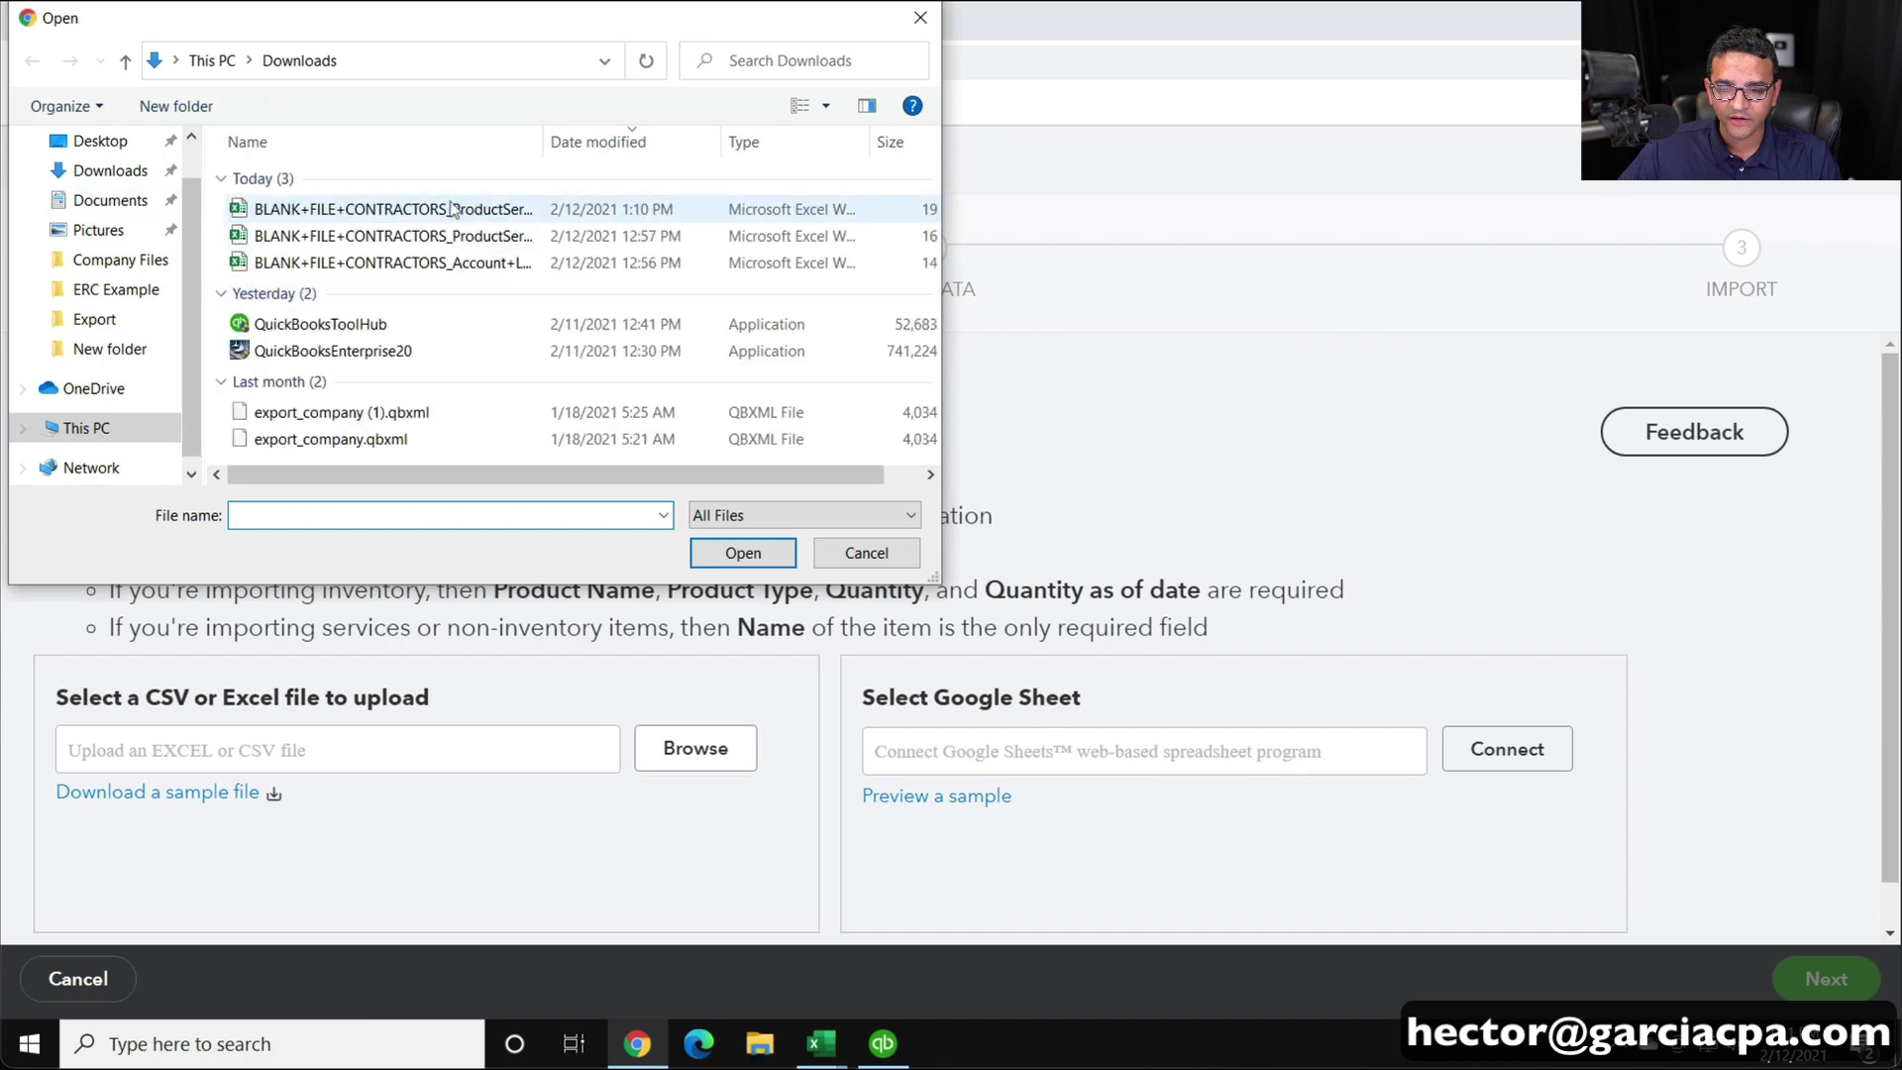
click(278, 209)
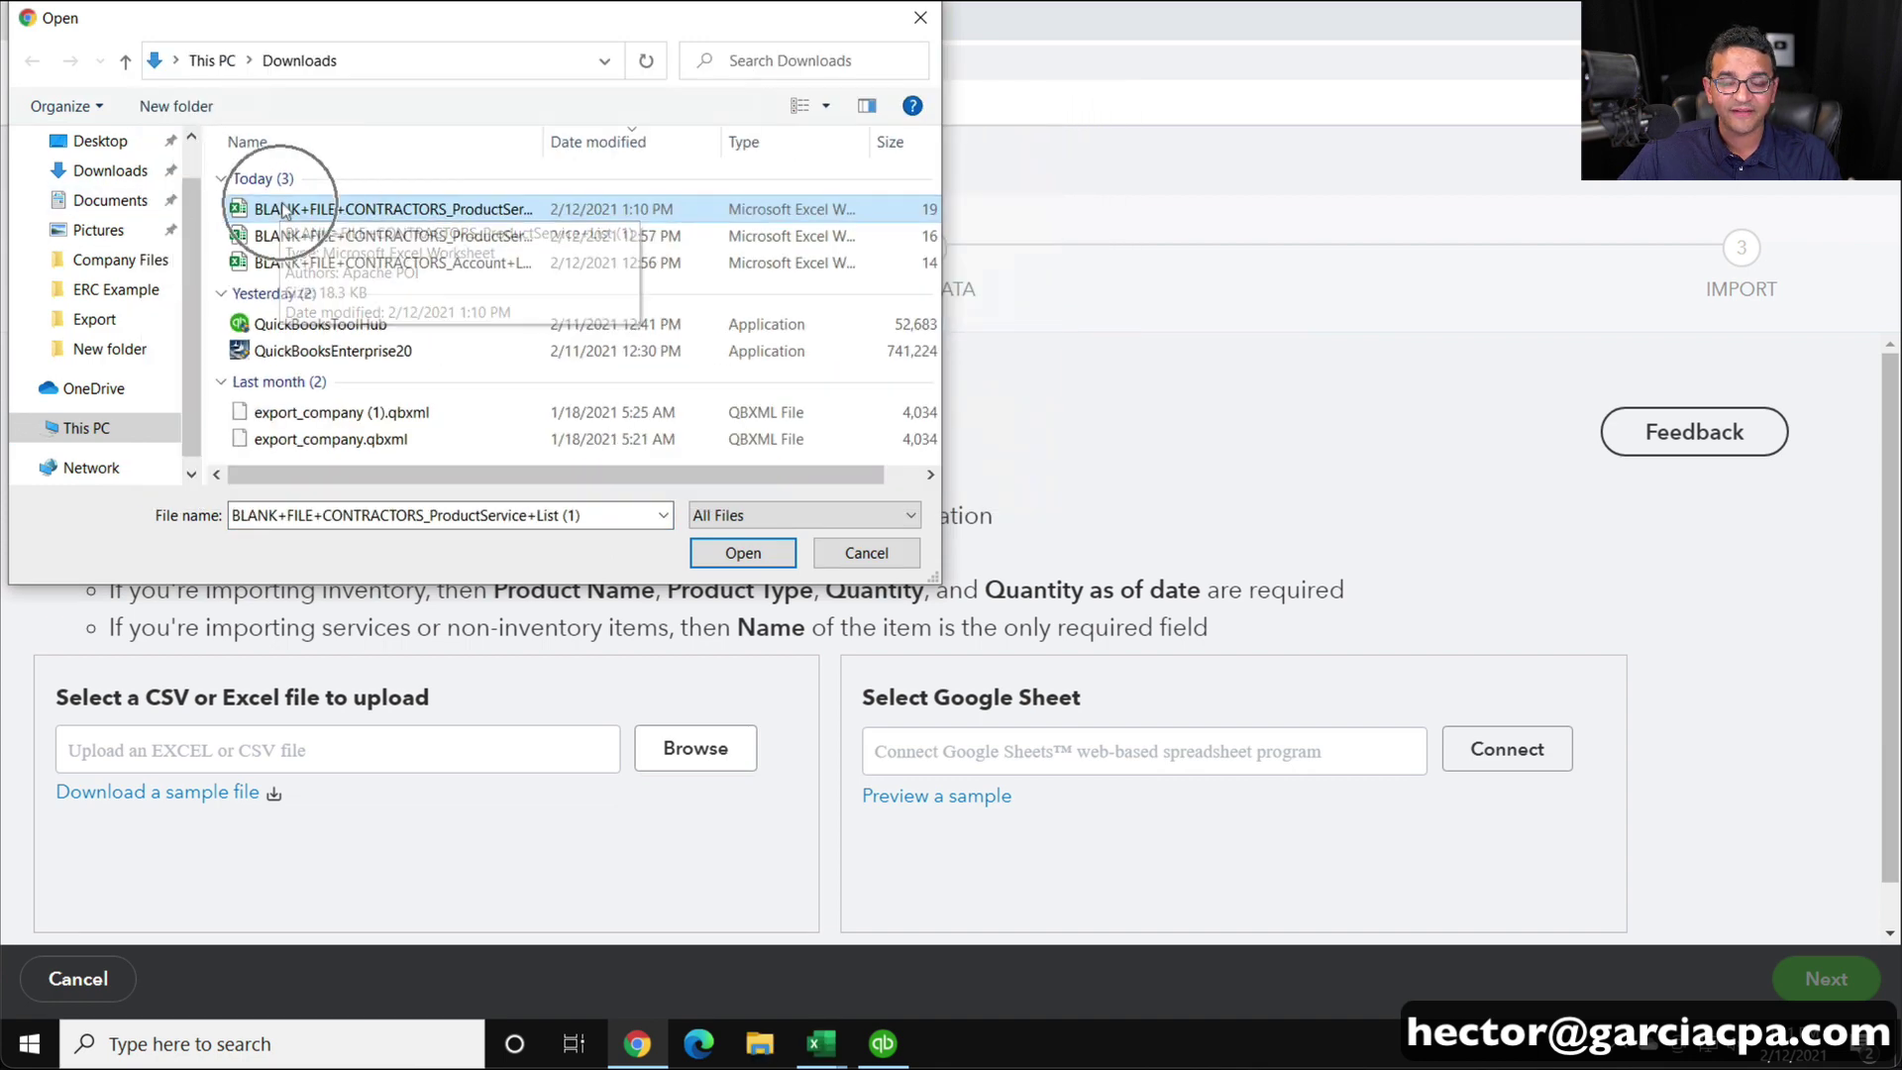
click(744, 563)
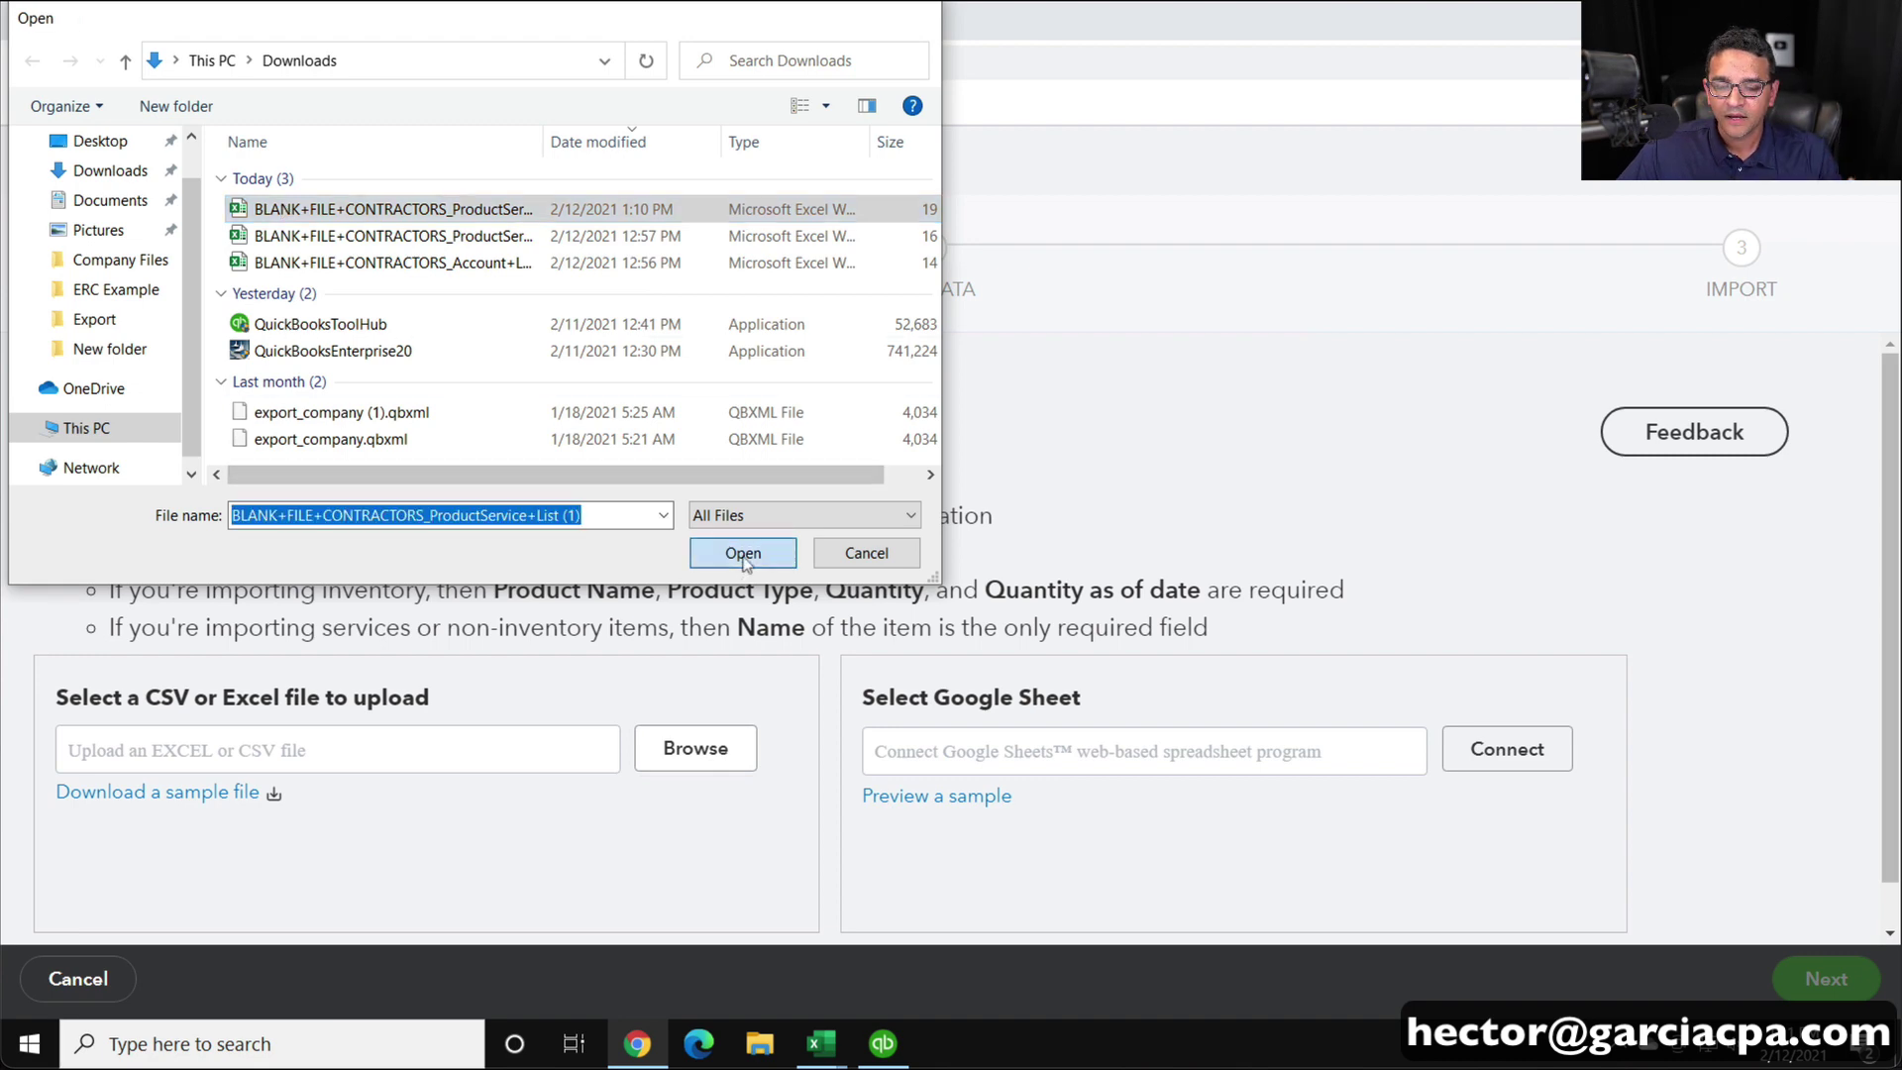
scroll(1835, 979, down, 1)
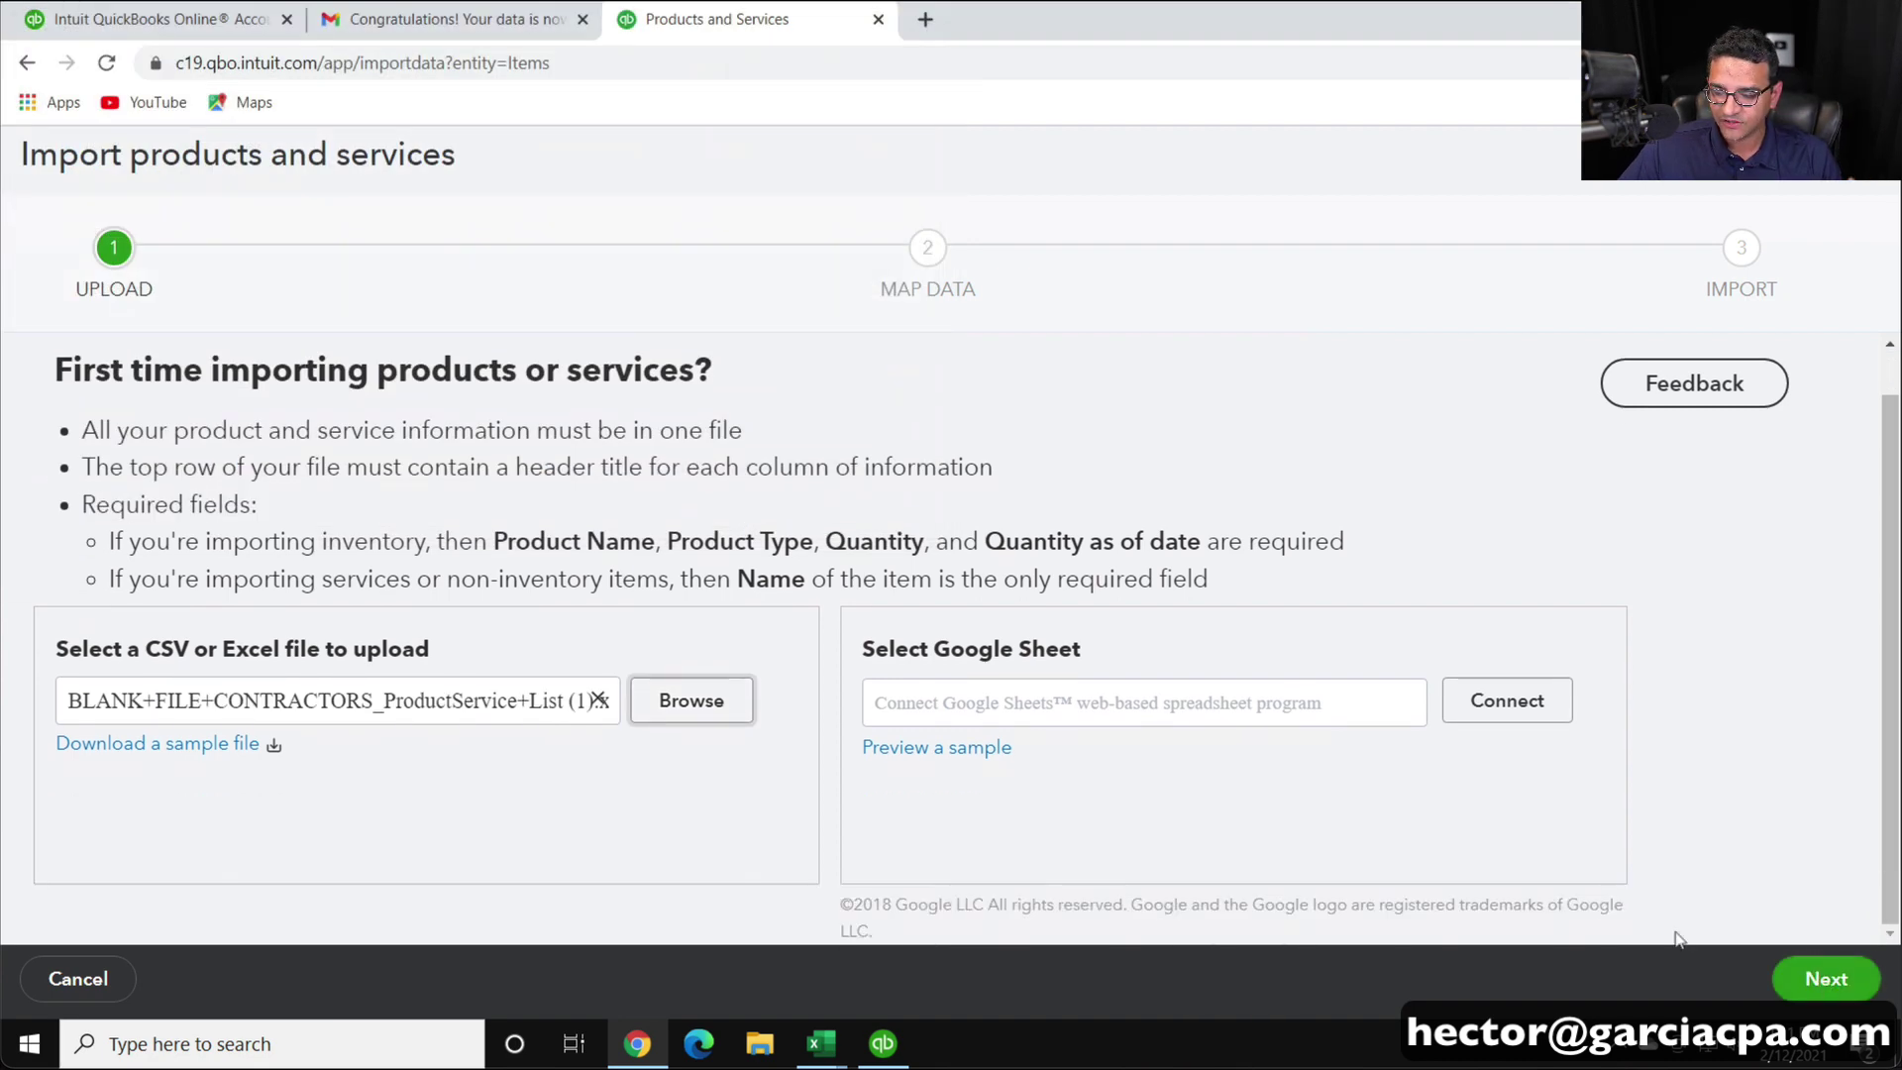
click(1826, 979)
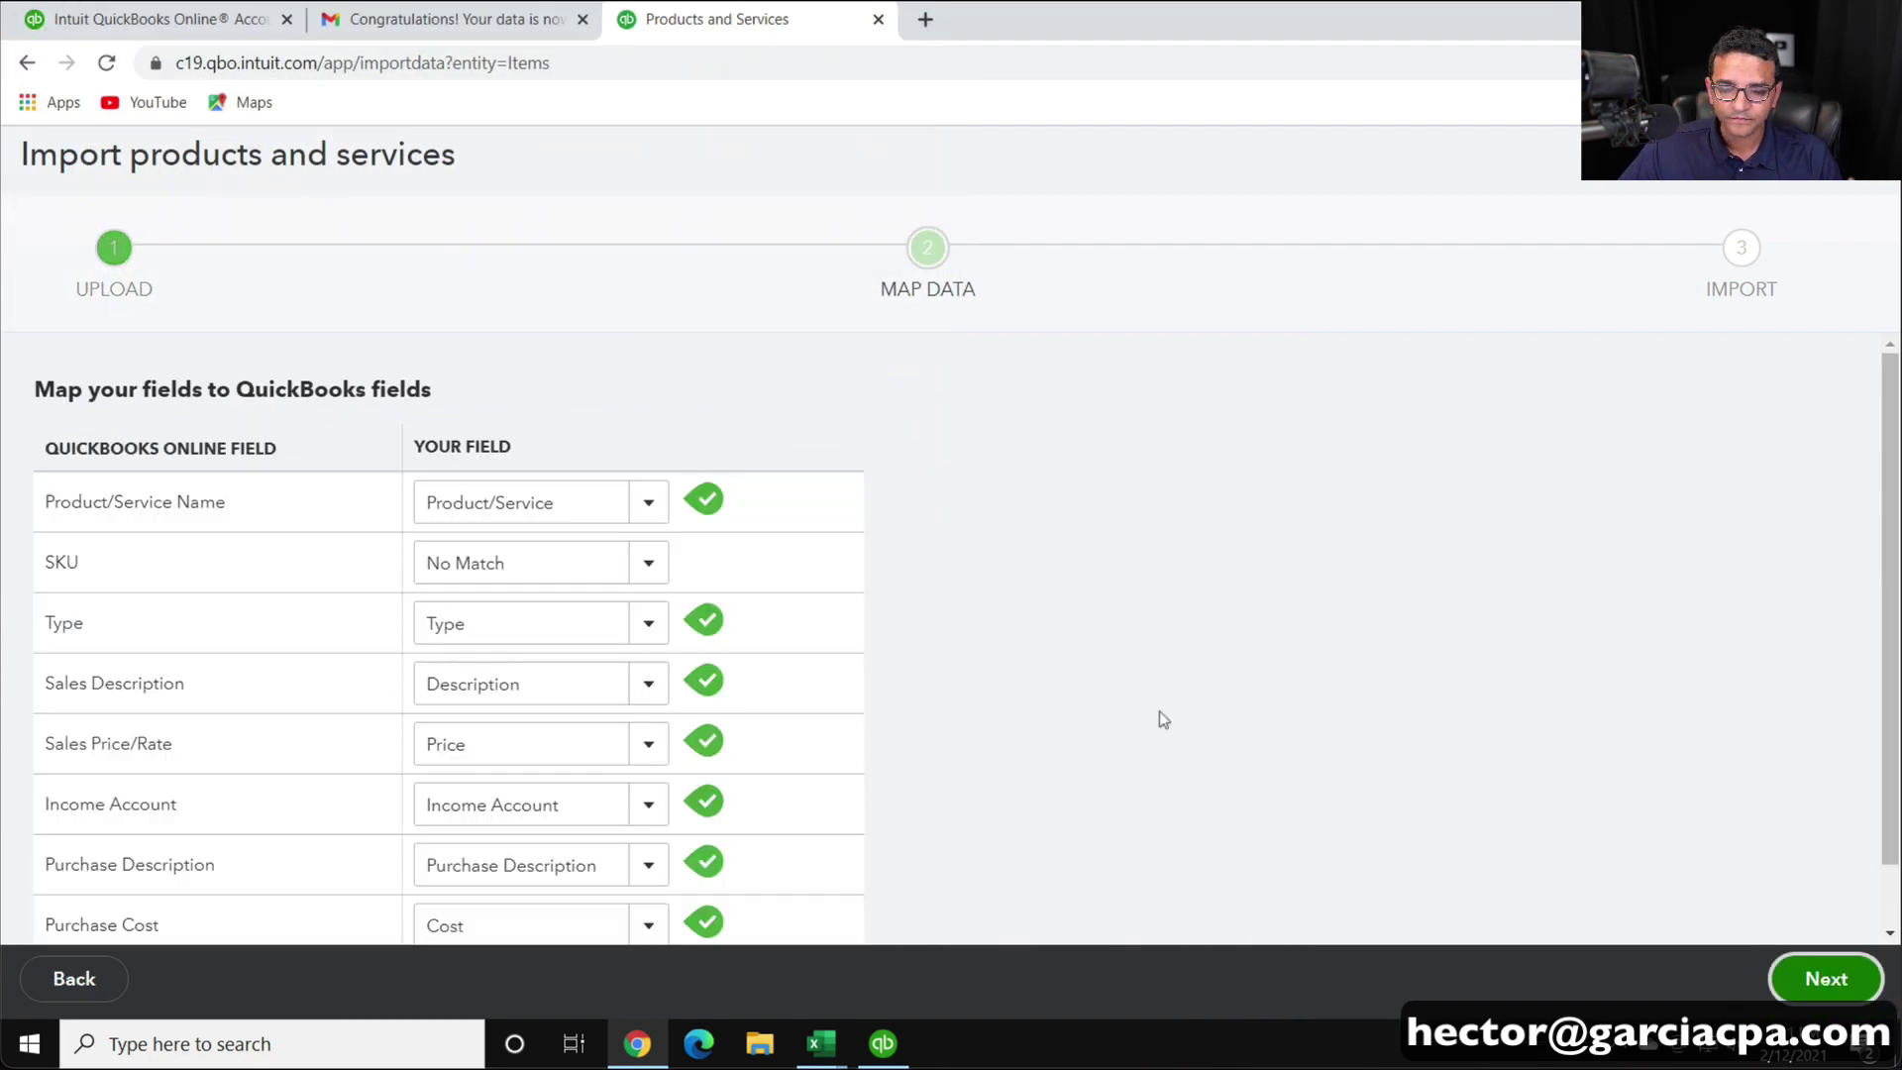
scroll(871, 553, down, 1)
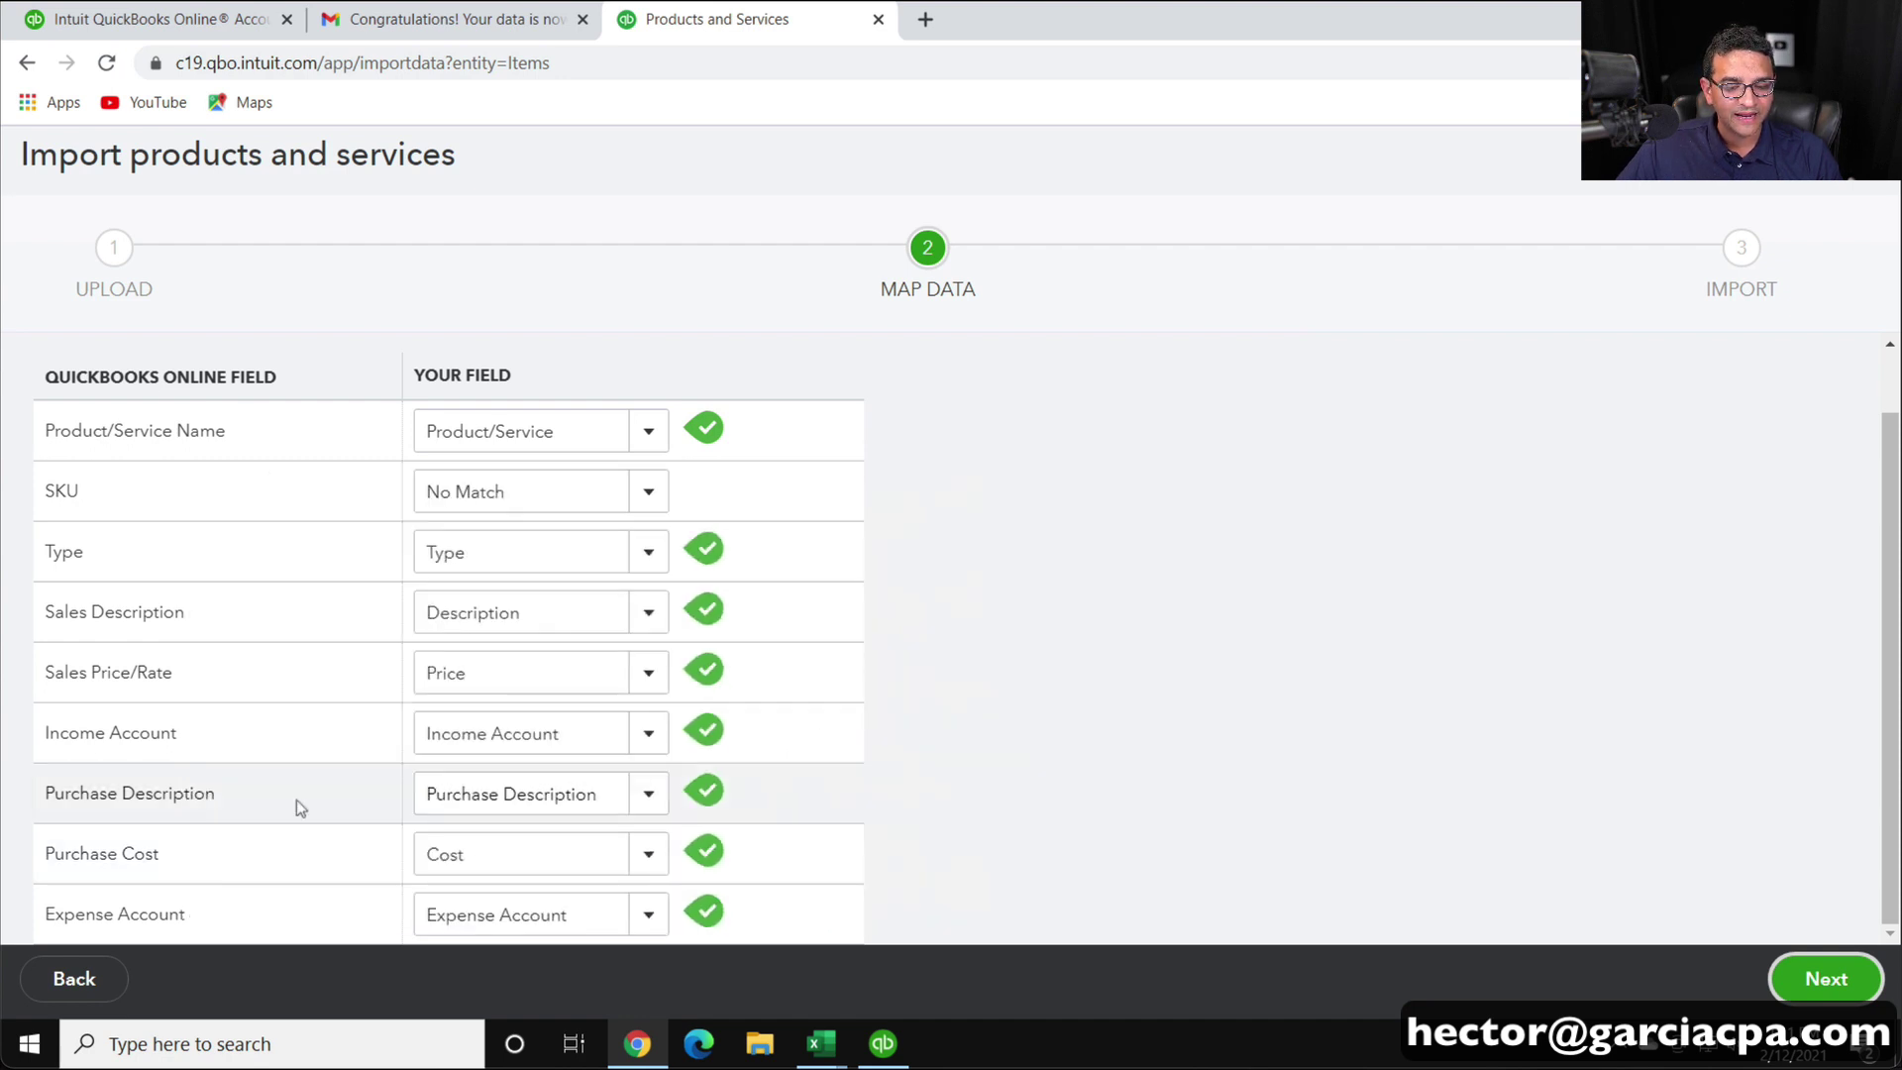
scroll(297, 803, up, 1)
scroll(297, 798, down, 1)
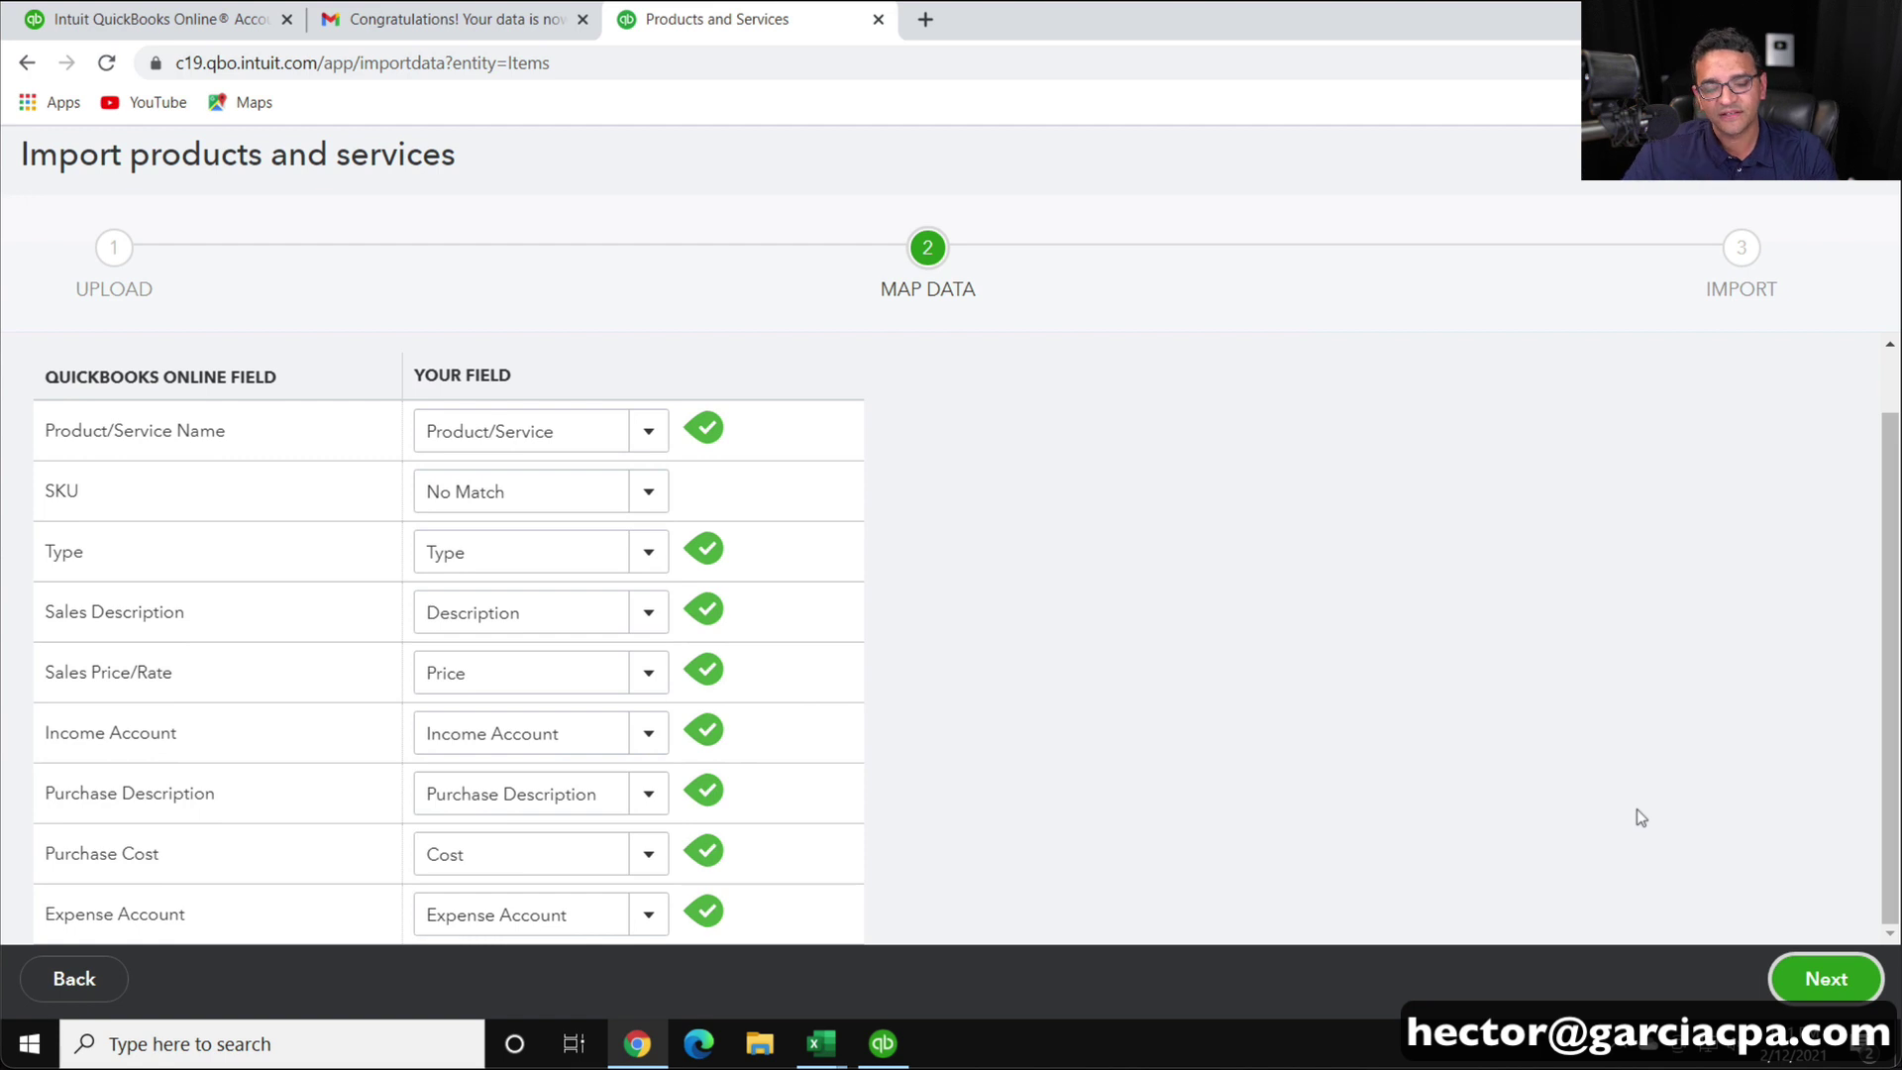
Step: Review income and expense accounts for the 176 preview rows, then run the import
click(1802, 973)
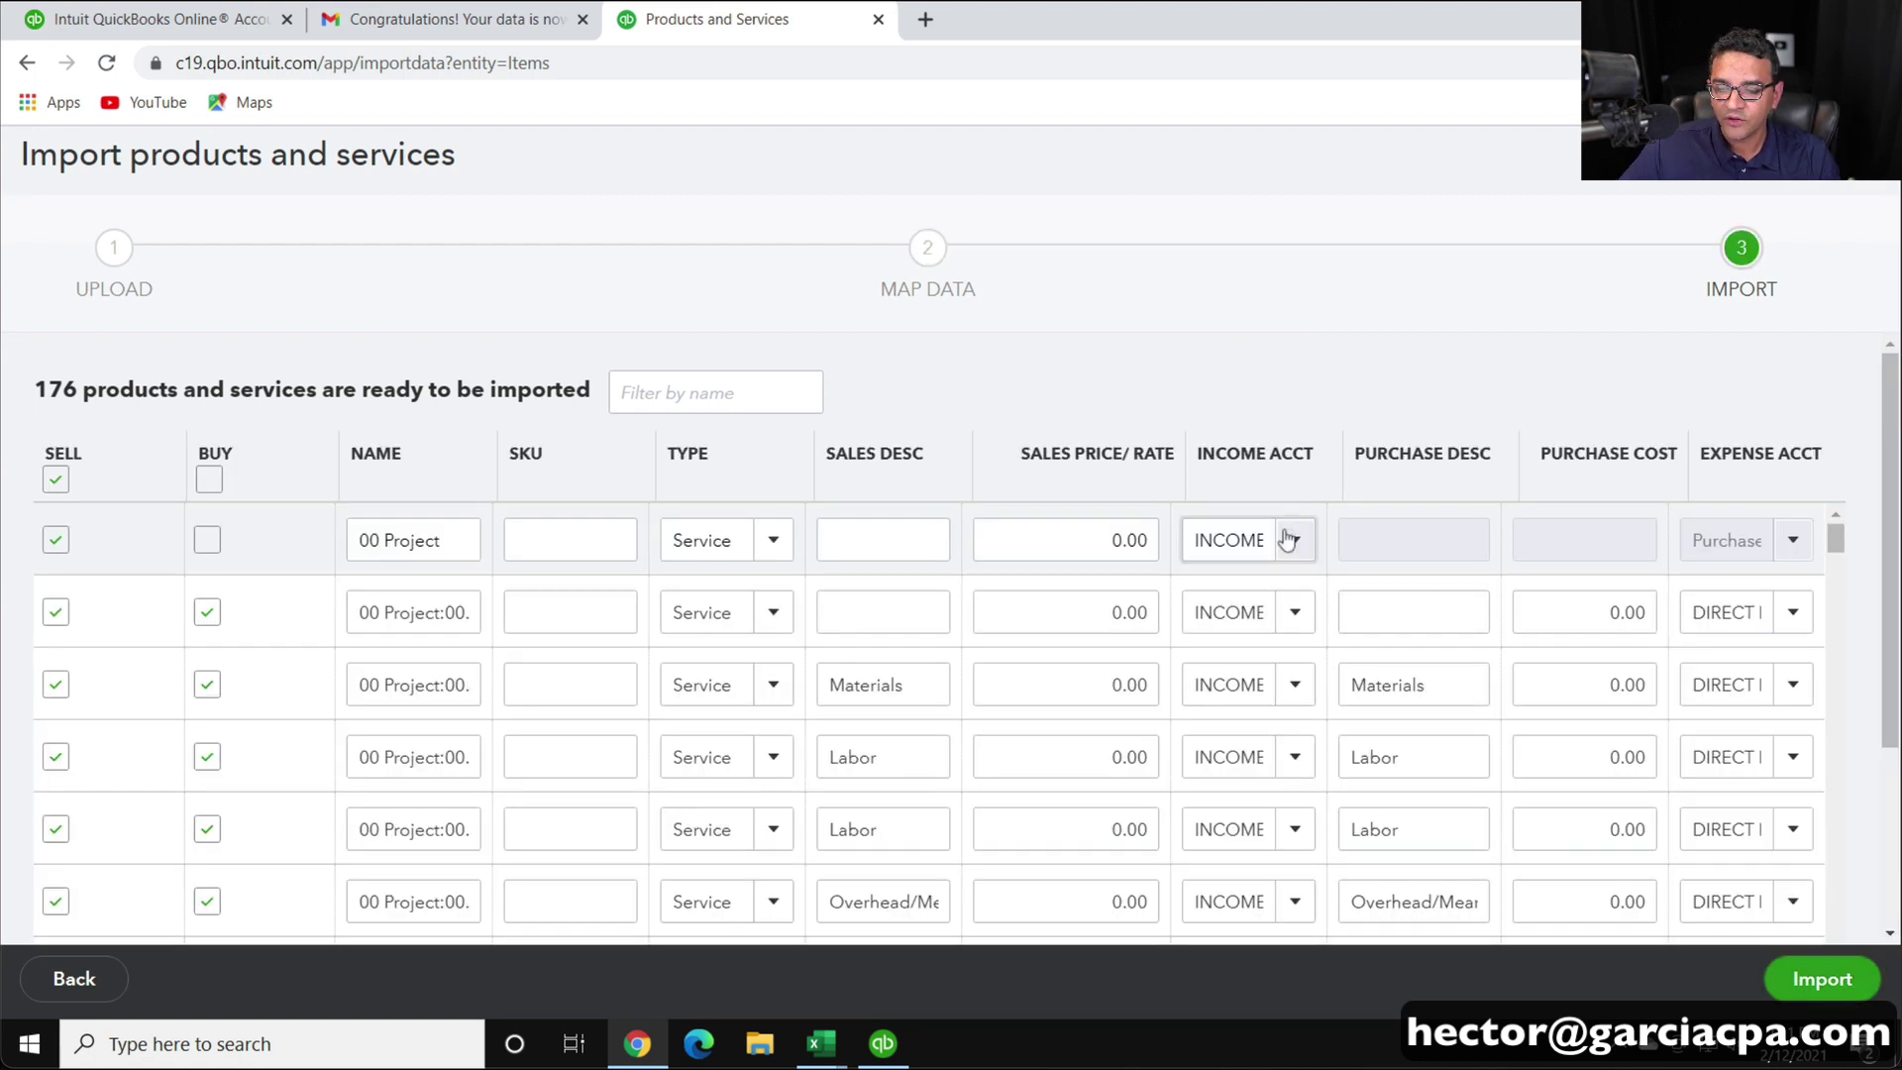
click(1289, 540)
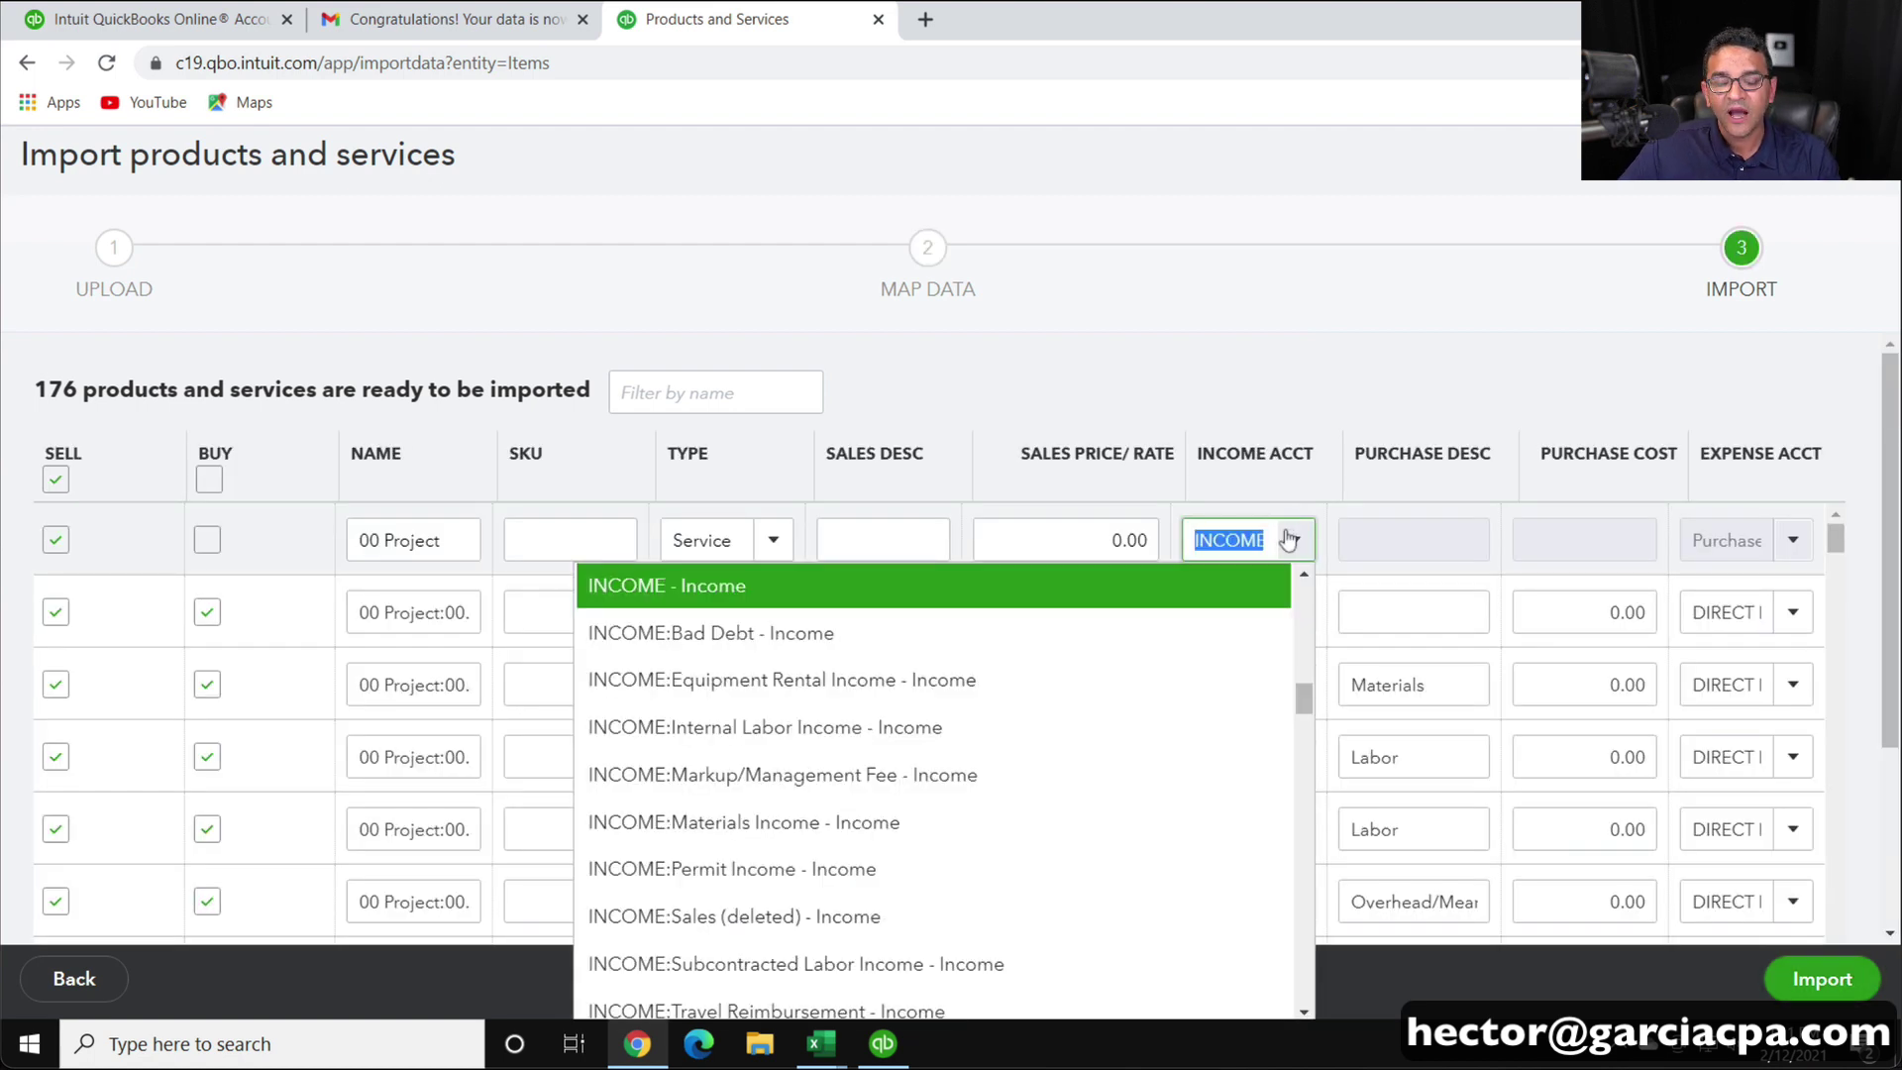
click(1319, 401)
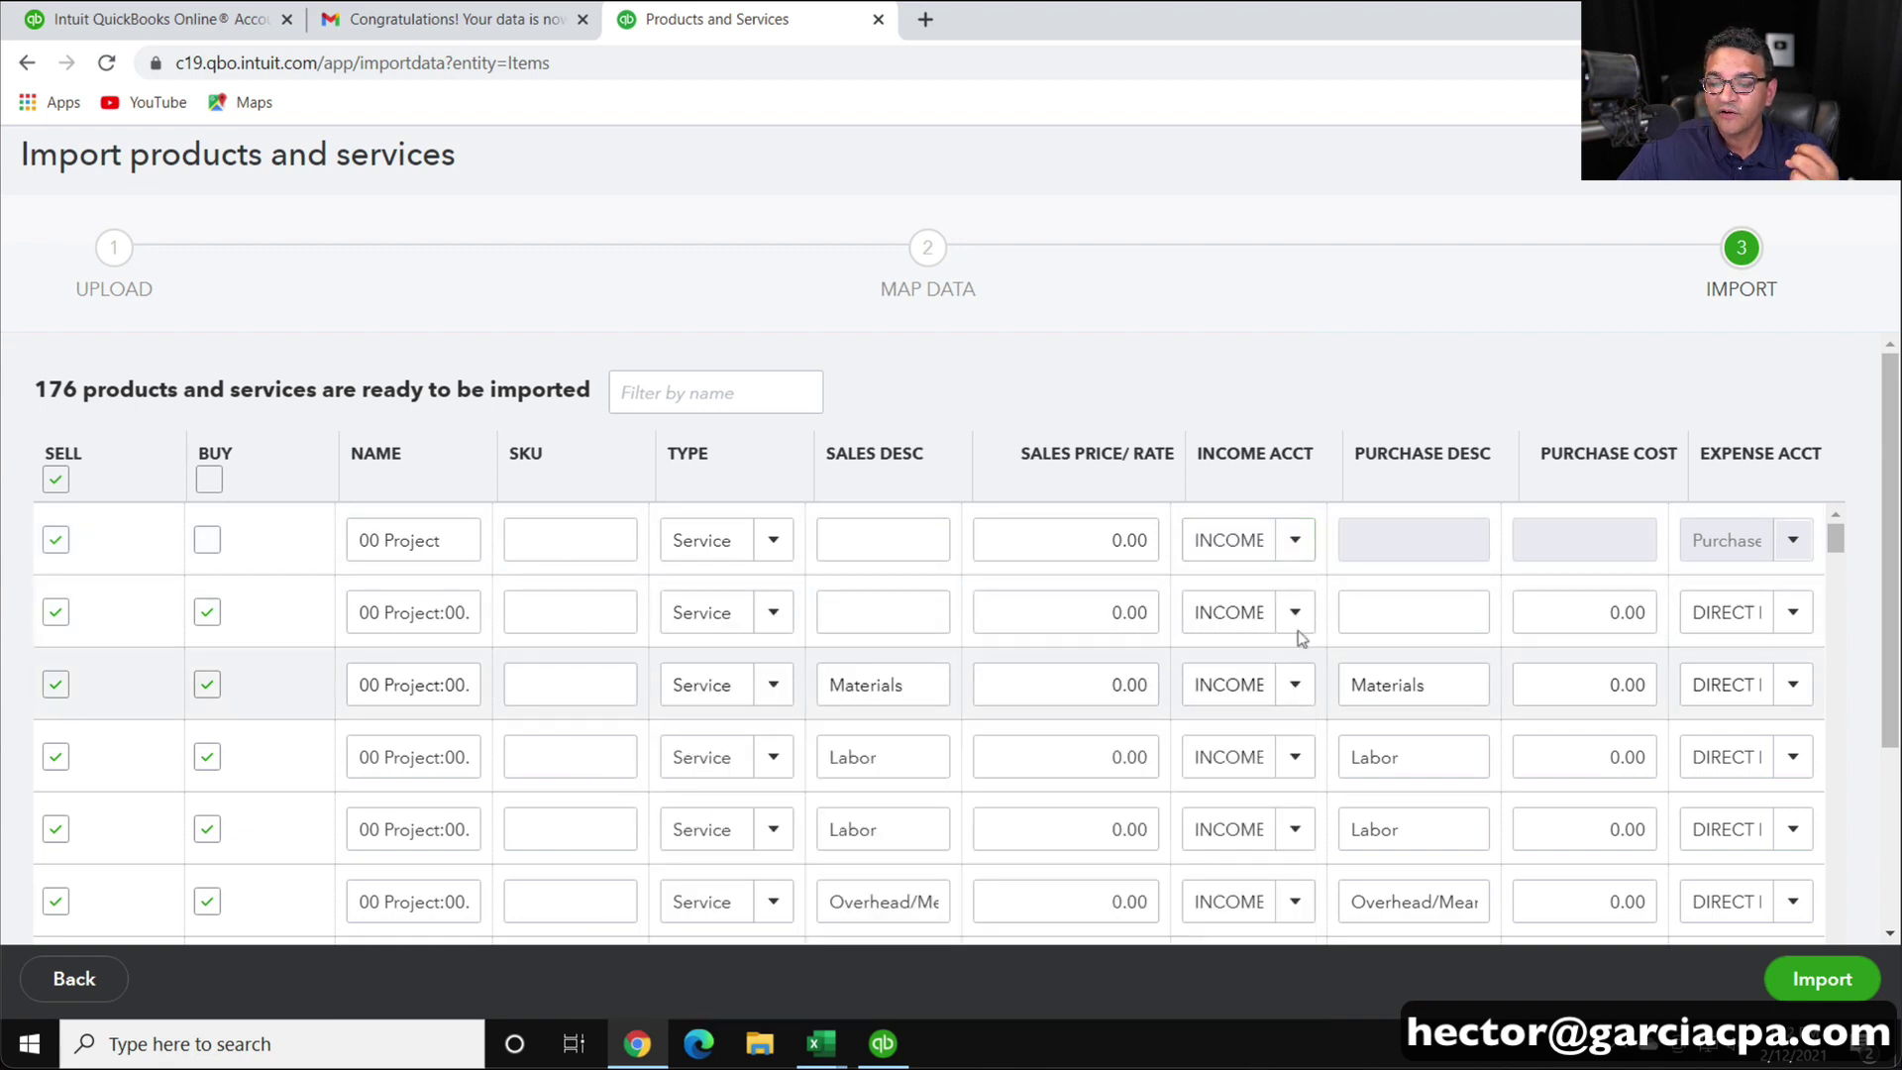
click(1292, 612)
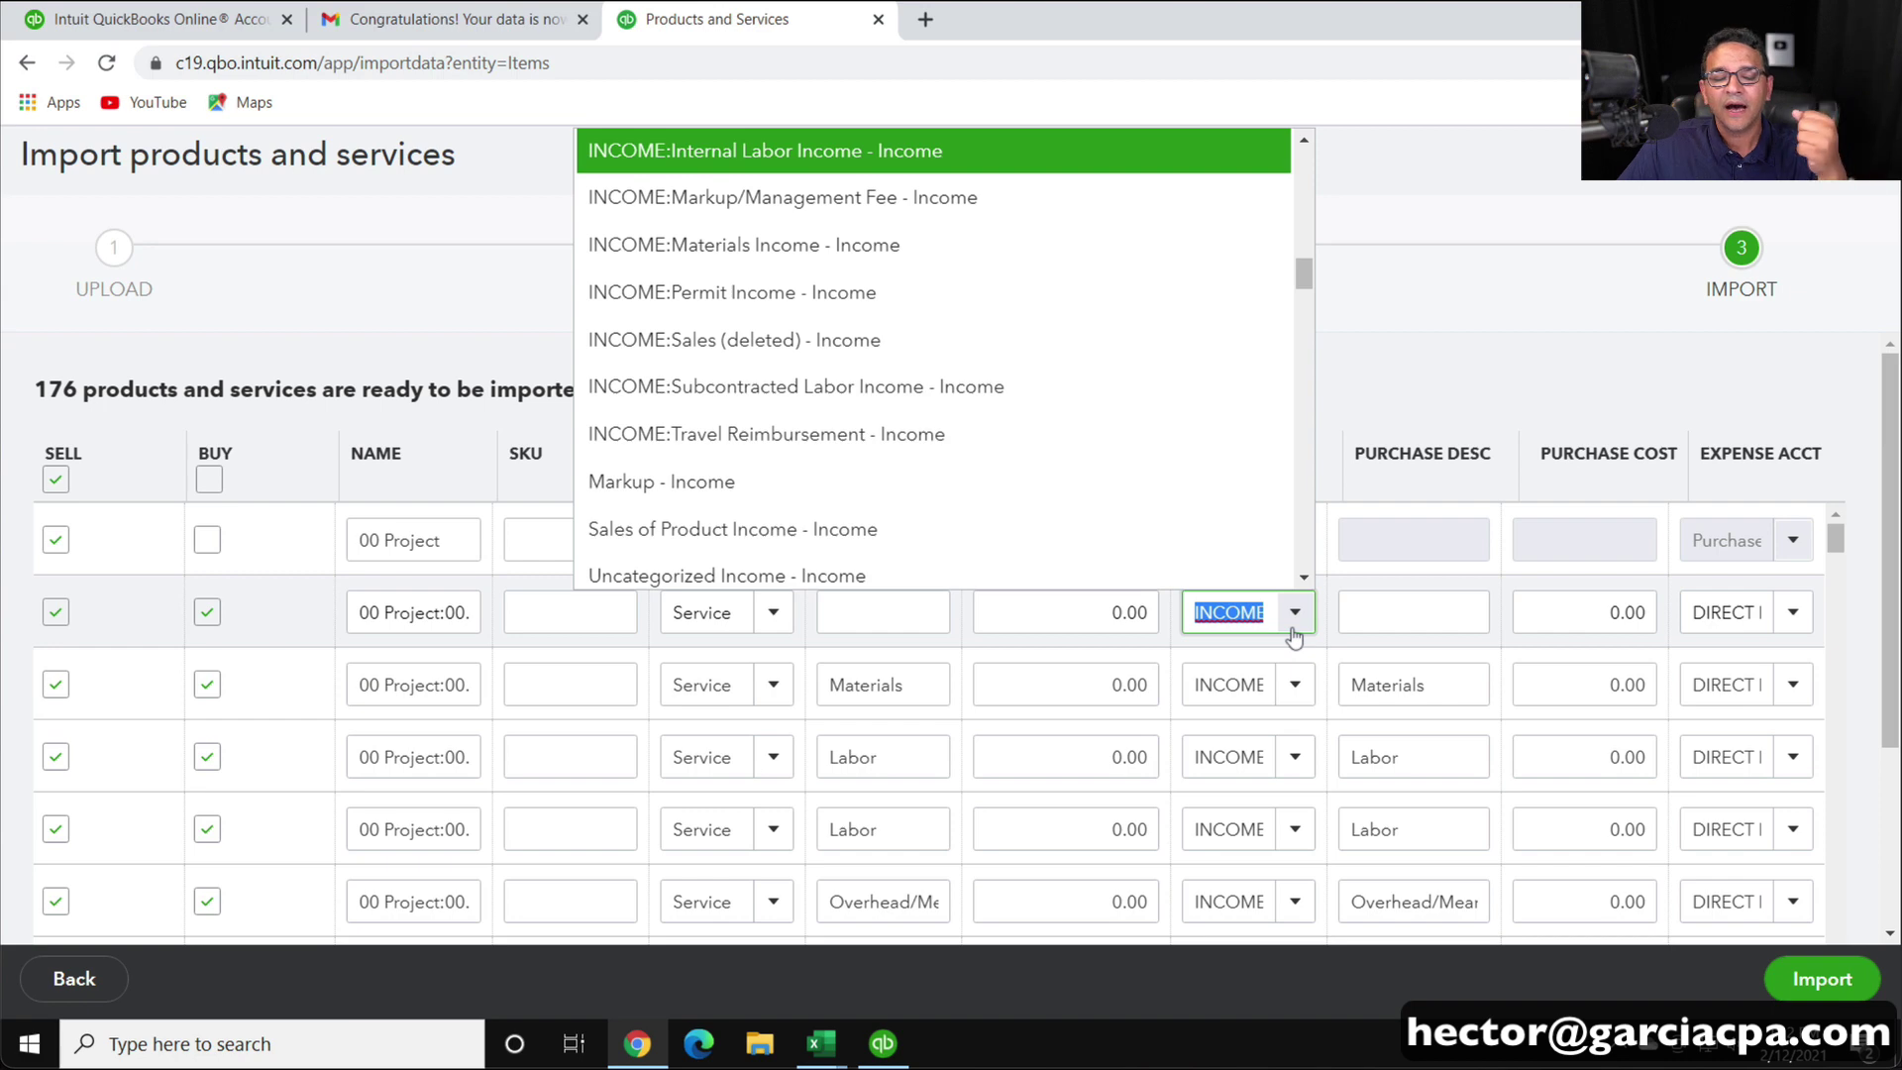
click(1295, 634)
click(1297, 755)
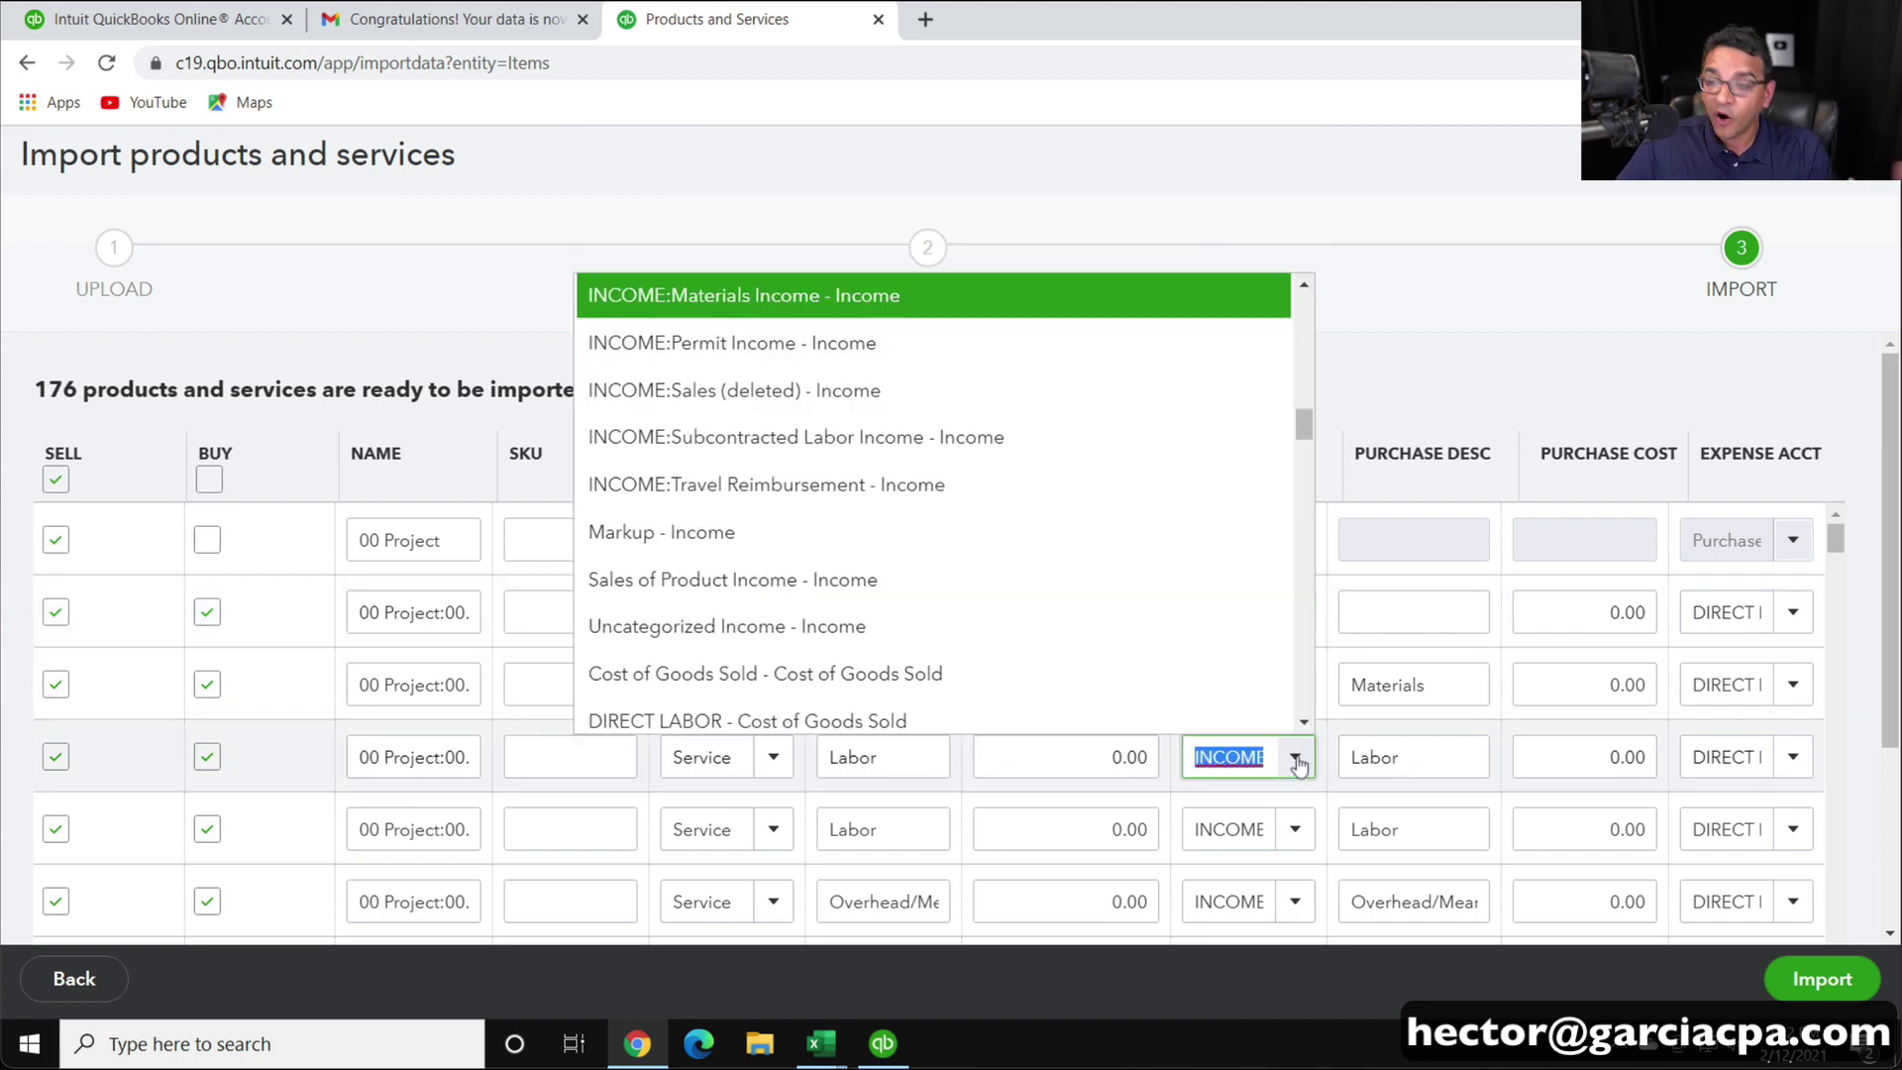
click(1297, 759)
click(1780, 757)
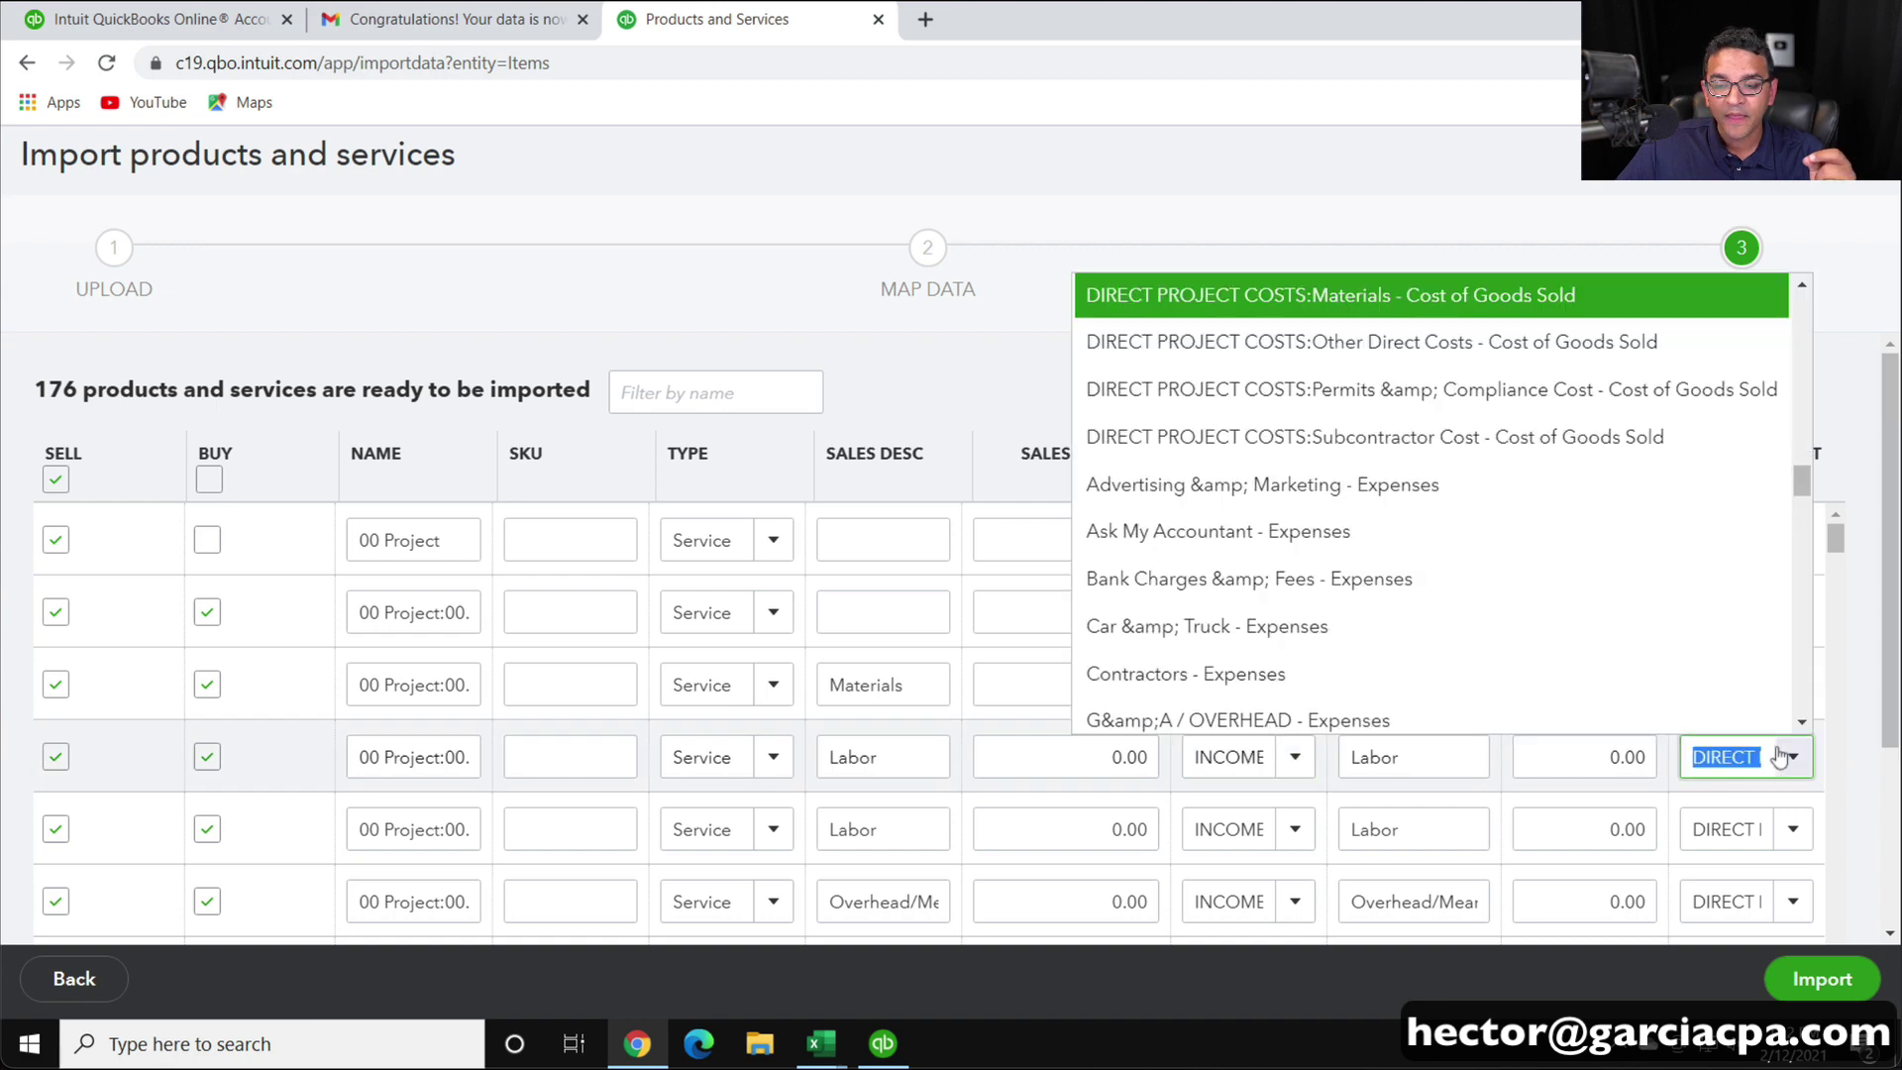
click(995, 199)
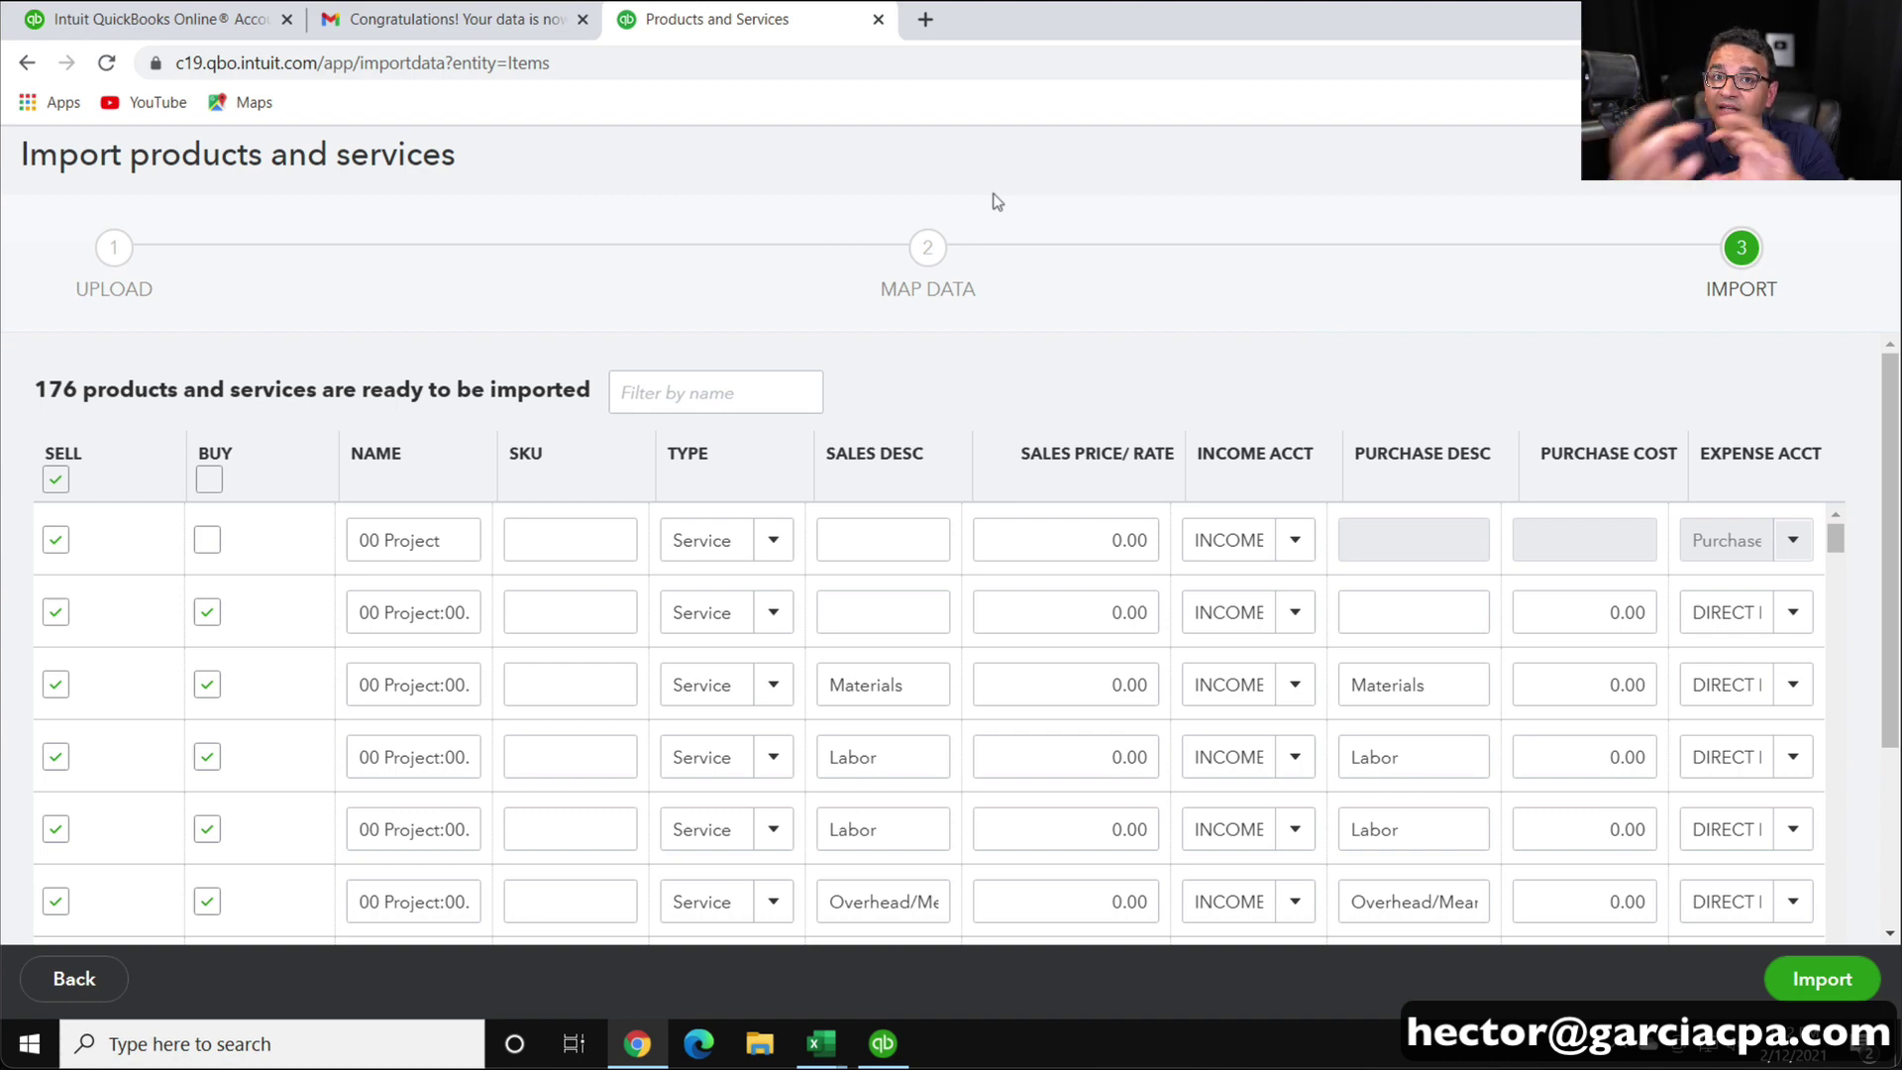
click(1823, 978)
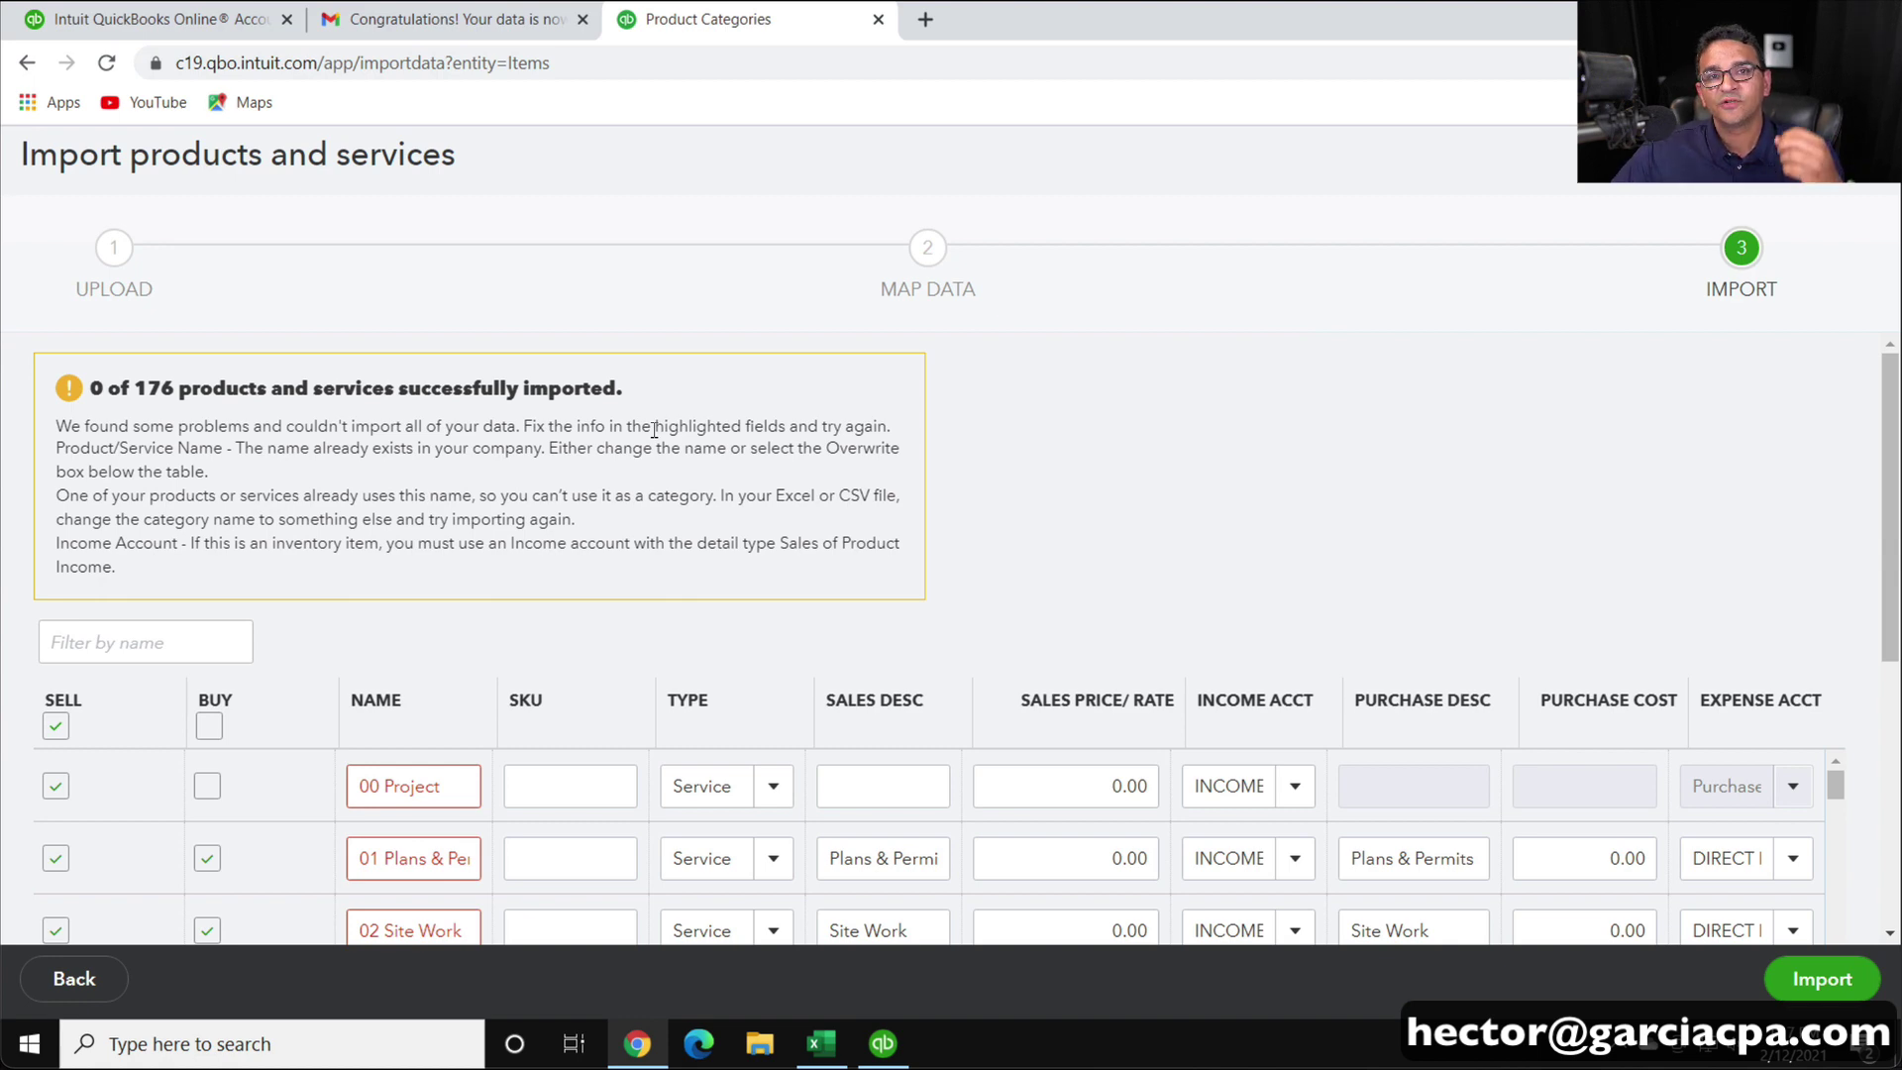
click(821, 1045)
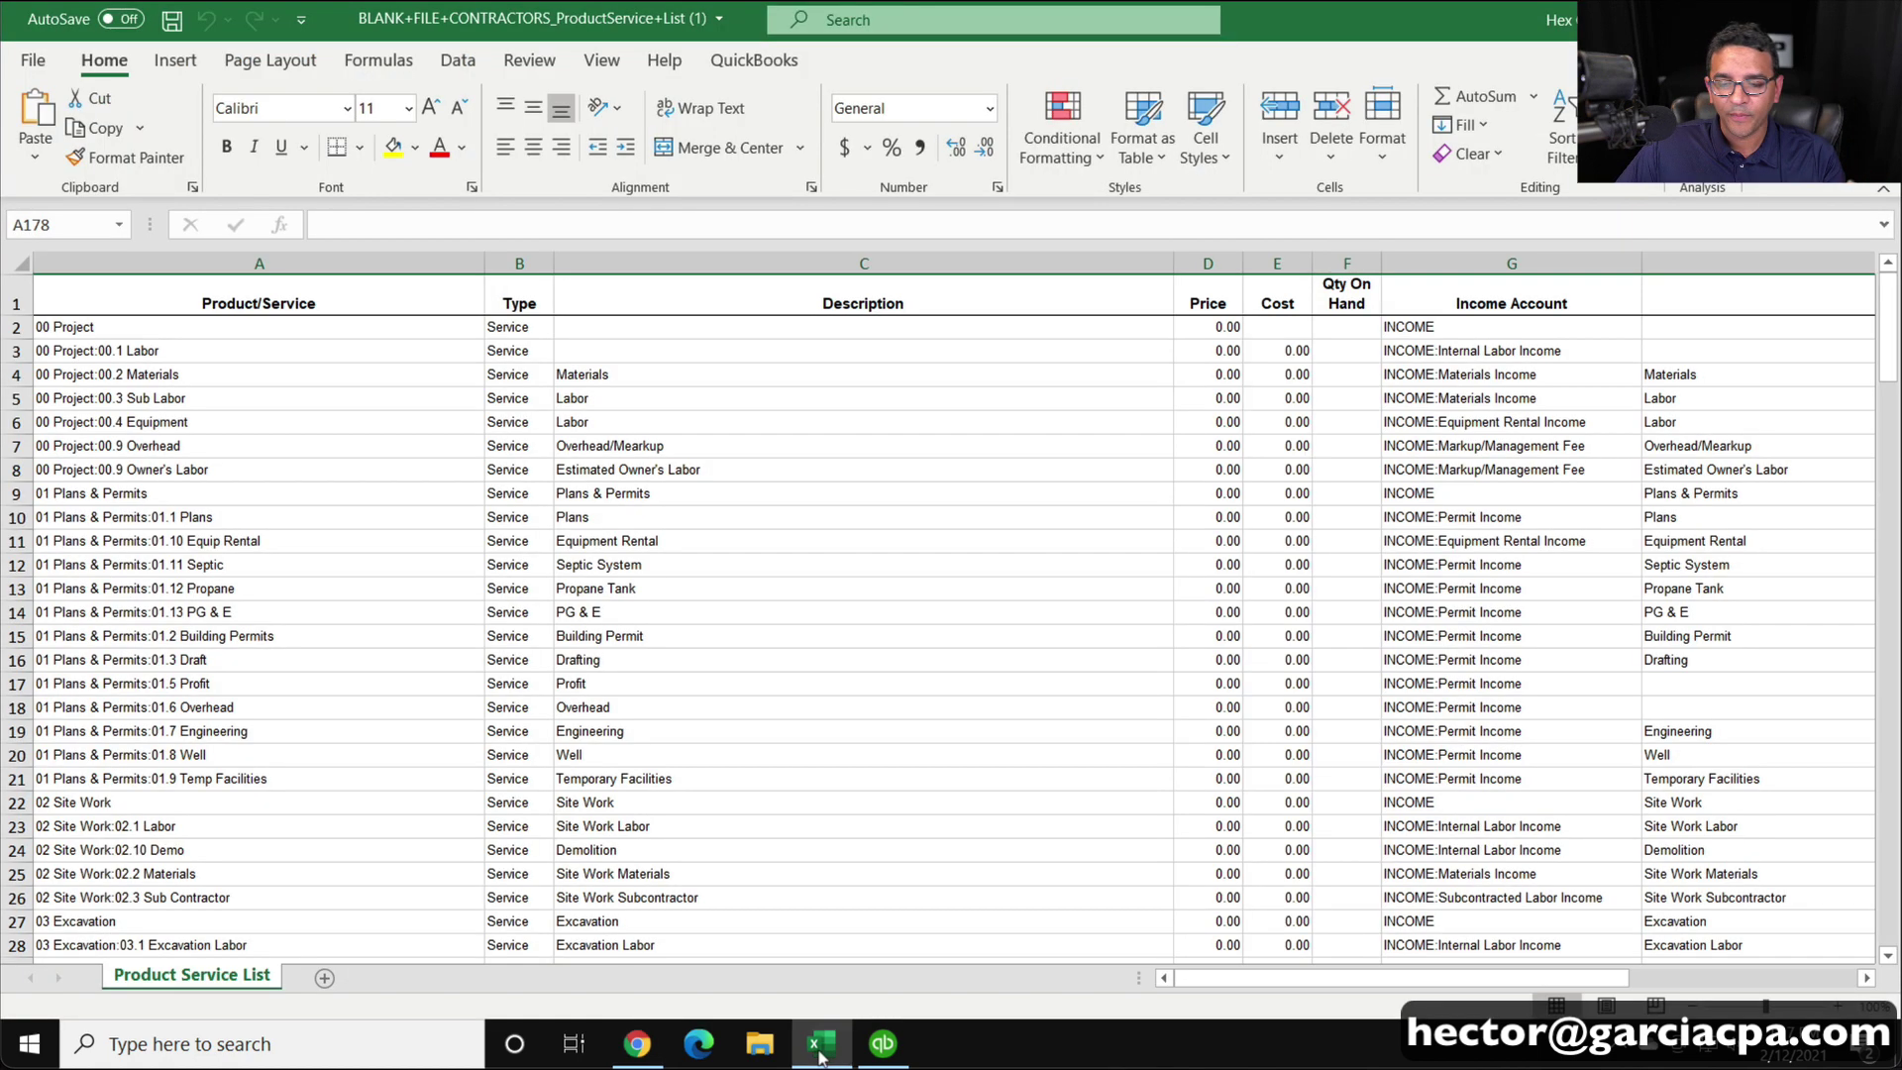
click(601, 61)
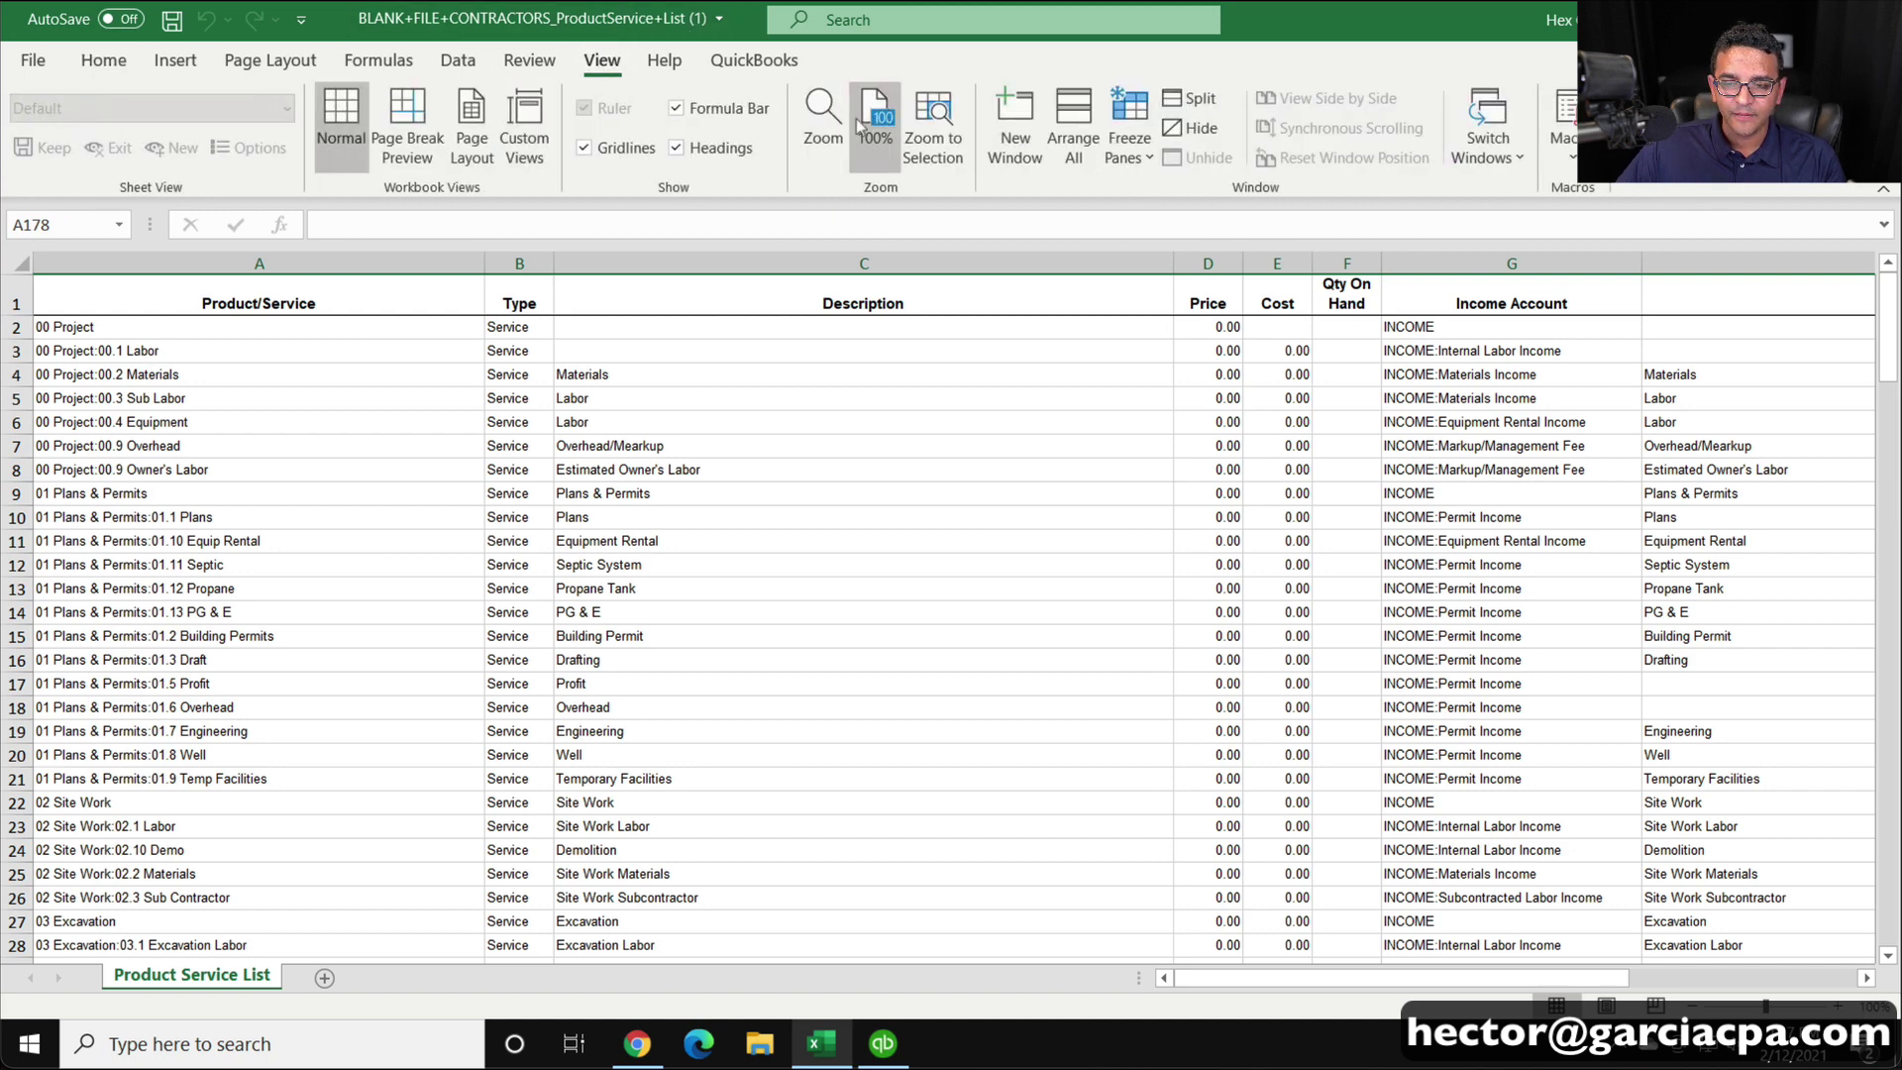
click(823, 117)
click(397, 410)
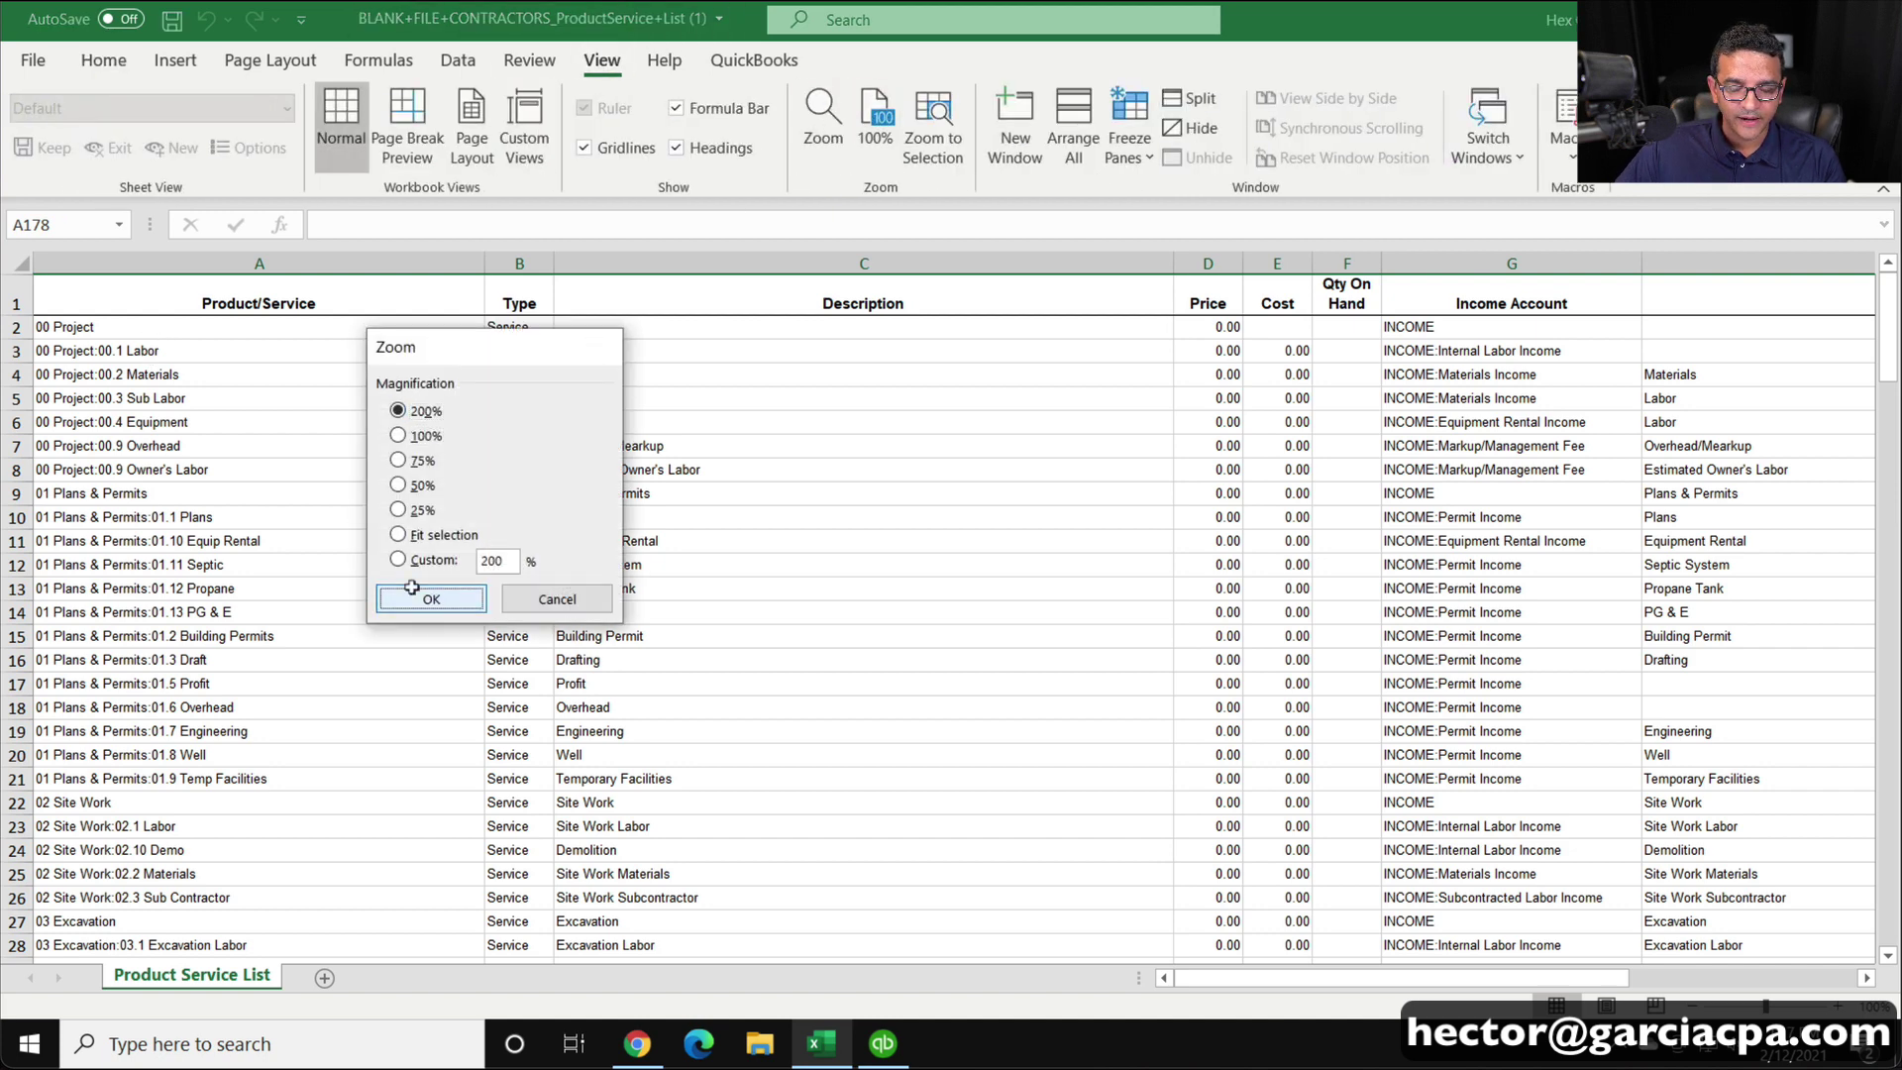
click(411, 588)
click(442, 493)
scroll(269, 464, up, 20)
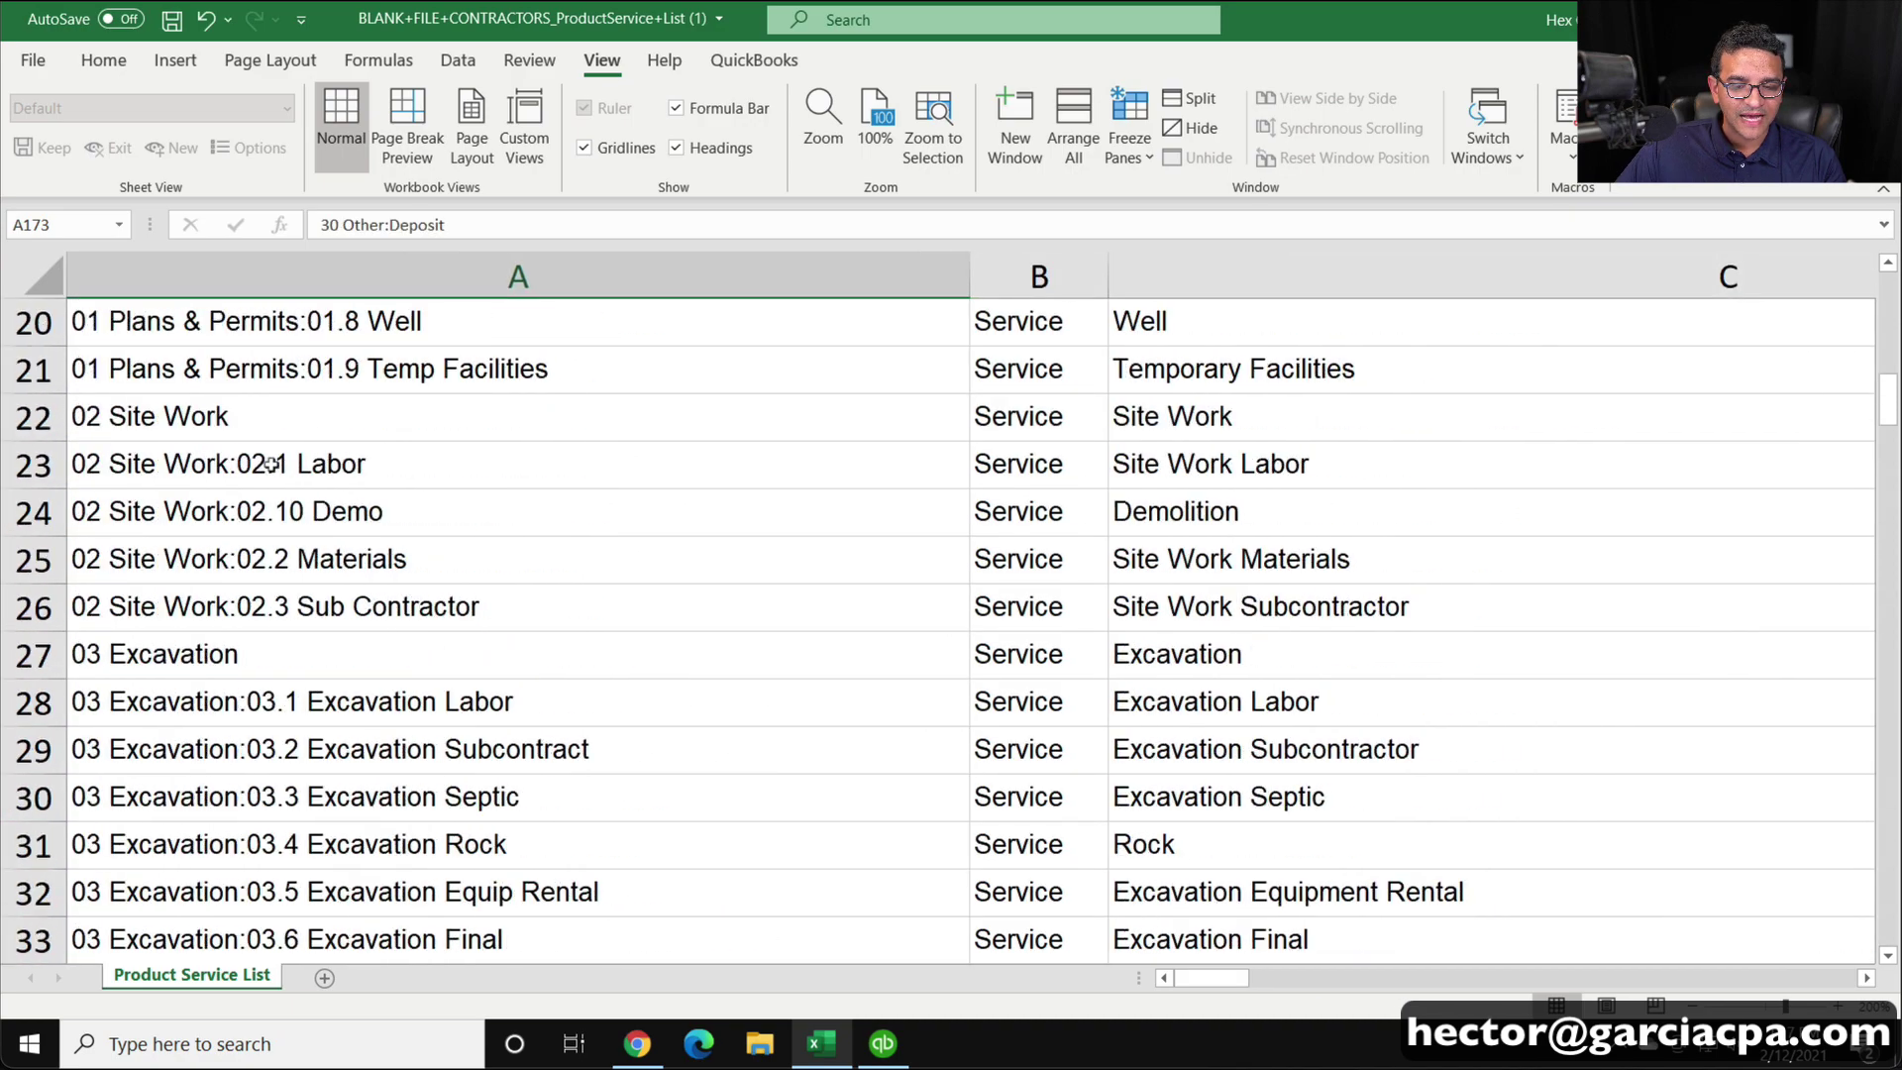
scroll(258, 451, up, 6)
click(149, 446)
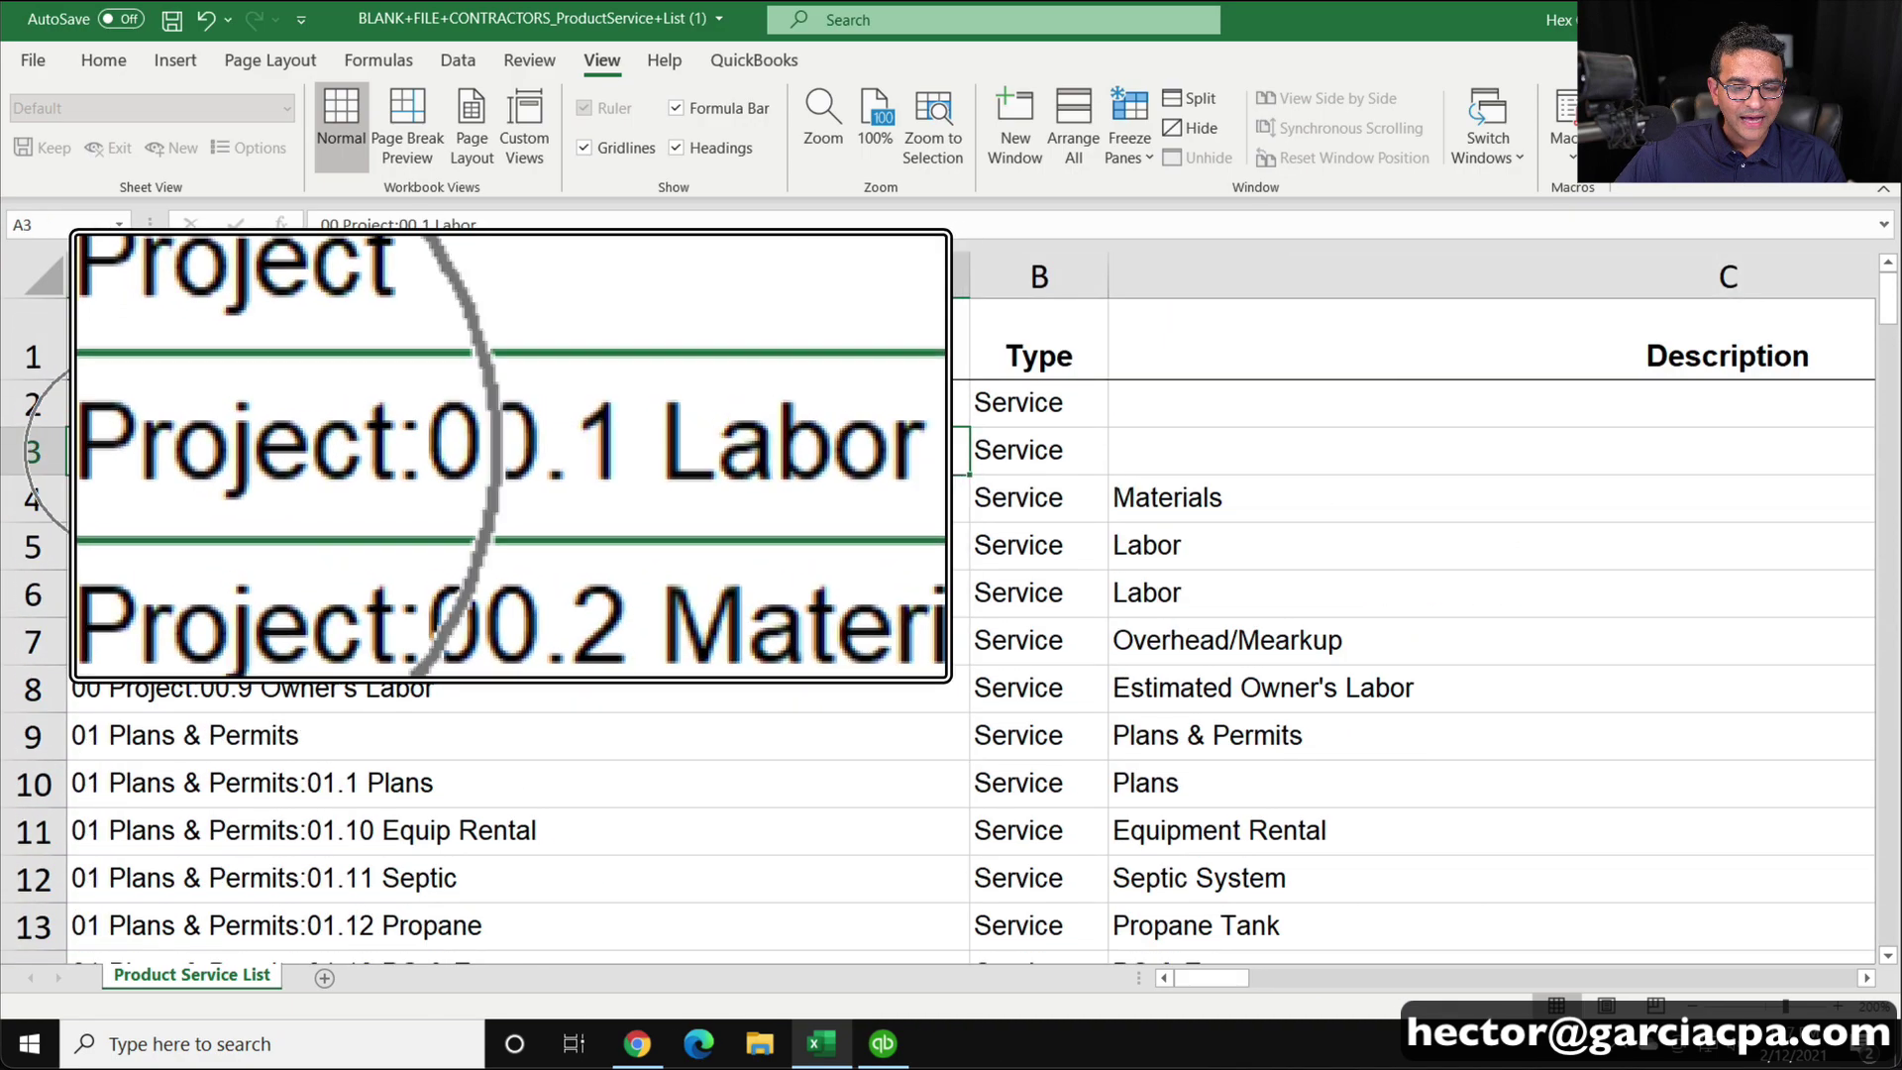
double_click(186, 449)
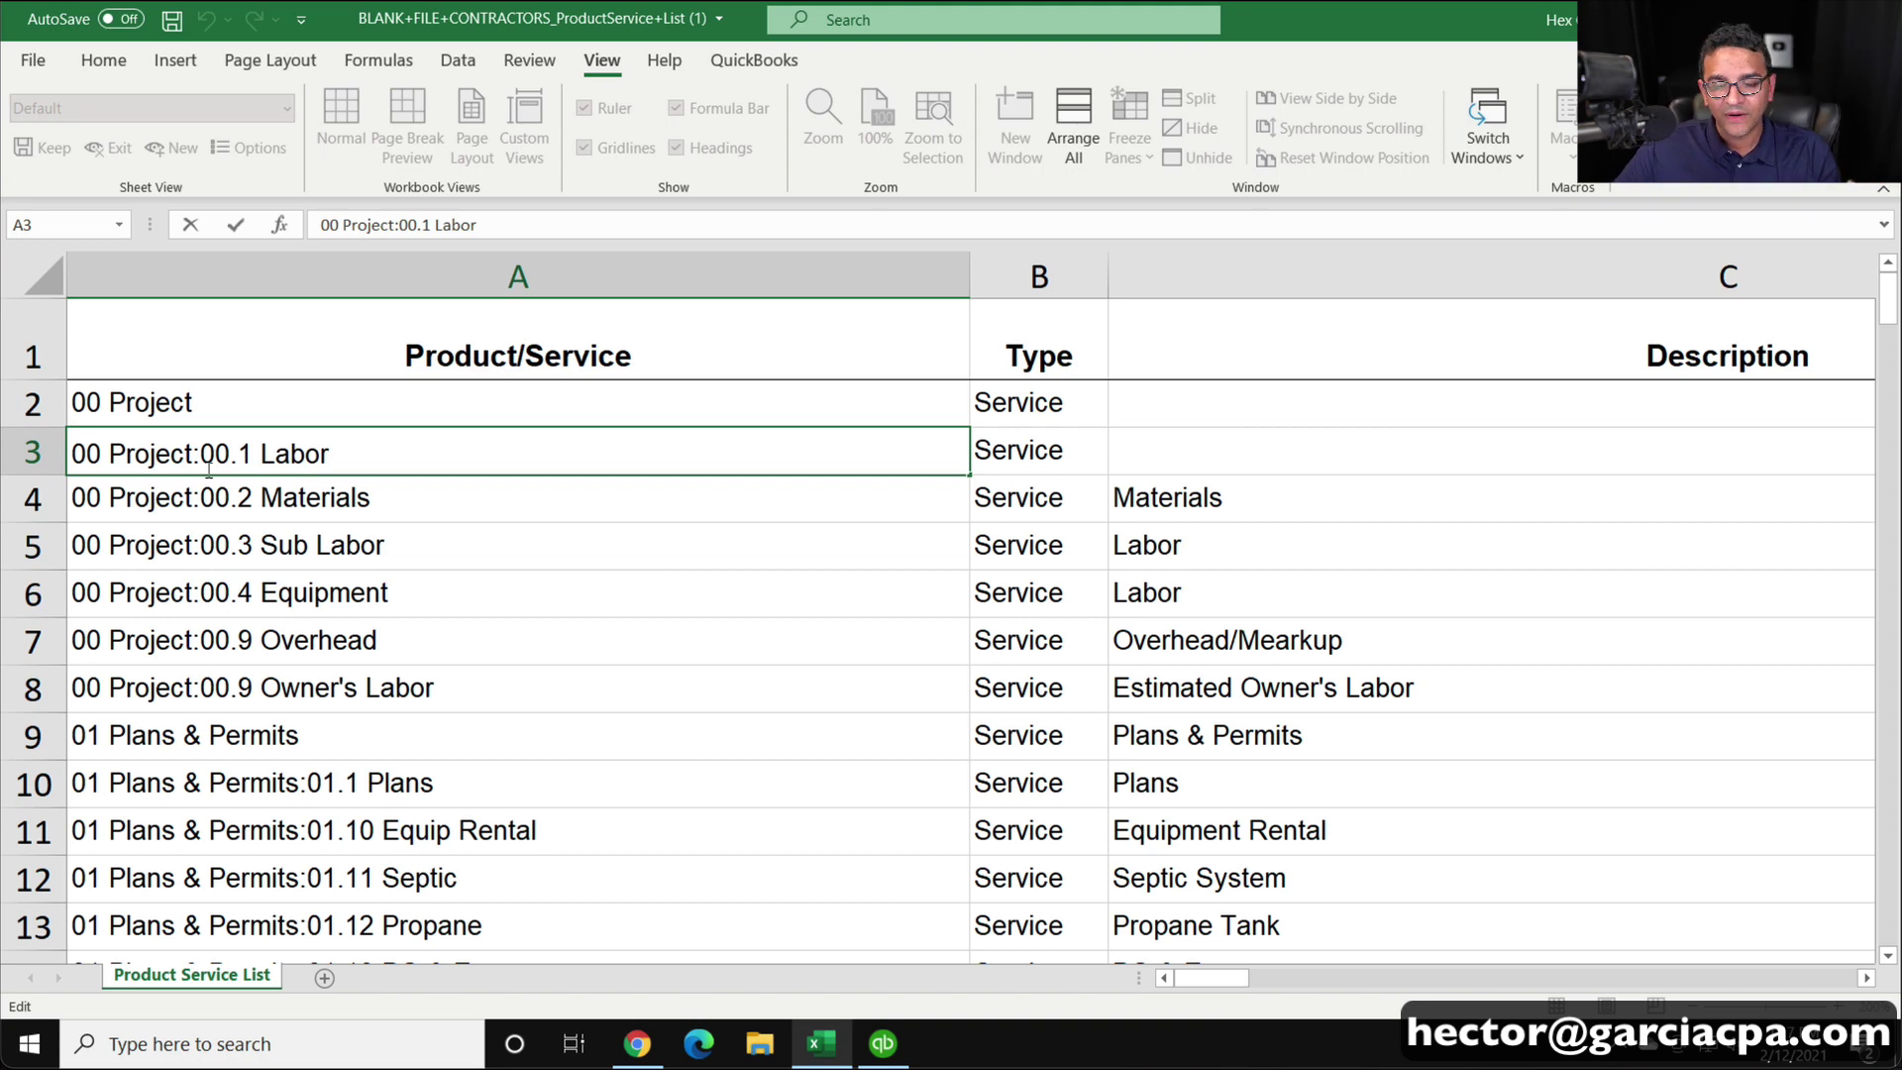
click(273, 505)
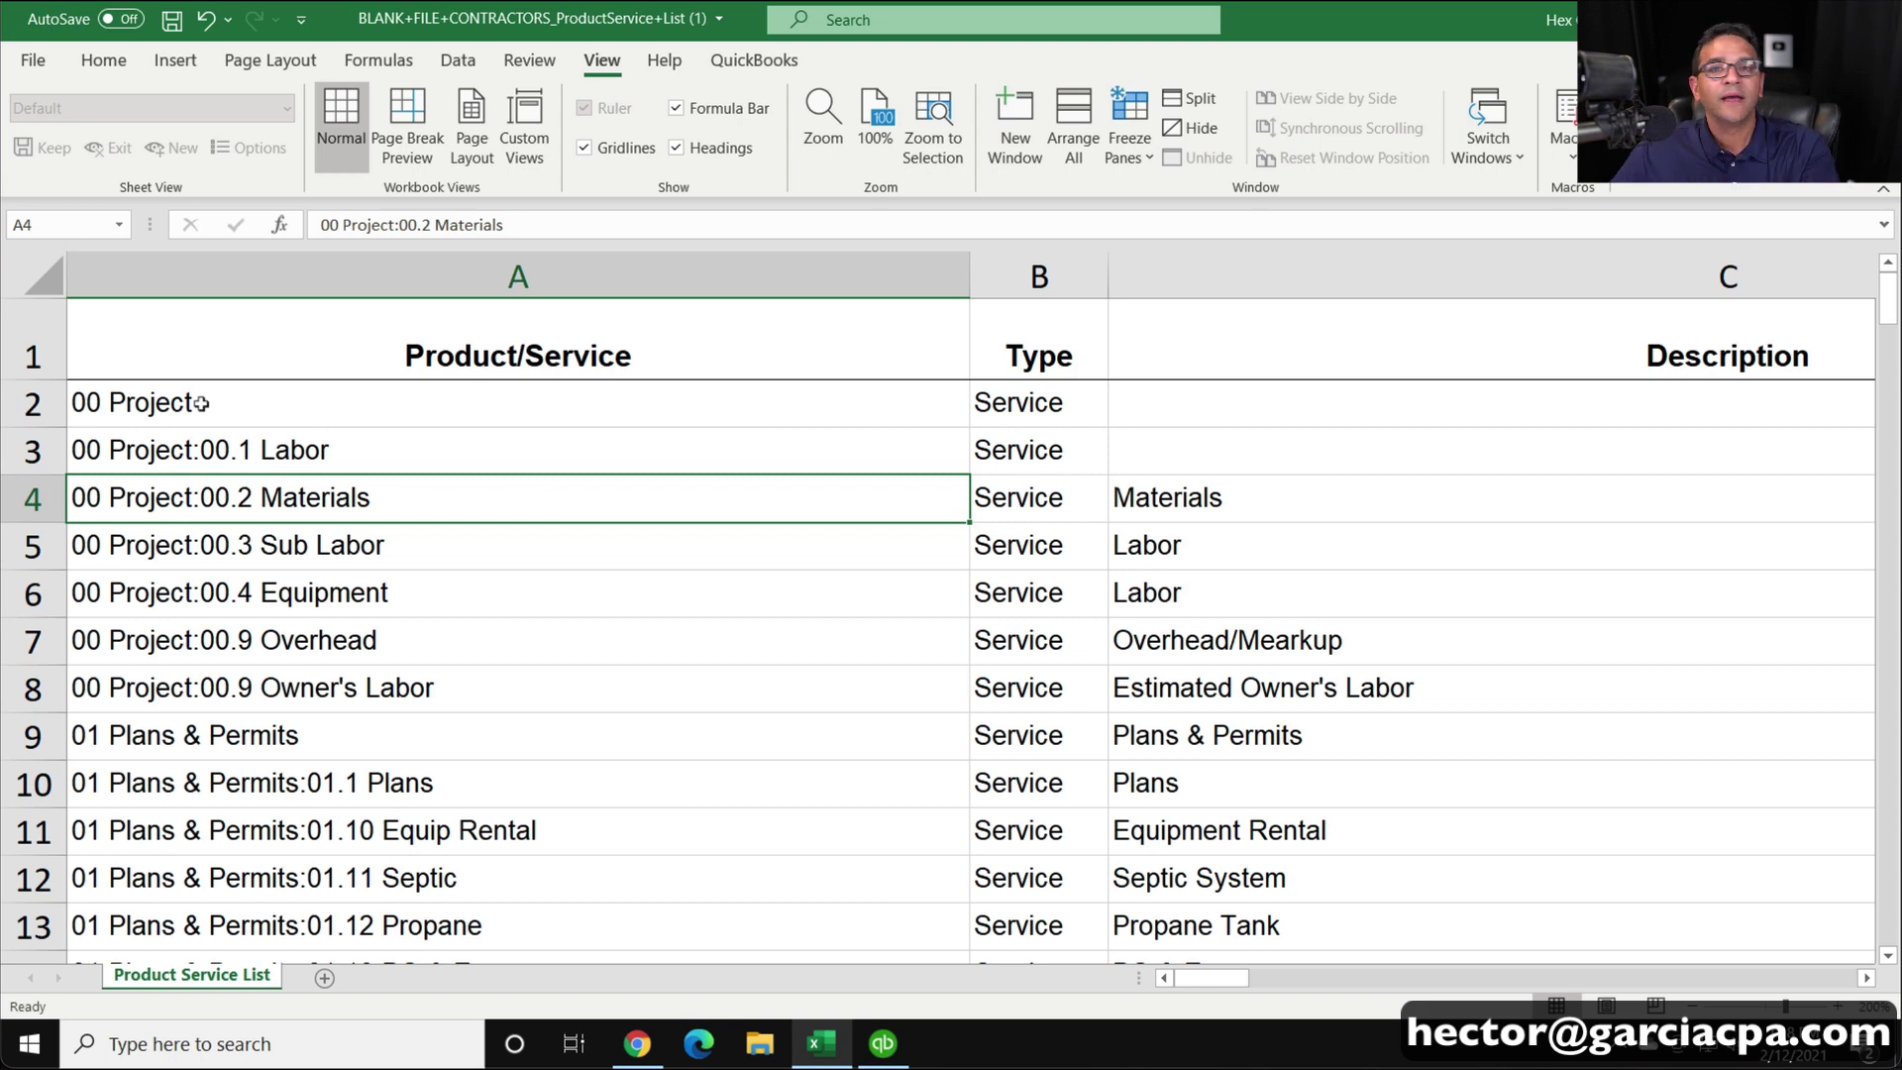
click(635, 1044)
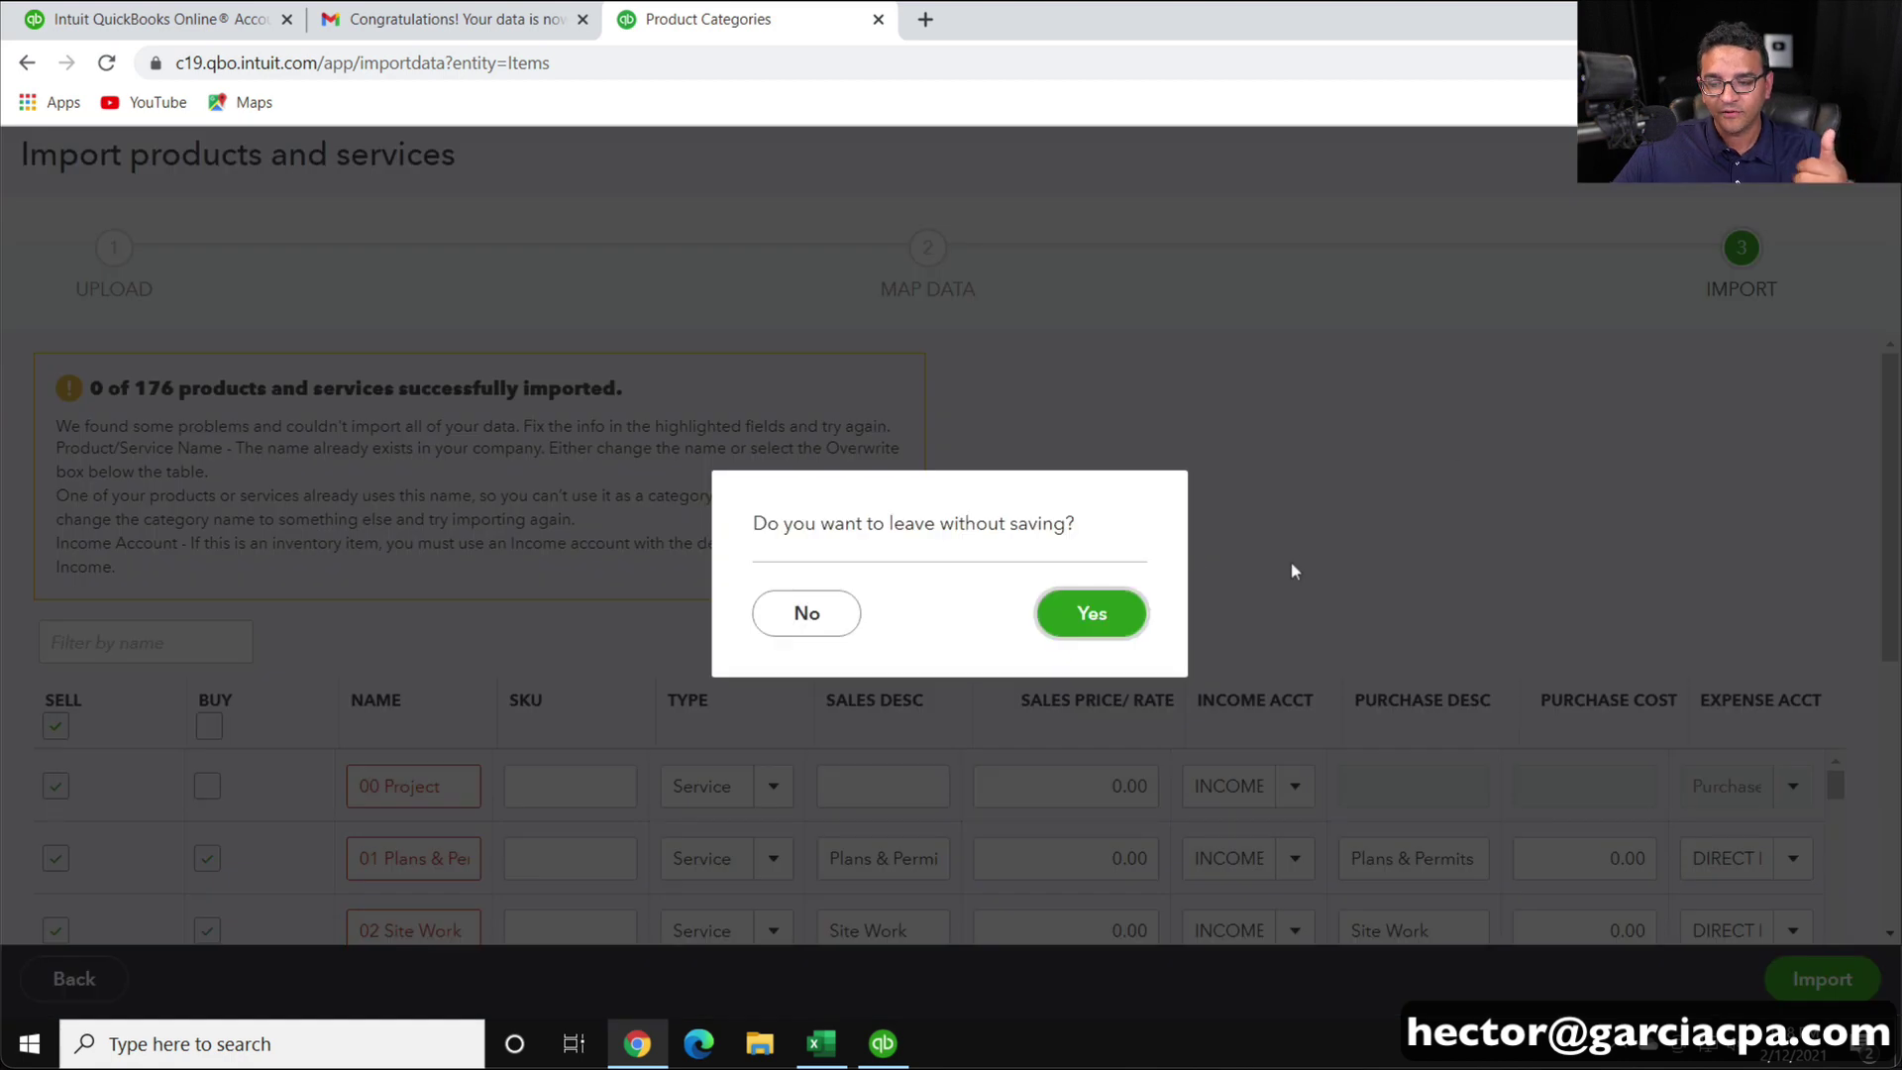
Step: Select all items in Products and Services and batch-make them inactive
click(1116, 615)
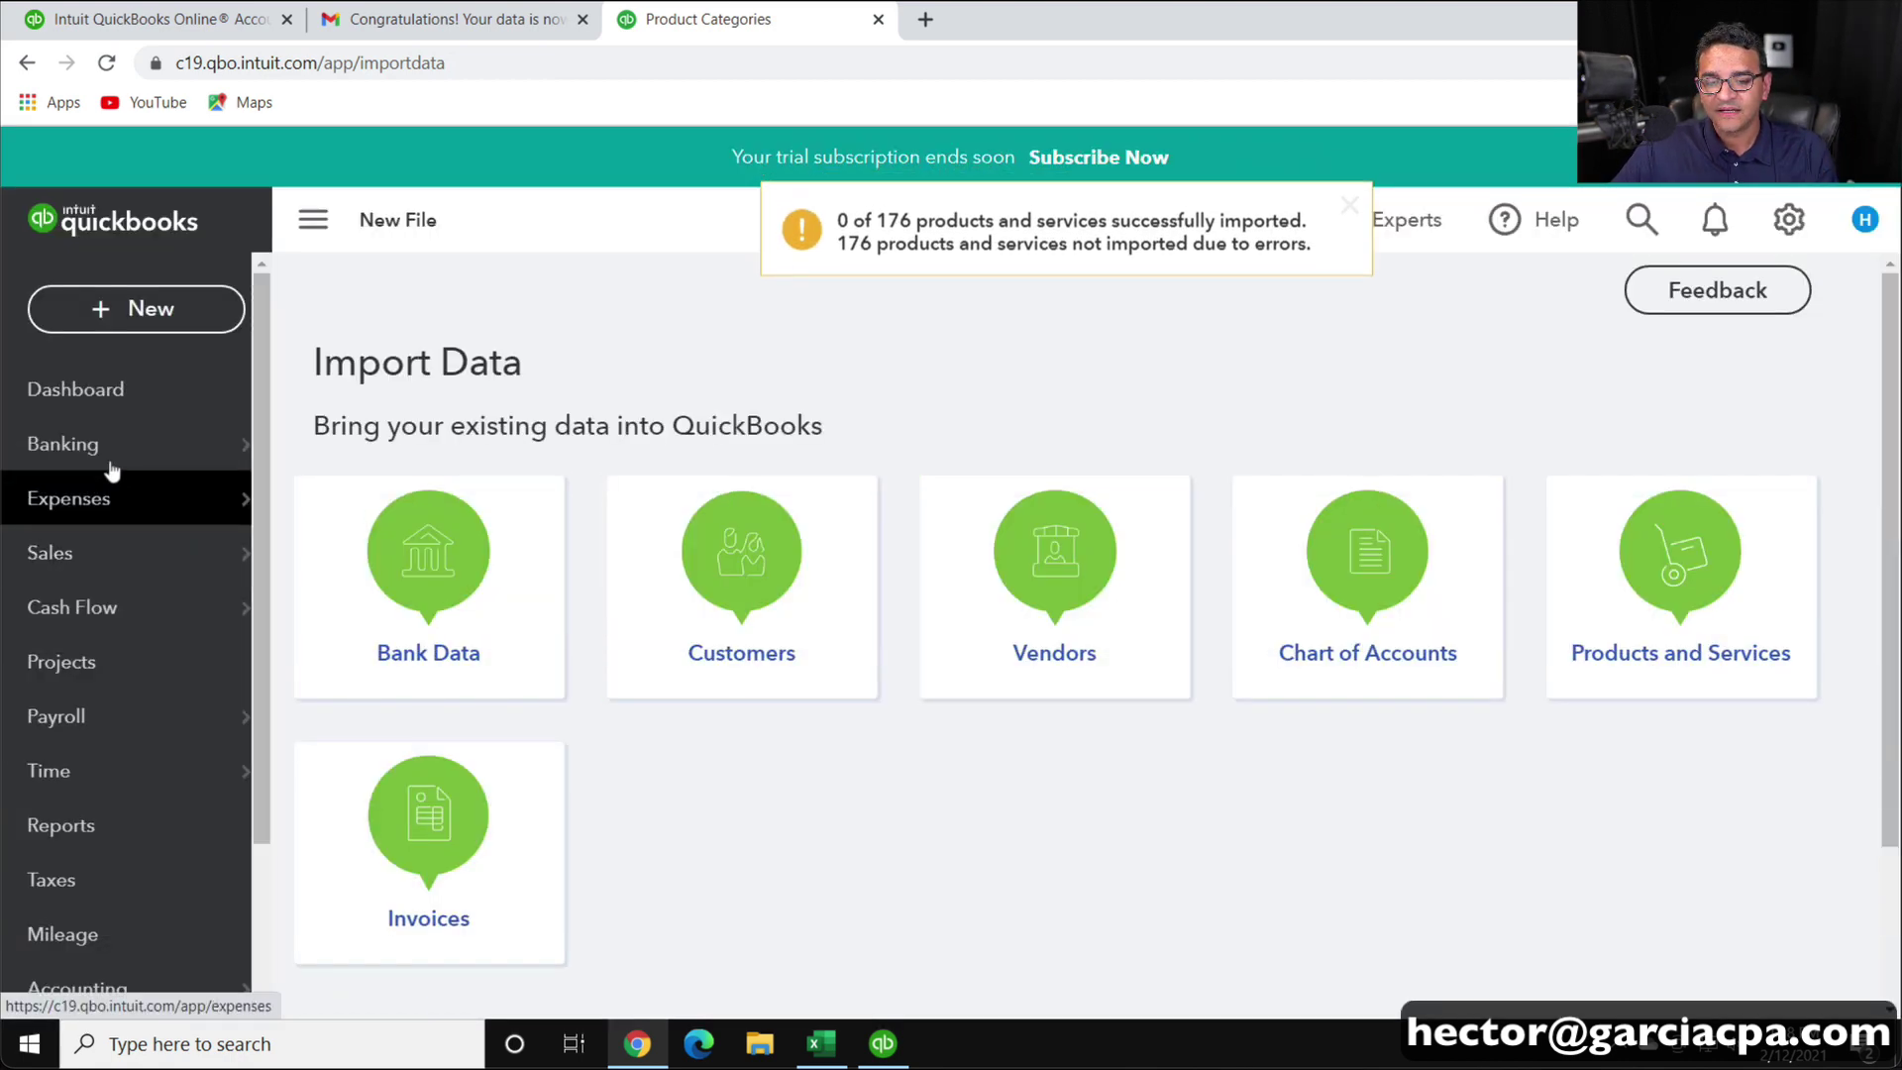
mouse_move(104, 498)
mouse_move(217, 552)
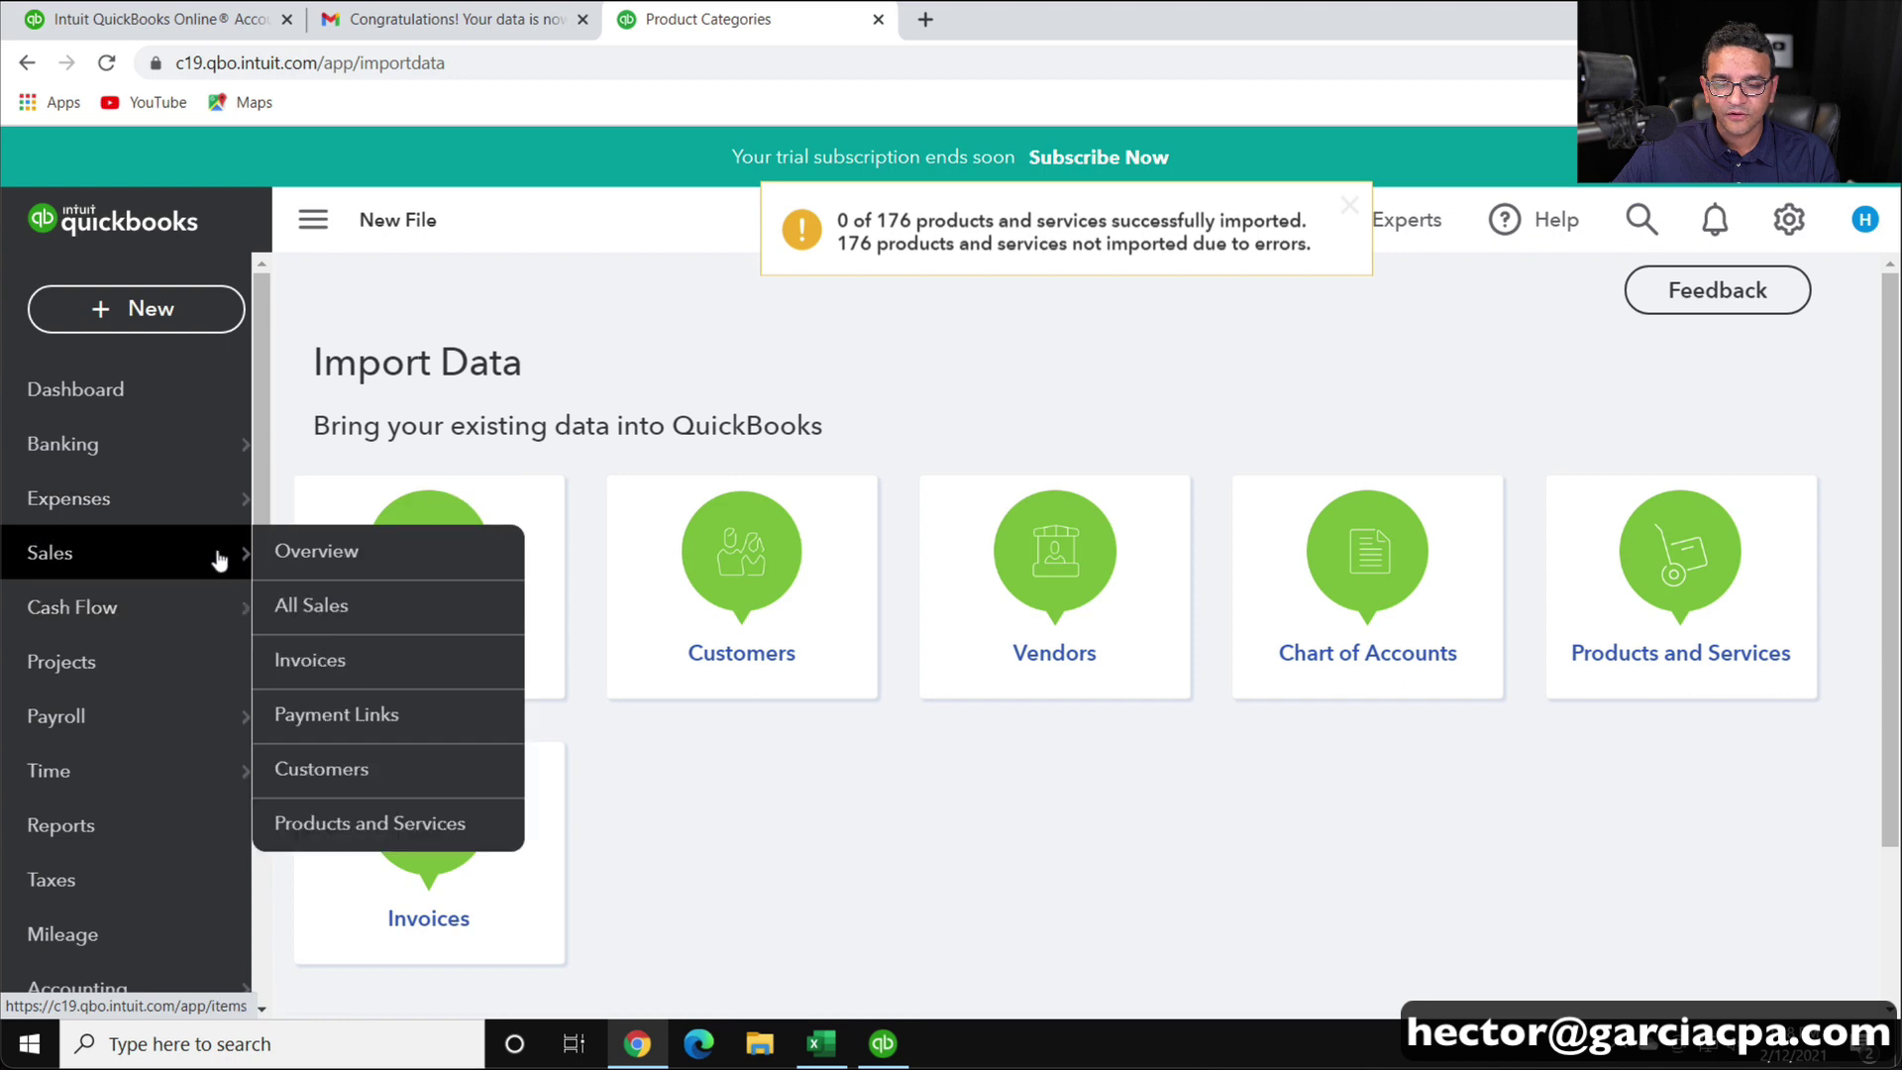
click(358, 814)
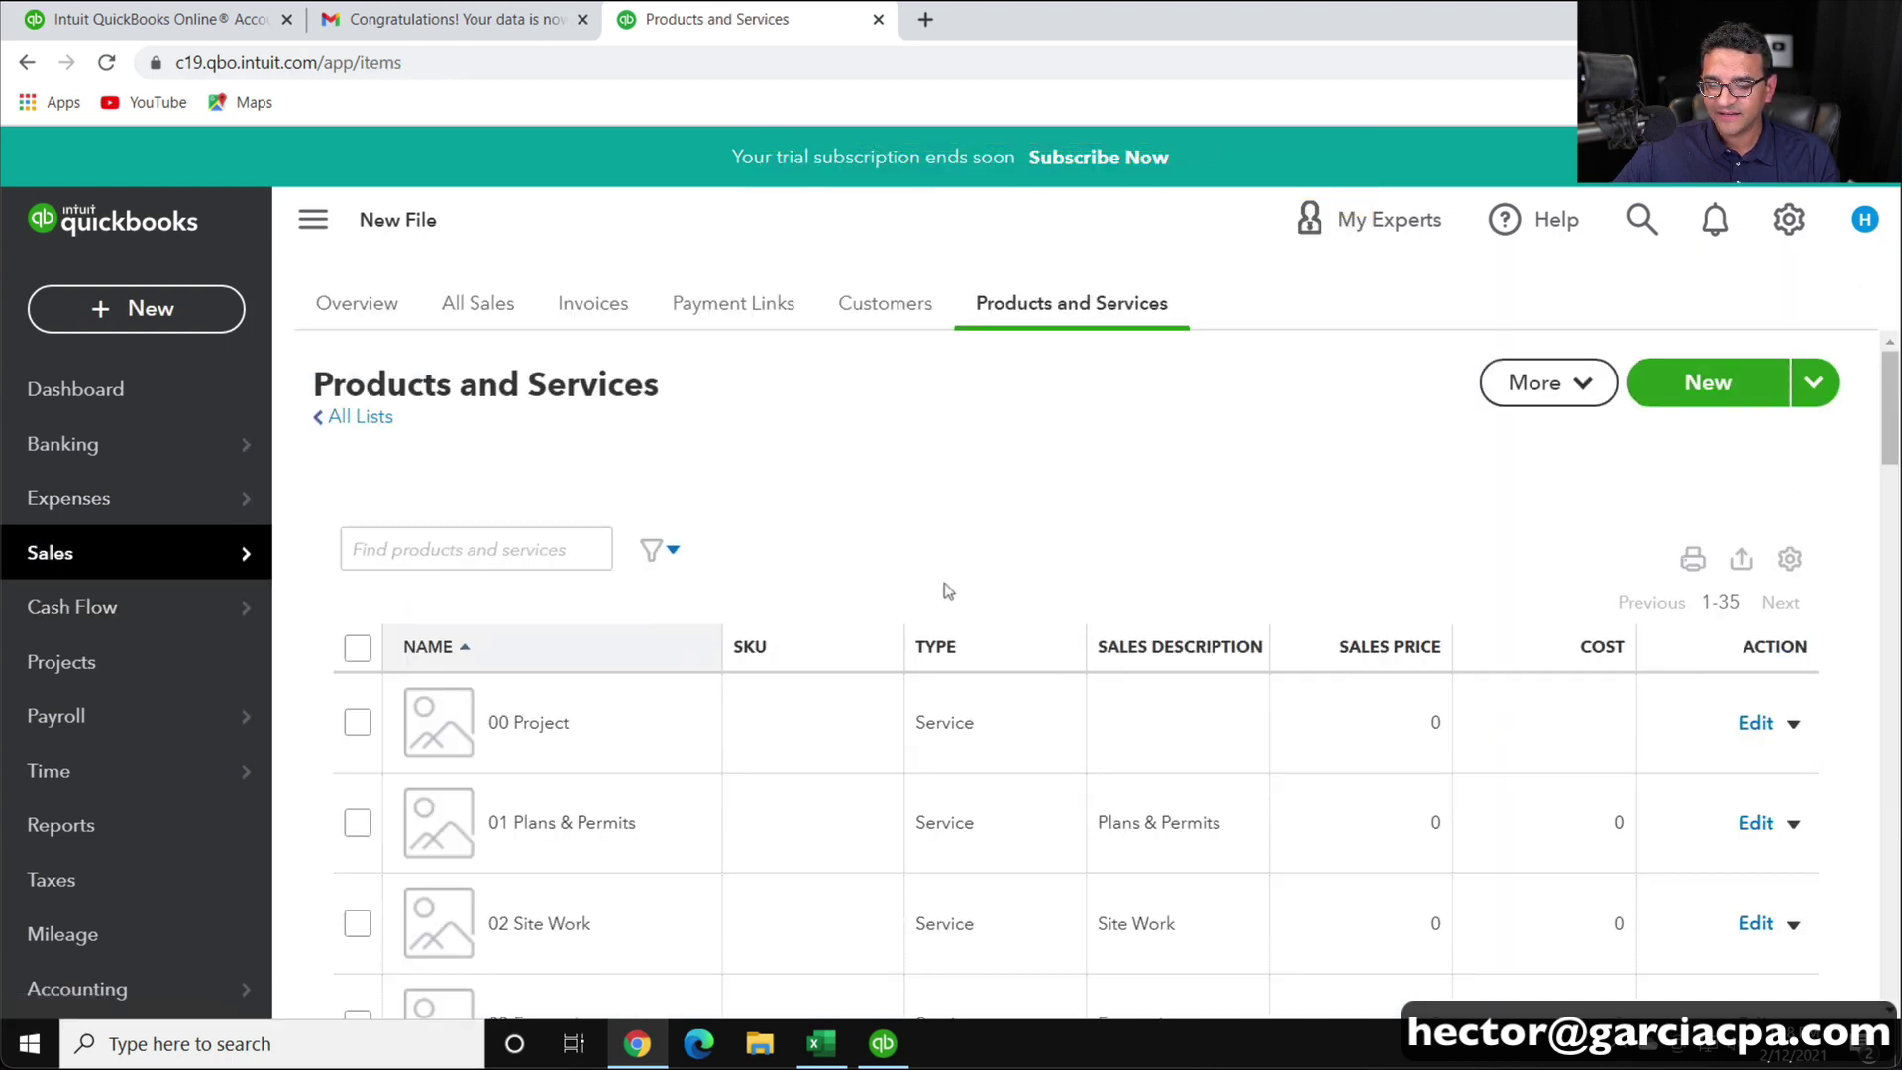
scroll(1011, 546, down, 1)
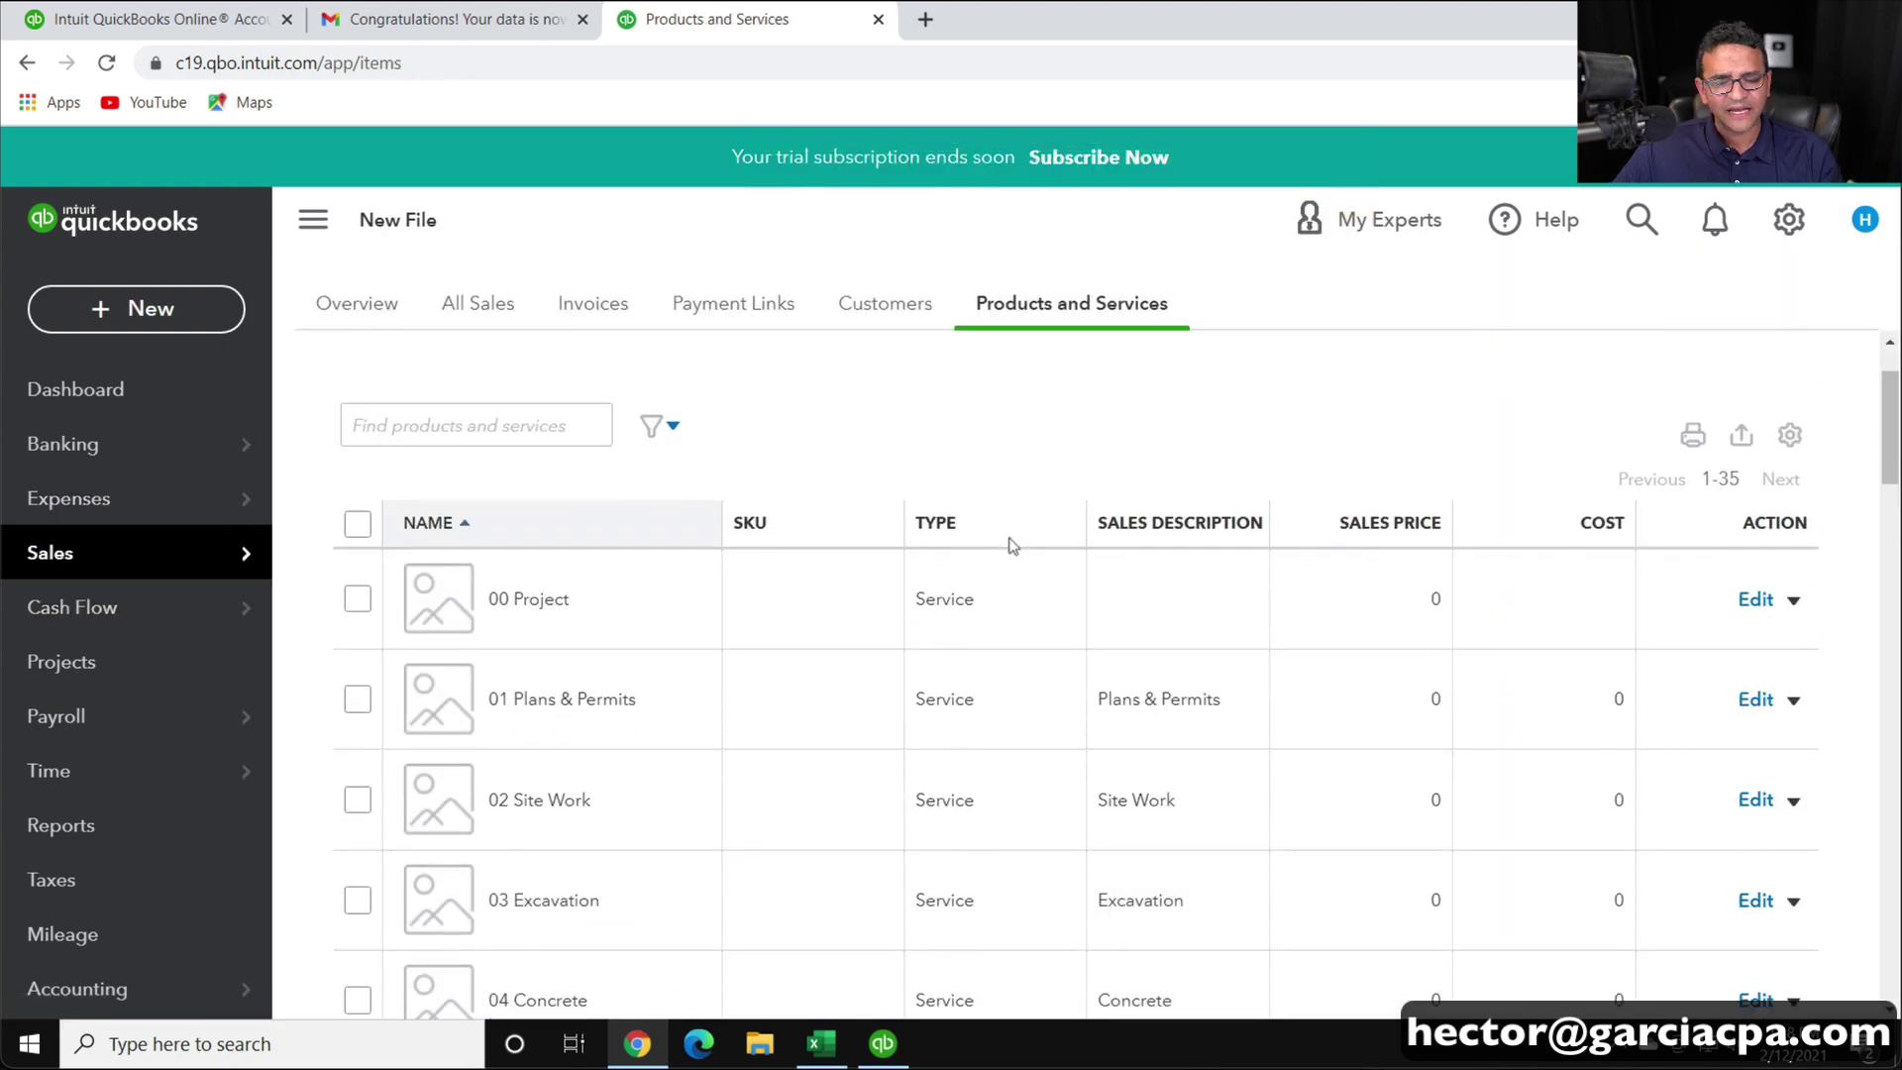
click(358, 524)
click(1773, 433)
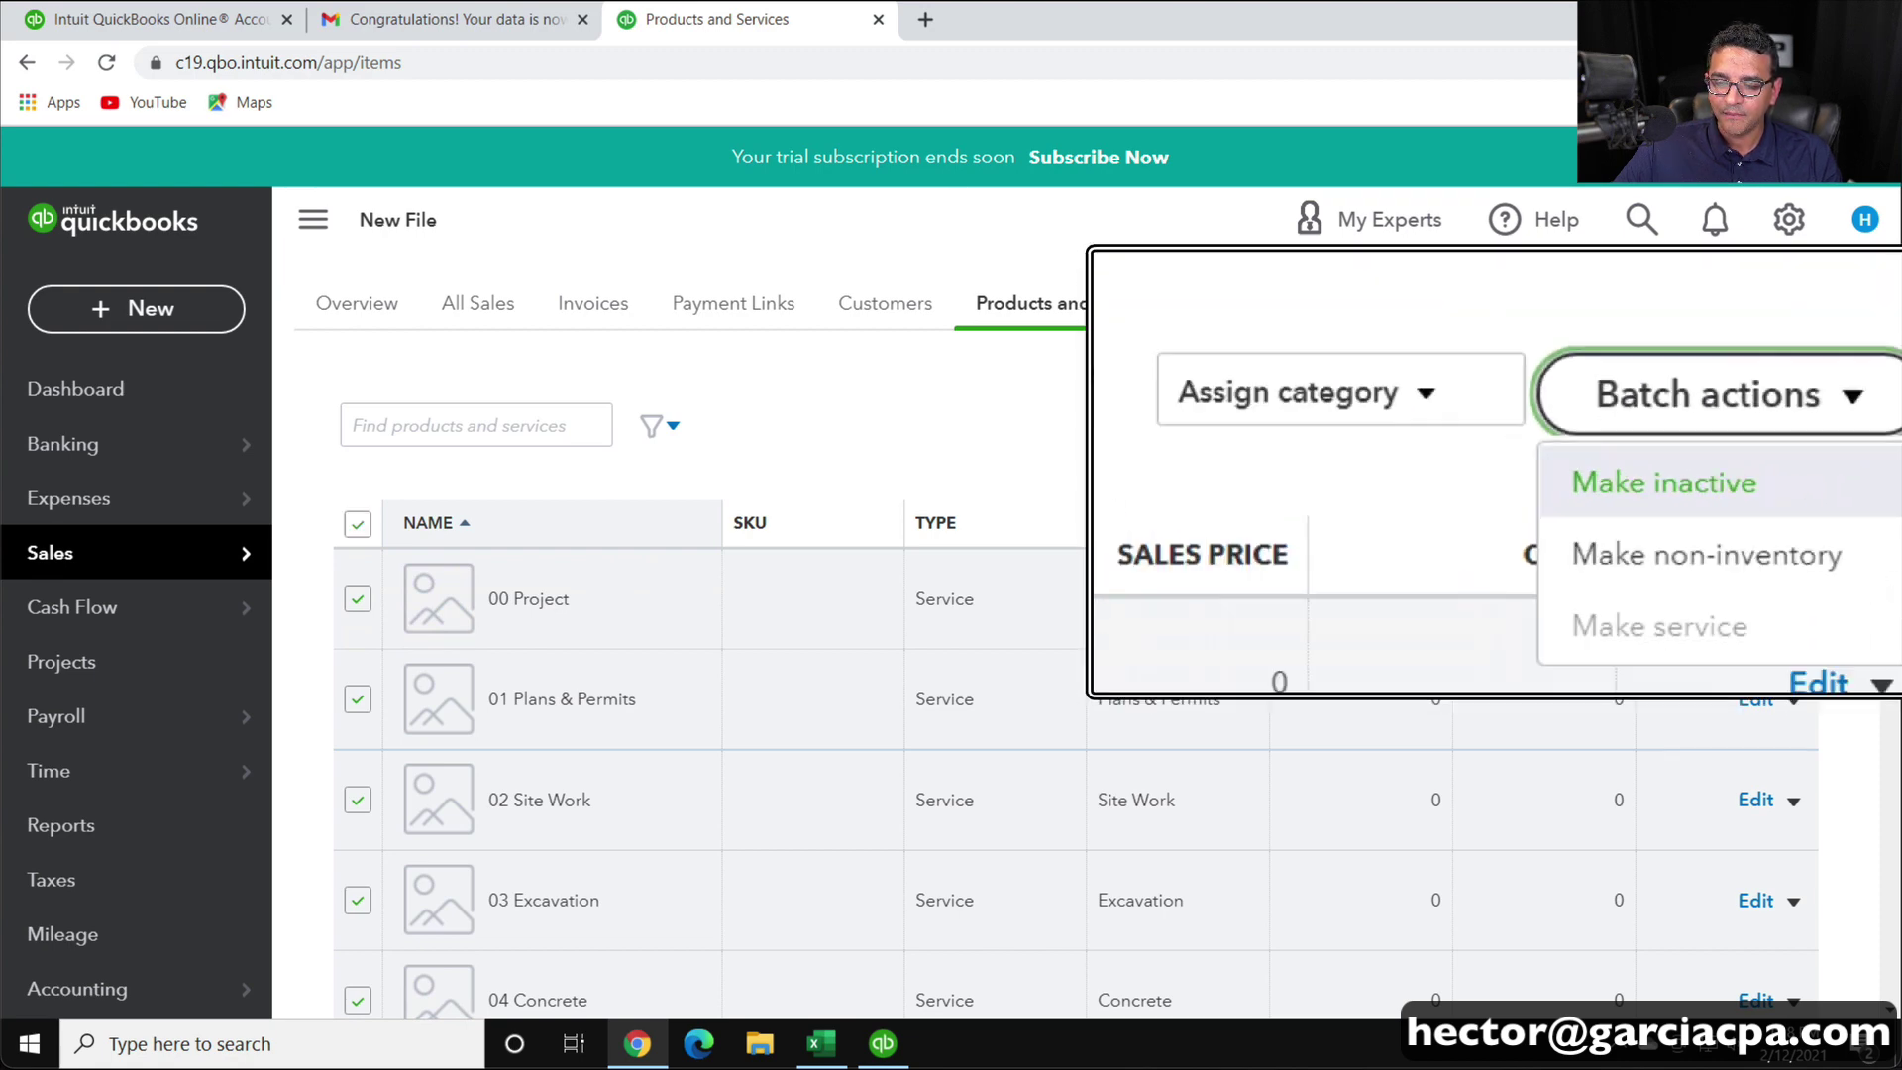
click(1671, 484)
click(1102, 620)
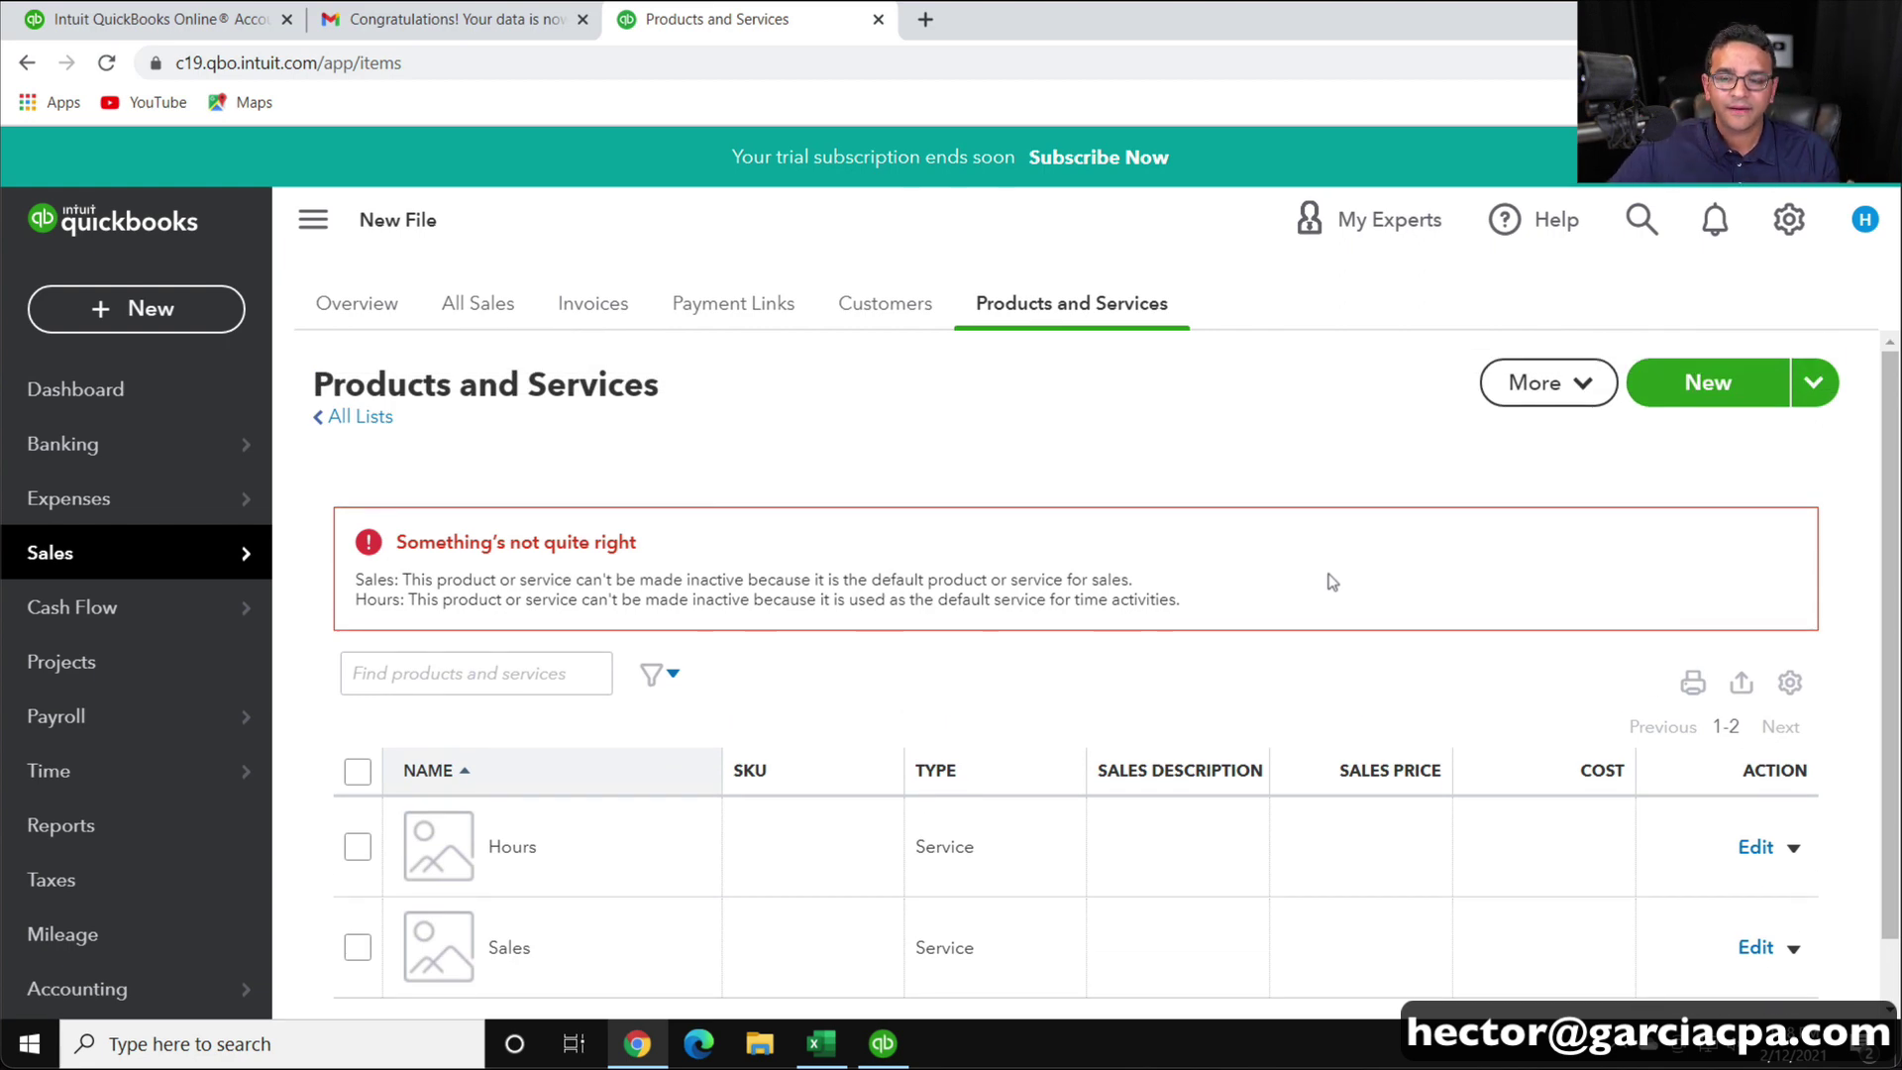
Step: Check that only Hours and Sales remain, then return to the Excel product list
scroll(792, 693, down, 1)
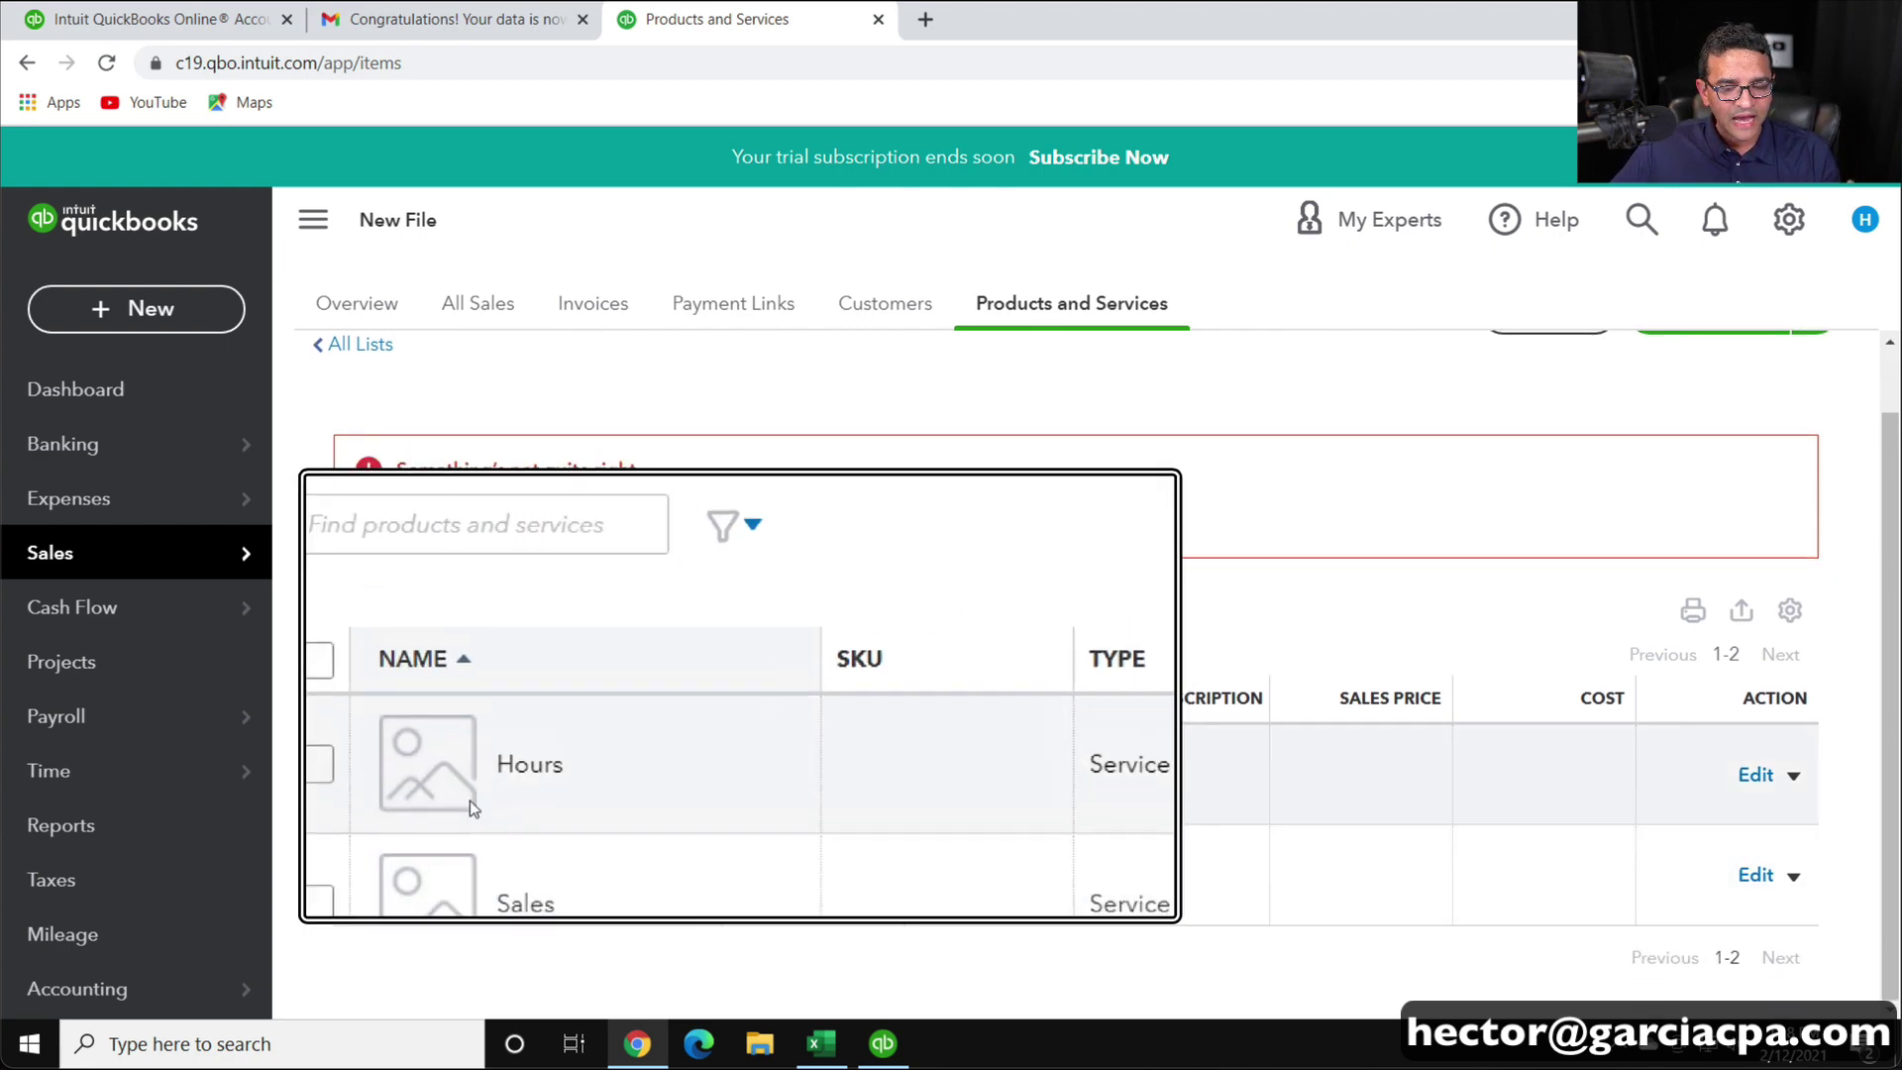
scroll(690, 810, up, 1)
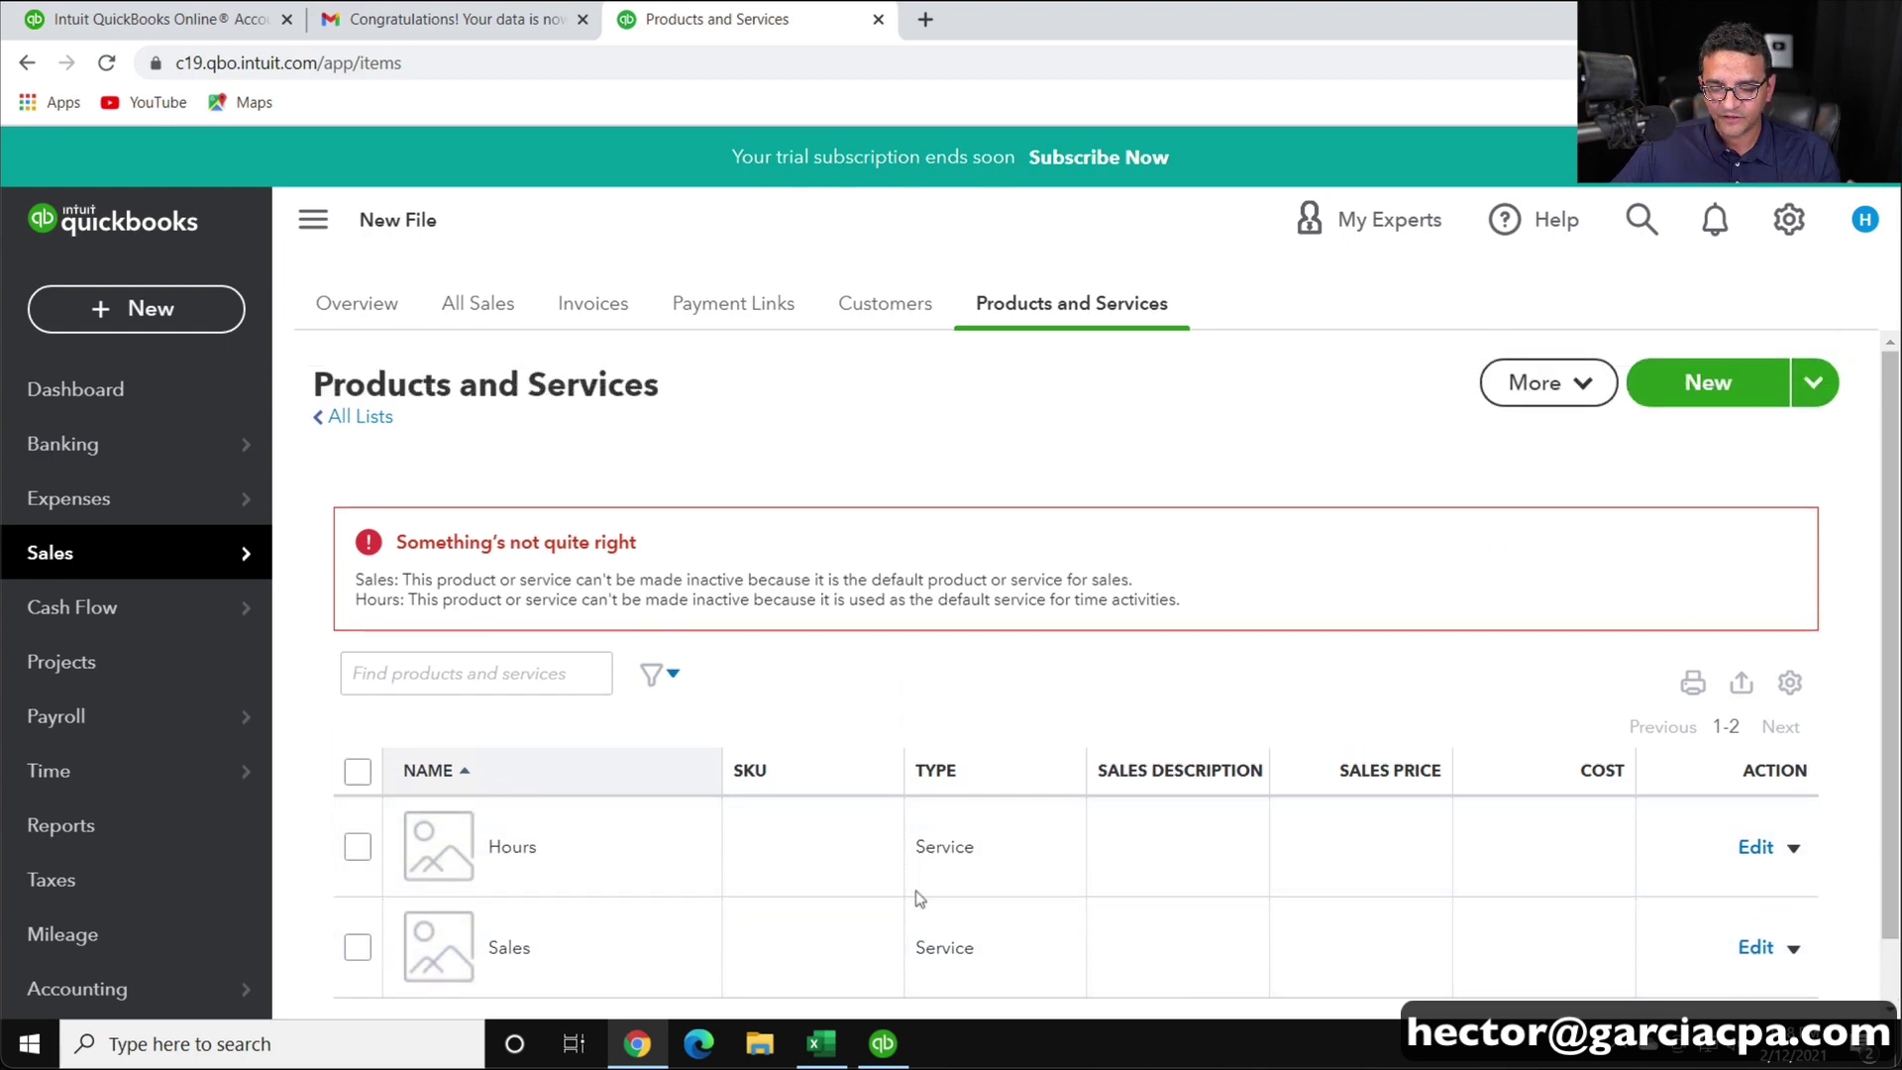
click(822, 1043)
click(421, 591)
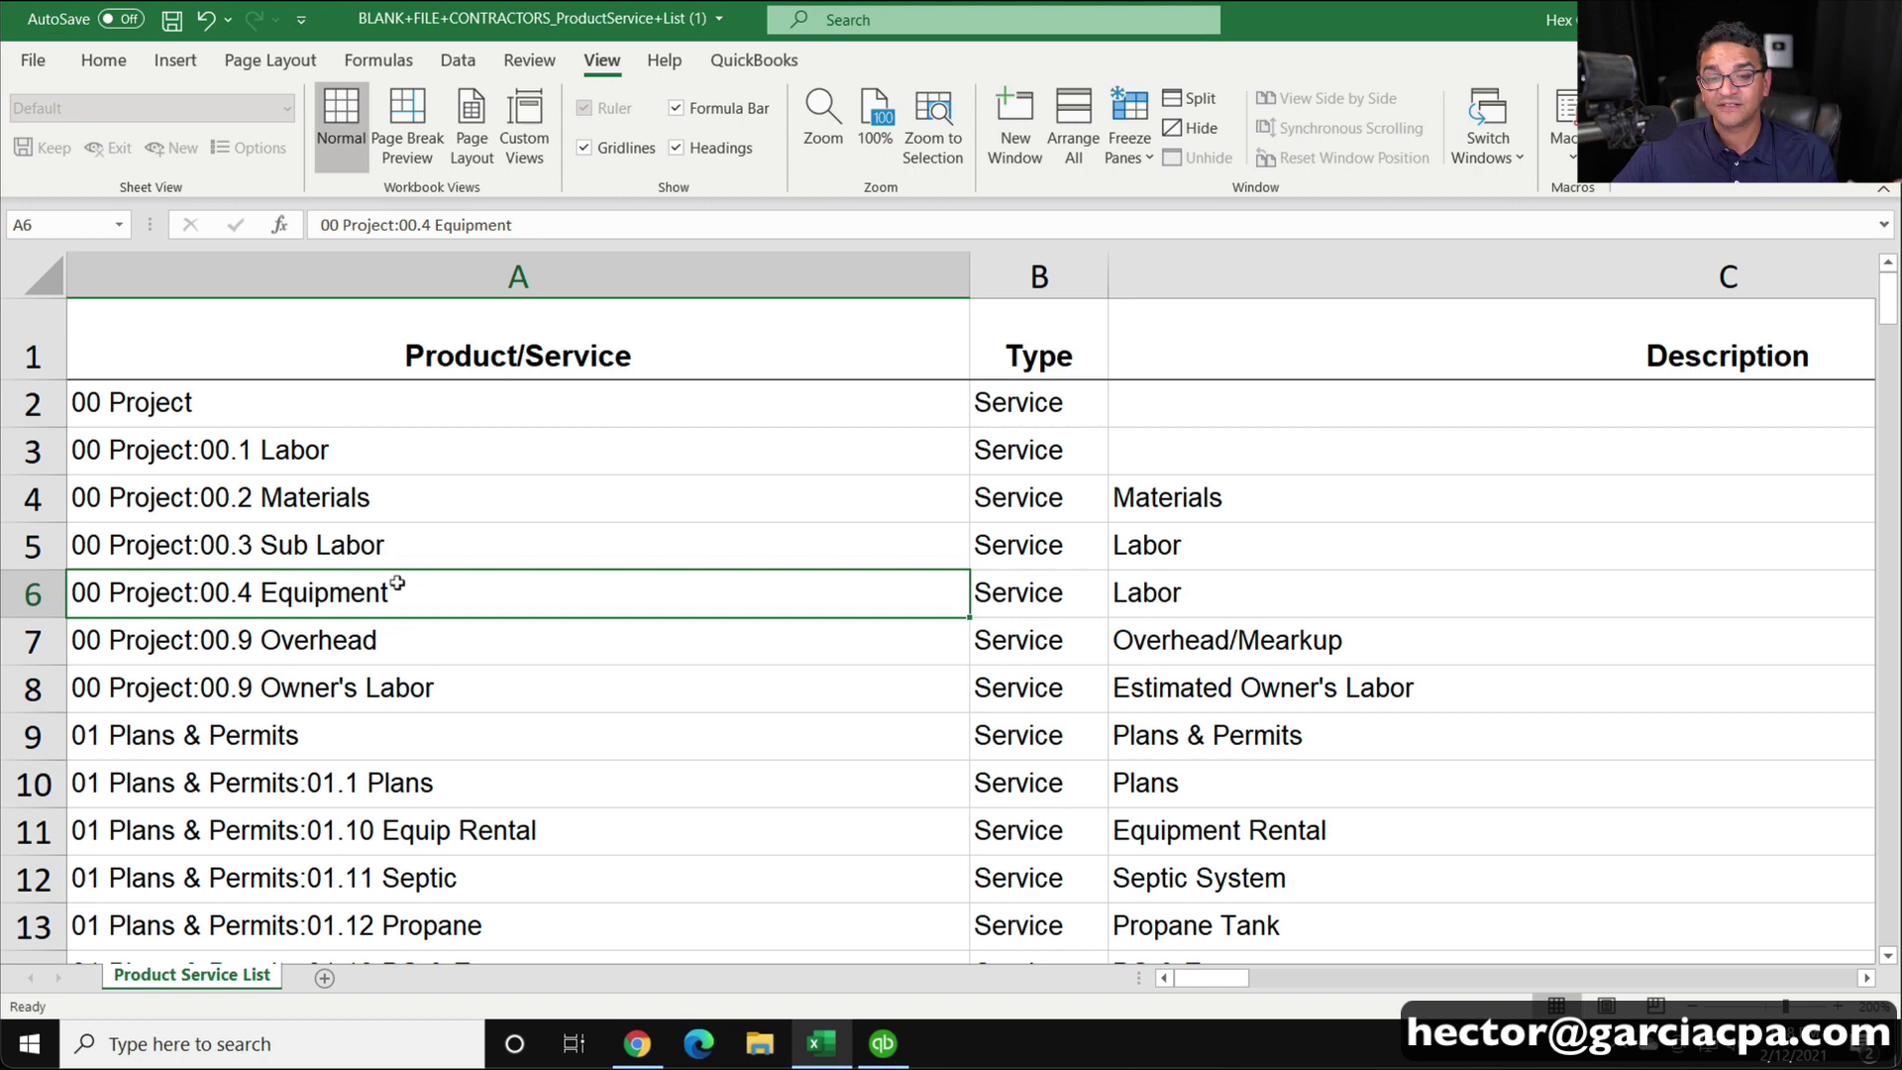
Step: Copy the name '00 Project' from cell A2 in Excel and switch back to QuickBooks
click(209, 390)
click(273, 729)
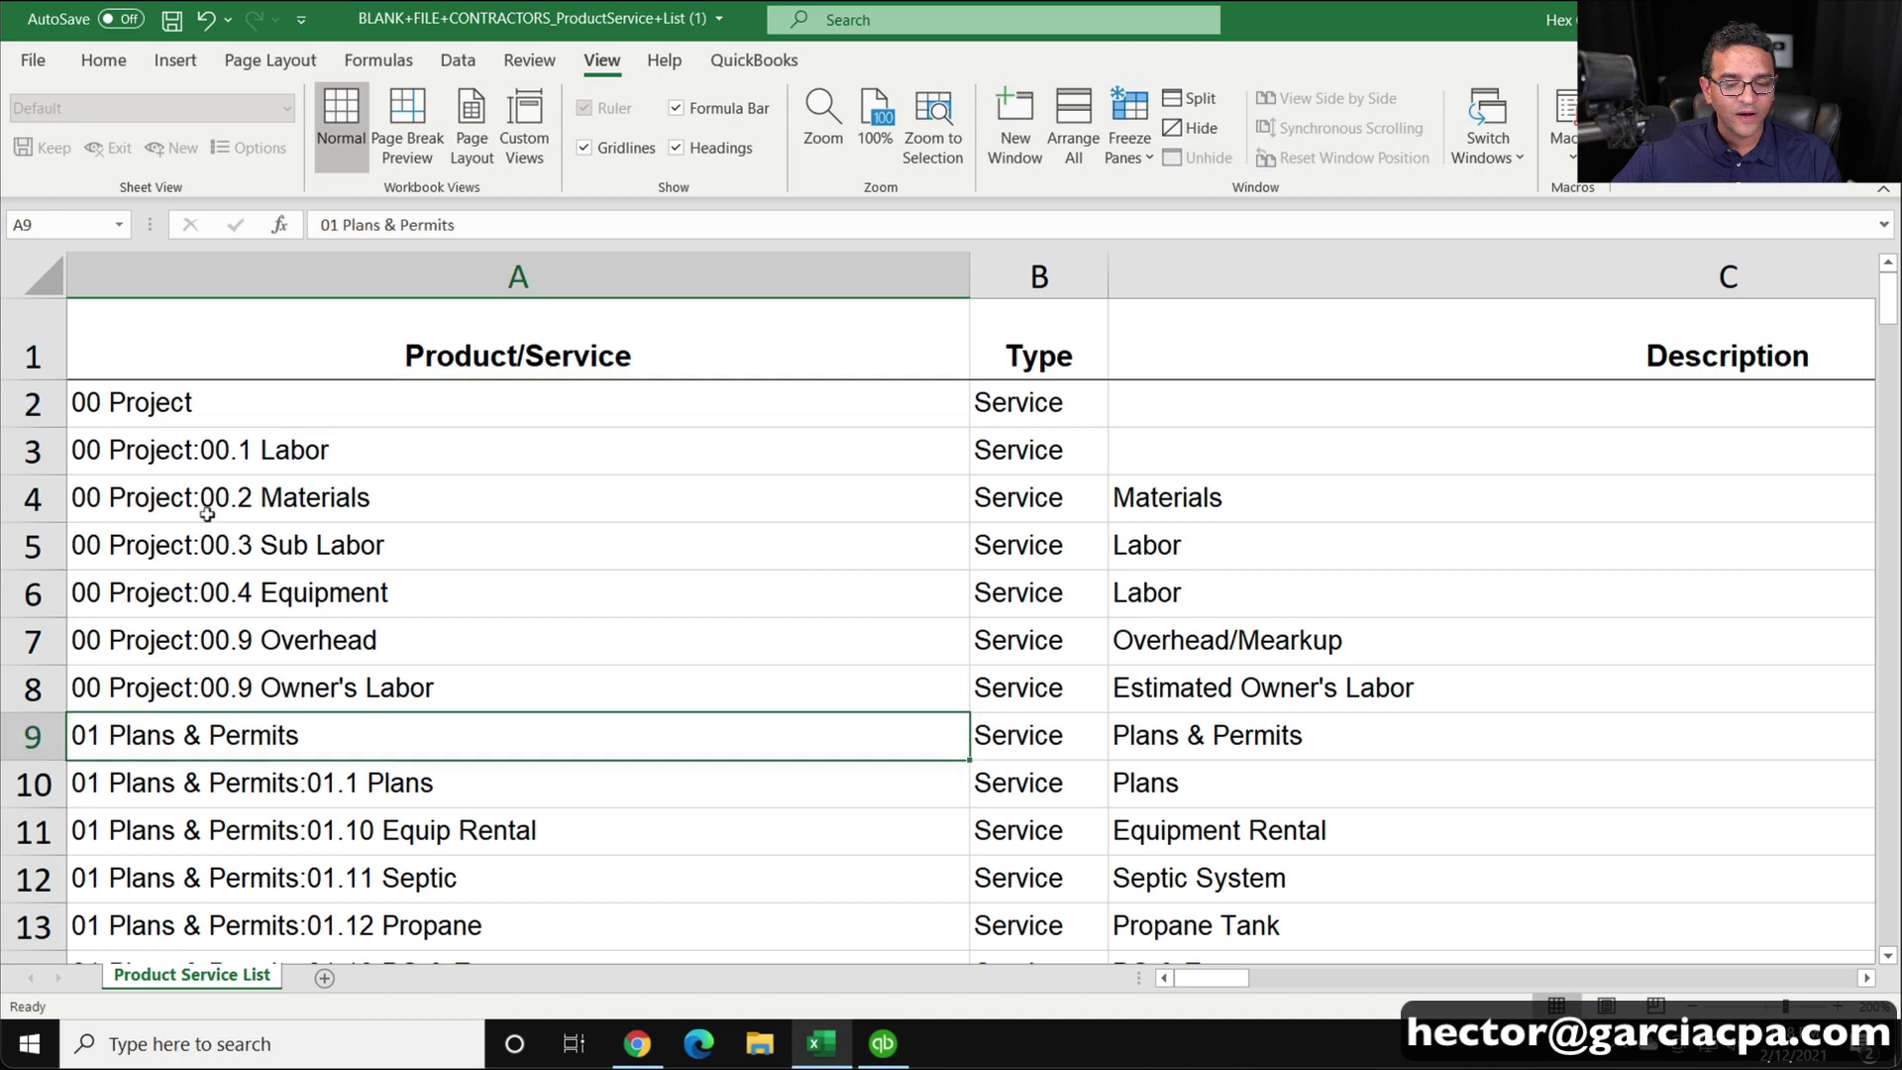
click(208, 514)
click(180, 395)
click(233, 721)
click(178, 392)
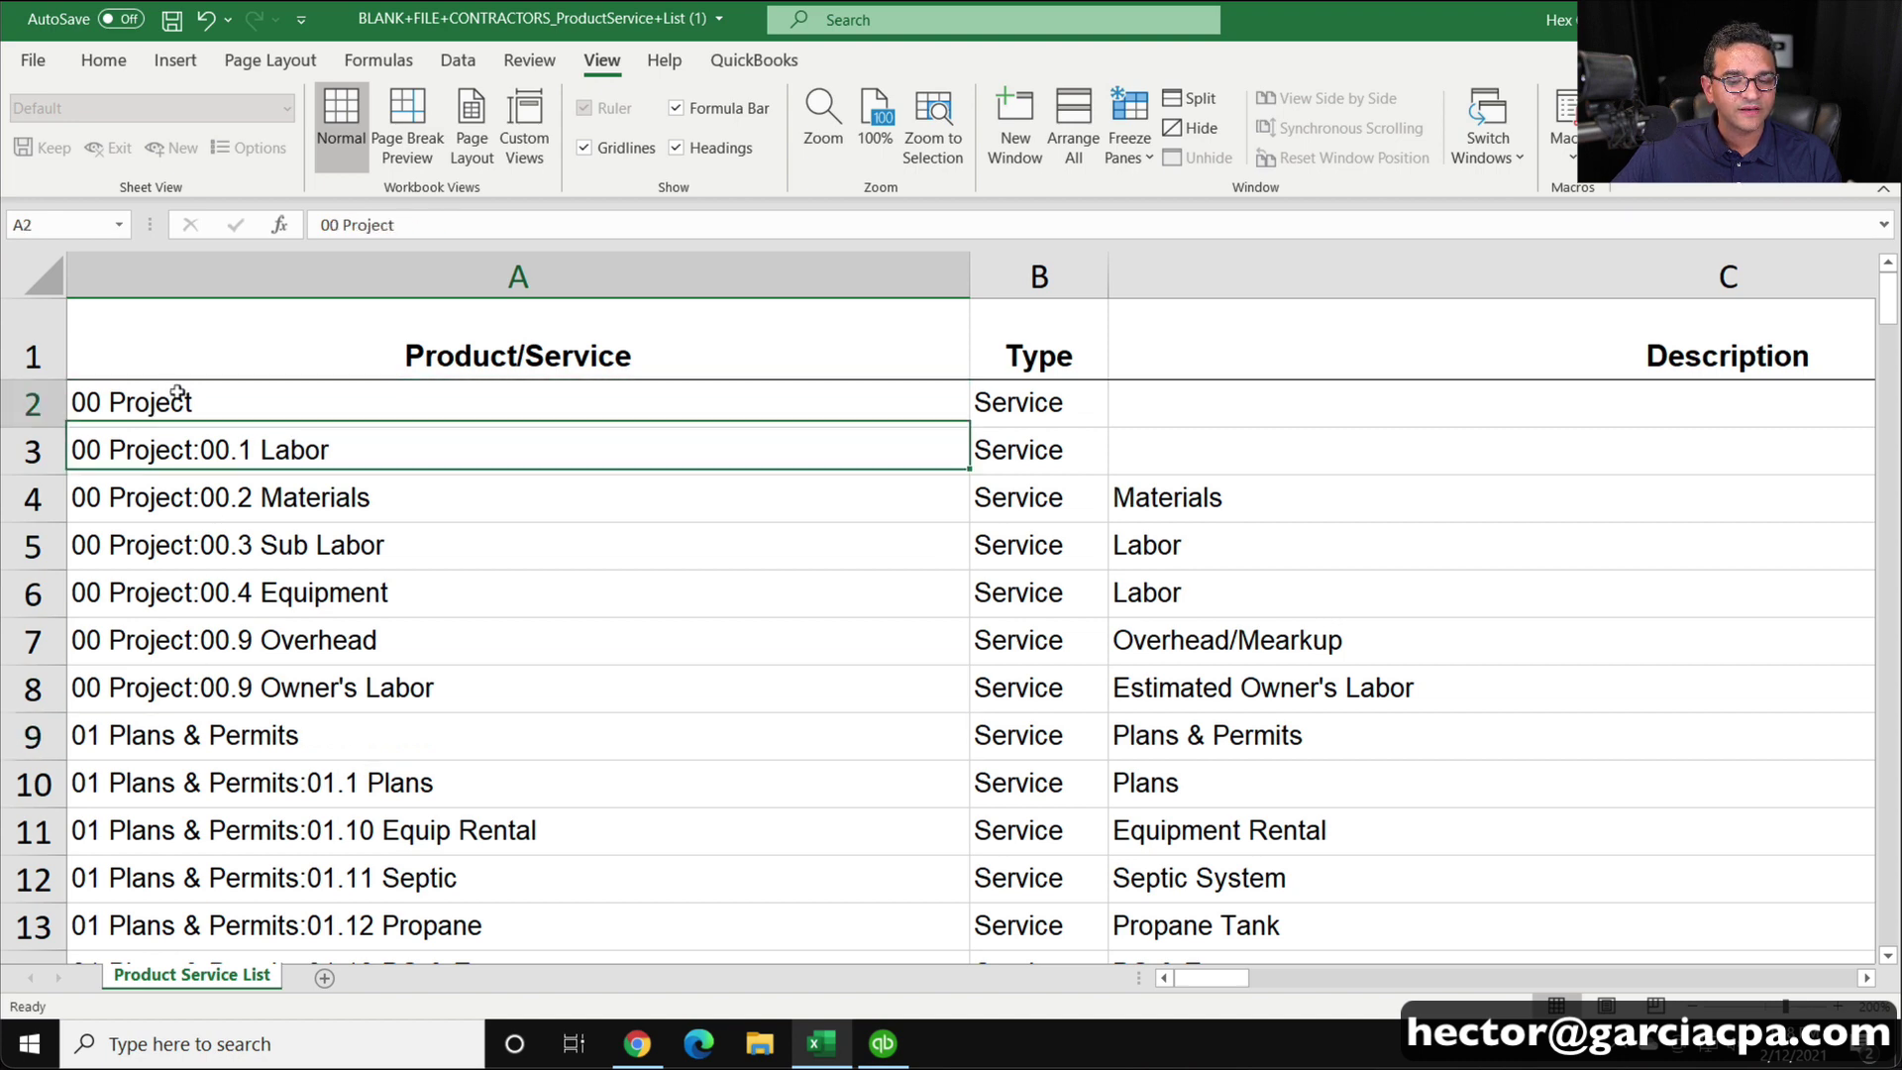
double_click(198, 406)
drag(194, 406, 55, 402)
click(257, 736)
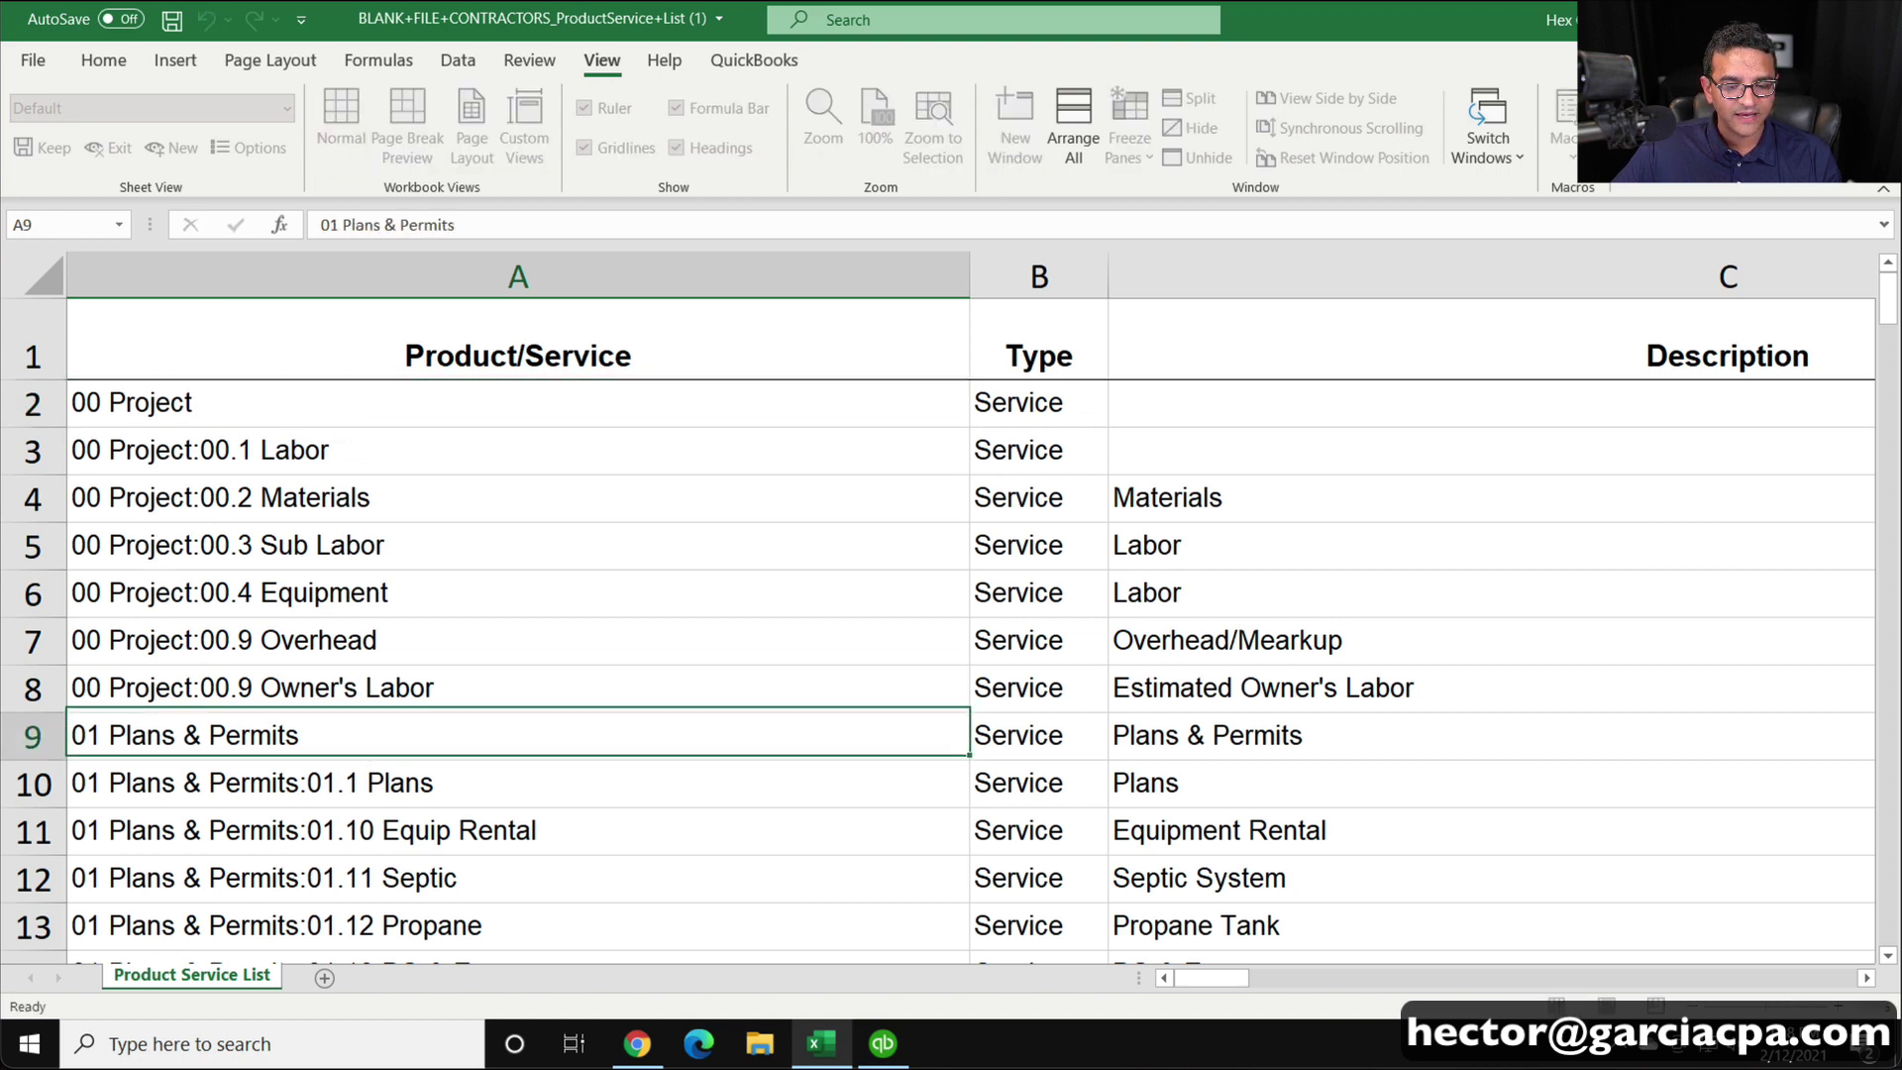
double_click(297, 738)
drag(300, 738, 61, 738)
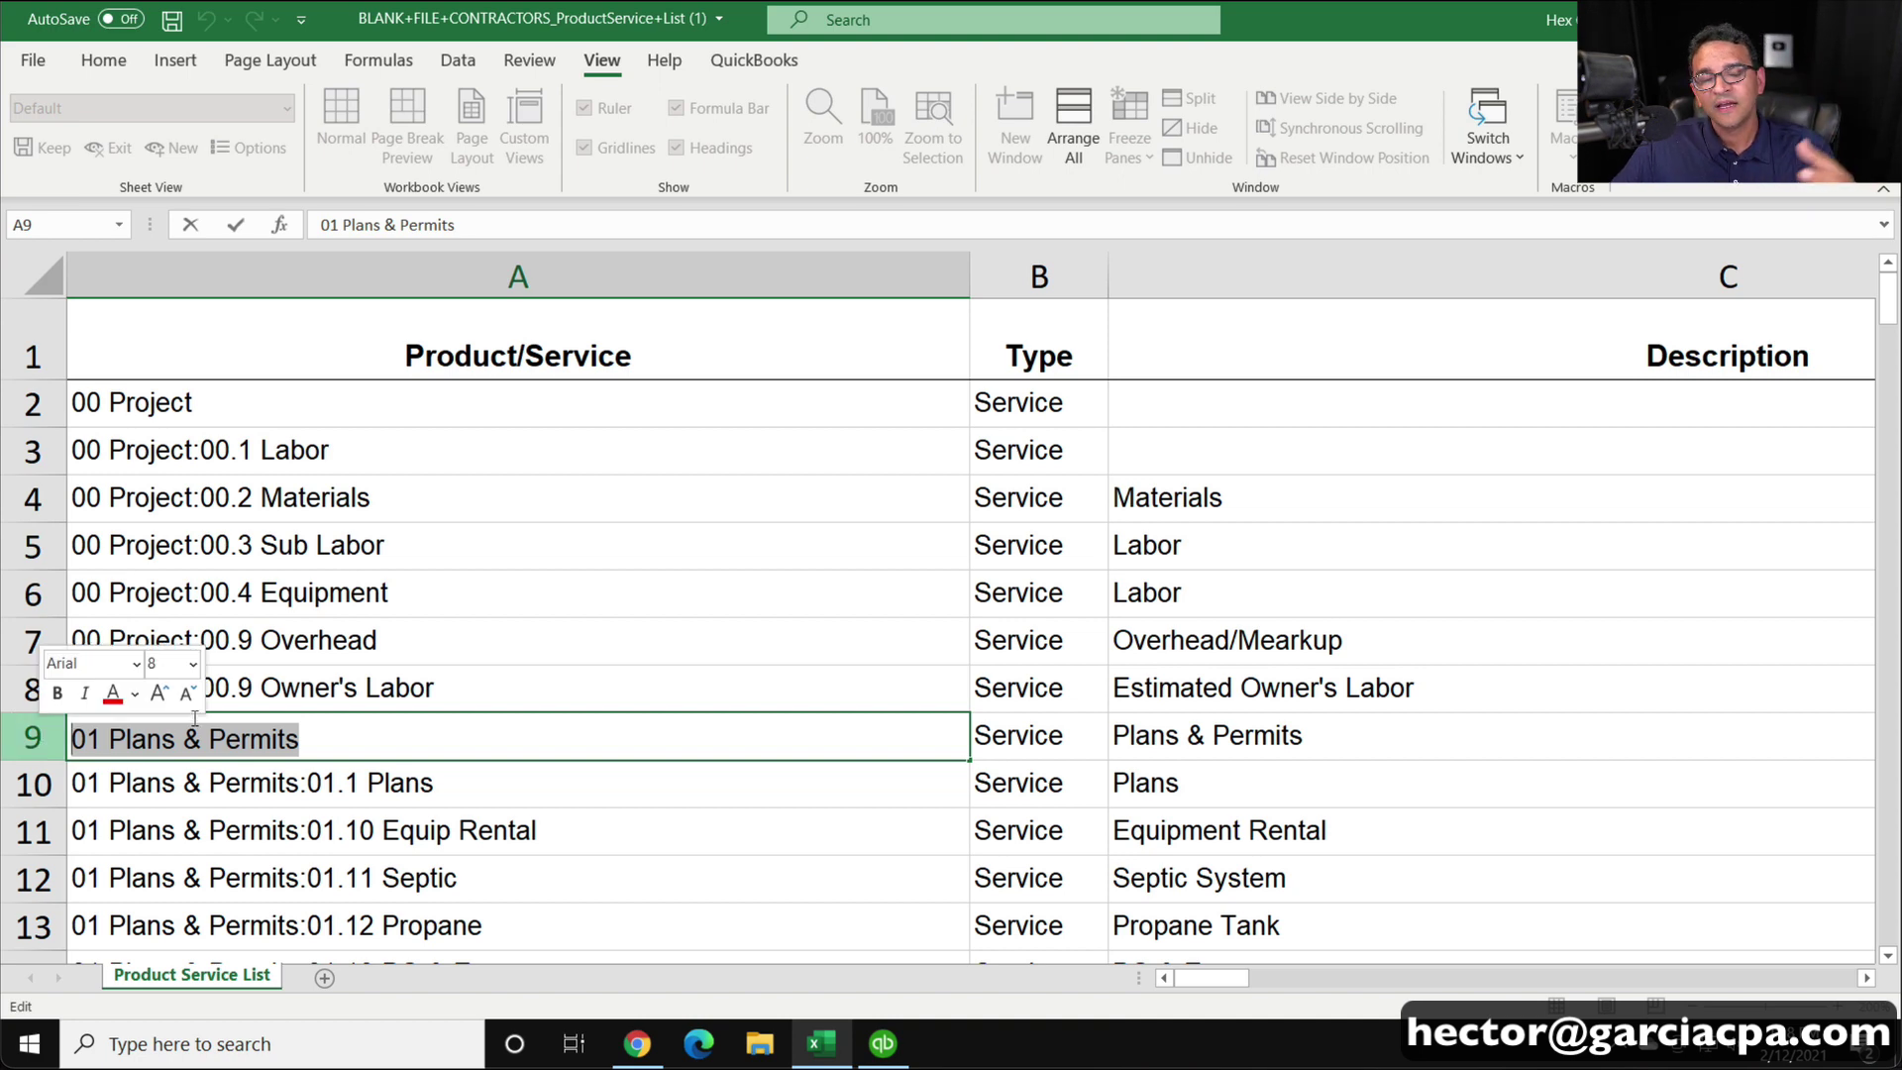
click(221, 392)
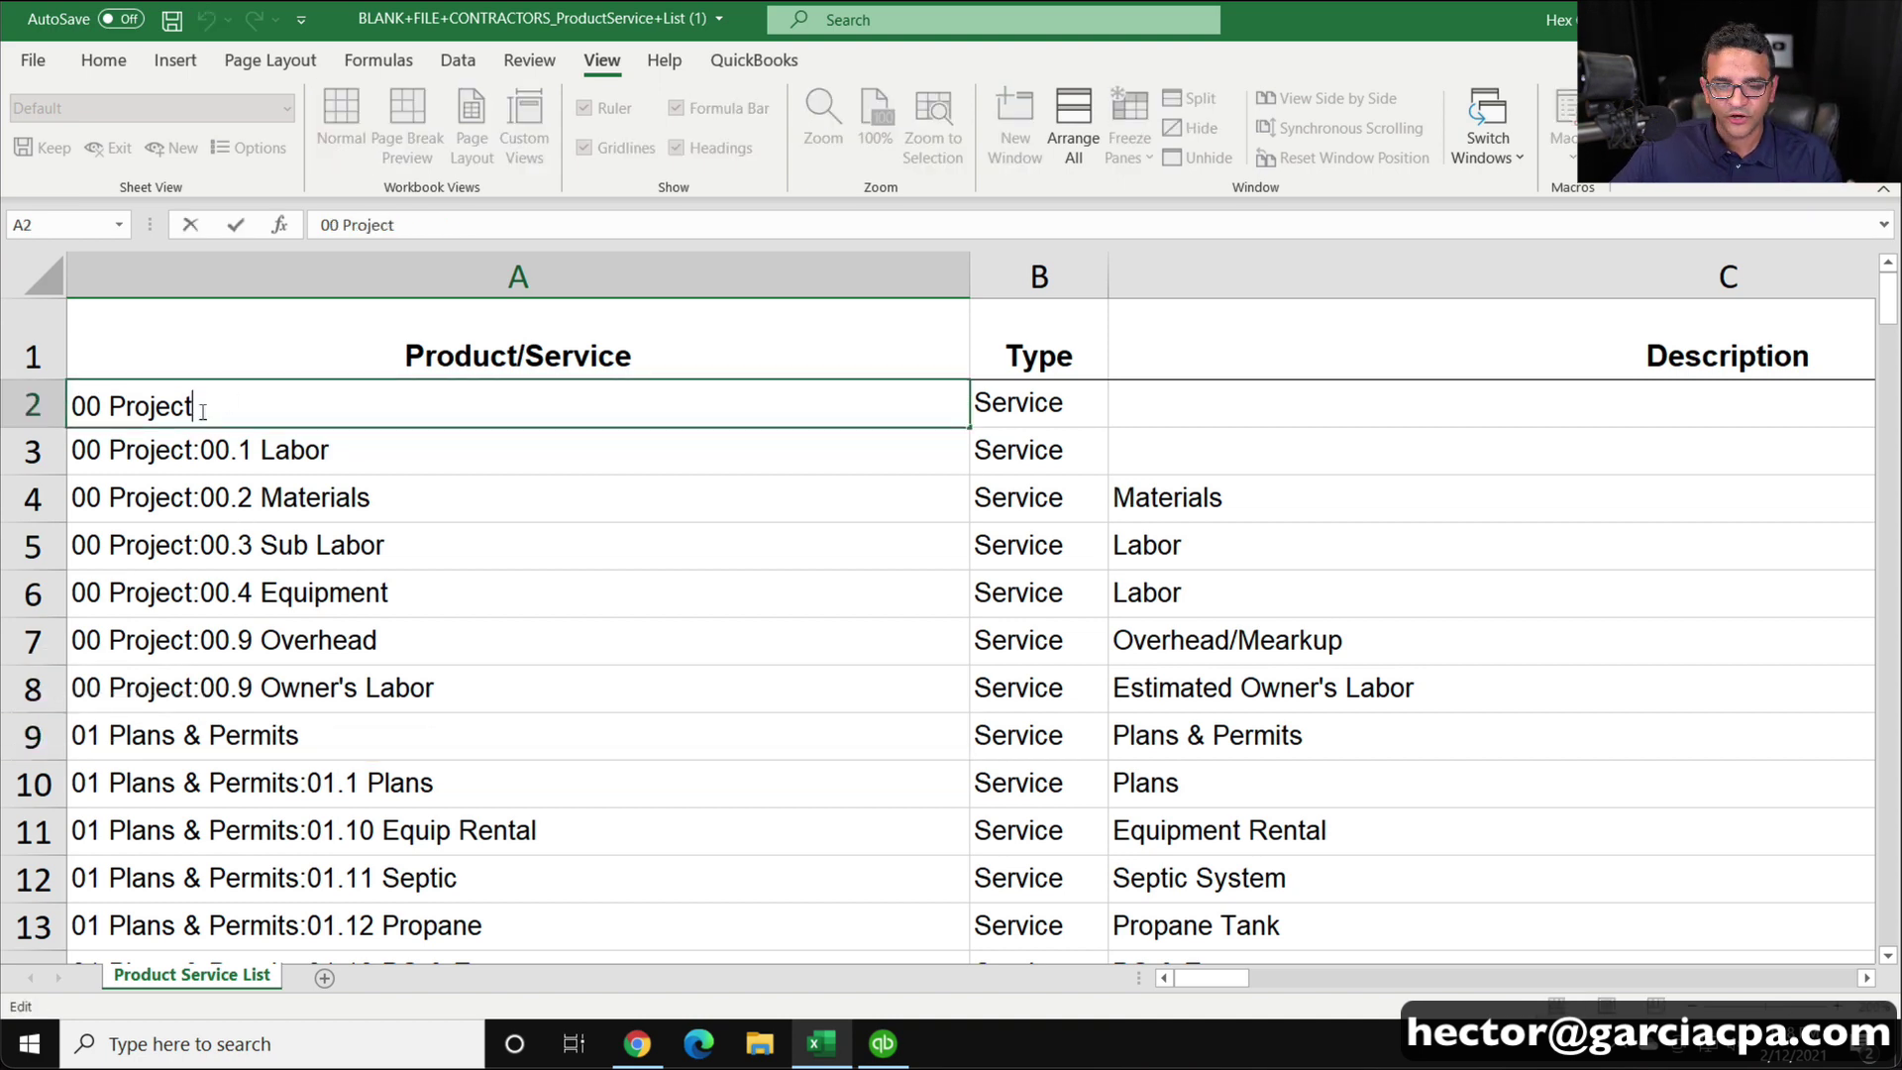
double_click(199, 406)
drag(194, 406, 52, 409)
right_click(139, 404)
click(188, 462)
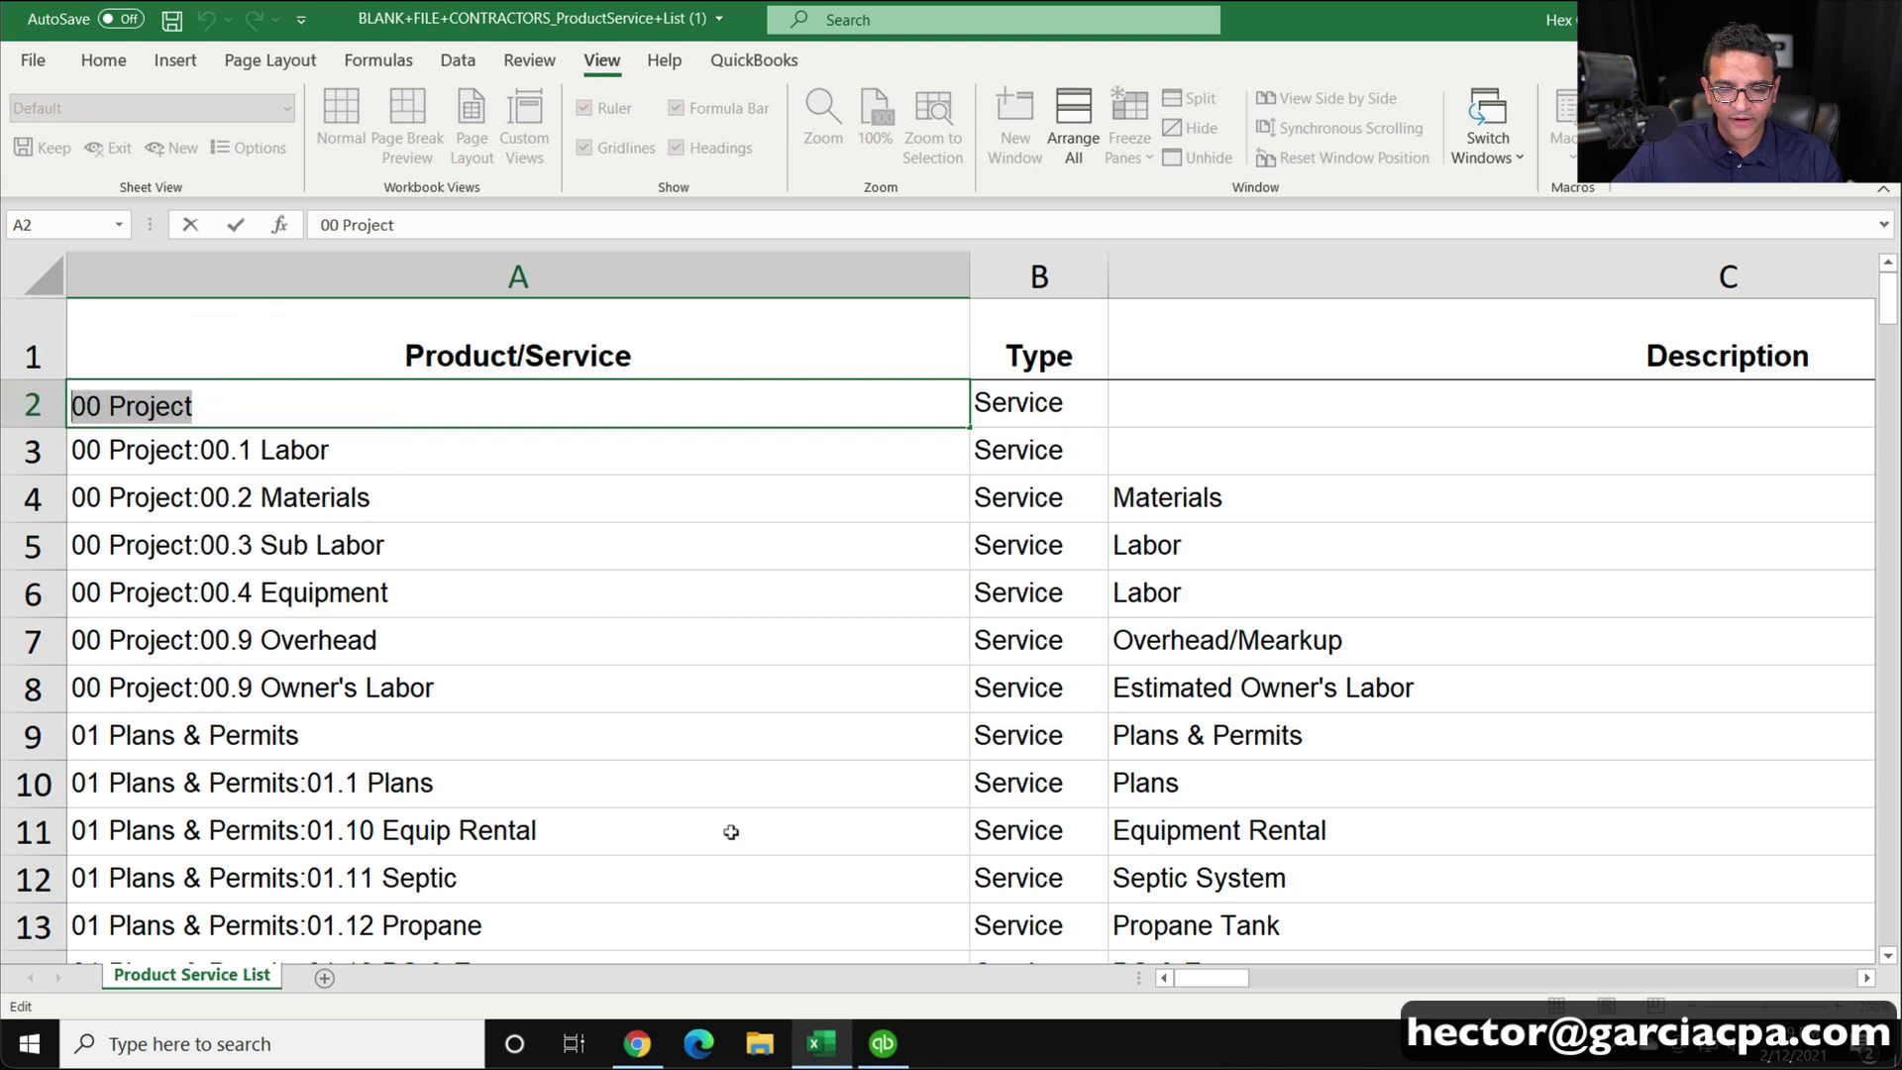
click(639, 1044)
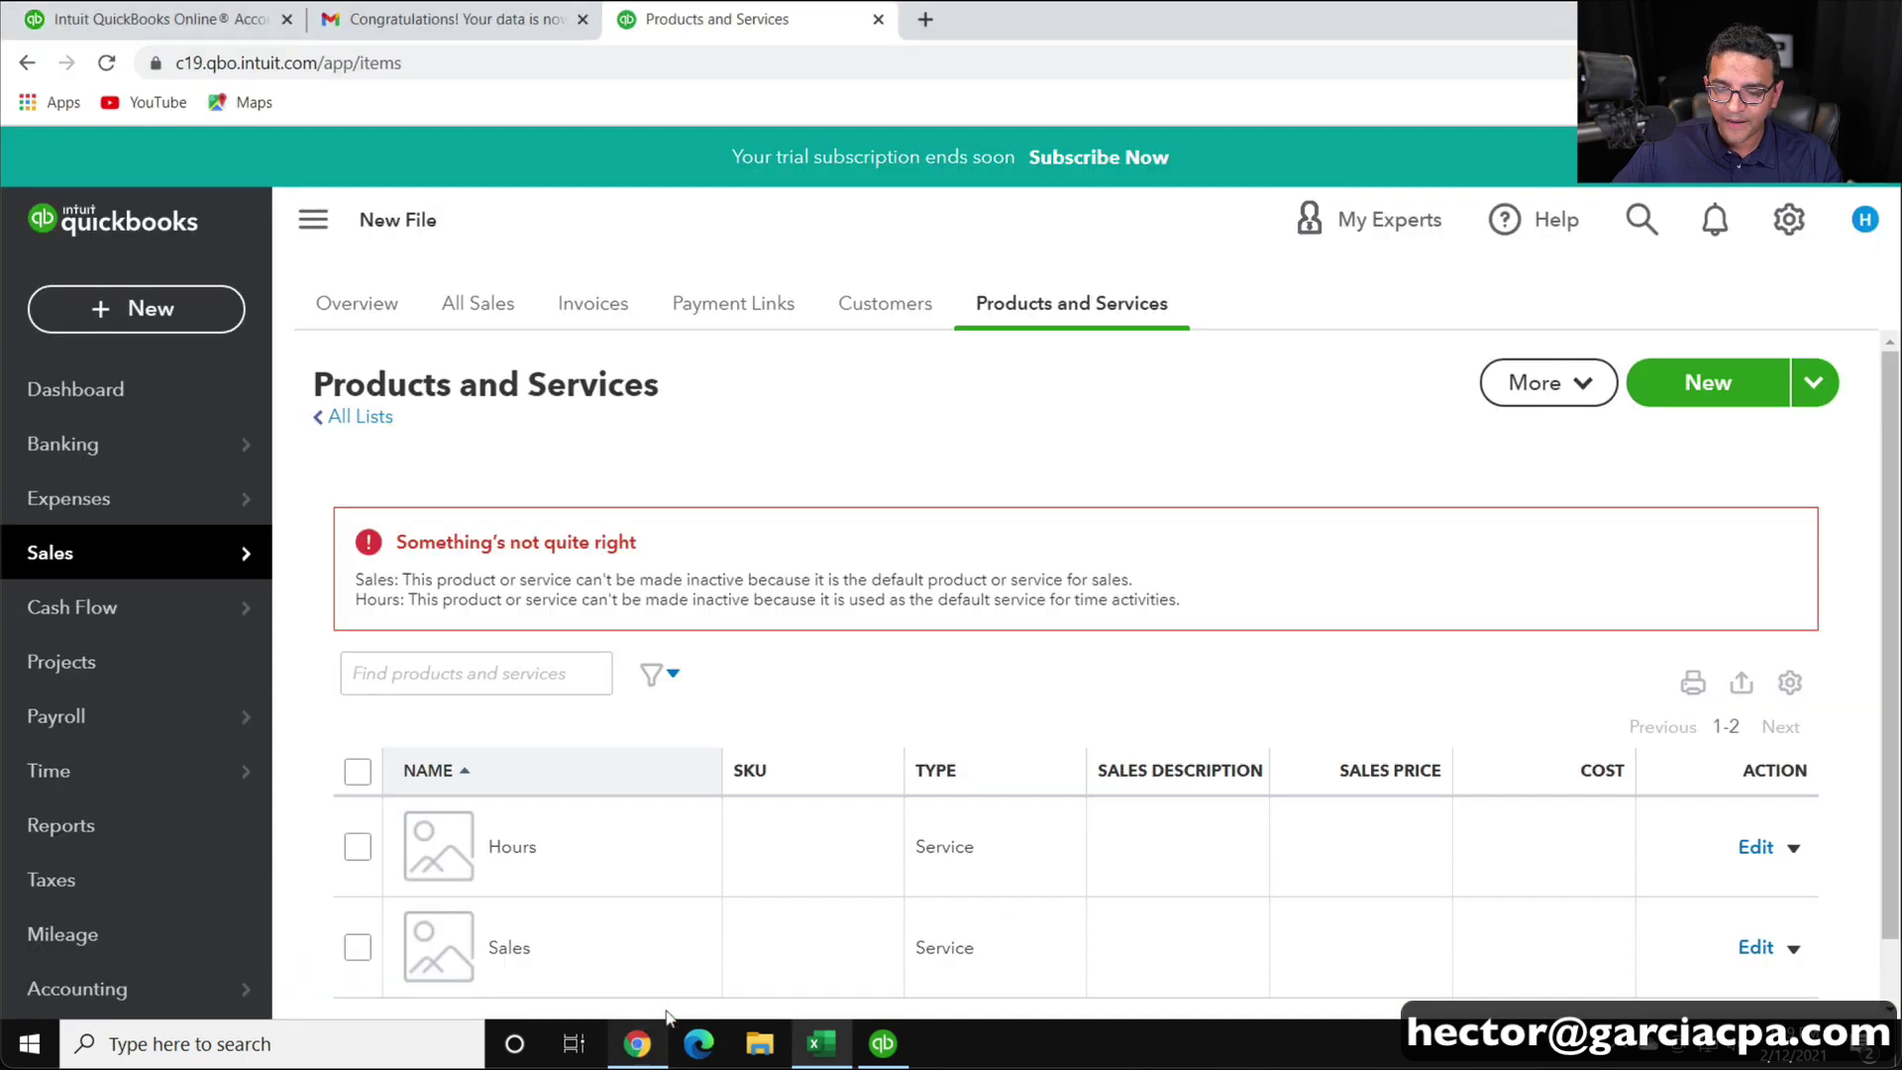
Step: Create the product category '00 Project' under Manage categories
click(1558, 387)
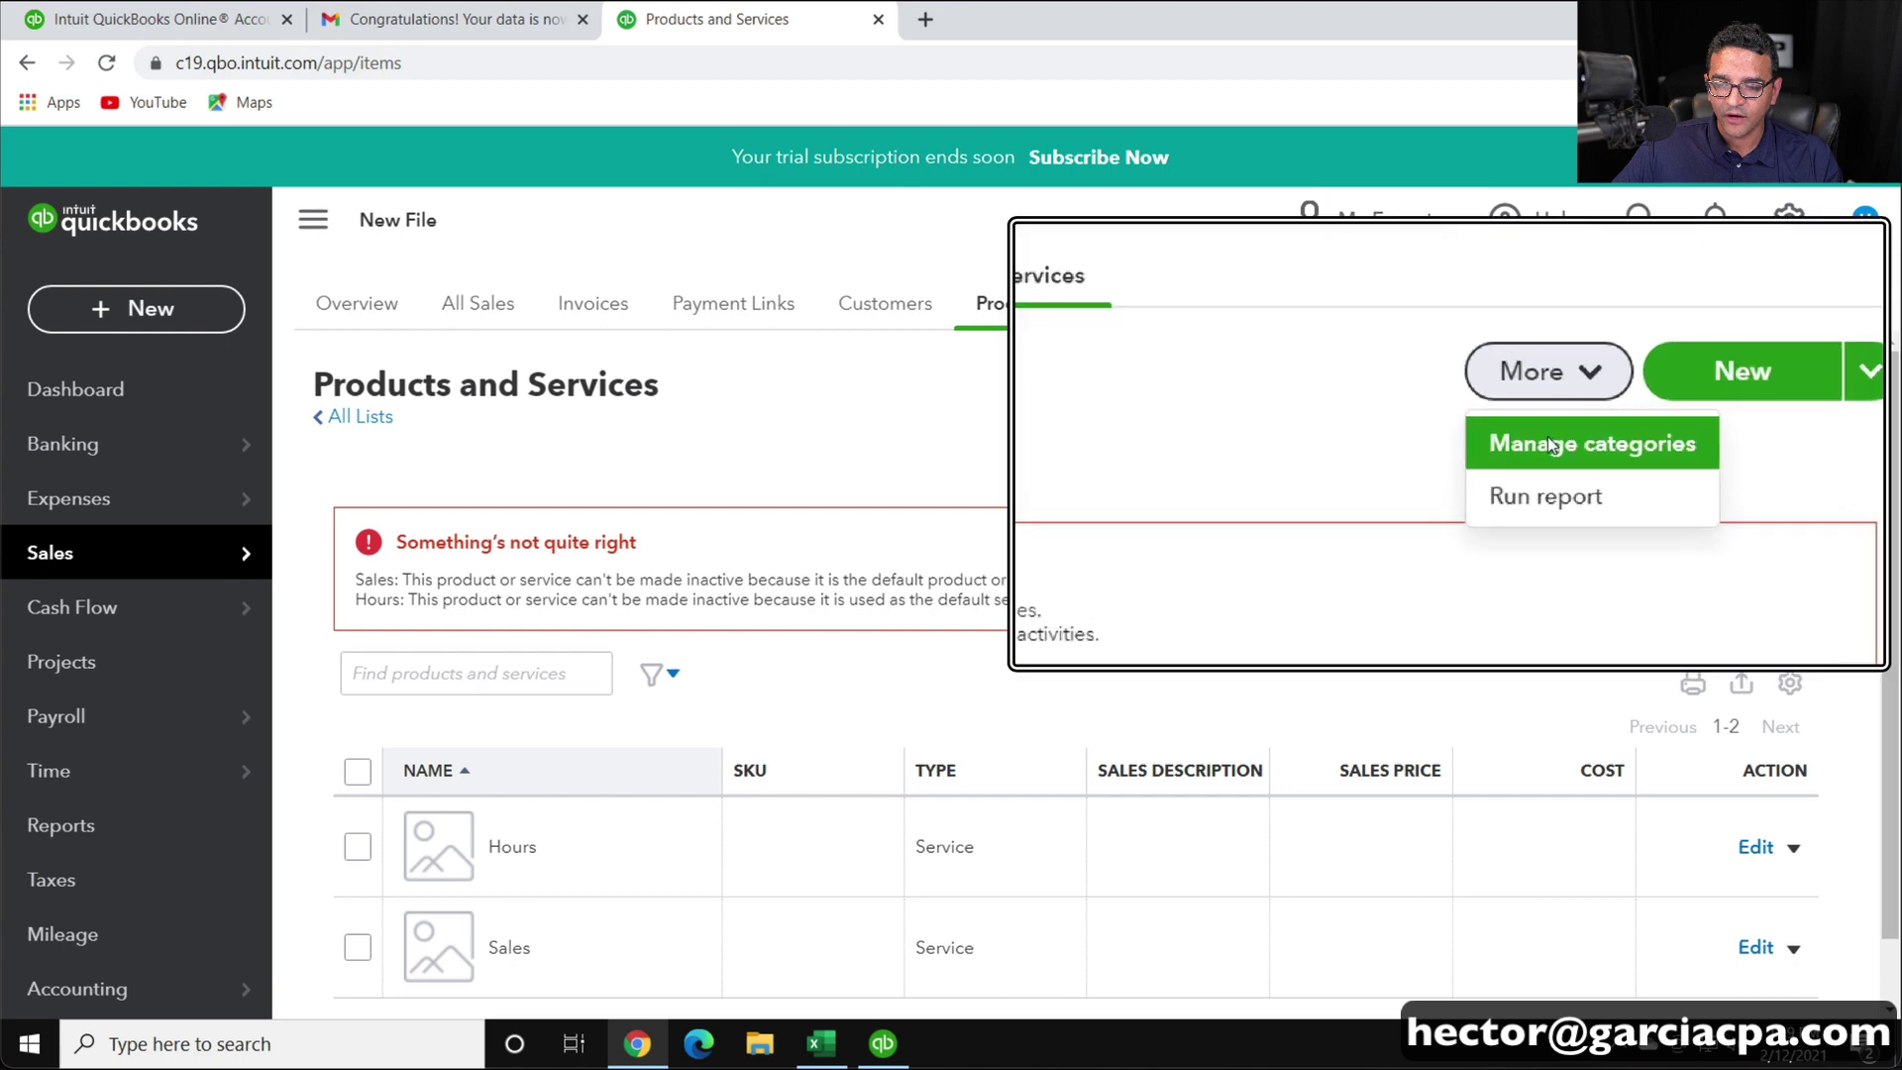
click(1550, 437)
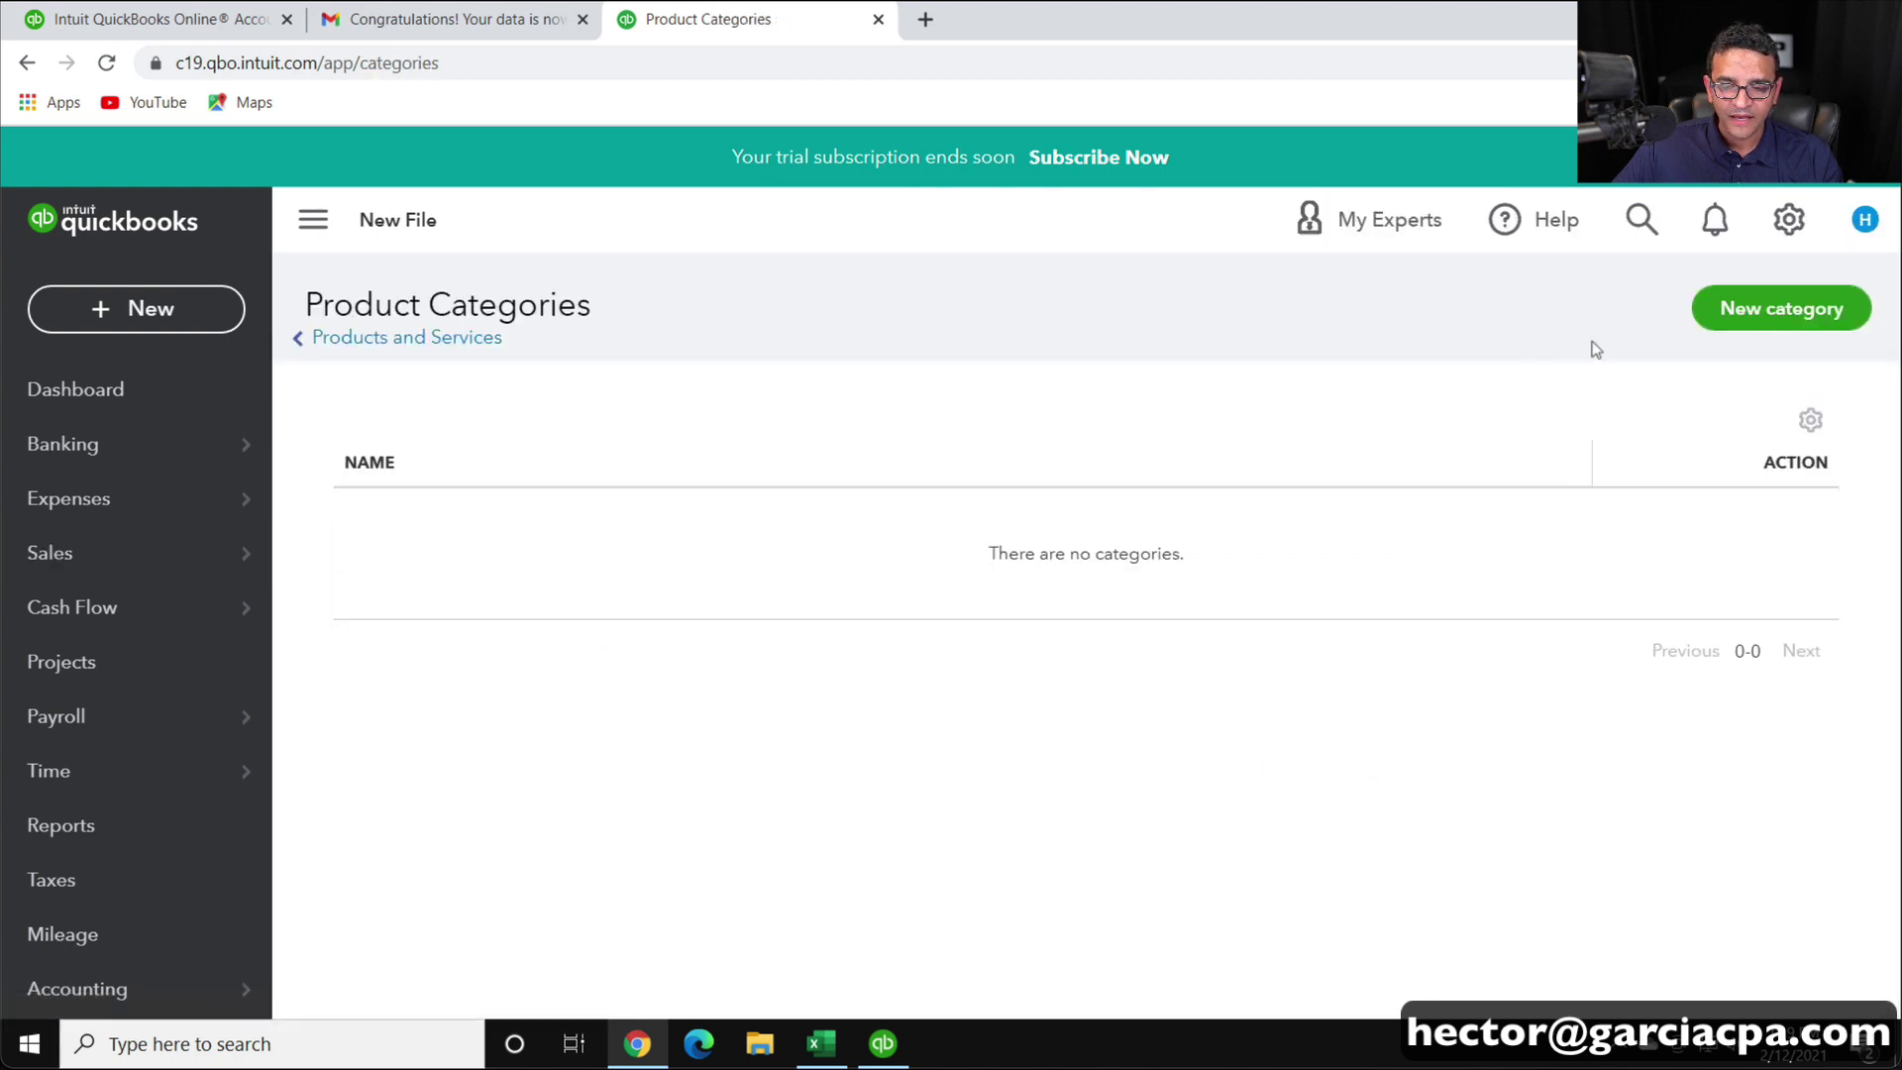
click(1780, 313)
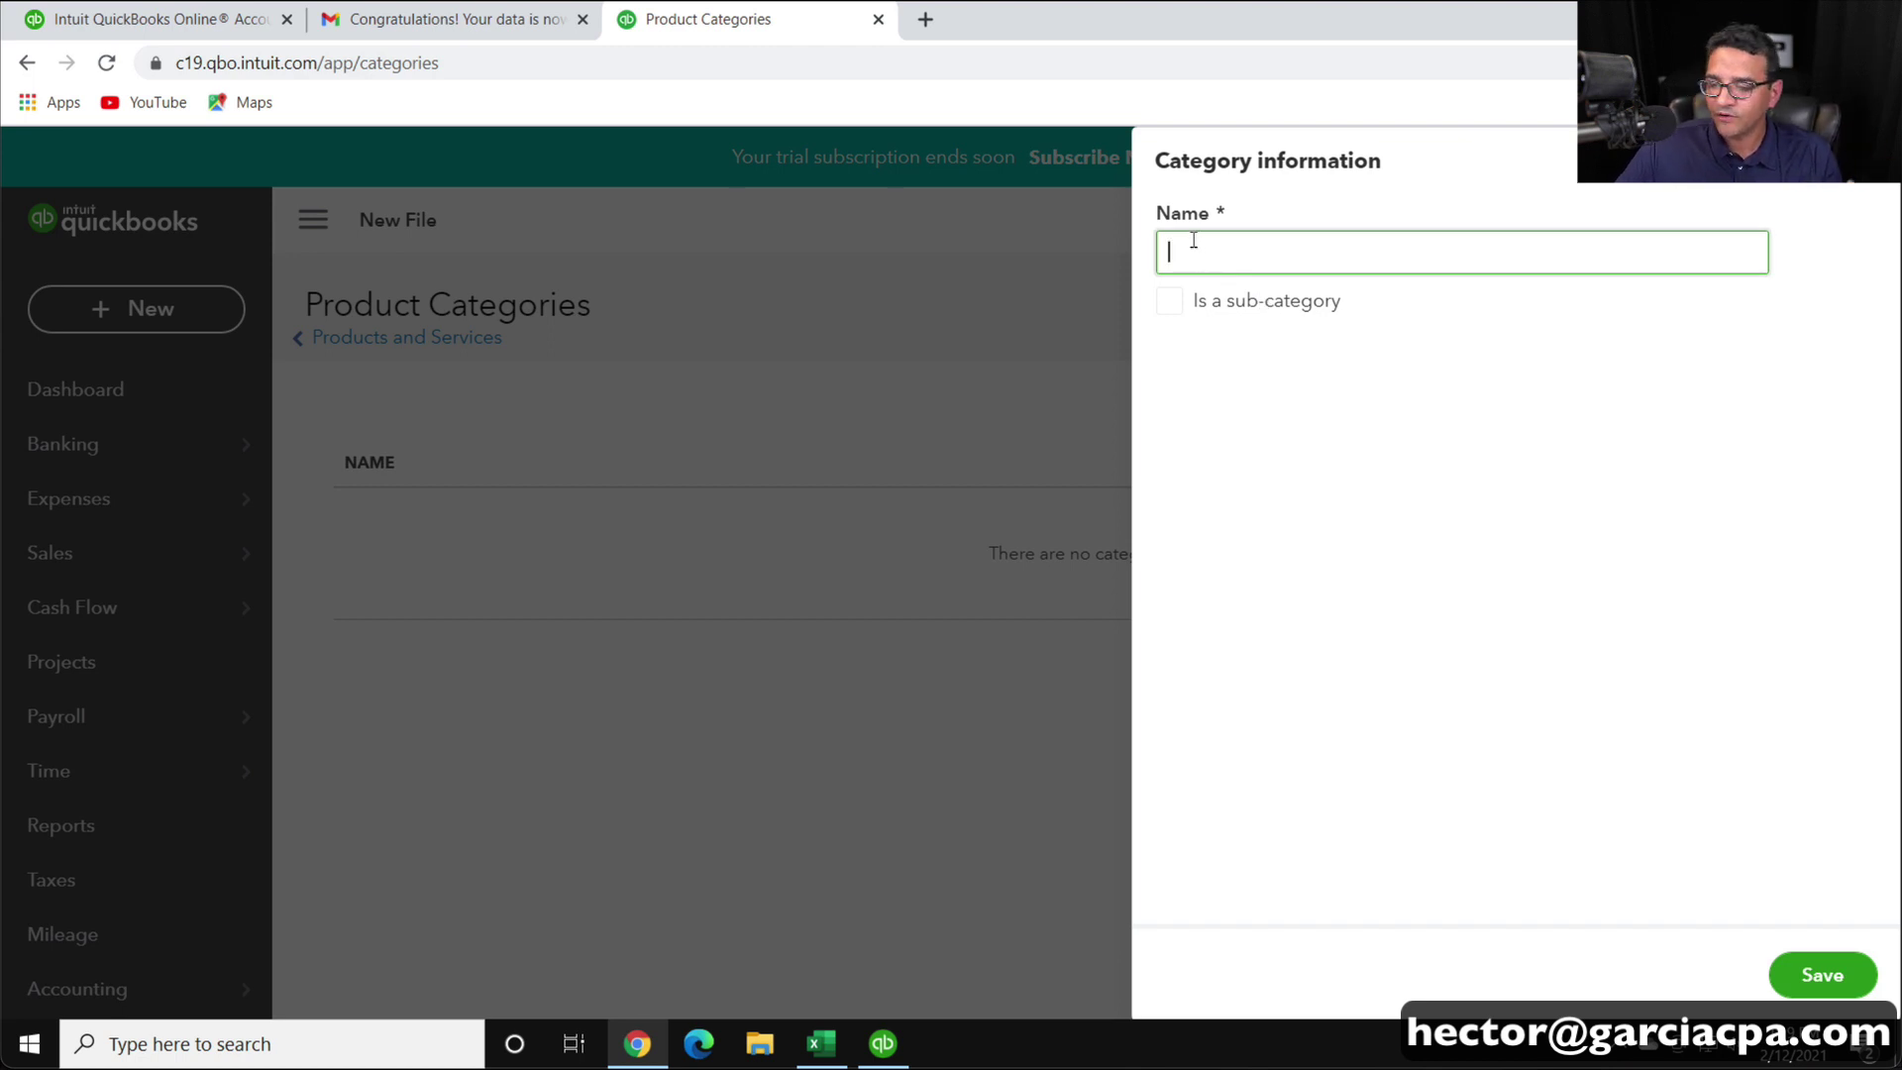
right_click(1194, 240)
click(1263, 433)
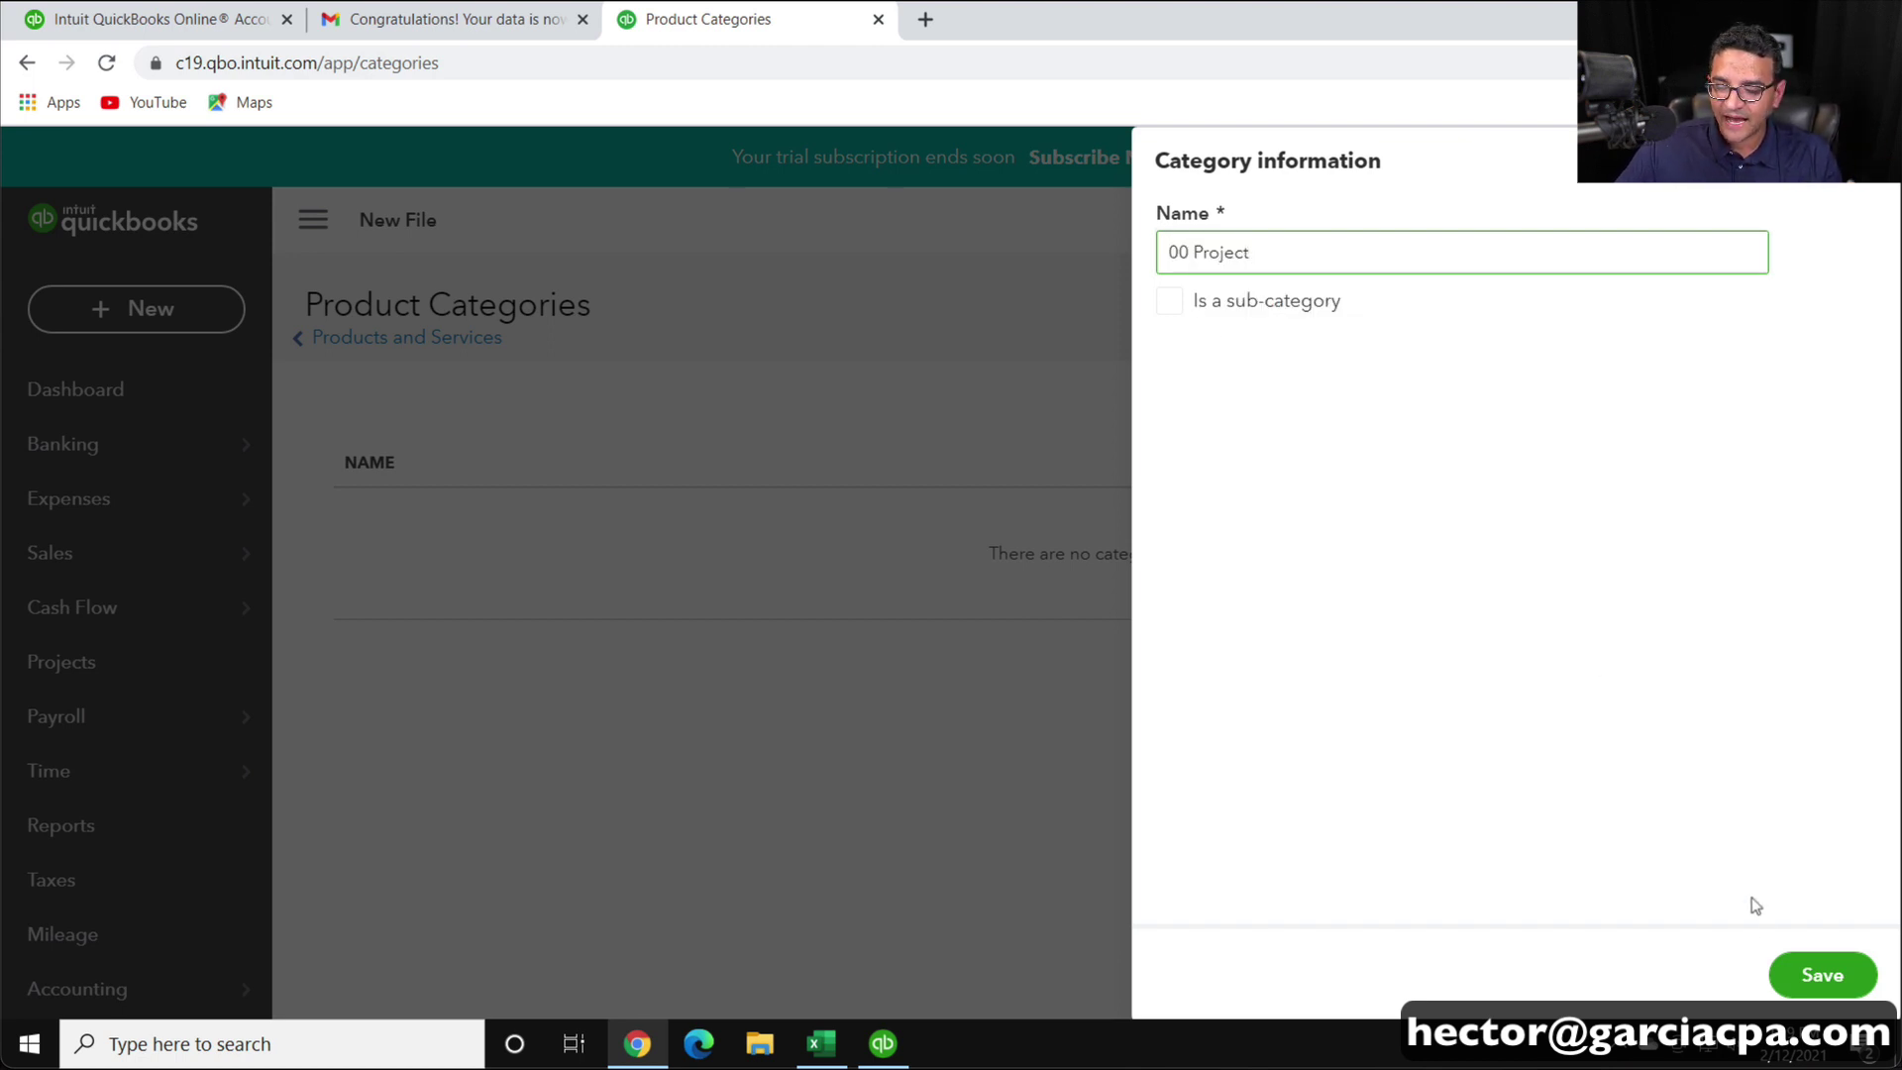
click(1817, 976)
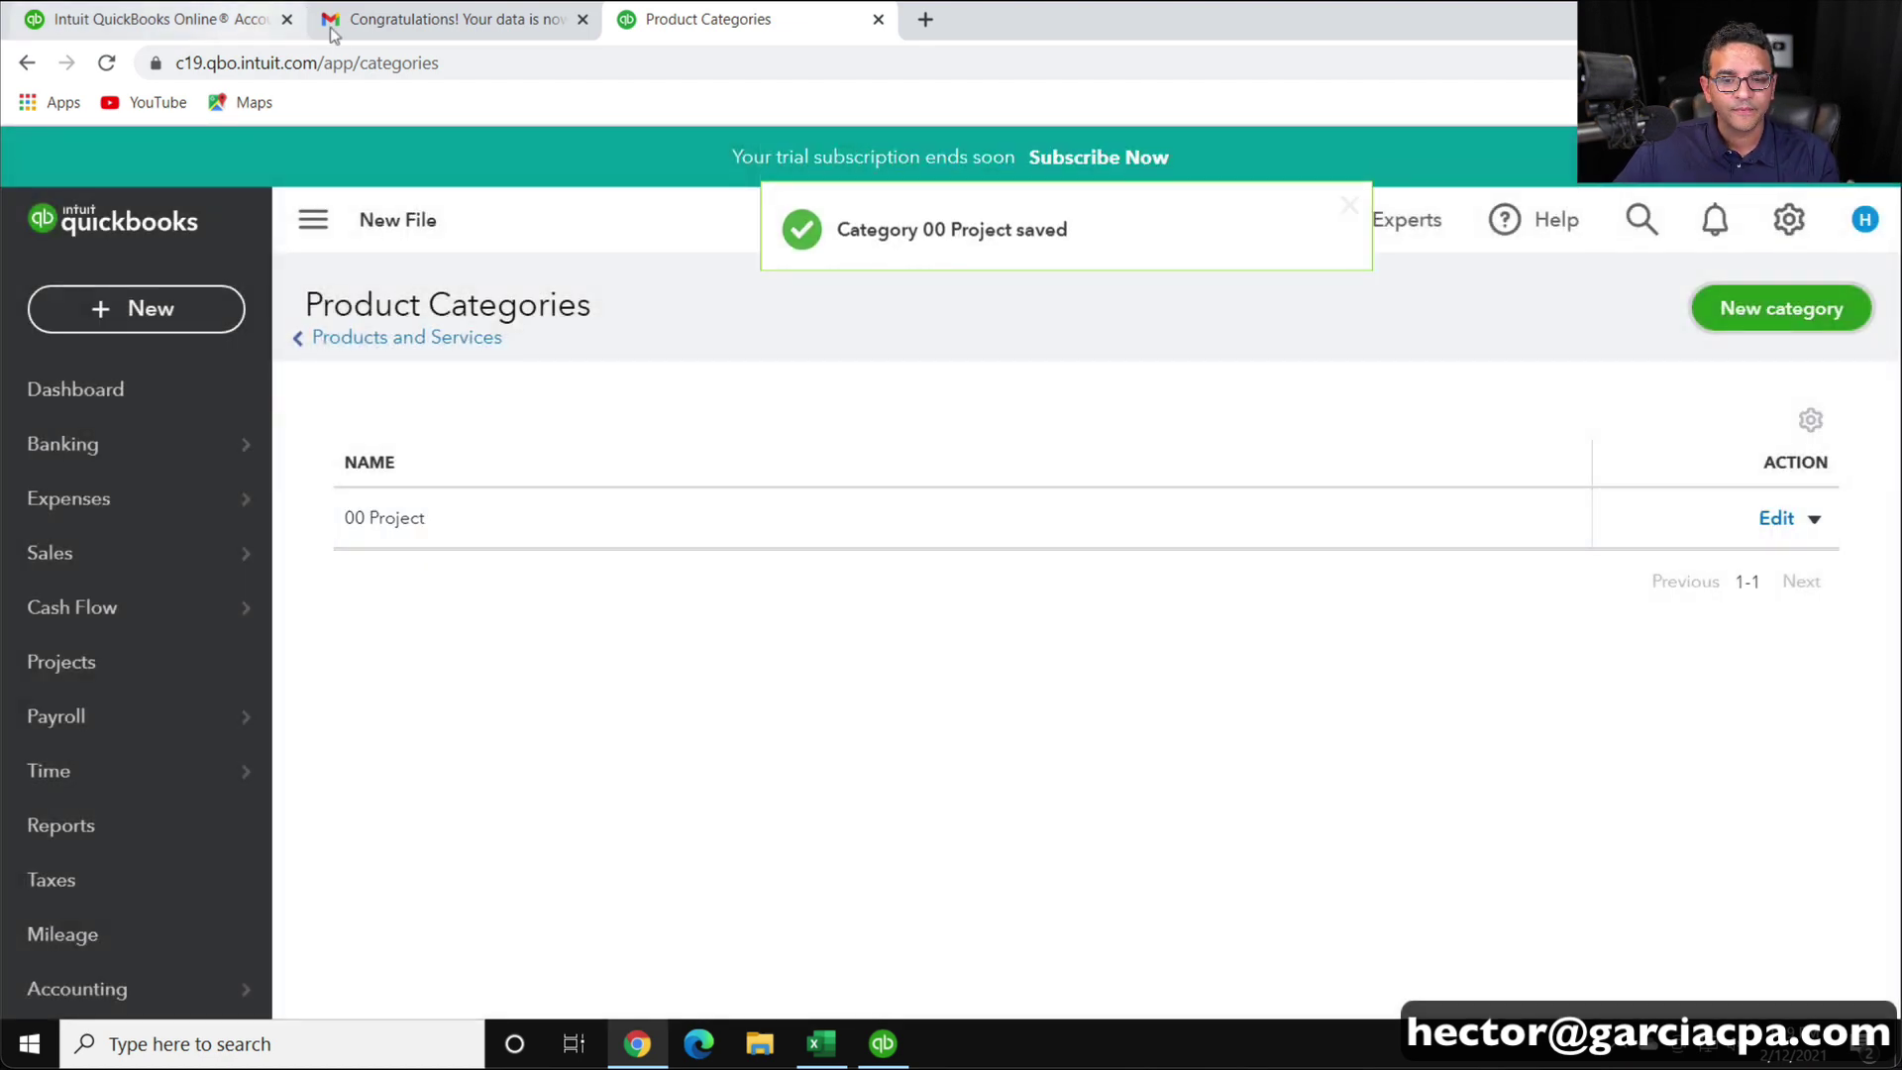
Step: Copy '01 Plans & Permits' from Excel and save it as a new category
click(812, 1042)
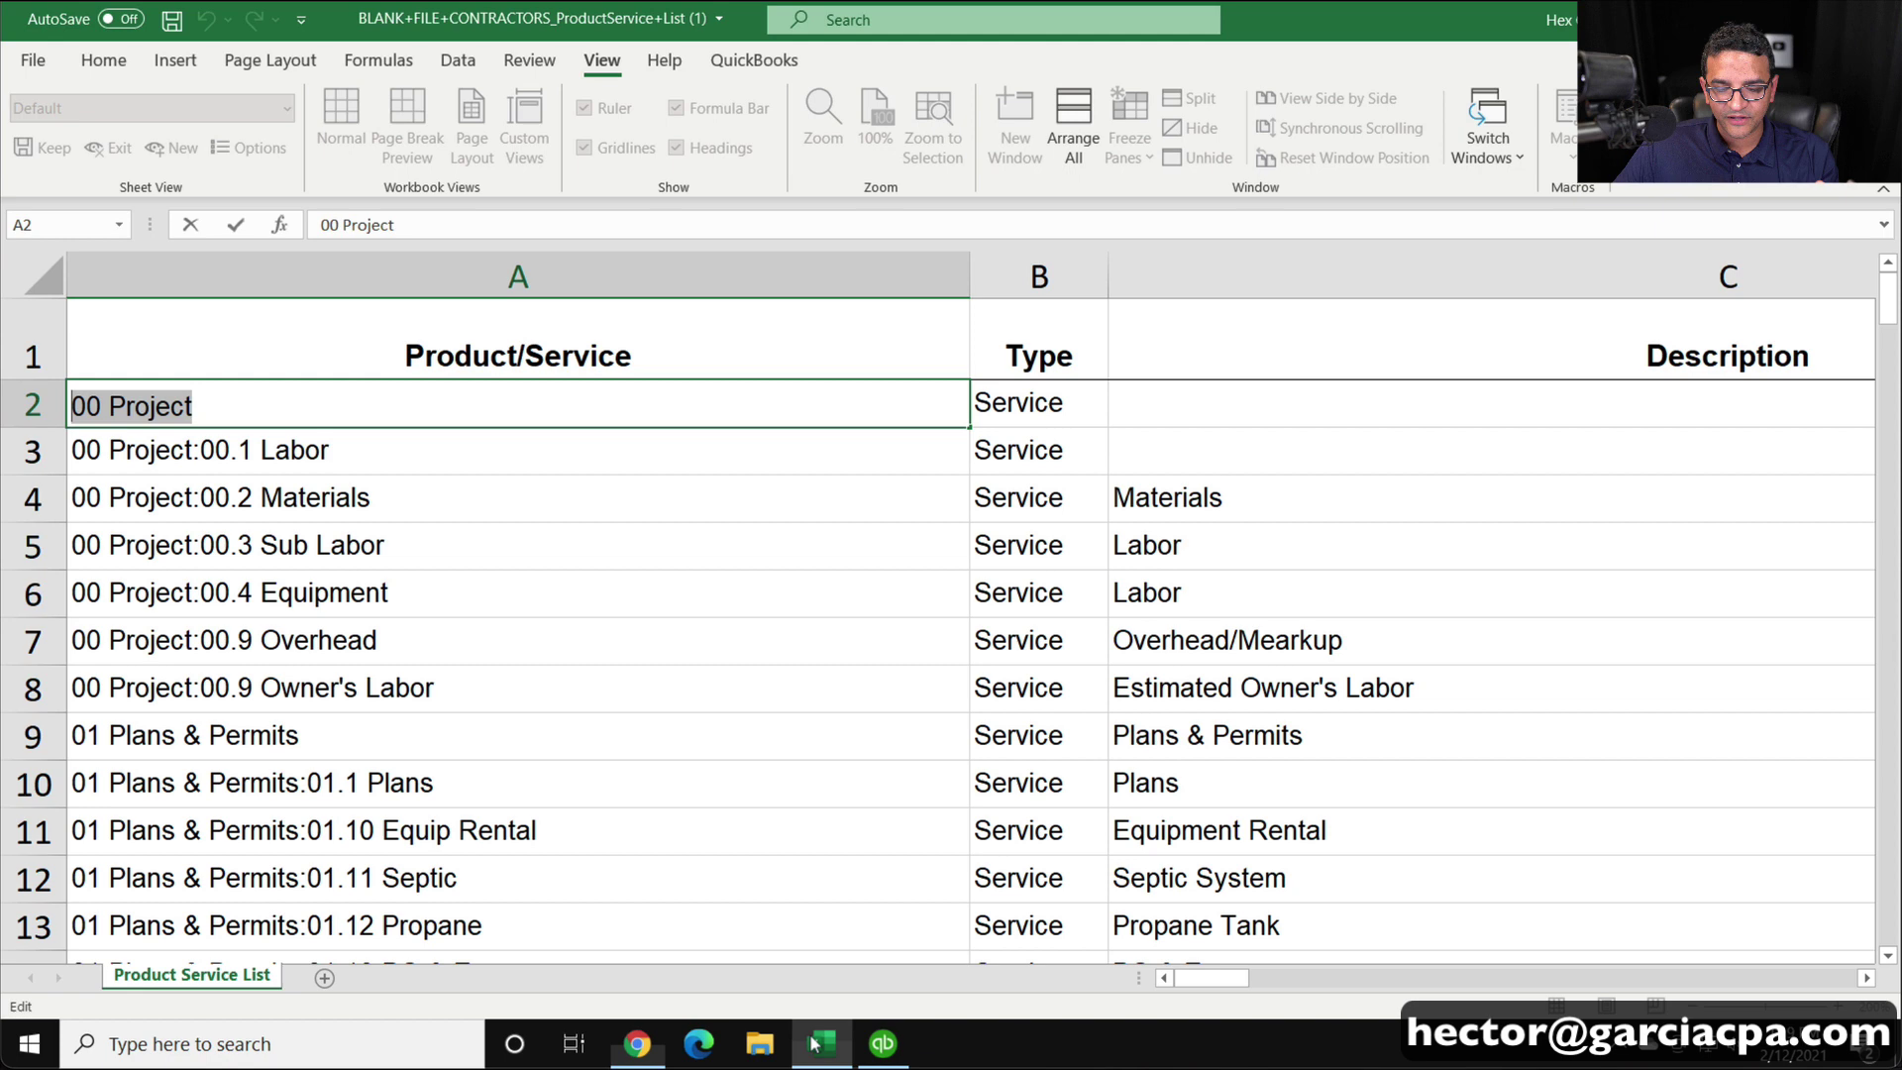
click(243, 545)
click(294, 713)
double_click(294, 715)
drag(336, 726, 60, 735)
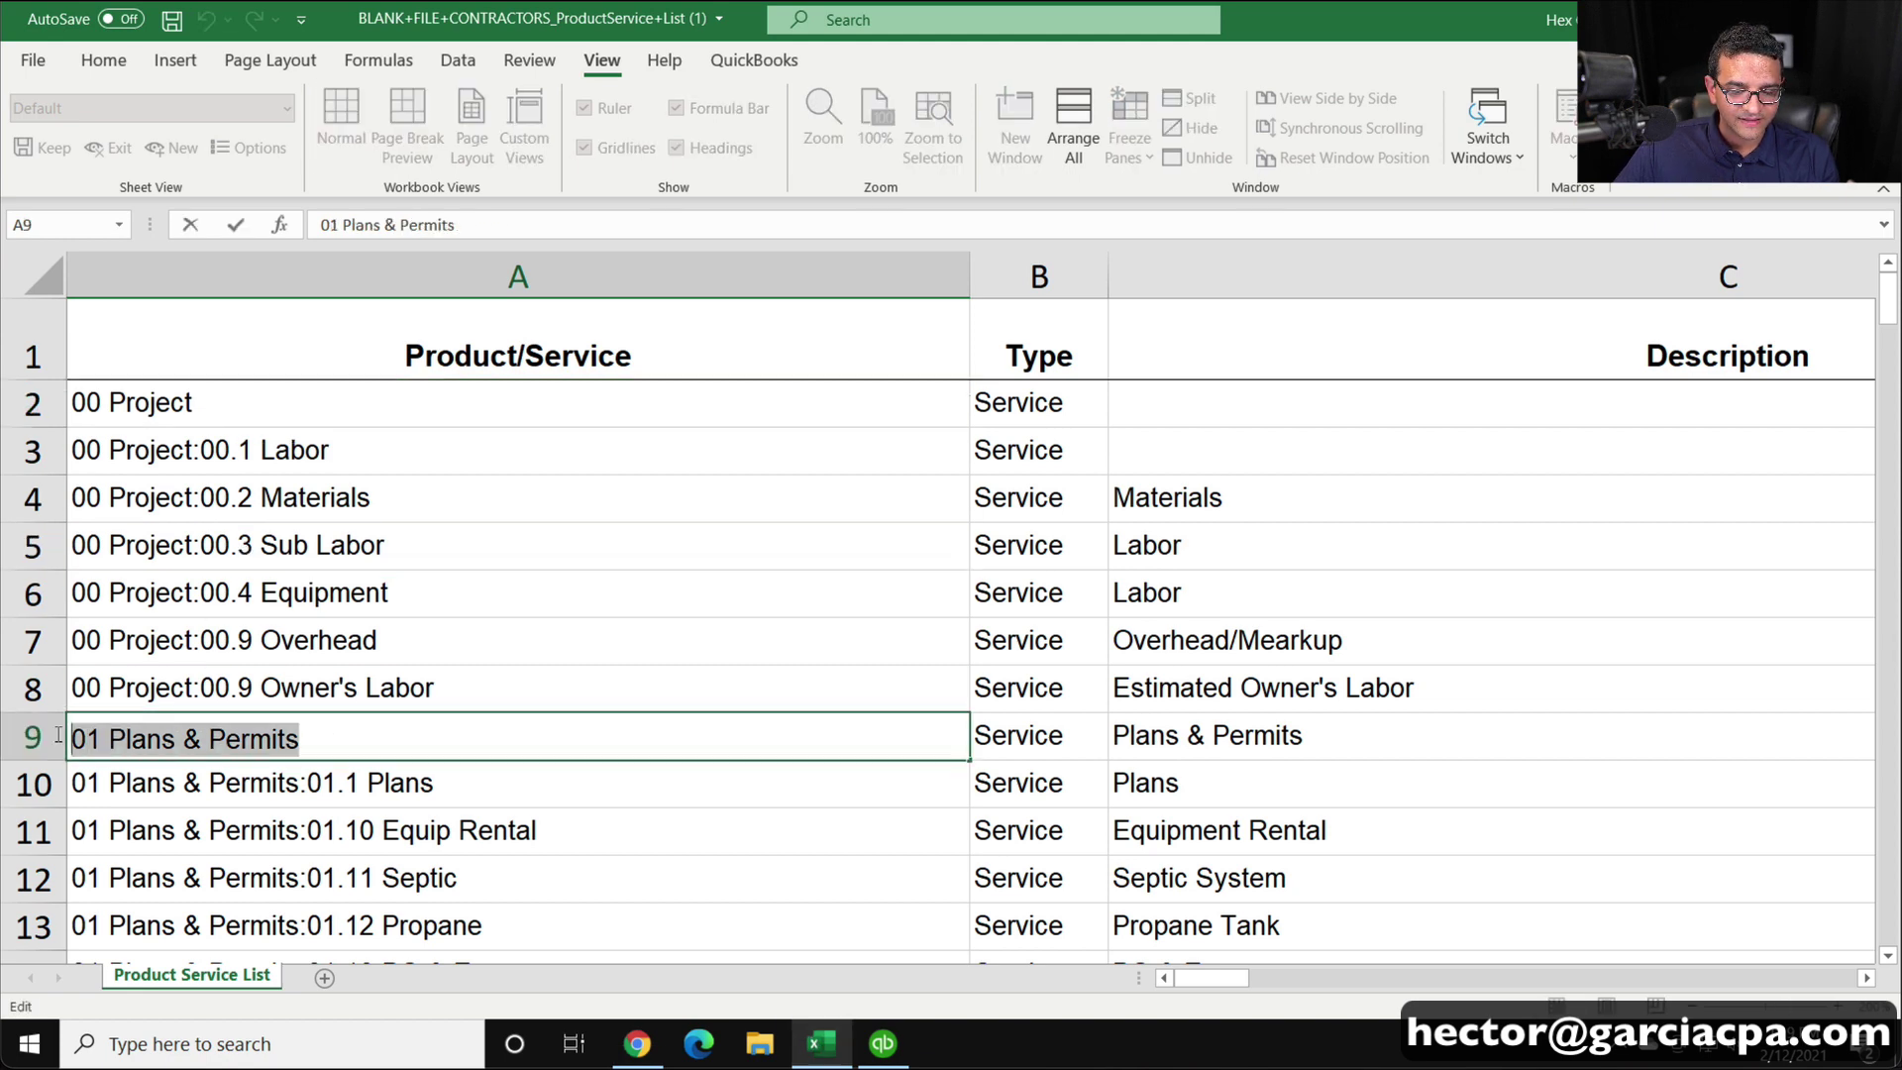
right_click(133, 738)
click(195, 791)
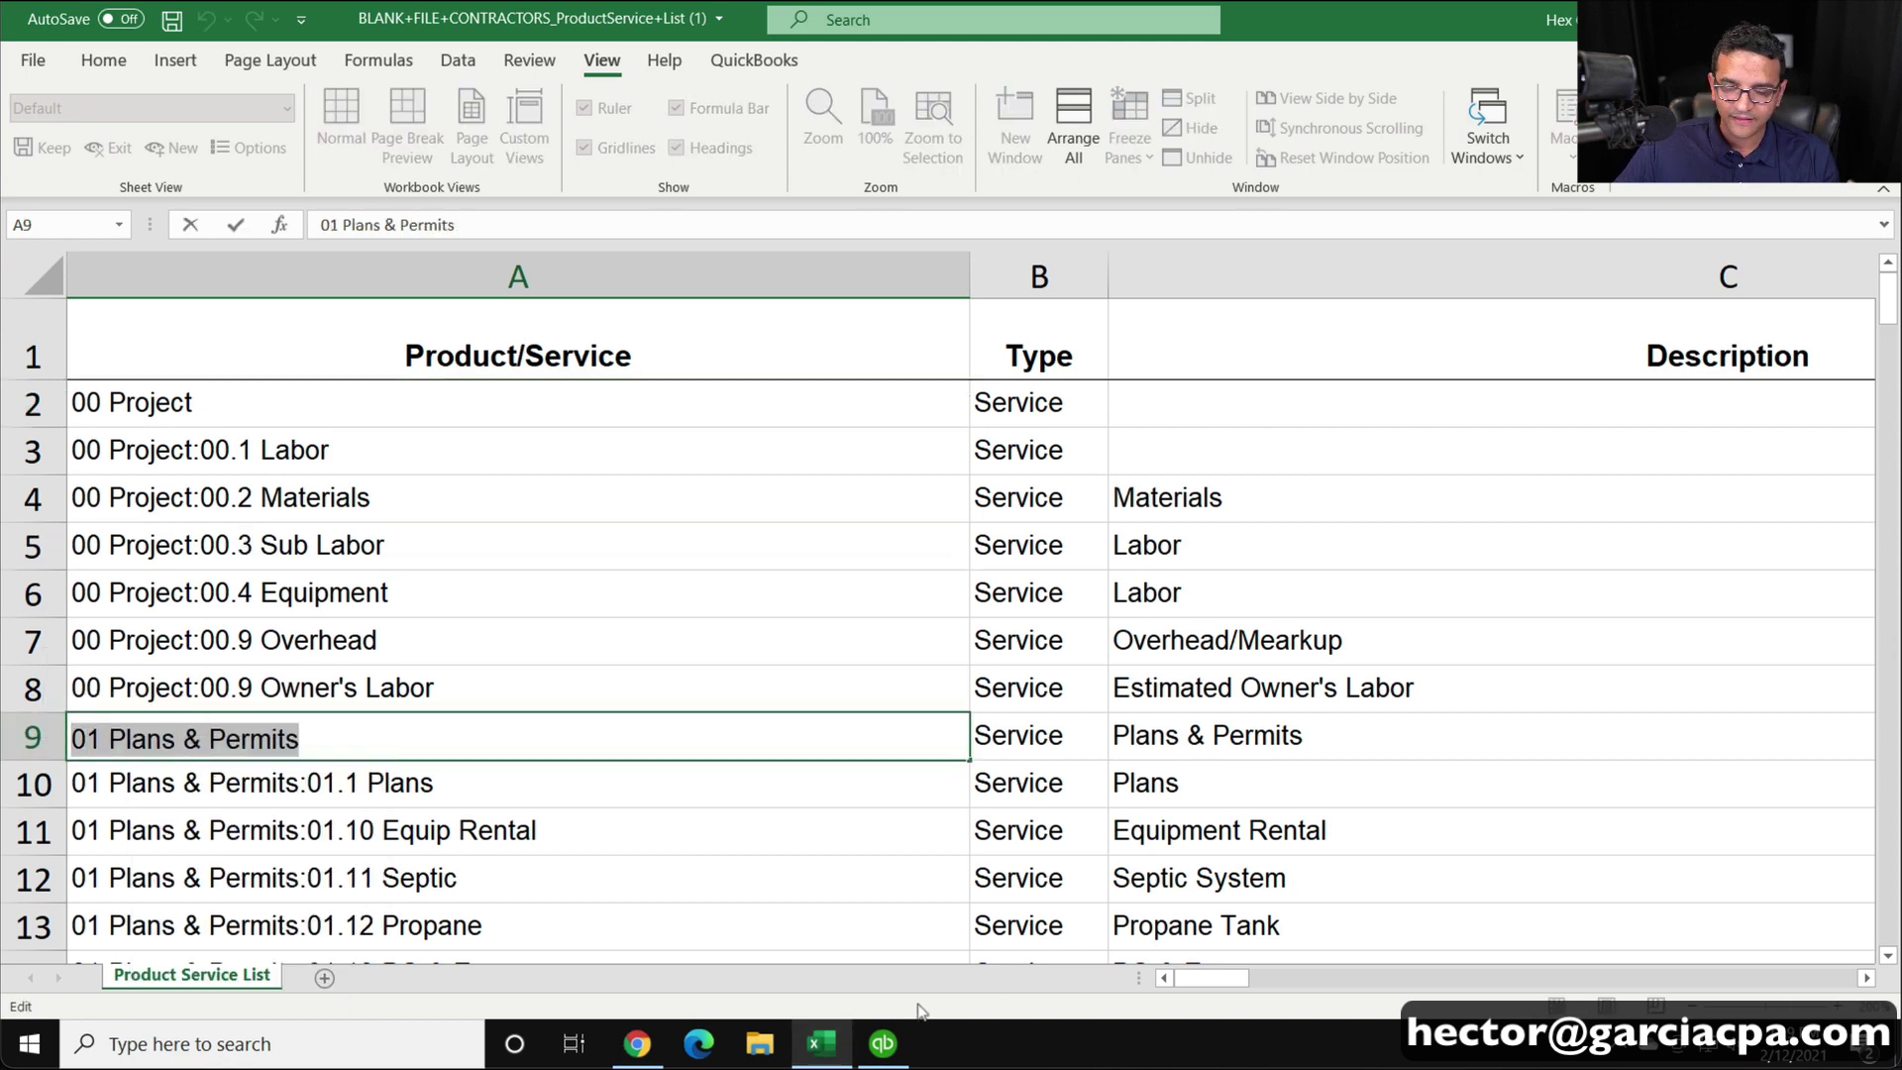
click(637, 1043)
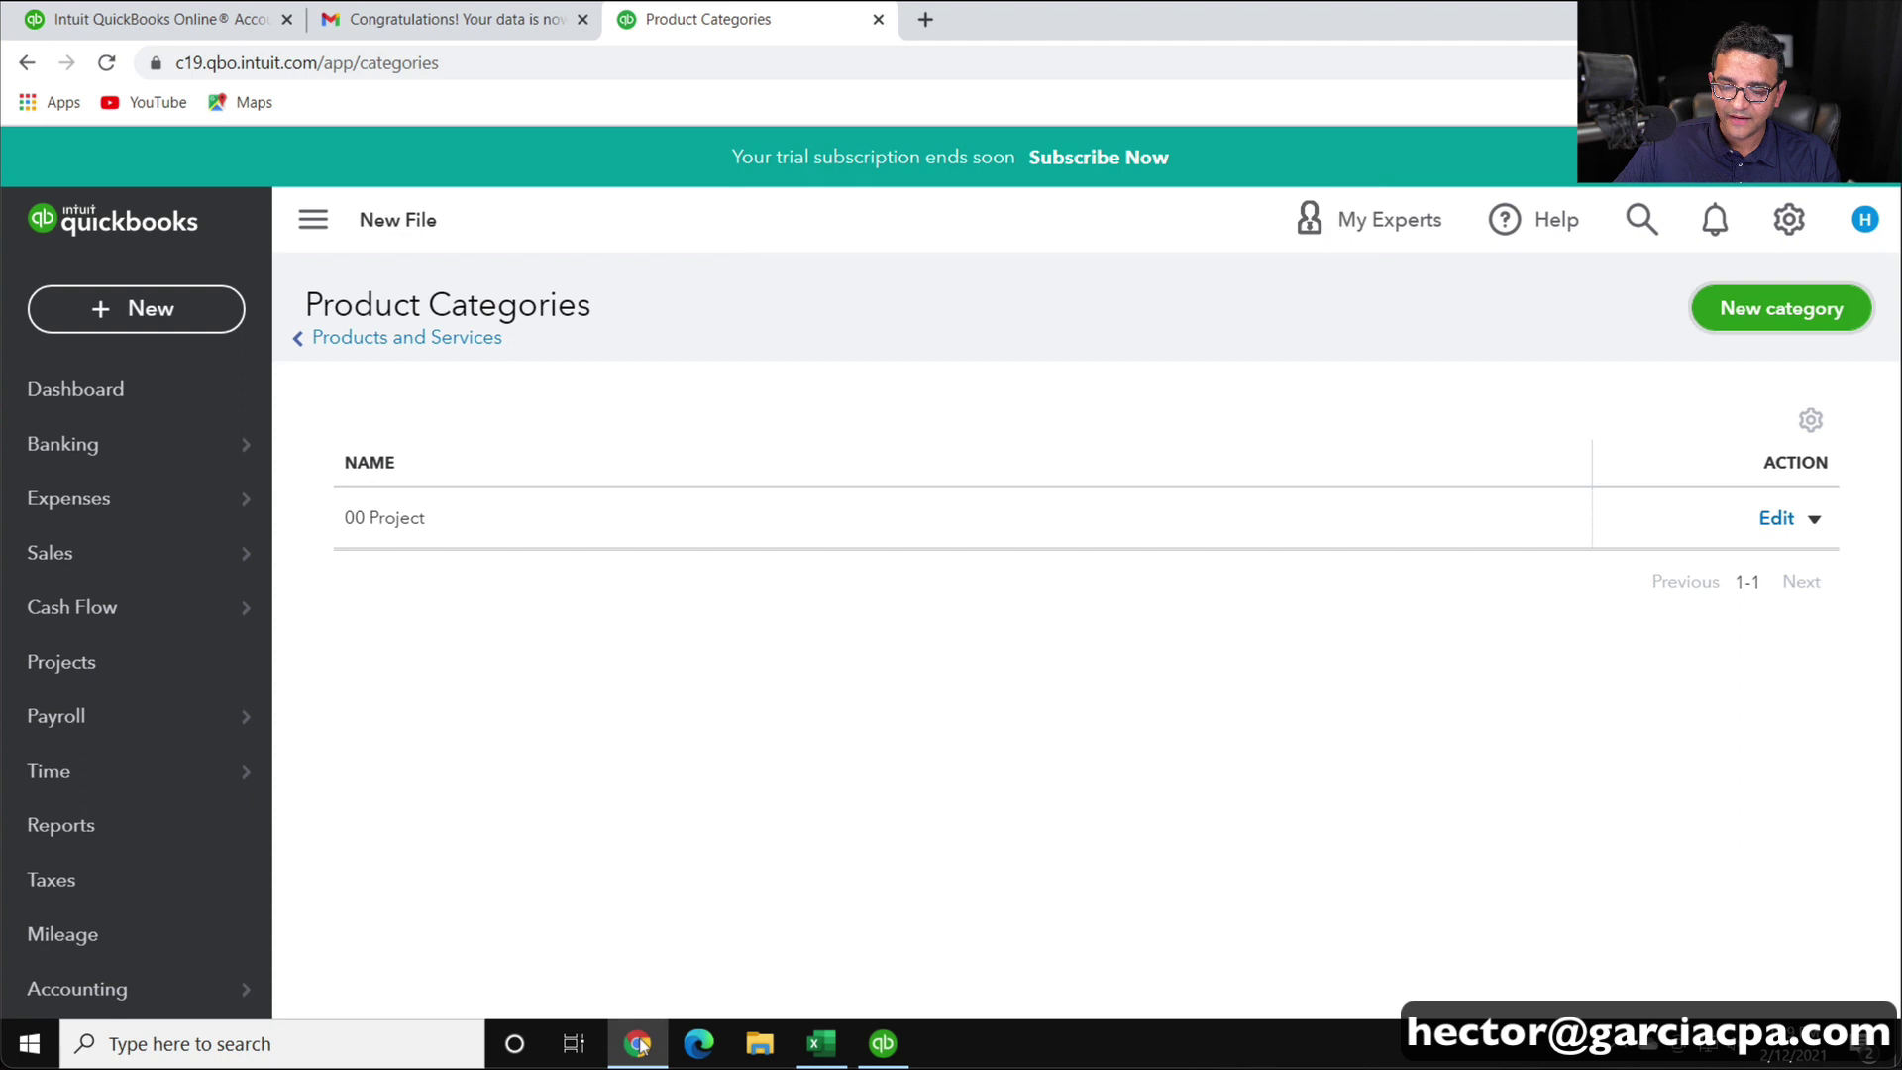
click(1756, 300)
click(1202, 254)
right_click(1200, 254)
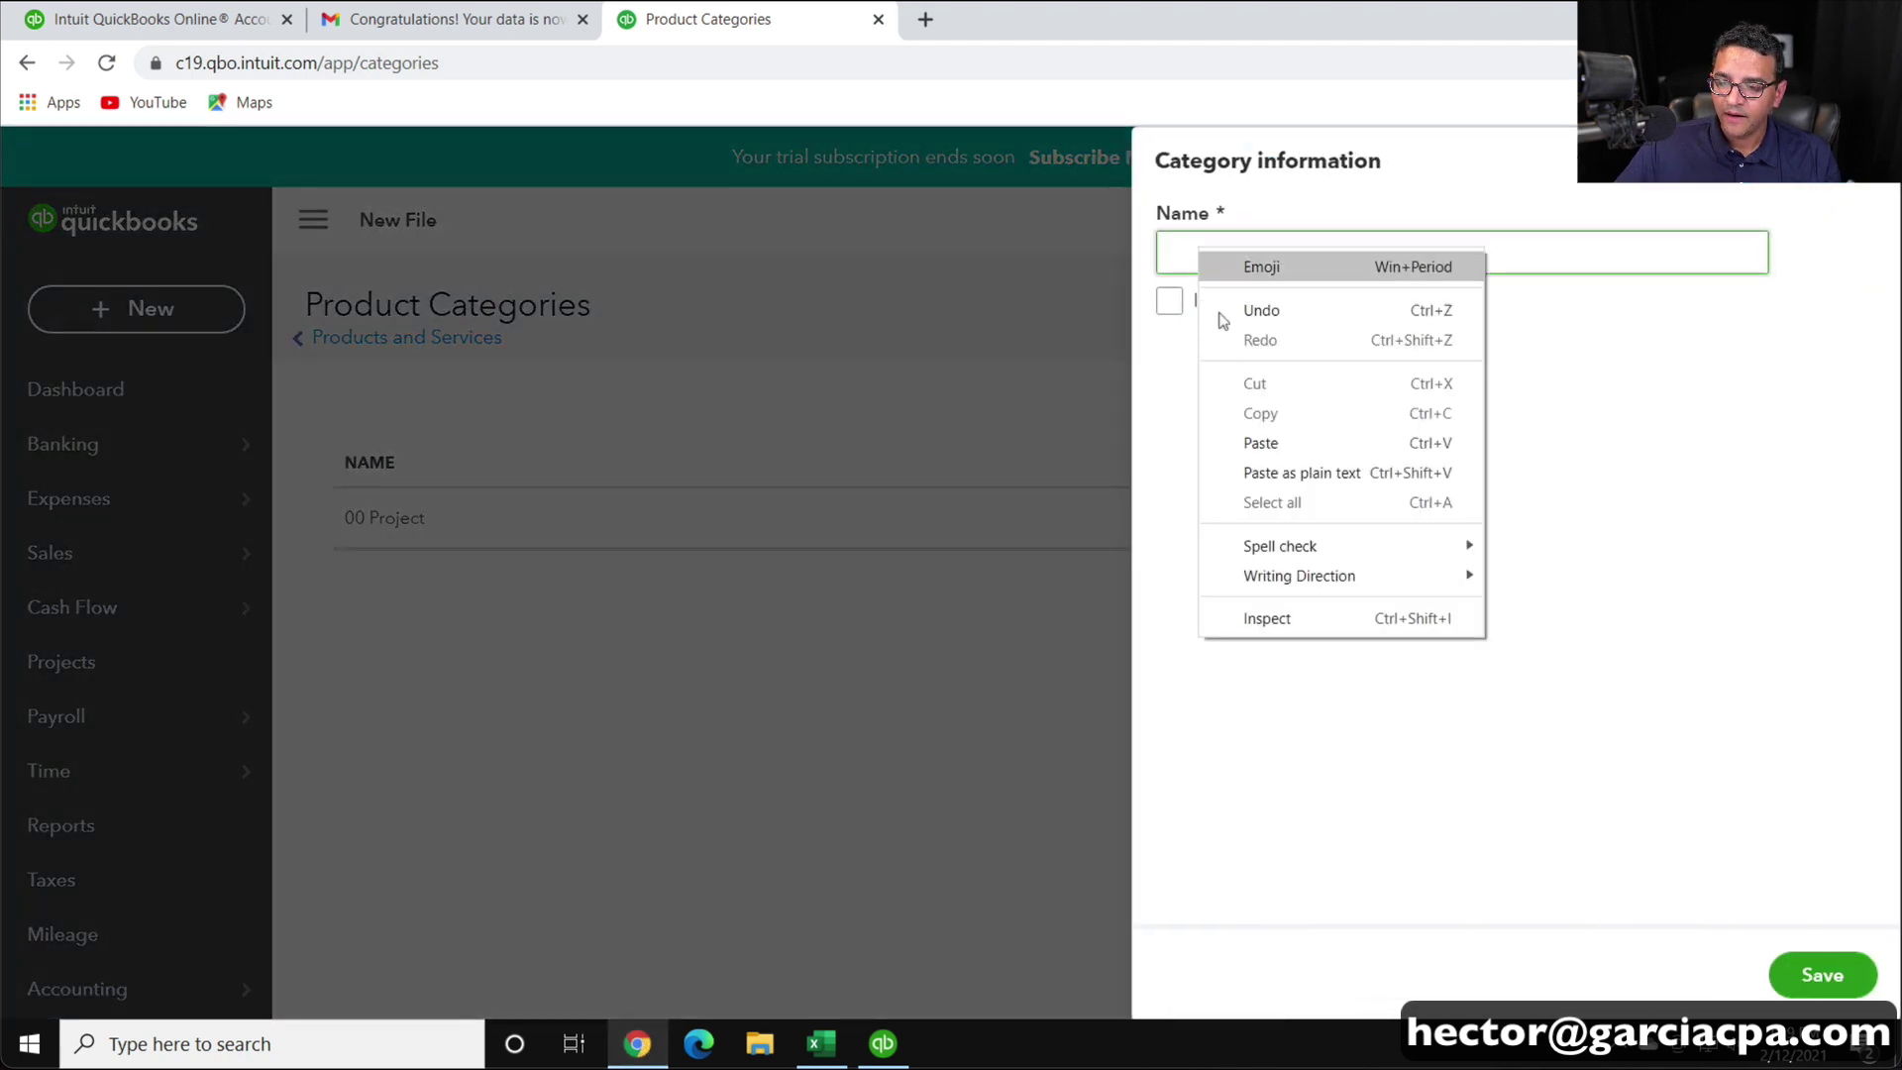
click(1263, 445)
click(1821, 973)
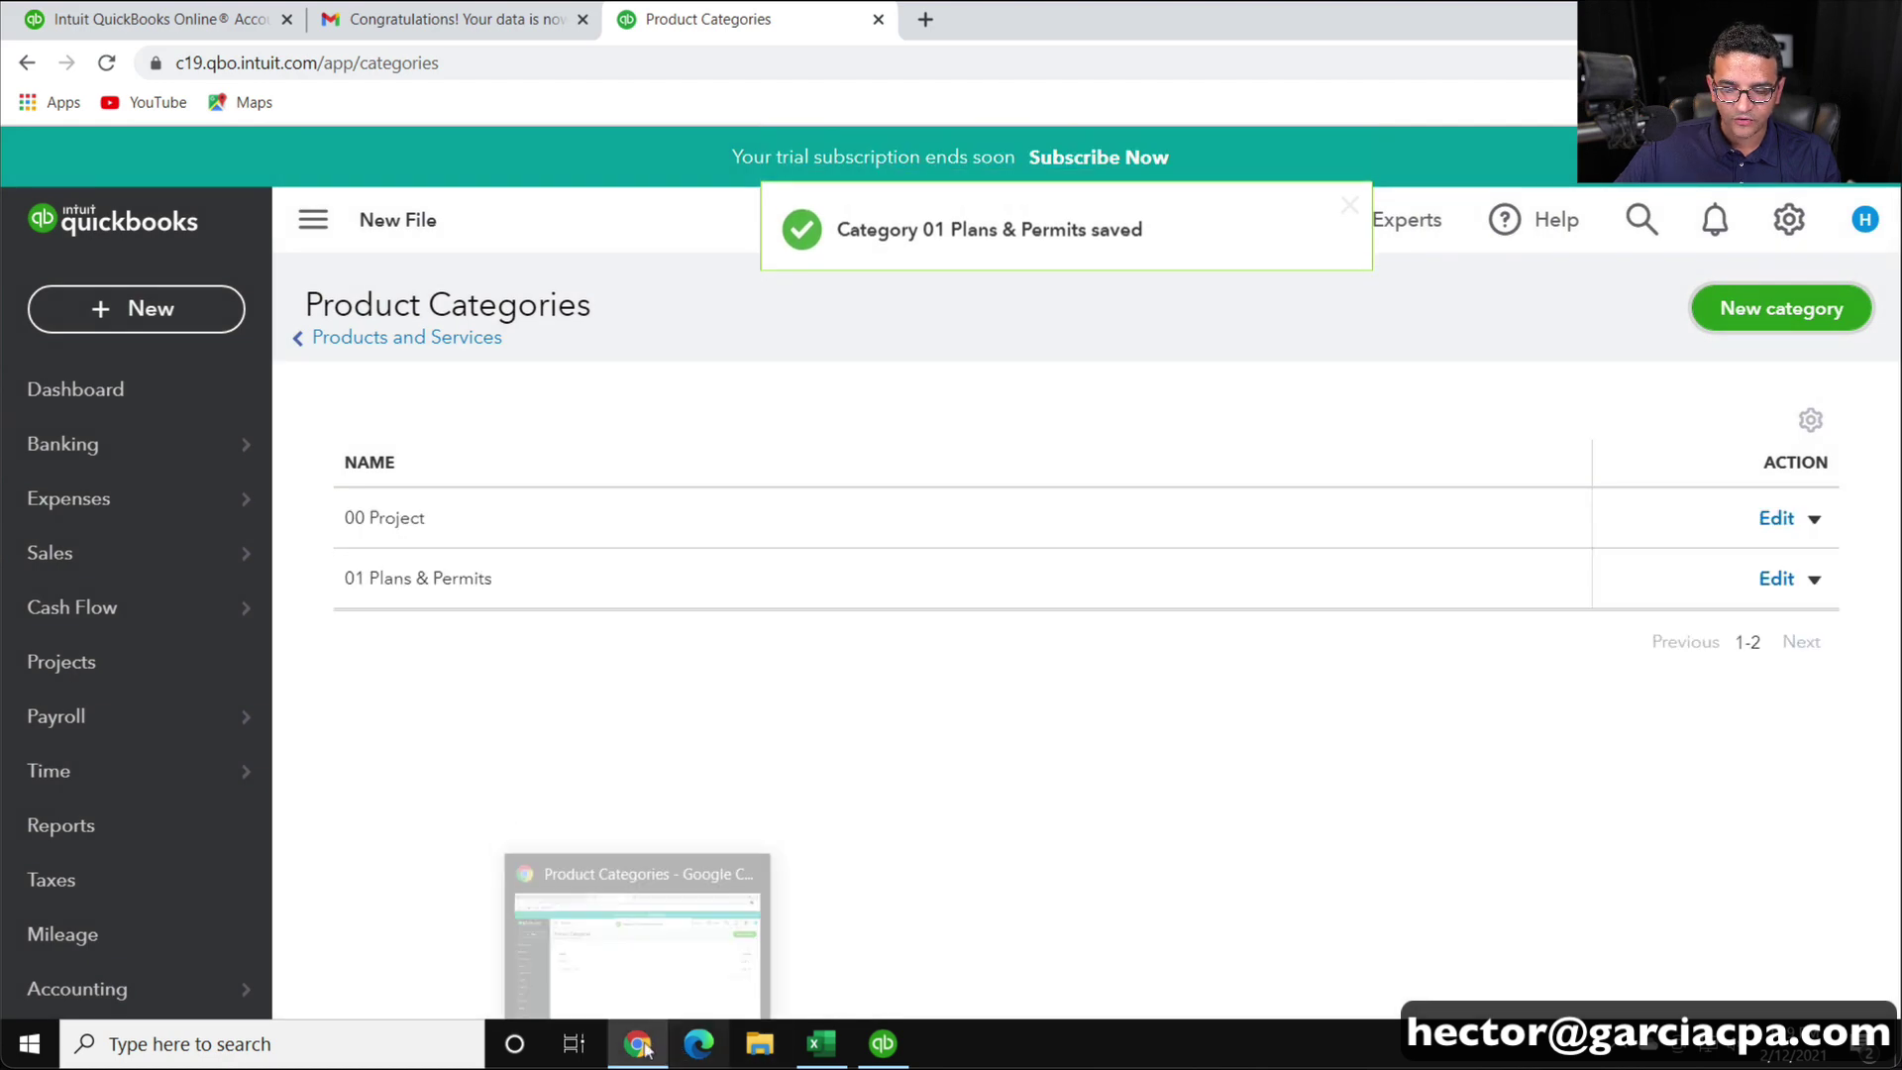
Step: Copy '02 Site Work' from Excel, save it as a category, and return to Products and Services
click(824, 1049)
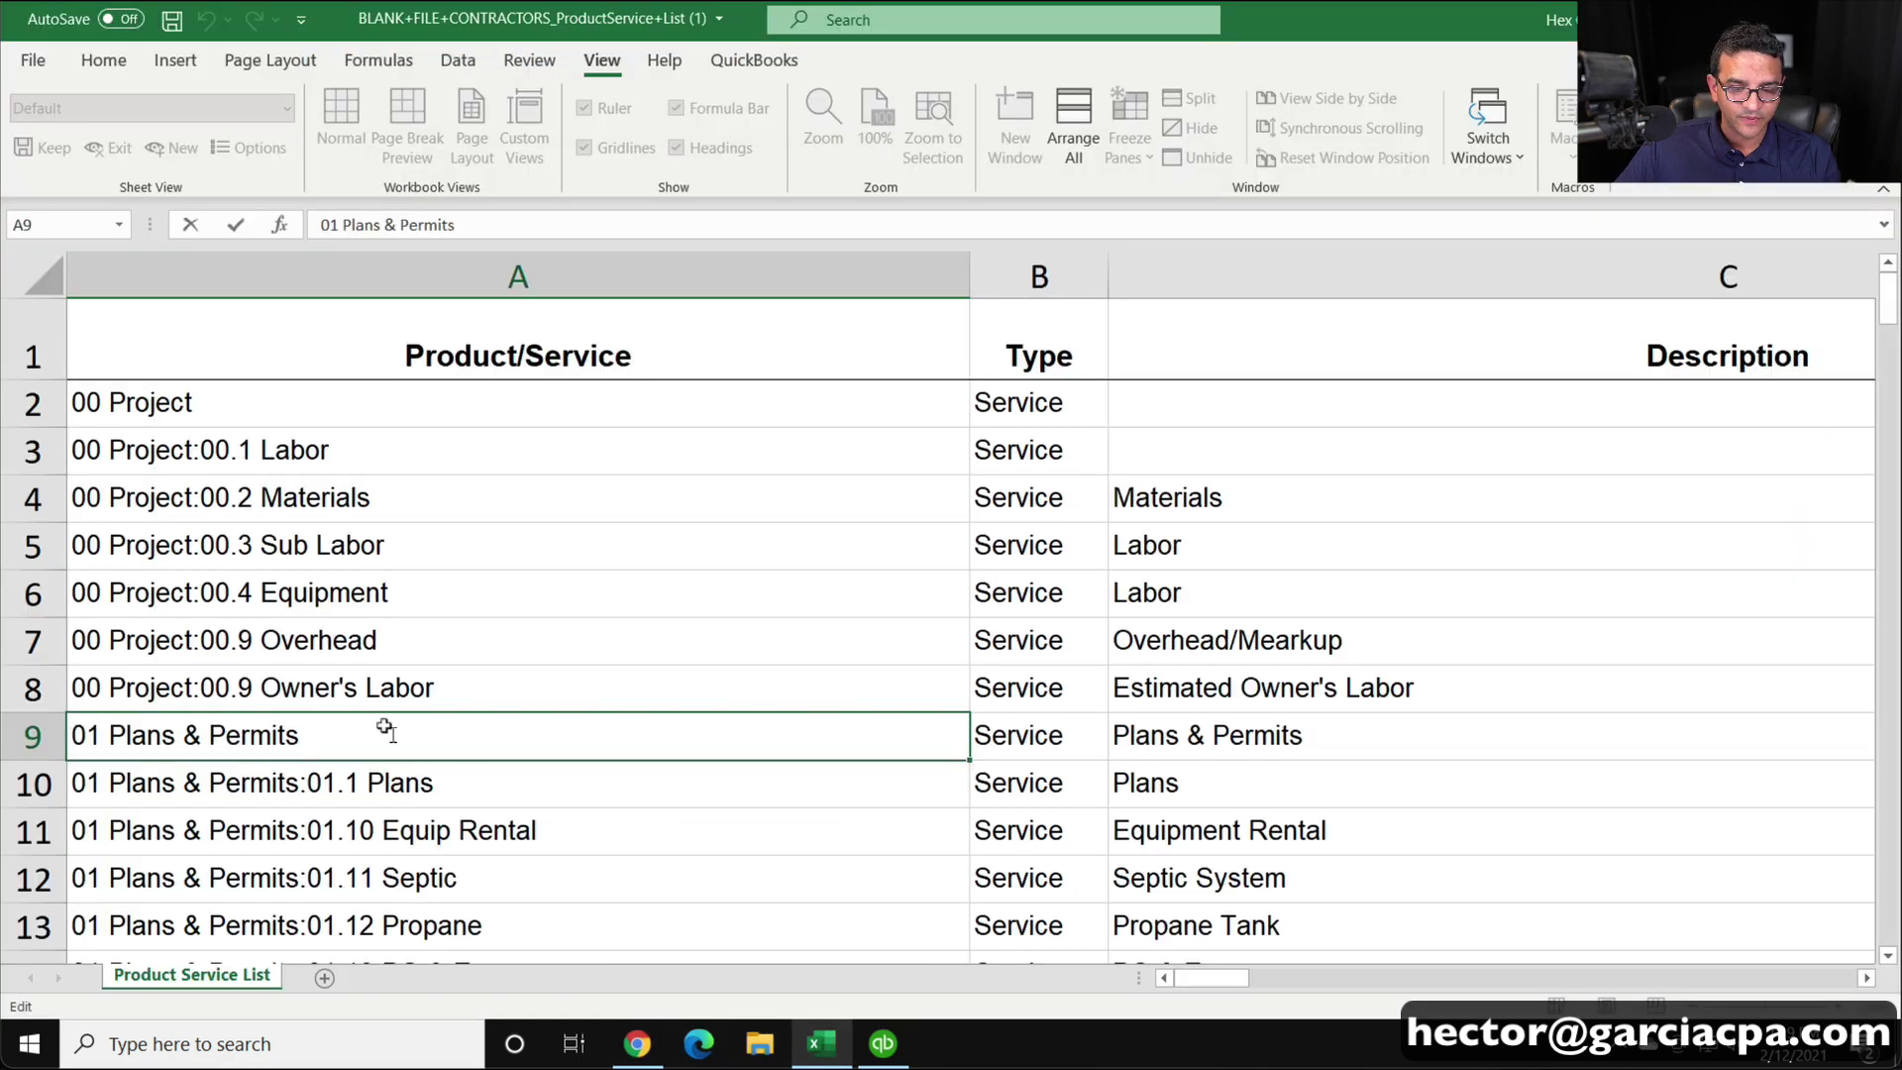
scroll(383, 724, down, 3)
click(297, 761)
scroll(251, 825, down, 3)
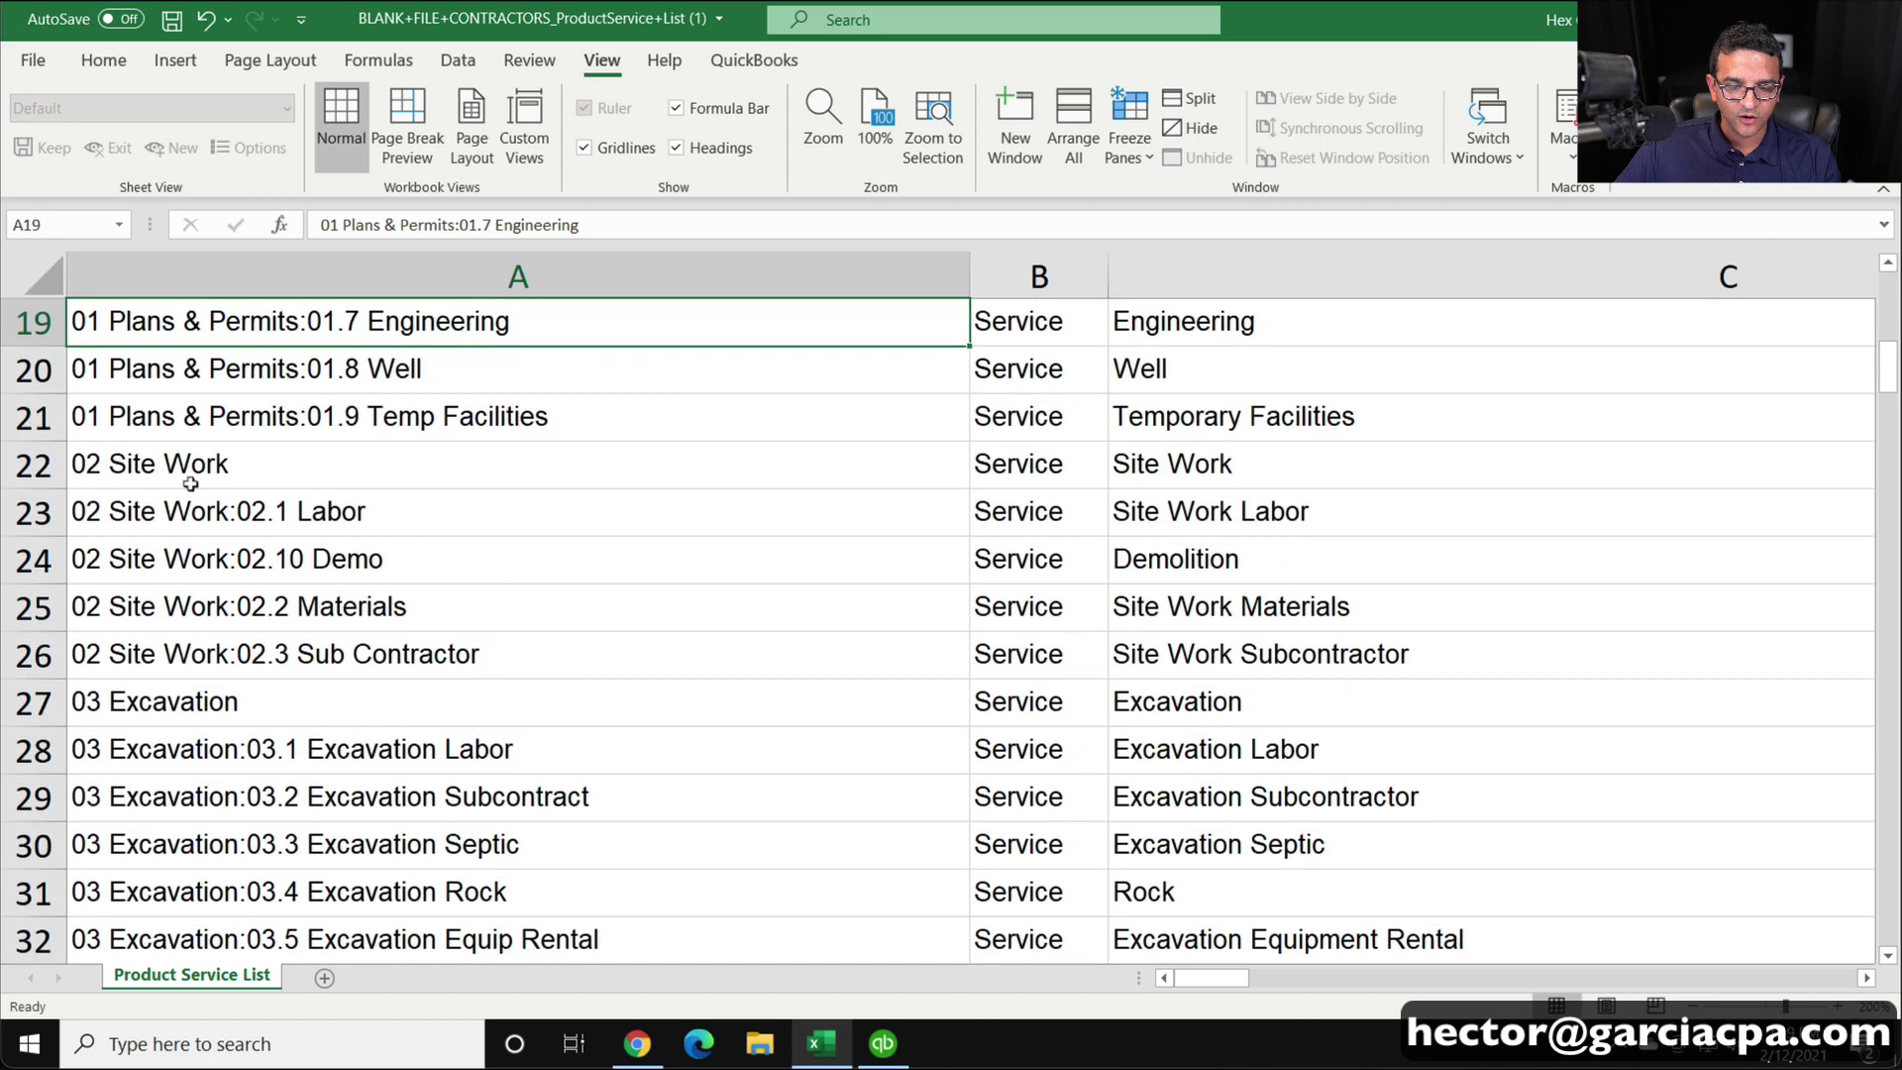
double_click(275, 468)
drag(275, 468, 71, 467)
right_click(139, 465)
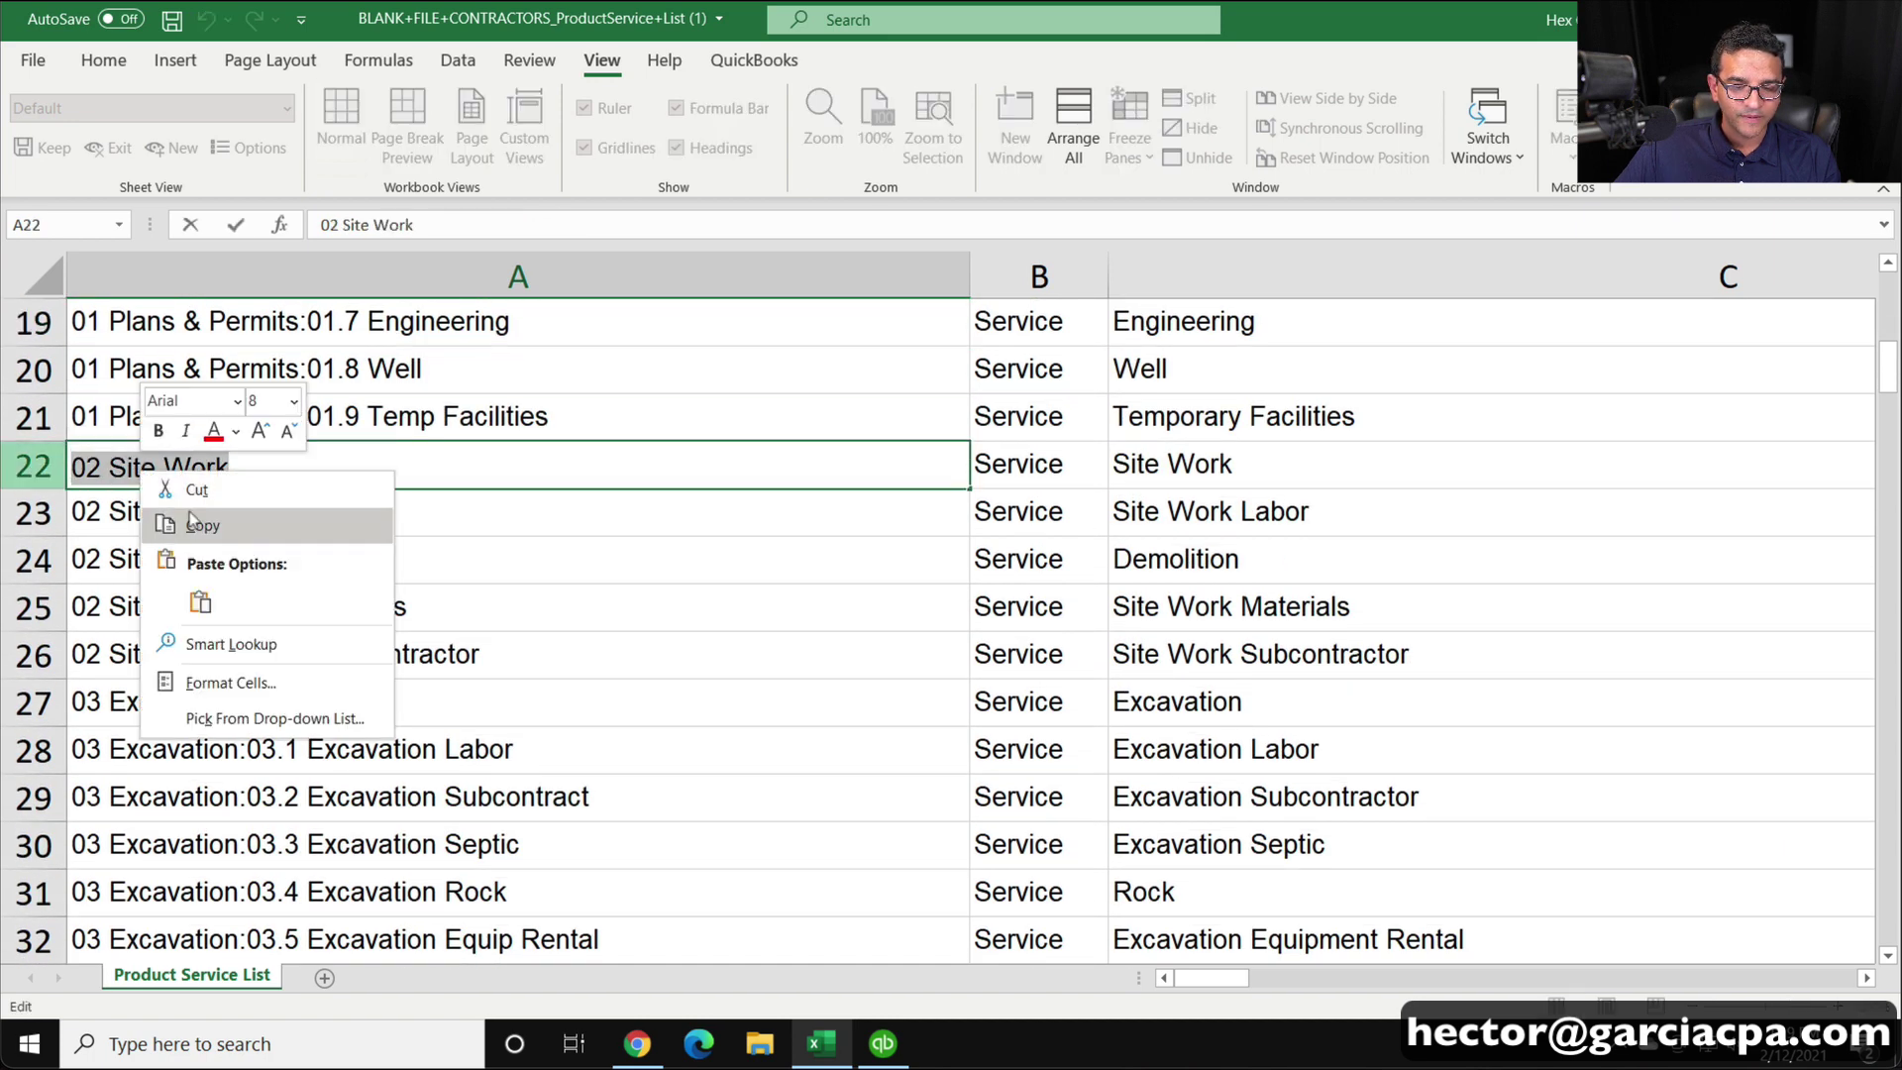
click(198, 522)
click(654, 1048)
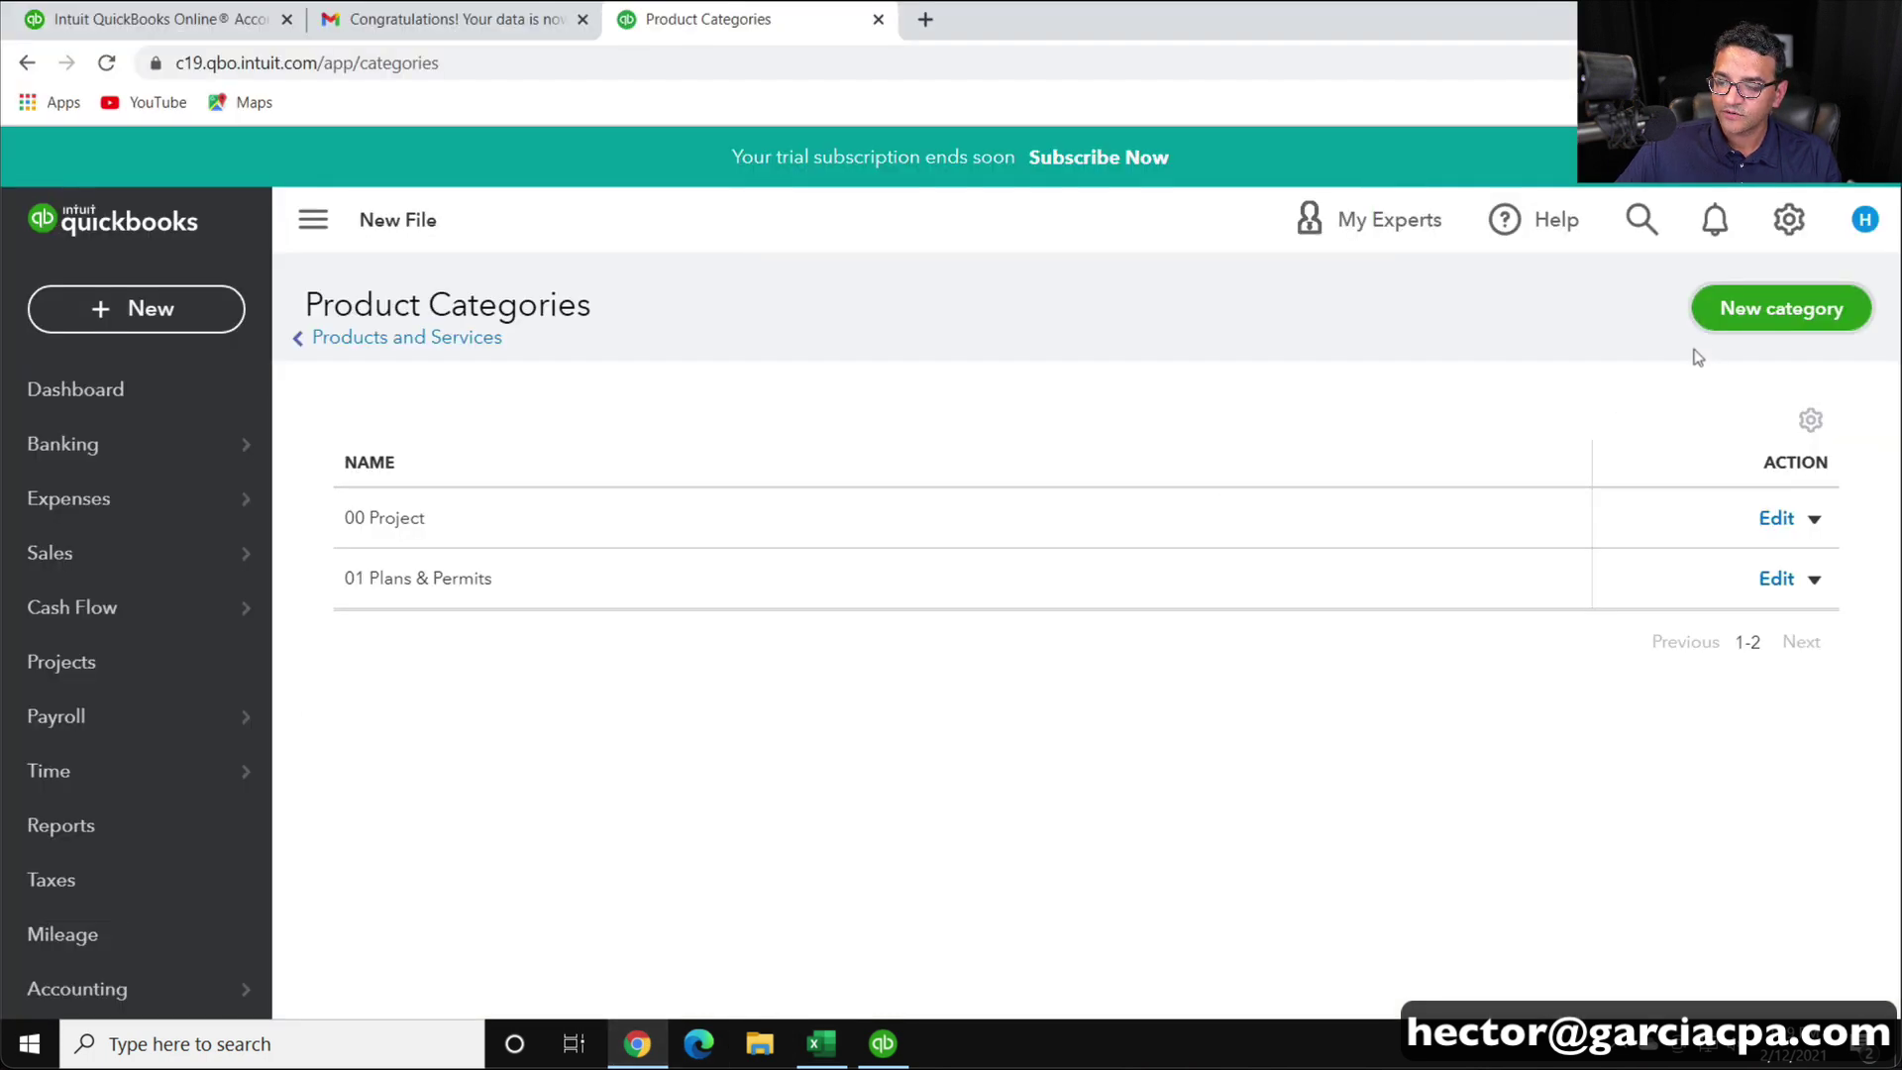
click(1714, 313)
right_click(1211, 249)
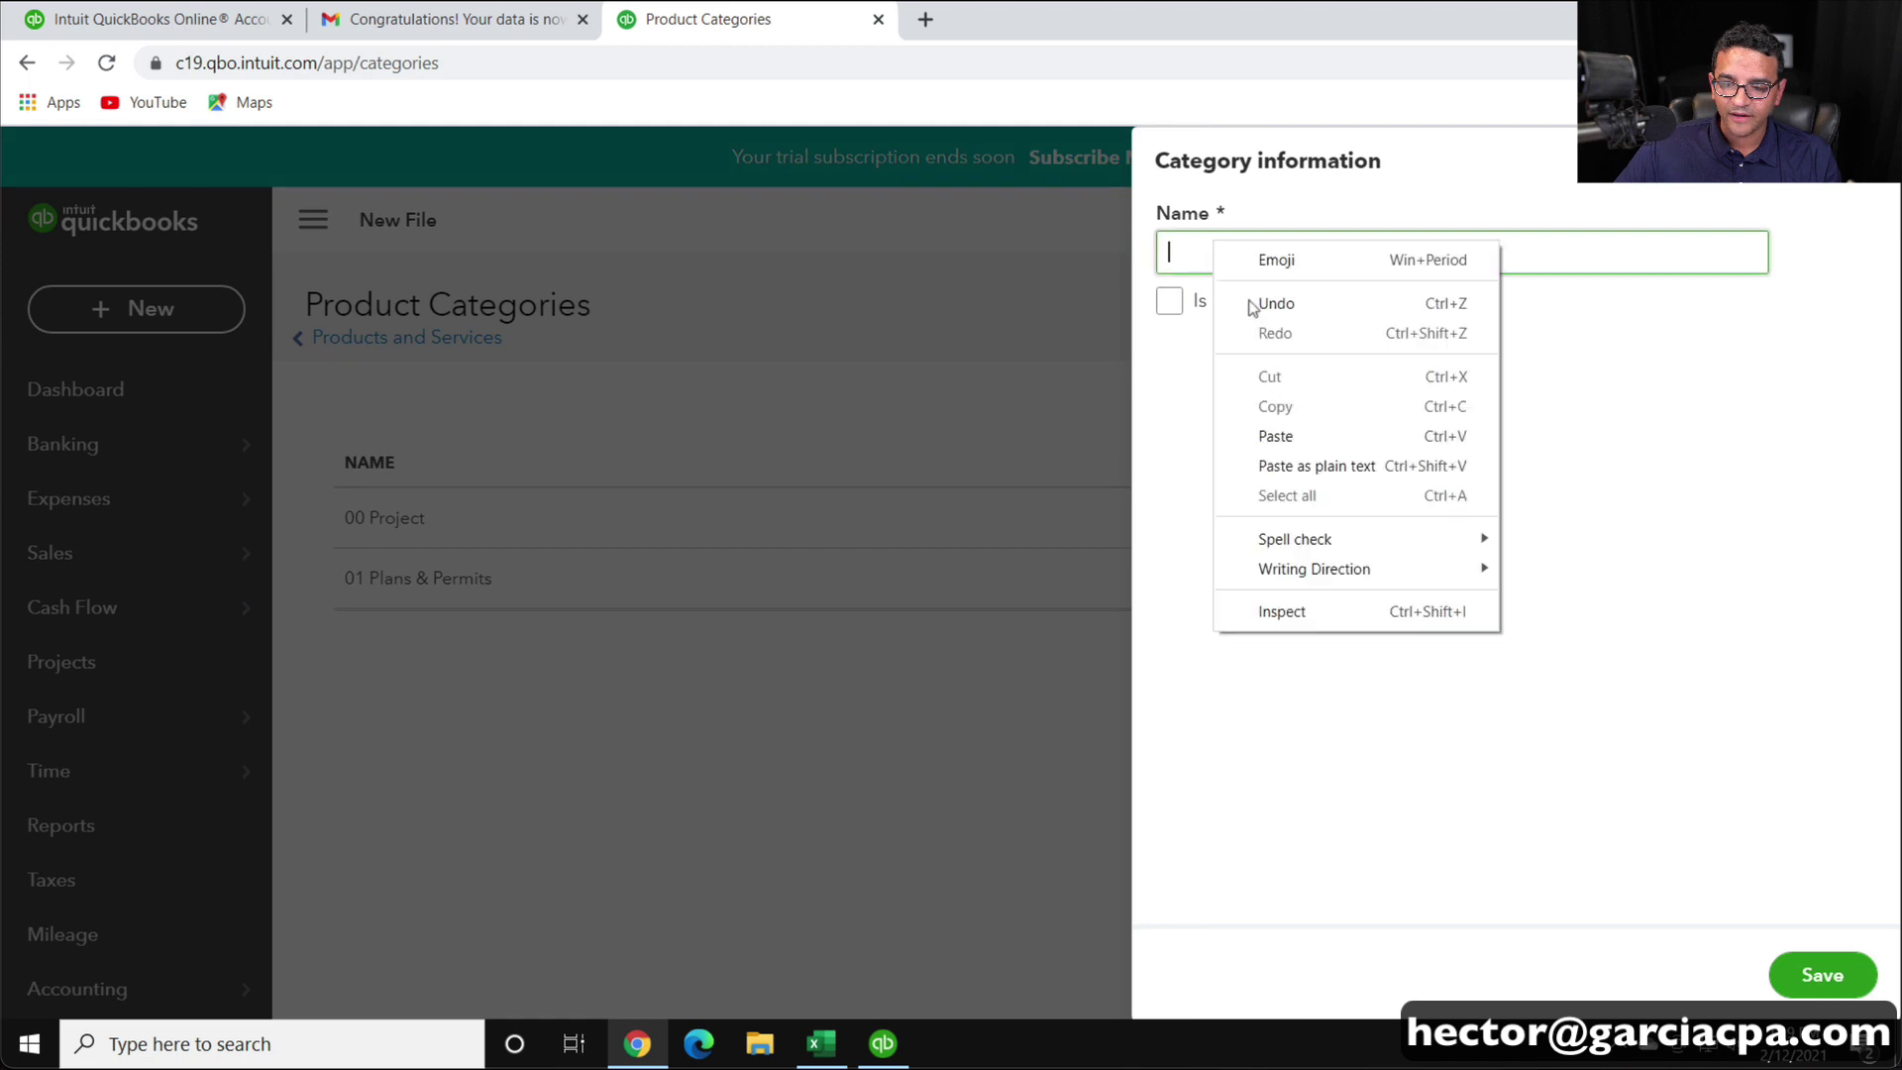
click(1278, 433)
click(1823, 975)
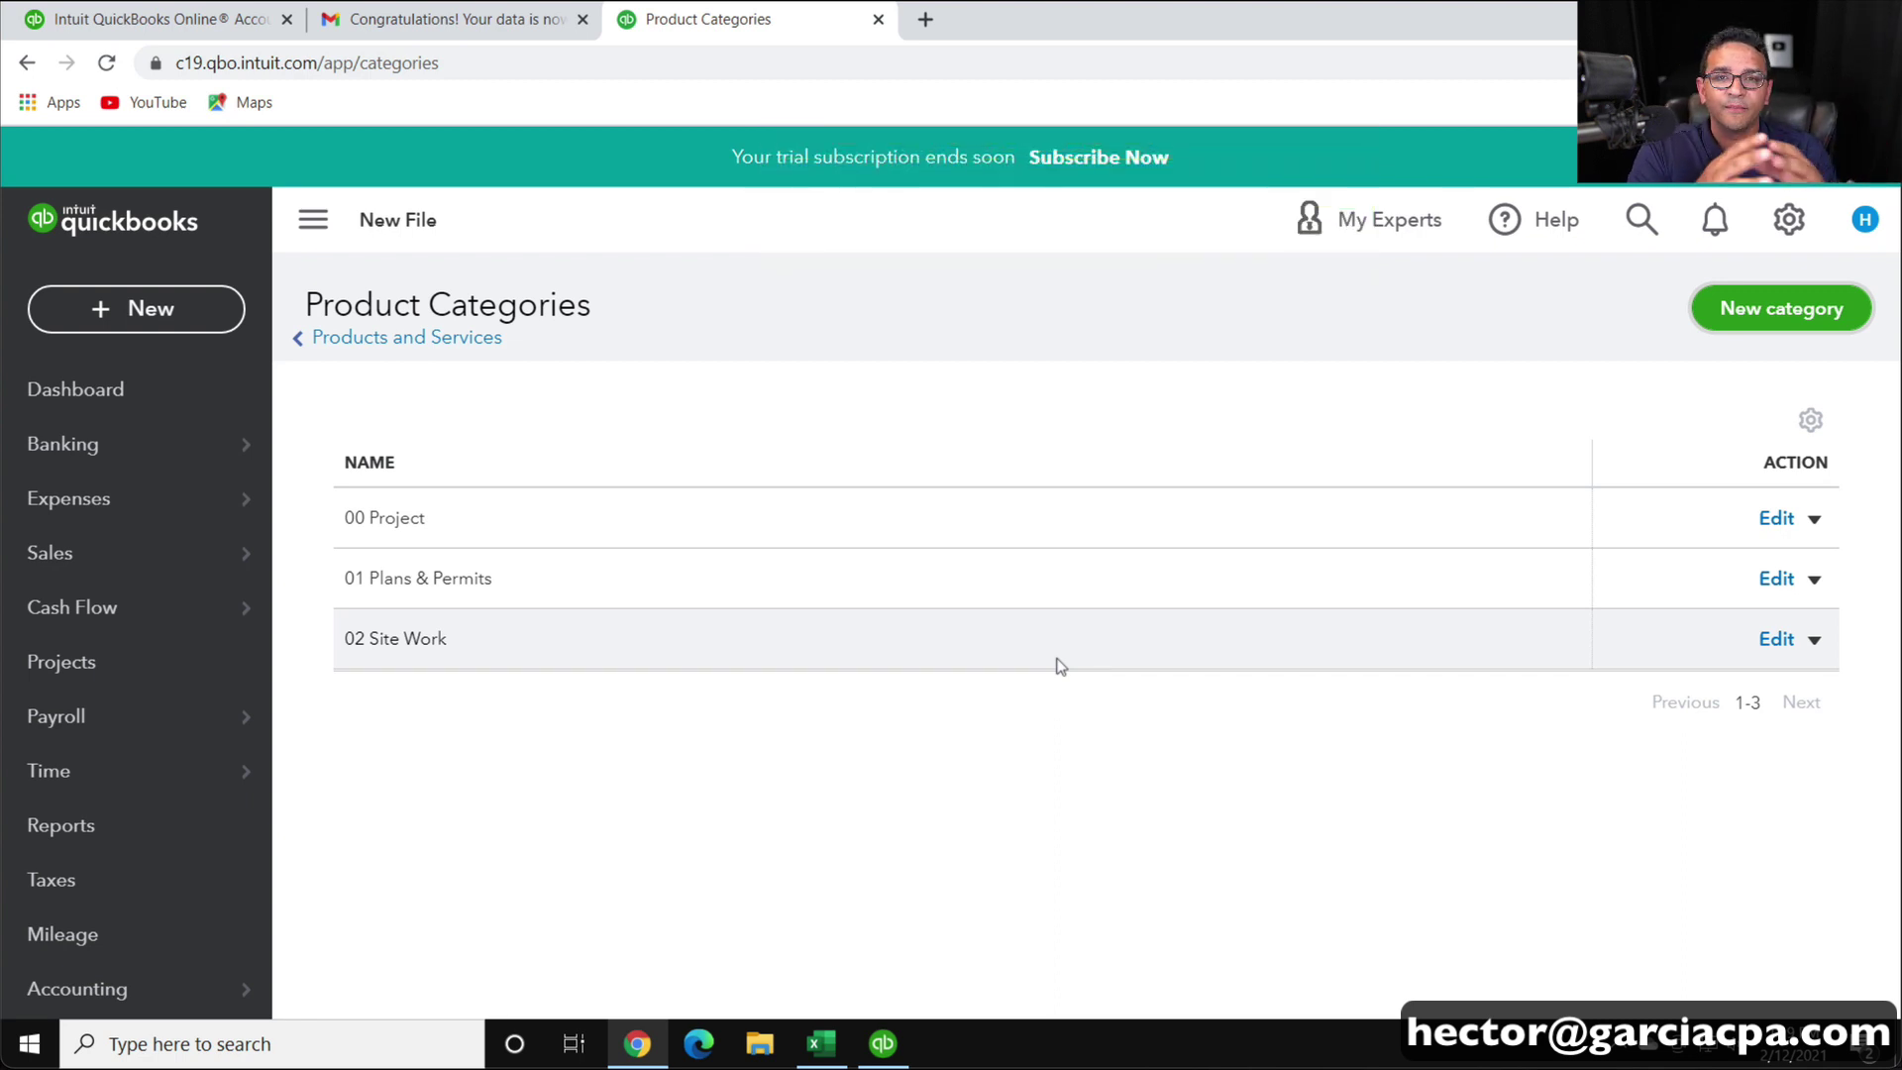
click(401, 340)
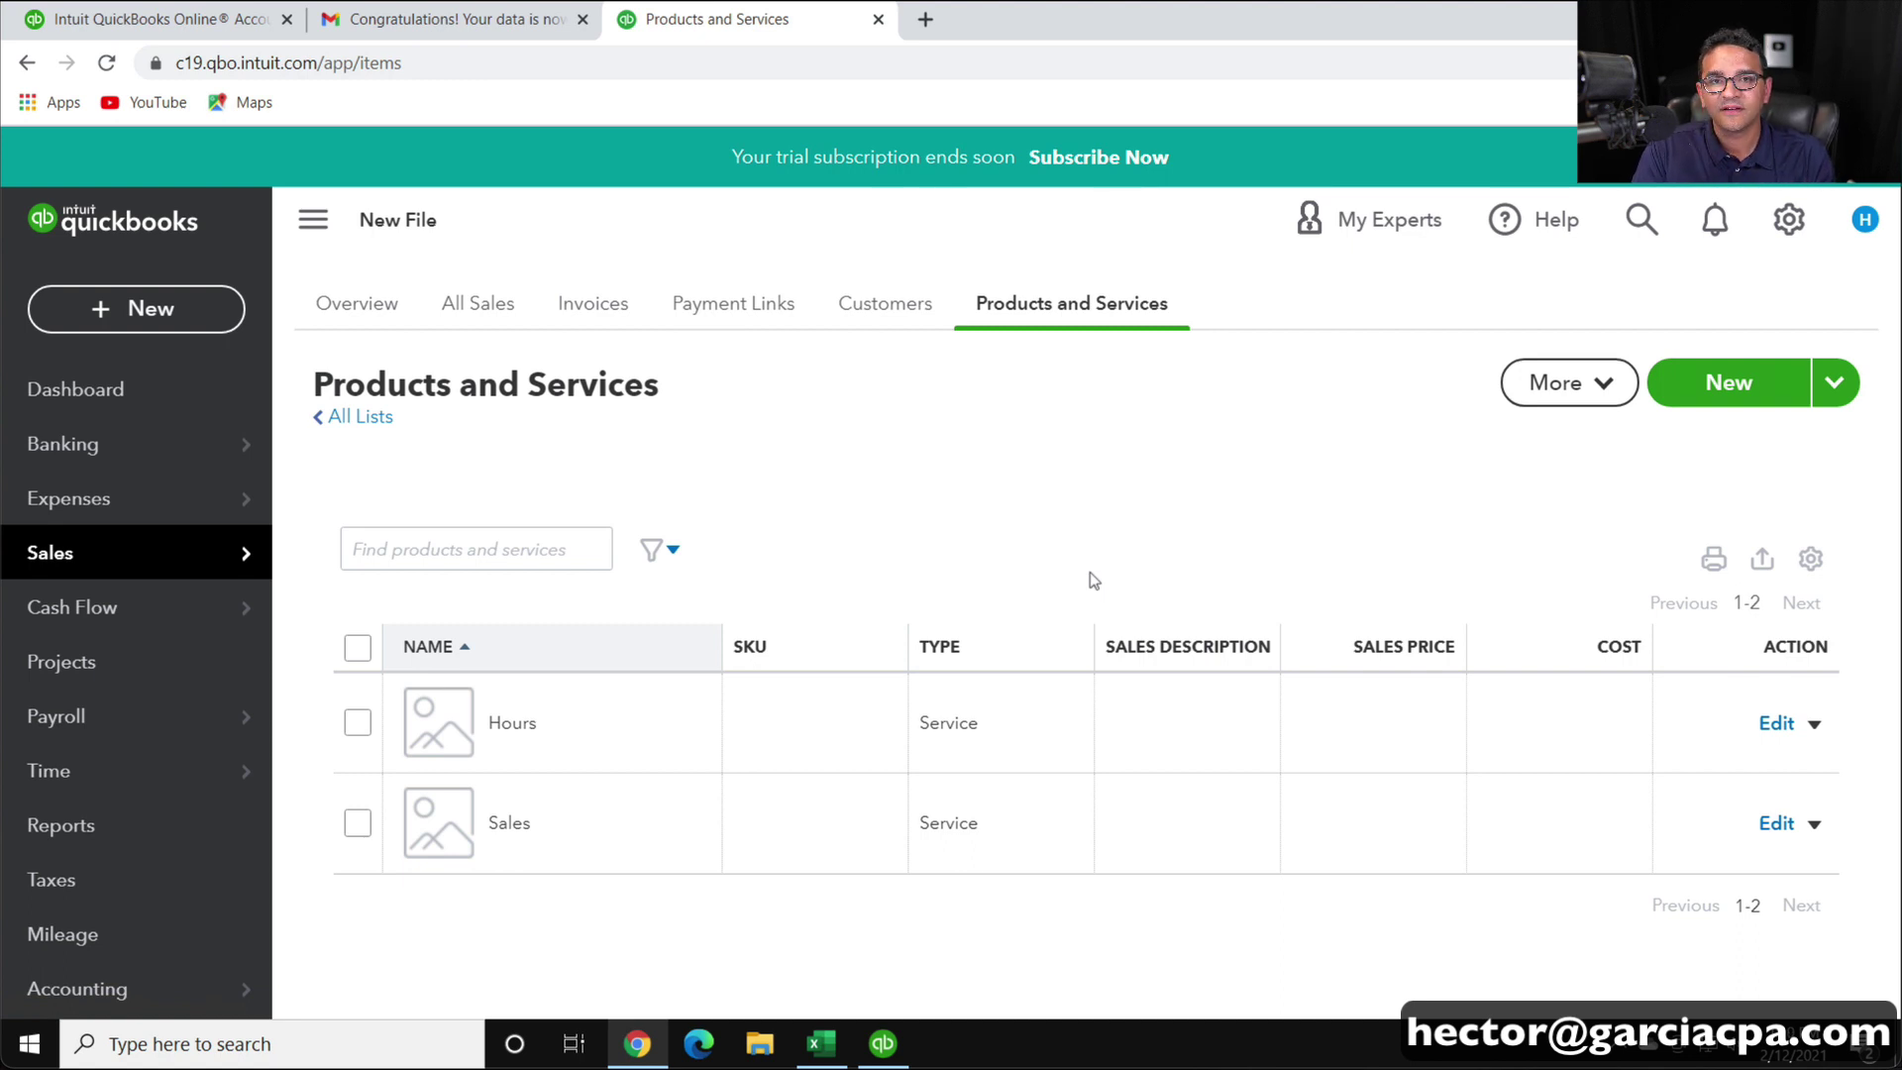
Step: Check the existing product categories, then go back to Products and Services
click(1565, 382)
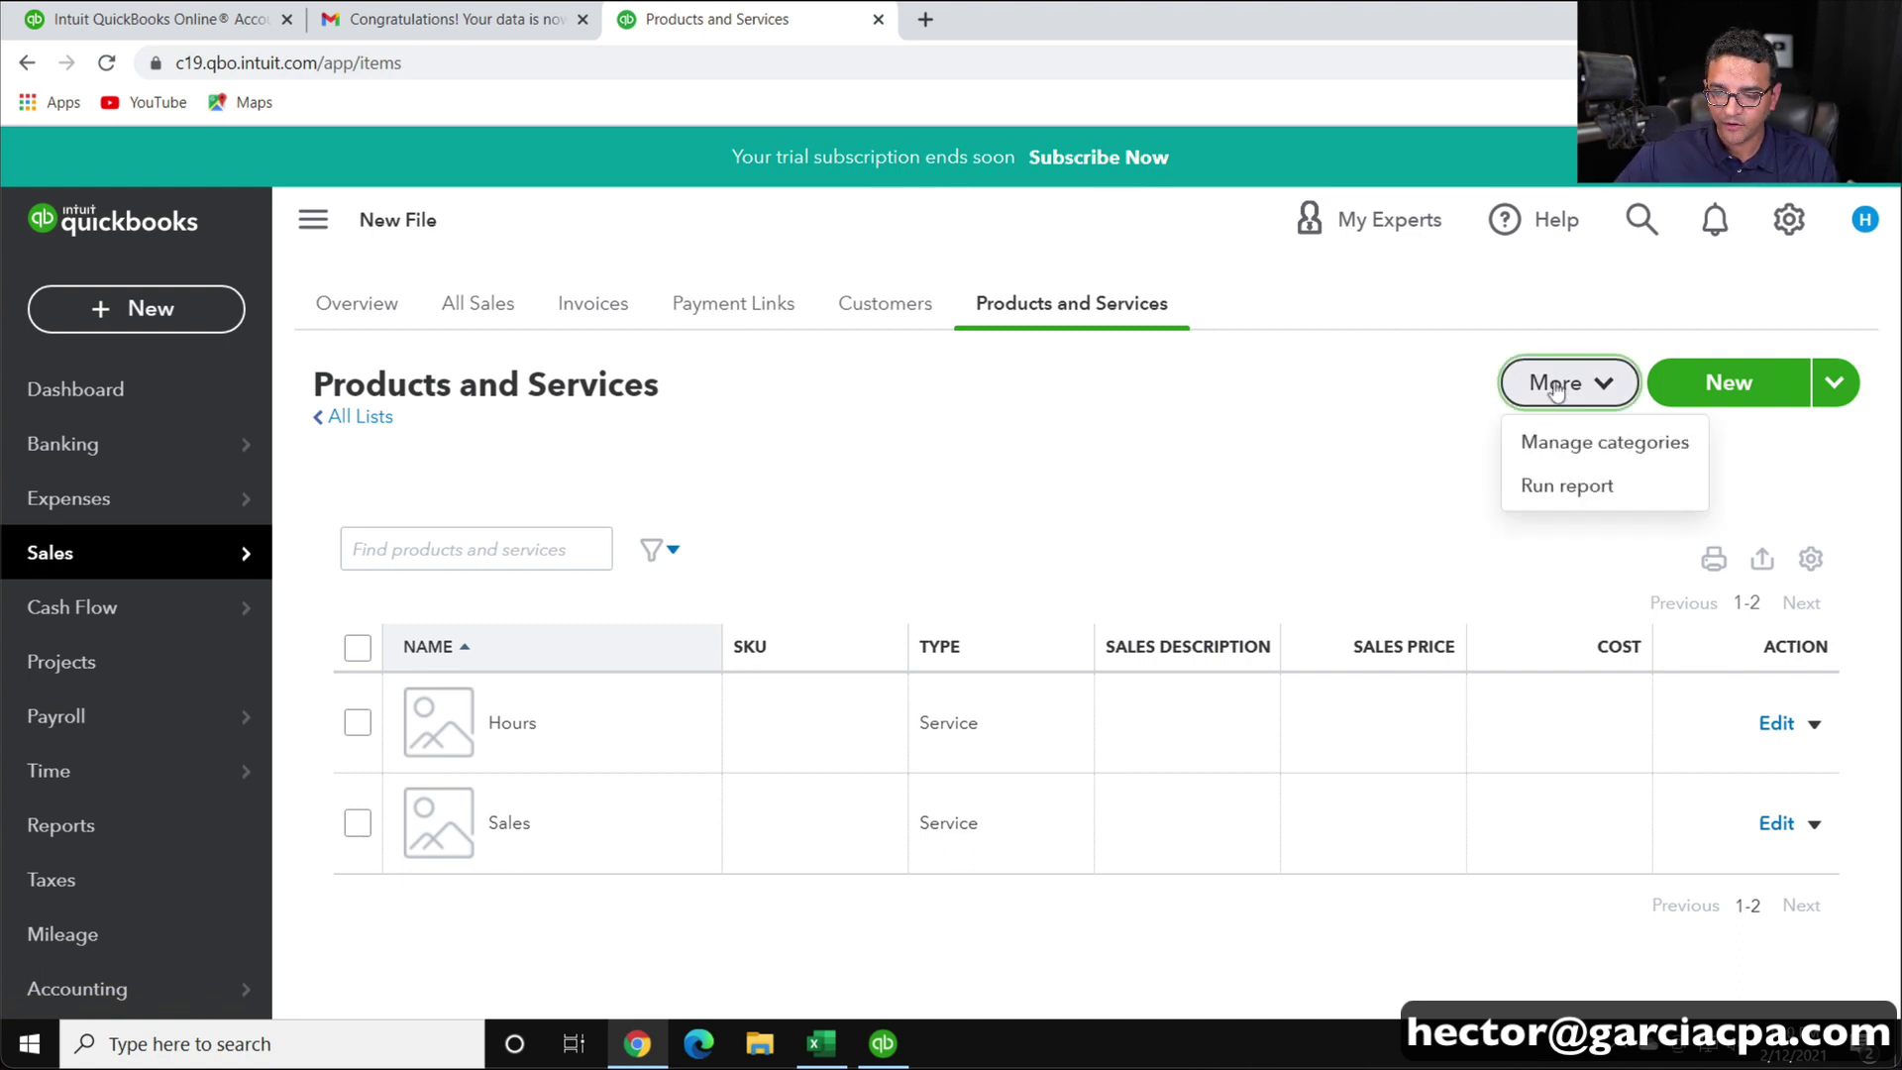
click(1546, 443)
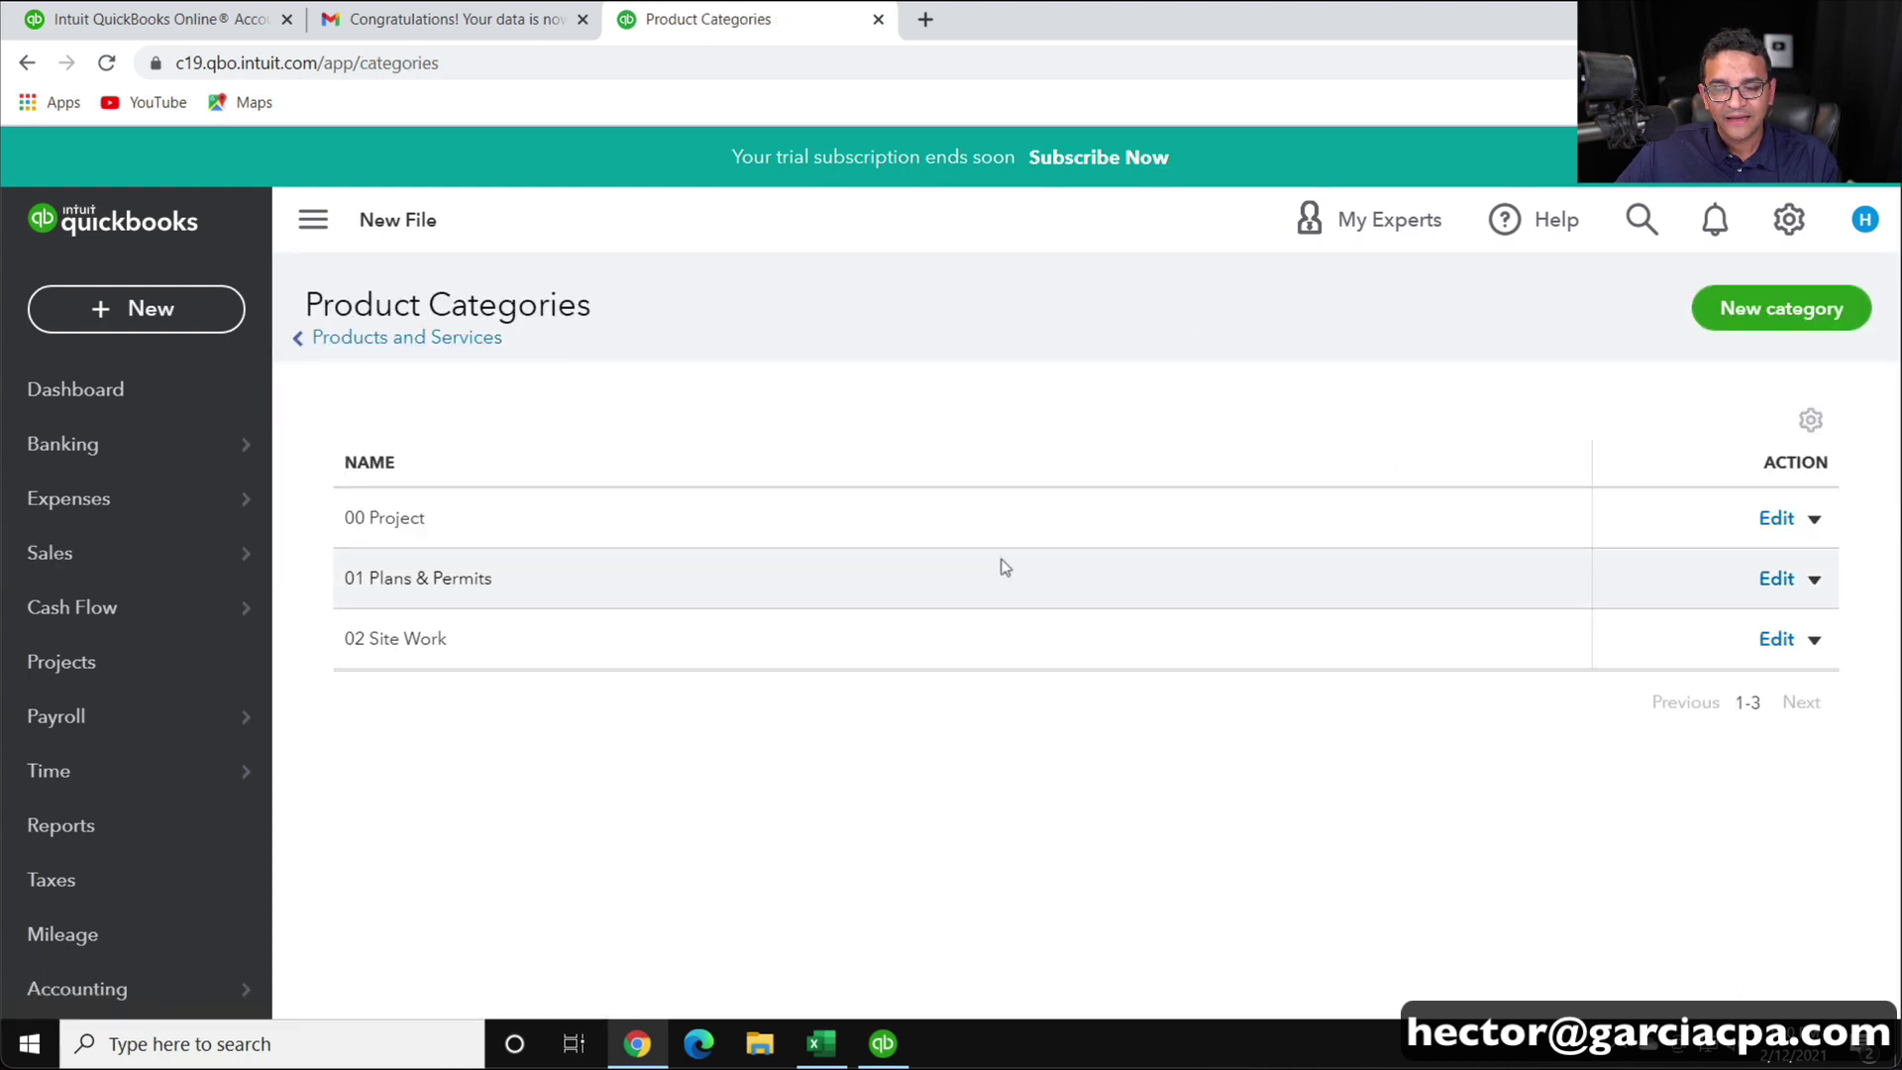
click(374, 337)
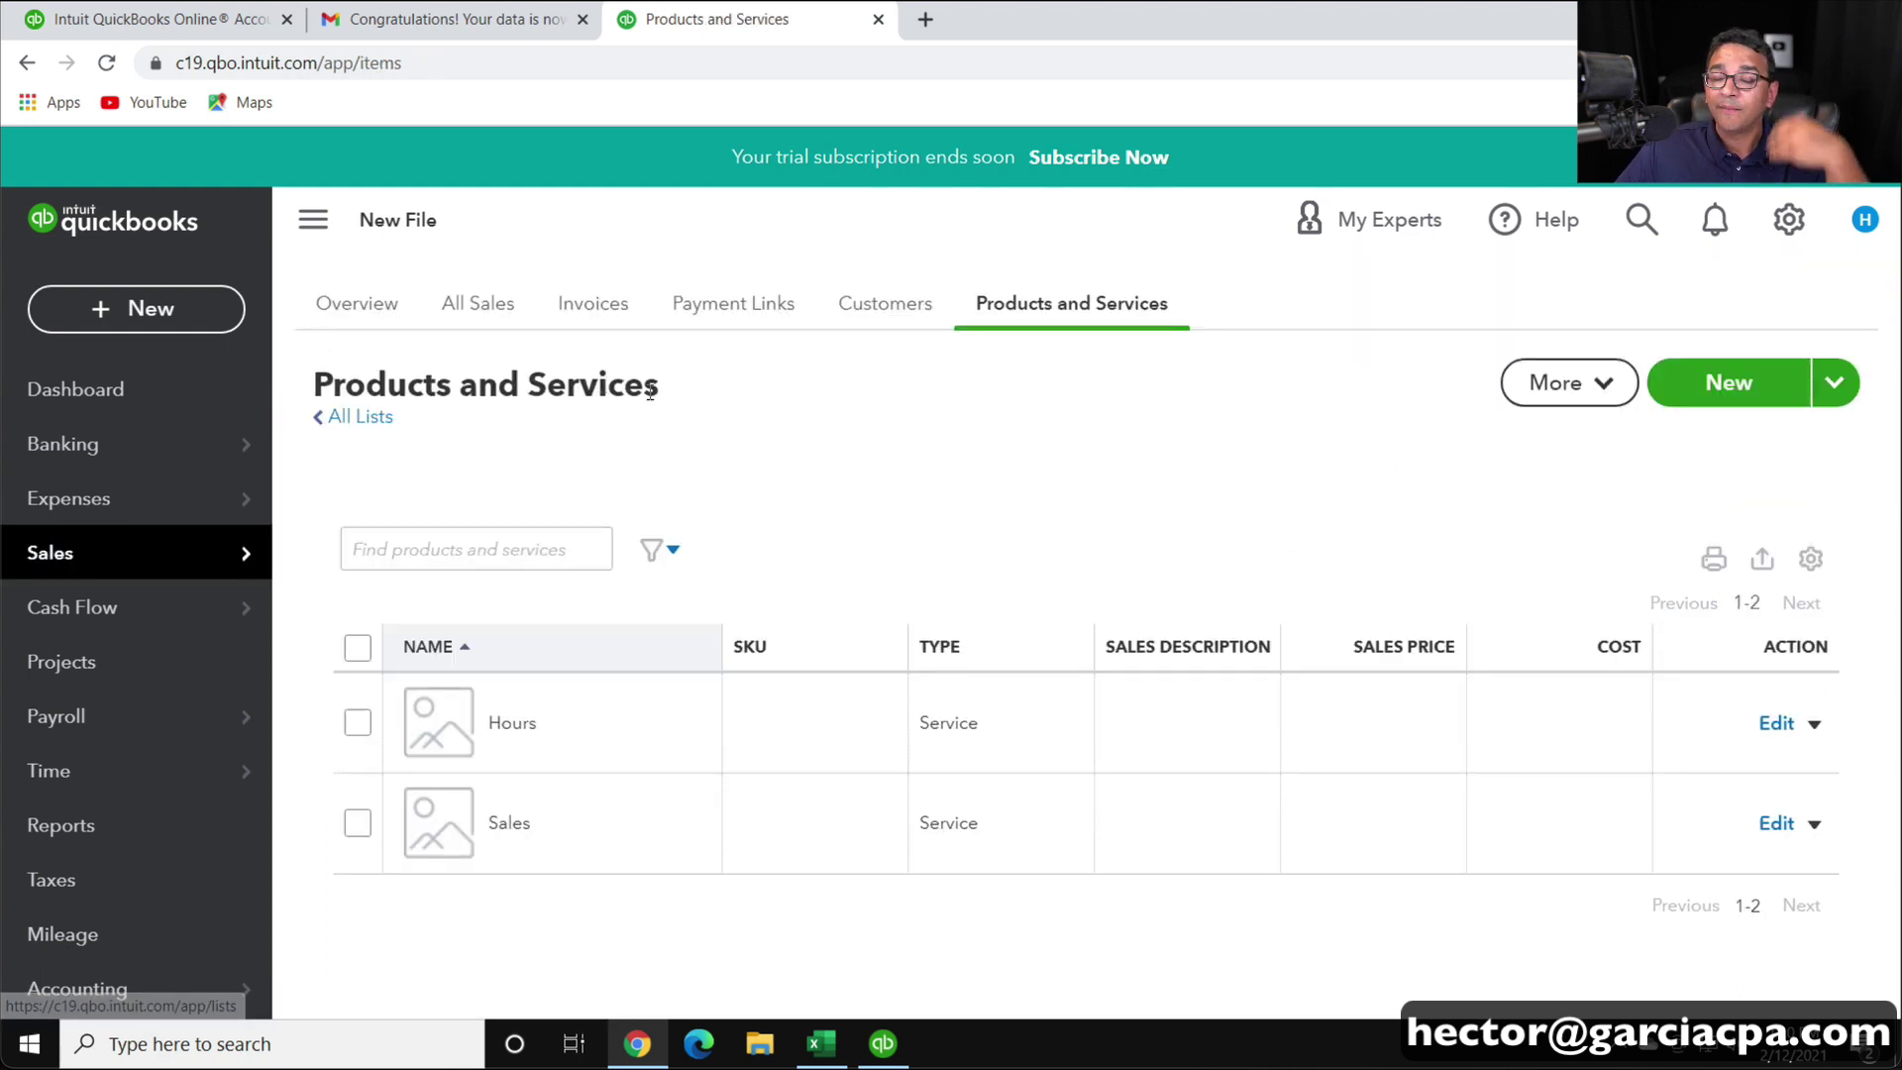
Step: Open the Products and Services import wizard at its Upload step
click(1793, 225)
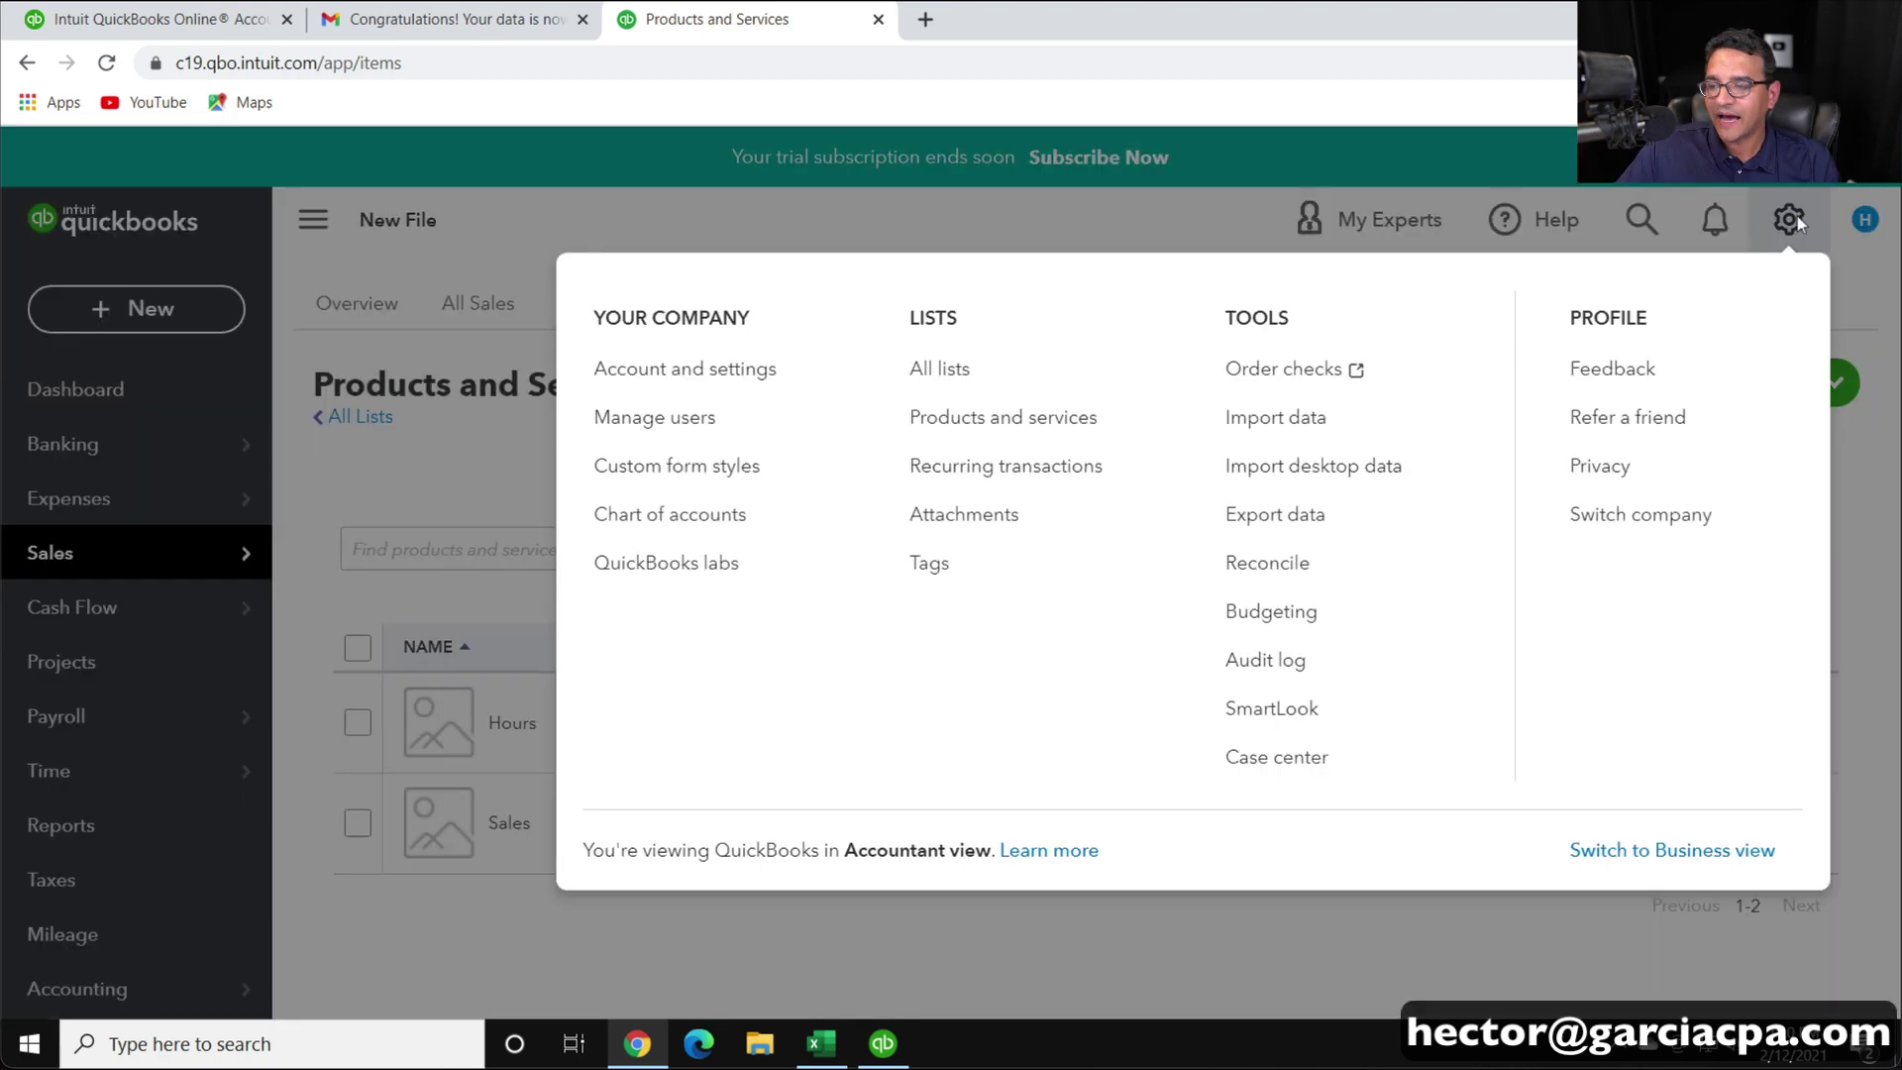
click(1285, 438)
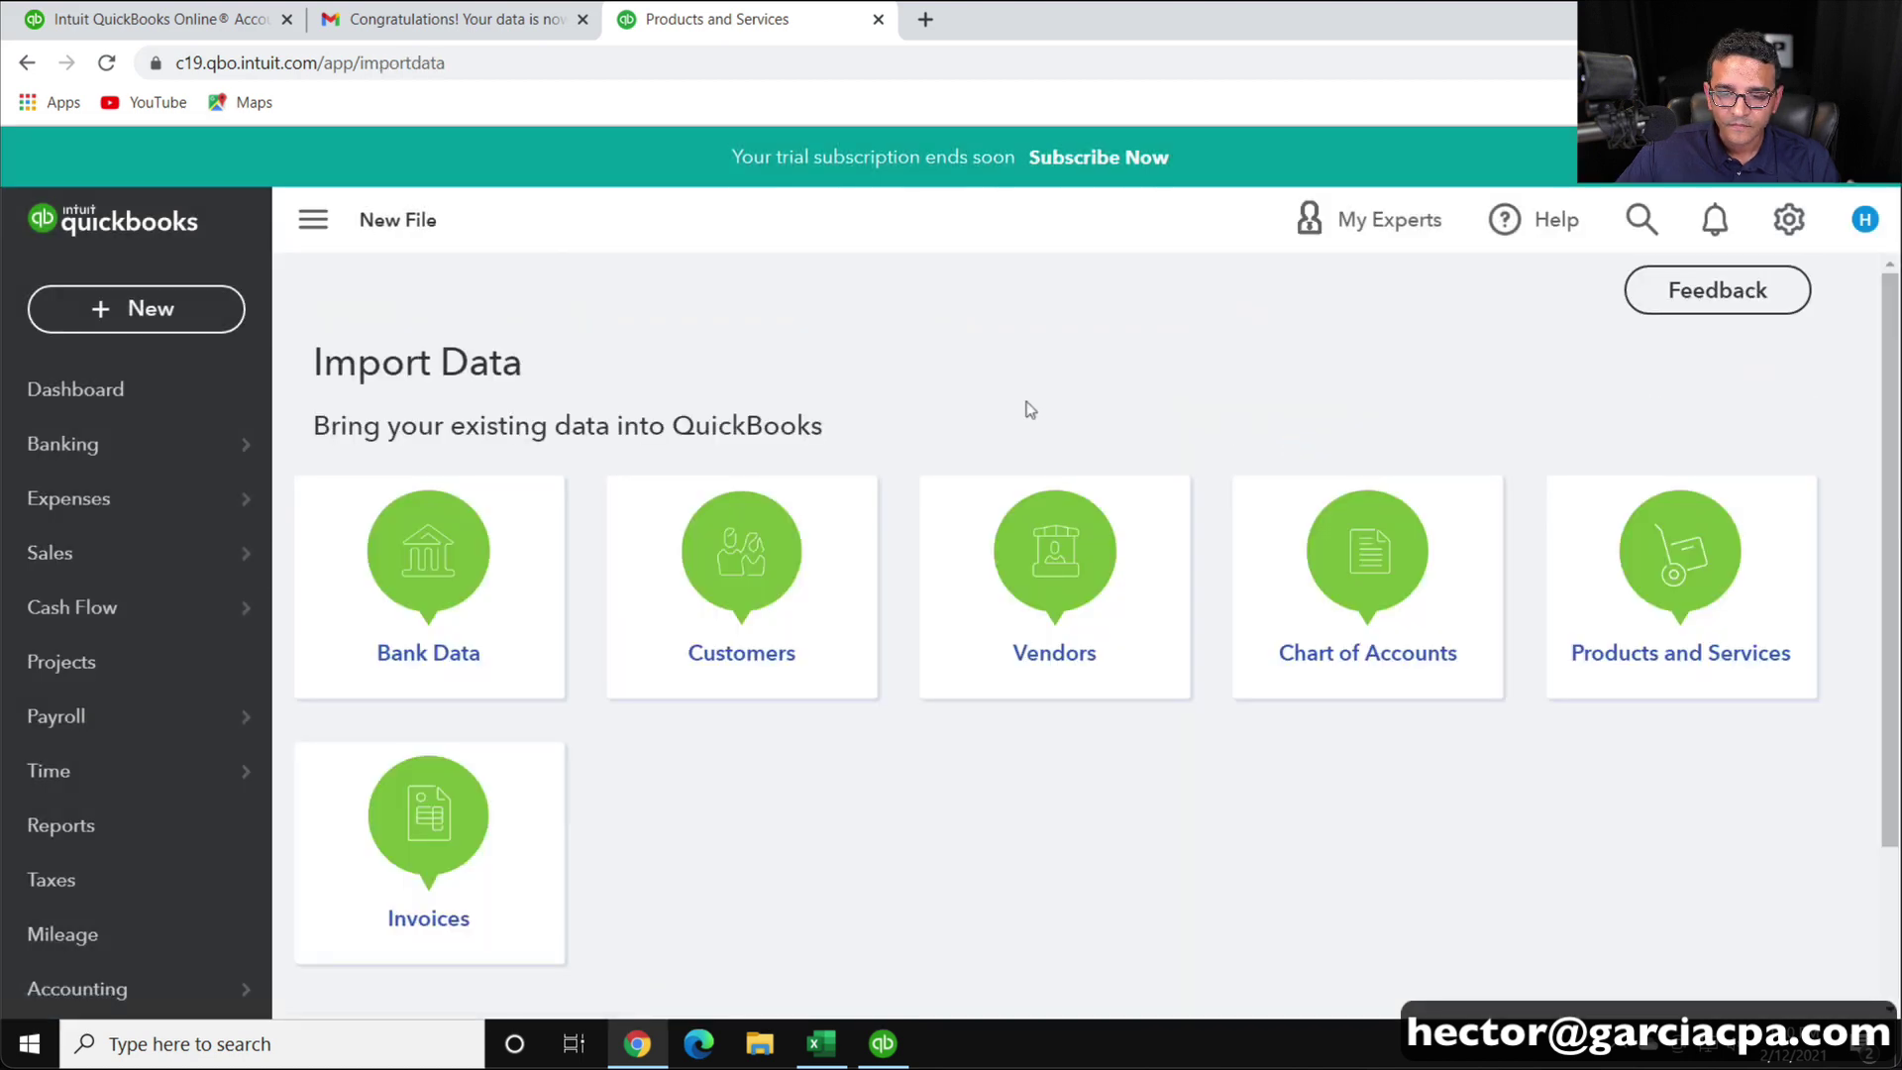
scroll(1624, 551, down, 6)
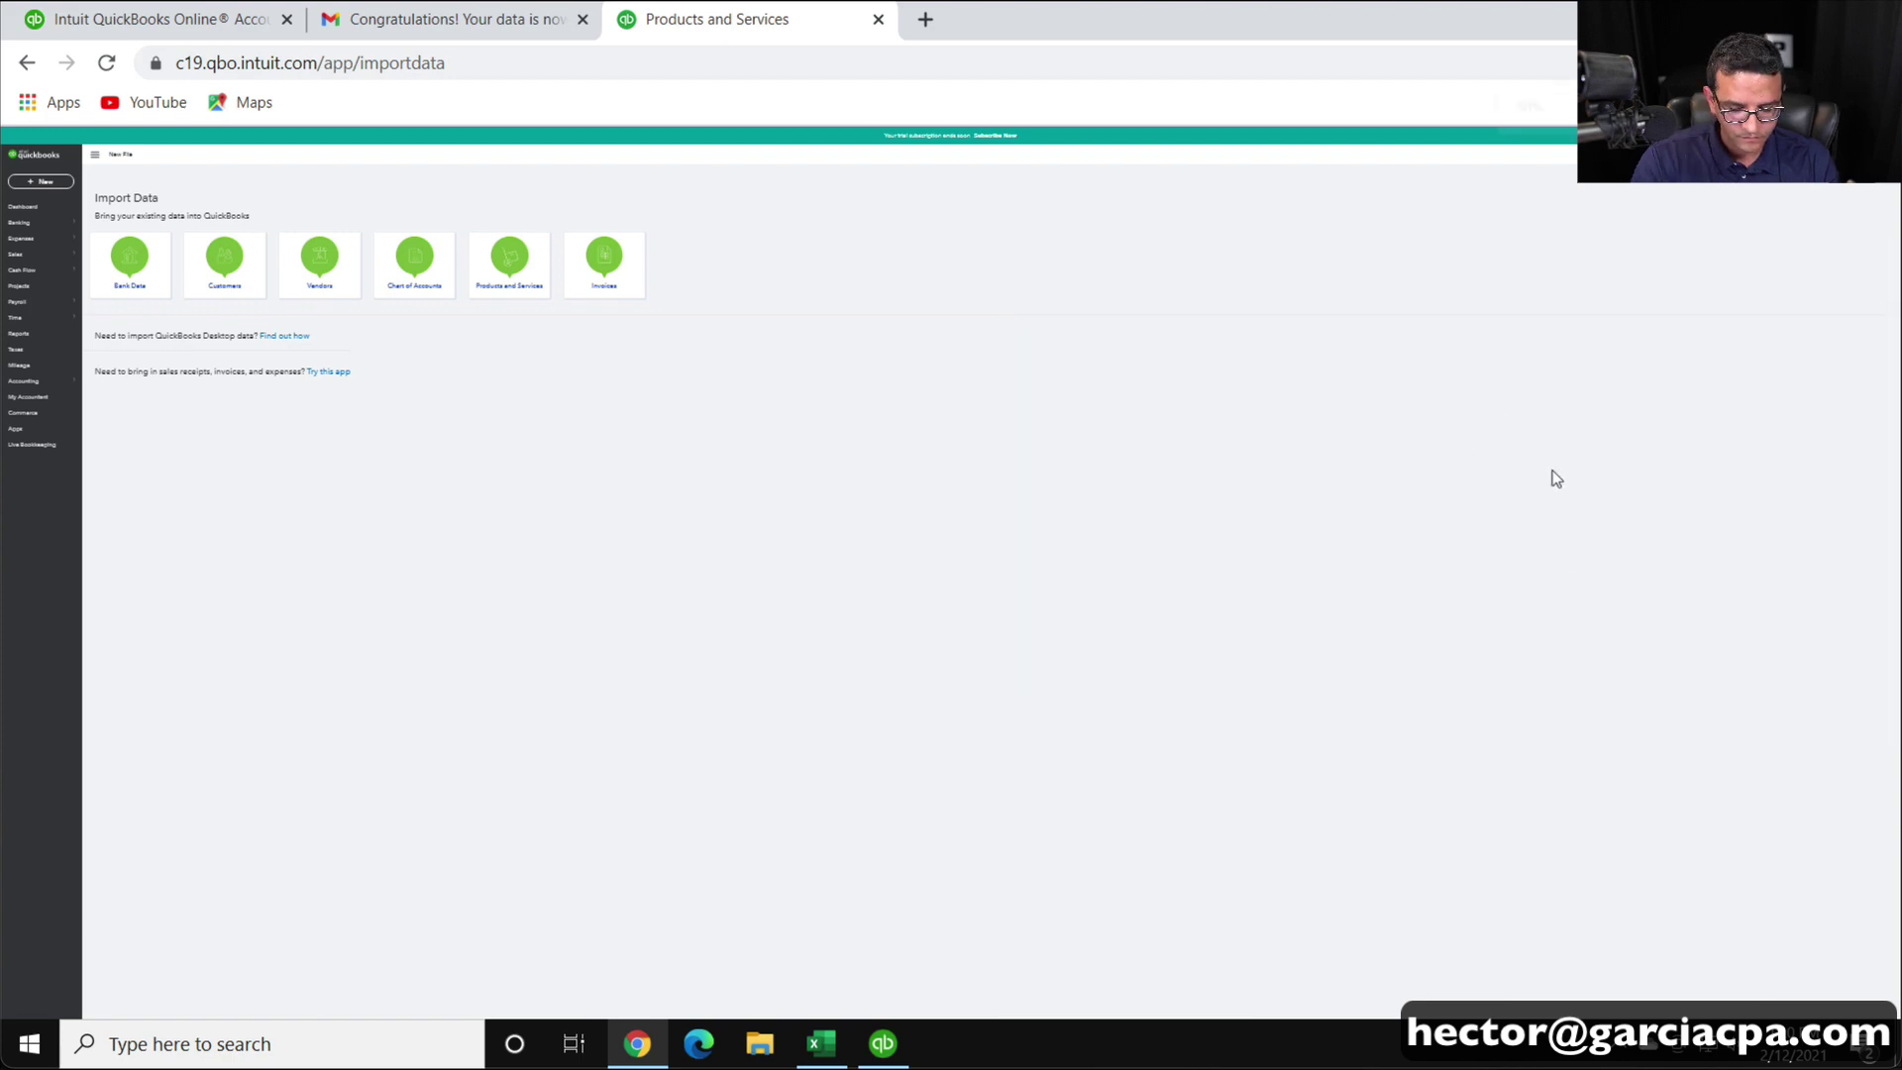
scroll(1555, 478, up, 6)
scroll(1556, 478, up, 1)
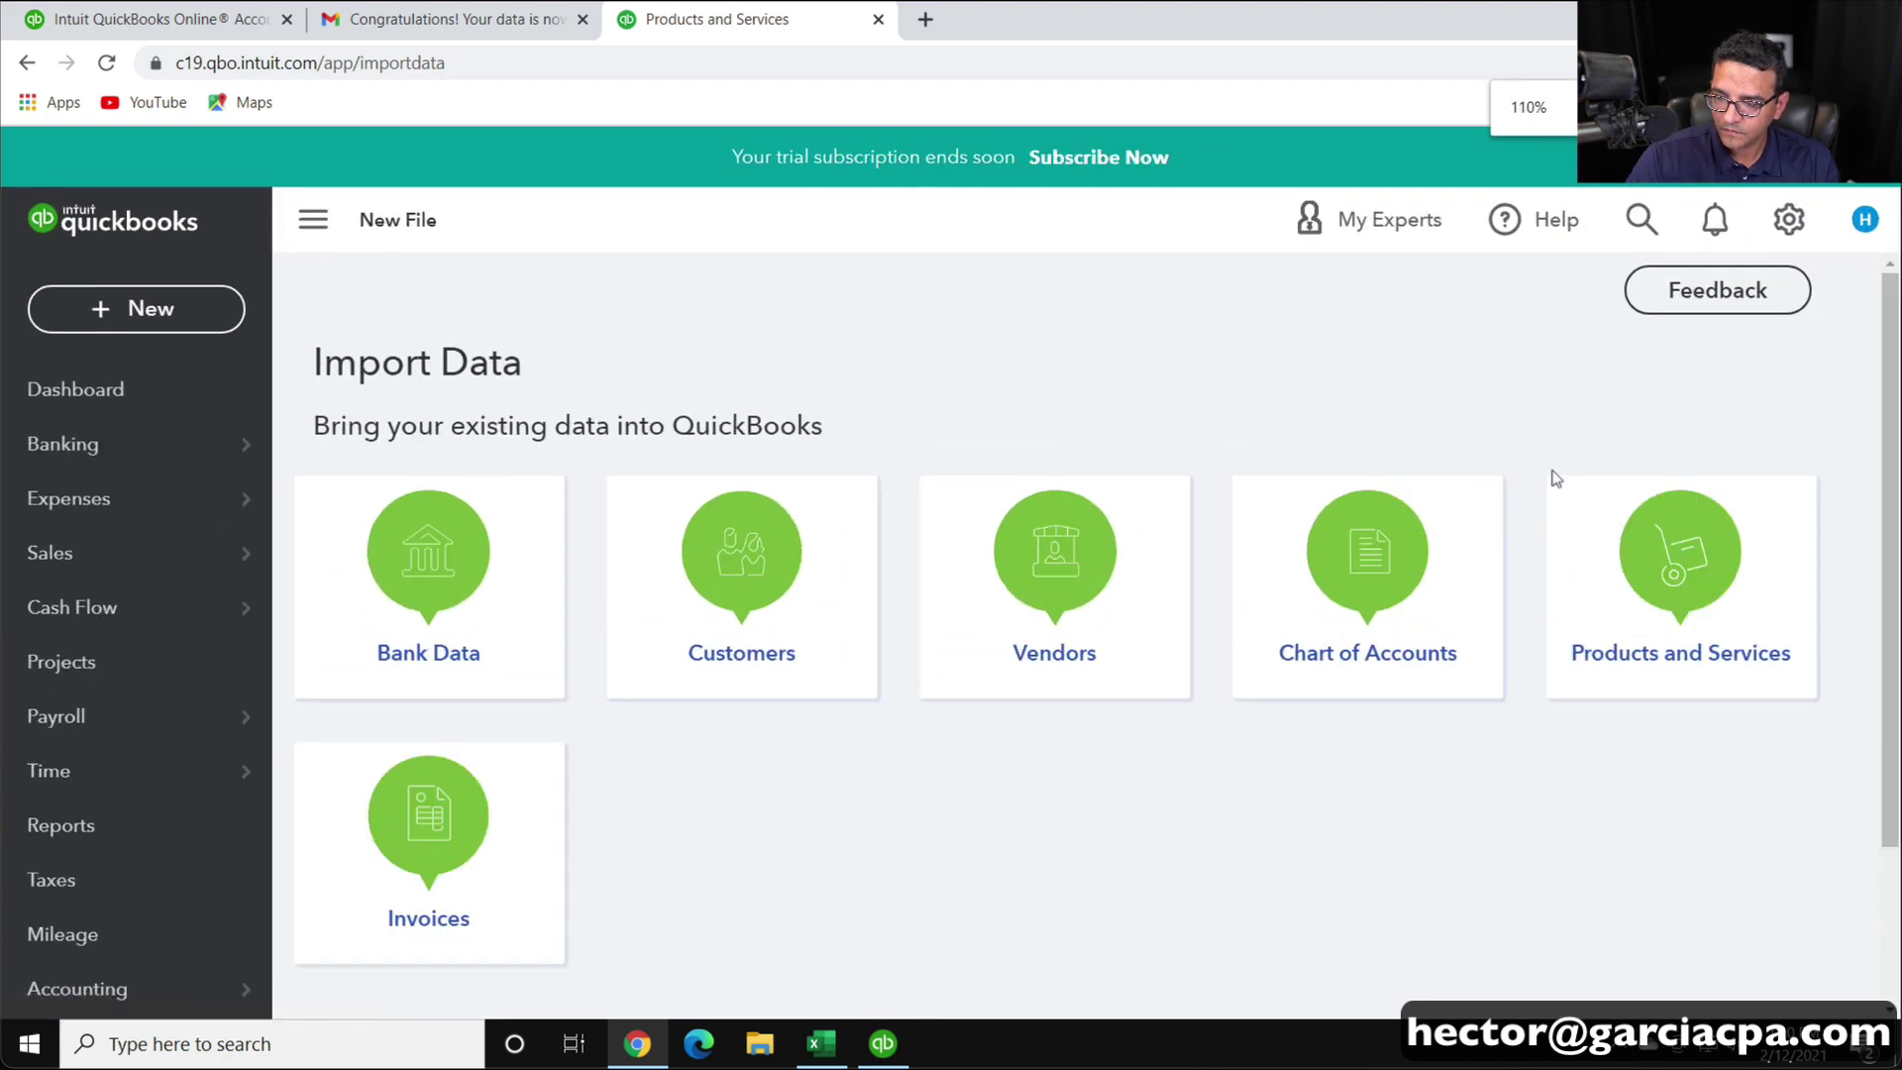
click(1601, 539)
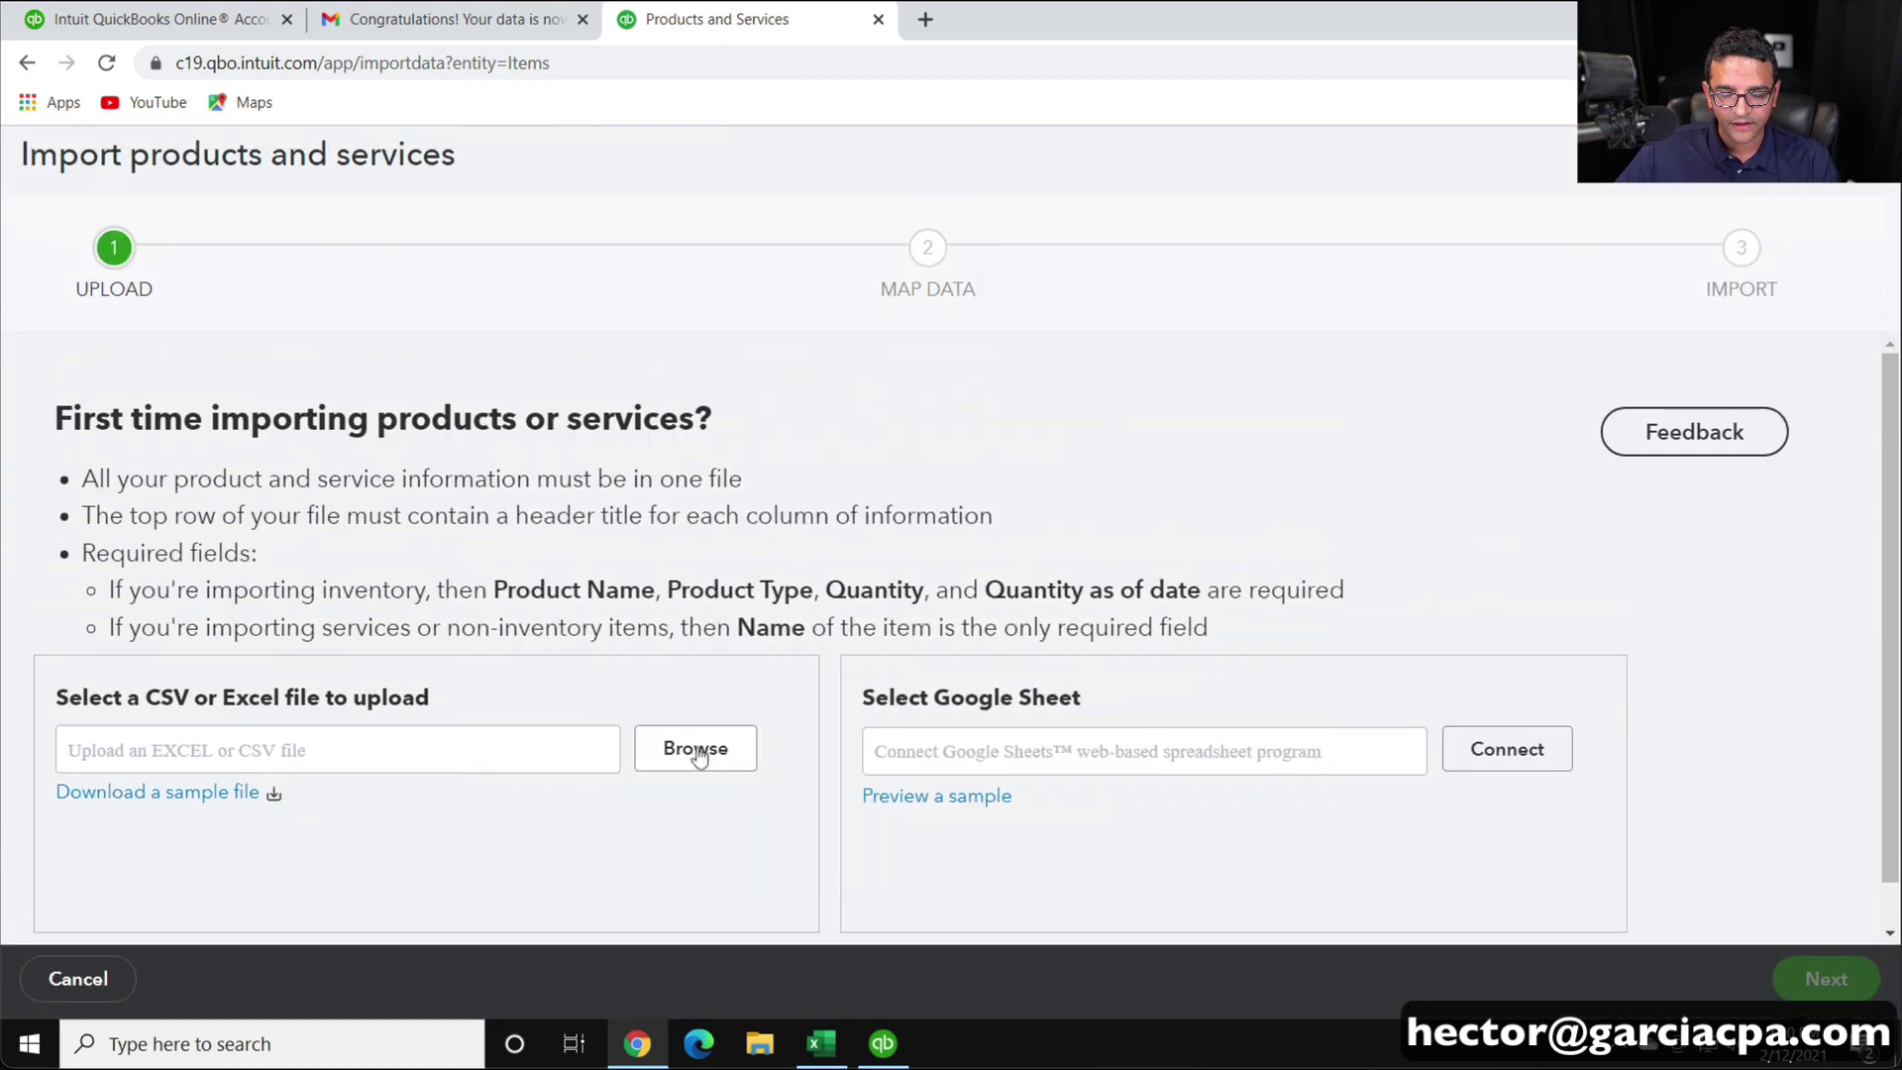
Step: Import the contractor product list file, bringing in 52 of 176 items, then exit the wizard
click(703, 750)
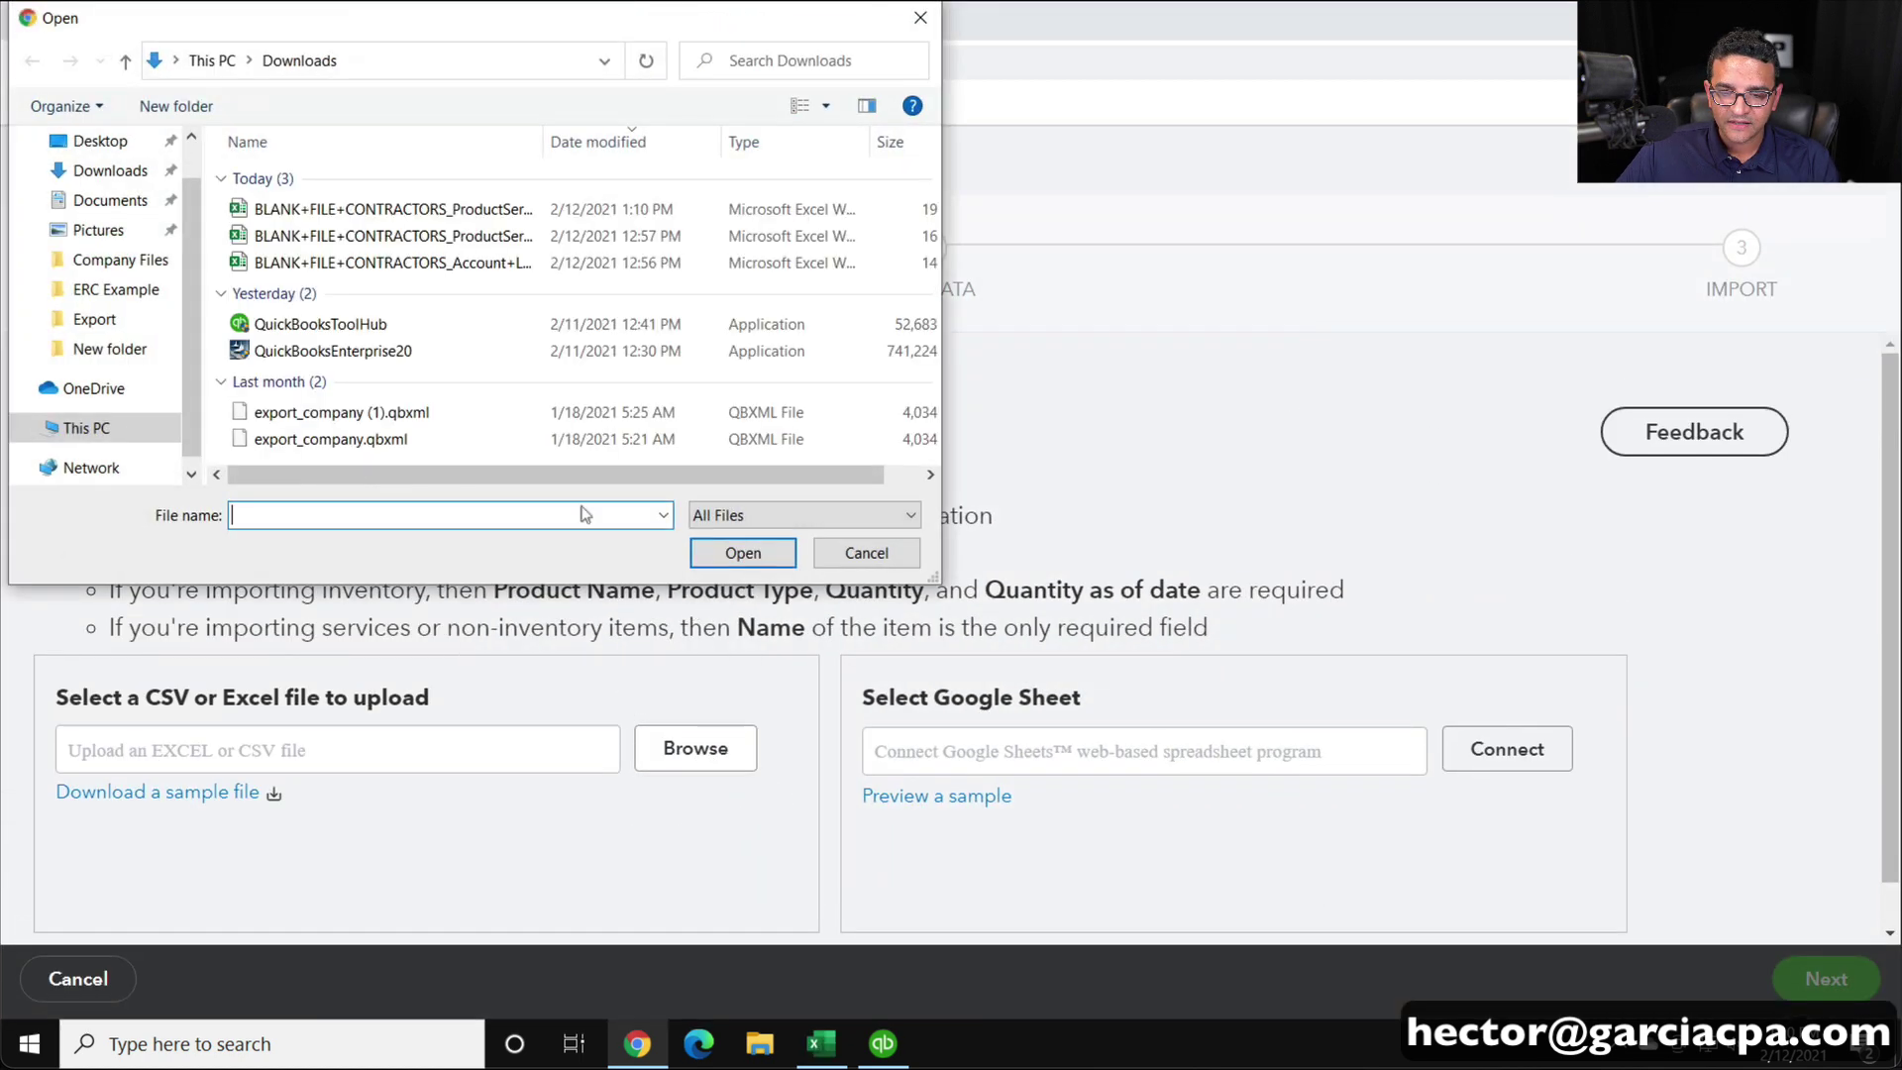
click(426, 210)
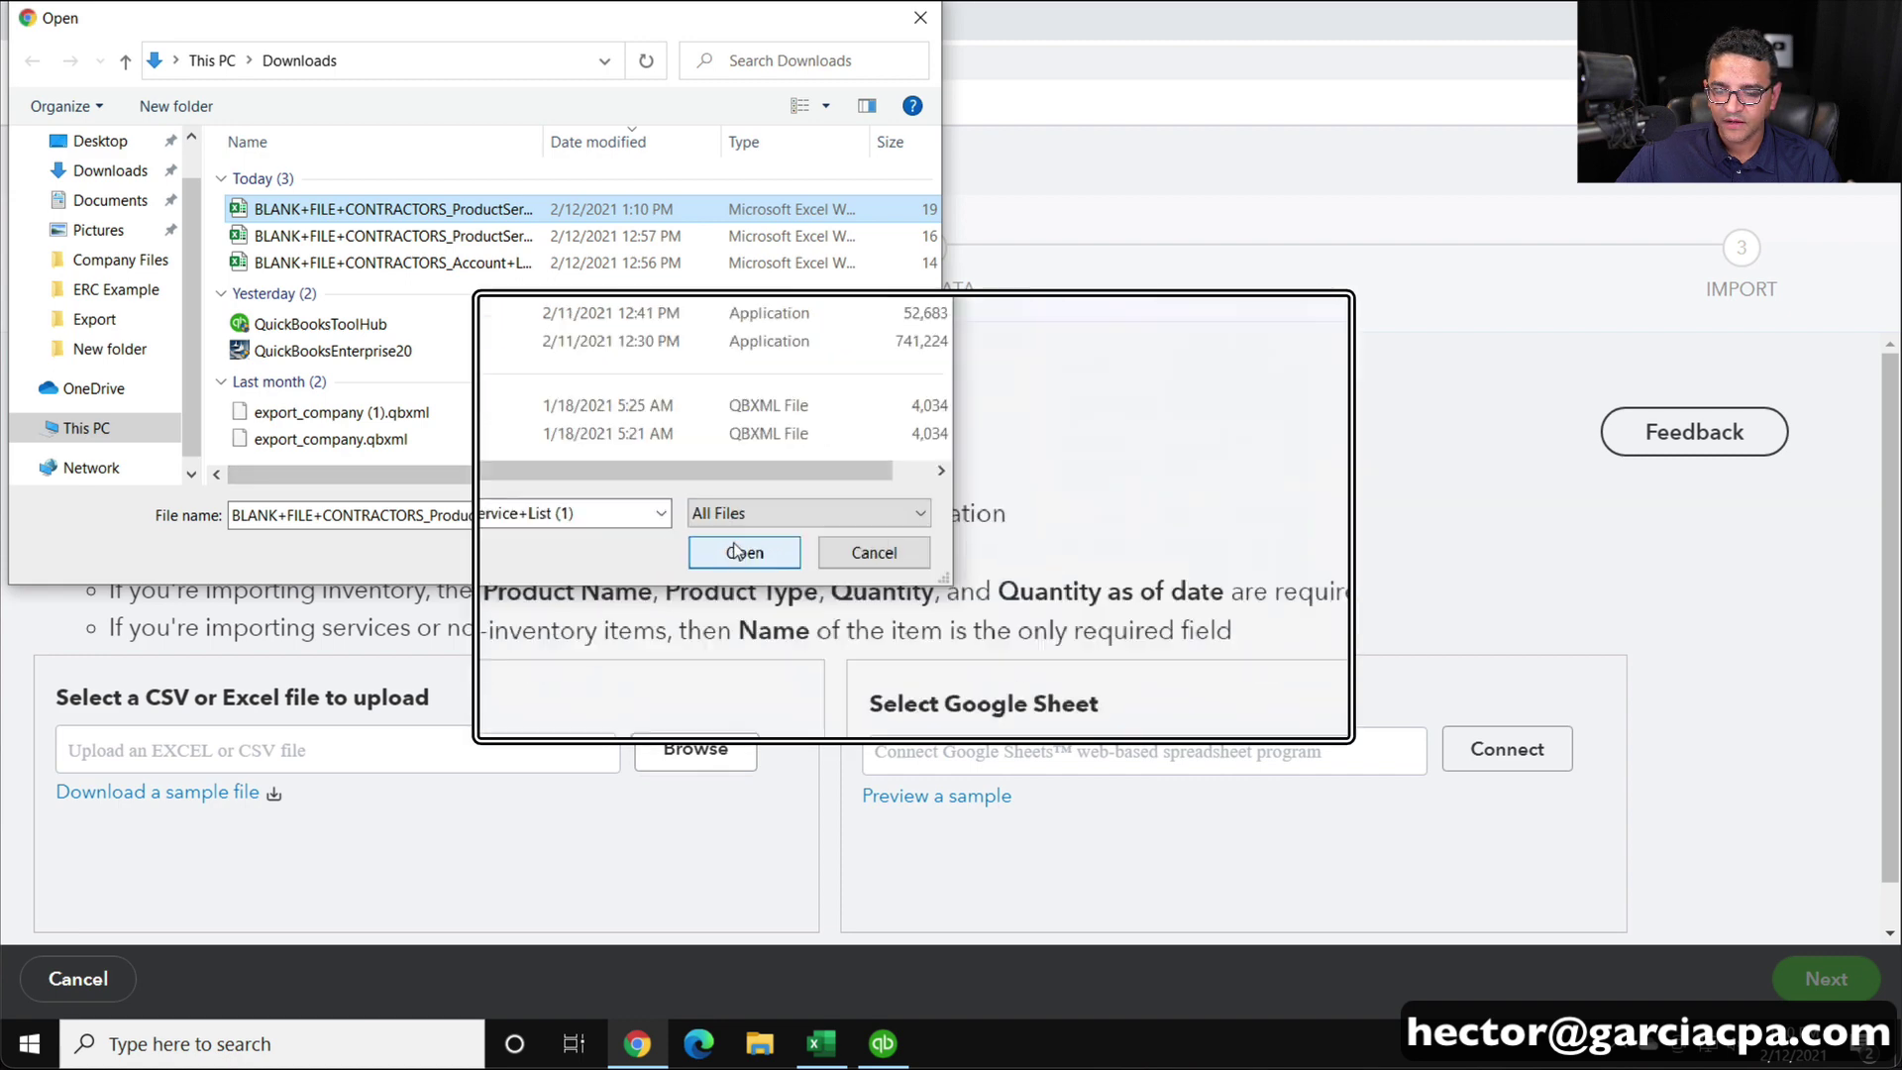
click(735, 551)
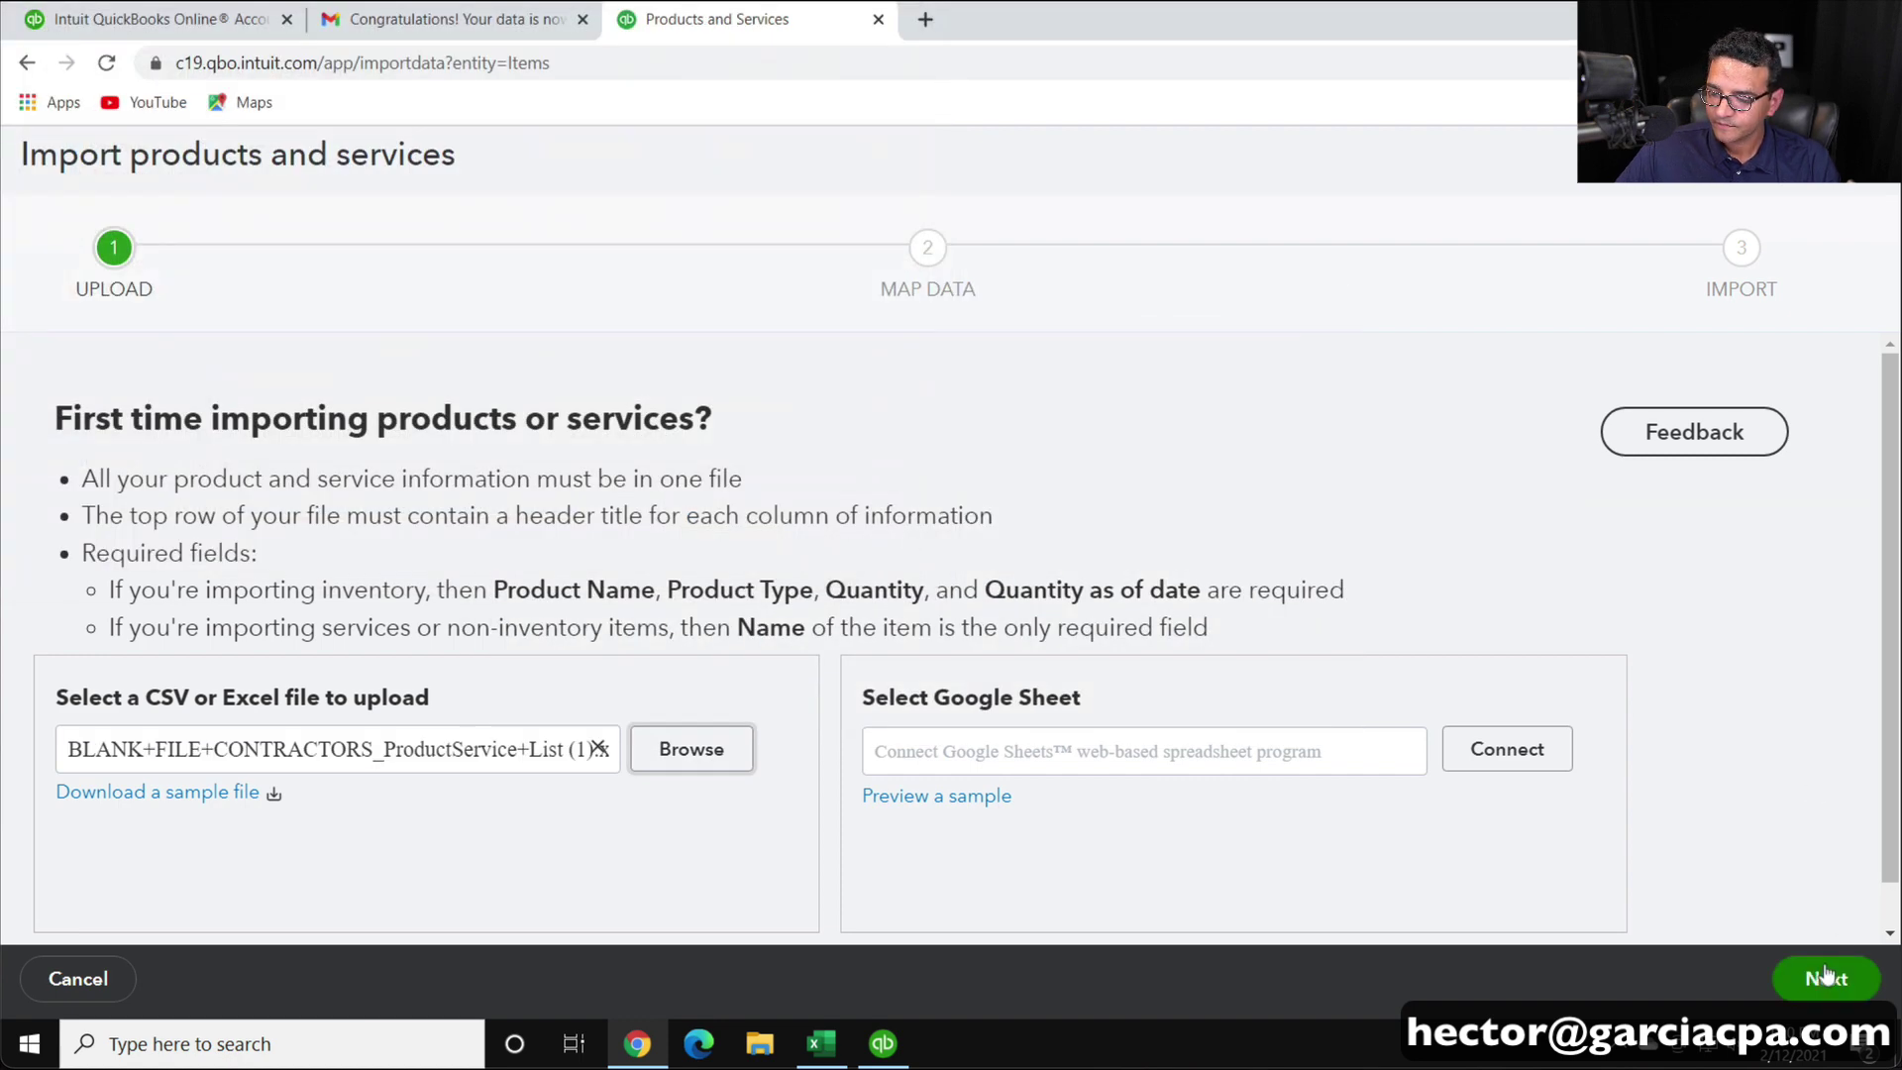
click(1821, 978)
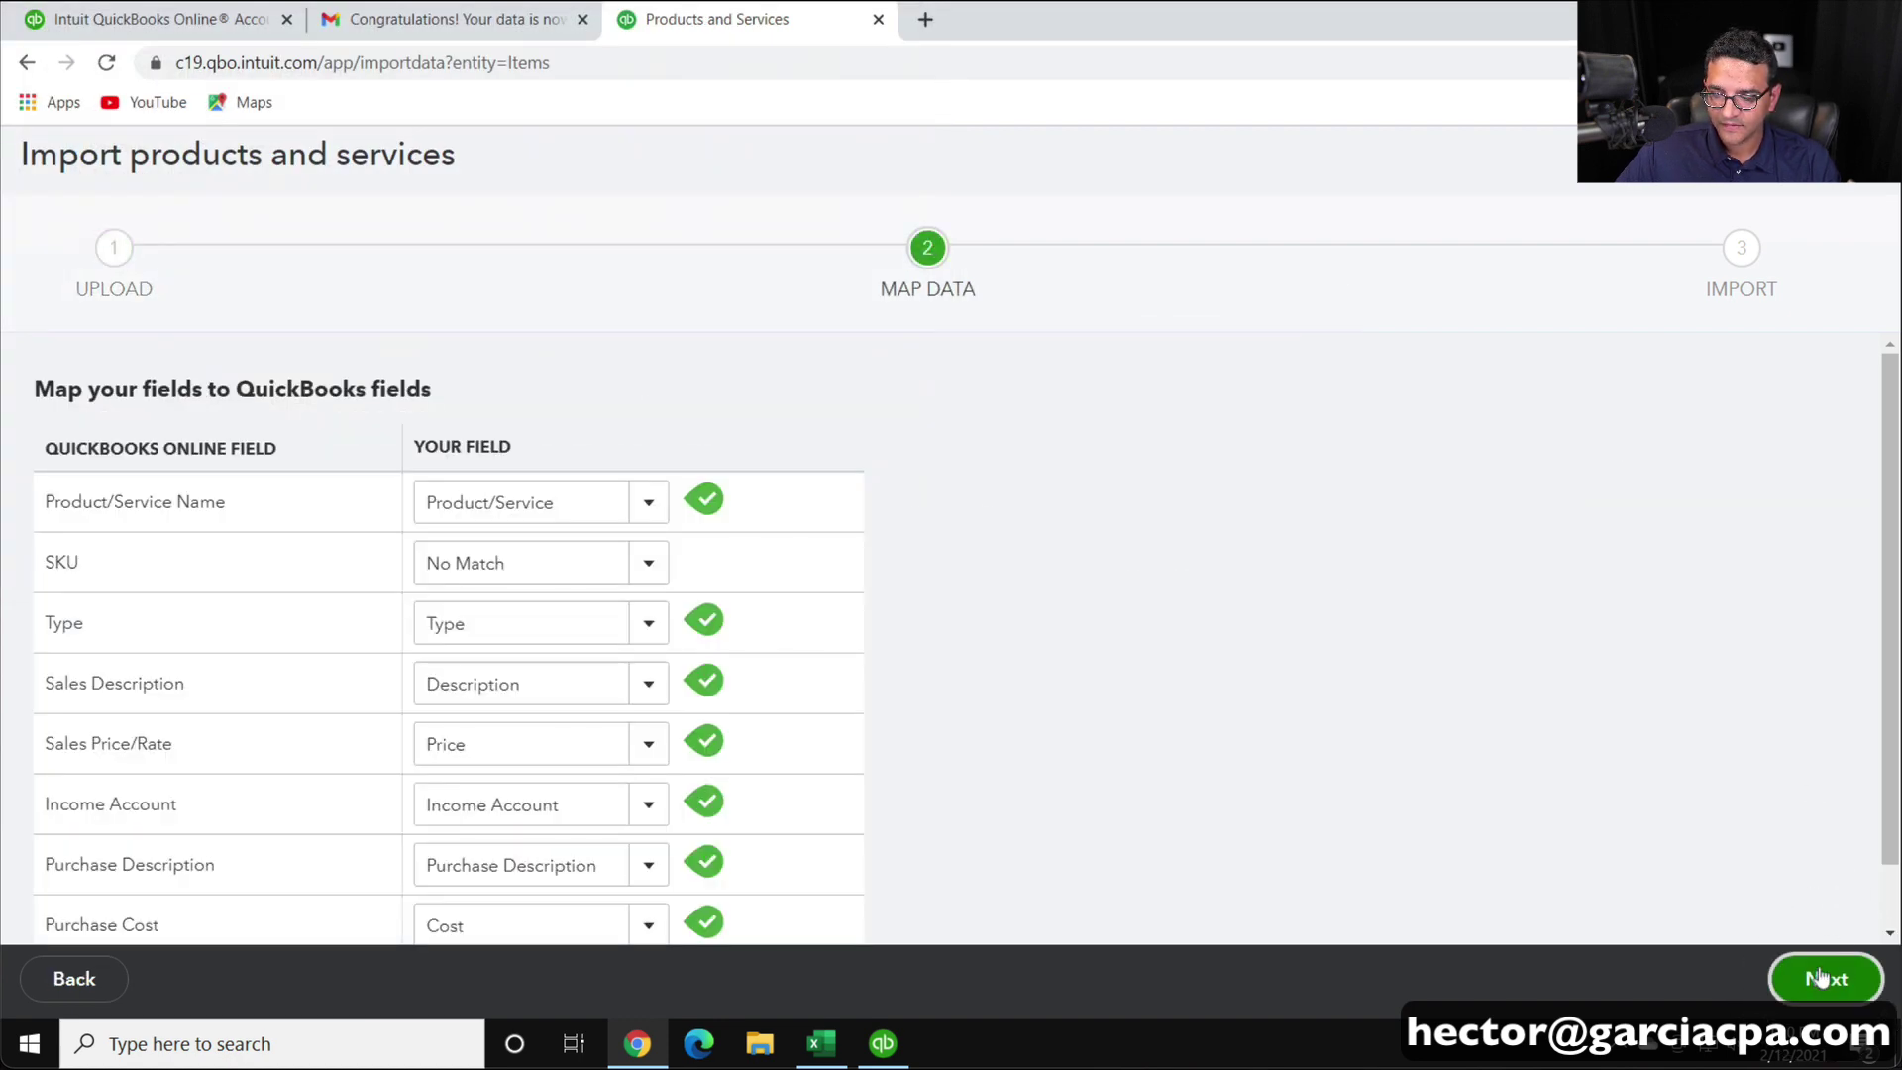
click(1821, 978)
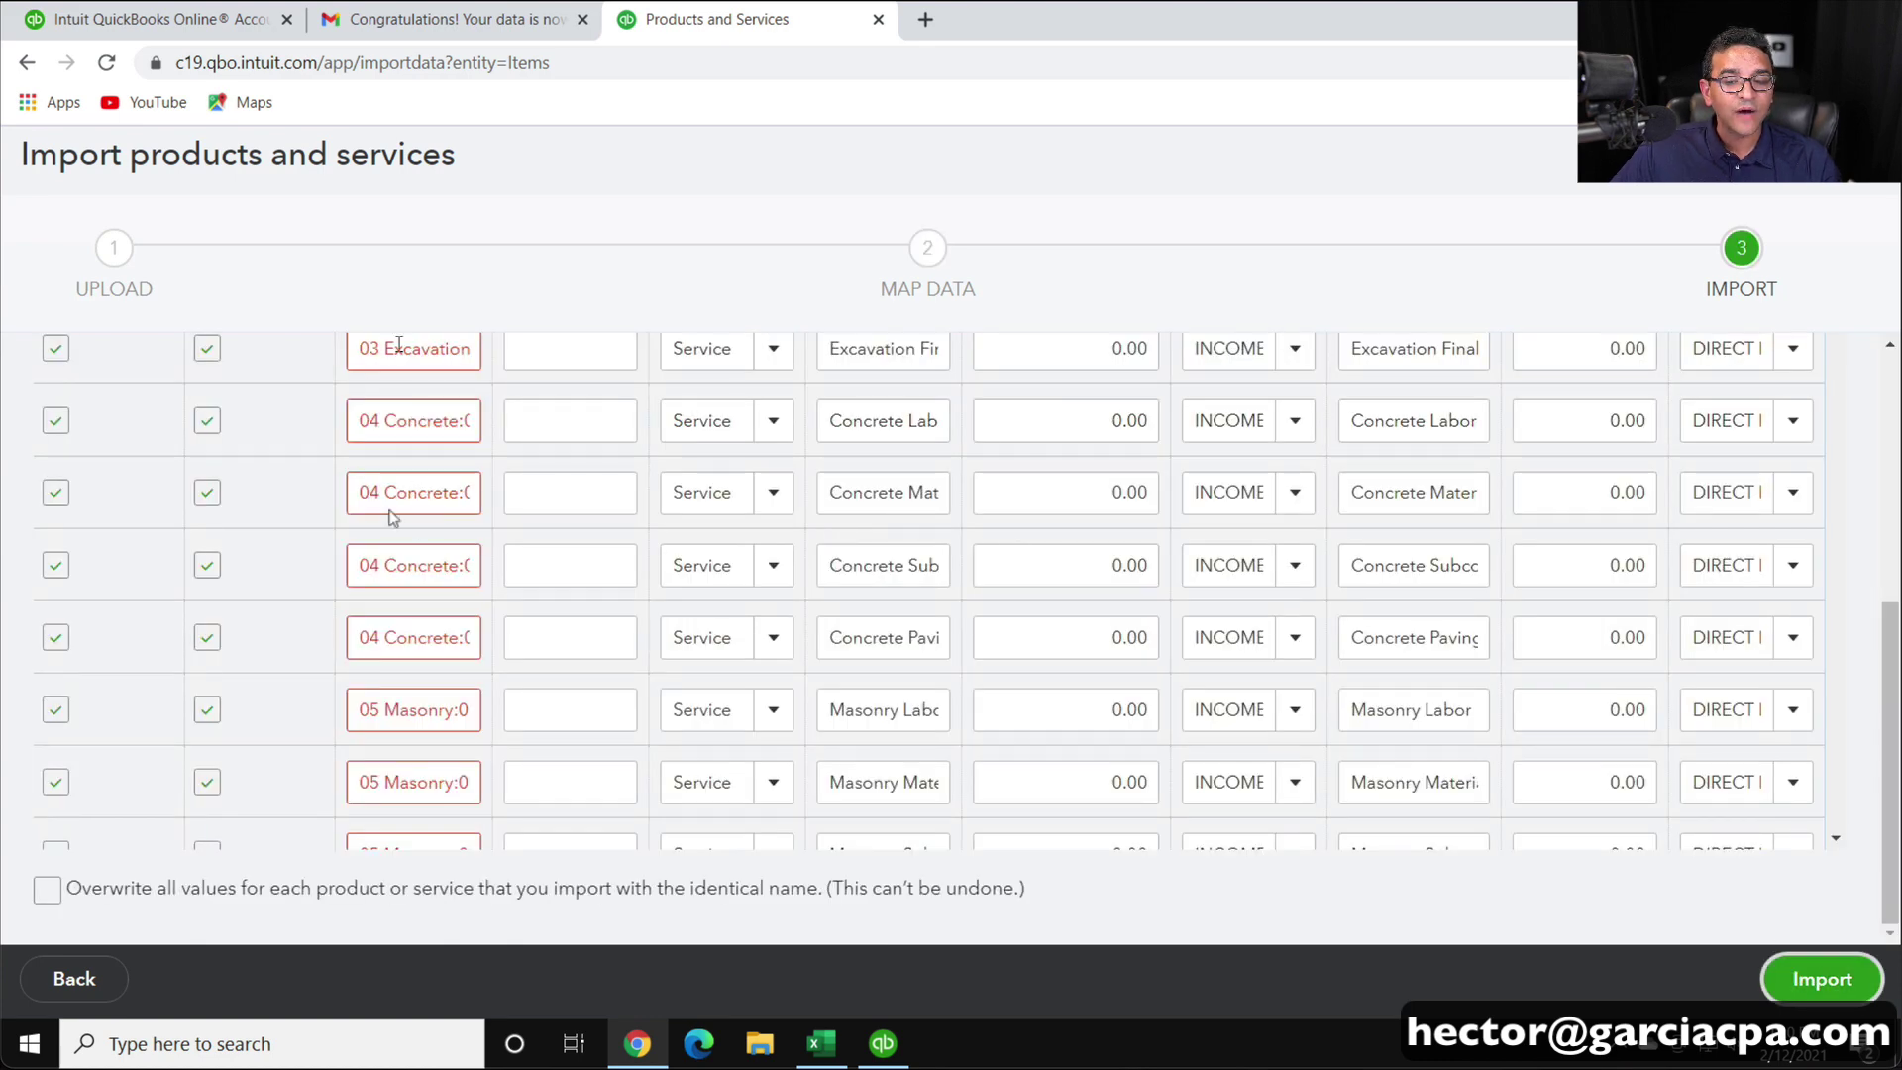
scroll(393, 517, up, 3)
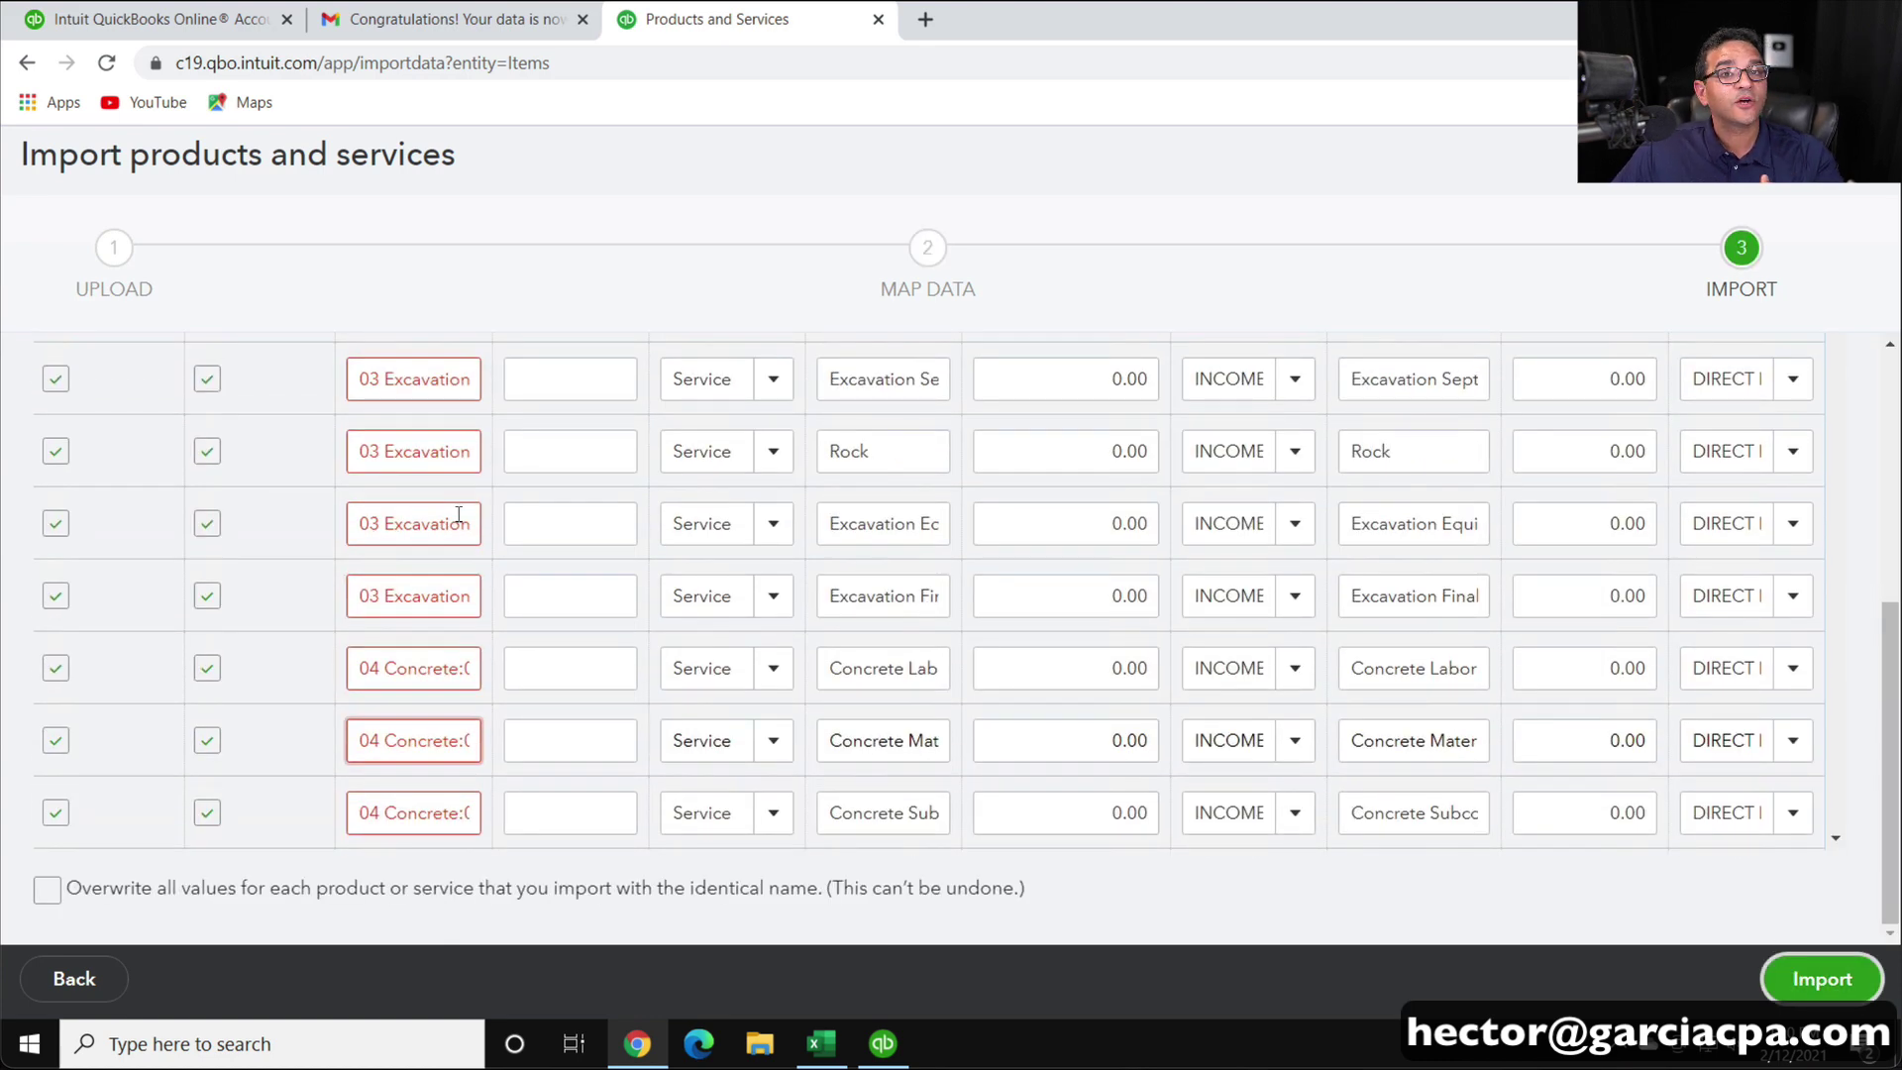
click(1789, 989)
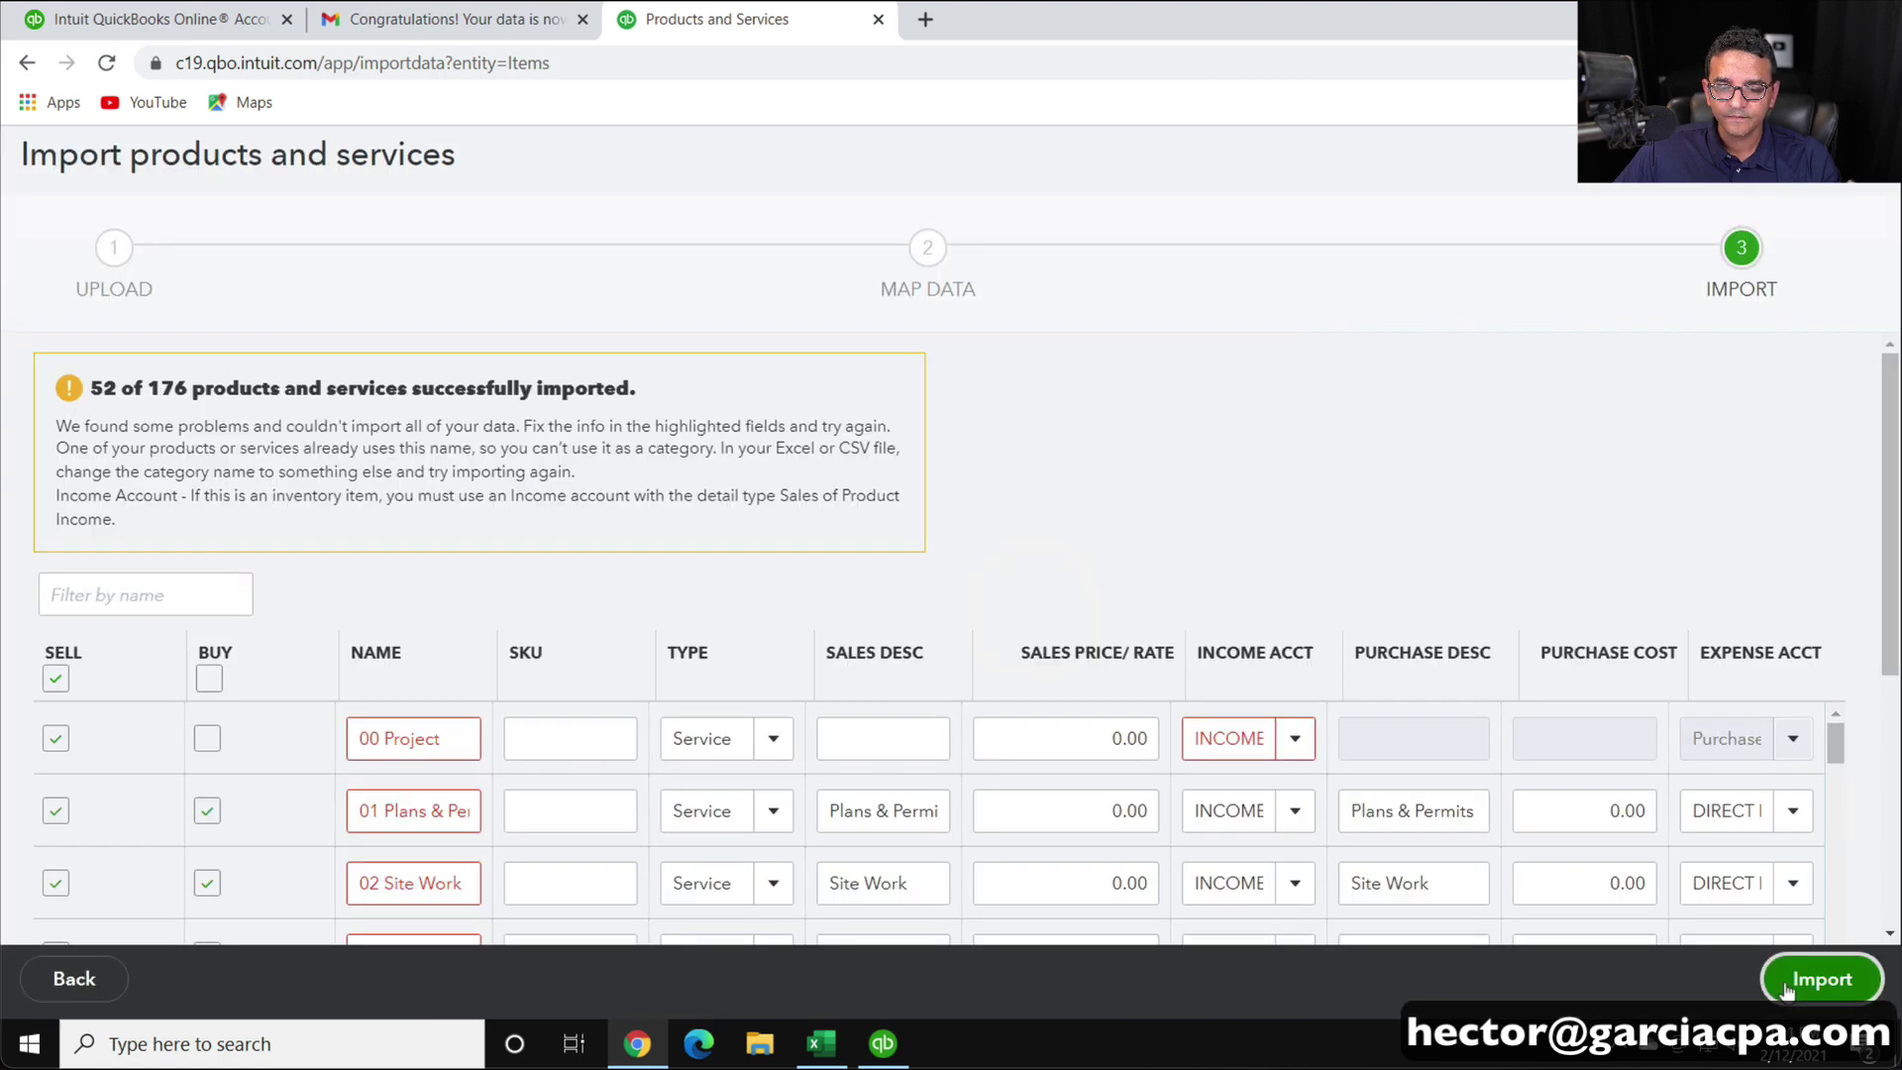
click(1786, 987)
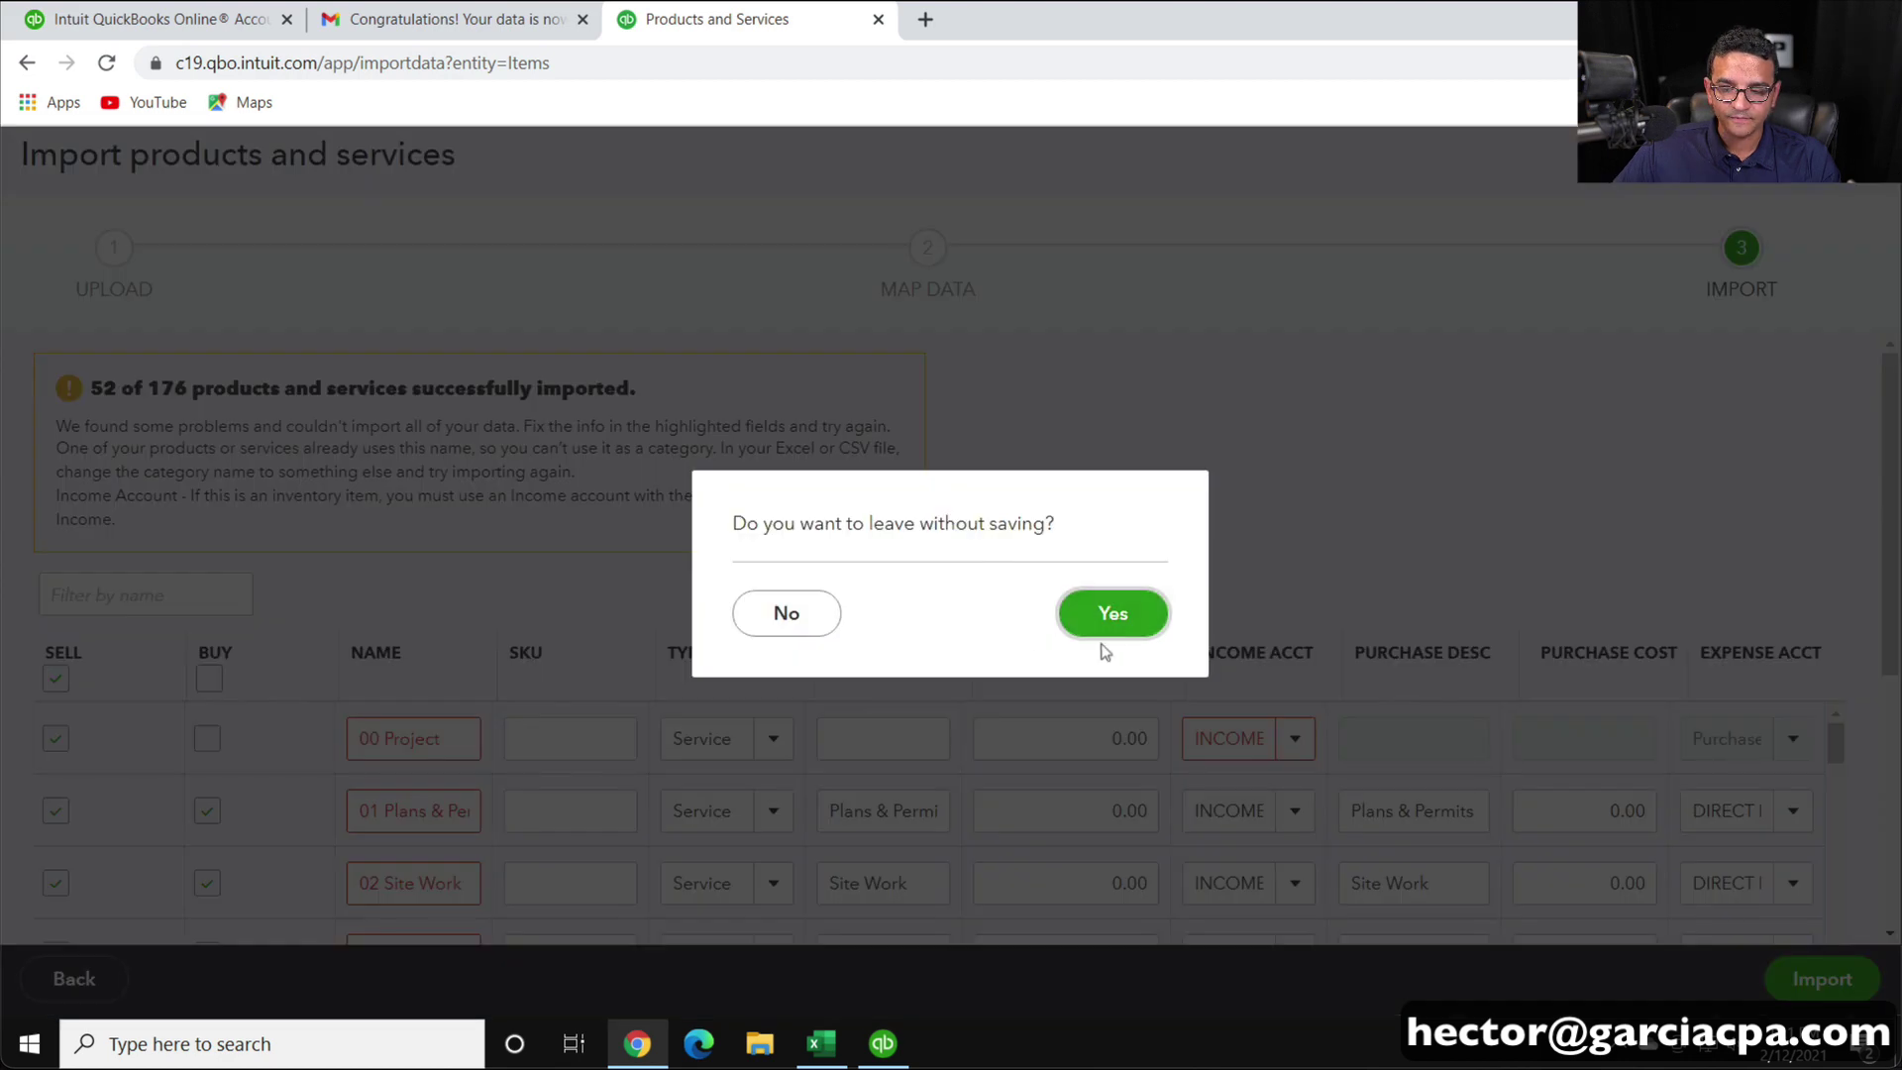
click(1102, 642)
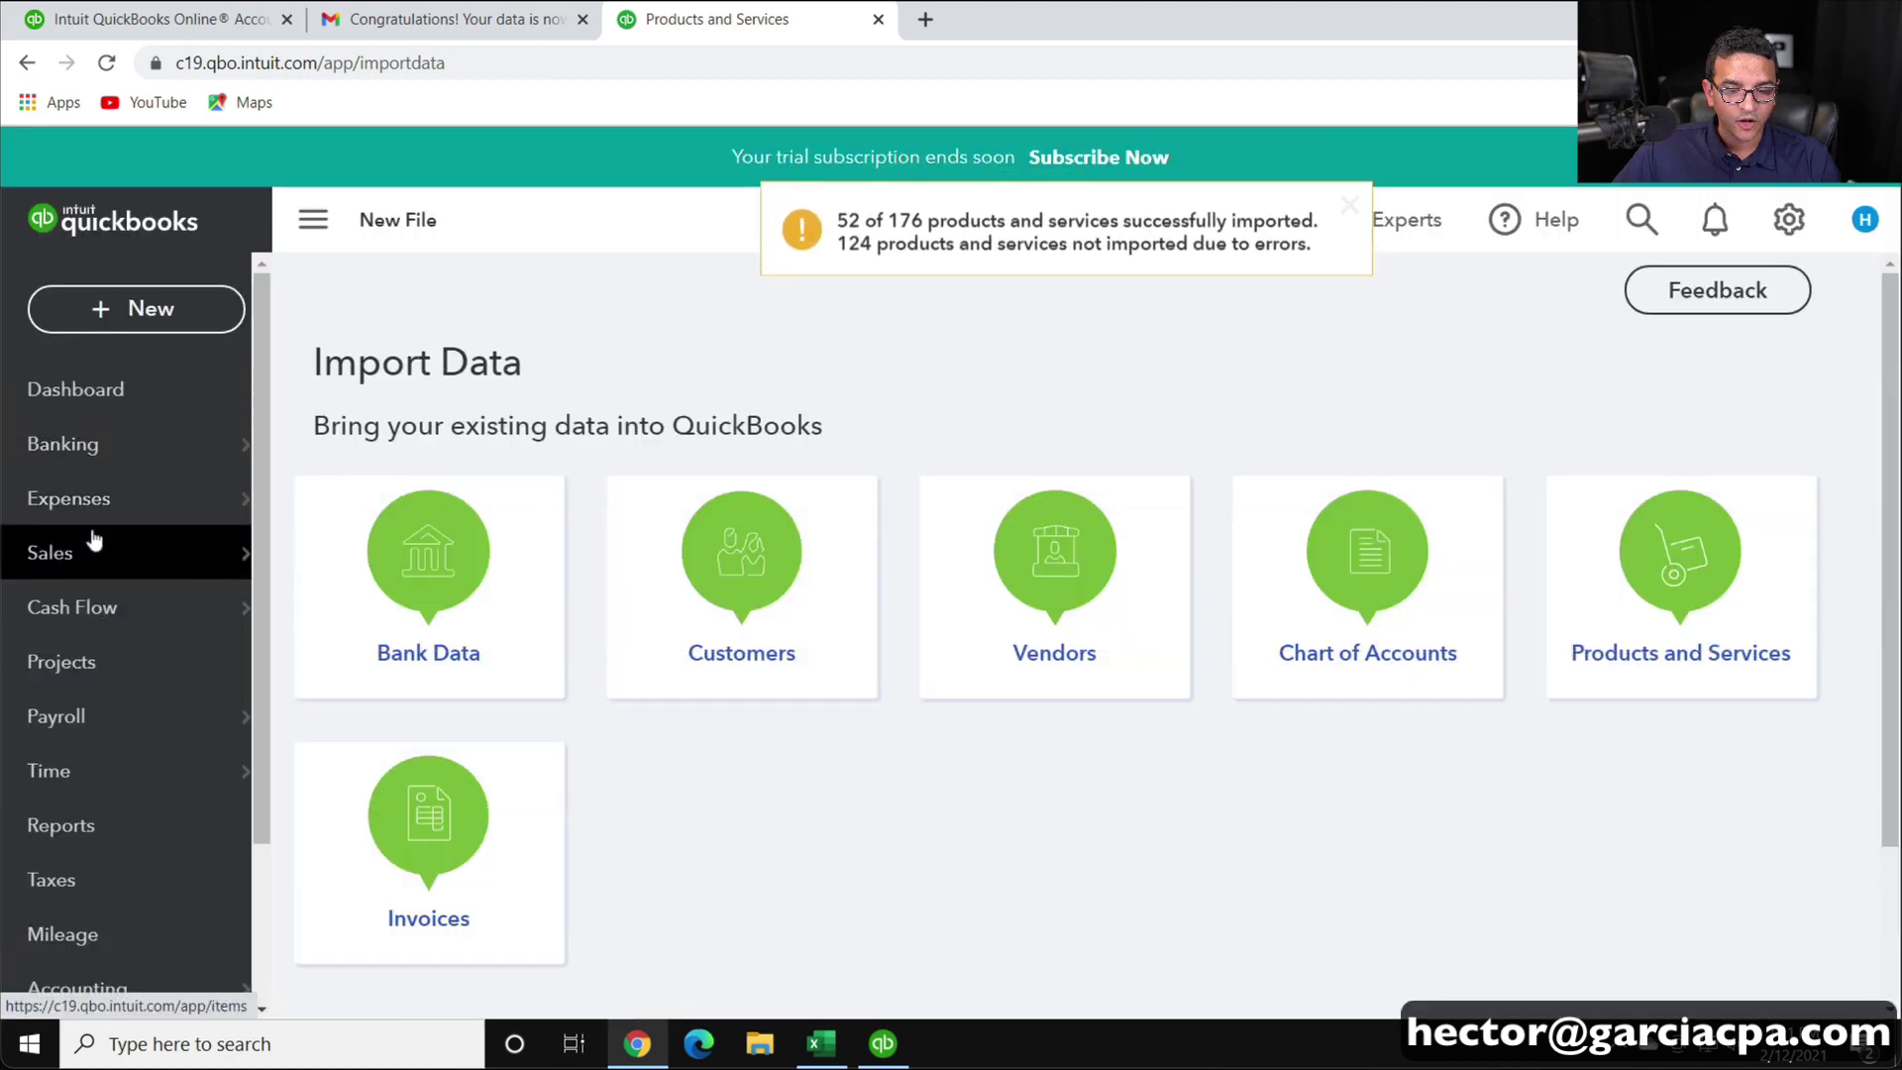
Step: Compare QuickBooks items like 00.1 Labor and 00.2 Materials under 00 Project against Excel cells A3:A8
mouse_move(78, 545)
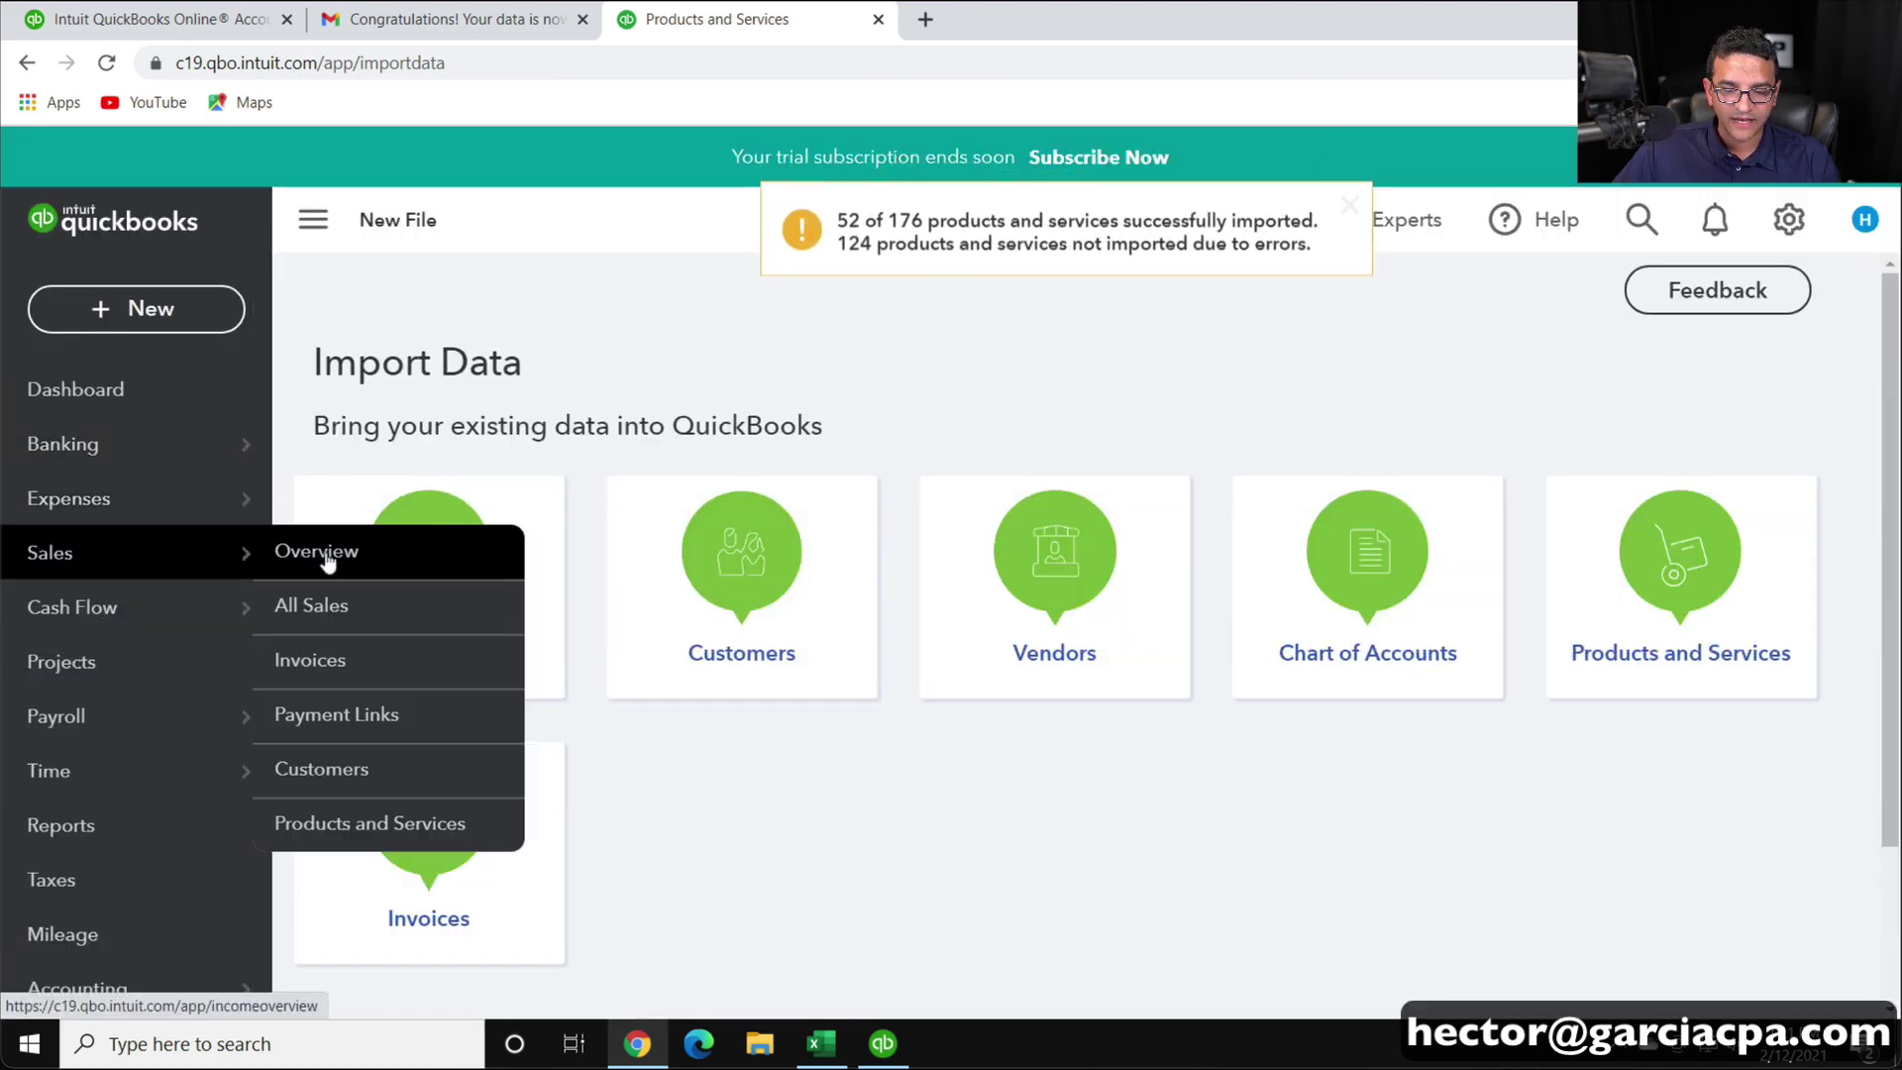
click(393, 824)
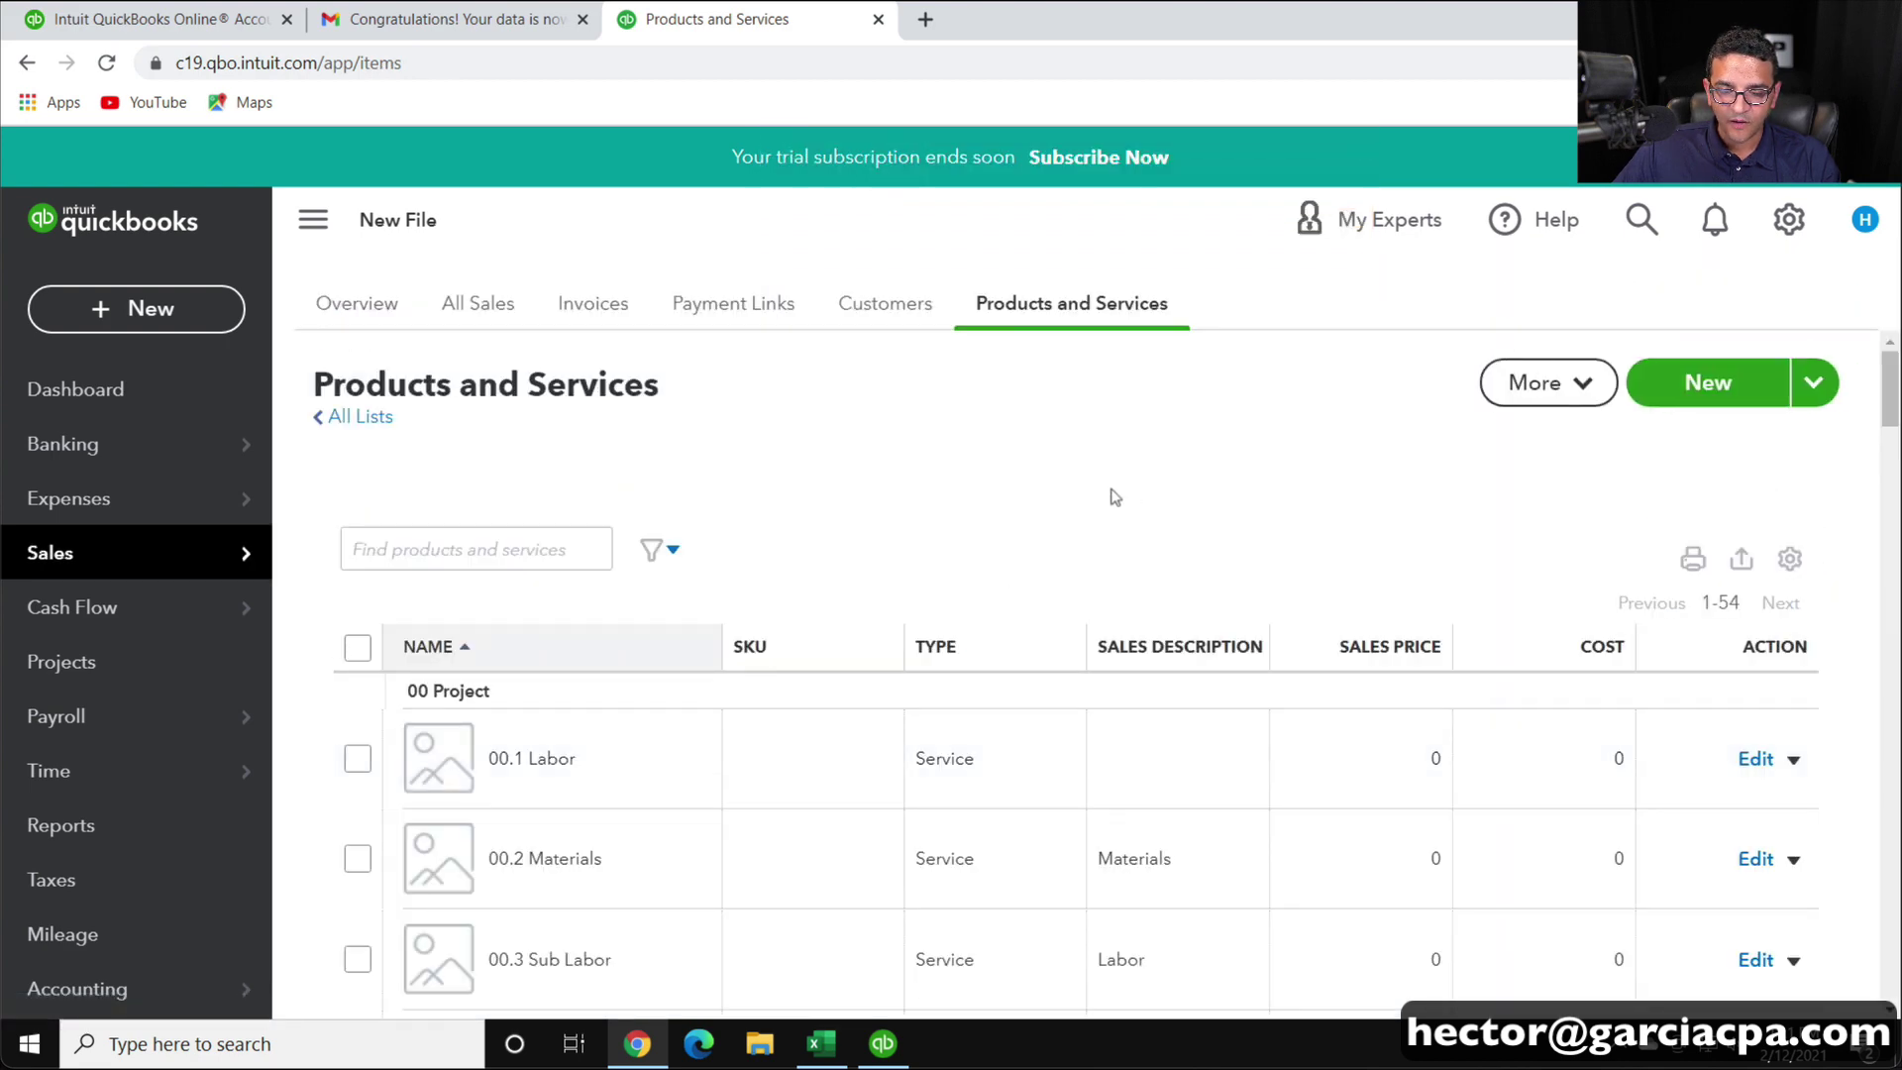
scroll(1100, 525, down, 2)
scroll(1094, 540, down, 2)
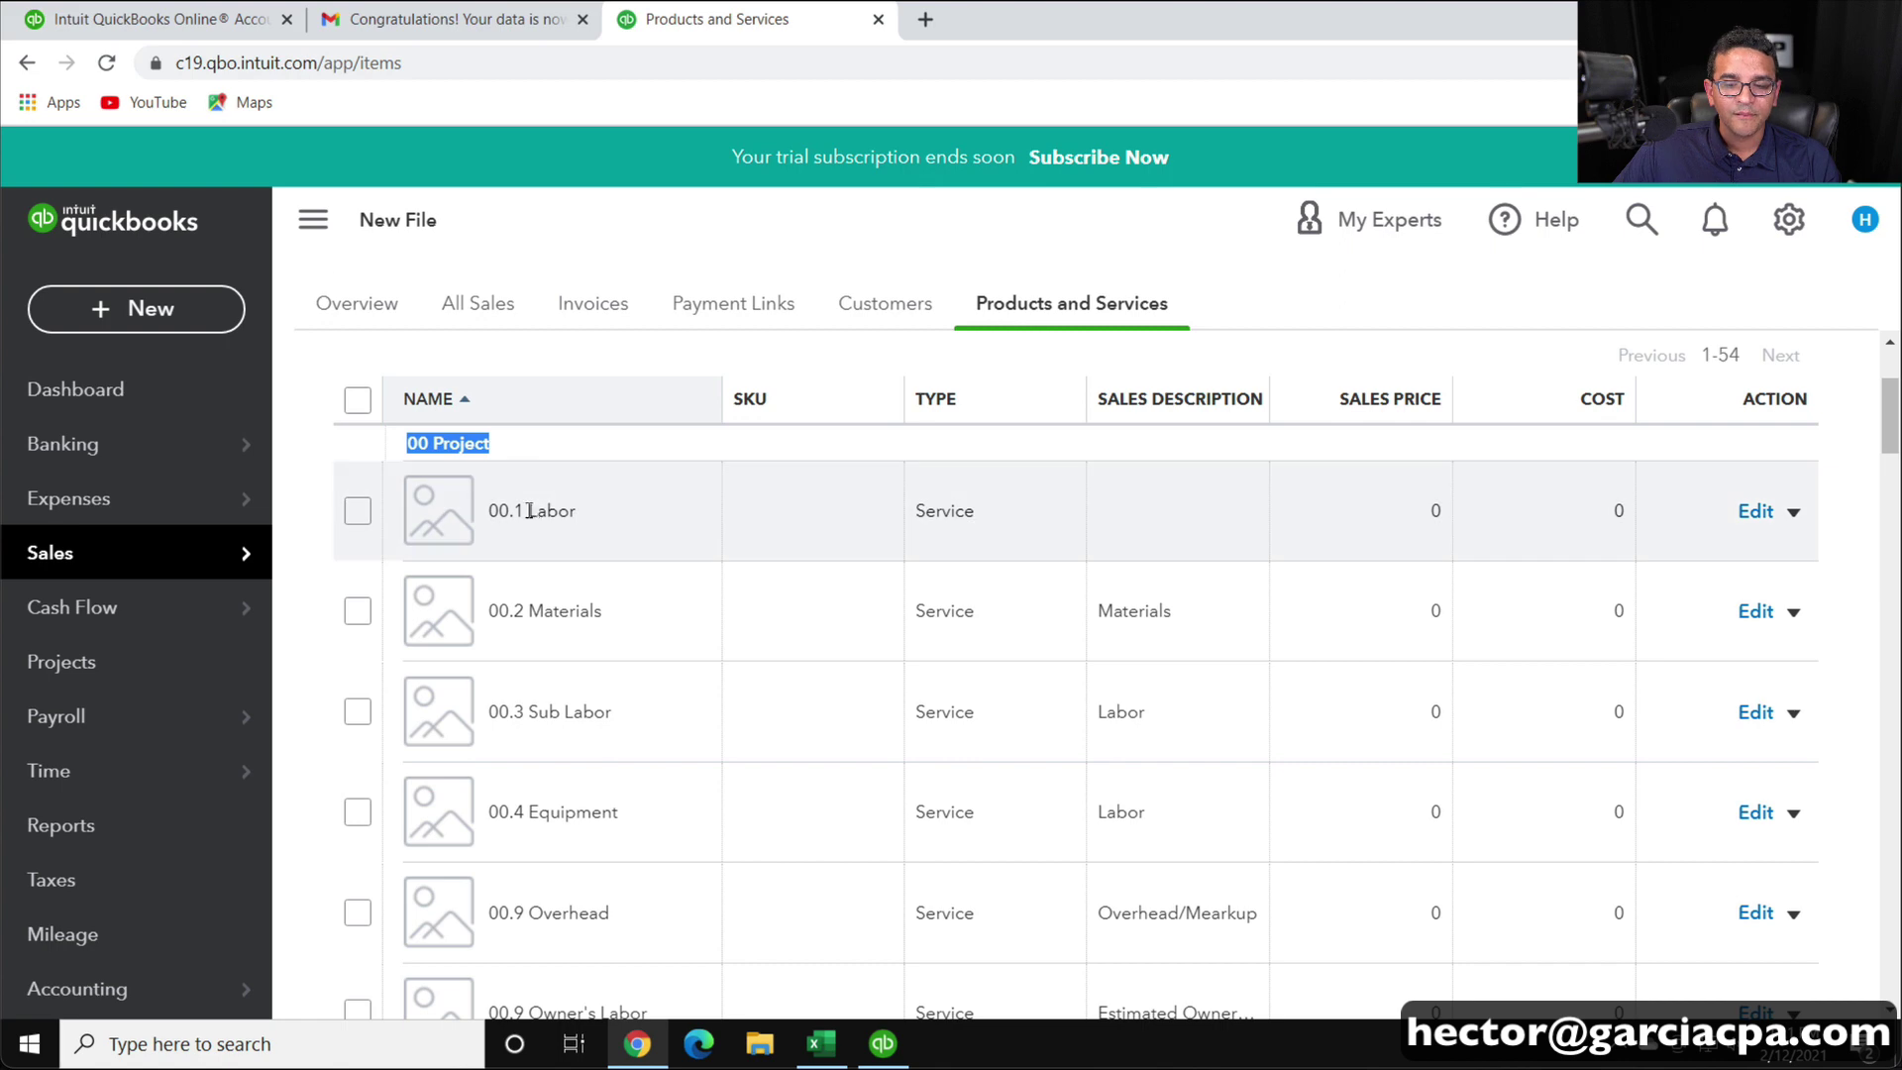
key(super+plus)
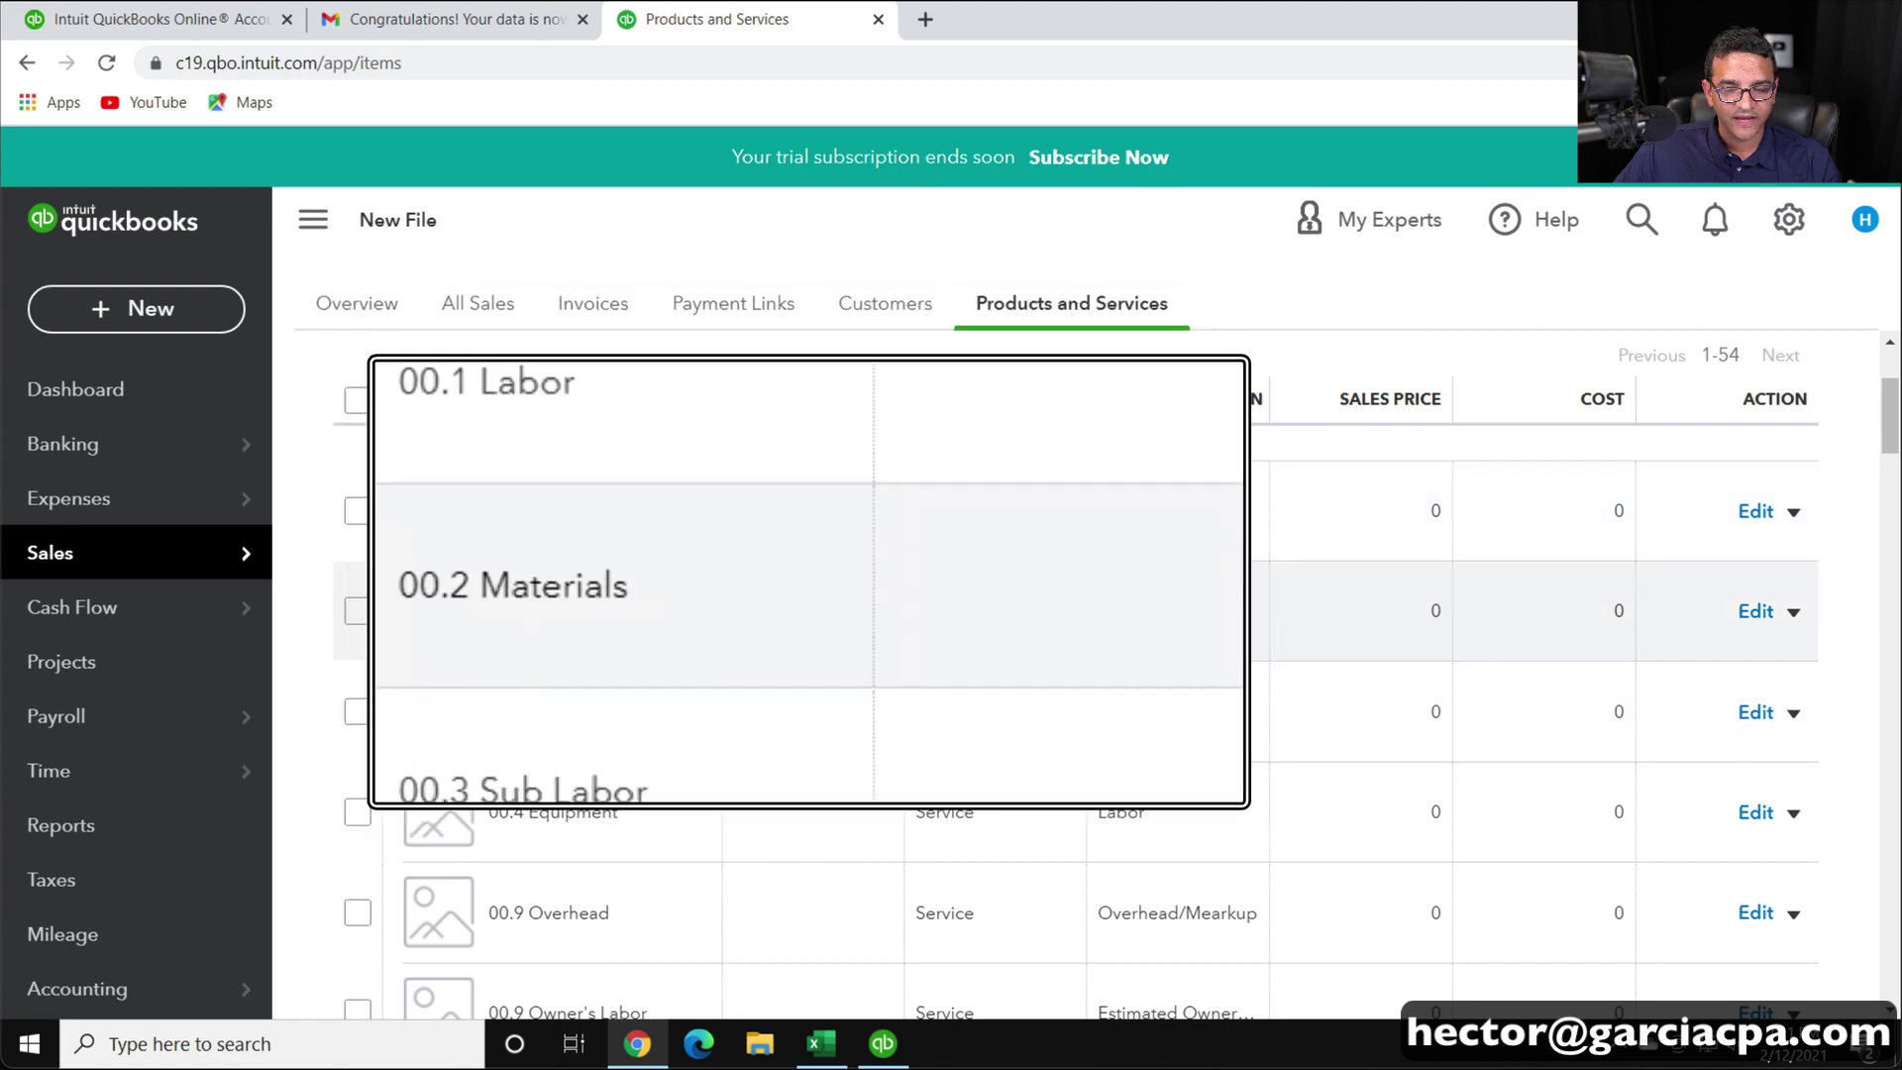
key(super+Escape)
click(818, 1043)
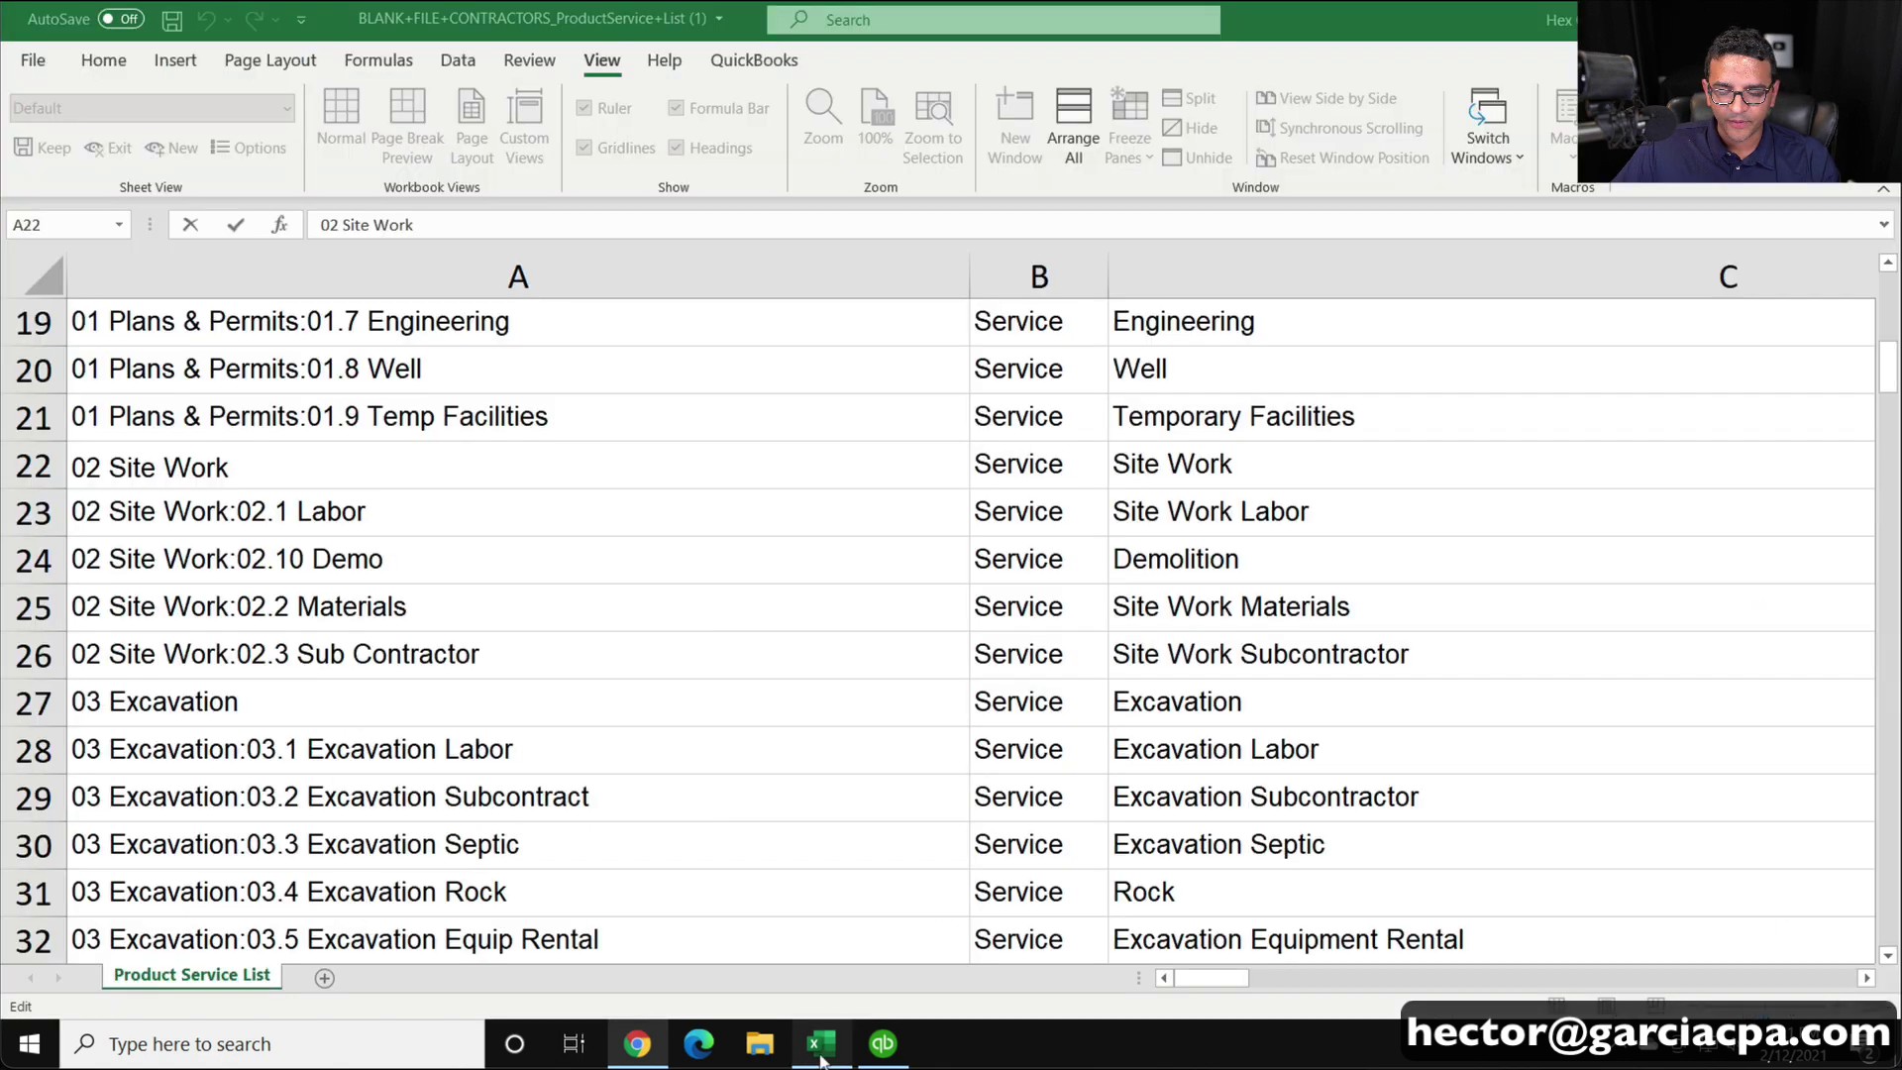
scroll(530, 677, up, 6)
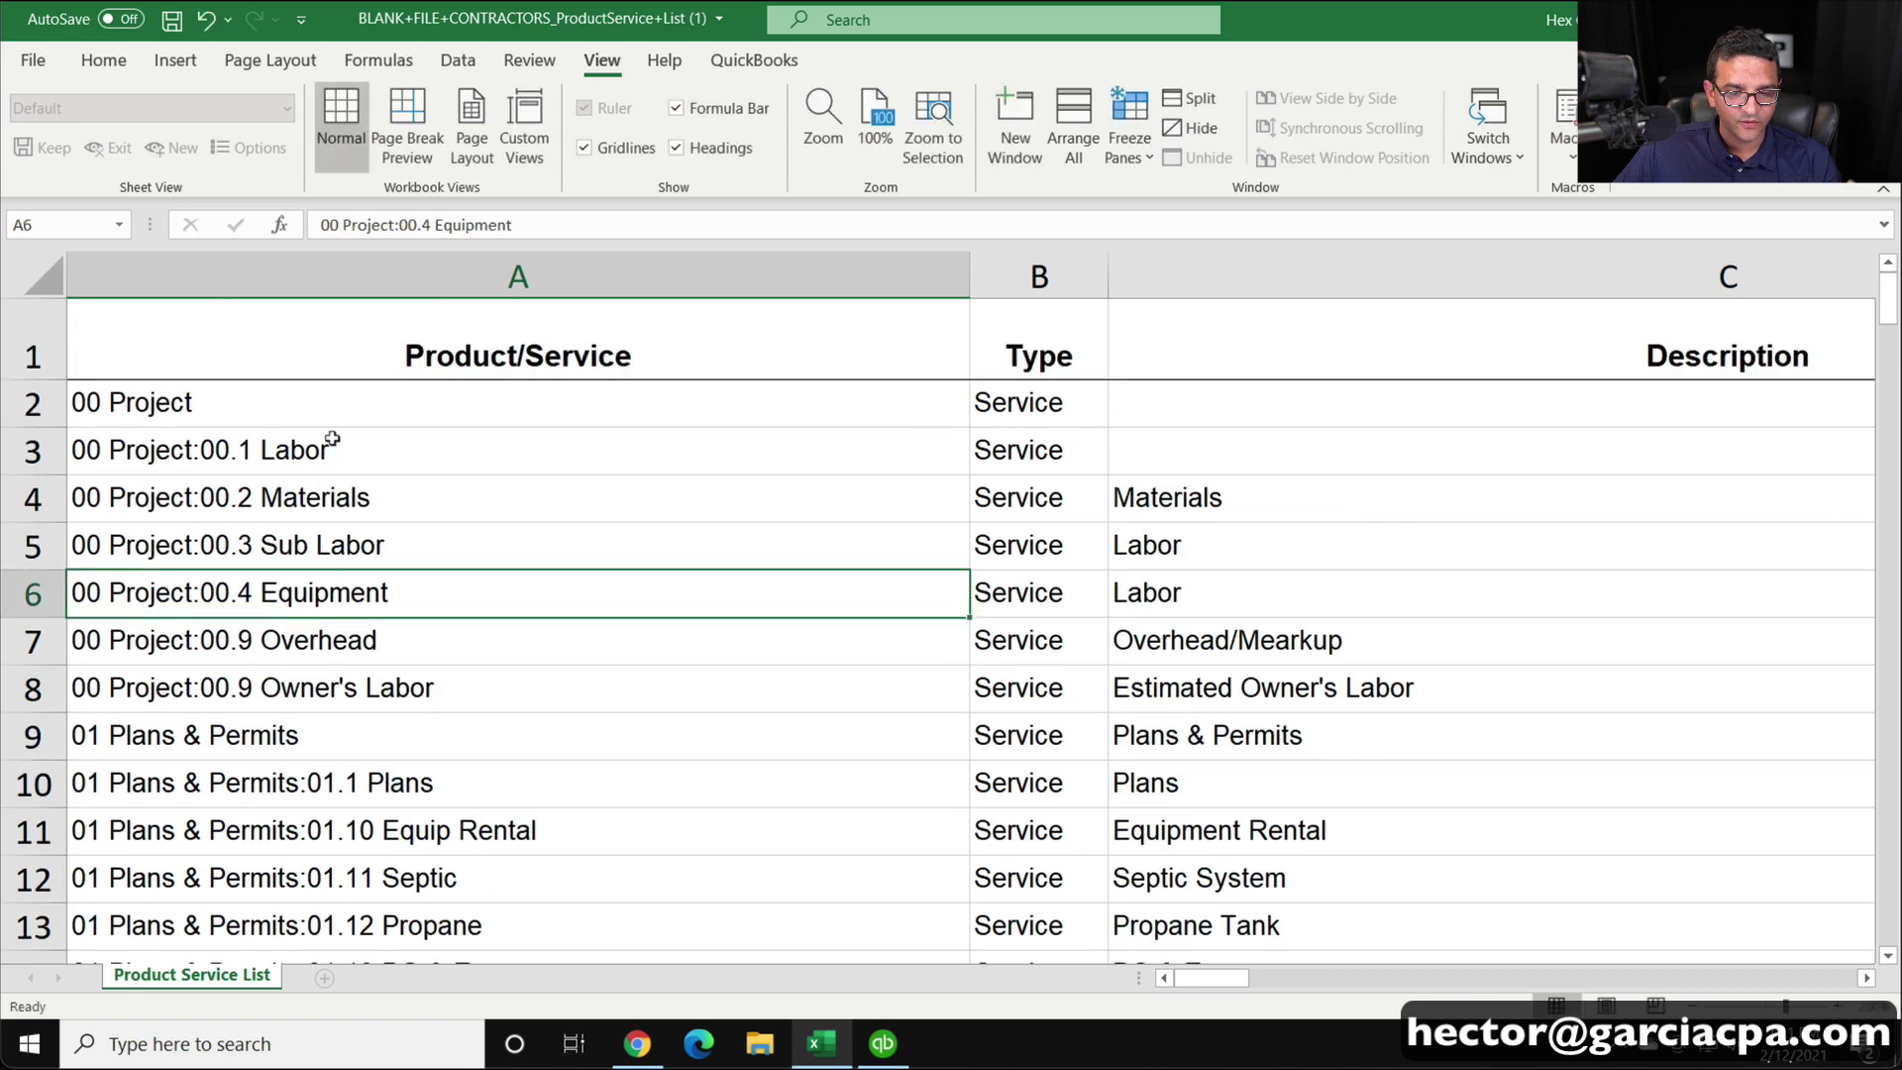
drag(339, 445, 346, 686)
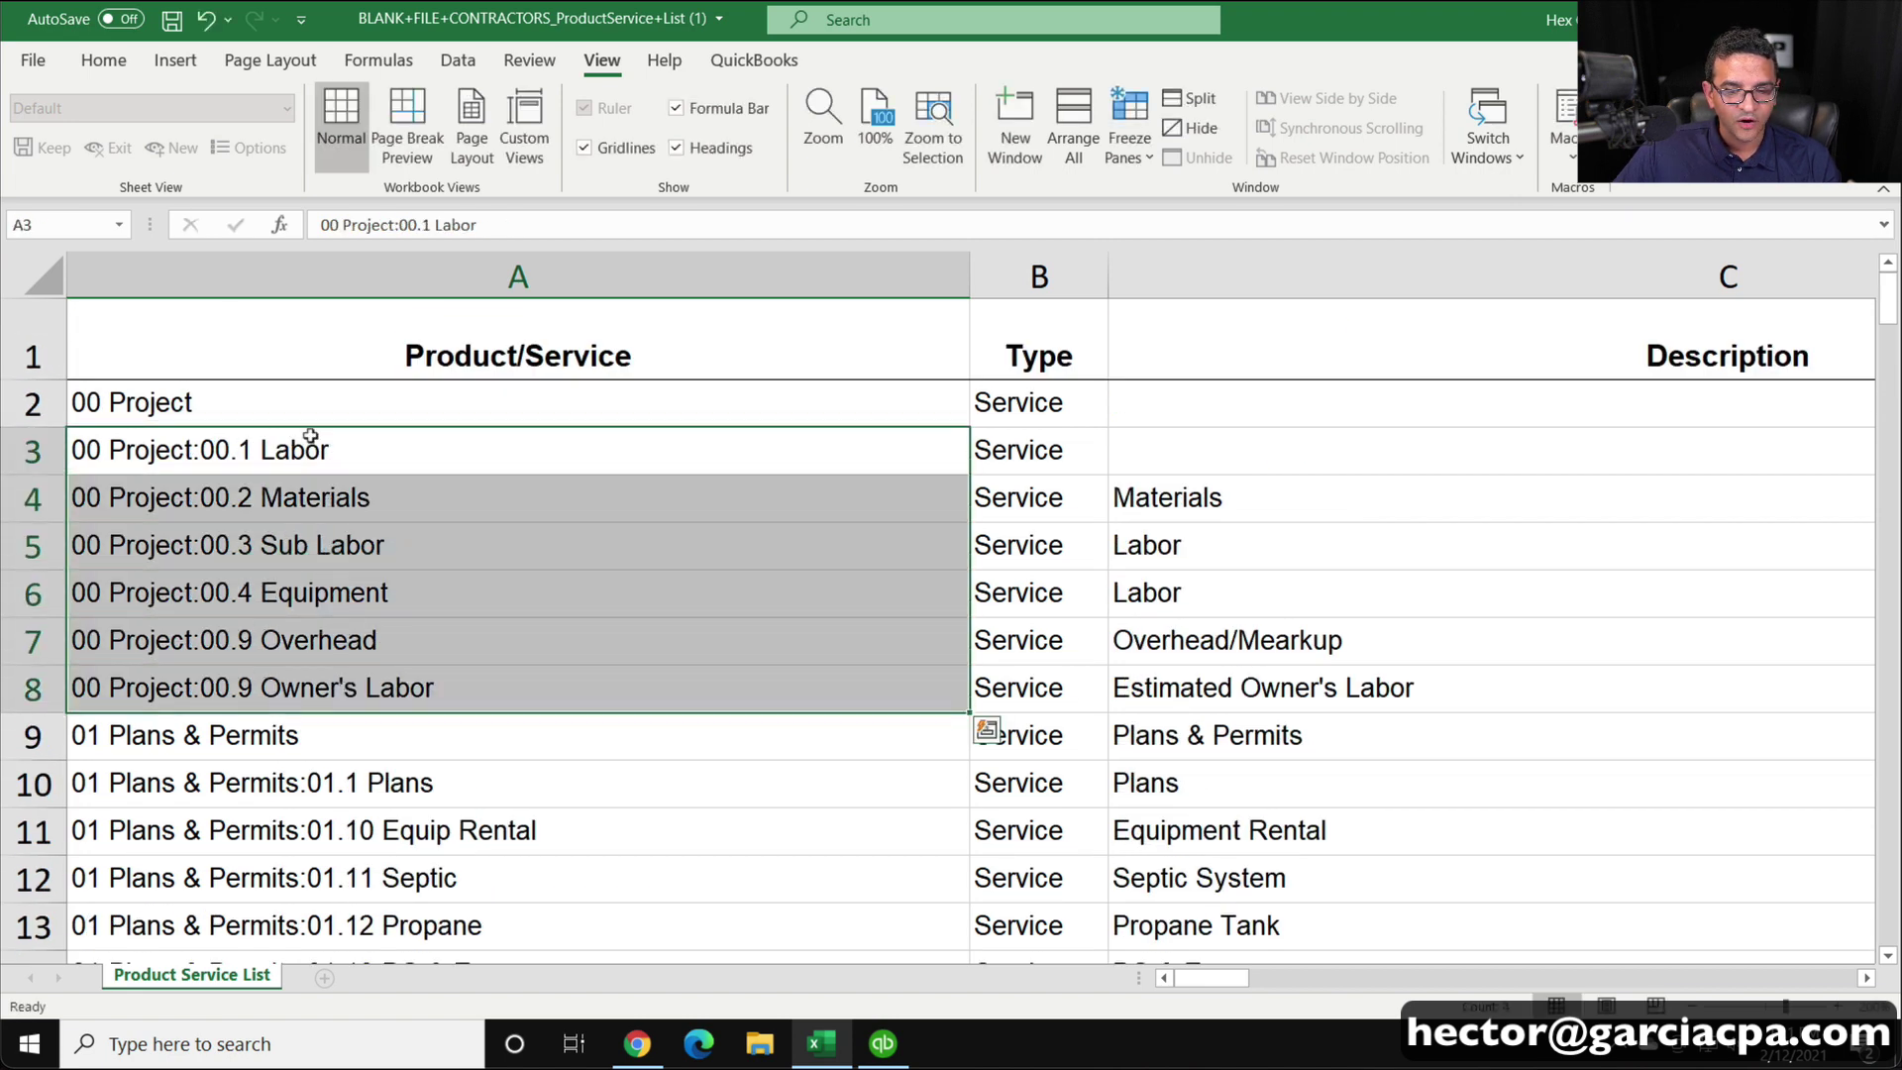
click(637, 1043)
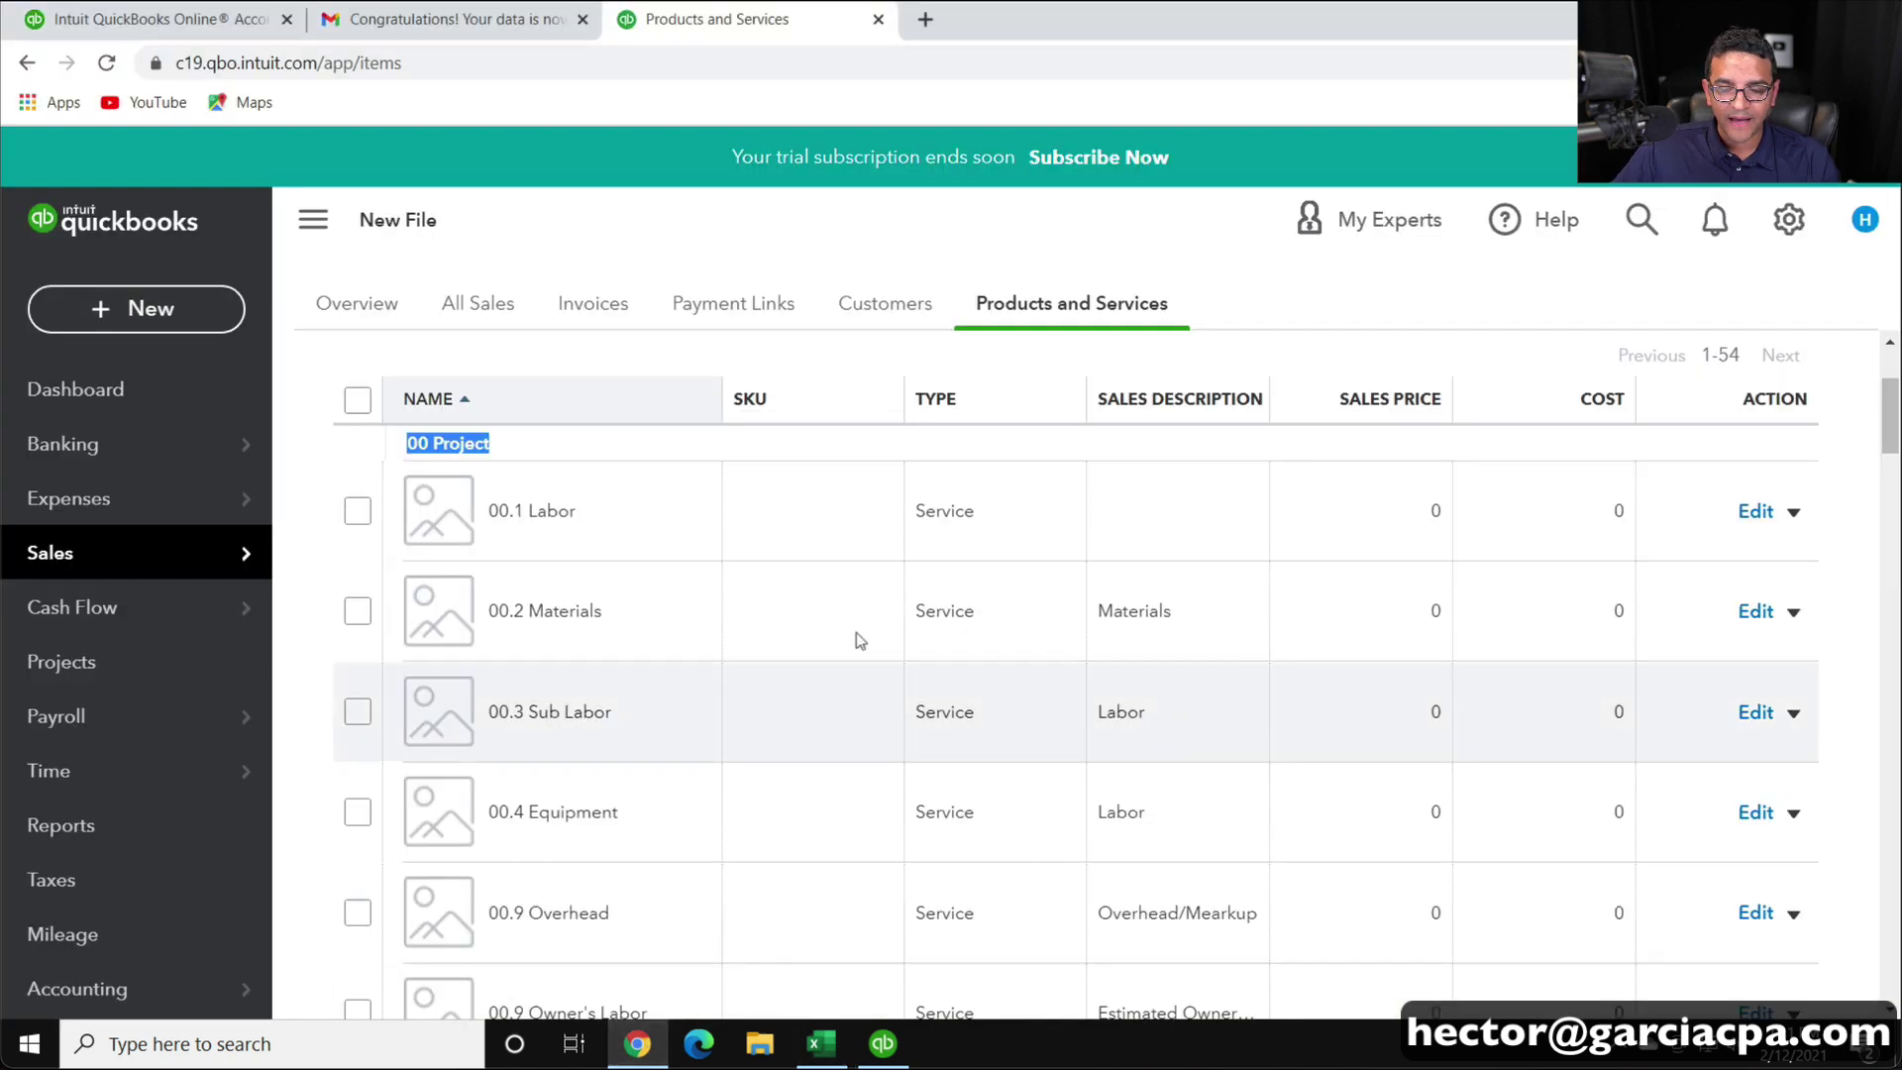
scroll(634, 704, down, 2)
scroll(623, 719, up, 4)
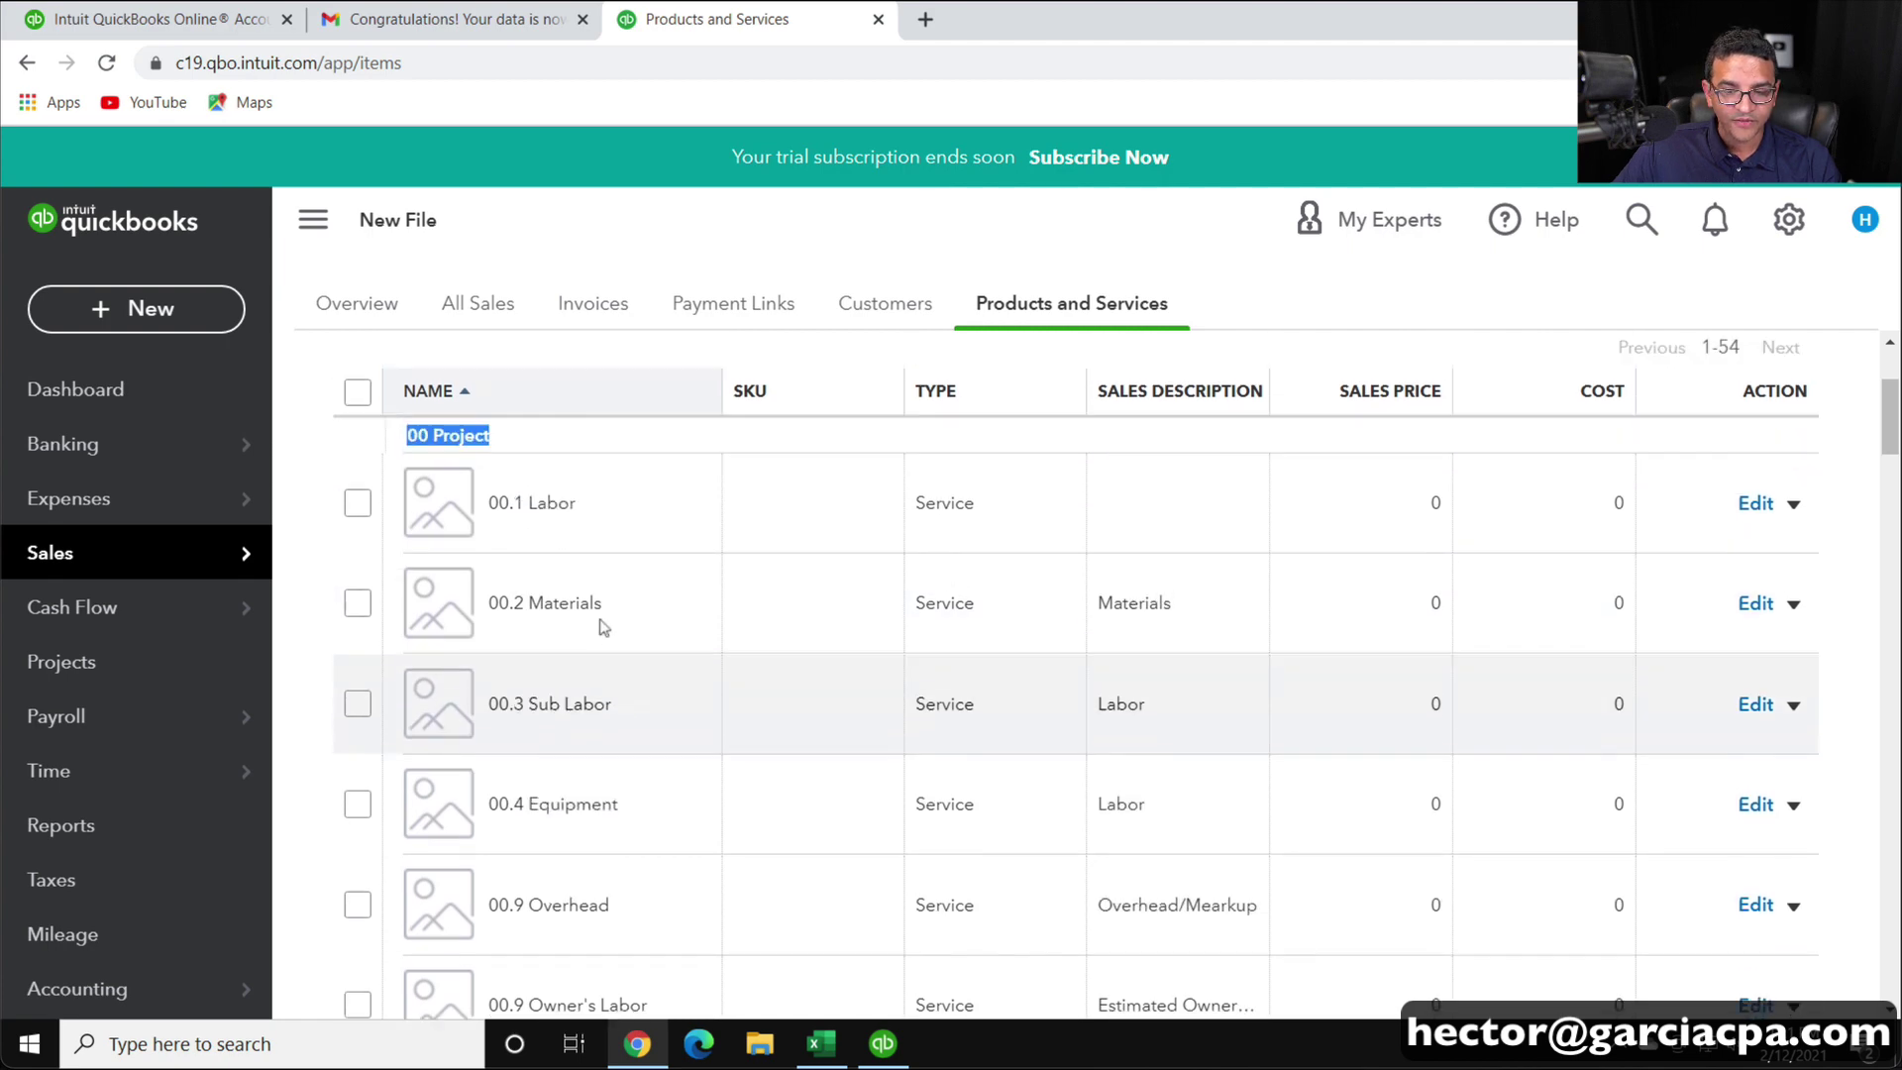
click(930, 531)
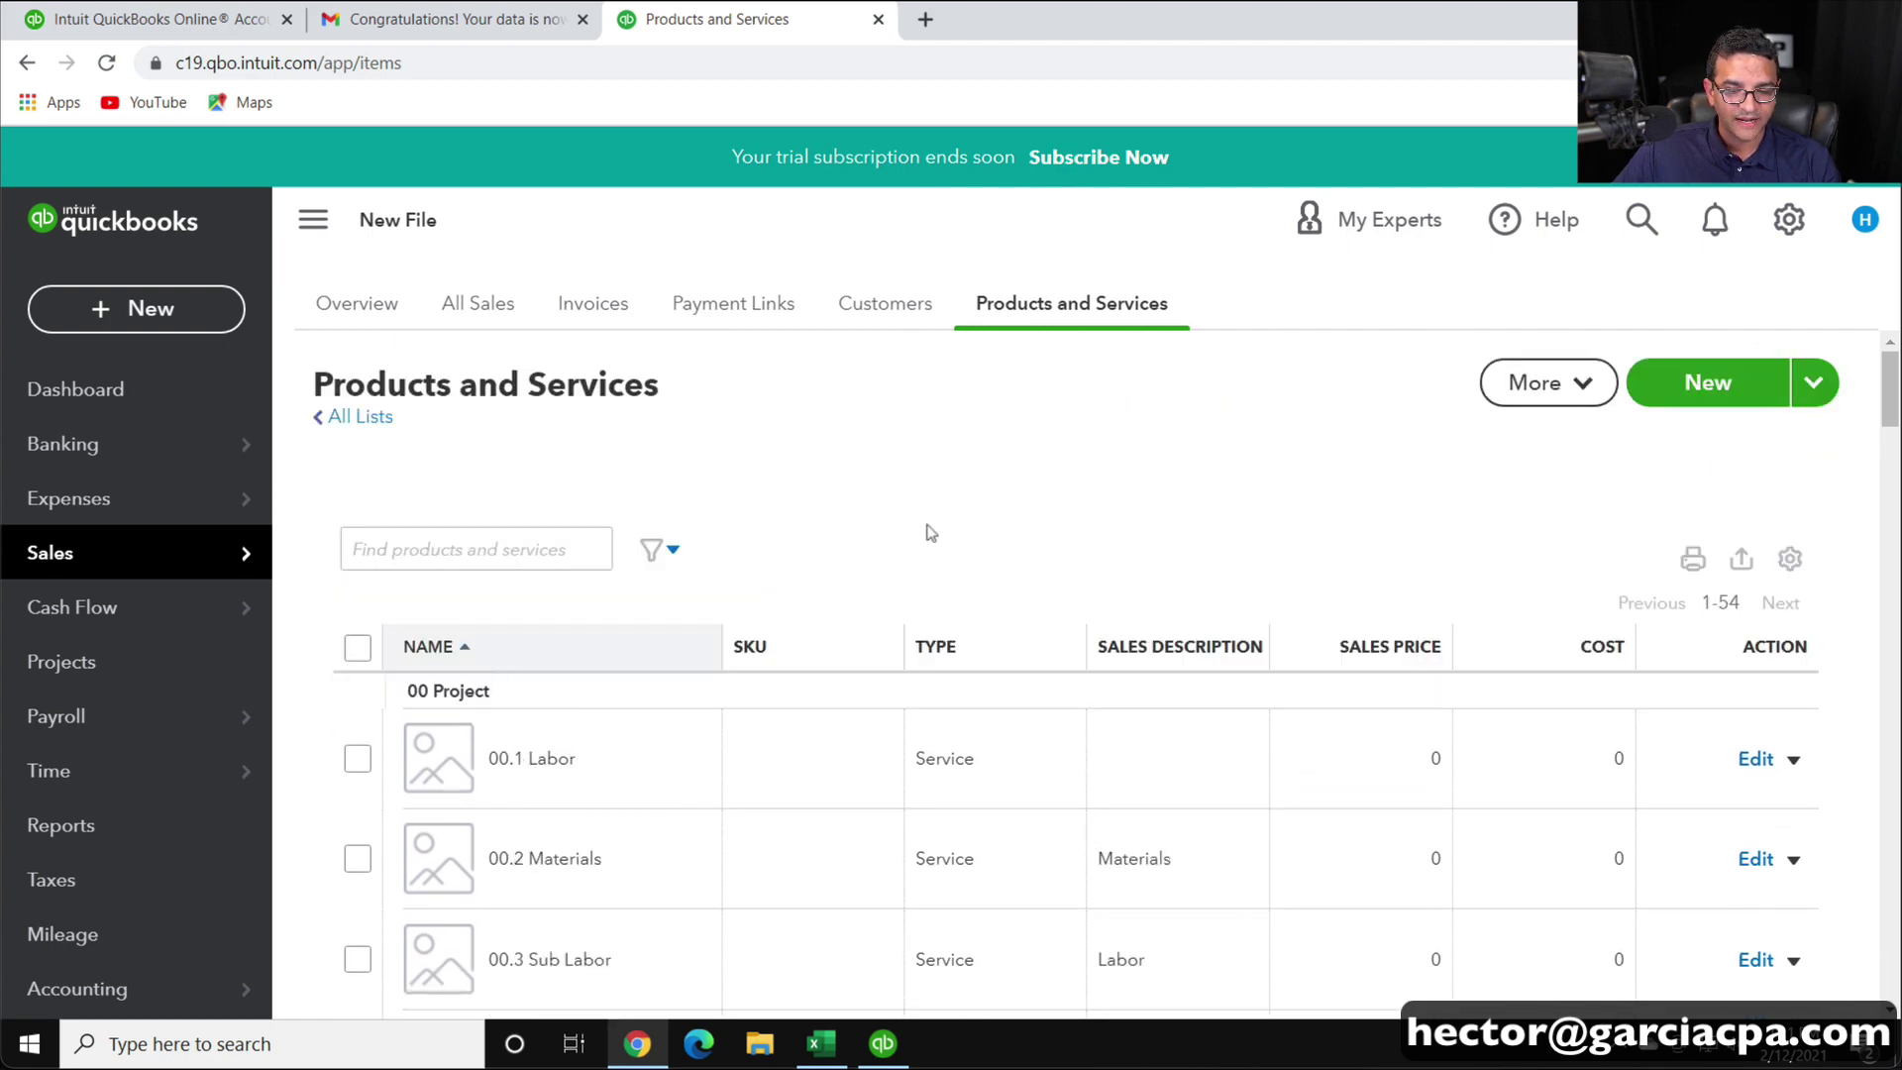
scroll(929, 531, down, 6)
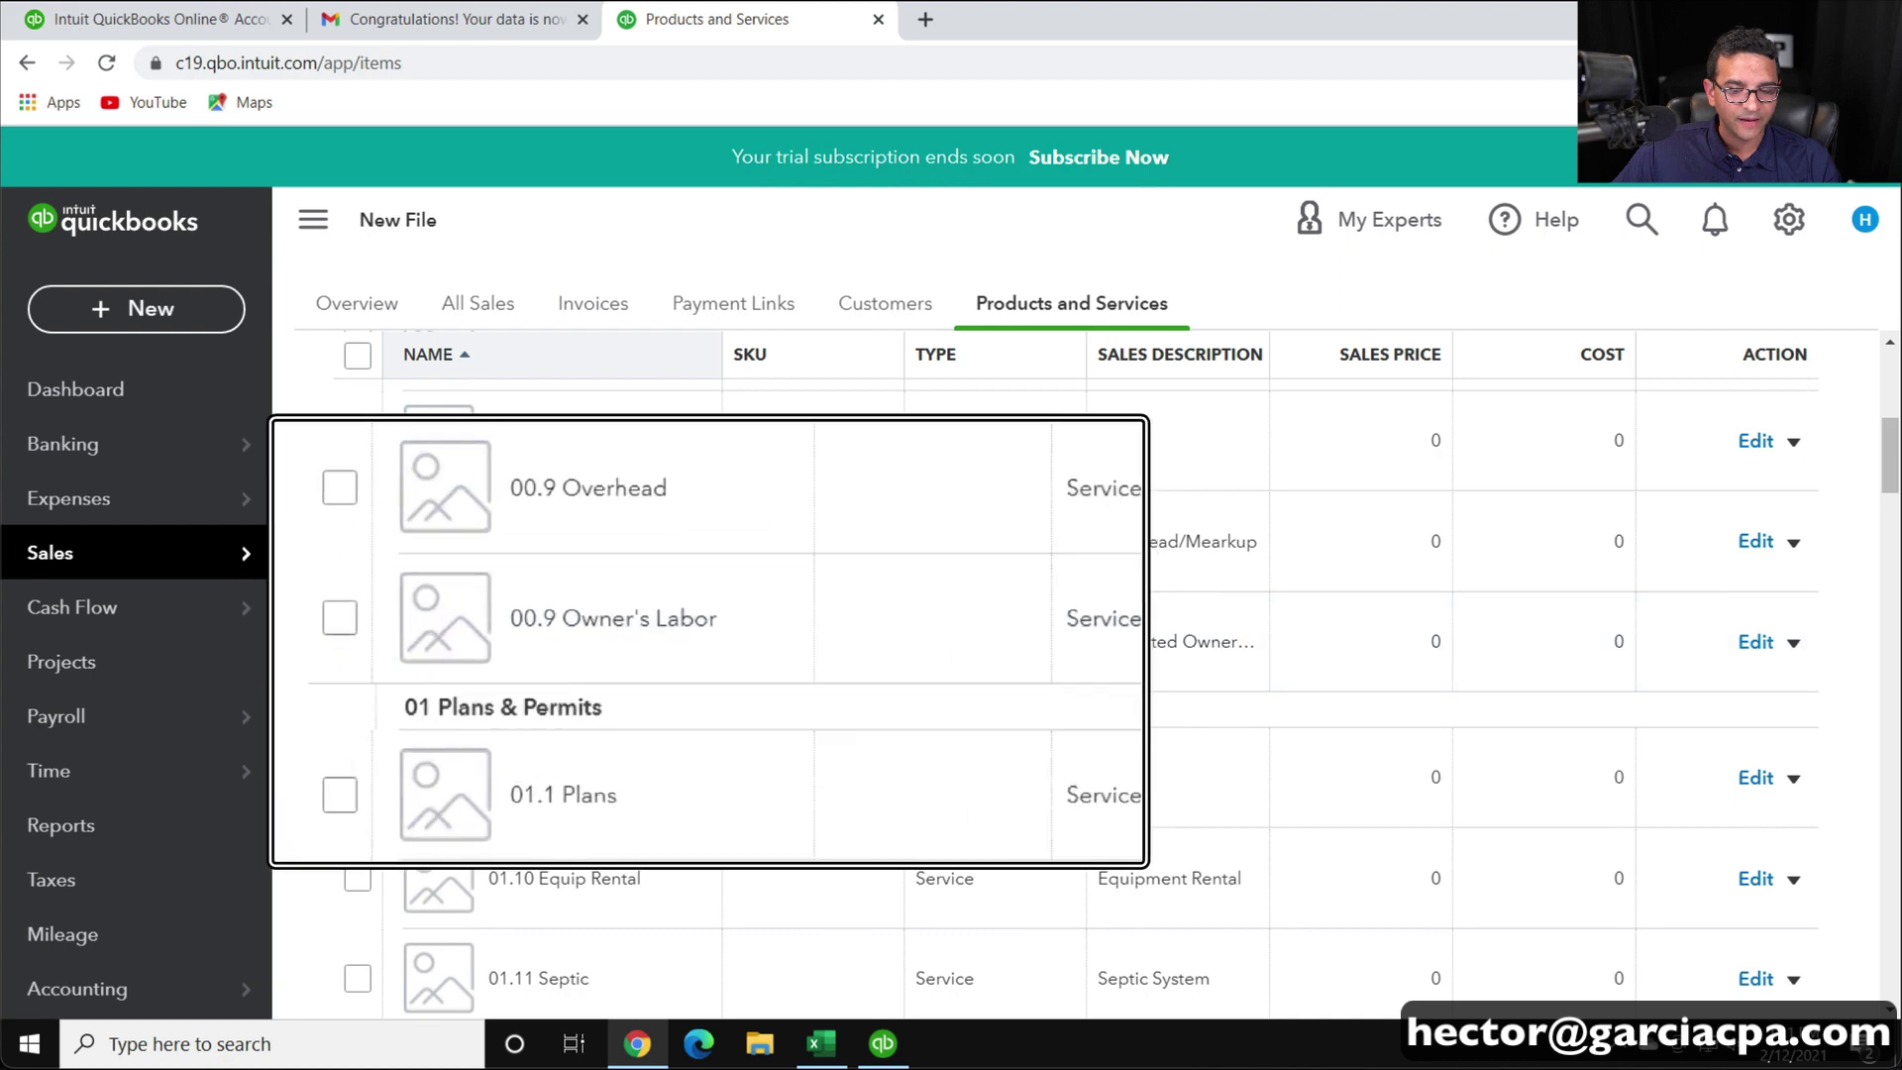
scroll(519, 735, down, 1)
scroll(514, 734, down, 12)
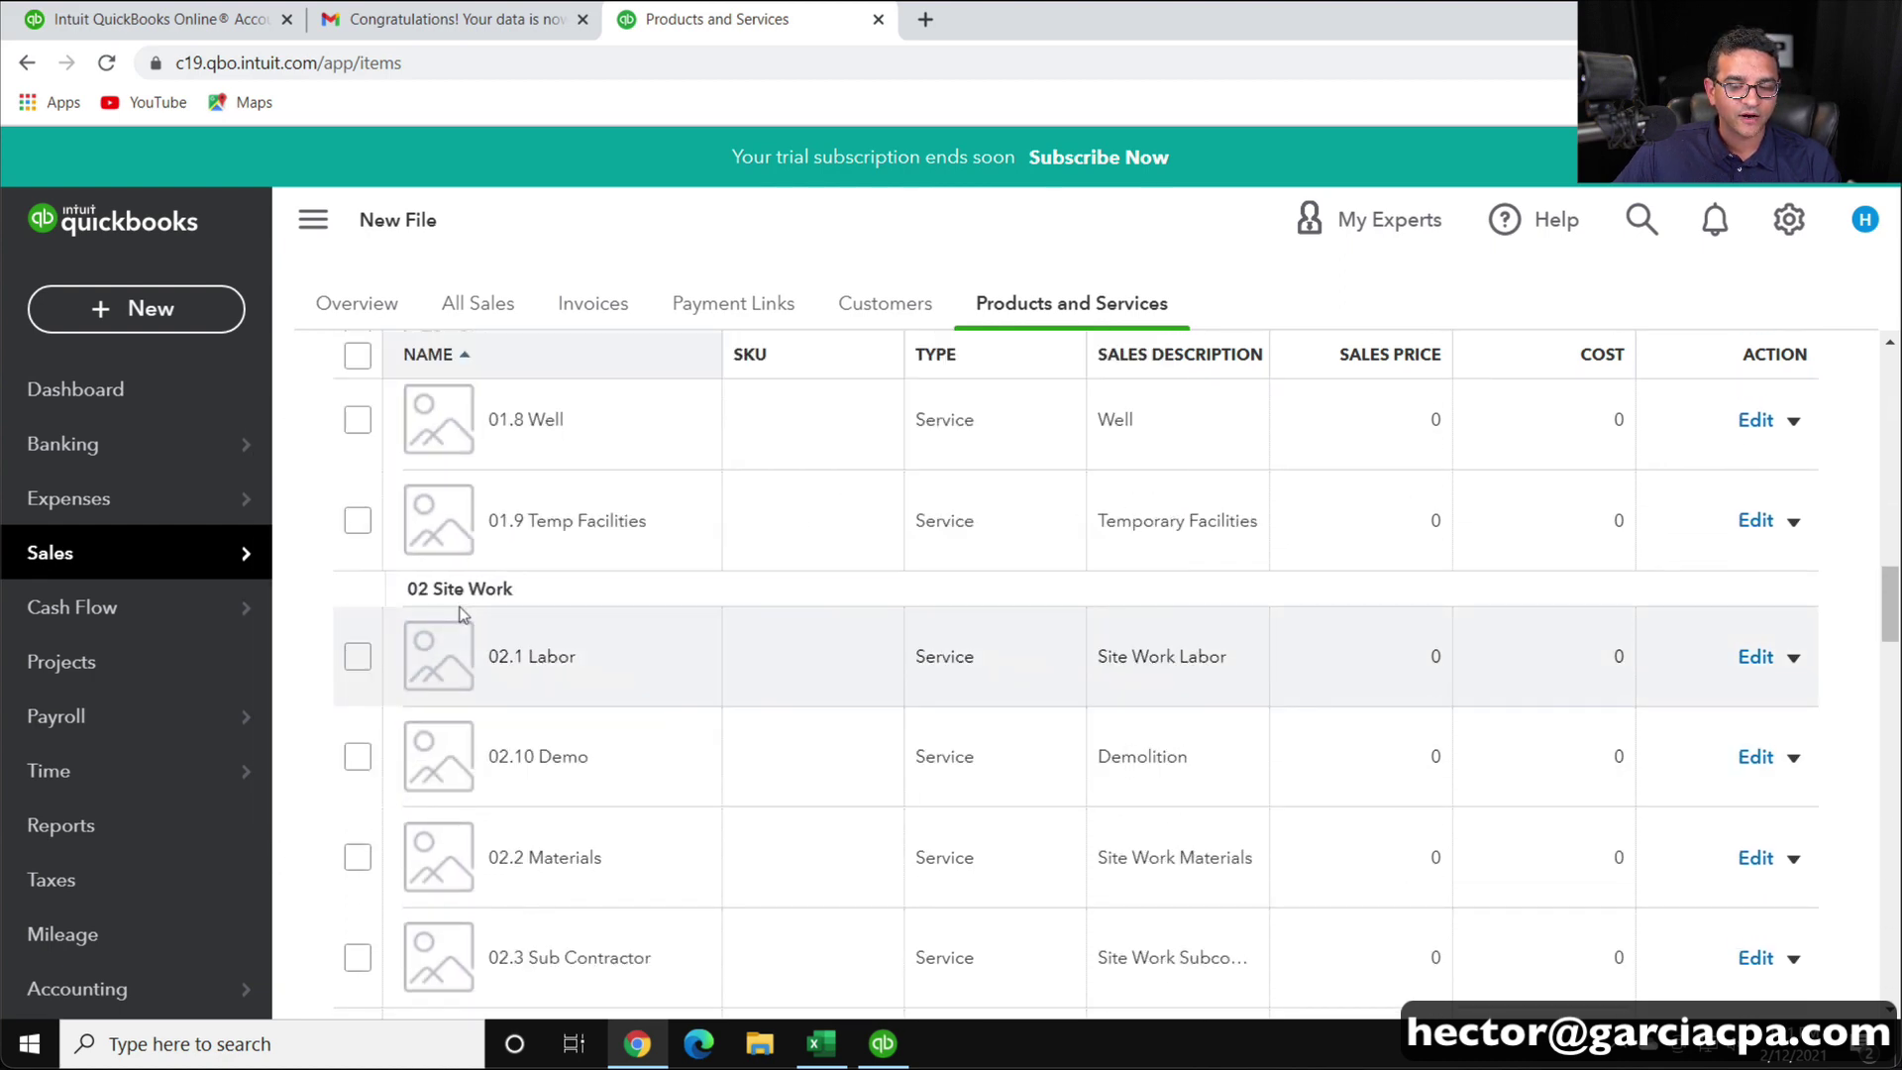
scroll(460, 608, down, 20)
scroll(485, 634, down, 15)
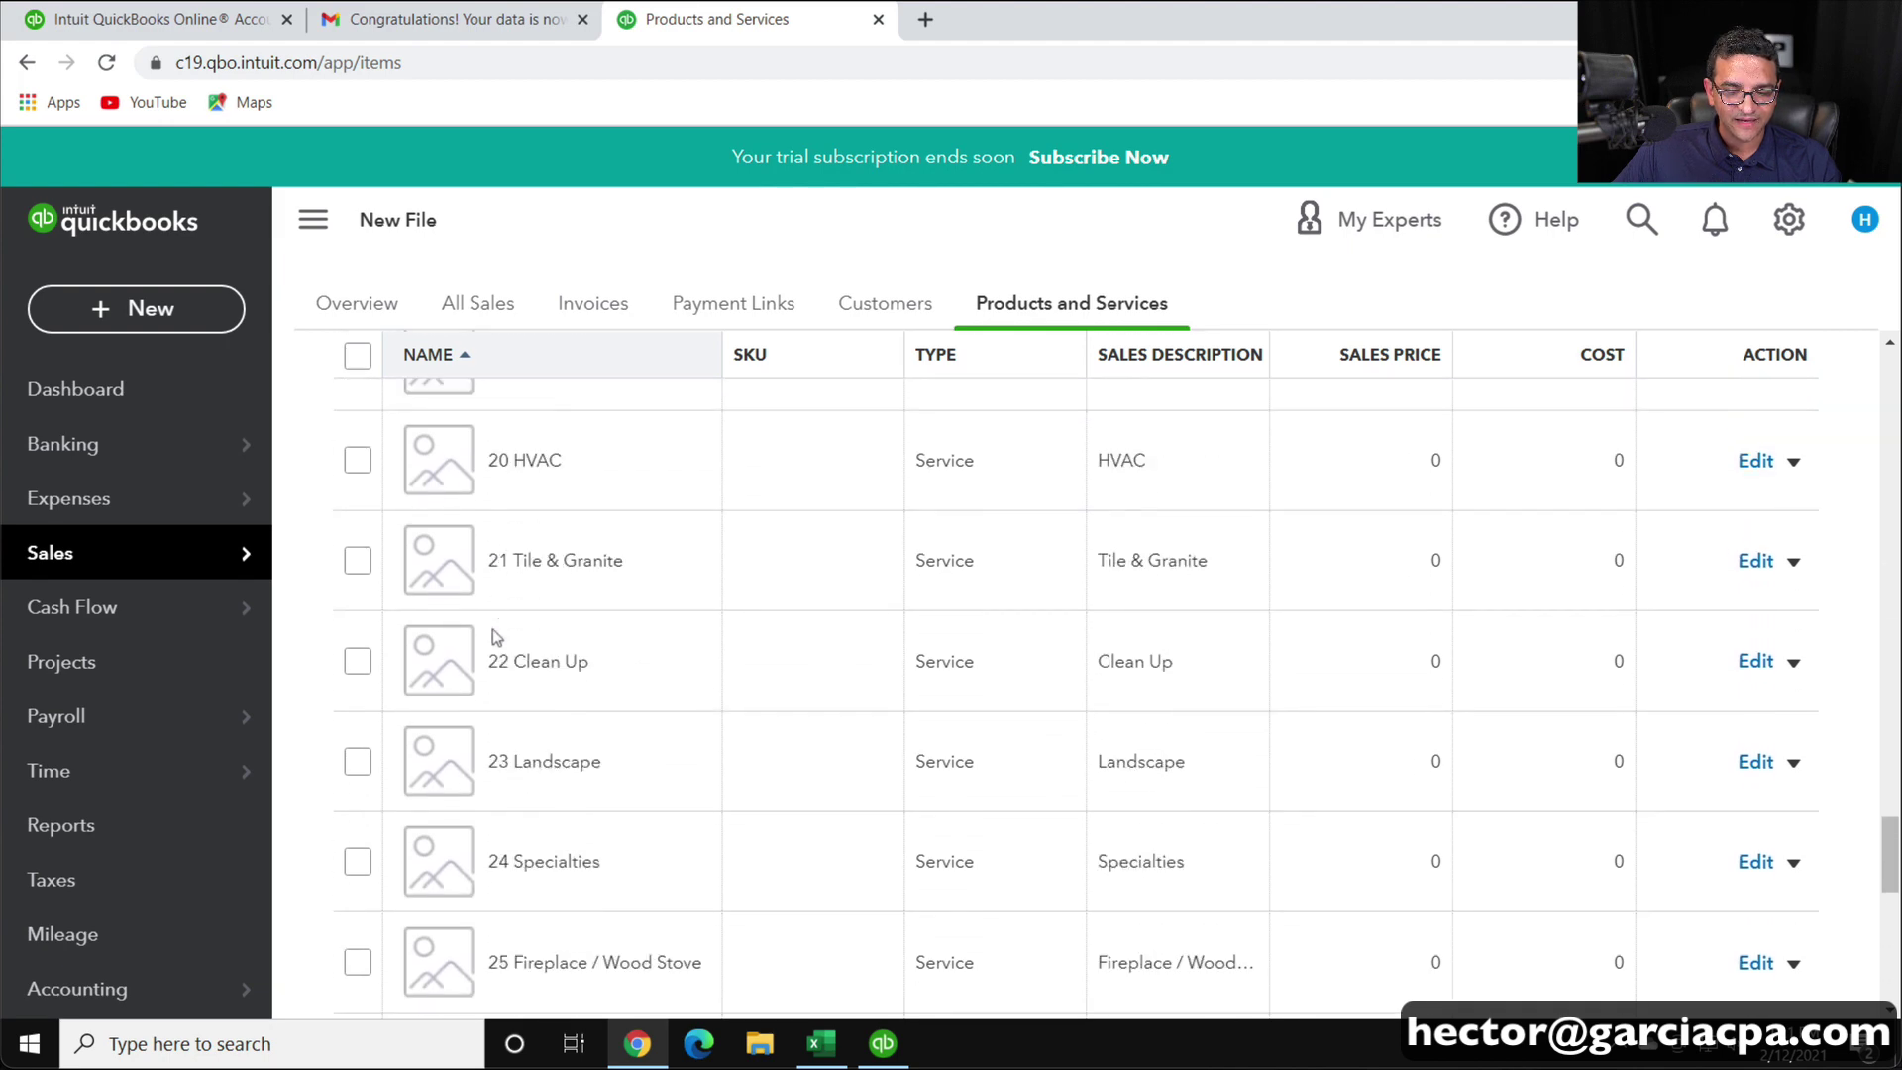